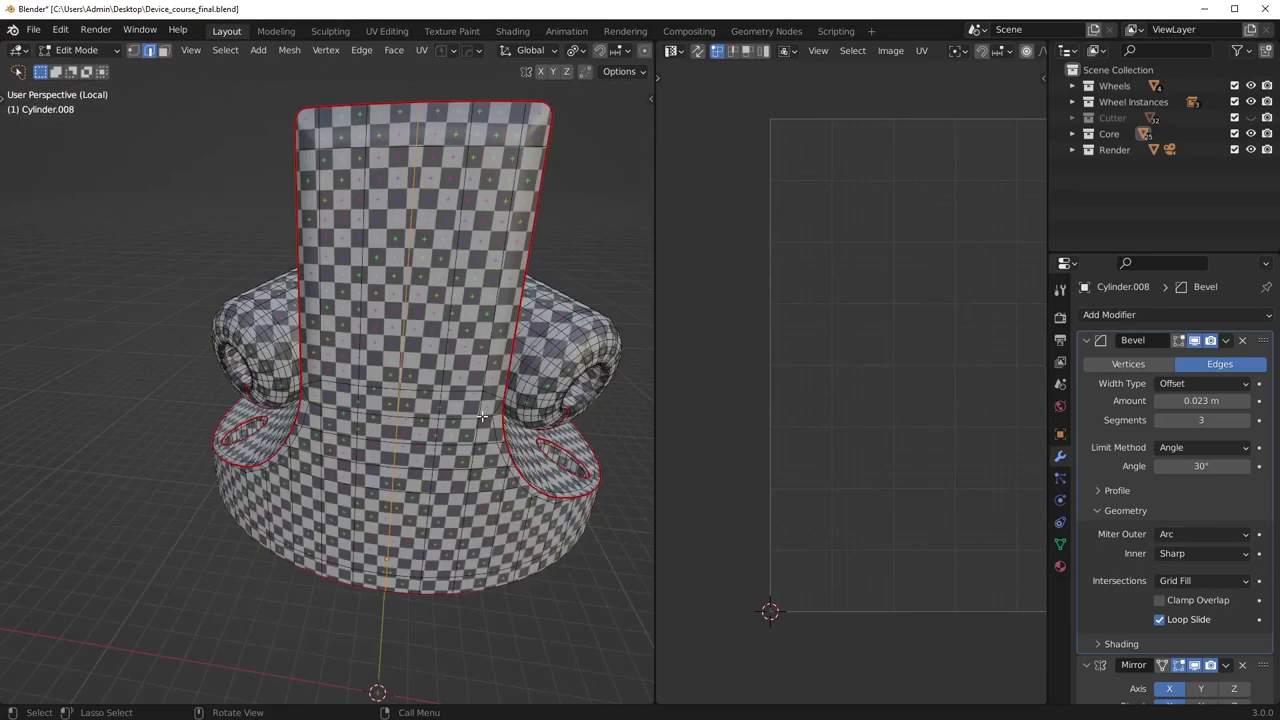
Try to dissolve the selected centre edges of the part and unwrap the entire mesh.
key("ctrl+x")
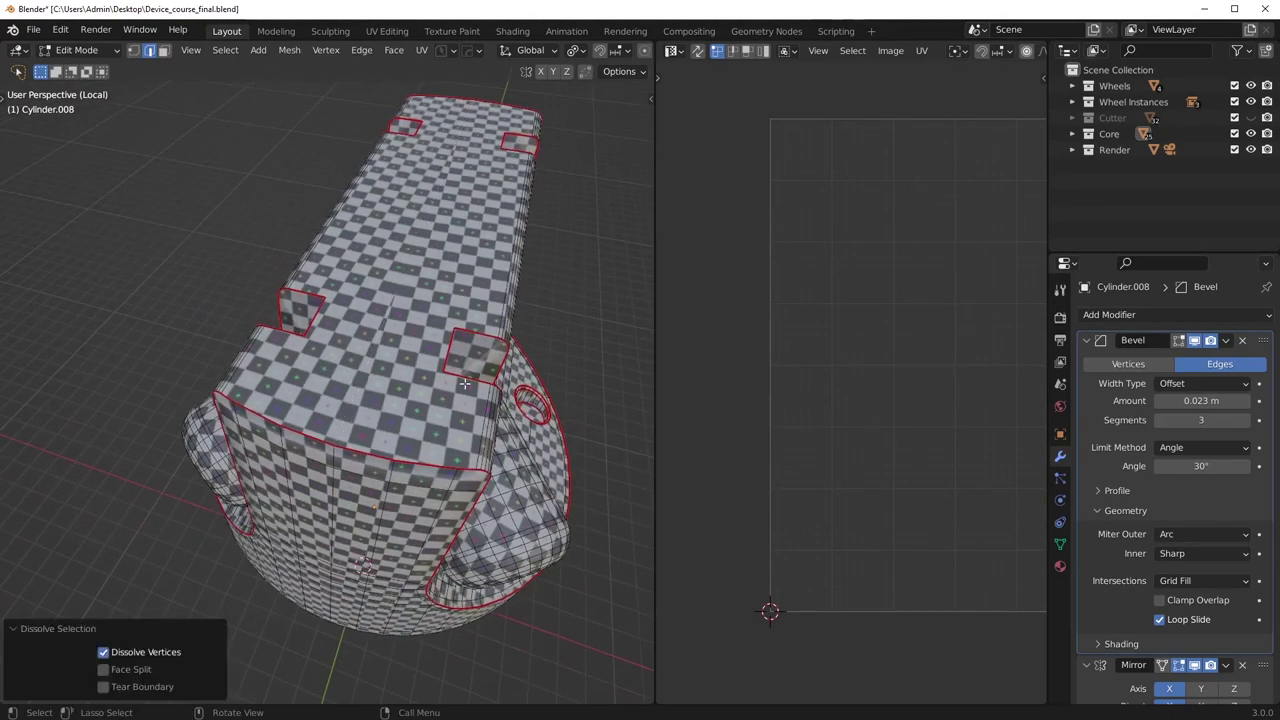
key("a")
key("u")
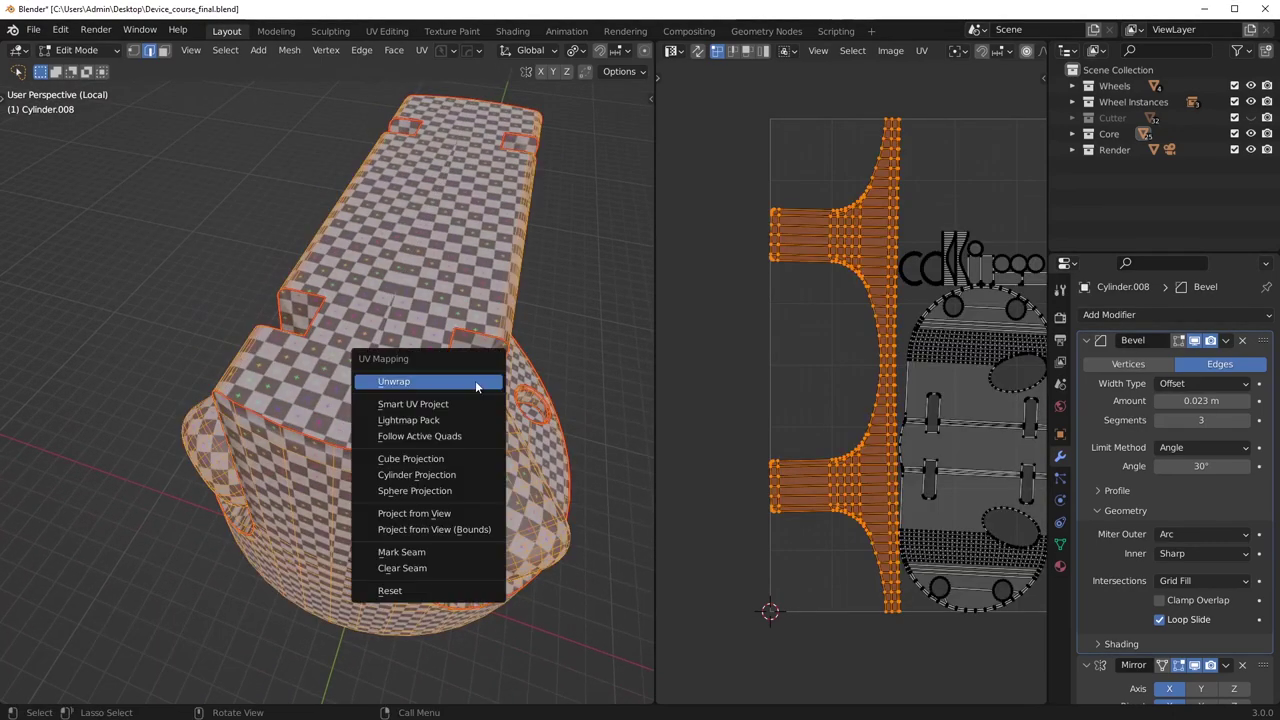
left_click(465, 381)
middle_click_drag(465, 383, 583, 426)
key("ctrl+z")
key("ctrl+z")
key("ctrl+z")
Return to object mode and apply the part's Mirror modifier.
key("Tab")
left_click(468, 380)
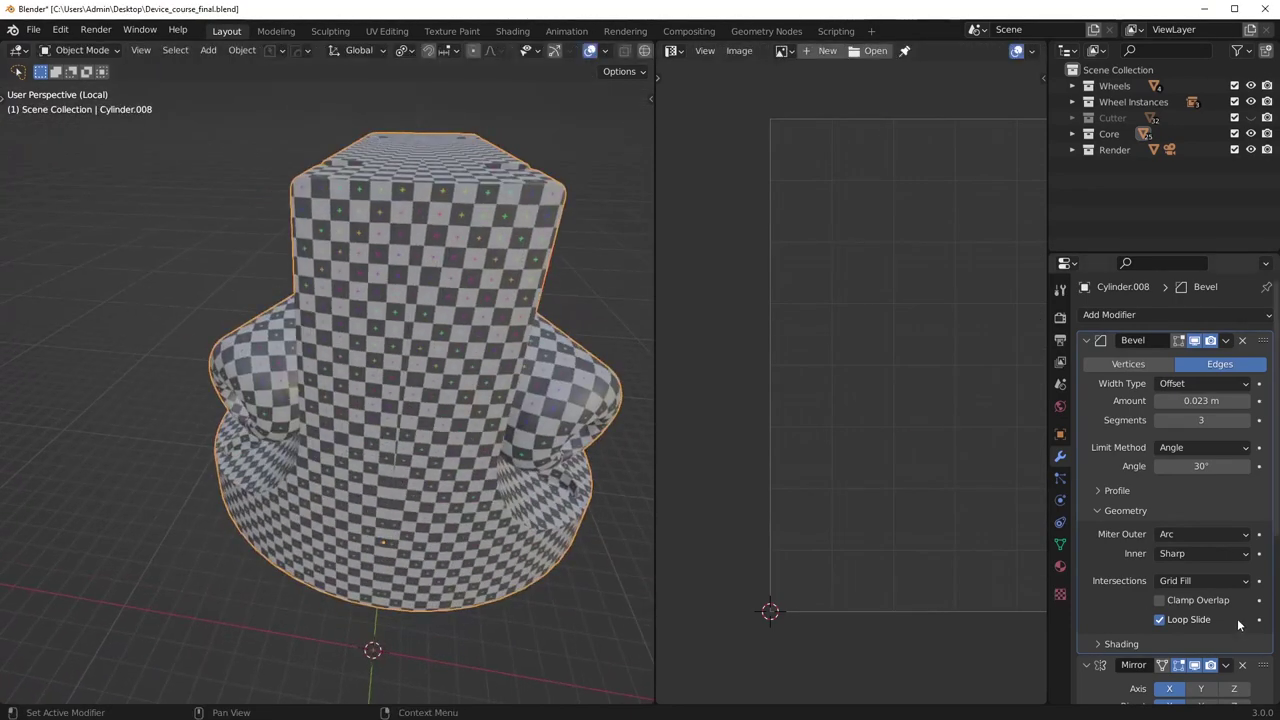
scroll(1202, 627, "down", 8)
middle_click_drag(511, 455, 427, 430)
scroll(426, 393, "up", 3)
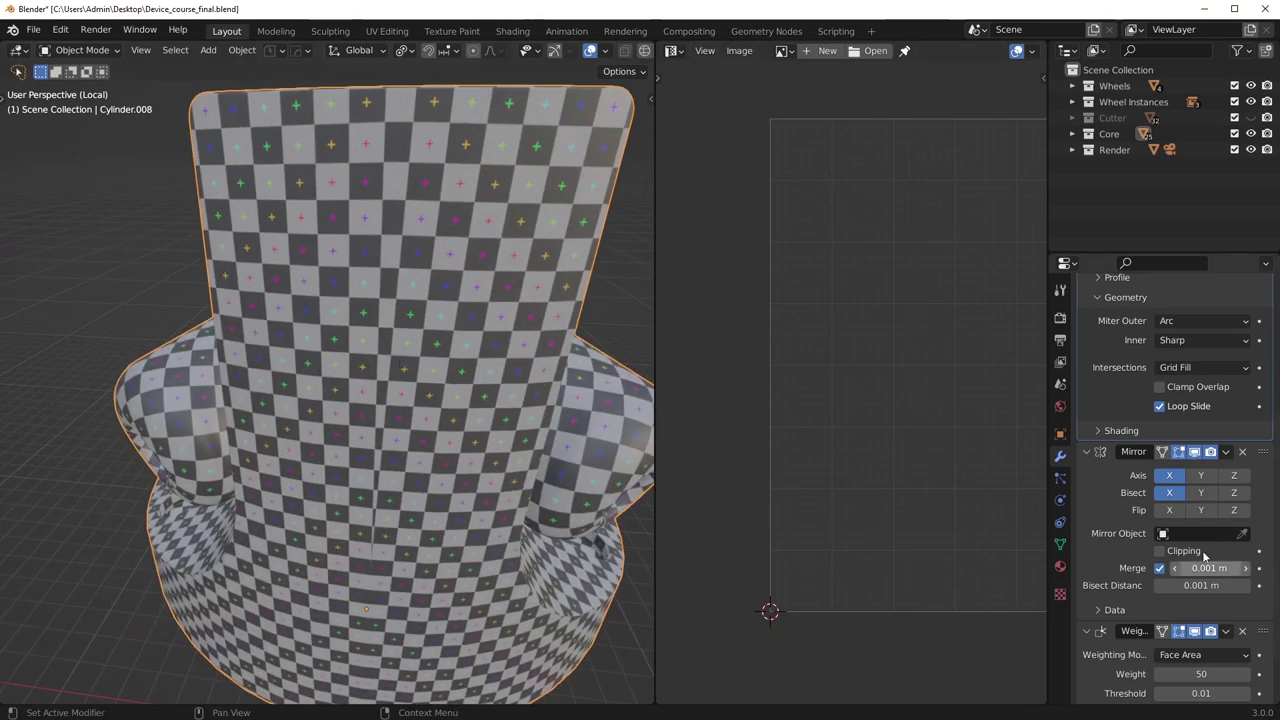
left_click(1228, 455)
left_click(1218, 471)
scroll(464, 451, "down", 4)
Unwrap the entire mesh of the mirrored part in edit mode.
key("Tab")
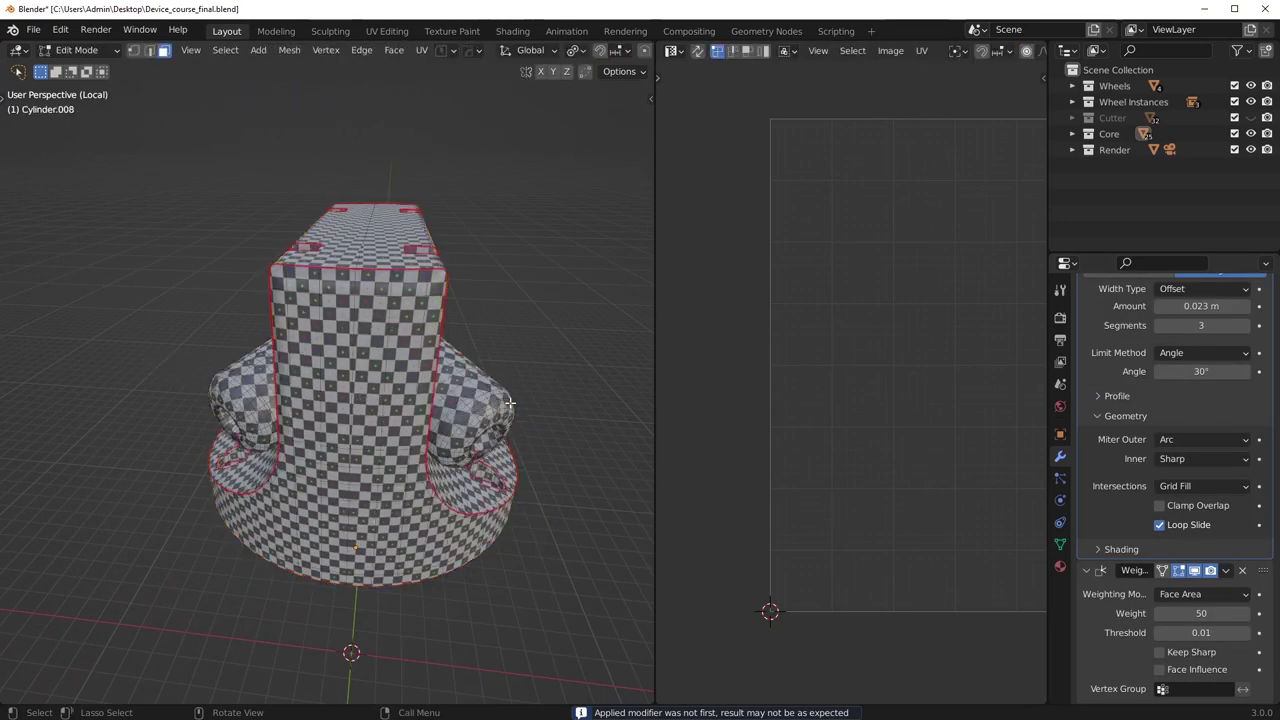
key("a")
key("u")
left_click(510, 403)
middle_click_drag(464, 502, 338, 460)
scroll(418, 385, "up", 4)
scroll(339, 418, "up", 3)
Select the run of wall faces inside the corner notch and examine their island in the UV editor.
key("Tab")
left_click(258, 422)
middle_click_drag(262, 425, 370, 410)
left_click(367, 410, "ctrl")
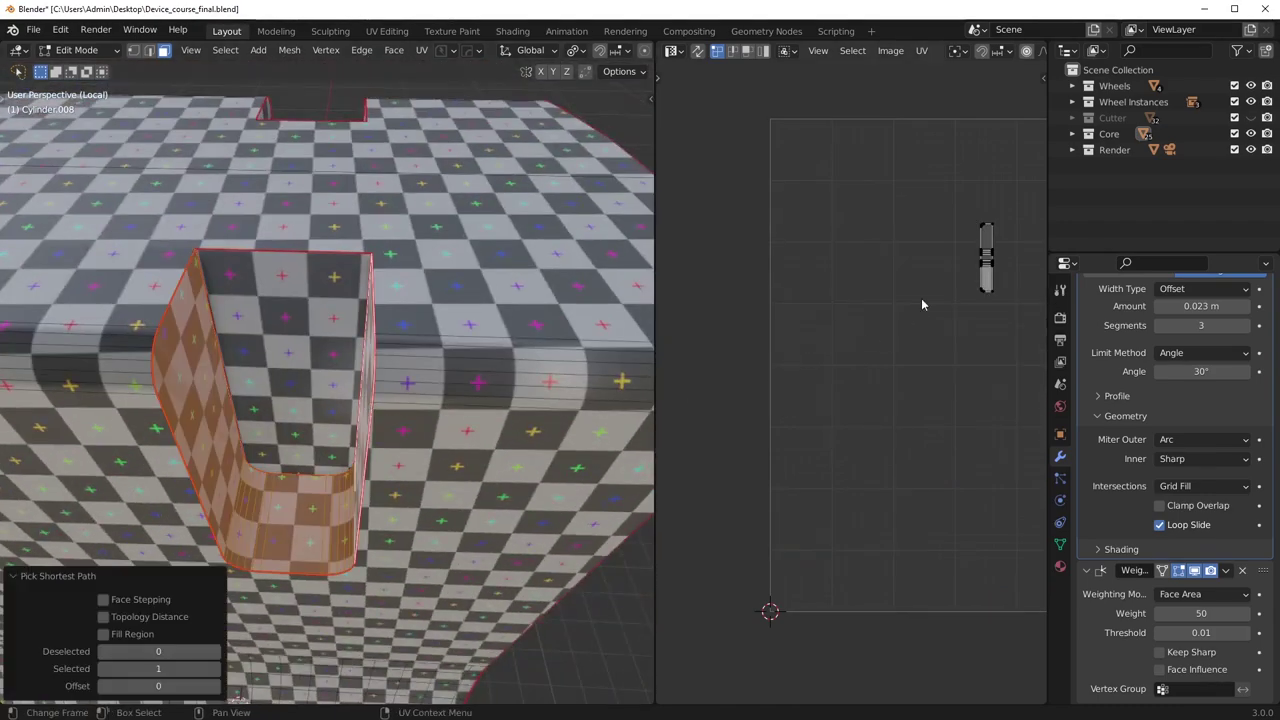
scroll(320, 500, "down", 6)
key("2")
middle_click_drag(300, 540, 495, 400)
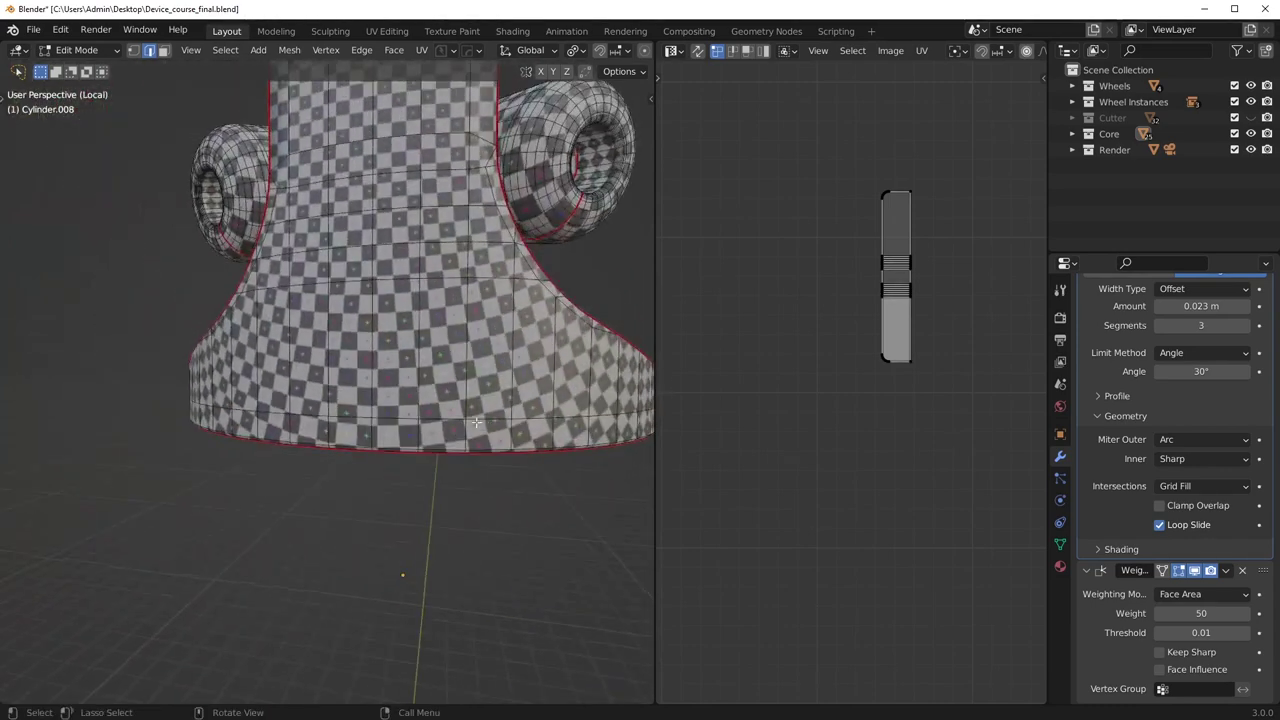
Unwrap the whole mesh again, comparing the Angle Based and Conformal methods on the checker pattern.
key("a")
key("u")
left_click(525, 385)
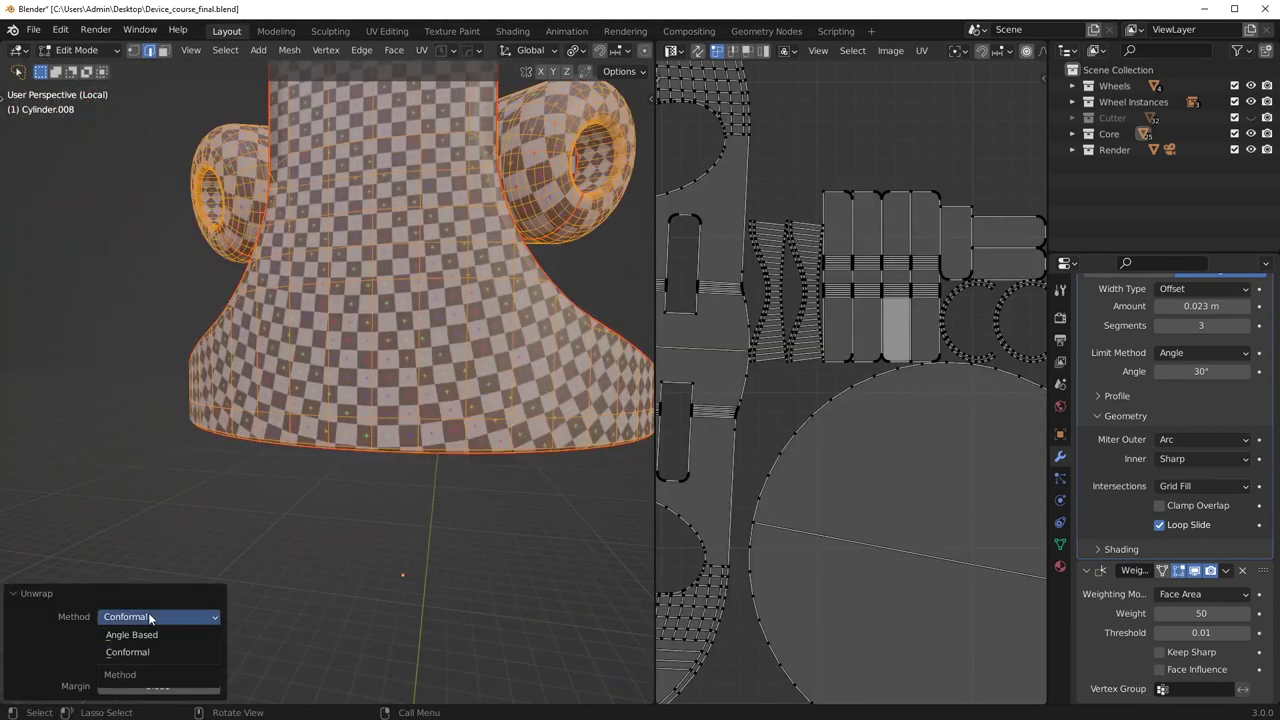
left_click(141, 640)
middle_click_drag(308, 530, 490, 510)
scroll(888, 440, "down", 6)
left_click(138, 653)
scroll(490, 505, "up", 3)
middle_click_drag(460, 400, 385, 425)
middle_click_drag(375, 370, 320, 406, "shift")
scroll(356, 508, "down", 5)
Leave edit mode and local view, and hide the finished part.
key("Tab")
key("slash")
middle_click_drag(510, 392, 402, 415)
scroll(420, 400, "up", 3)
middle_click_drag(325, 400, 405, 429, "shift")
key("h")
Select the sharp edges of the small upright block at 30° sharpness and mark them as seams.
left_click(411, 399)
key("Tab")
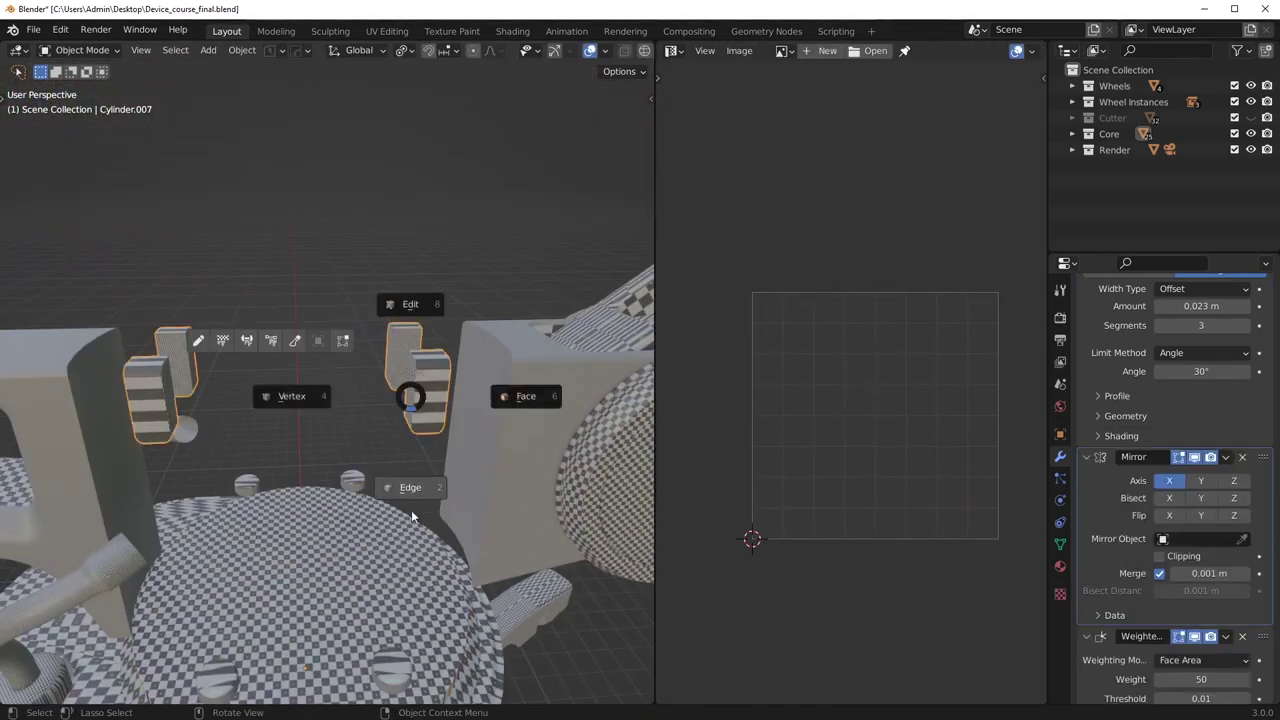
left_click(414, 508)
left_click(225, 50)
left_click(285, 216)
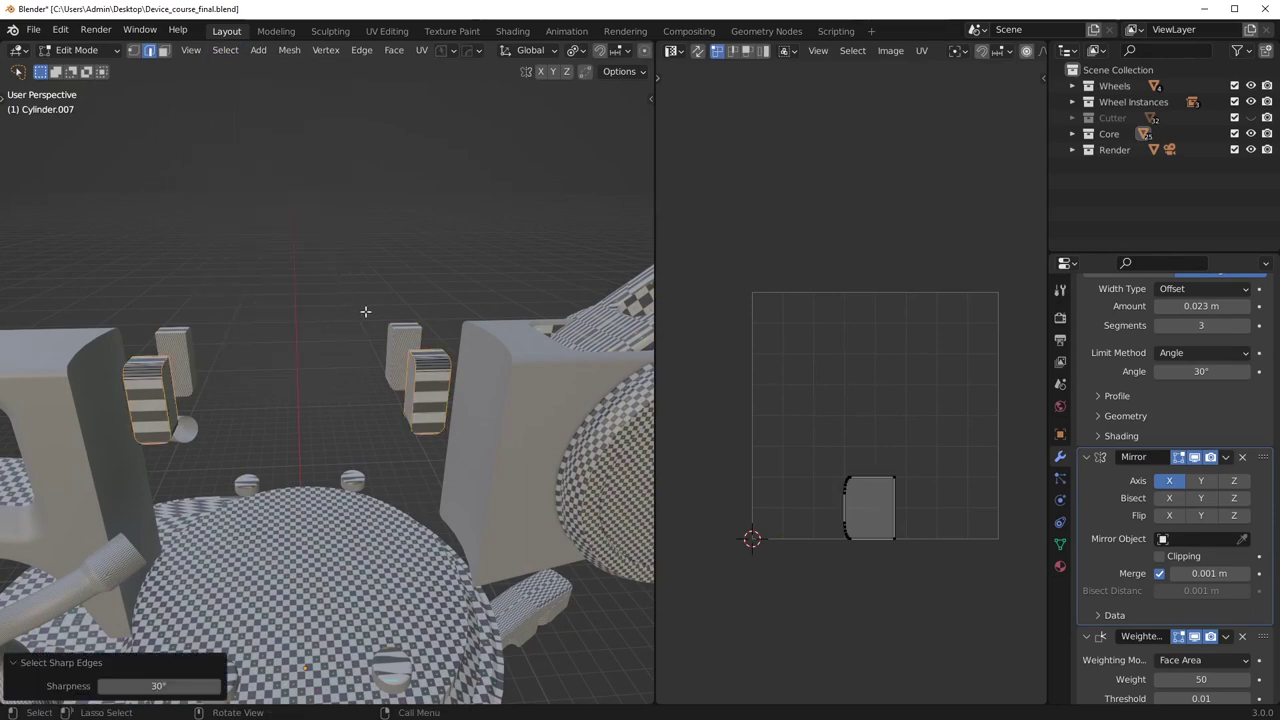
right_click(513, 373)
left_click(477, 403)
middle_click_drag(490, 402, 389, 394, "shift")
scroll(389, 394, "up", 2)
middle_click_drag(210, 378, 374, 436)
key("alt+a")
Examine the seams and checker pattern on the small block from several sides.
scroll(364, 340, "up", 8)
scroll(376, 354, "down", 3)
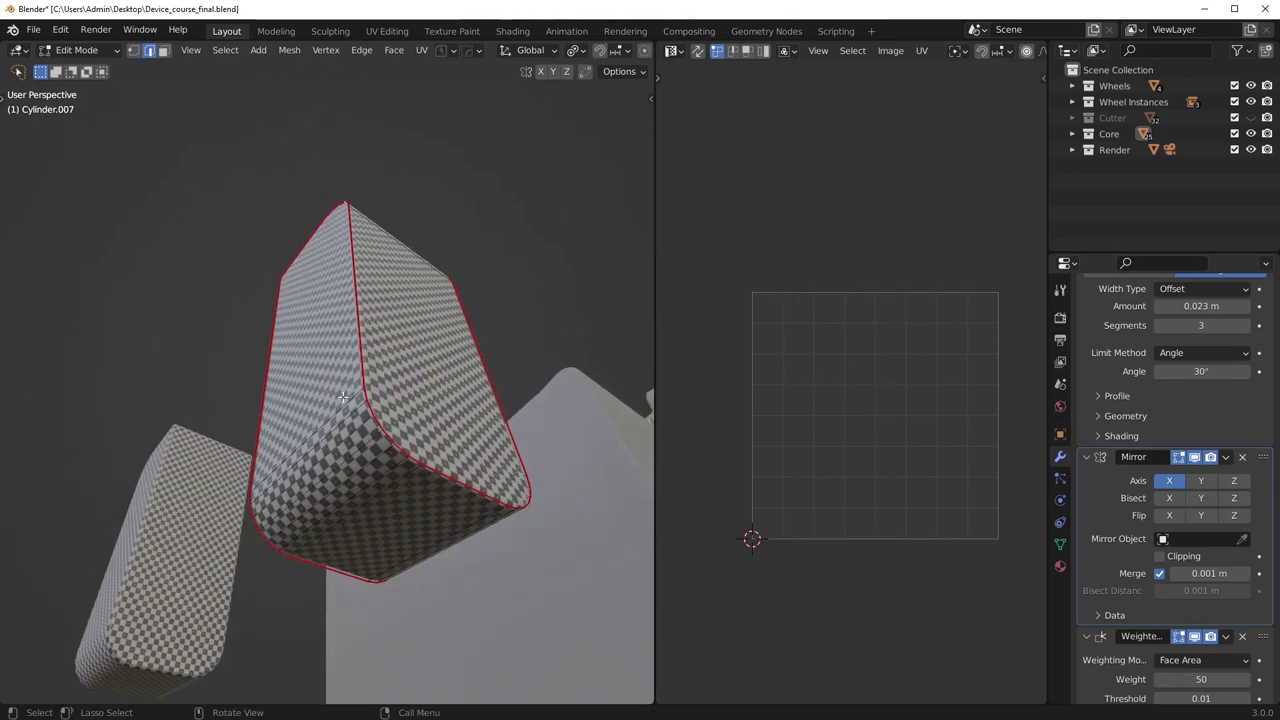
middle_click_drag(378, 390, 280, 466)
scroll(280, 466, "down", 3)
middle_click_drag(440, 349, 323, 546, "shift")
scroll(395, 460, "down", 4)
middle_click_drag(397, 457, 334, 508)
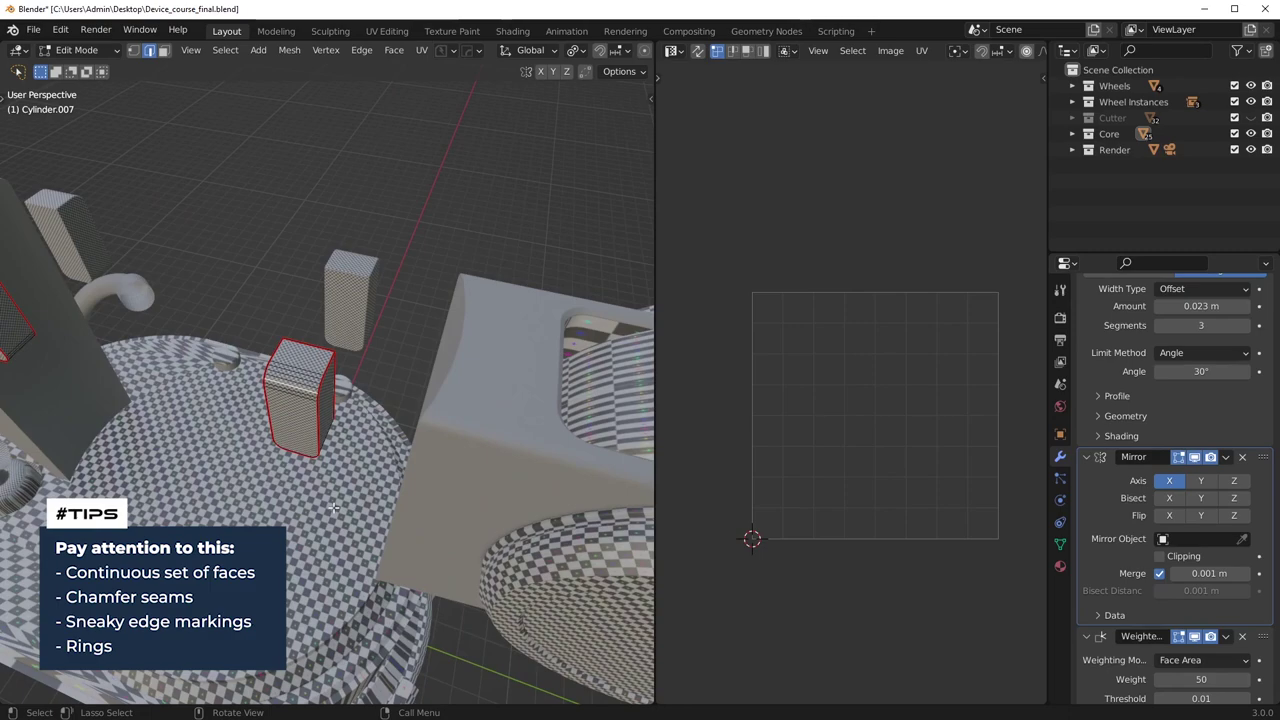
middle_click_drag(343, 505, 315, 460)
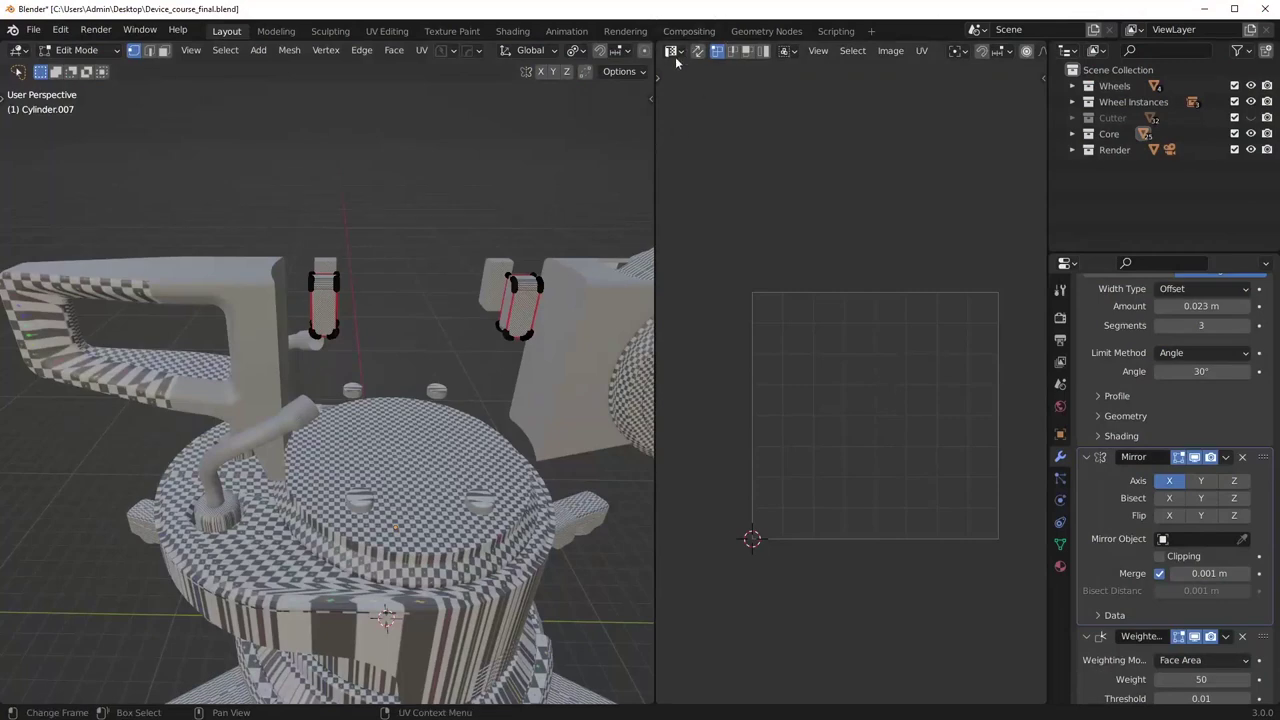
Widen the 3D viewport relative to the UV editor and look closer at the small blocks.
left_click(653, 103)
left_click_drag(653, 118, 777, 132)
scroll(400, 370, "up", 3)
middle_click_drag(400, 370, 389, 442)
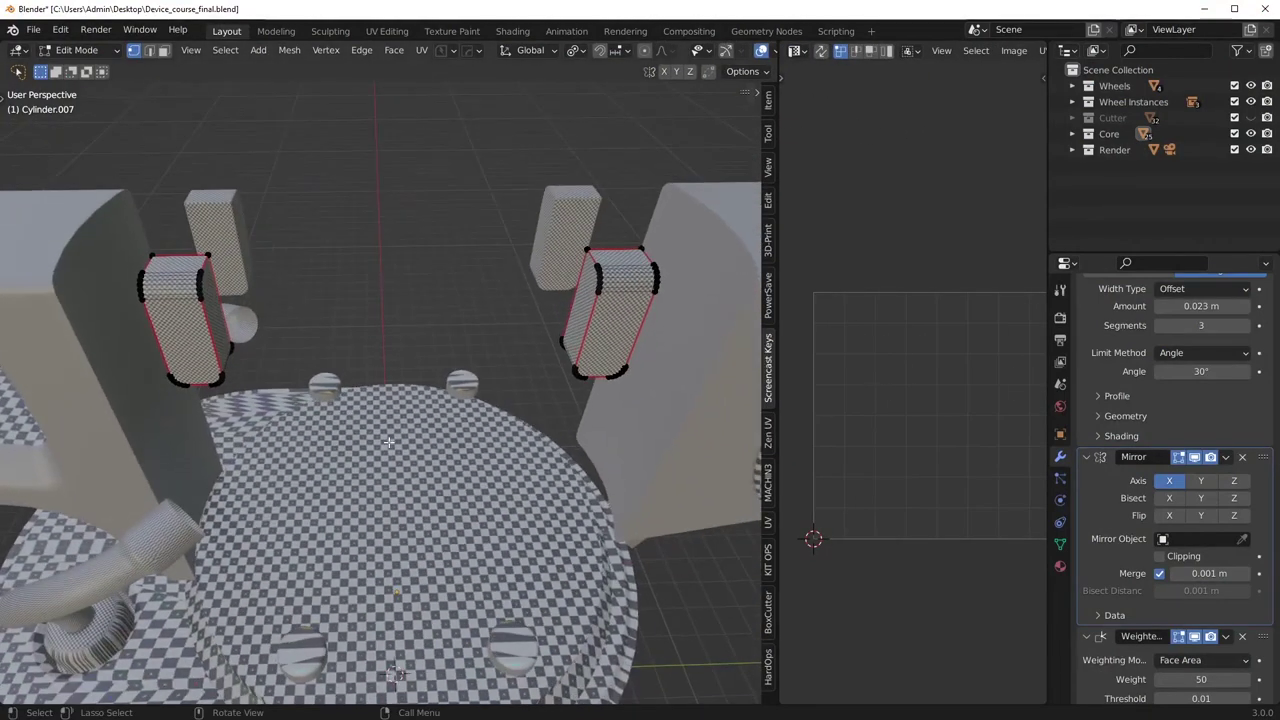
Toggle the Mirror modifier's viewport display off and on to compare the blocks with and without mirroring.
key("Tab")
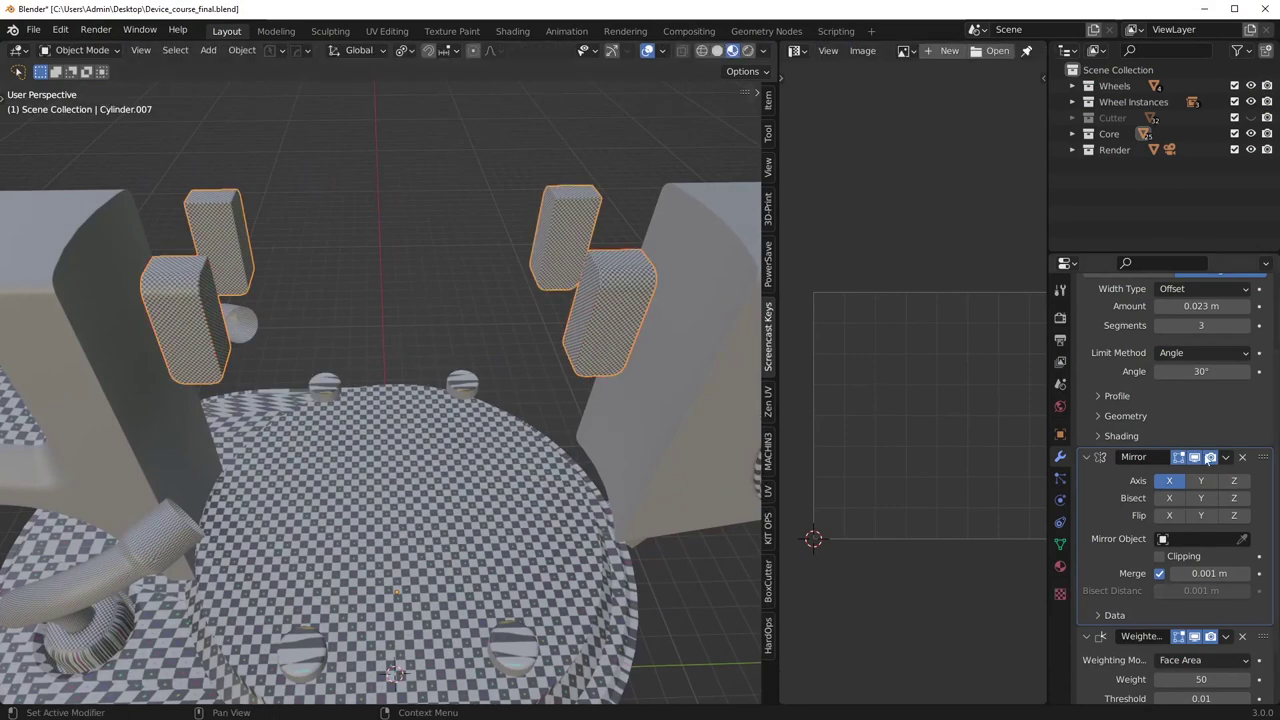
left_click(1193, 458)
left_click(1193, 458)
left_click(1193, 458)
left_click(1193, 458)
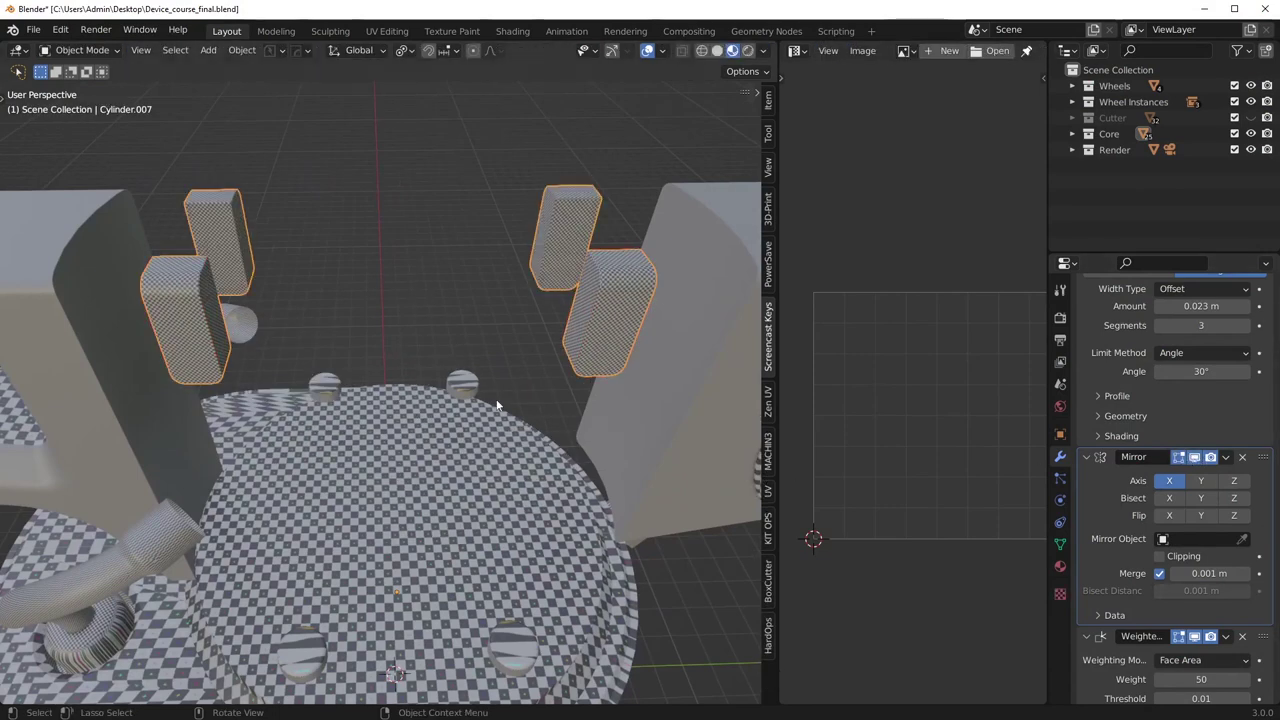
key("Tab")
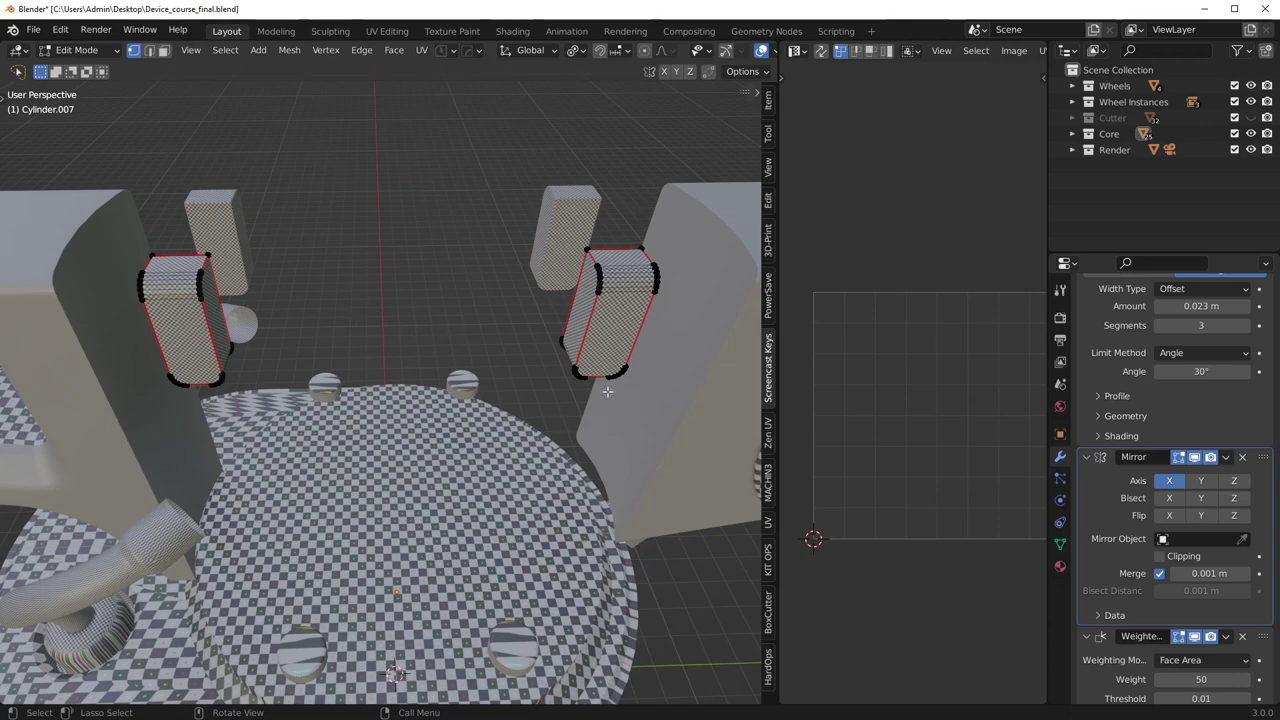
middle_click_drag(596, 409, 405, 372)
scroll(386, 337, "down", 4)
Leave edit mode and hide the small mirrored blocks, undoing a stray reveal of hidden objects.
key("Tab")
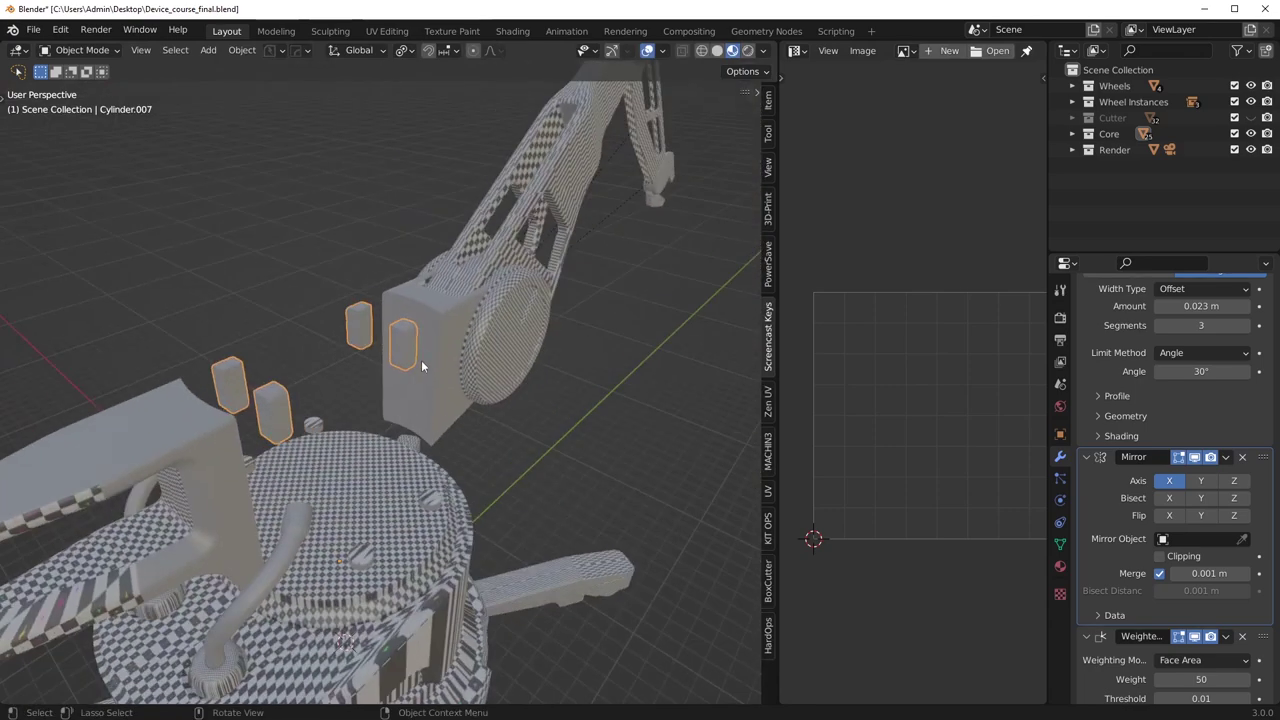
middle_click_drag(506, 384, 350, 446)
key("alt+h")
key("ctrl+z")
key("alt+a")
scroll(377, 371, "down", 2)
scroll(402, 368, "up", 6)
key("h")
scroll(430, 424, "down", 2)
Isolate the U-shaped bracket beside the round joint in local view and open it for edge editing.
left_click(511, 404)
middle_click_drag(511, 404, 451, 404)
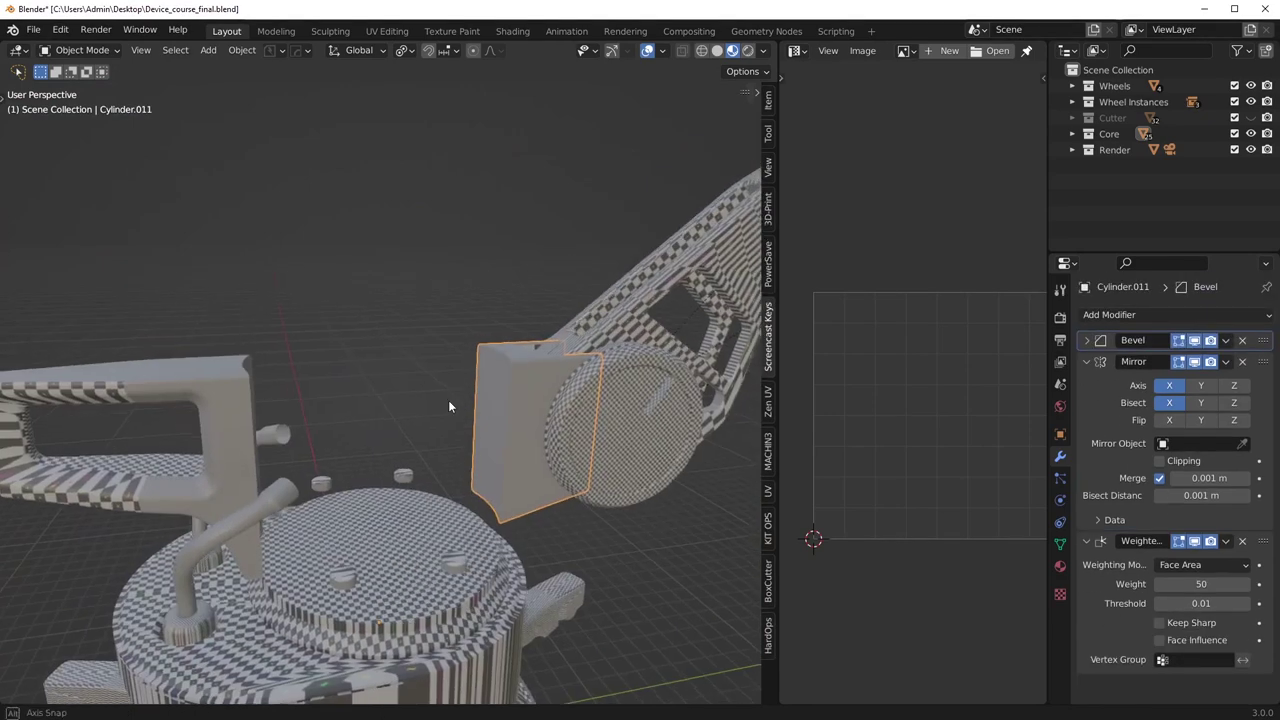
key("KP_Divide")
key("Tab")
left_click(427, 507)
scroll(370, 410, "down", 4)
middle_click_drag(357, 397, 410, 402)
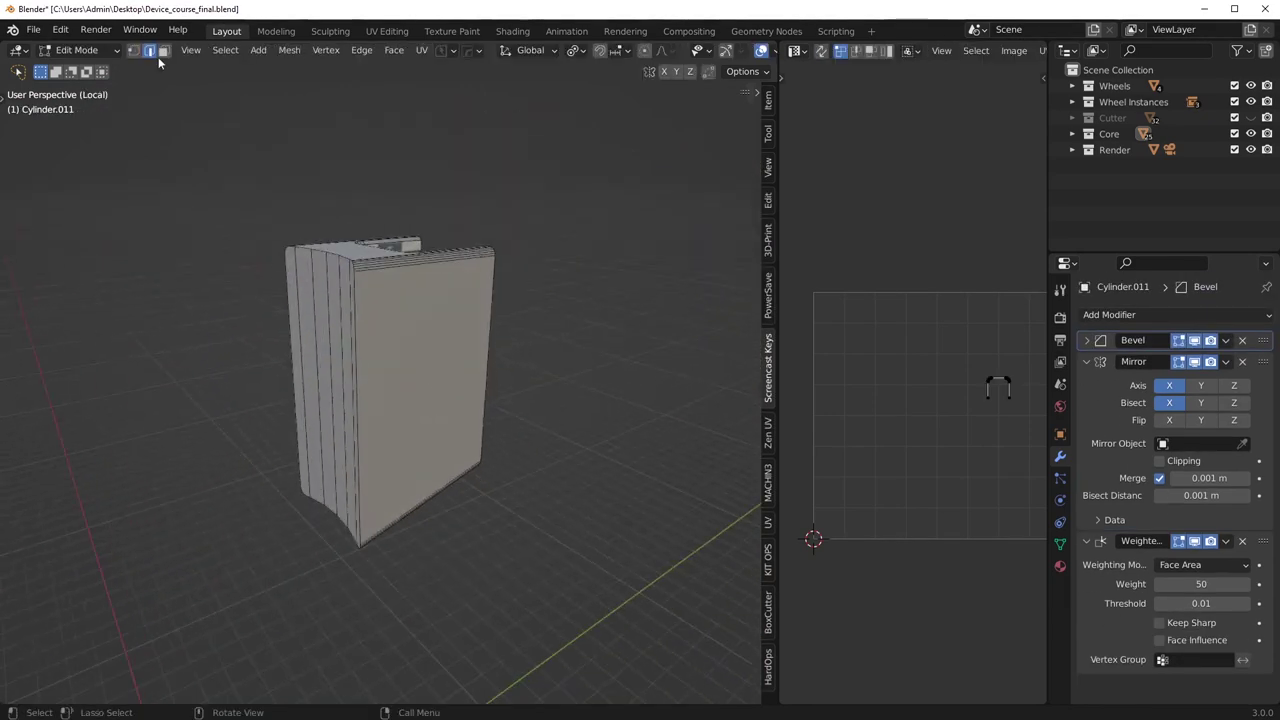
Select the bracket's sharp edges at 30° sharpness and mark them as seams.
left_click(218, 55)
left_click(297, 213)
middle_click_drag(554, 314, 543, 303)
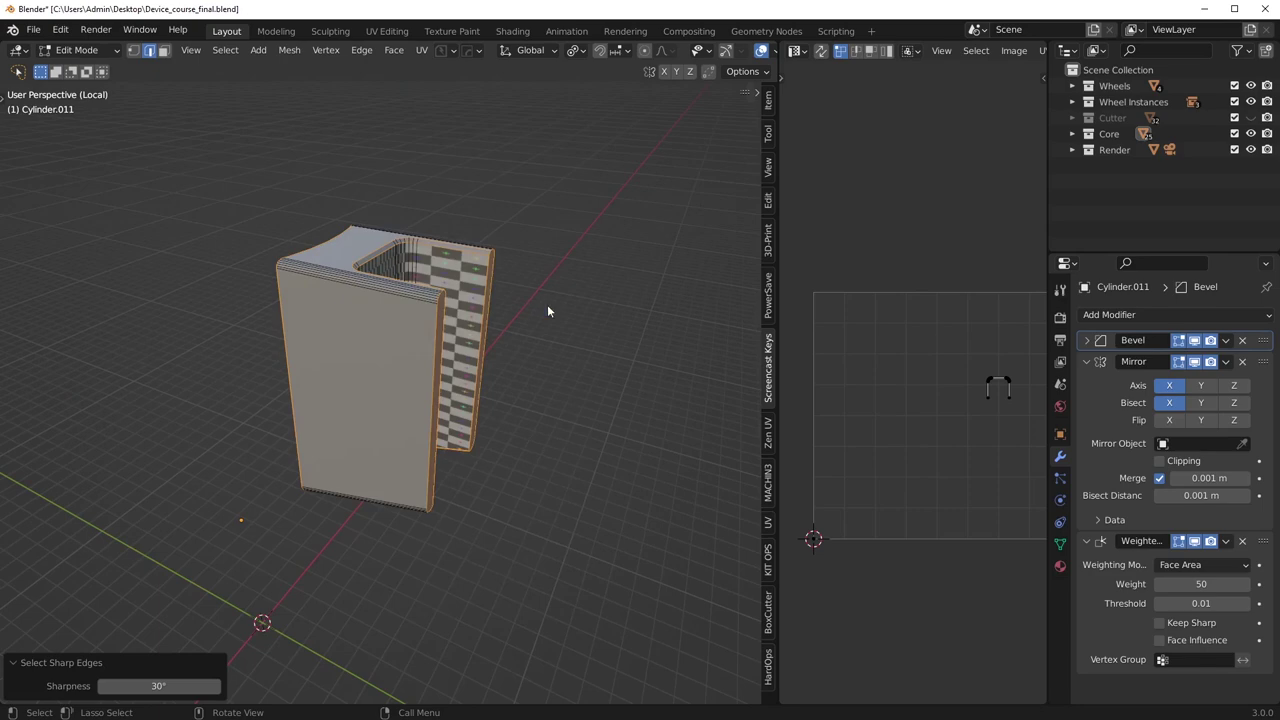
key("ctrl+e")
left_click(505, 399)
middle_click_drag(508, 400, 381, 415)
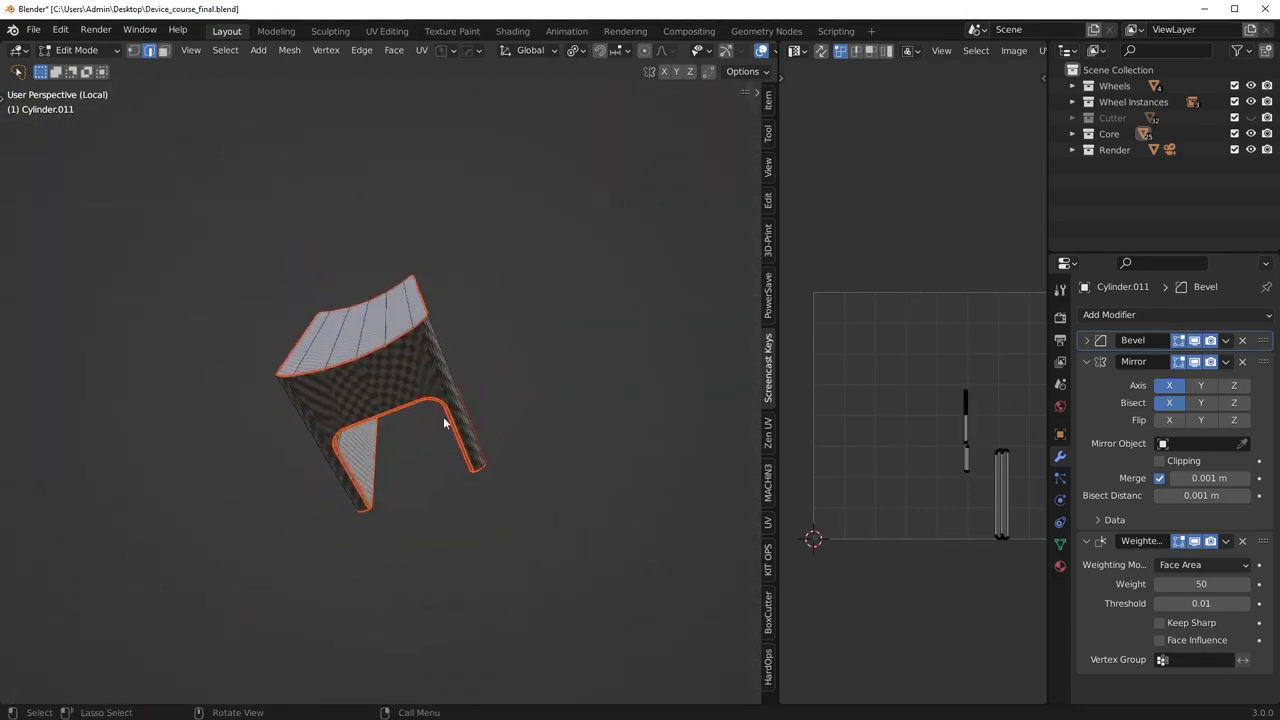
Select the bracket's linked faces delimited by seam and inspect their island in the UV editor.
key("ctrl+l")
scroll(851, 506, "up", 5)
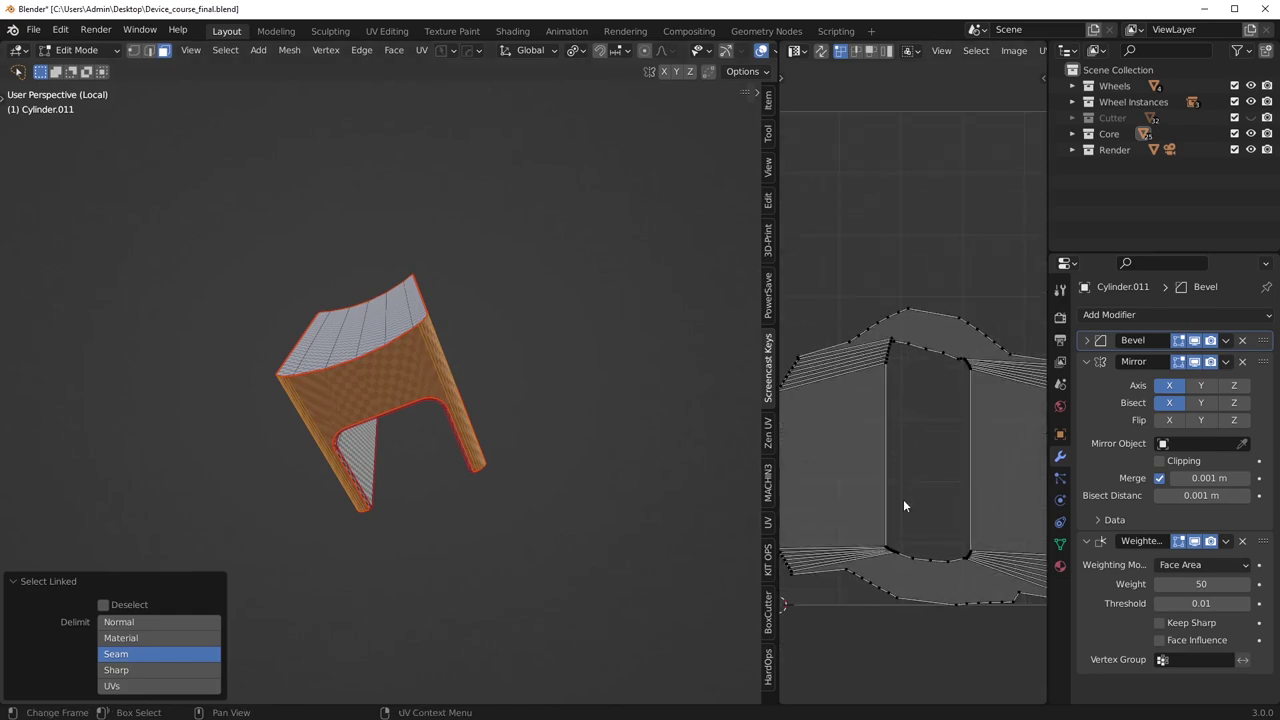
middle_click_drag(612, 408, 502, 451)
Mark a seam along the bevel edge between the bracket's U-shaped end face and its rounded outer side.
key("Tab")
left_click(508, 548)
middle_click_drag(505, 535, 457, 417)
scroll(402, 384, "up", 4)
left_click(415, 325)
middle_click_drag(420, 325, 575, 389)
key("ctrl+e")
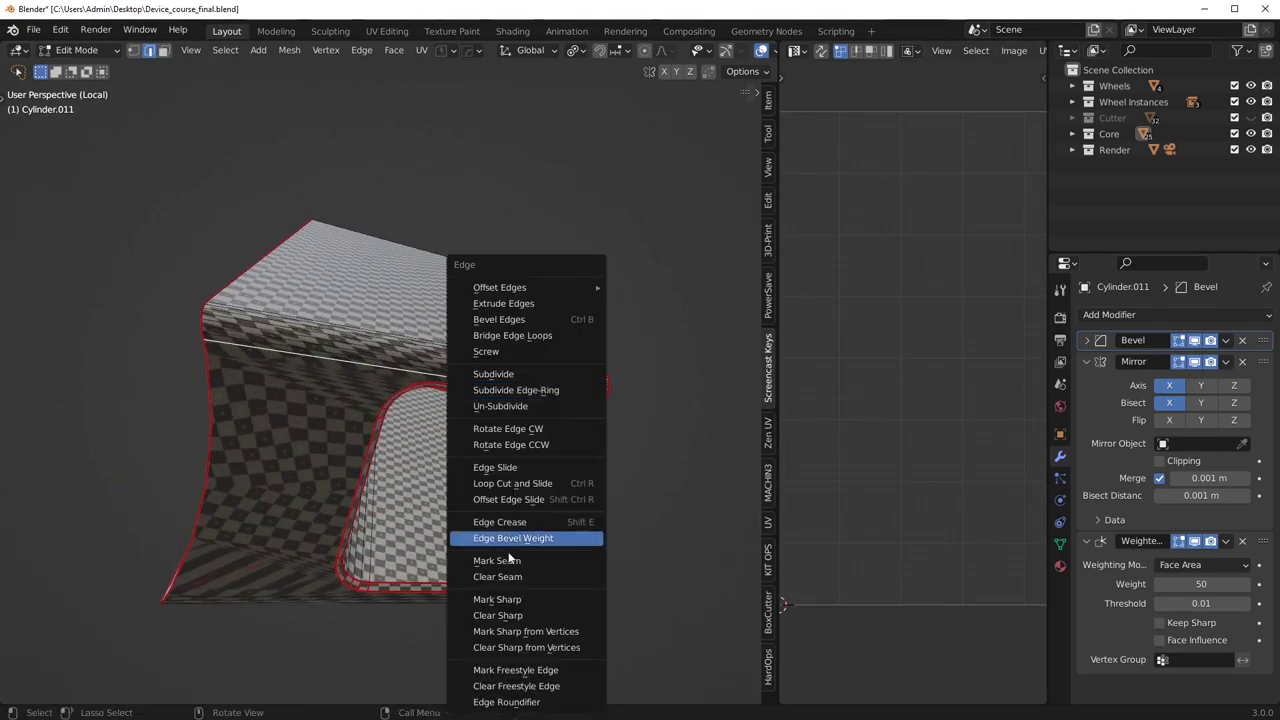
left_click(505, 560)
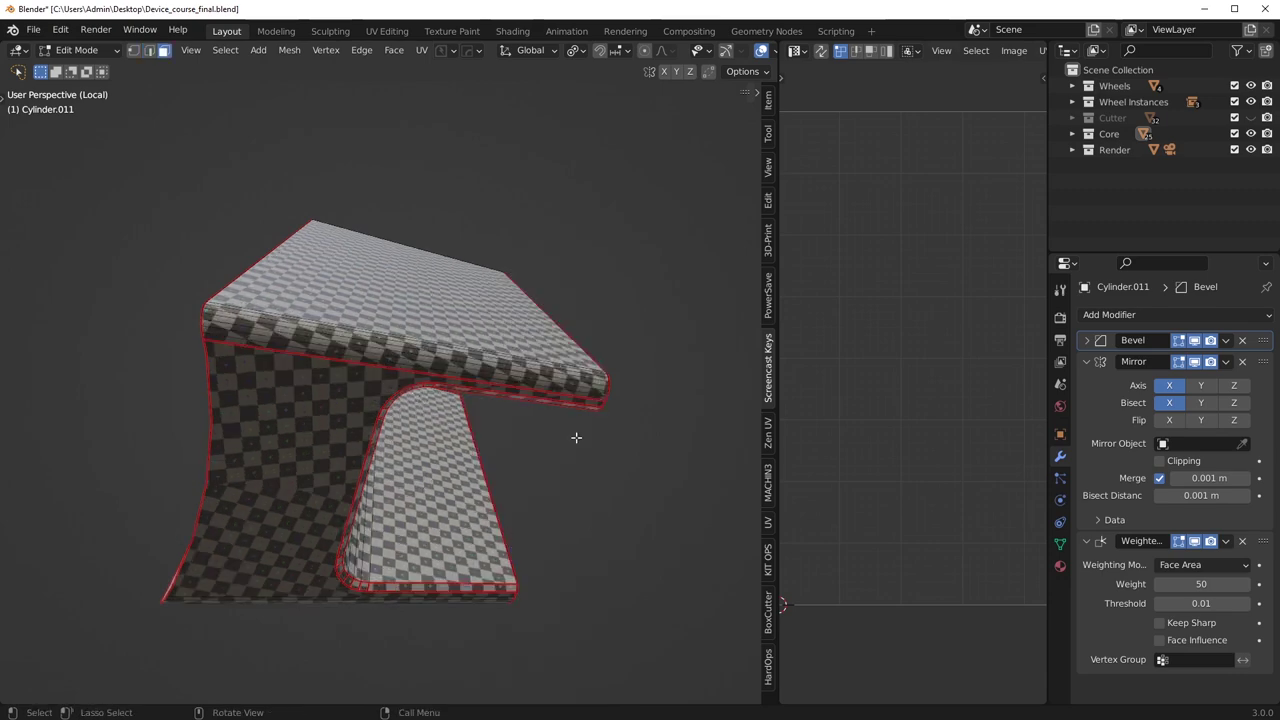
Return to object mode and apply the bracket's Mirror modifier.
key("Tab")
middle_click_drag(262, 518, 281, 374)
scroll(281, 374, "up", 3)
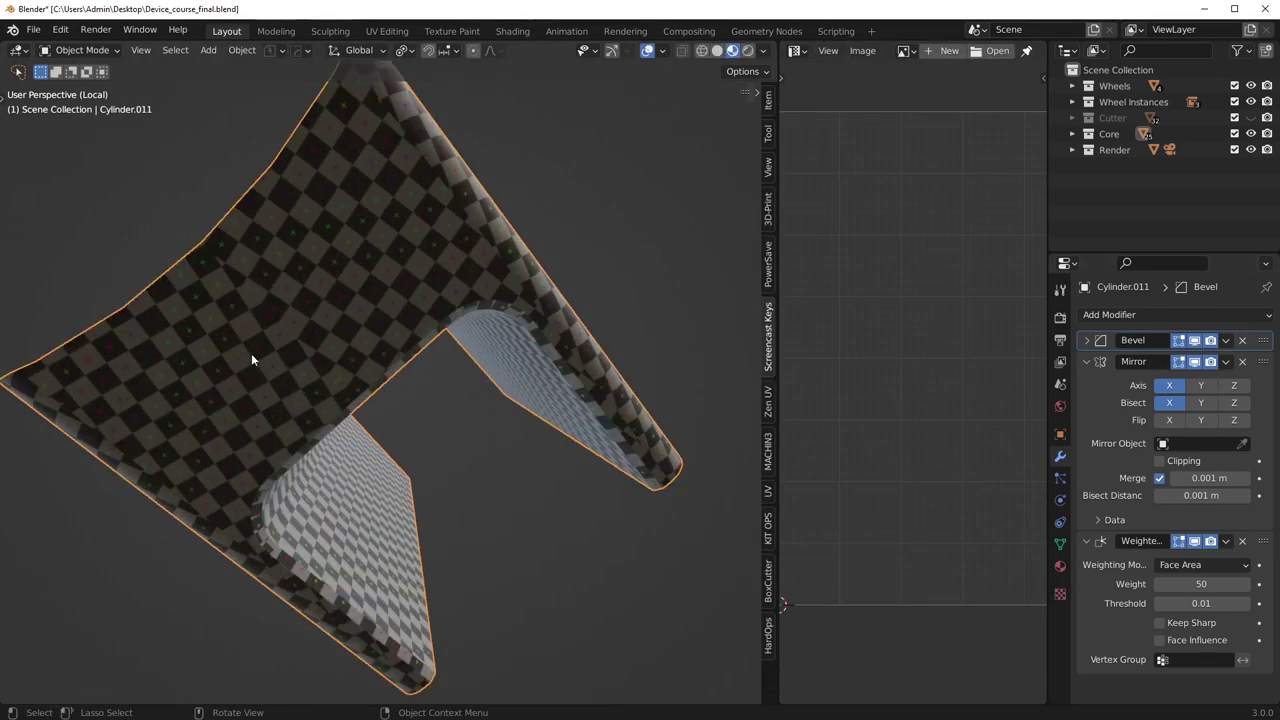
left_click(1226, 361)
left_click(1150, 373)
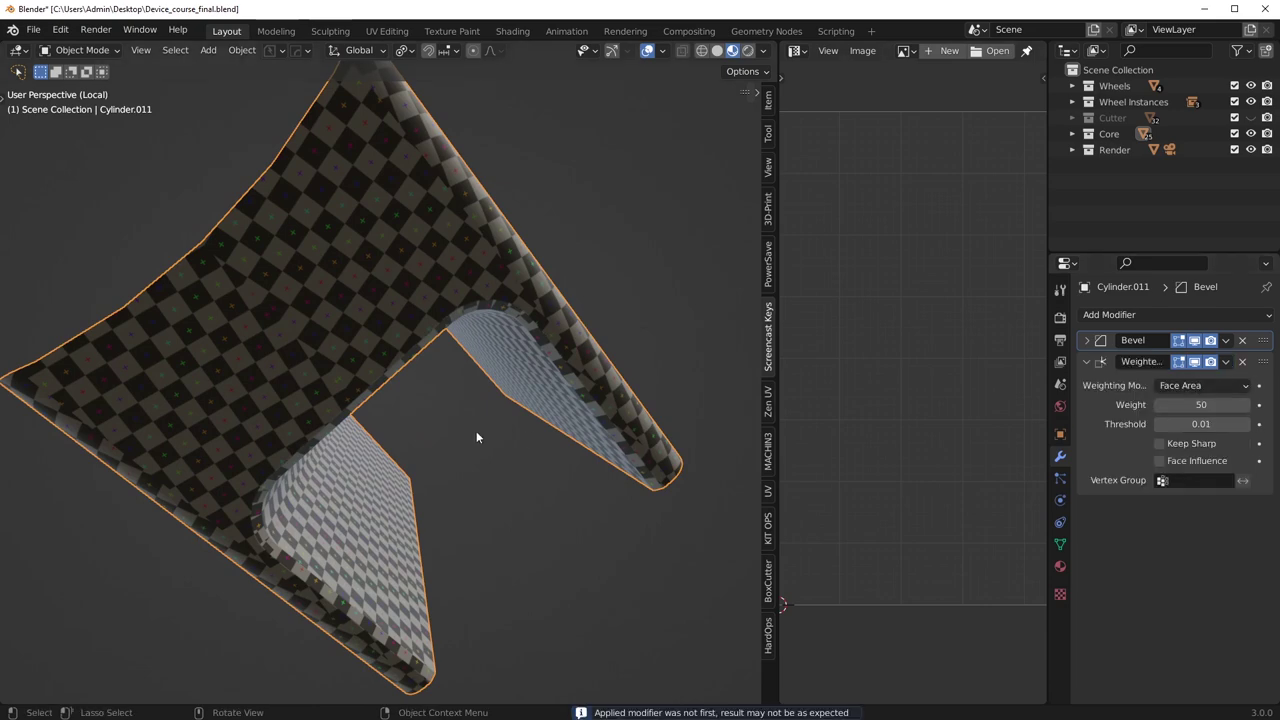
Unwrap the bracket's entire mesh and check the checker pattern in object mode.
key("Tab")
key("a")
key("u")
left_click(543, 404)
middle_click_drag(543, 404, 640, 468)
scroll(549, 486, "down", 3)
scroll(836, 446, "down", 3)
key("Tab")
middle_click_drag(534, 466, 431, 428)
Select the outer edge path of the chamfer around the bracket's U-shaped cutout and clear its seam.
key("Tab")
middle_click_drag(489, 313, 312, 420)
middle_click_drag(312, 420, 497, 415, "shift")
scroll(497, 415, "up", 4)
key("alt+a")
middle_click_drag(562, 352, 454, 384, "shift")
left_click(679, 326, "ctrl")
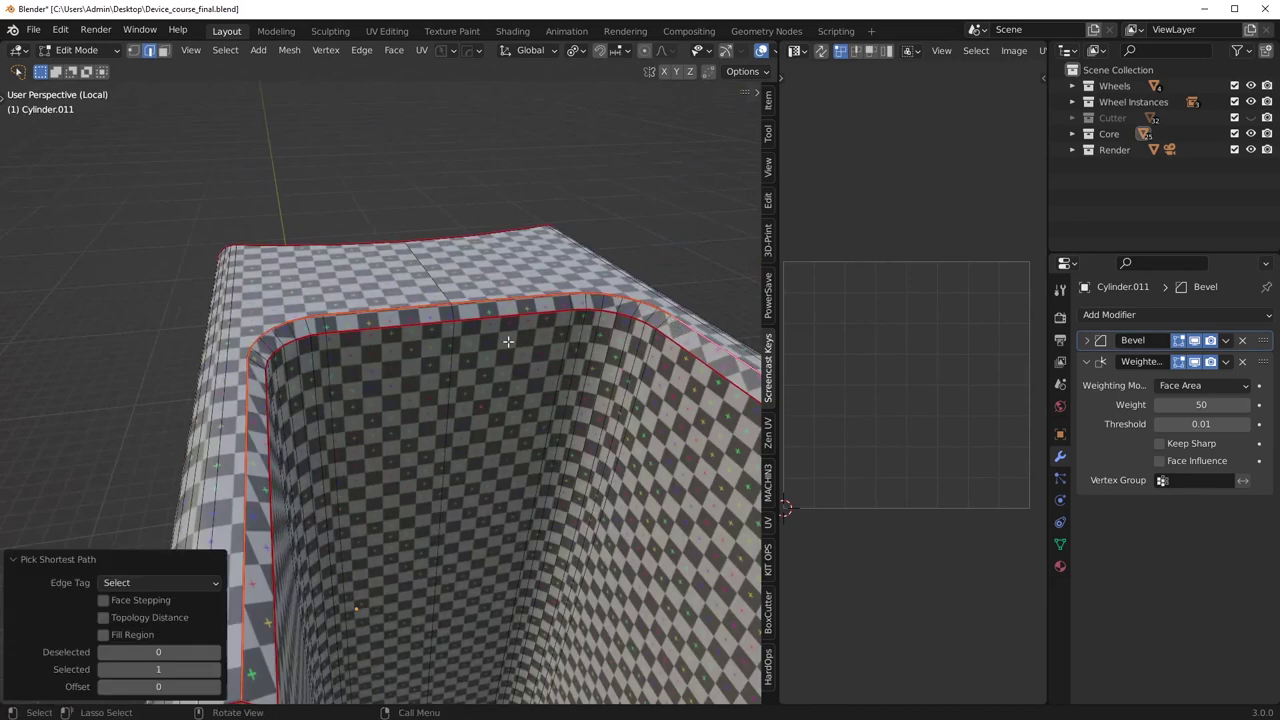
right_click(477, 356)
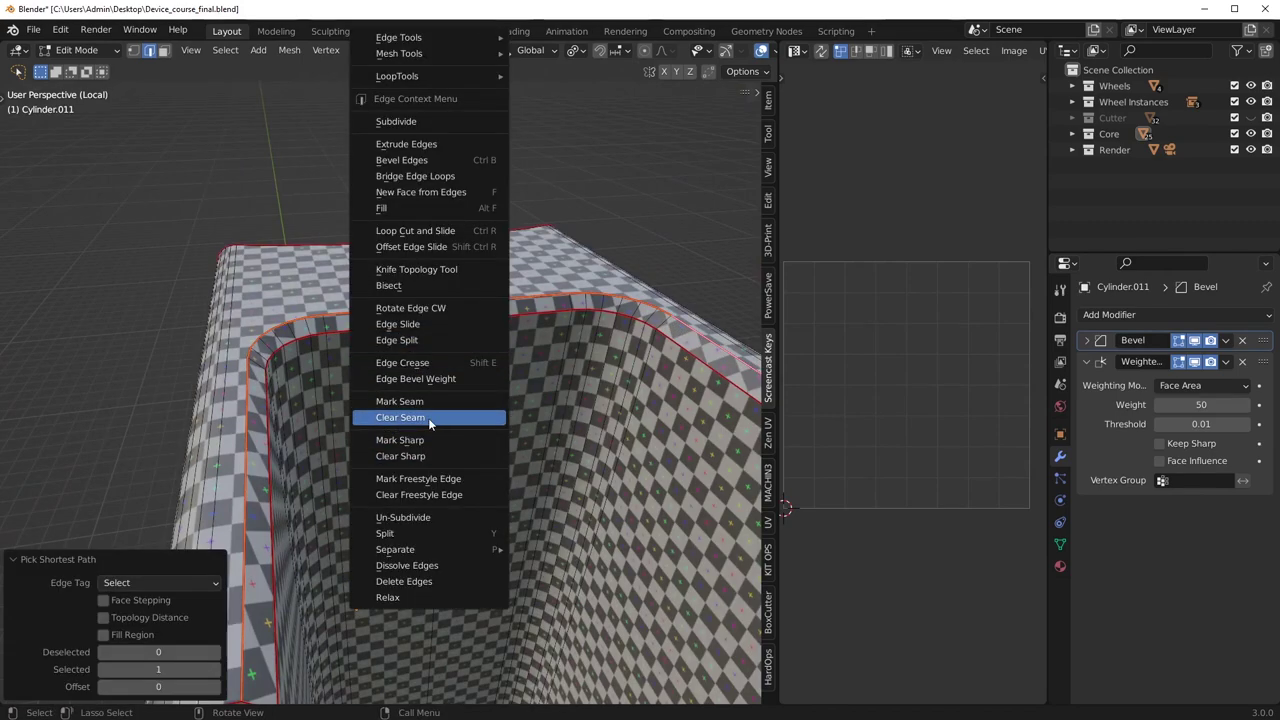
left_click(429, 423)
key("alt+a")
Examine the seams at the bracket's opposite end and view the bracket within the full model.
scroll(429, 423, "down", 6)
middle_click_drag(368, 646, 442, 422)
middle_click_drag(356, 486, 294, 432)
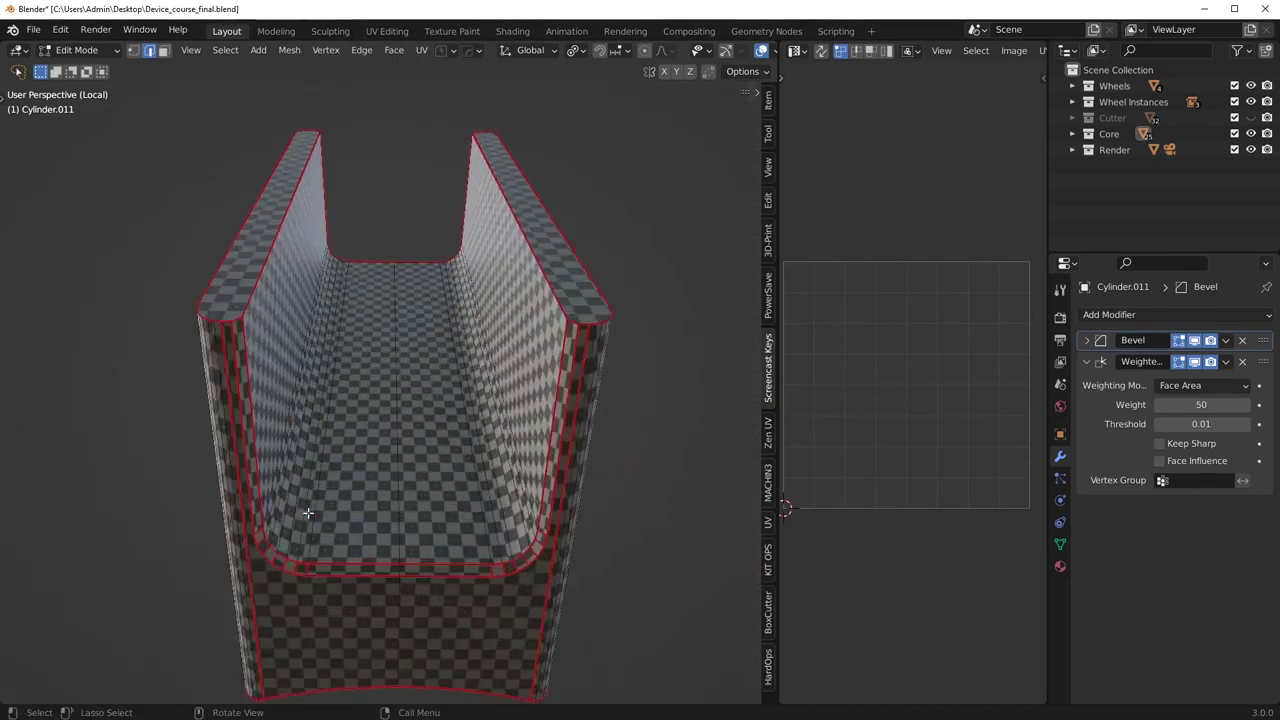
scroll(290, 503, "up", 5)
key("KP_Divide")
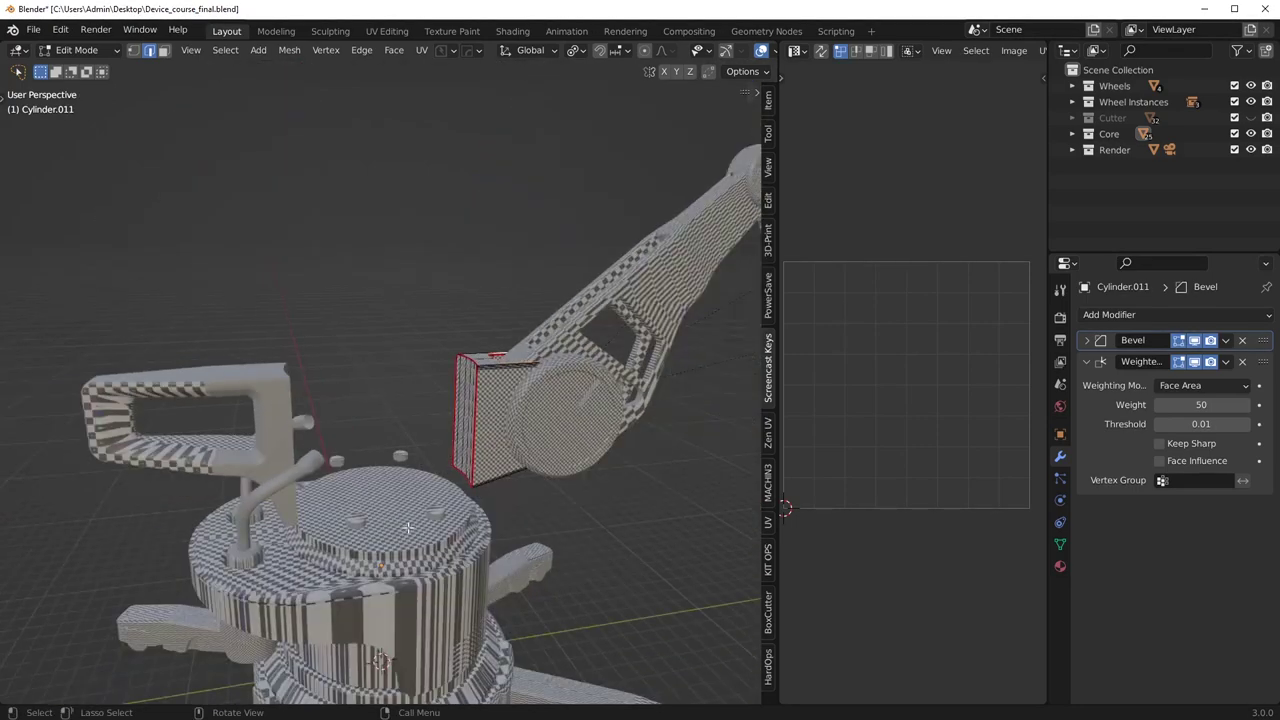
key("KP_Divide")
middle_click_drag(244, 448, 380, 440)
middle_click_drag(310, 490, 254, 506)
Select the redundant chamfer edge path around the cutout at the opposite end and clear its seam.
left_click(276, 453)
middle_click_drag(370, 498, 478, 456)
left_click(546, 502, "ctrl")
right_click(629, 528)
left_click(620, 523)
Select the short cross edges in both rounded corners of the cutout chamfer and clear their seams.
middle_click_drag(619, 523, 441, 475)
scroll(441, 475, "up", 5)
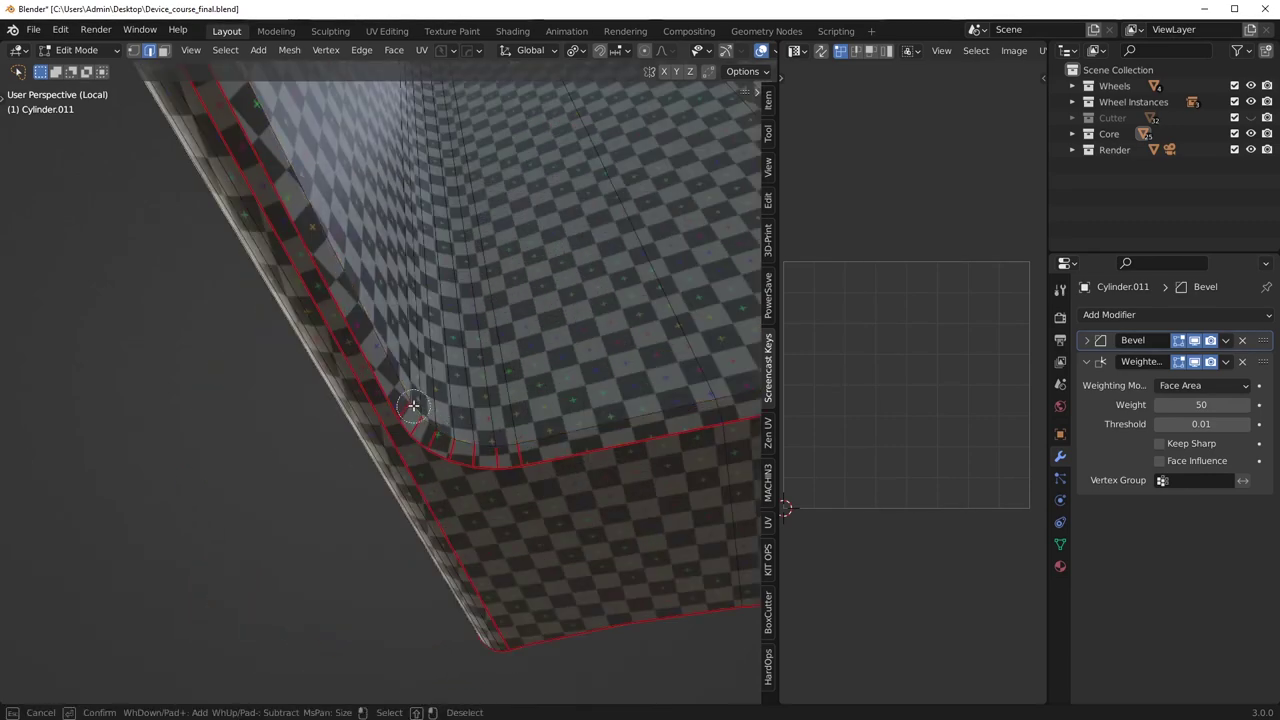
middle_click_drag(515, 459, 341, 405)
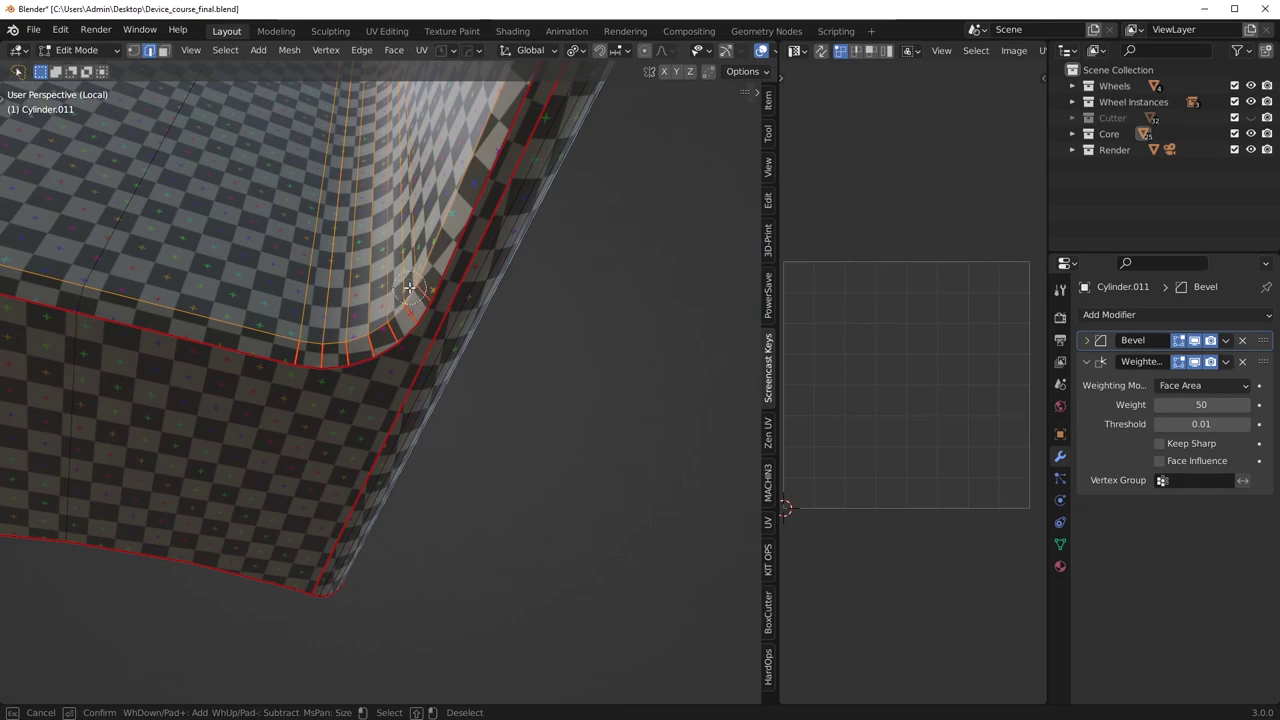
right_click(546, 403)
left_click(543, 420)
Select the bracket's whole mesh, review its UV layout, and return to object mode.
scroll(480, 443, "down", 5)
middle_click_drag(480, 443, 387, 396)
scroll(342, 378, "down", 3)
key("a")
middle_click_drag(783, 448, 862, 440)
key("Tab")
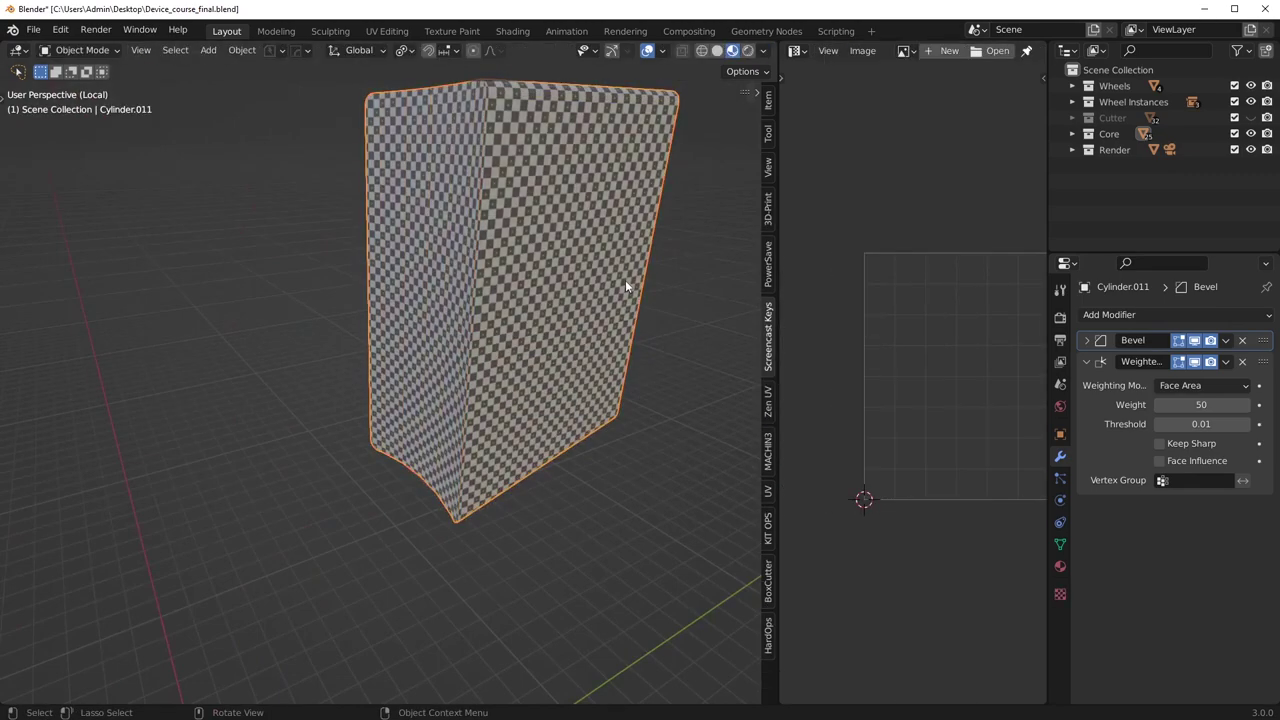
Return to the full model, hide the finished part, and isolate the recessed cylinder at the arm's end for mesh editing.
key("KP_Divide")
key("h")
middle_click_drag(507, 470, 414, 474)
scroll(460, 462, "up", 3)
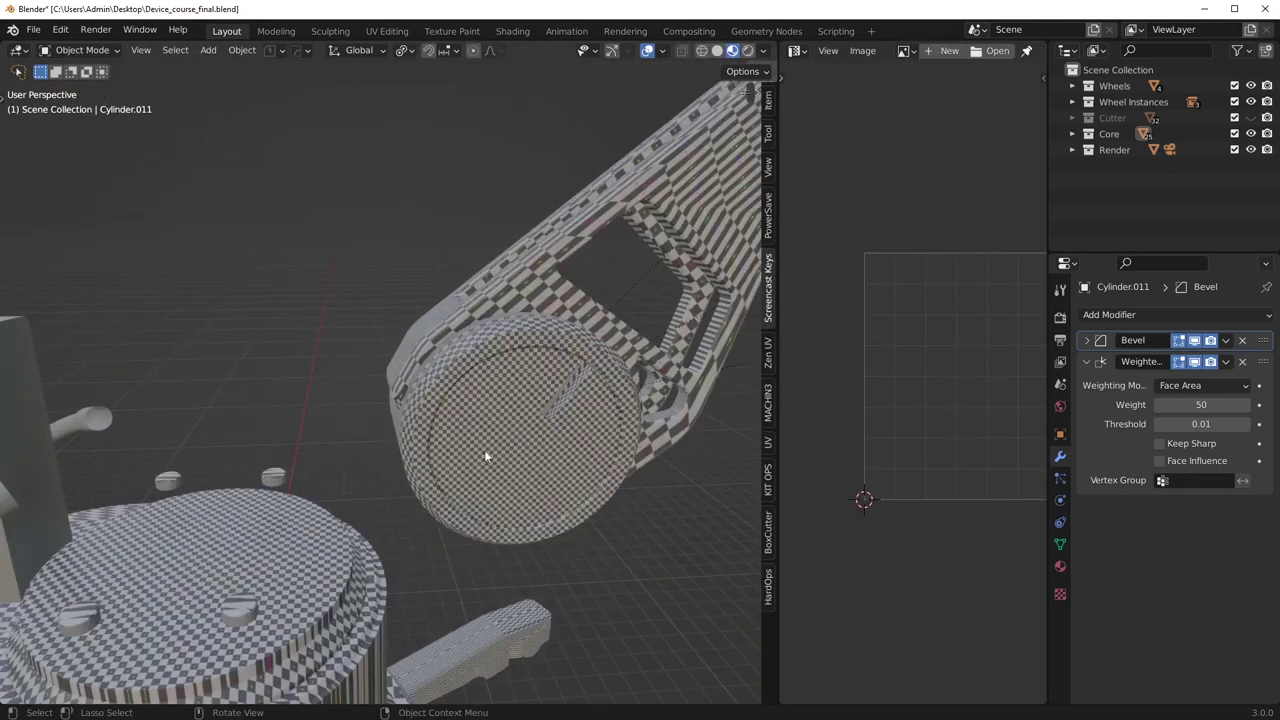
left_click(445, 365)
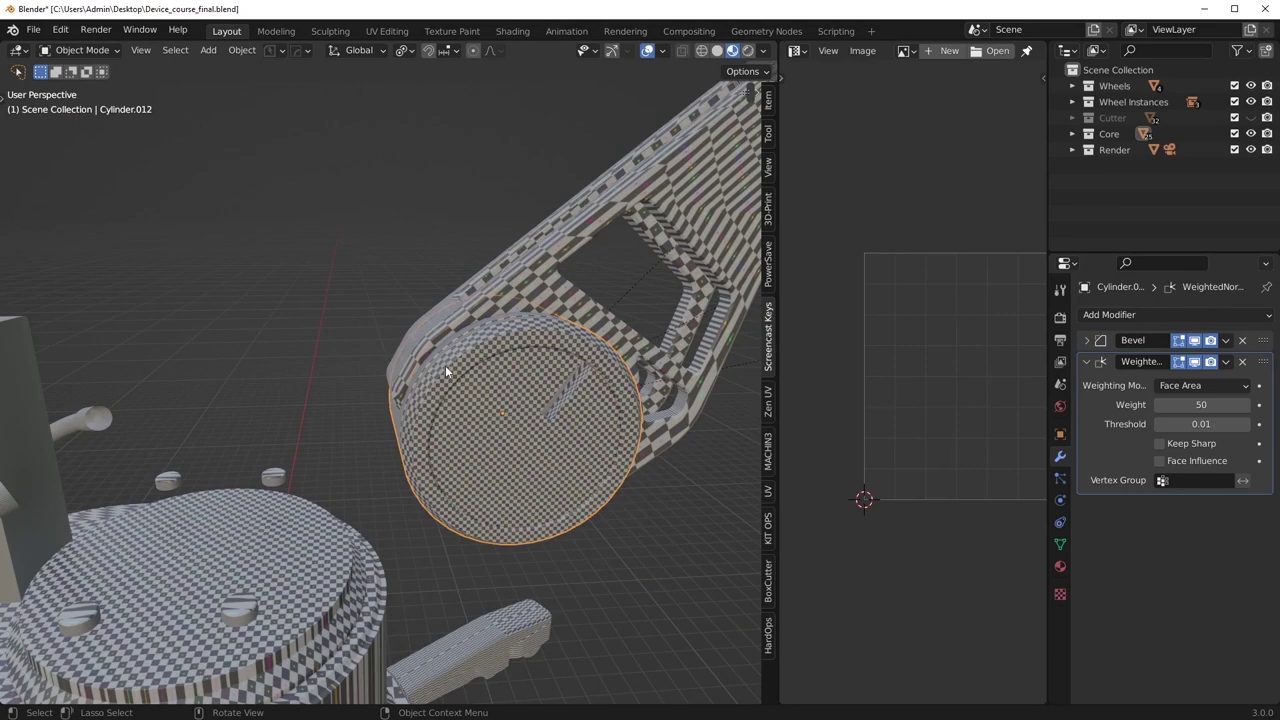
key("KP_Divide")
key("Tab")
middle_click_drag(446, 371, 251, 432)
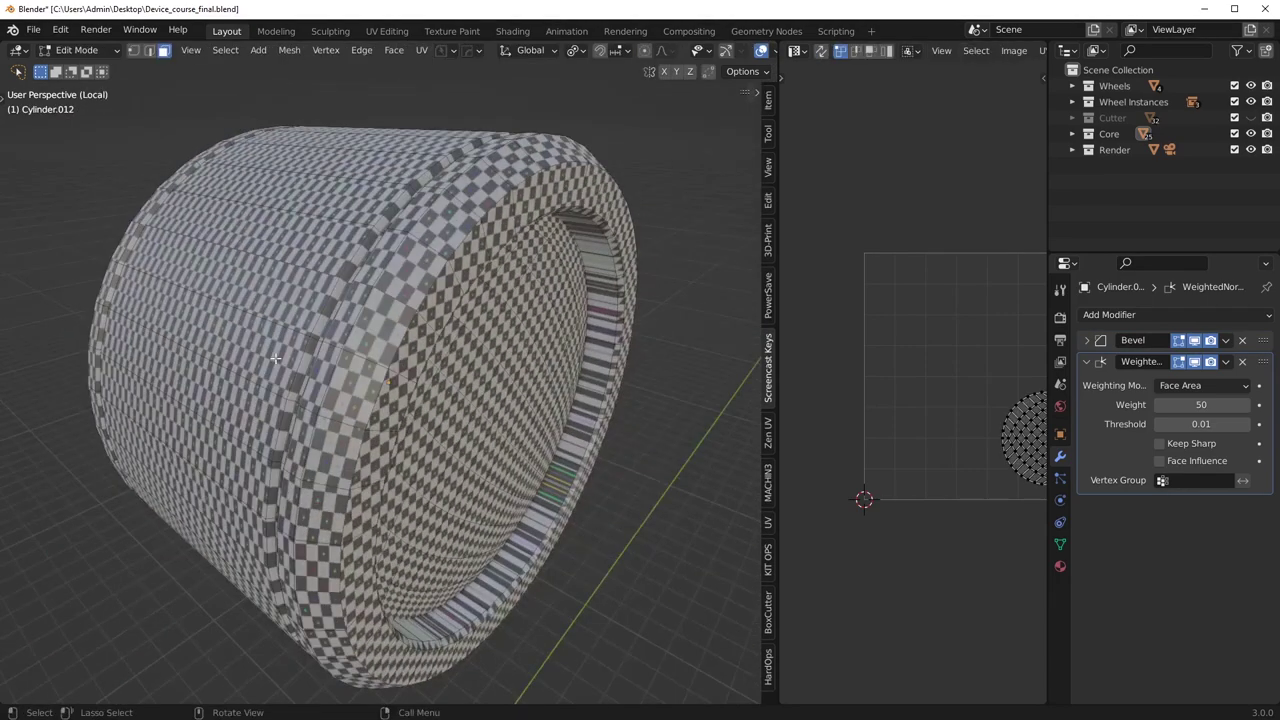
scroll(276, 358, "down", 2)
Unwrap the cylinder's whole mesh with the Conformal method and review its UV islands.
left_click(289, 306, "alt")
middle_click_drag(921, 439, 852, 448)
middle_click_drag(312, 338, 420, 408)
key("a")
key("u")
left_click(420, 408)
middle_click_drag(366, 463, 441, 468)
scroll(441, 468, "up", 2)
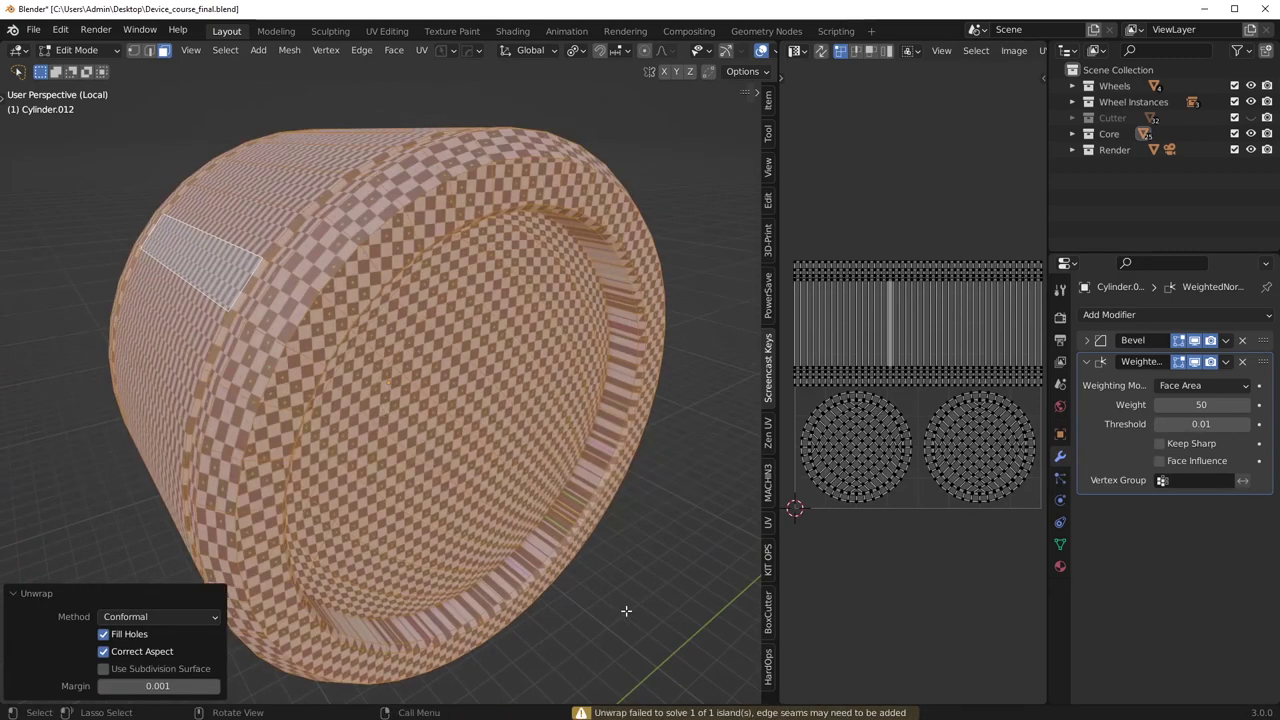
Select all sharp edges of the cylinder and mark them as seams.
key("Tab")
left_click(386, 574)
left_click(225, 50)
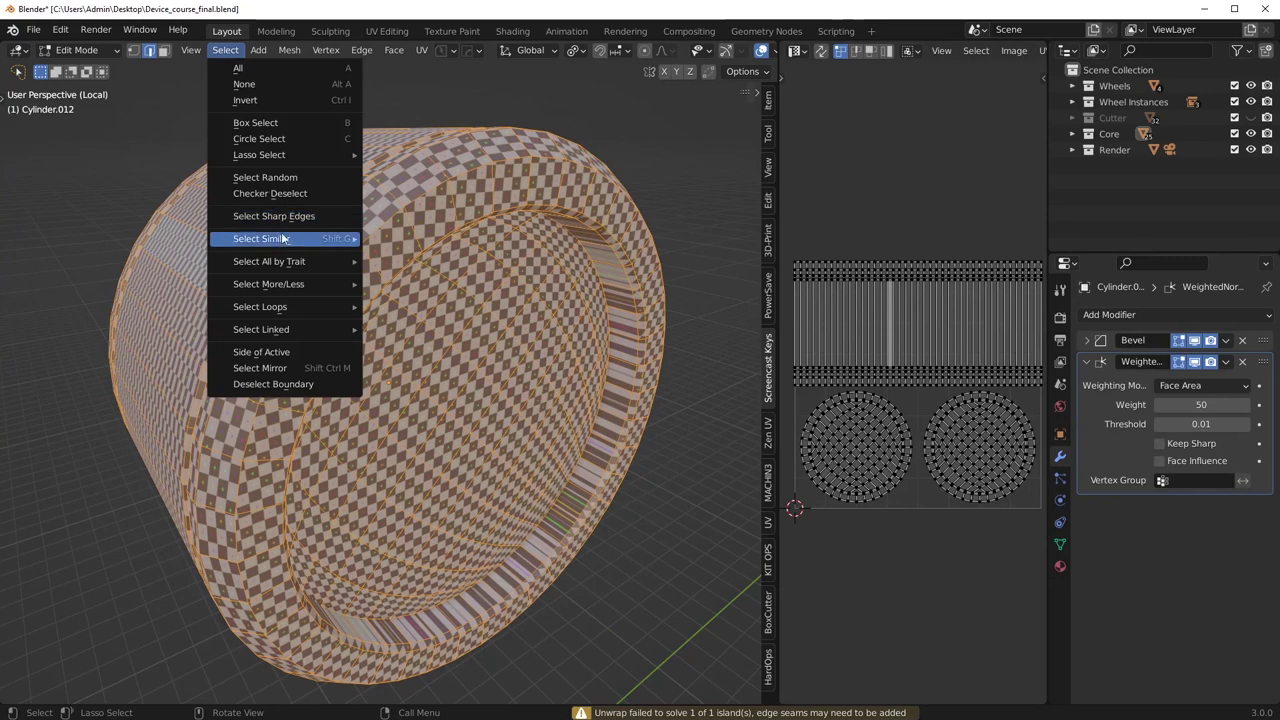
left_click(290, 219)
scroll(332, 241, "down", 3)
left_click(354, 110)
left_click(223, 54)
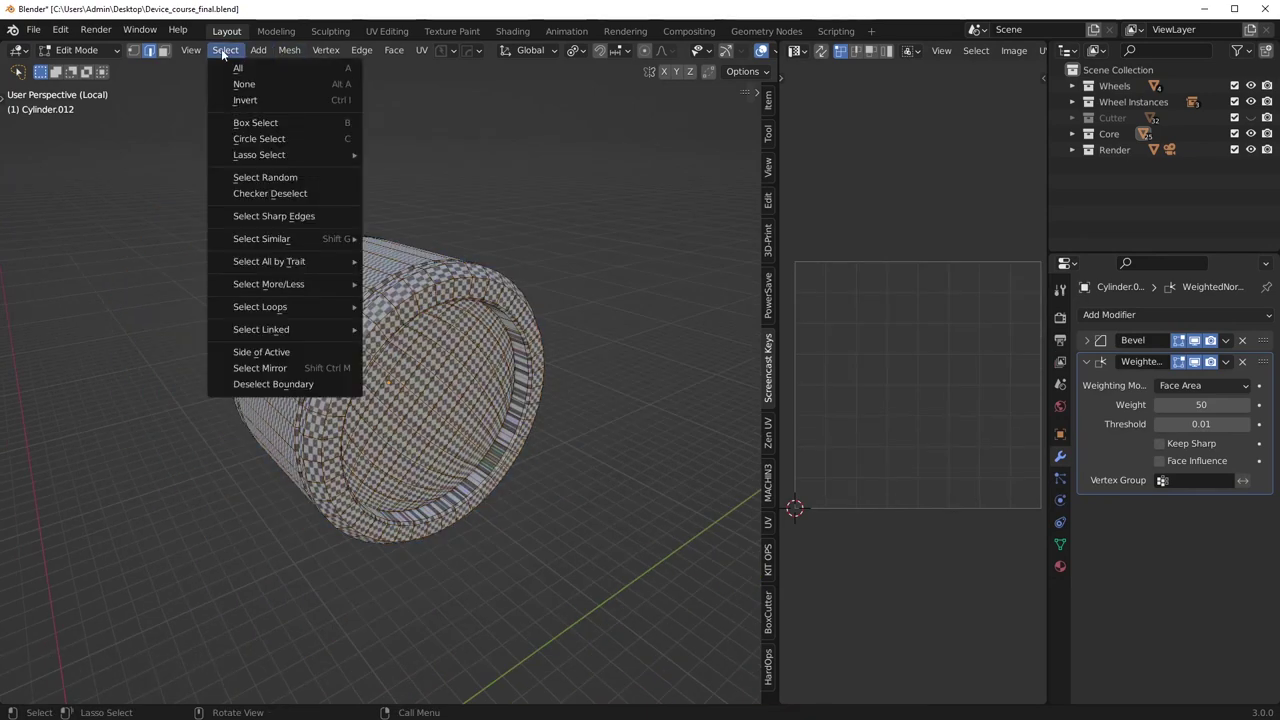
left_click(273, 220)
key("ctrl+e")
left_click(488, 340)
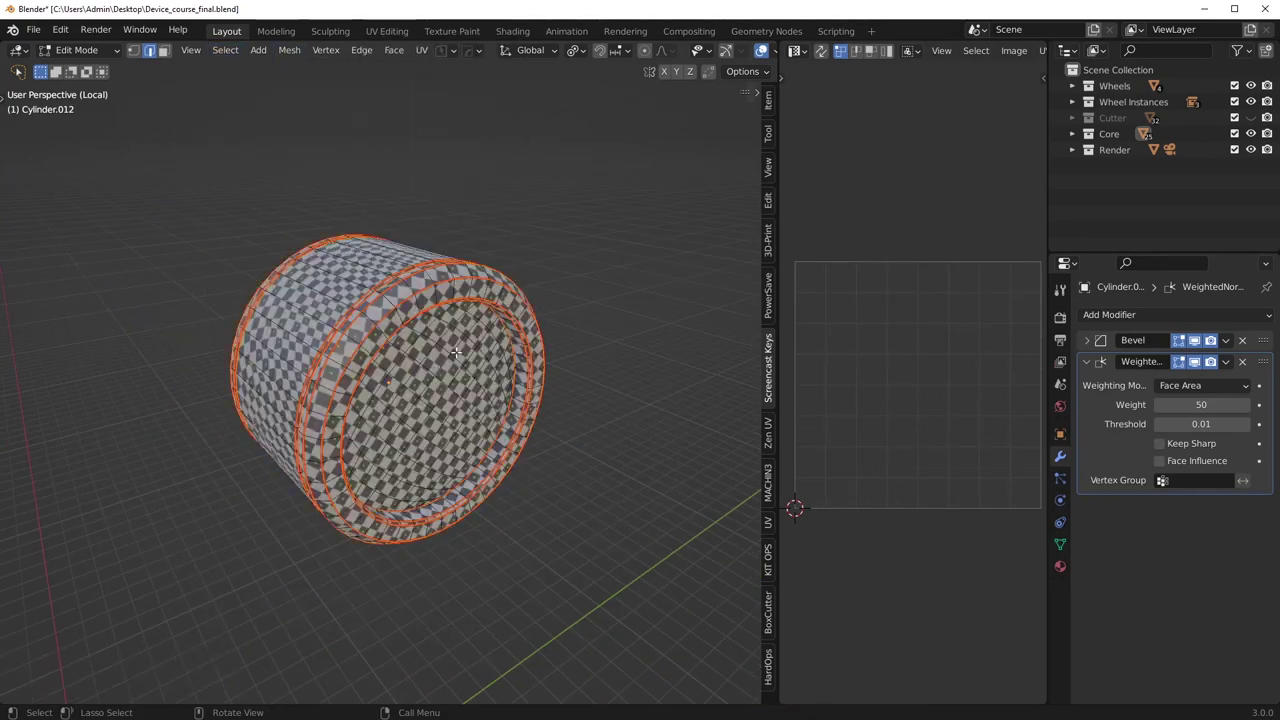
middle_click_drag(290, 442, 361, 424)
Check the side wall's seam-bounded face island and mark one lengthwise edge of the wall as a seam.
key("alt+a")
key("3")
key("ctrl+l")
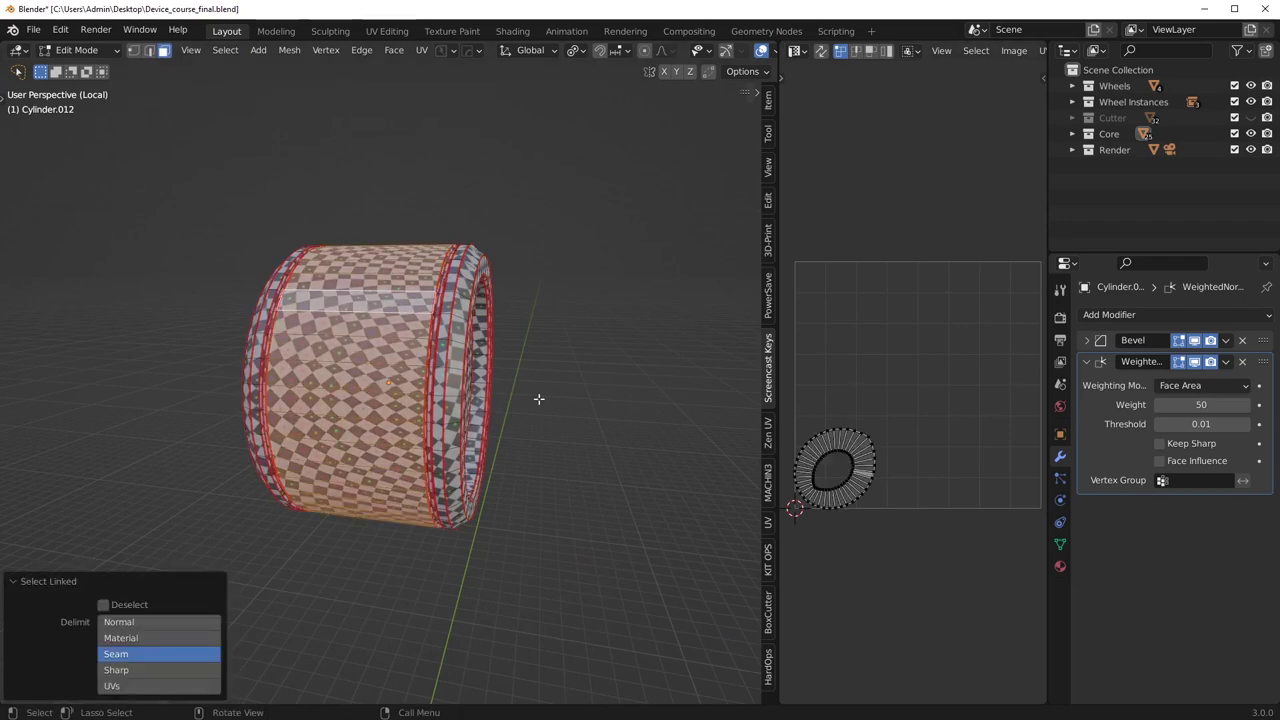
key("2")
middle_click_drag(469, 574, 470, 422)
left_click(403, 451)
scroll(470, 421, "up", 3)
key("ctrl+e")
left_click(470, 426)
Select the redundant edge loops around the rim and chamfer at one end of the cylinder and clear their seams.
middle_click_drag(432, 353, 396, 413)
scroll(423, 417, "up", 5)
scroll(423, 417, "down", 5)
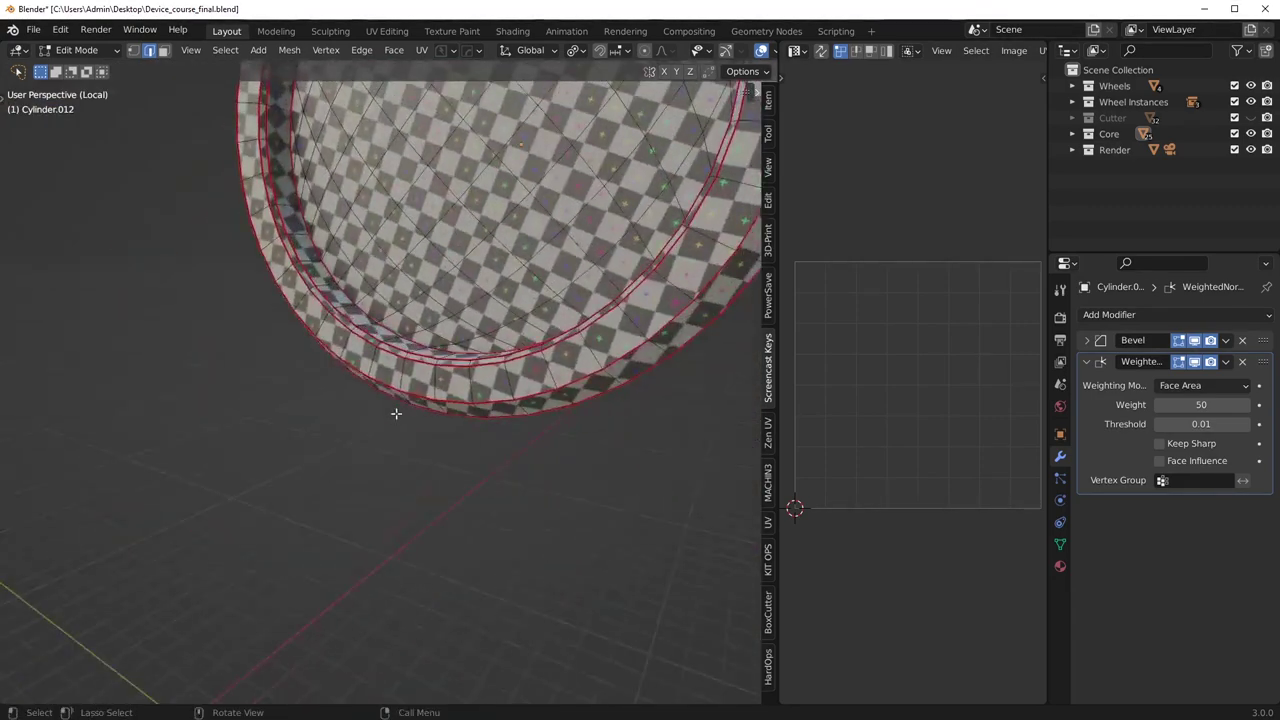
left_click(397, 360, "alt")
scroll(398, 360, "up", 5)
key("2")
left_click(467, 380, "alt")
scroll(467, 387, "down", 2)
middle_click_drag(467, 387, 528, 323)
left_click(608, 235, "alt+shift")
left_click(604, 312, "alt+shift")
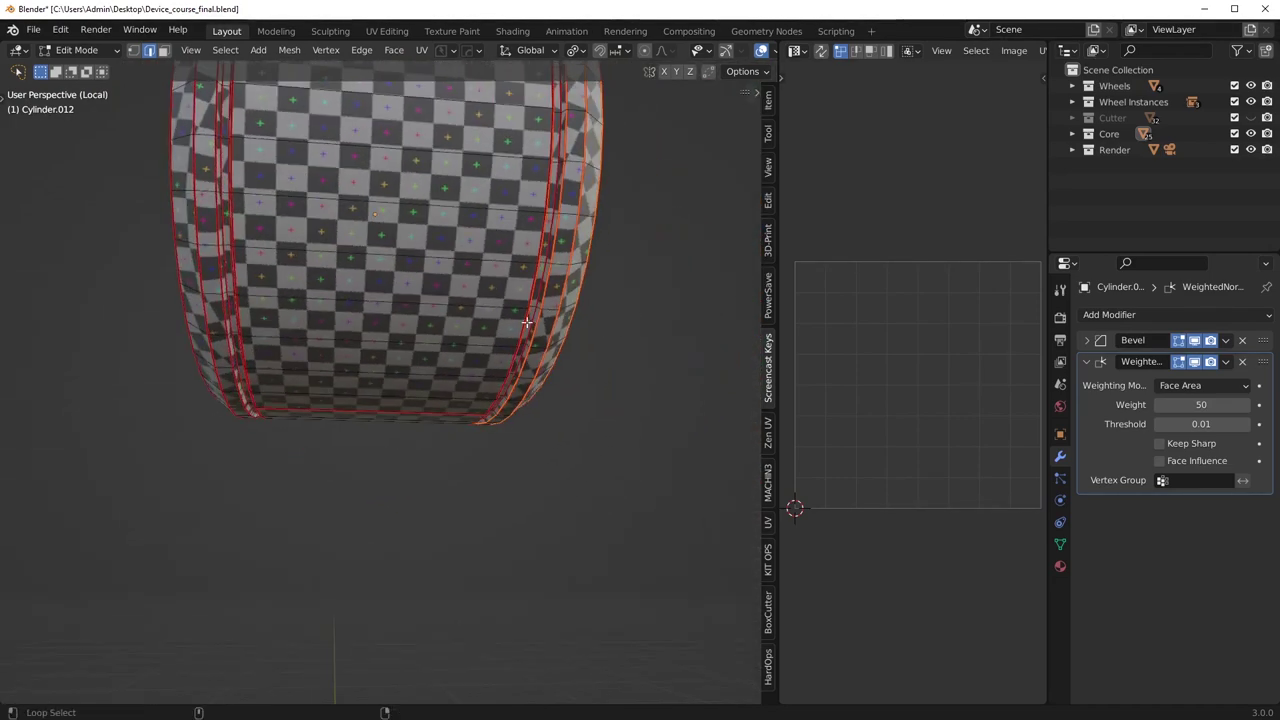
right_click(566, 342)
left_click(531, 417)
Mirror the cleaned end of the cylinder onto its opposite end and unwrap the whole mesh.
mouse_move(526, 408)
middle_mouse_down()
mouse_move(466, 366)
mouse_move(400, 378)
mouse_move(345, 410)
mouse_move(424, 412)
mouse_move(352, 484)
mouse_move(425, 418)
mouse_move(537, 401)
middle_mouse_up()
scroll(341, 415, "down", 4)
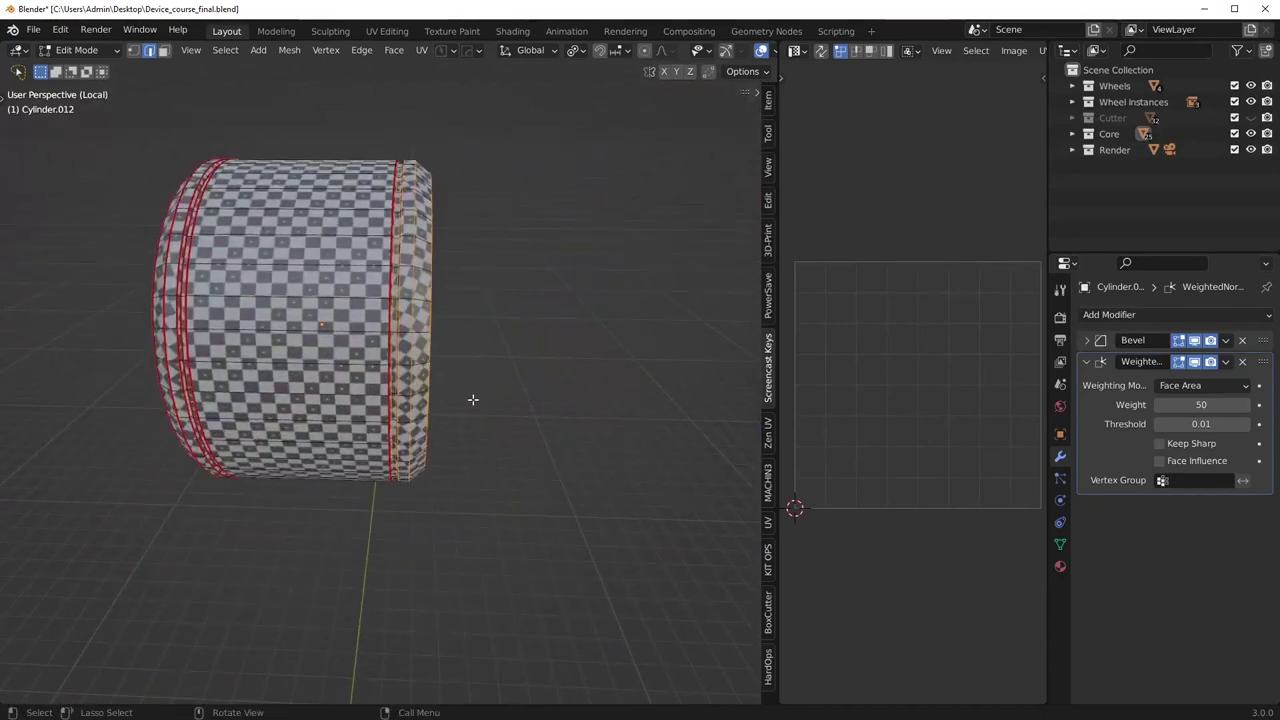
key("alt+x")
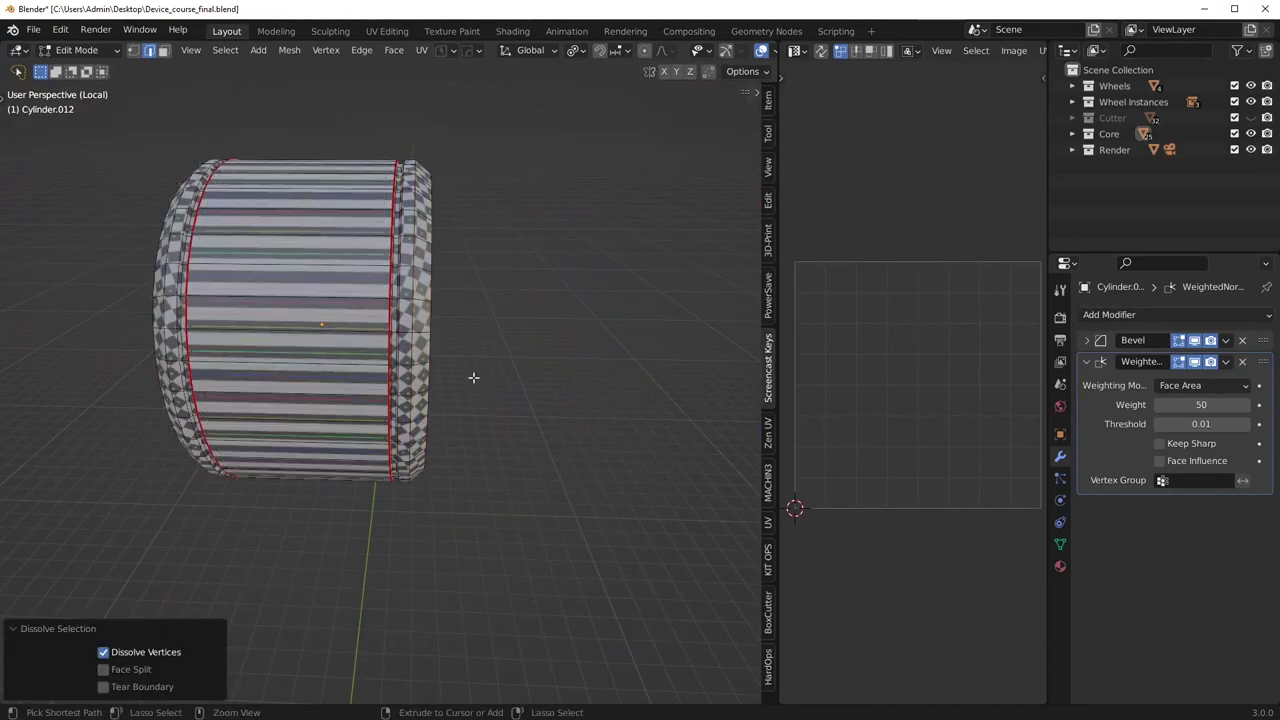
key("a")
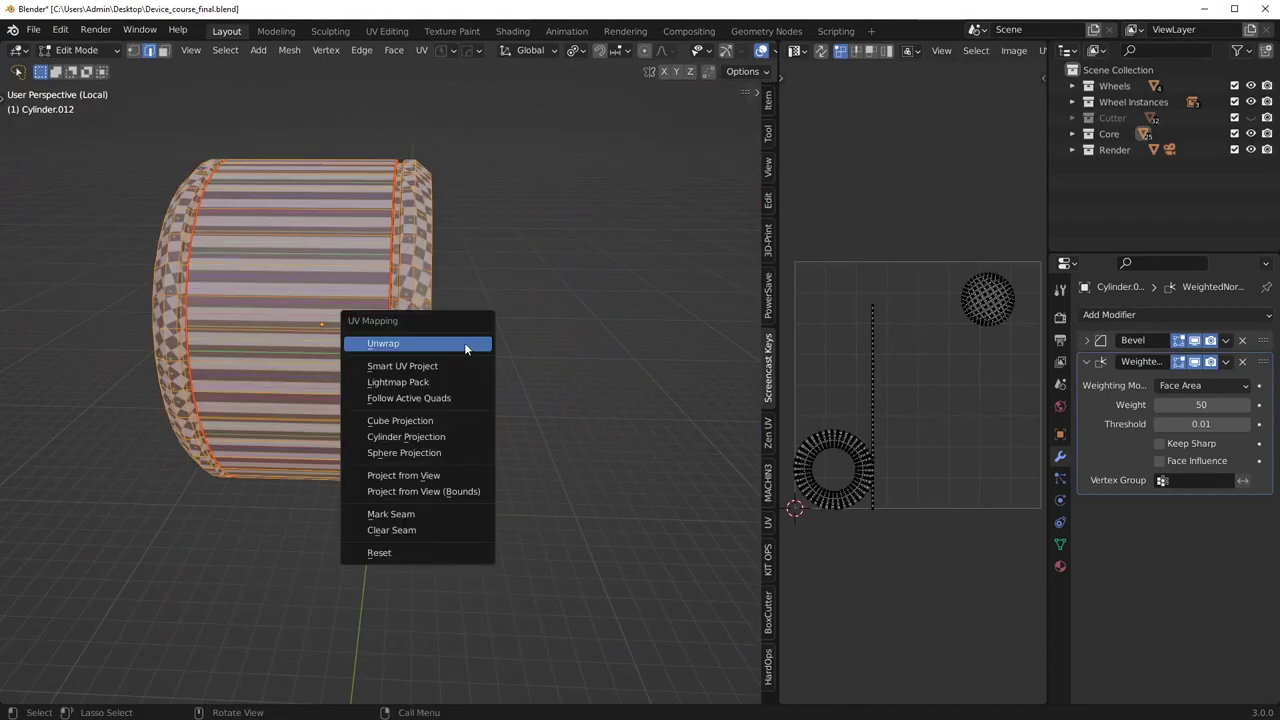
left_click(464, 345)
middle_click_drag(464, 345, 417, 523)
middle_click_drag(459, 431, 397, 466)
scroll(474, 386, "up", 4)
Select a lengthwise edge path along the side wall and over the rims and mark it as a seam.
key("alt+a")
scroll(437, 268, "down", 2)
scroll(404, 412, "up", 2)
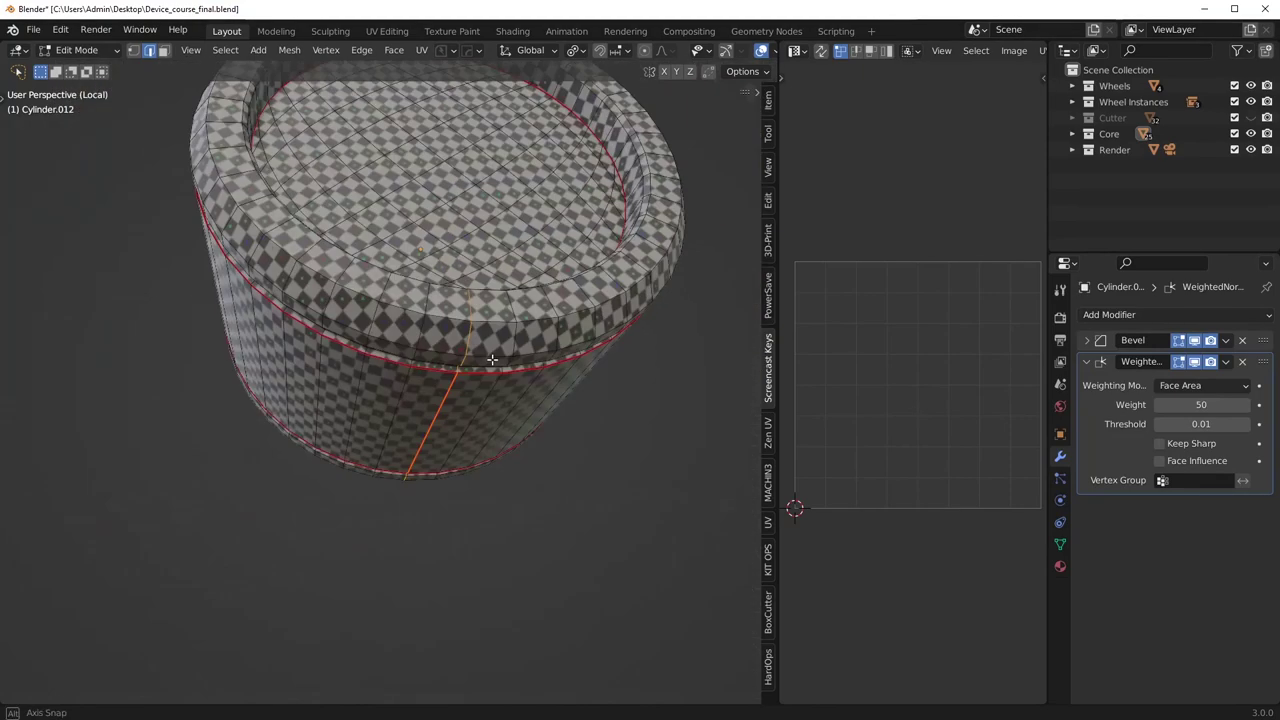
right_click(559, 379)
middle_click_drag(535, 365, 415, 390)
left_click(533, 401)
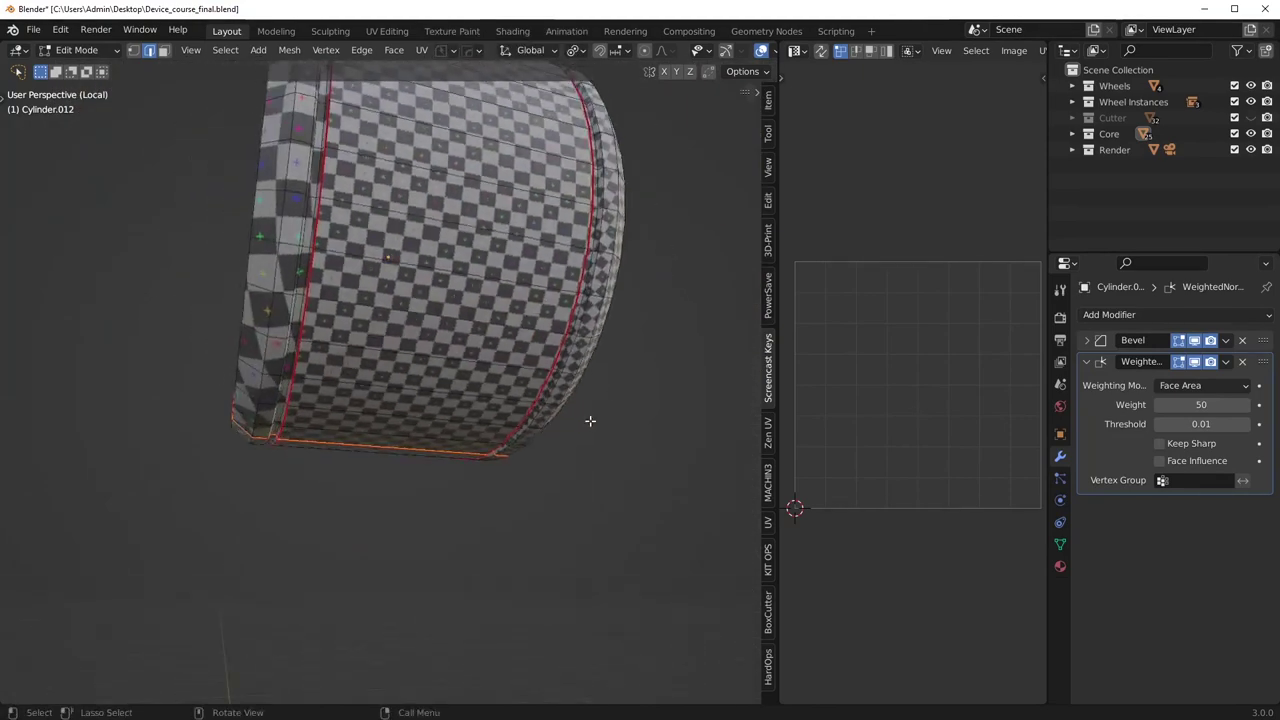
Unwrap the whole cylinder and compare the Angle Based method with Conformal, ending on Conformal.
middle_click_drag(279, 422, 338, 519)
key("a")
key("u")
left_click(417, 446)
scroll(355, 380, "up", 3)
scroll(409, 393, "up", 4)
scroll(325, 527, "down", 4)
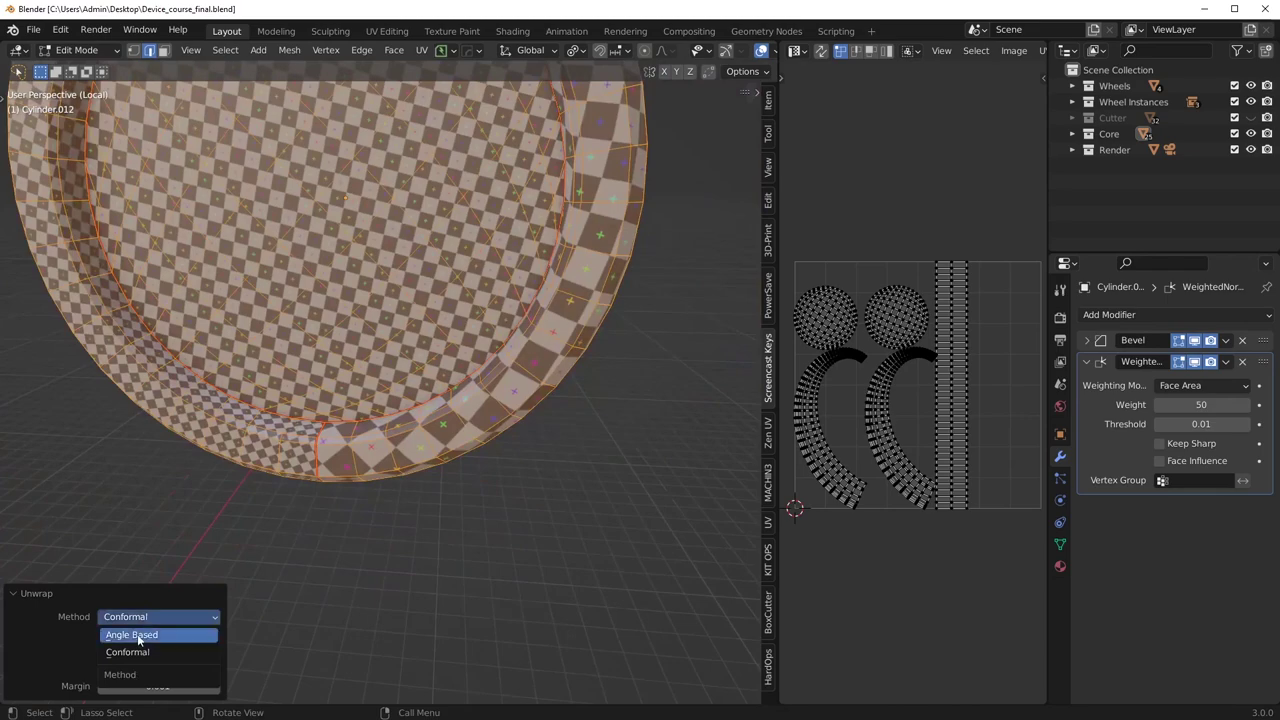
left_click(137, 634)
left_click(155, 621)
left_click(157, 650)
Try marking the edge loop around the recess's inner wall as a seam and unwrapping the whole cylinder.
middle_click_drag(345, 405, 436, 508)
key("alt+a")
scroll(402, 396, "down", 1)
middle_click_drag(420, 608, 360, 566)
right_click(458, 480)
left_click(457, 480)
right_click(436, 526)
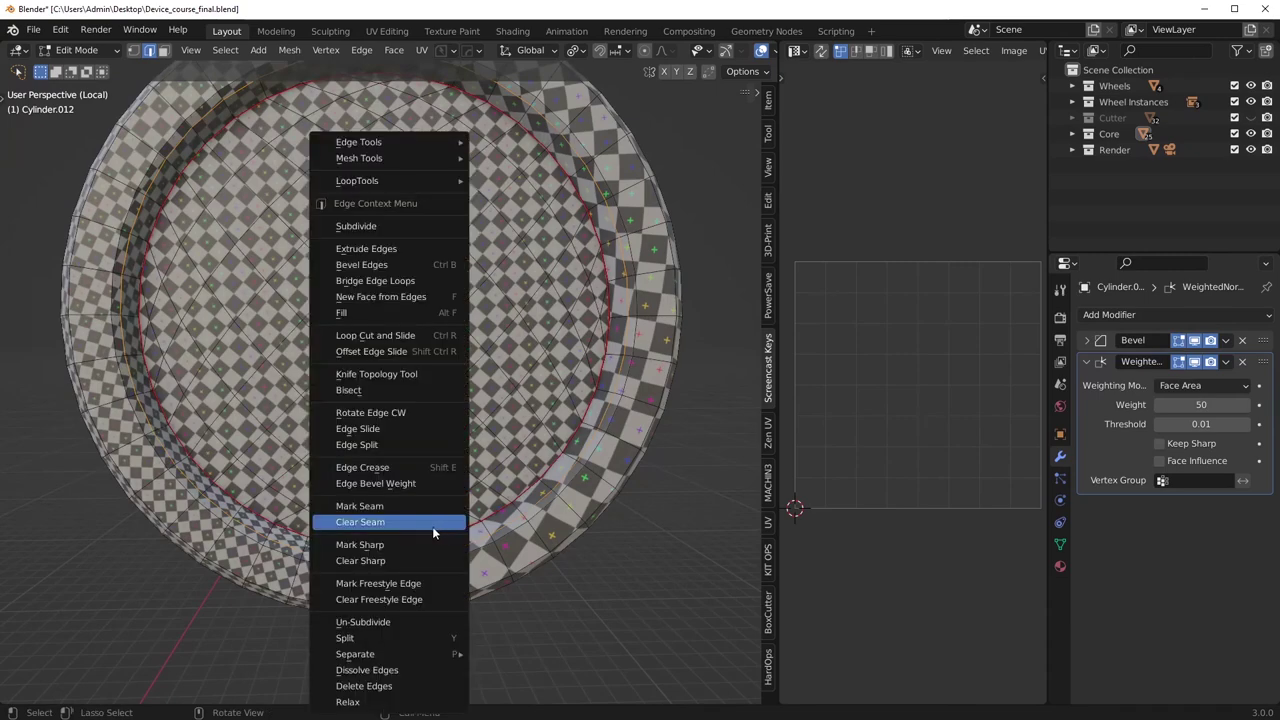
left_click(388, 511)
right_click(468, 524)
left_click(449, 545)
right_click(457, 516)
left_click(448, 500)
middle_click_drag(448, 500, 514, 502)
key("a")
key("u")
left_click(523, 454)
Undo the recess seam changes and unwrap the whole cylinder with the Angle Based method.
key("ctrl+z")
key("ctrl+z")
key("ctrl+z")
key("ctrl+z")
key("a")
key("u")
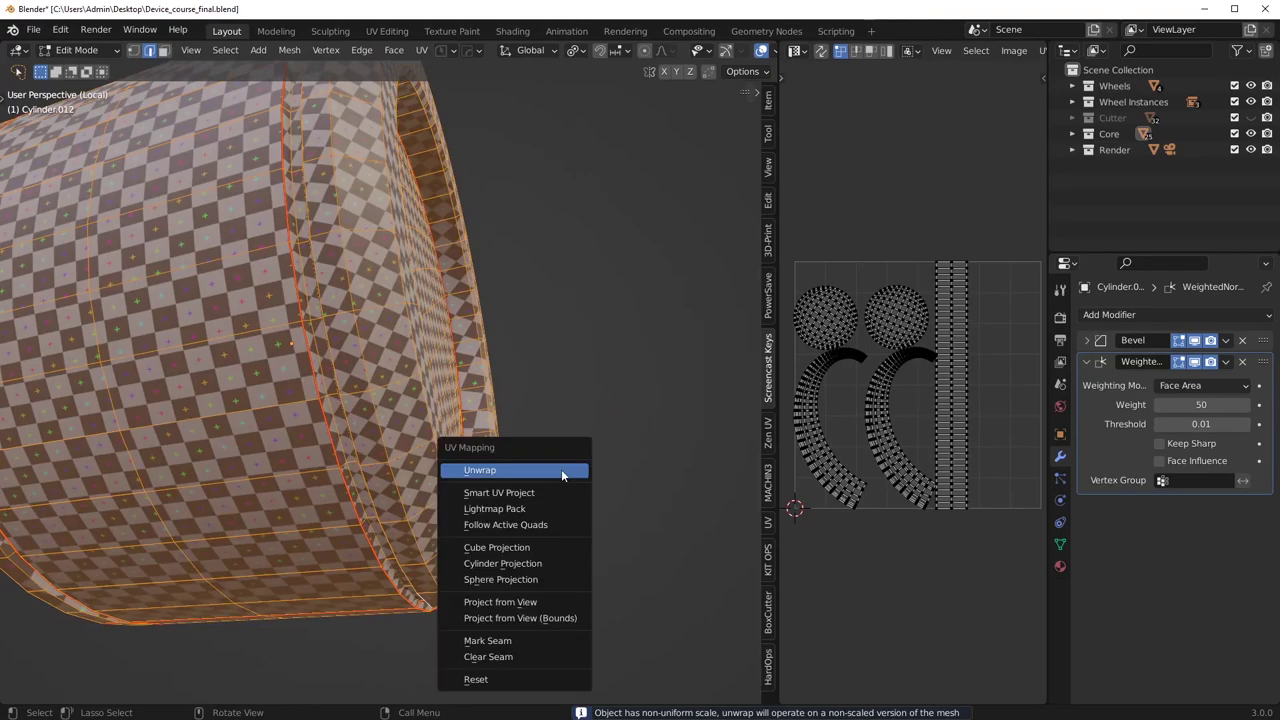
left_click(566, 471)
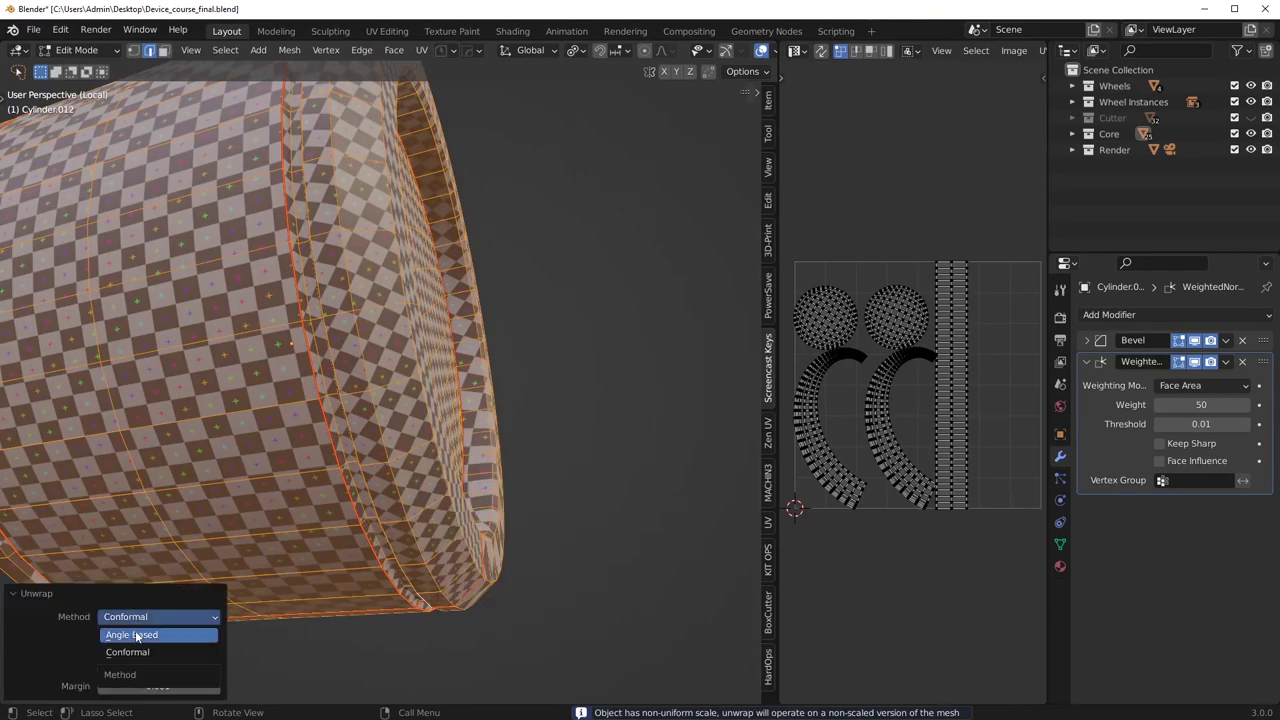
left_click(137, 636)
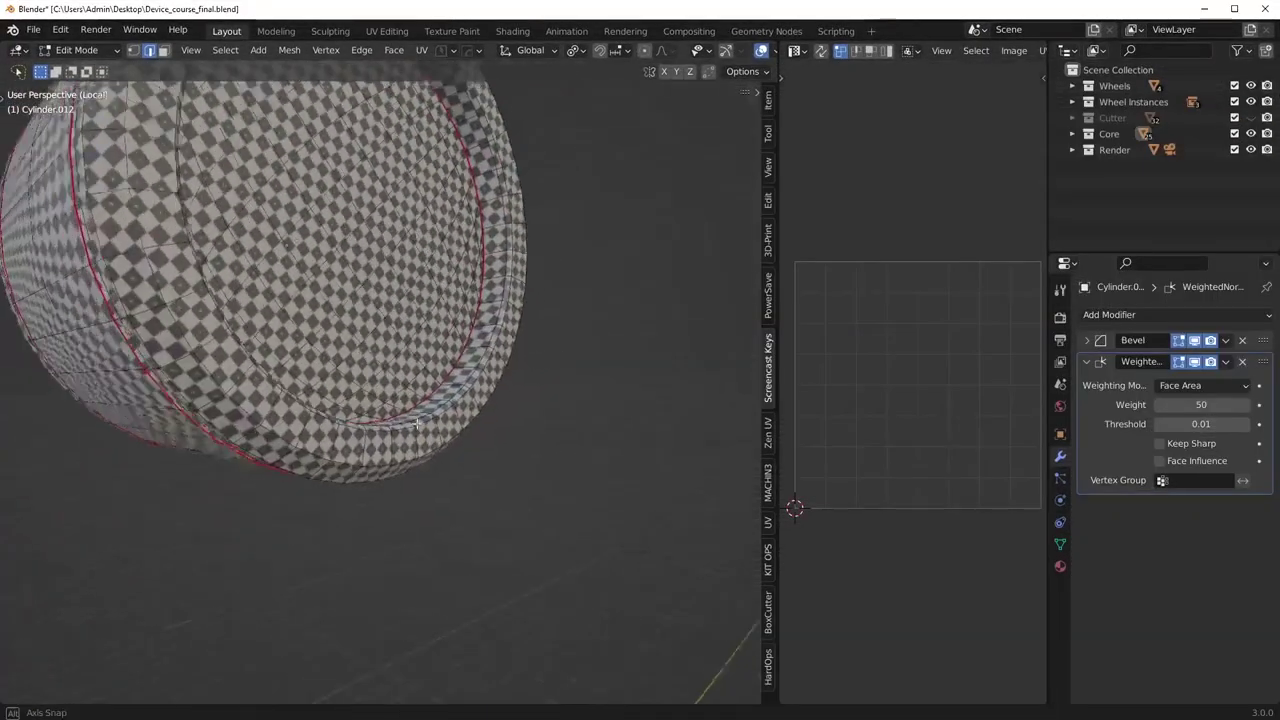
Mark the lengthwise edges across the side wall as a seam and unwrap the whole cylinder with the Conformal method.
left_click(330, 386, "shift")
right_click(509, 380)
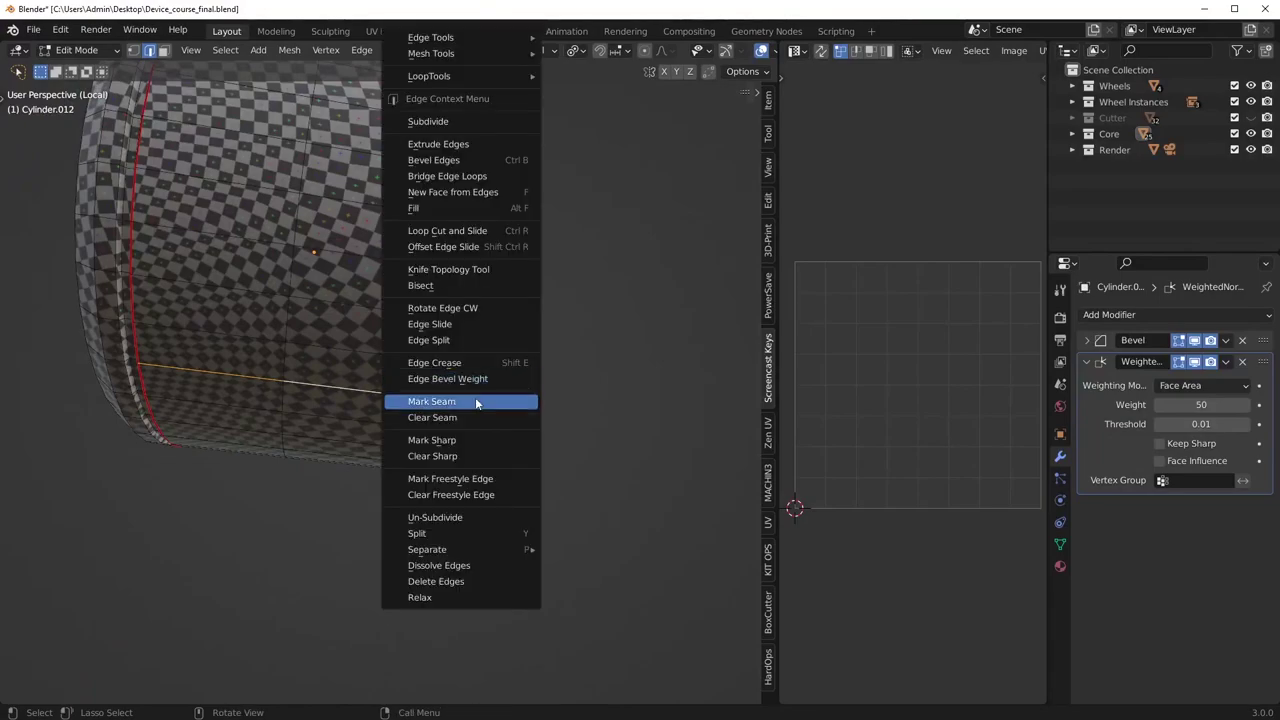
left_click(476, 402)
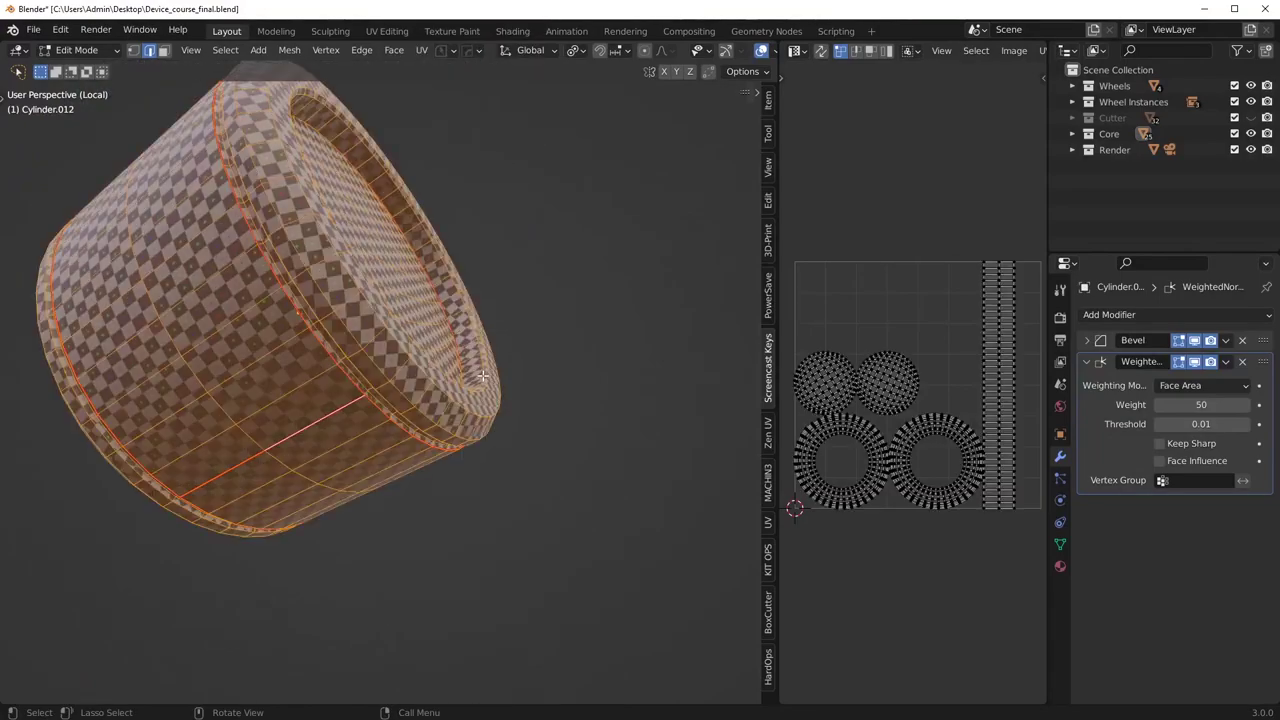
key("u")
left_click(488, 375)
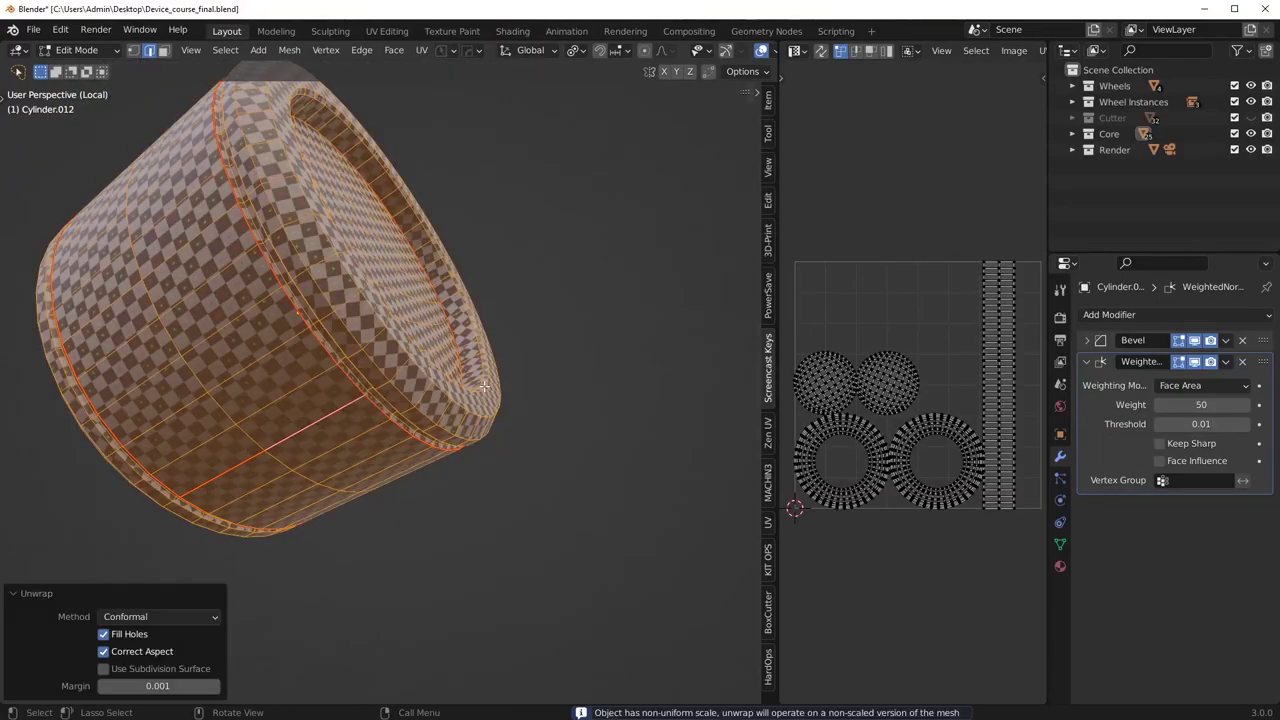
middle_click_drag(470, 353, 385, 400)
scroll(385, 400, "up", 4)
scroll(385, 400, "down", 5)
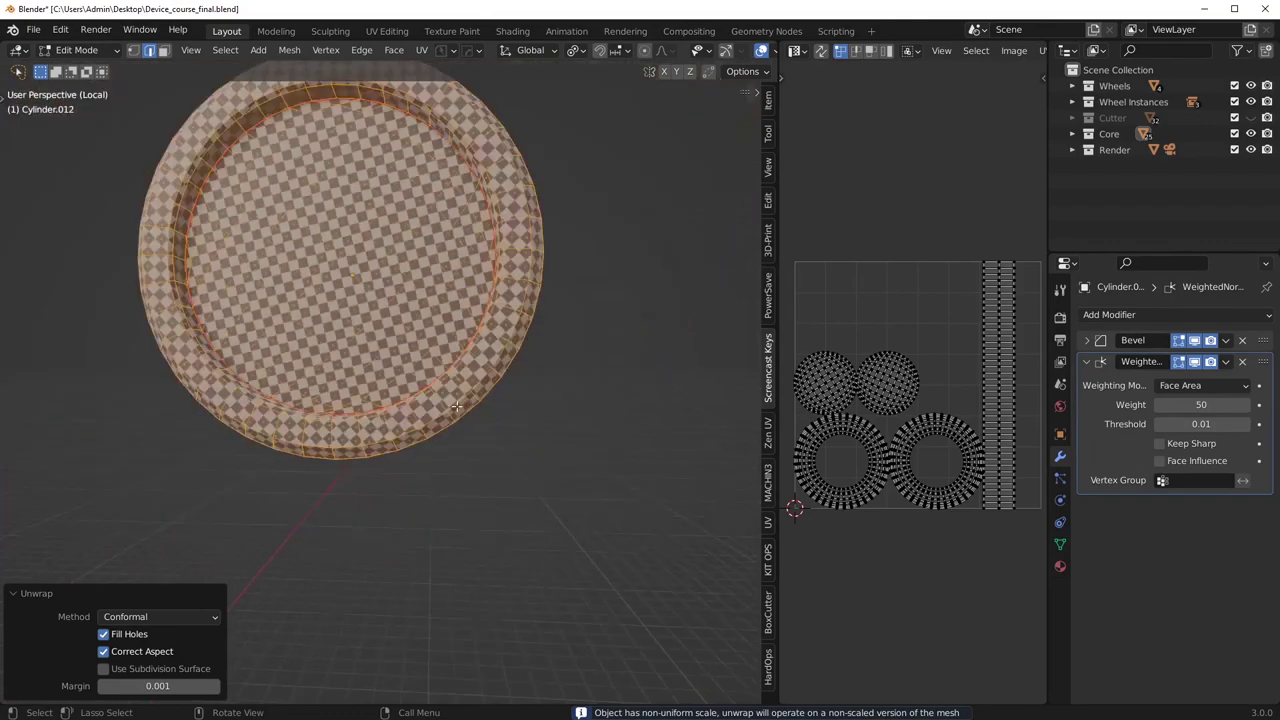
middle_click_drag(470, 400, 354, 415)
Inspect the checker texture on the rim and around the recess for distortion.
key("Tab")
left_click(437, 425)
key("alt+a")
key("l")
middle_click_drag(434, 328, 442, 484)
middle_click_drag(394, 356, 513, 569)
scroll(484, 450, "up", 4)
key("Tab")
left_click(486, 503)
key("alt+a")
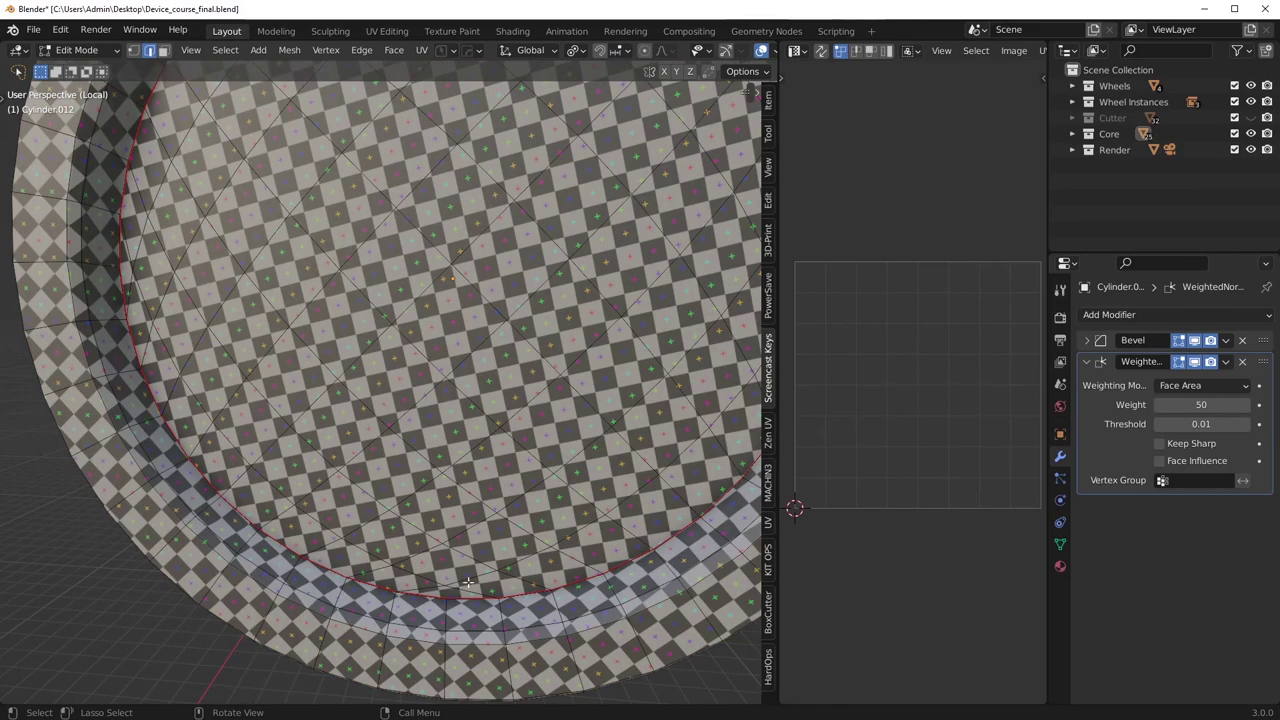
Select the edge path running across the rim into the recess and mark it as a seam.
scroll(432, 607, "down", 5)
middle_click_drag(466, 591, 450, 420)
left_click(455, 377, "alt")
right_click(572, 415)
left_click(572, 415)
Unwrap the whole cylinder with the Angle Based method.
key("a")
key("u")
left_click(572, 417)
left_click(159, 616)
left_click(150, 637)
middle_click_drag(454, 410, 487, 482)
Review the cylinder's checker texture and UV islands from several sides.
key("Tab")
left_click(487, 393)
middle_click_drag(450, 388, 407, 391)
scroll(411, 371, "down", 1)
key("Tab")
left_click(411, 335)
middle_click_drag(411, 337, 396, 350)
scroll(875, 400, "up", 2)
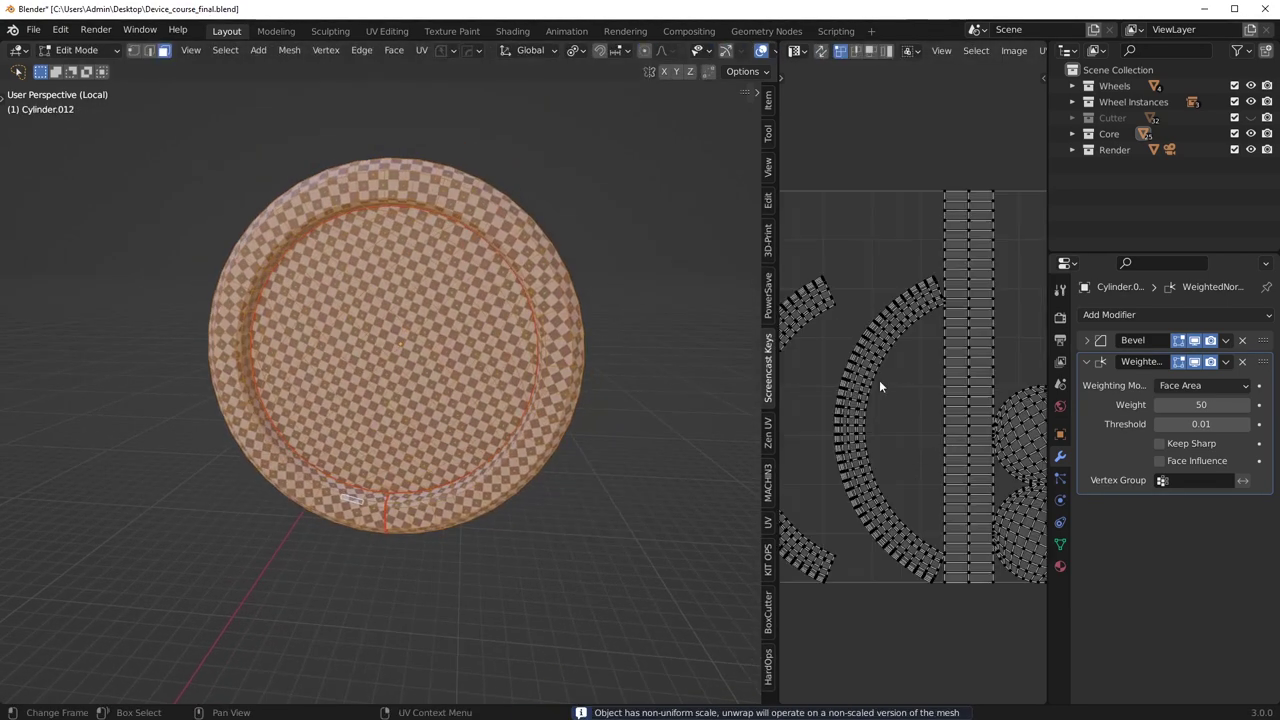
Return to the full model and isolate the slotted disc inside the cylinder for edge editing.
left_click(537, 308)
key("KP_Divide")
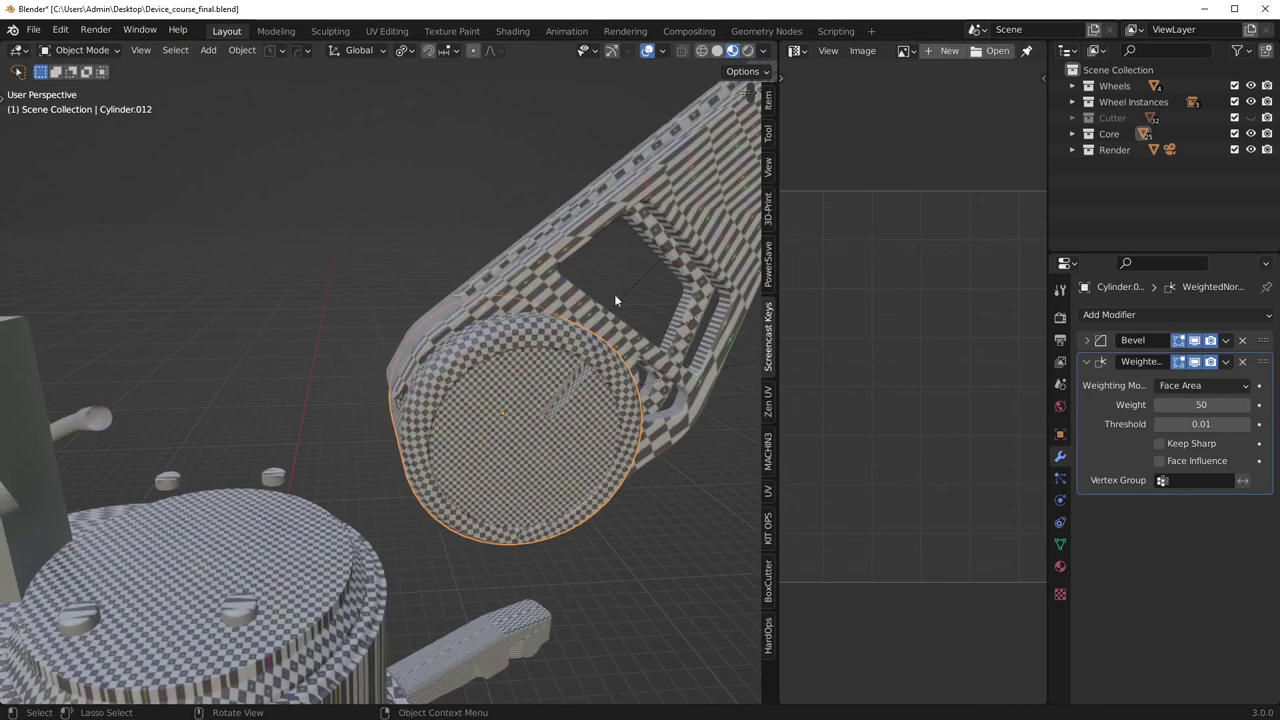
left_click(529, 415)
key("KP_Divide")
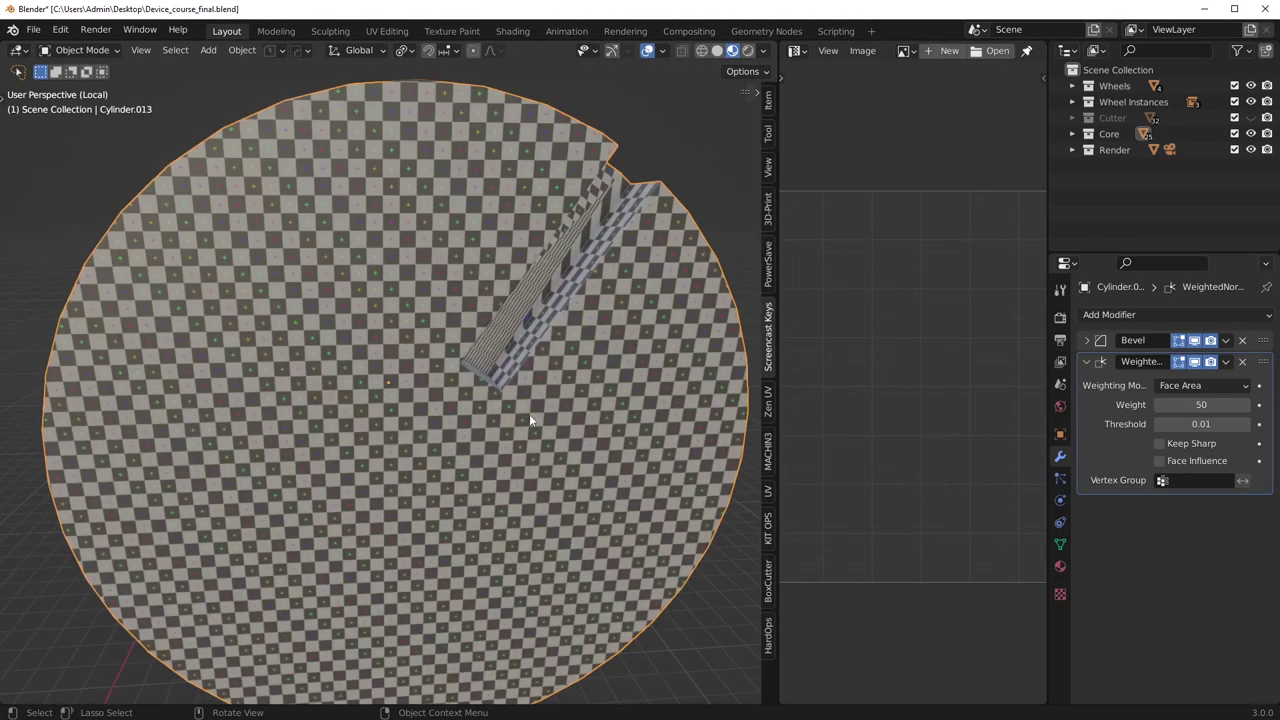
key("Tab")
left_click(531, 463)
scroll(531, 463, "down", 5)
middle_click_drag(531, 463, 436, 520)
Select the slotted discs' sharp edges at 30° sharpness and mark them as seams.
key("alt+a")
left_click(224, 52)
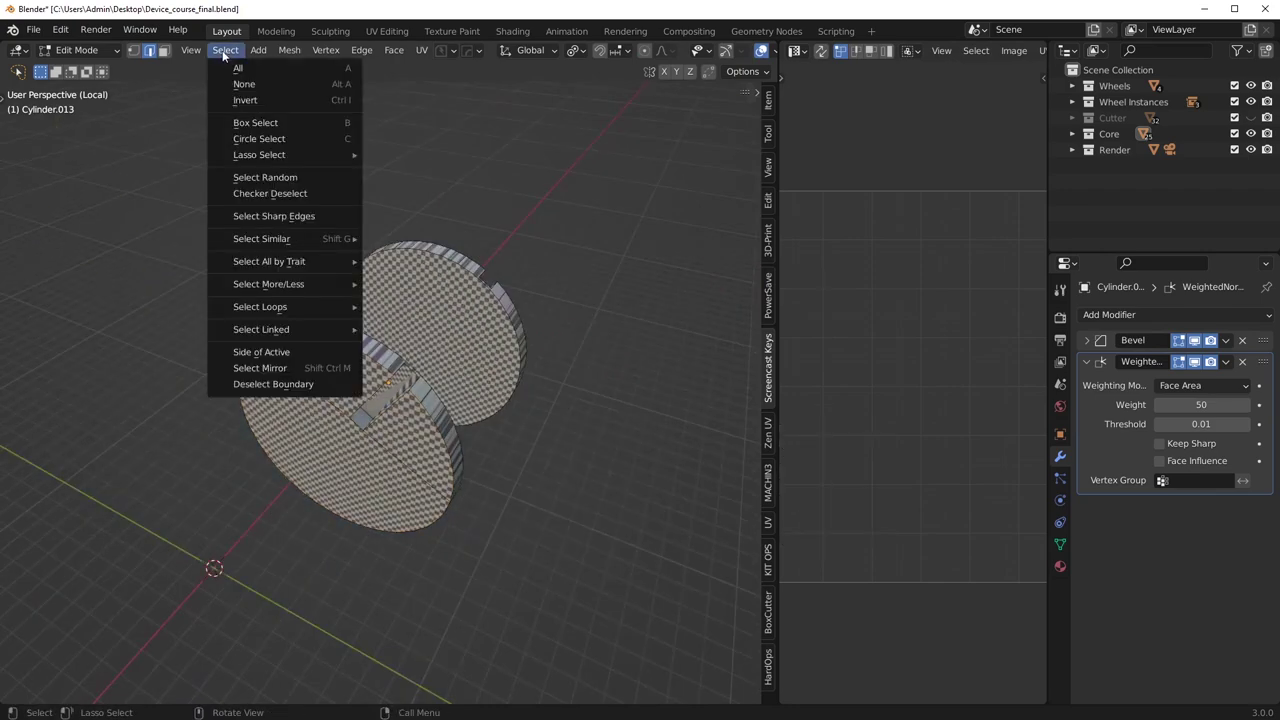
left_click(268, 221)
middle_click_drag(389, 352, 510, 343)
right_click(553, 373)
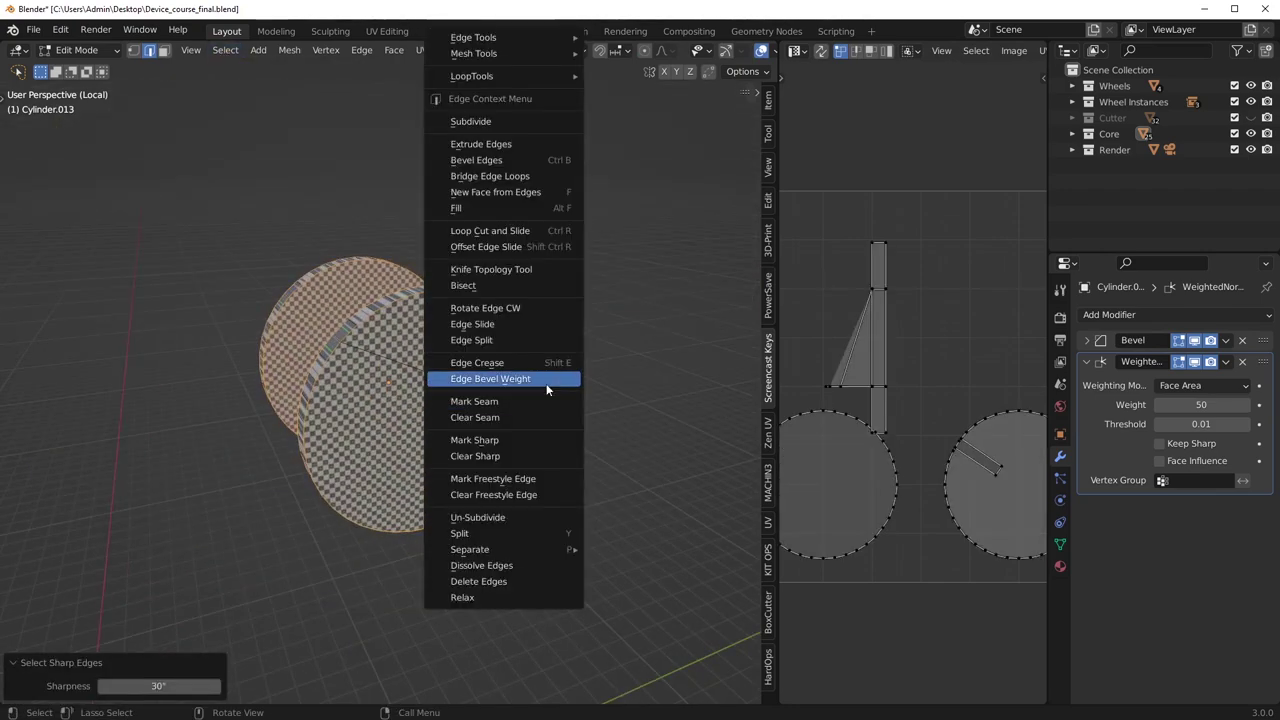
left_click(519, 404)
Select the inner corner edges of the disc's slot and clear their seams.
middle_click_drag(519, 404, 236, 468)
scroll(470, 418, "up", 4)
left_click(569, 325)
right_click(569, 325)
left_click(518, 376)
scroll(300, 425, "up", 4)
middle_click_drag(334, 456, 361, 454)
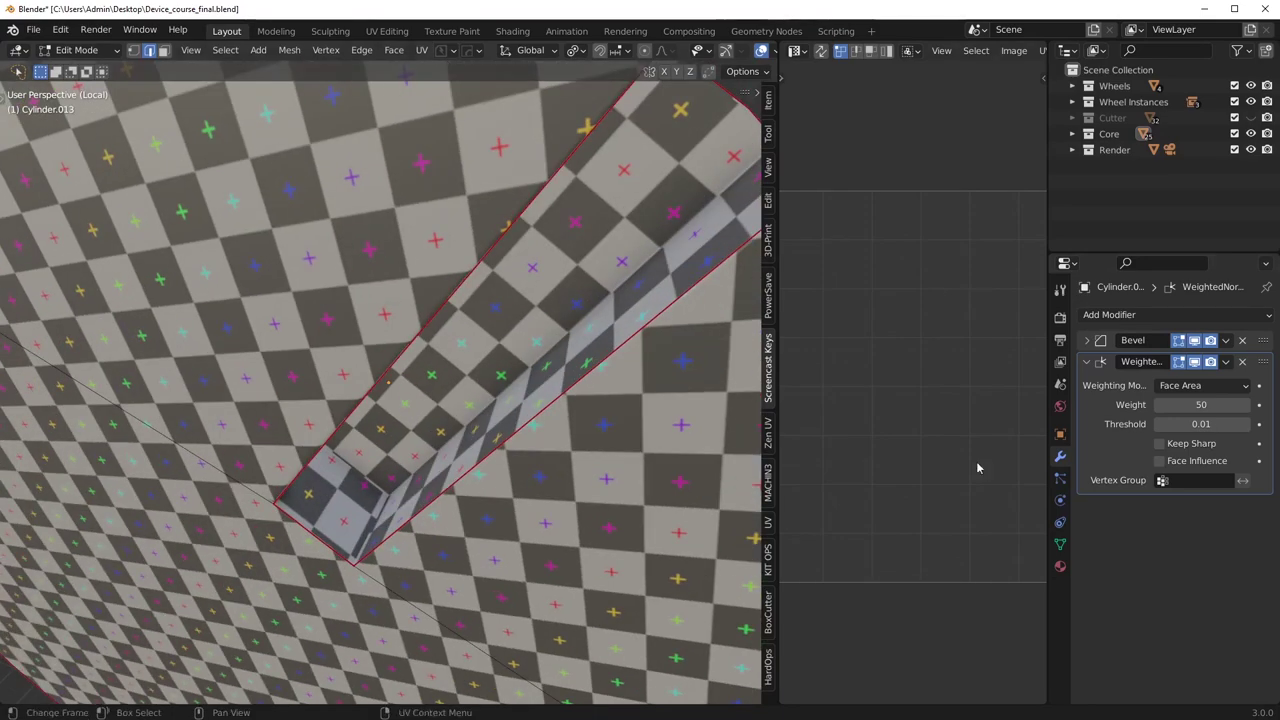
Turn off the Bevel modifier's edit-mode display and try to clear the seam on the selected edges of the disc's slot.
left_click(1183, 341)
middle_click_drag(486, 446, 467, 465)
right_click(431, 436)
left_click(427, 455)
scroll(368, 450, "down", 6)
scroll(363, 454, "up", 6)
scroll(420, 478, "down", 7)
key("ctrl+z")
key("ctrl+z")
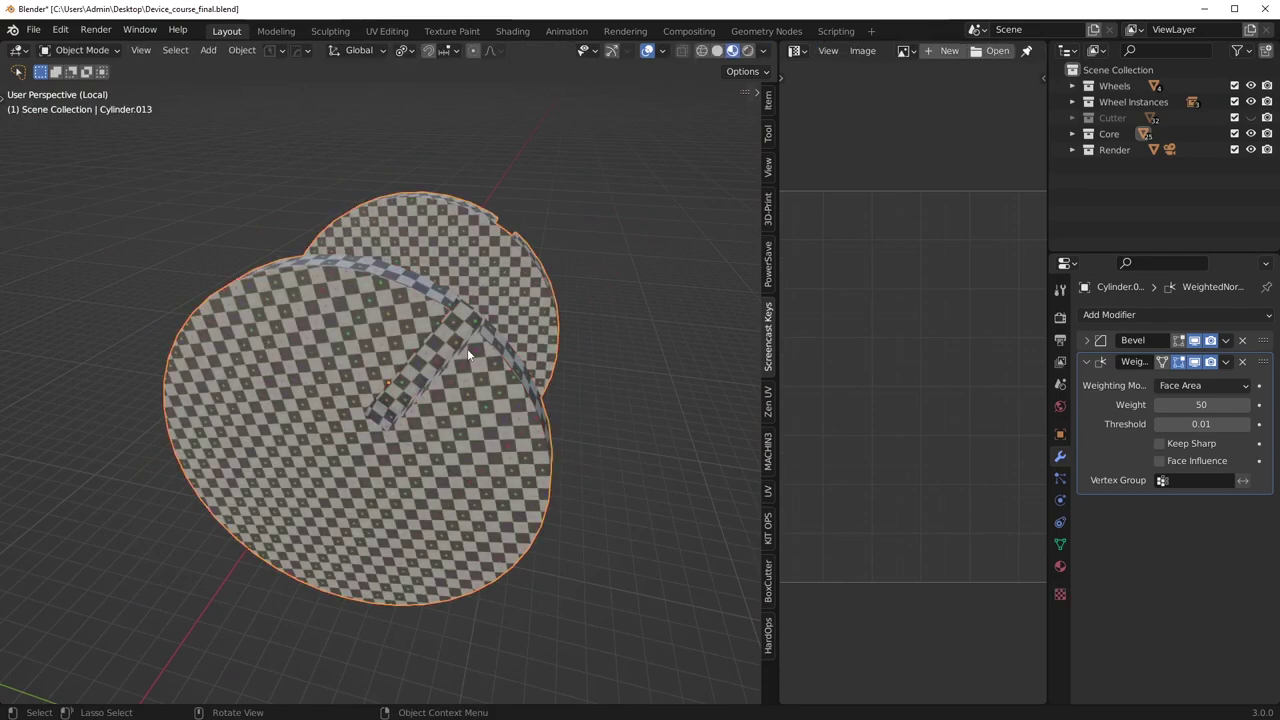
Reopen the two slotted discs for mesh editing and bring back the full model around them.
middle_click_drag(471, 331, 350, 396)
scroll(350, 396, "down", 2)
key("Tab")
middle_click_drag(432, 385, 324, 388)
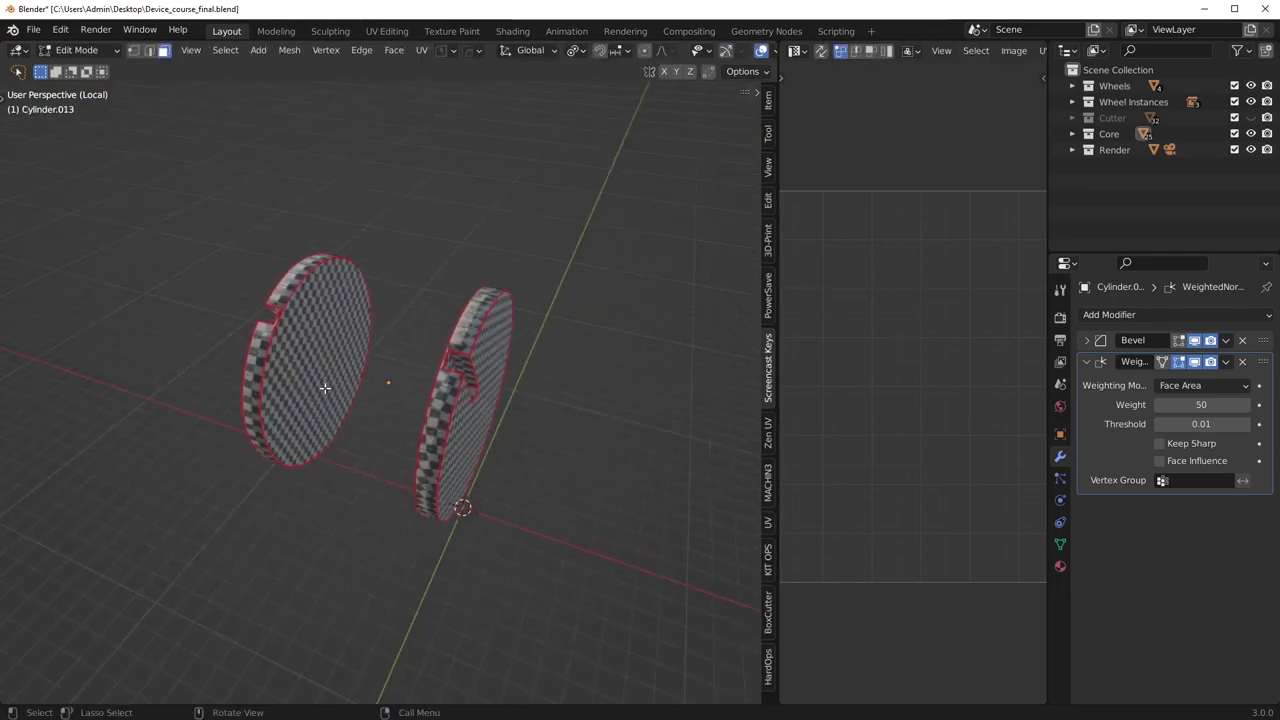
key("KP_Divide")
Examine the round faces of the slotted discs and their UV islands from both sides of the arm.
middle_click_drag(423, 393, 178, 374)
key("1")
middle_click_drag(250, 396, 311, 436)
key("a")
left_click(346, 412)
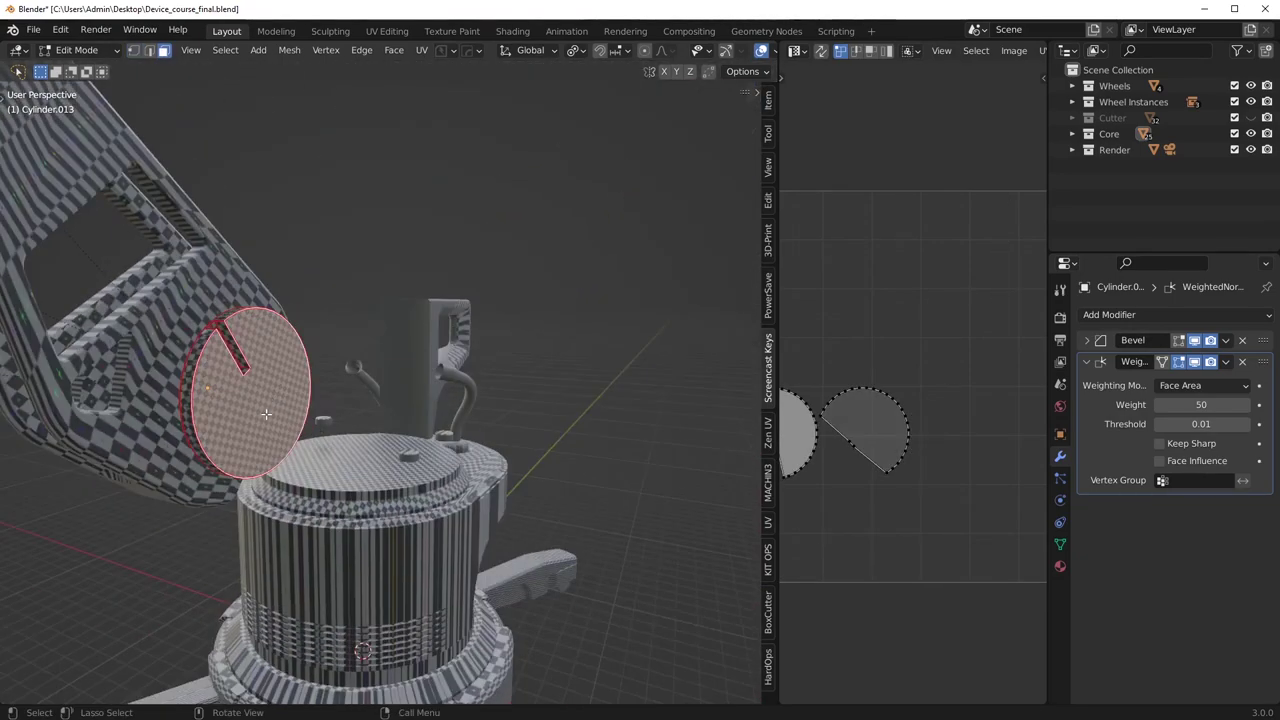
middle_click_drag(229, 412, 422, 410)
middle_click_drag(487, 370, 403, 366)
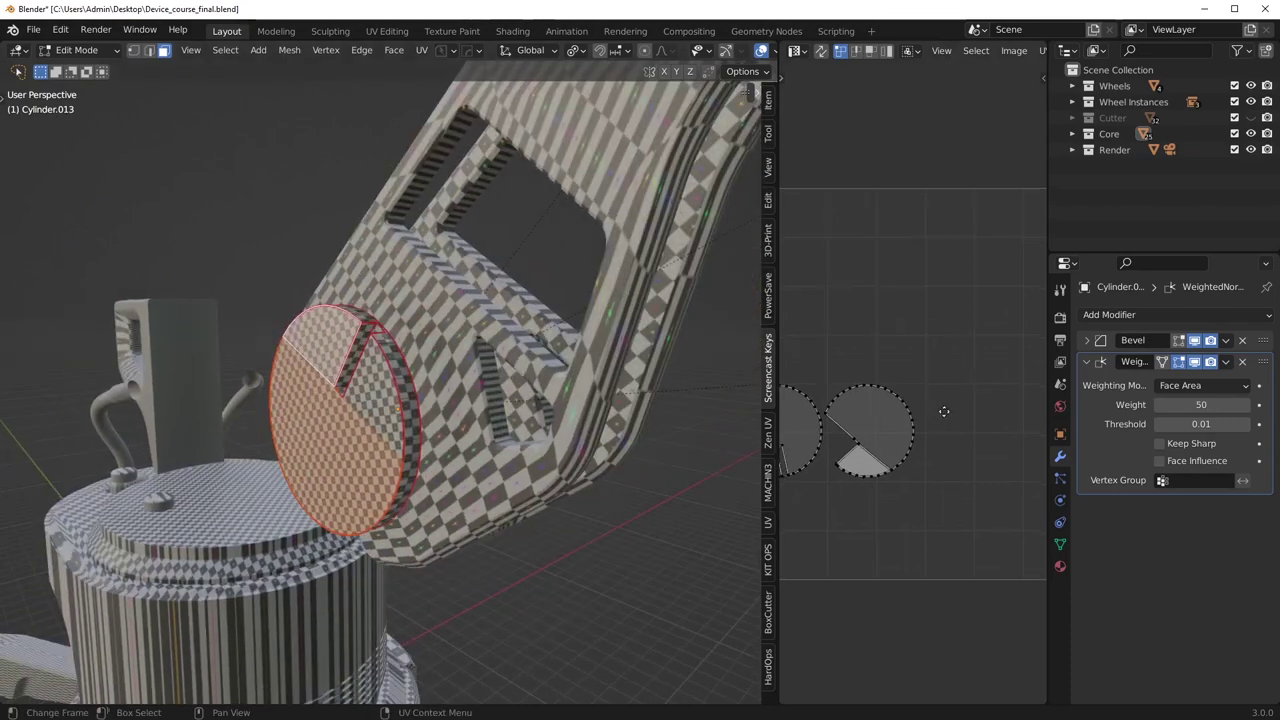
key("alt+a")
Select all linked geometry of one slotted disc and delete it.
key("Tab")
middle_click_drag(470, 438, 309, 442)
key("Tab")
key("1")
key("l")
key("x")
left_click(365, 422)
Mirror the remaining slotted disc across its Z axis with a mirror modifier to recreate the disc on the opposite side.
key("Tab")
middle_click_drag(420, 384, 321, 420)
key("alt+x")
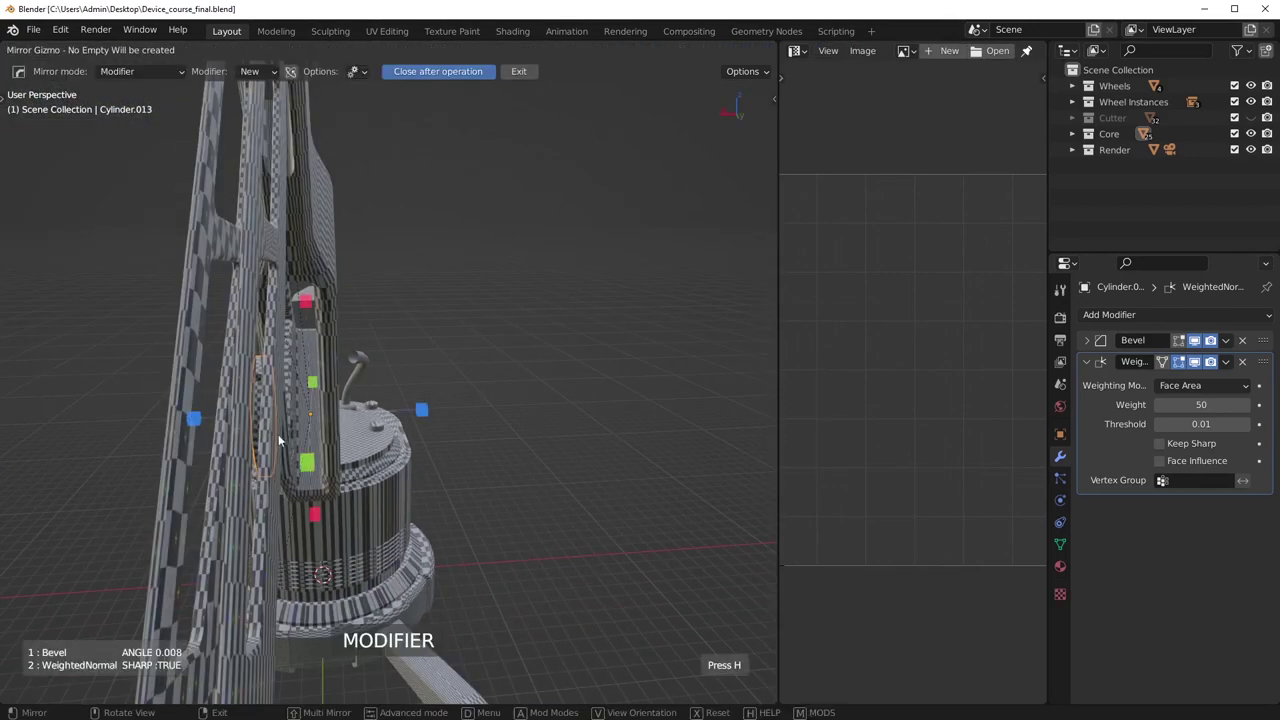
left_click(200, 420)
middle_click_drag(201, 418, 285, 476)
key("Tab")
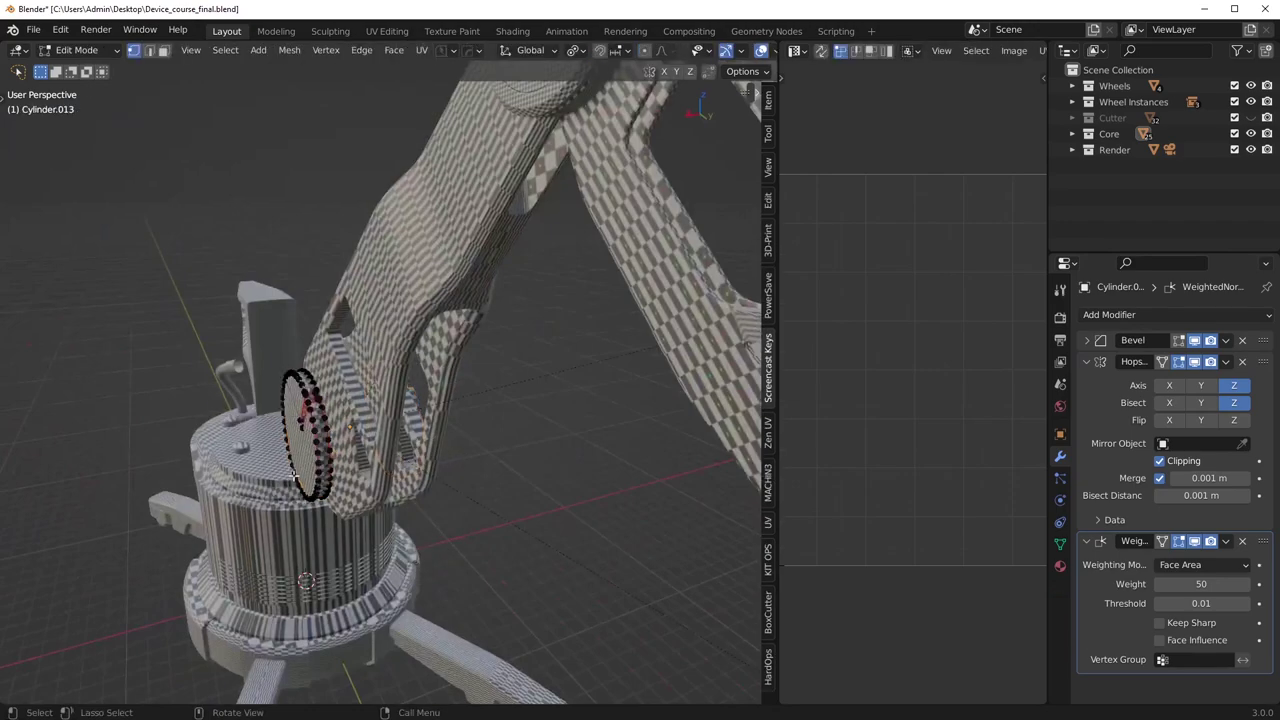
key("Tab")
middle_click_drag(351, 366, 268, 378)
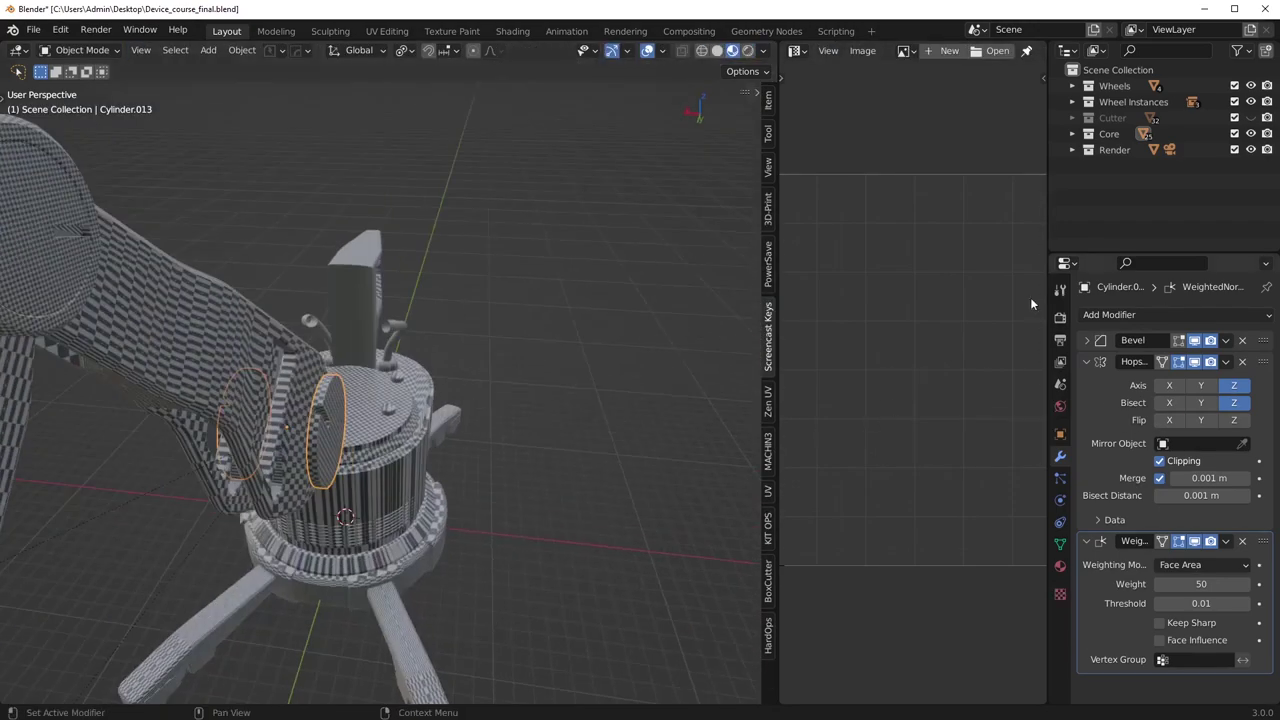
Hide the mirrored discs and isolate the arm with the cutouts.
middle_click_drag(458, 386, 606, 392)
scroll(560, 391, "down", 3)
key("h")
scroll(570, 401, "up", 2)
middle_click_drag(520, 388, 446, 404)
left_click(480, 381)
scroll(479, 362, "up", 2)
key("KP_Divide")
Select the arm's sharp edges and mark them as seams.
scroll(406, 440, "up", 3)
left_click(388, 524)
key("alt+a")
middle_click_drag(226, 100, 312, 212)
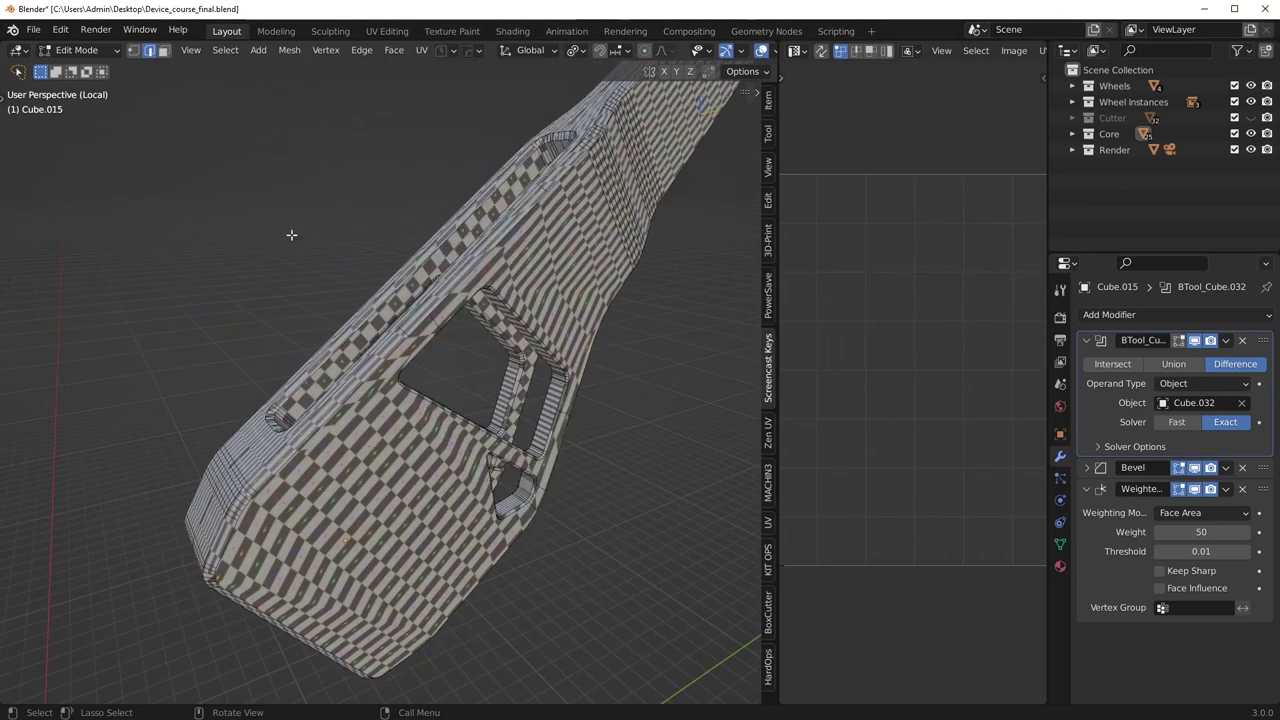
left_click(226, 51)
left_click(269, 216)
middle_click_drag(269, 216, 476, 413)
right_click(454, 408)
left_click(441, 405)
Select the edge path along the arm's side-face outline and clear its seam.
middle_click_drag(543, 320, 257, 408)
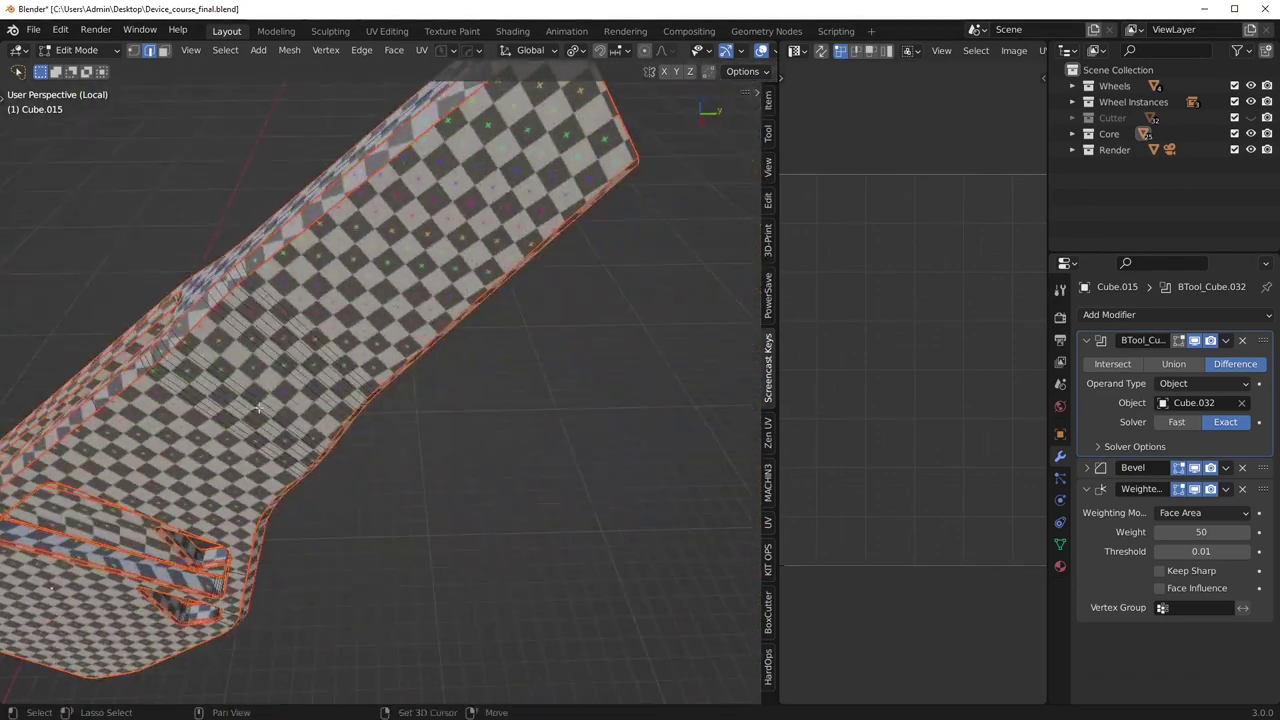
middle_click_drag(441, 208, 405, 235)
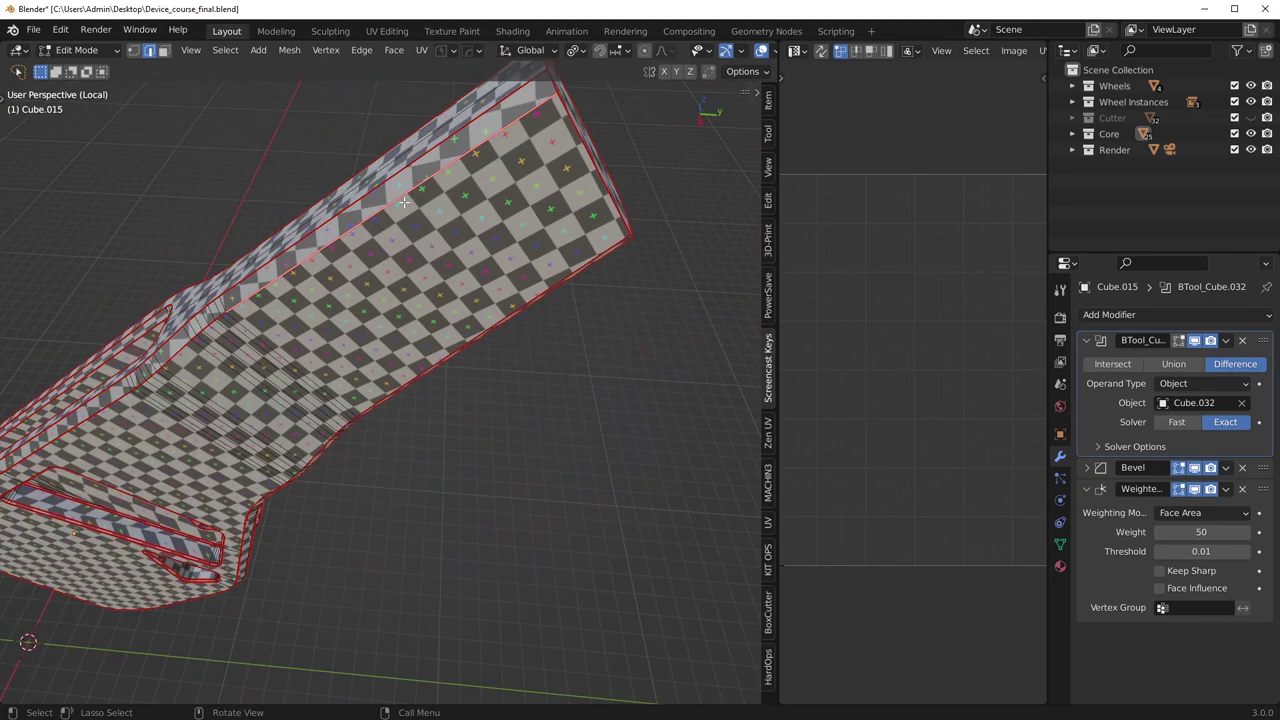
middle_click_drag(368, 282, 440, 262)
scroll(430, 320, "down", 4)
middle_click_drag(300, 430, 398, 252, "shift")
left_click(413, 370, "ctrl")
middle_click_drag(578, 267, 576, 298)
right_click(576, 296)
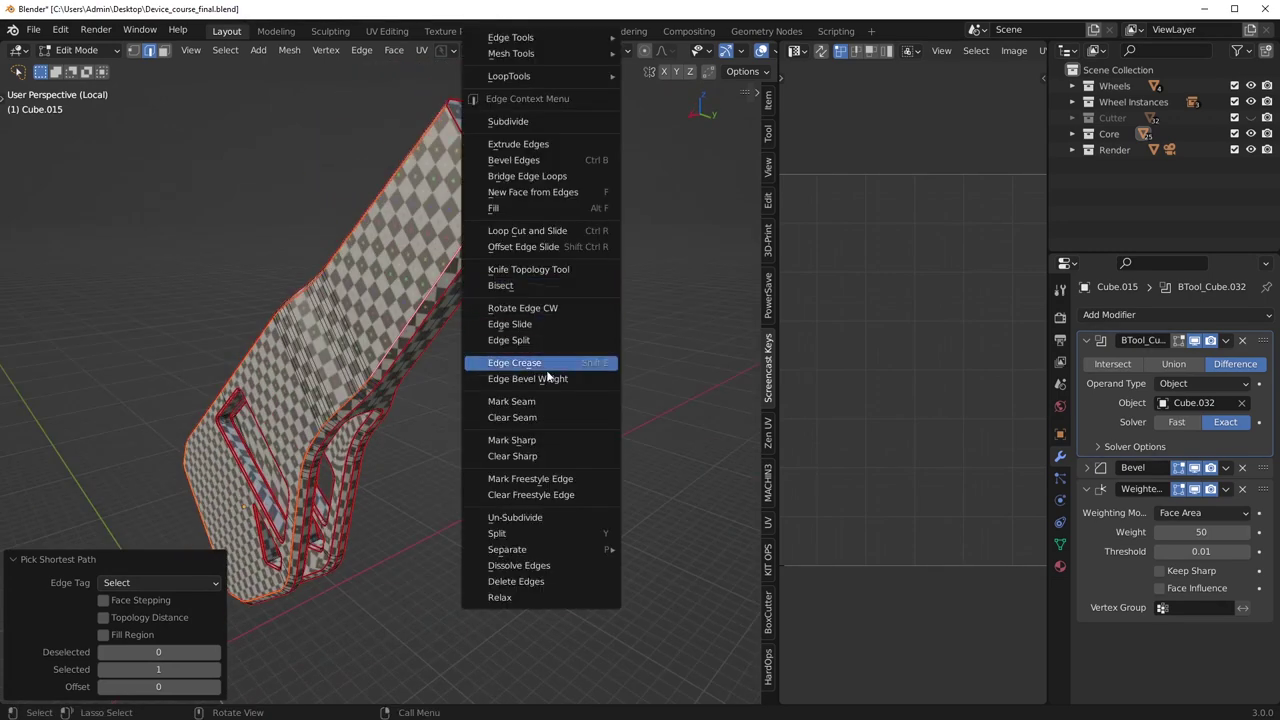
left_click(539, 418)
mouse_move(514, 360)
middle_mouse_down()
mouse_move(466, 409)
mouse_move(521, 397)
mouse_move(476, 397)
middle_mouse_up()
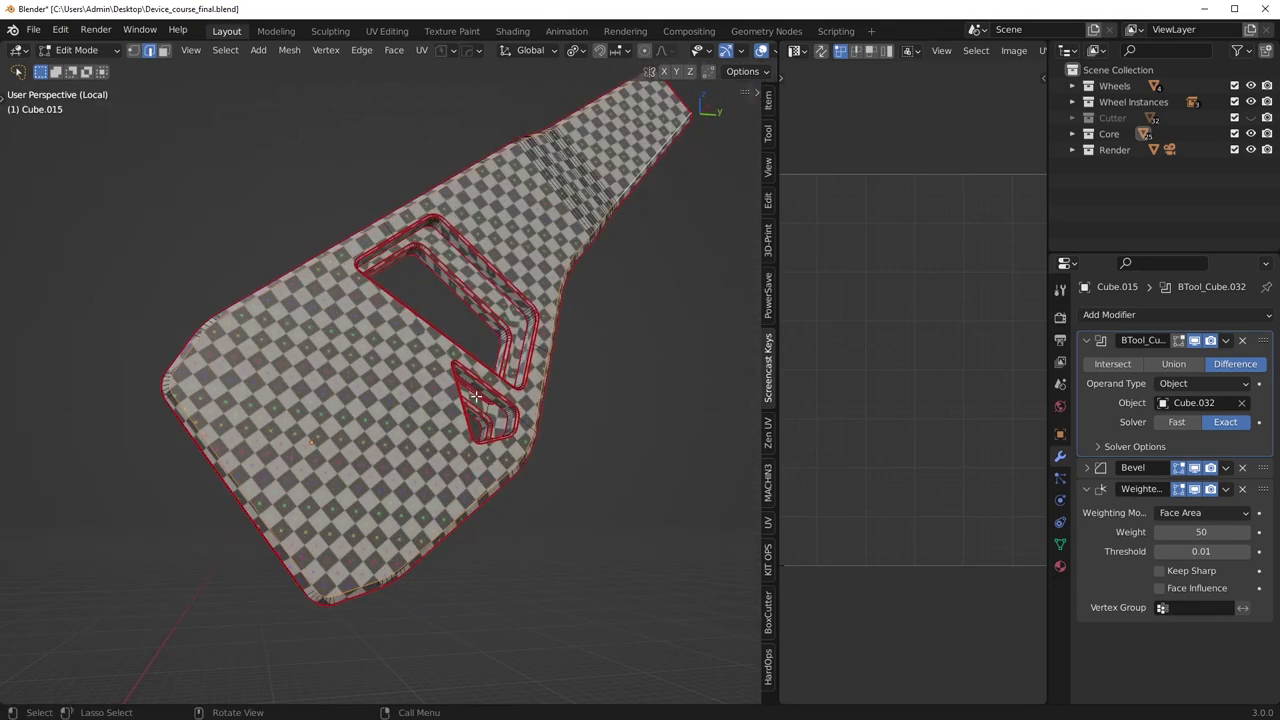
Select the whole arm and unwrap it.
scroll(476, 397, "up", 2)
middle_click_drag(473, 421, 360, 417)
scroll(378, 413, "down", 3)
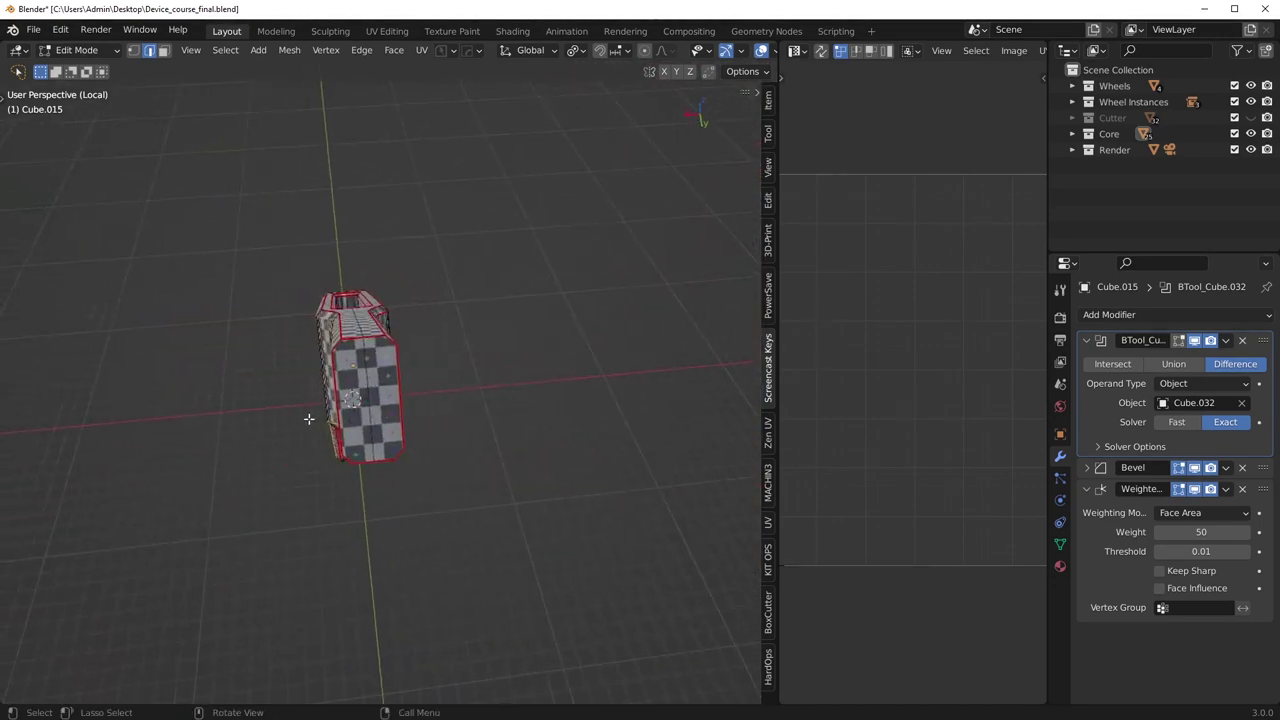
middle_click_drag(490, 415, 571, 378)
key("a")
key("u")
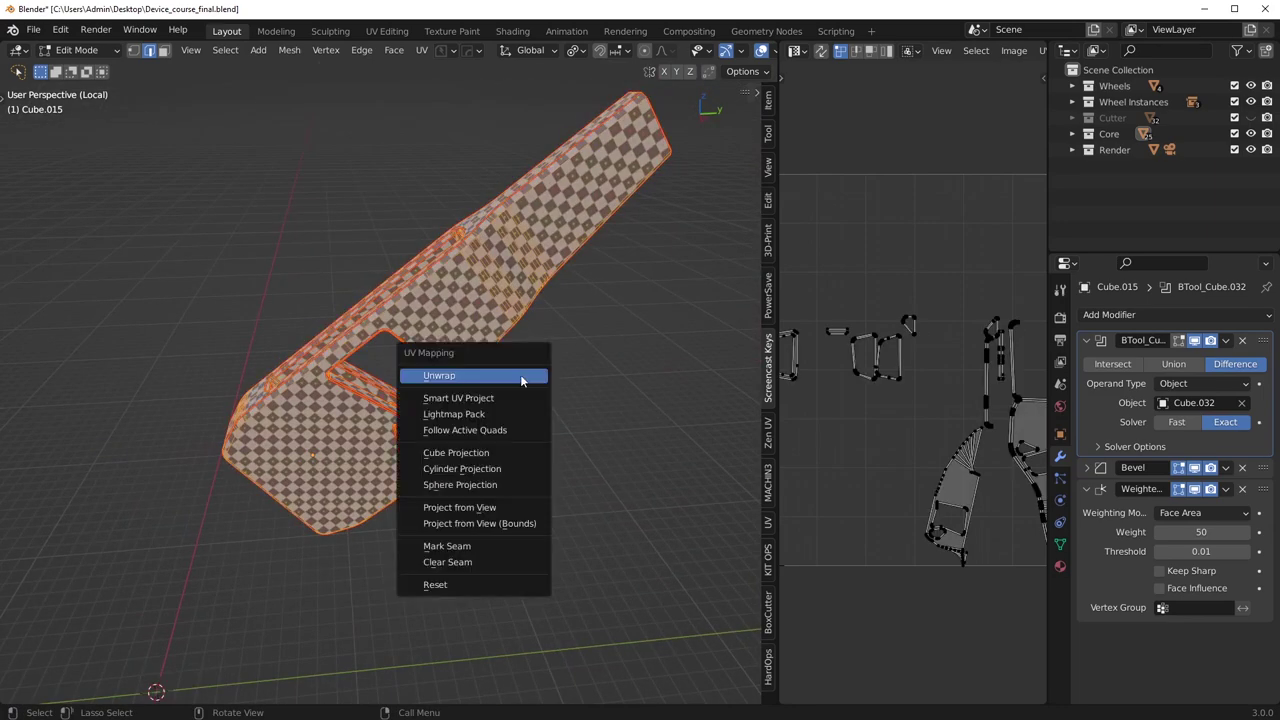
left_click(523, 378)
Select the inner rim edges of the arm's large cutout and clear their seams.
middle_click_drag(425, 449, 461, 438)
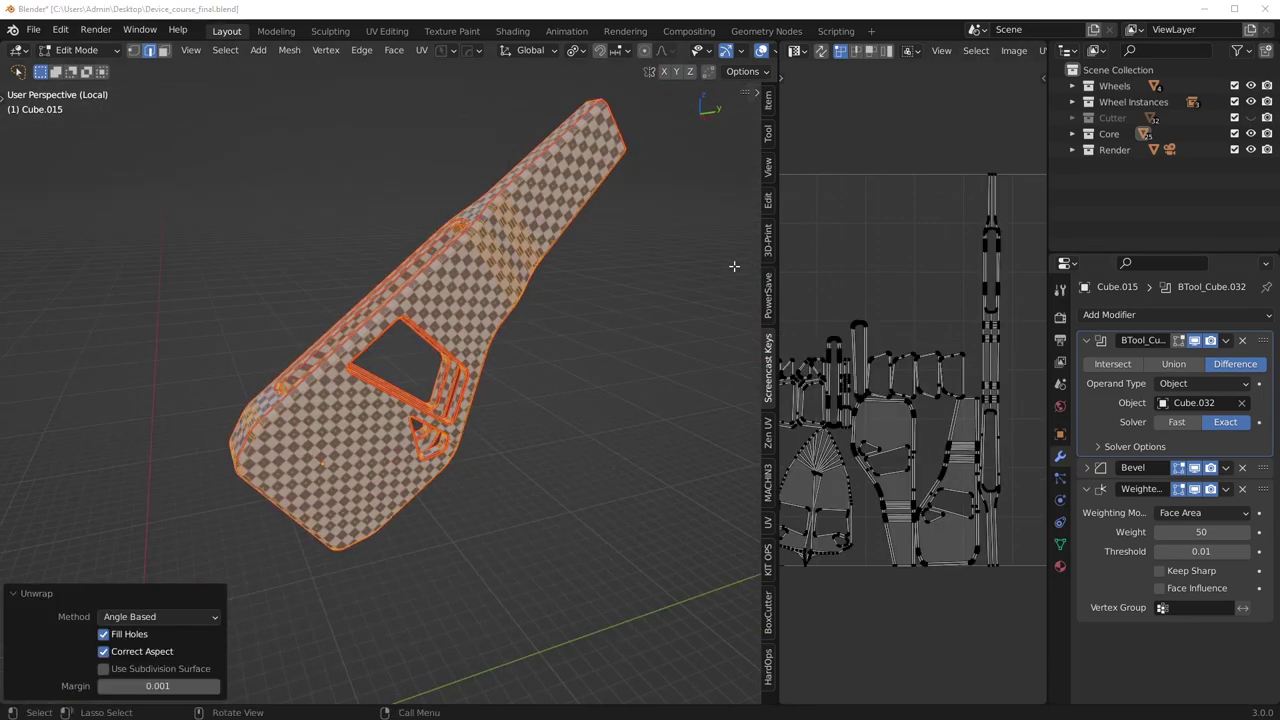
middle_click_drag(749, 263, 550, 306)
middle_click_drag(492, 348, 400, 370)
scroll(480, 385, "up", 2)
scroll(300, 370, "up", 4)
middle_click_drag(190, 355, 529, 304, "shift")
key("alt+a")
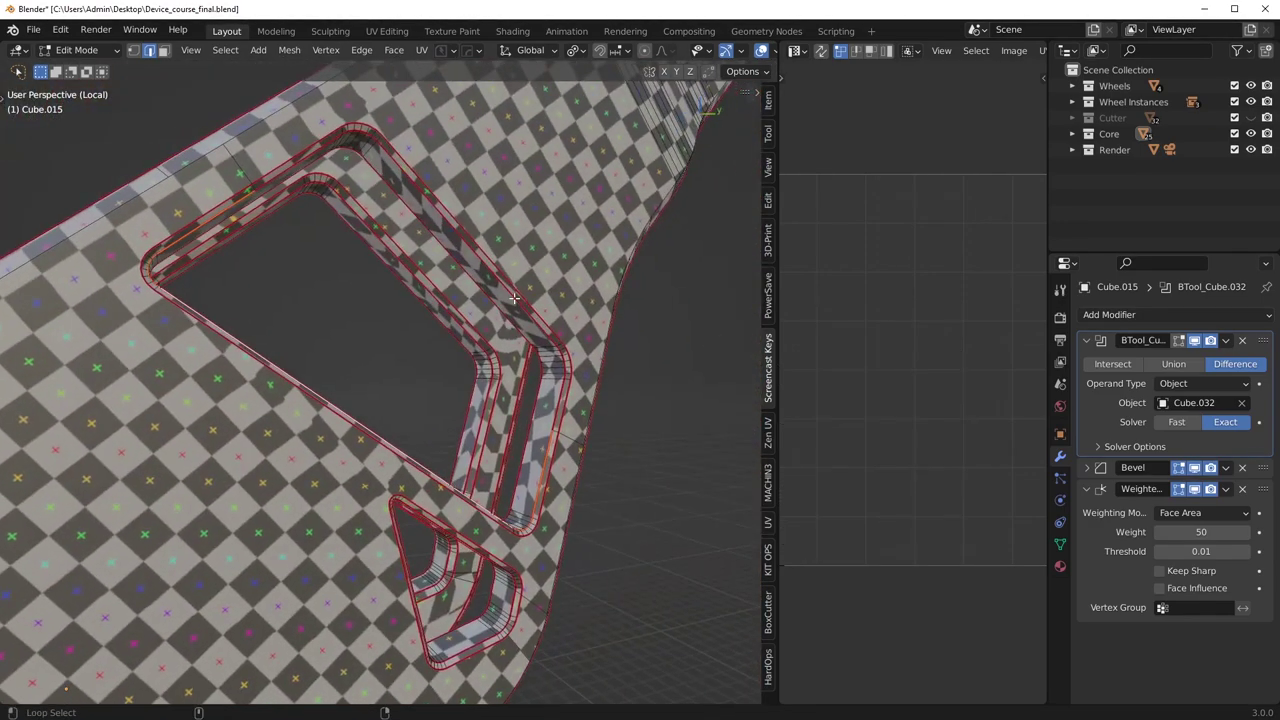
middle_click_drag(608, 328, 565, 308)
right_click(565, 308)
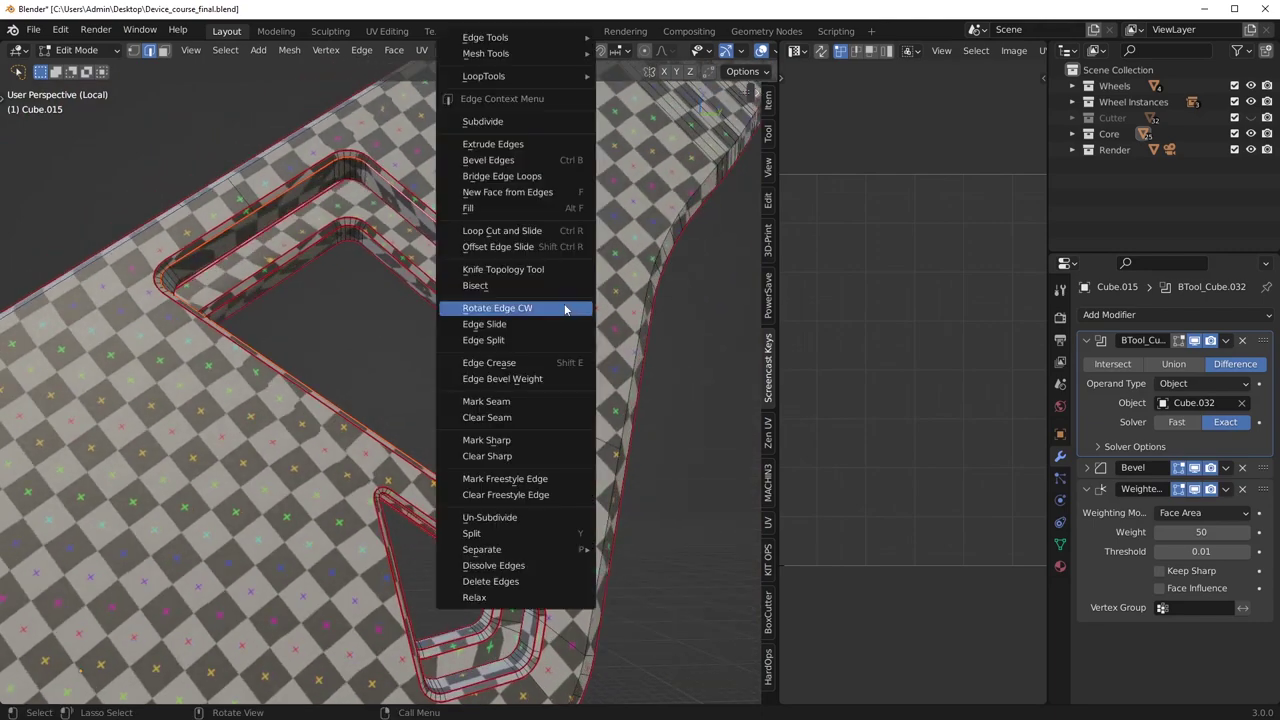
left_click(517, 420)
Clear the seams on the matching rim edges of the large cutout on the arm's opposite side.
middle_click_drag(517, 420, 372, 440)
middle_click_drag(412, 477, 438, 296)
middle_click_drag(521, 310, 338, 448)
right_click(337, 450)
left_click(336, 447)
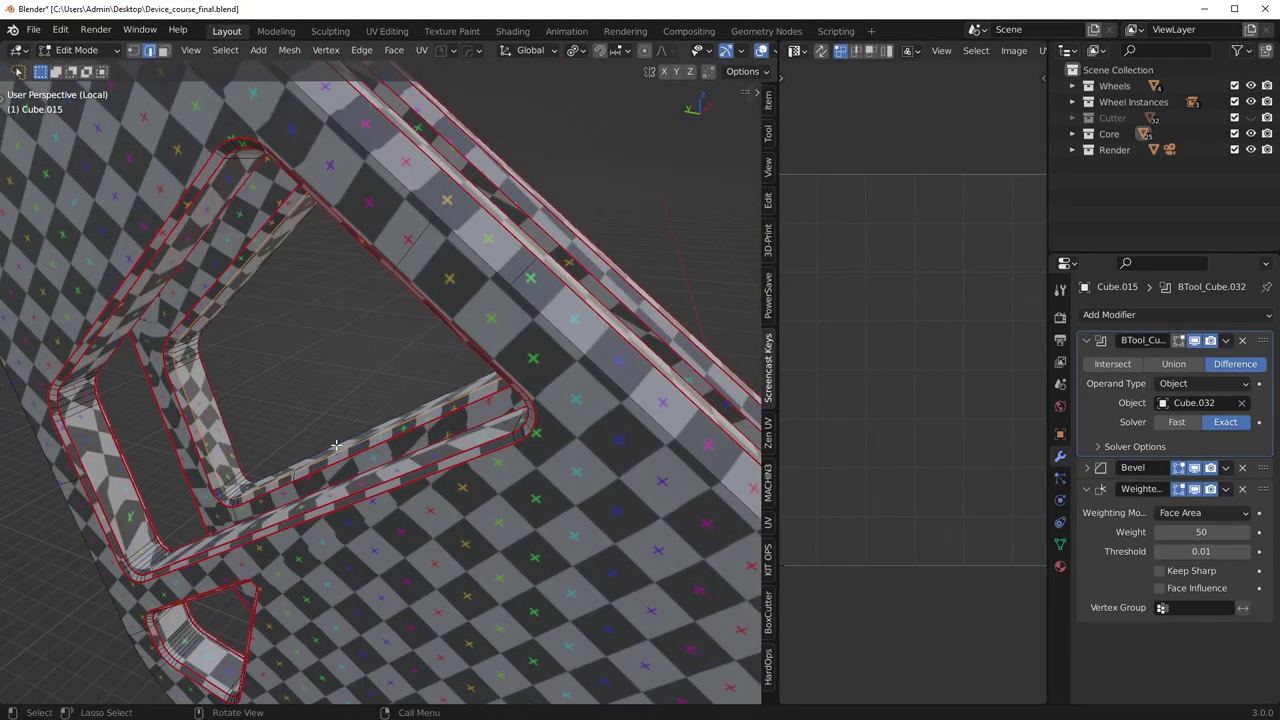
Mark a seam across the inner wall at a corner of the large cutout and save the file.
middle_click_drag(202, 414, 460, 365)
left_click(351, 309, "alt")
middle_click_drag(351, 309, 449, 412, "shift")
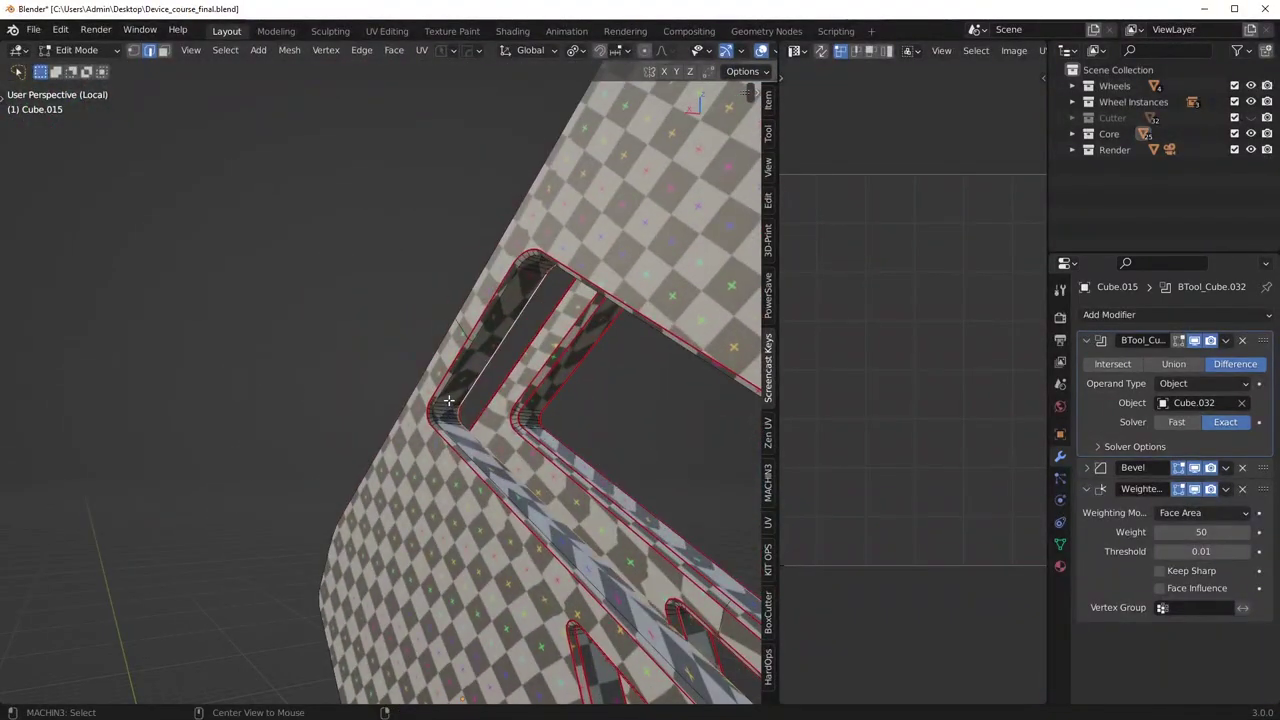
scroll(451, 400, "up", 6)
scroll(453, 400, "down", 4)
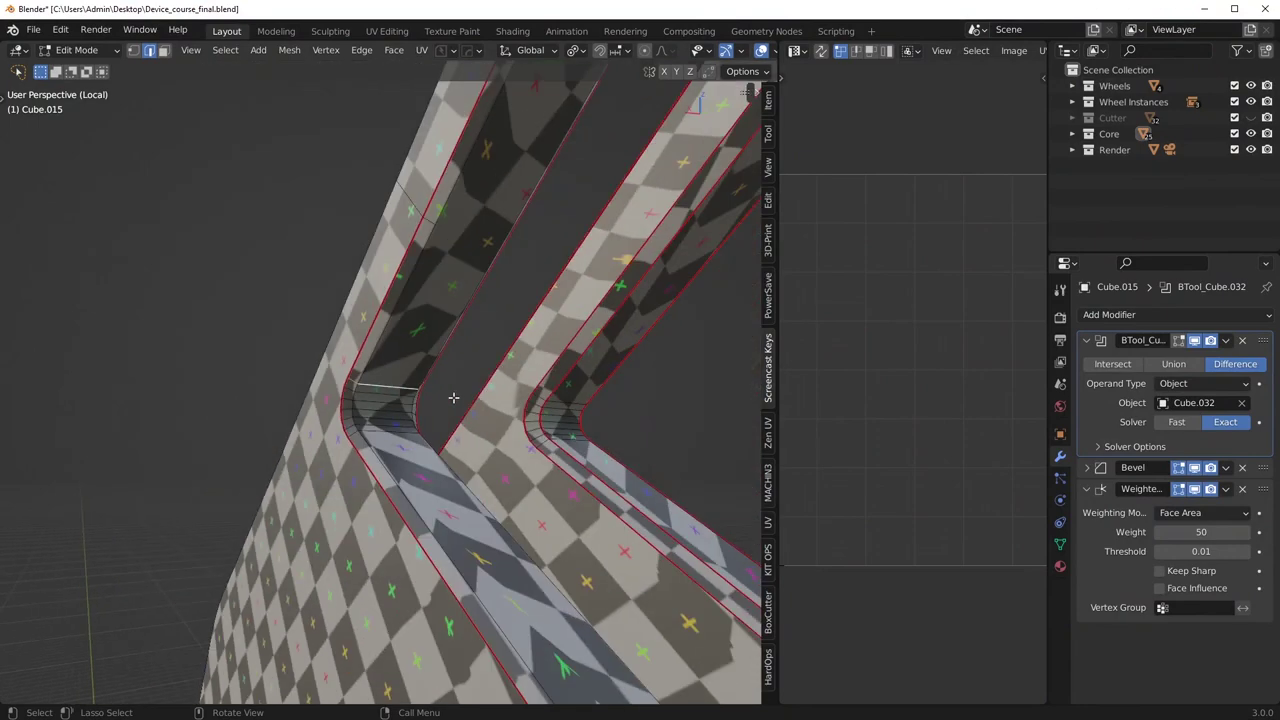
middle_click_drag(453, 405, 520, 394)
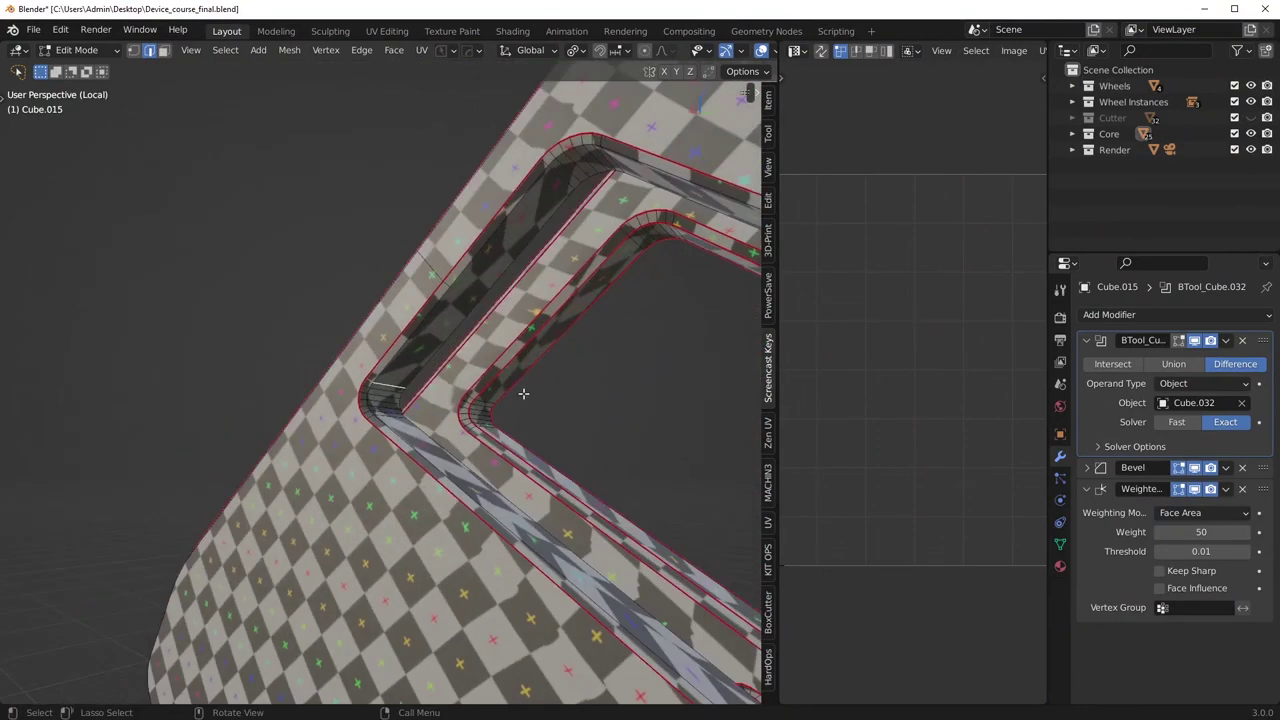
right_click(526, 389)
left_click(477, 403)
middle_click_drag(594, 423, 552, 488)
scroll(566, 449, "down", 5)
key("ctrl+s")
Mark a seam across the inner wall at the narrow corner of the small triangular cutout.
scroll(552, 488, "up", 2)
middle_click_drag(480, 400, 416, 350)
middle_click_drag(416, 350, 402, 262, "shift")
scroll(420, 388, "up", 5)
middle_click_drag(402, 262, 458, 322, "shift")
scroll(380, 314, "up", 8)
scroll(415, 324, "down", 4)
scroll(440, 348, "down", 5)
scroll(454, 338, "up", 5)
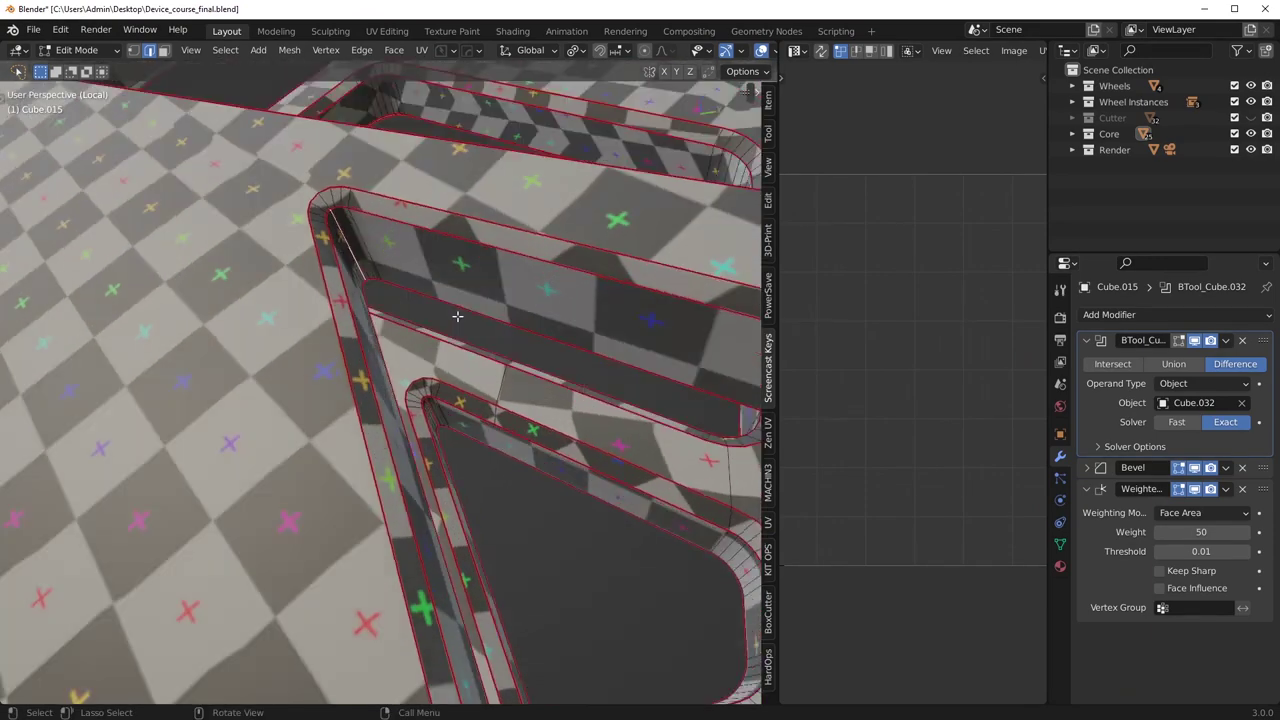
right_click(458, 322)
left_click(411, 386)
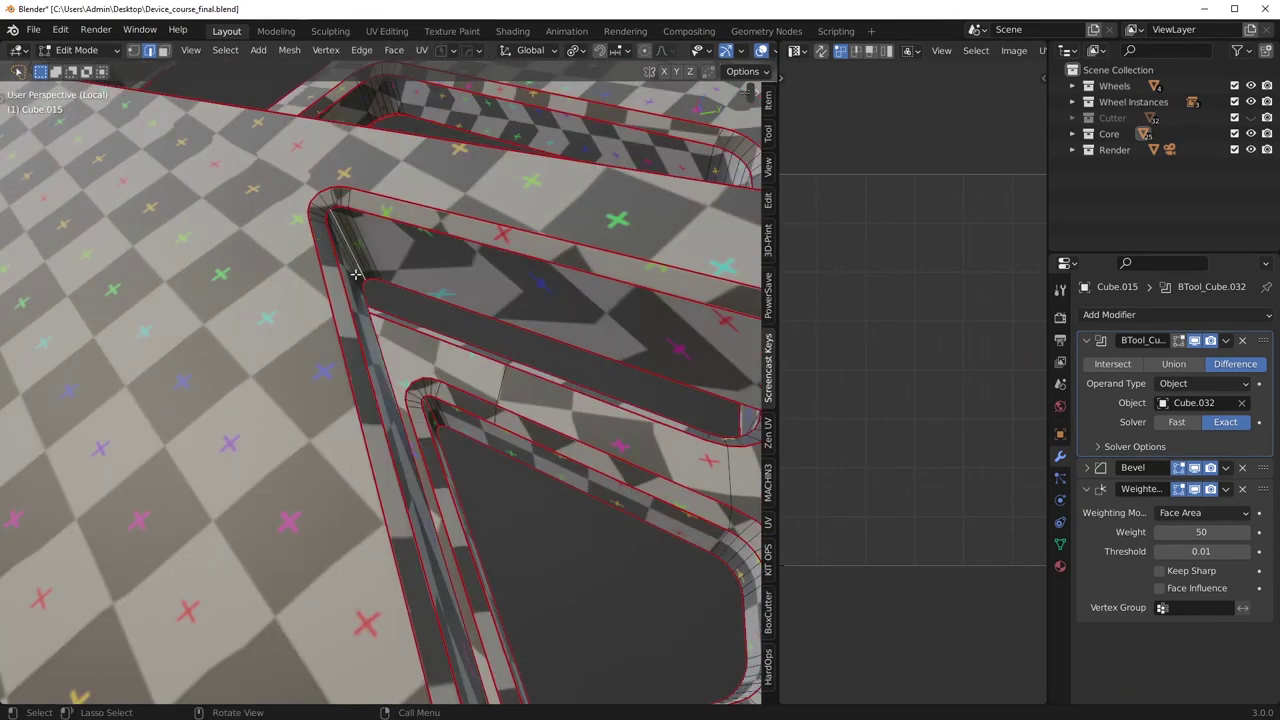
Clear the seams along the inner rim edges of the small triangular cutout.
scroll(349, 277, "down", 2)
scroll(443, 262, "down", 5)
middle_click_drag(560, 285, 443, 367)
right_click(443, 367)
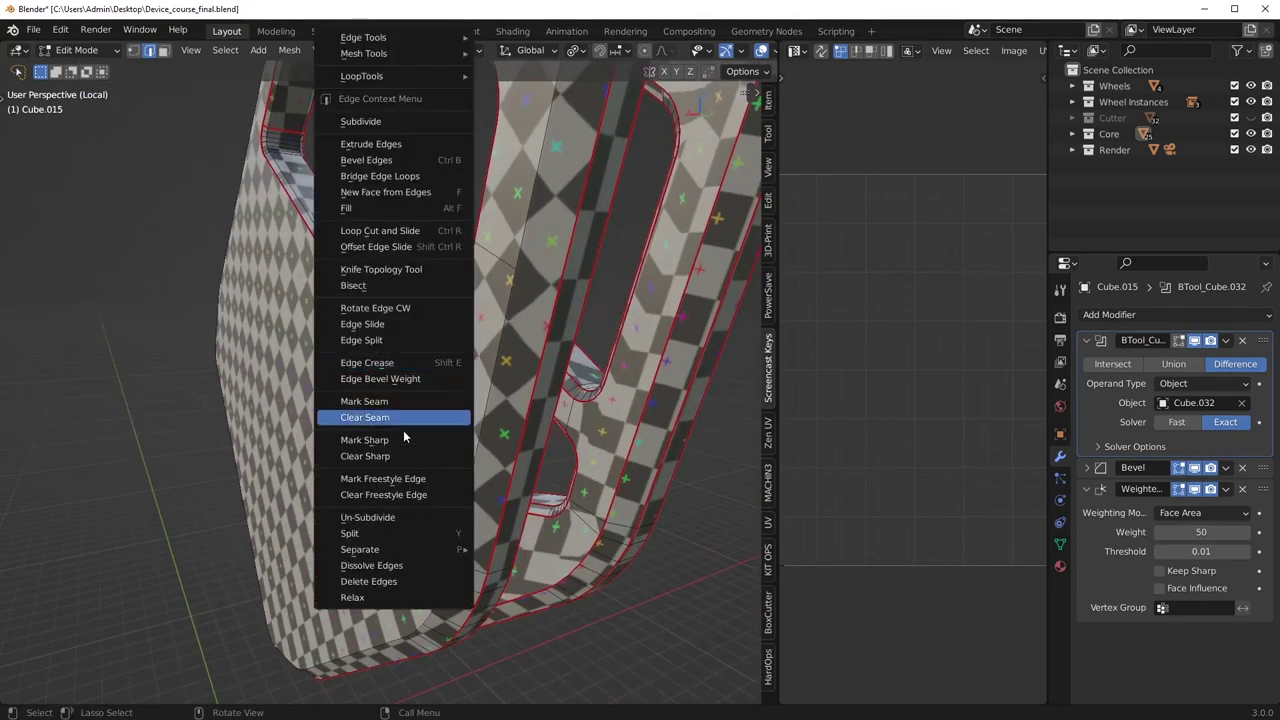
left_click(403, 421)
middle_click_drag(392, 420, 428, 377)
middle_click_drag(400, 331, 422, 315)
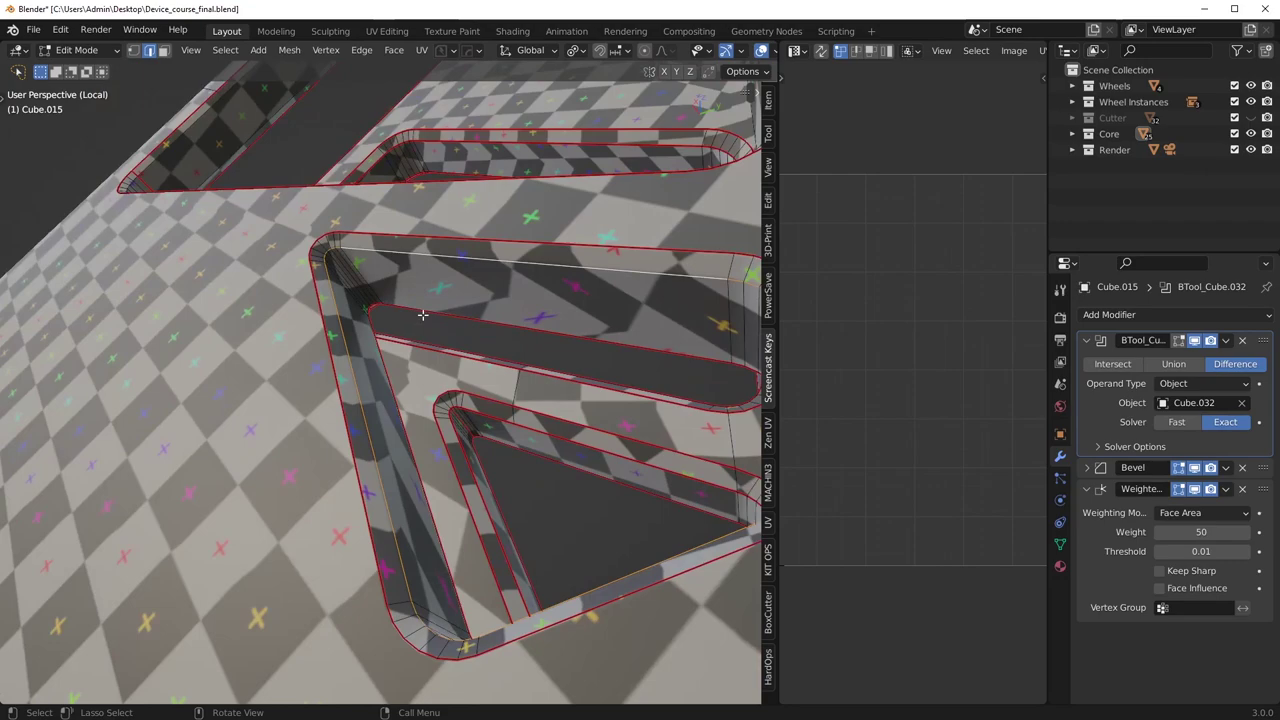
Select the cross edge beside the triangular cutout's narrow corner and mark it as a seam.
middle_click_drag(500, 310, 382, 260)
left_click(495, 428)
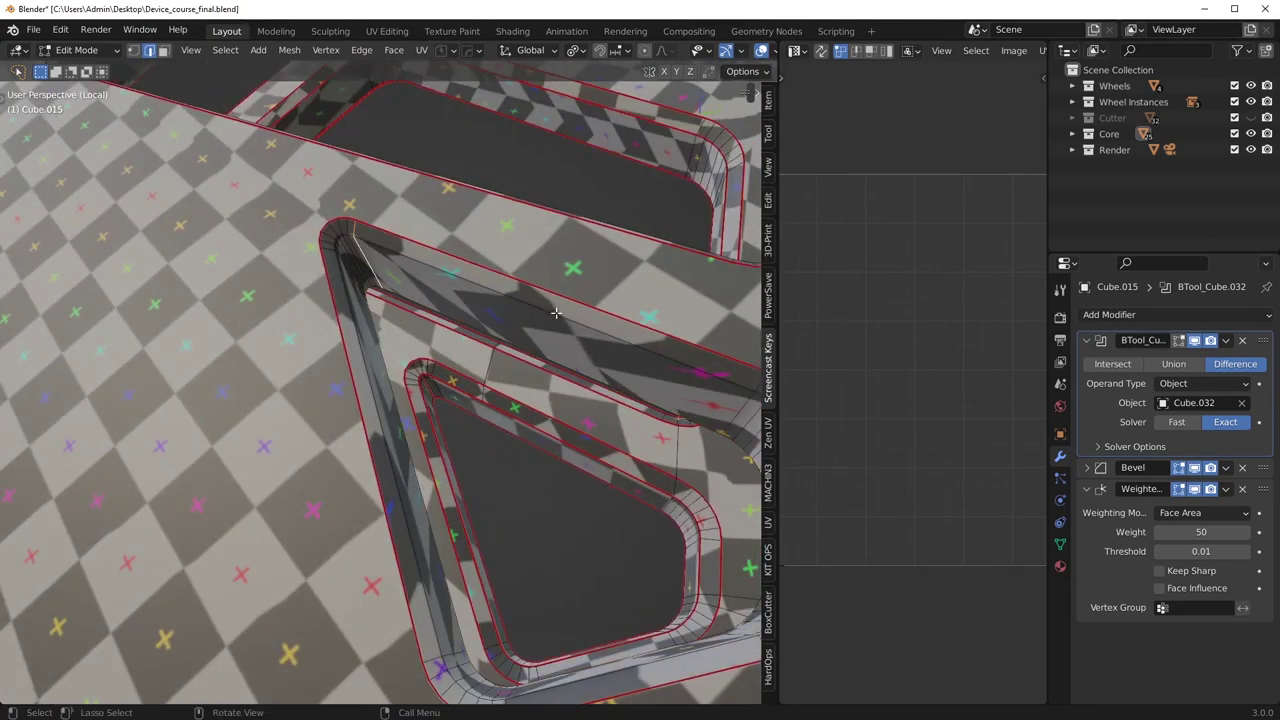
middle_click_drag(547, 316, 574, 303)
right_click(574, 303)
left_click(516, 407)
Dissolve the selected surplus edges on the arm, including their vertices.
scroll(516, 407, "down", 5)
middle_click_drag(516, 400, 343, 431)
scroll(453, 460, "down", 4)
key("alt+x")
middle_click_drag(388, 375, 508, 360)
scroll(551, 368, "up", 4)
middle_click_drag(560, 300, 440, 430, "shift")
middle_click_drag(510, 410, 556, 384)
middle_click_drag(548, 270, 352, 395, "shift")
scroll(456, 347, "down", 4)
scroll(571, 334, "down", 1)
scroll(475, 393, "up", 4)
middle_click_drag(279, 324, 507, 372)
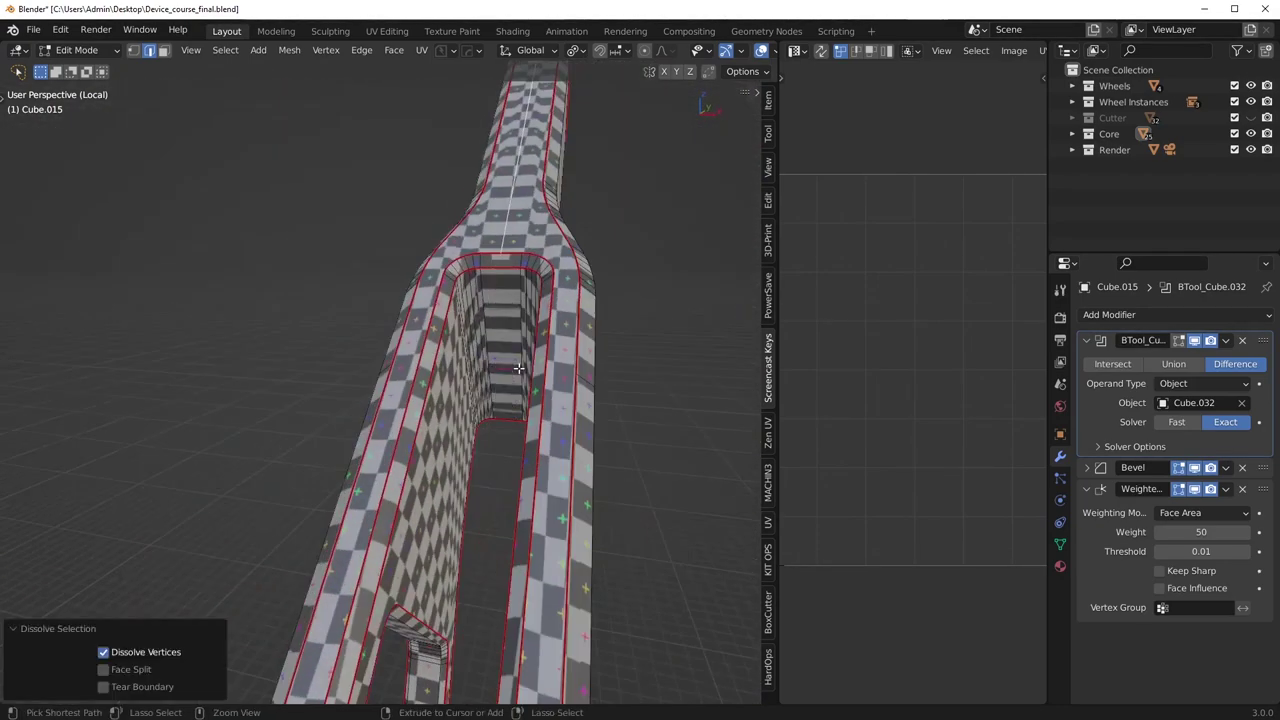
Clear the seam along the inner rim of the arm's long slot and mark a seam across the slot's rounded end.
middle_click_drag(441, 341, 634, 401)
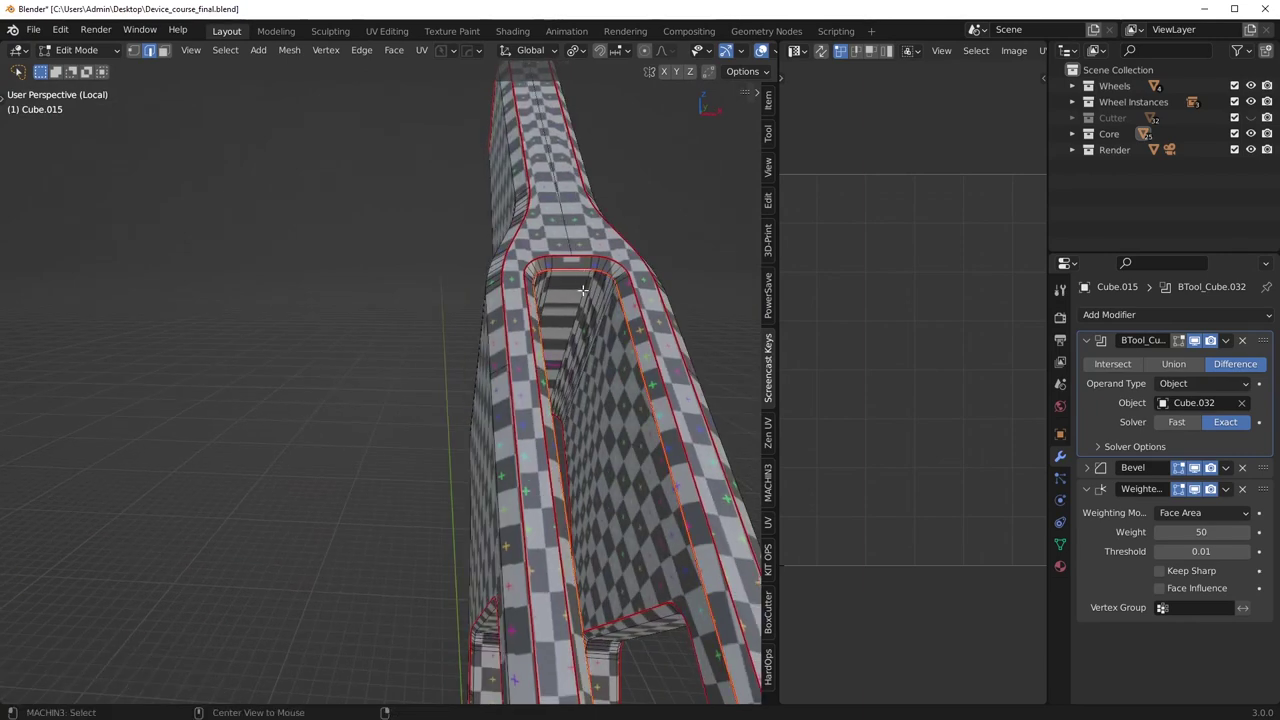
right_click(634, 401)
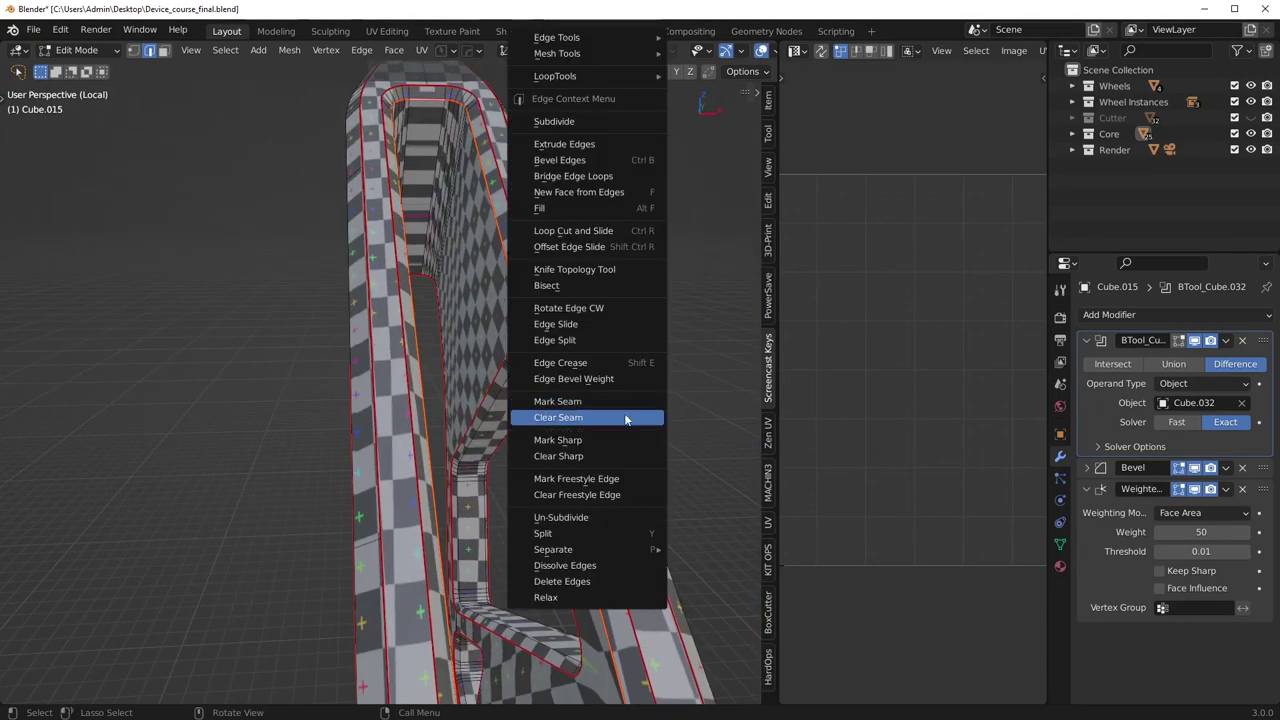
left_click(627, 419)
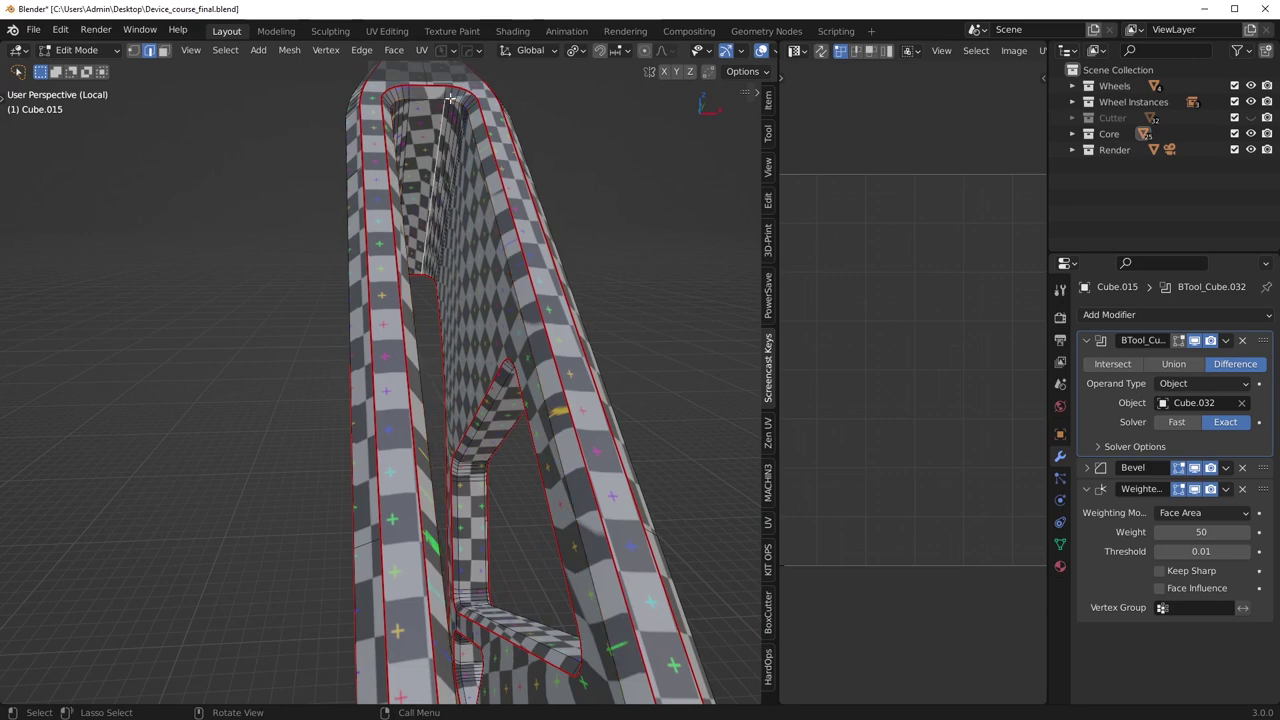
right_click(559, 146)
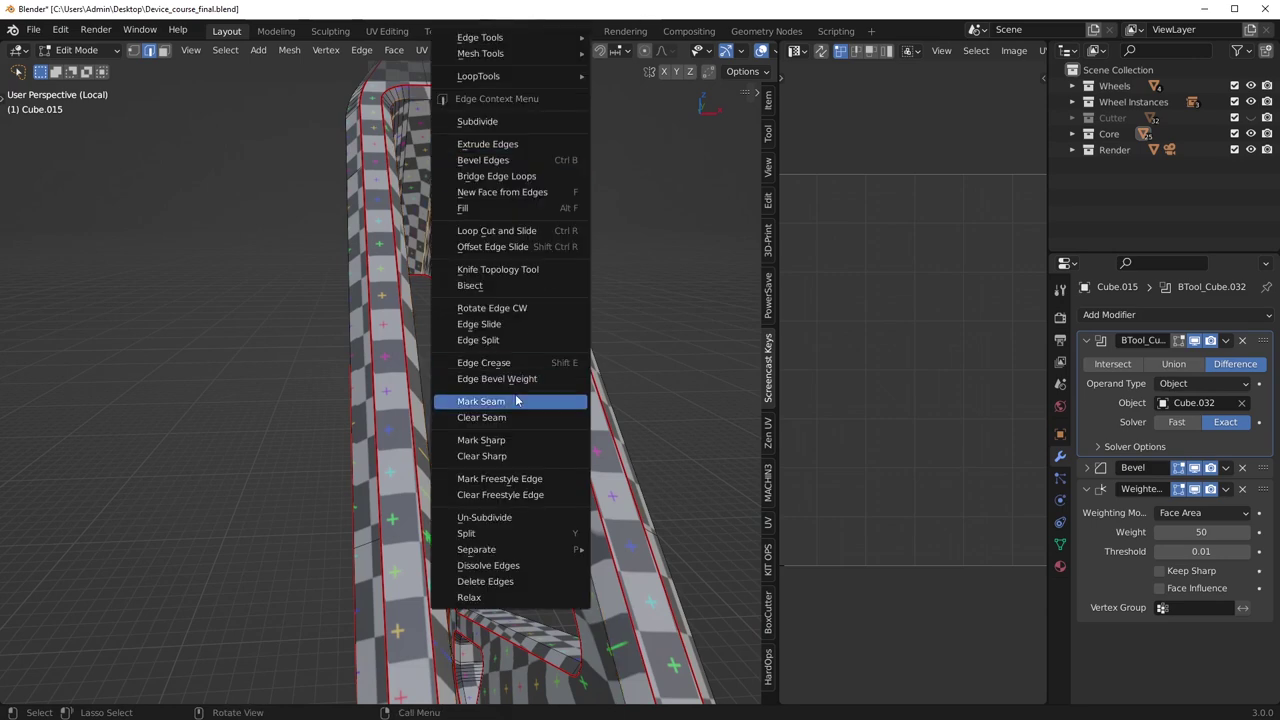
left_click(516, 401)
Select the whole arm and unwrap it again with the Conformal method.
middle_click_drag(596, 396, 522, 402)
scroll(523, 436, "down", 3)
key("a")
key("u")
left_click(523, 437)
left_click(129, 651)
middle_click_drag(588, 424, 396, 442)
middle_click_drag(396, 442, 495, 368, "shift")
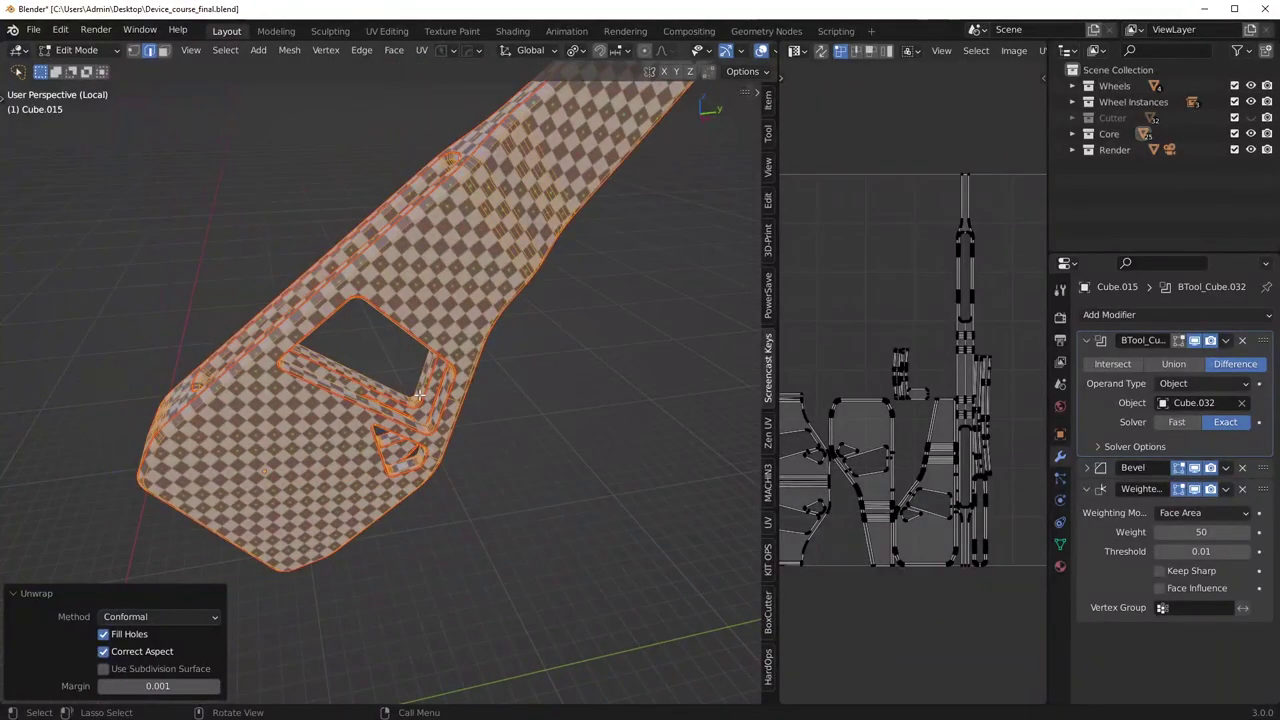
Select the edge path along the inner rim on the other side of the arm's long slot and clear its seam.
middle_click_drag(461, 409, 337, 447)
scroll(337, 447, "up", 3)
key("alt+a")
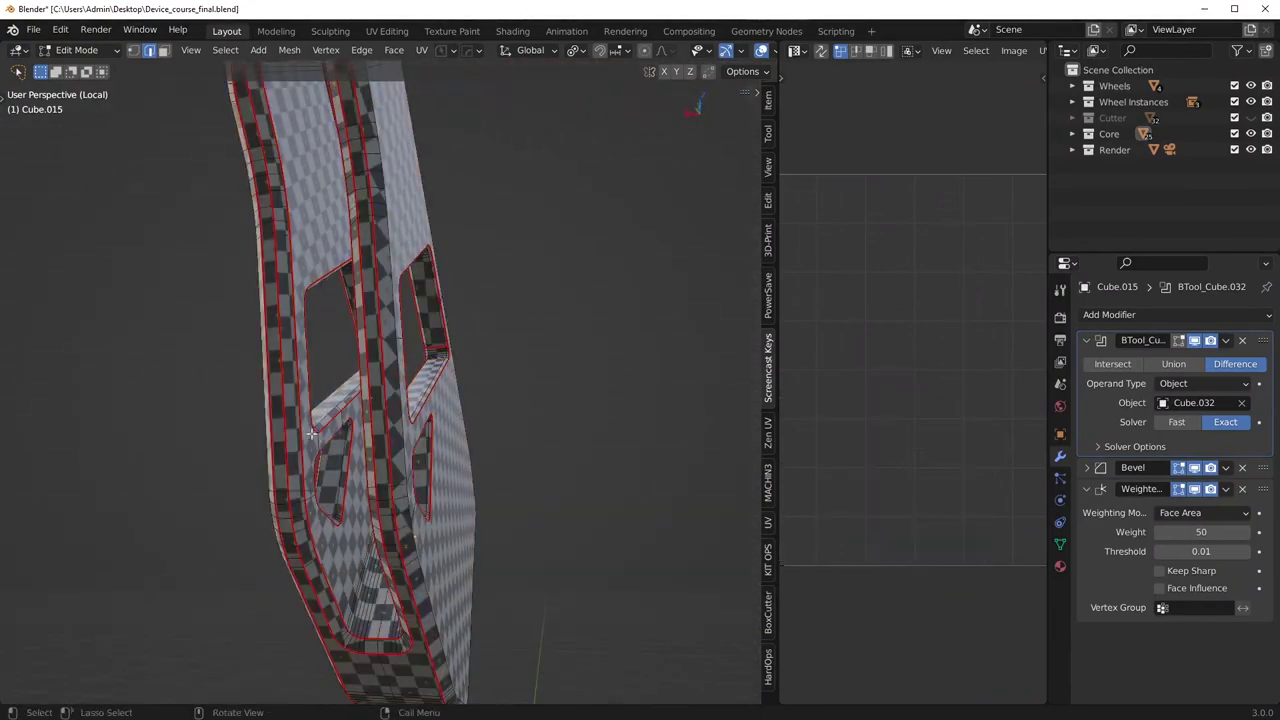
left_click(339, 591, "ctrl")
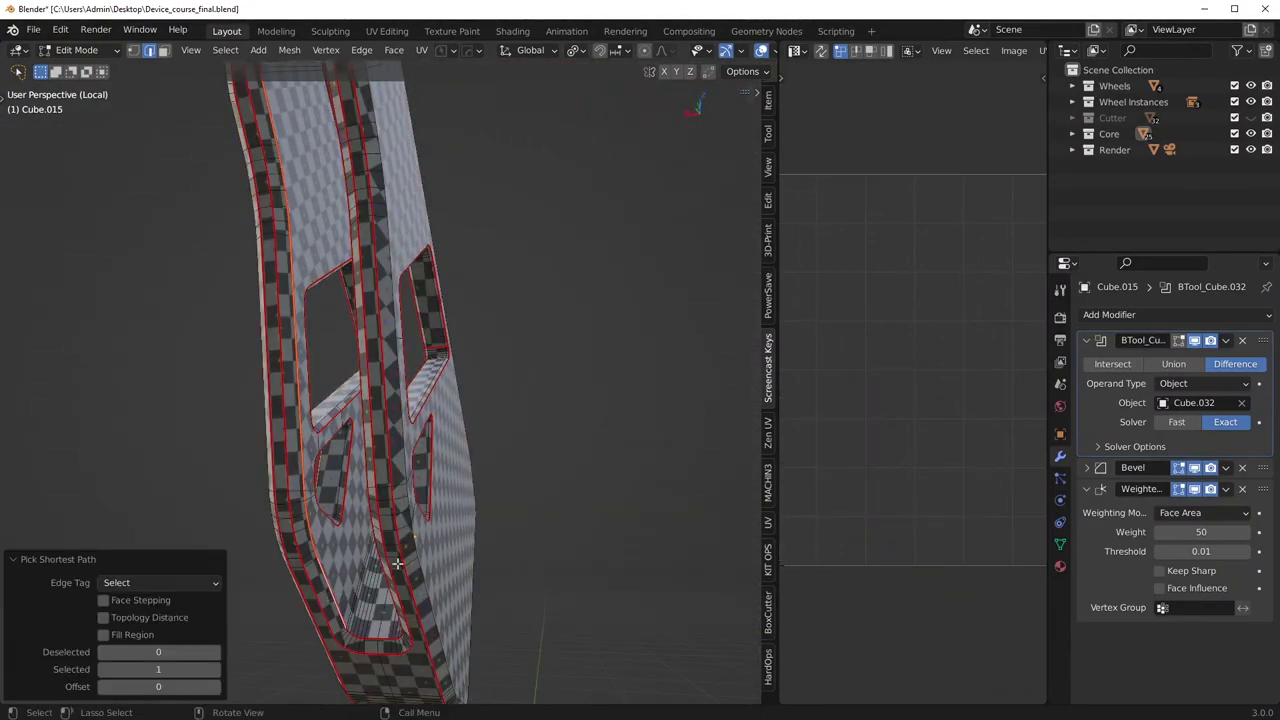
middle_click_drag(339, 591, 435, 451)
middle_click_drag(485, 399, 550, 376, "shift")
middle_click_drag(506, 277, 365, 268)
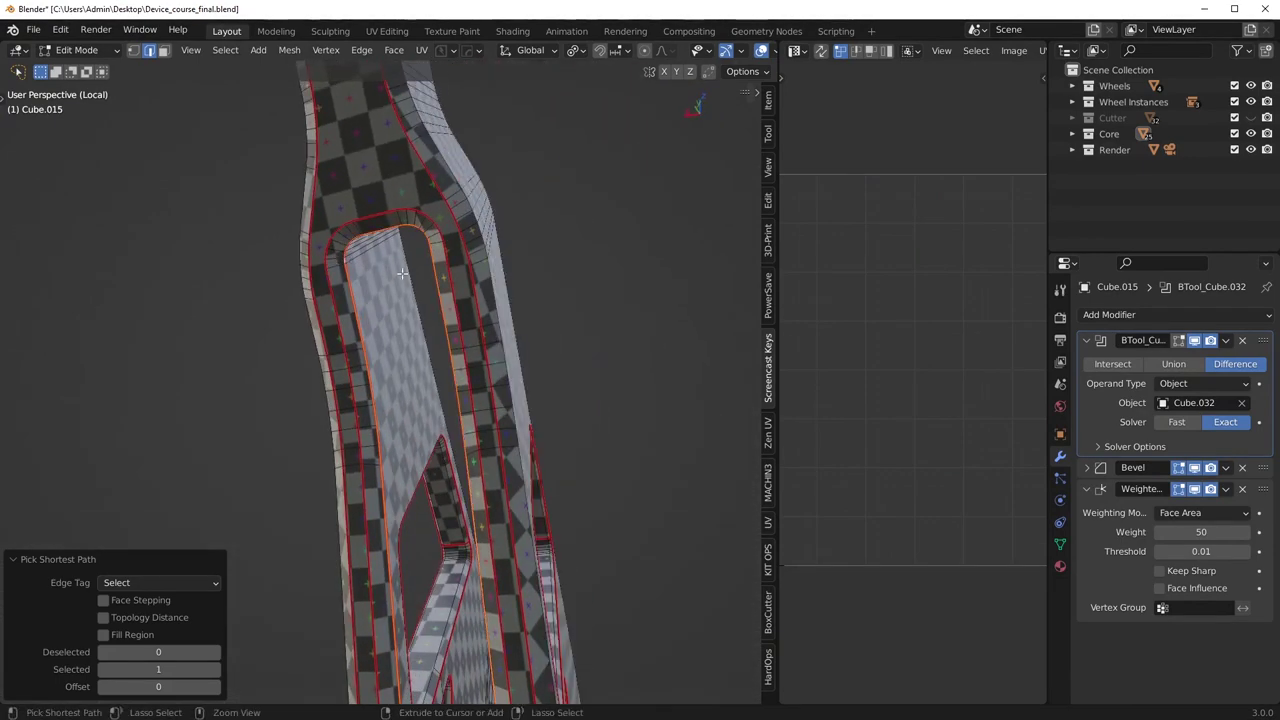
right_click(581, 312)
left_click(534, 424)
Mark the cross edge inside the rounded end of the long slot as a seam.
middle_click_drag(534, 424, 430, 440)
scroll(460, 445, "down", 3)
middle_click_drag(600, 480, 382, 401)
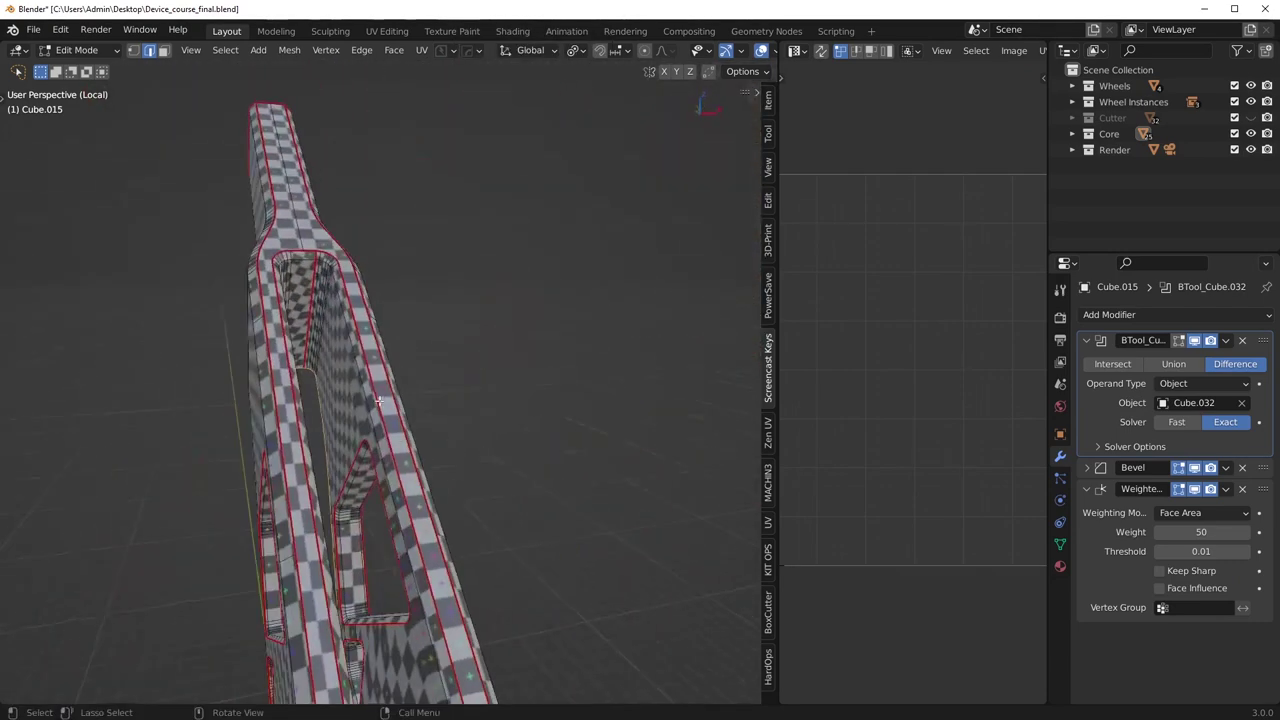
key("ctrl+e")
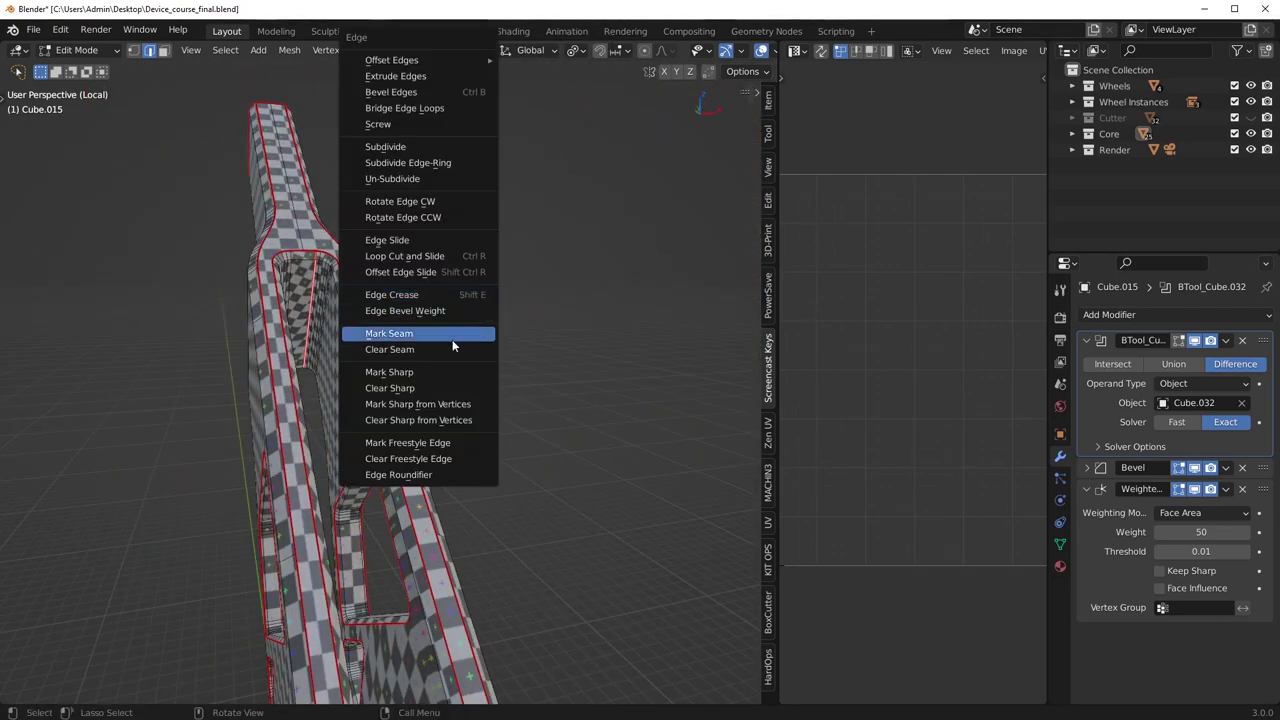
left_click(452, 341)
Select the edge path running the full length of the arm's outer edge and clear its seam.
middle_click_drag(443, 391, 470, 290)
middle_click_drag(400, 100, 456, 379, "shift")
scroll(456, 380, "down", 4)
middle_click_drag(510, 412, 347, 329)
scroll(347, 329, "down", 4)
mouse_move(425, 366)
middle_mouse_down()
mouse_move(291, 457)
mouse_move(612, 441)
mouse_move(514, 396)
mouse_move(405, 390)
mouse_move(370, 405)
mouse_move(570, 385)
mouse_move(562, 256)
mouse_move(532, 314)
middle_mouse_up()
middle_click_drag(500, 430, 594, 347)
left_click(521, 374, "ctrl")
middle_click_drag(521, 374, 648, 394)
middle_click_drag(351, 214, 414, 209)
middle_click_drag(335, 150, 362, 288, "shift")
right_click(618, 346)
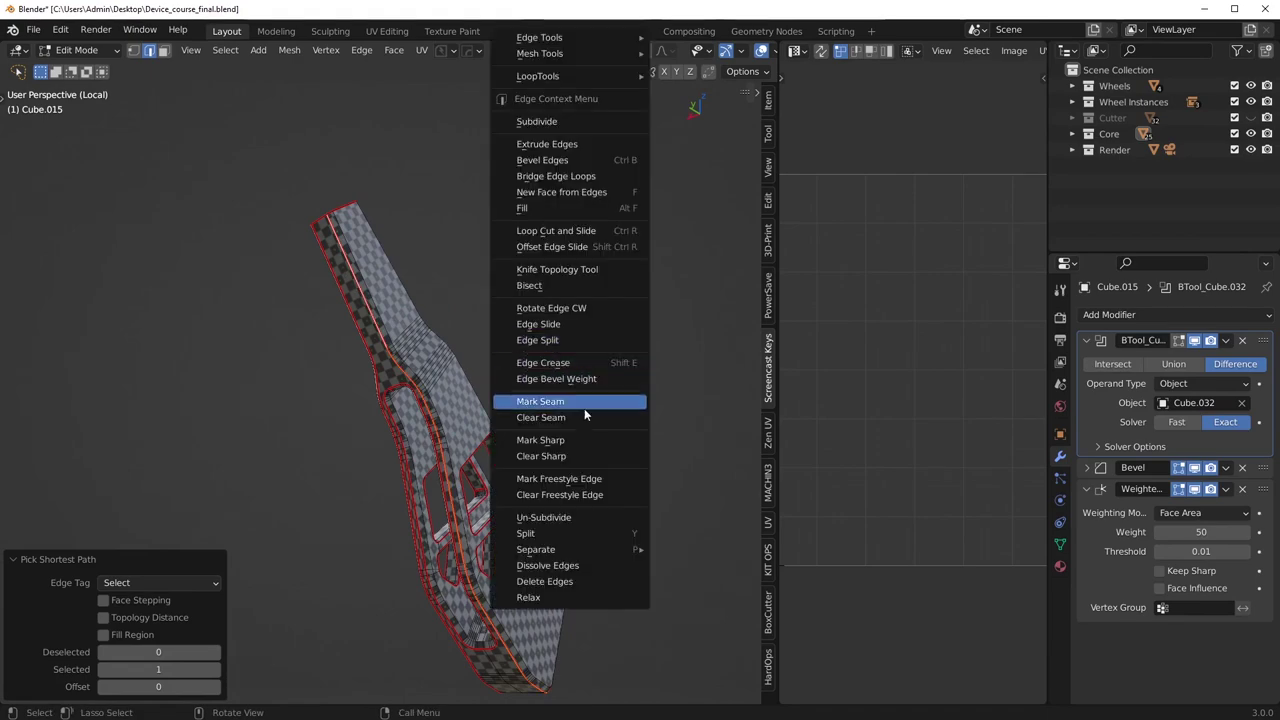
left_click(574, 421)
Dissolve the surplus cross edges at the arm's wide end, including their vertices.
middle_click_drag(428, 432, 472, 507)
key("u")
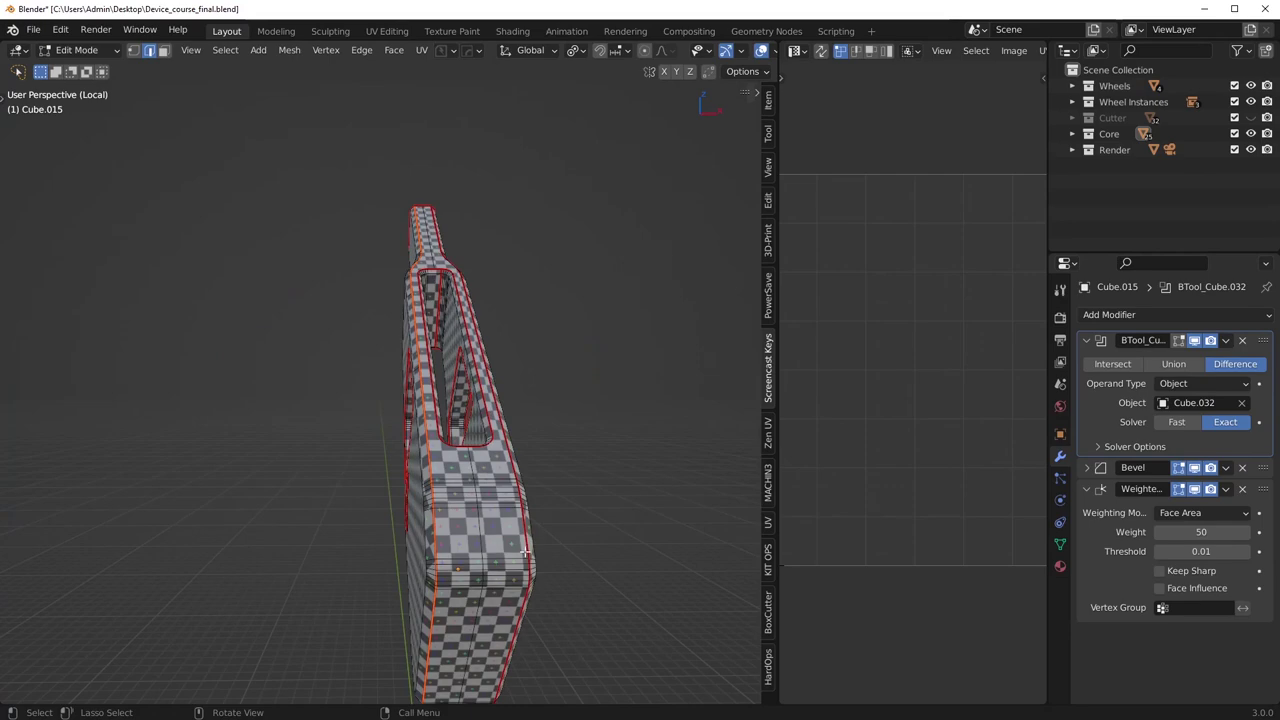
key("Tab")
middle_click_drag(560, 491, 346, 462)
key("Tab")
key("3")
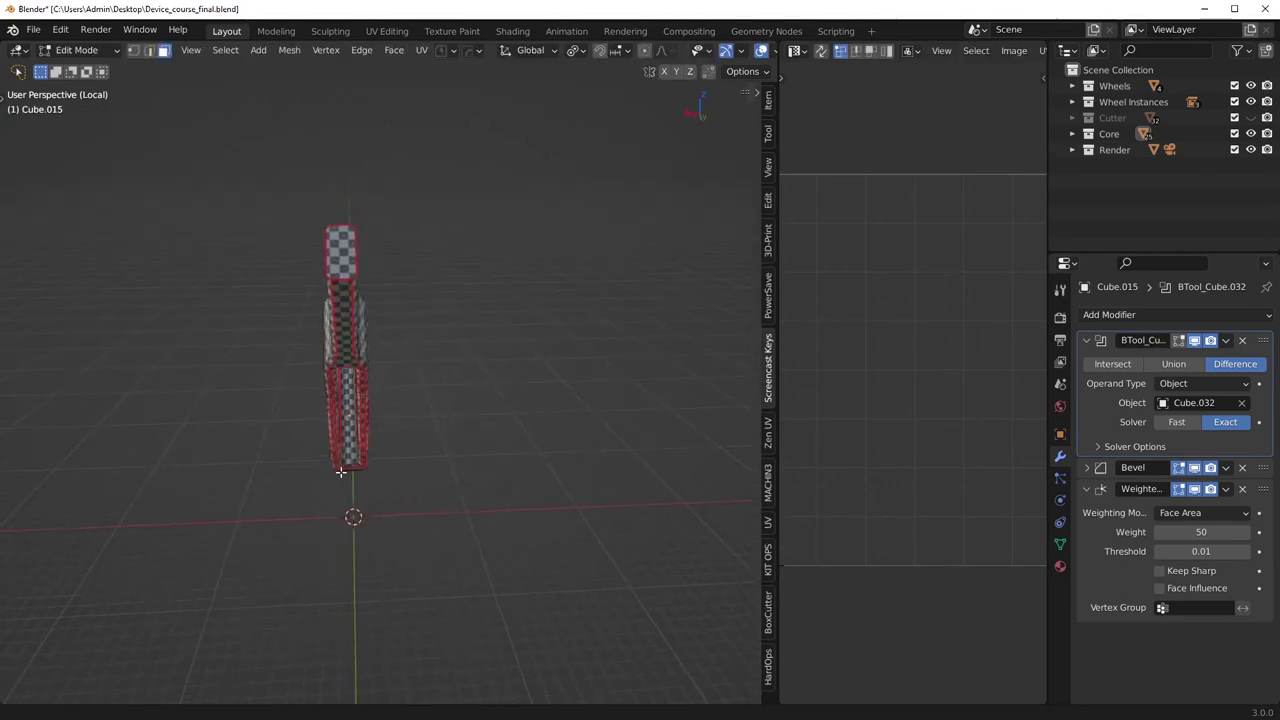
key("a")
left_click(327, 274, "alt")
middle_click_drag(327, 274, 467, 407)
scroll(467, 407, "up", 3)
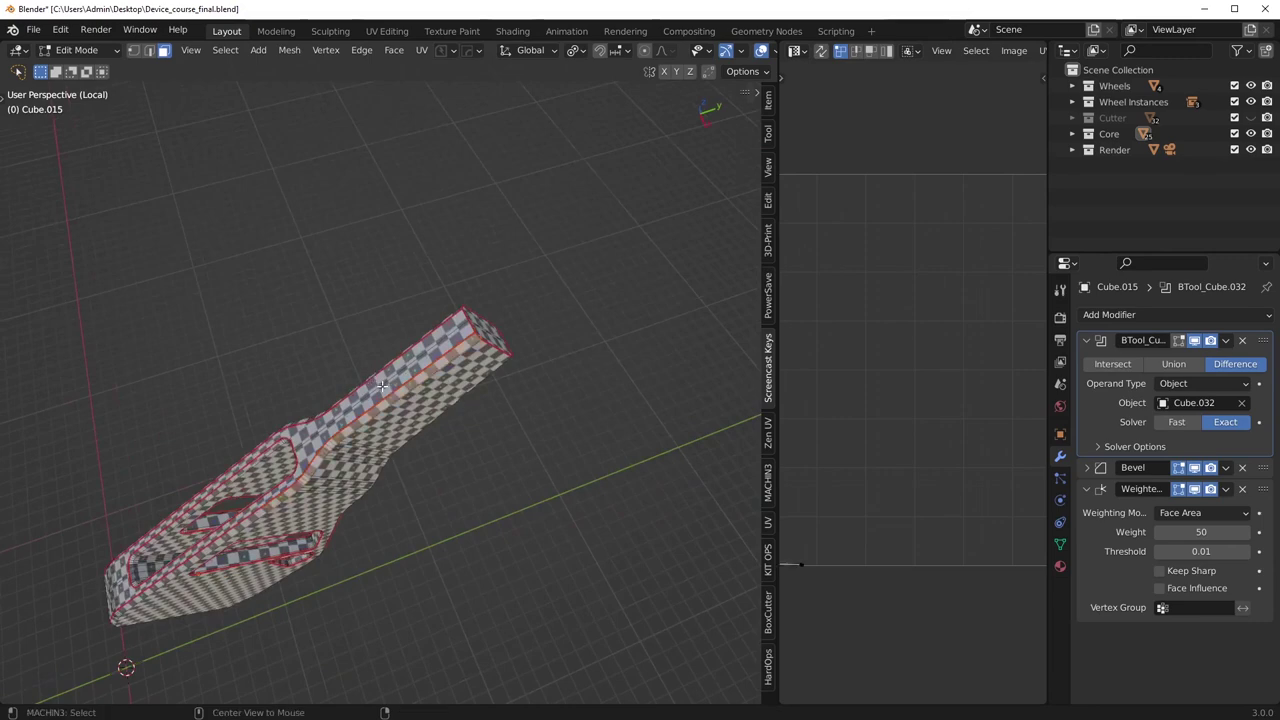
middle_click_drag(381, 383, 511, 411)
key("ctrl+x")
middle_click_drag(510, 585, 542, 430)
left_click(521, 545, "alt")
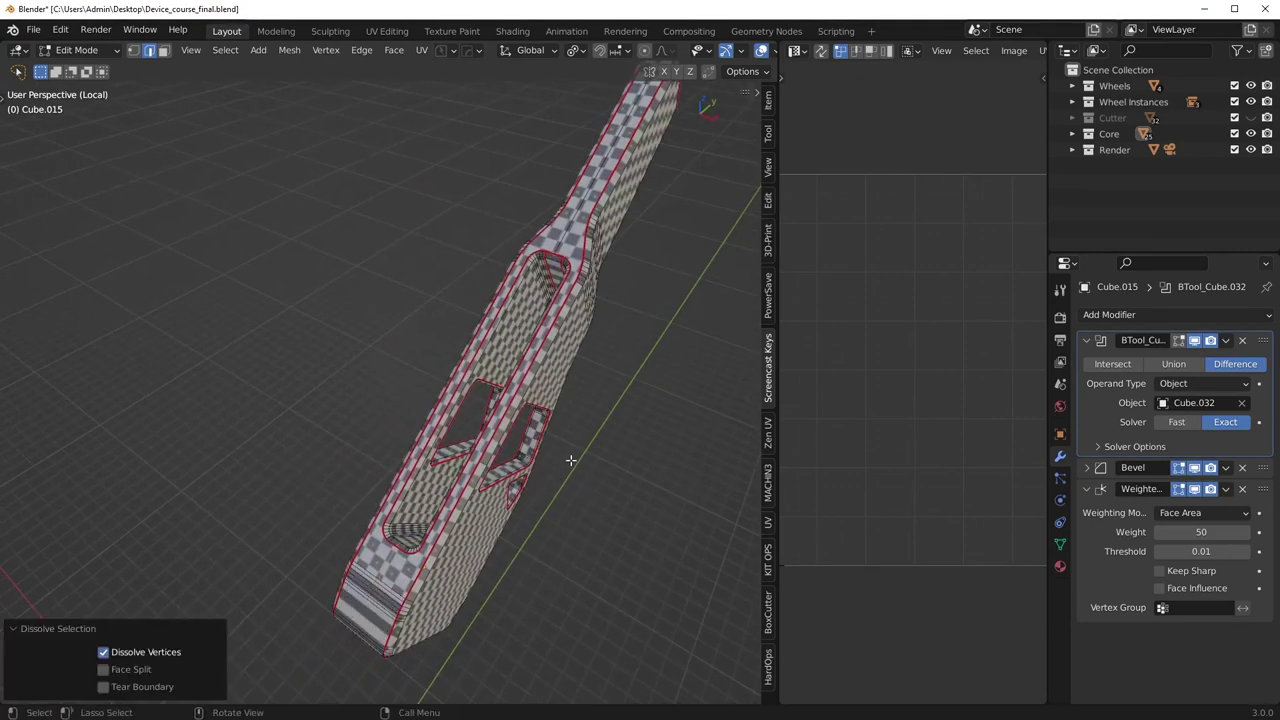
Select the whole arm, unwrap it again and return to Object Mode.
key("a")
key("u")
left_click(572, 461)
key("Tab")
left_click(606, 268)
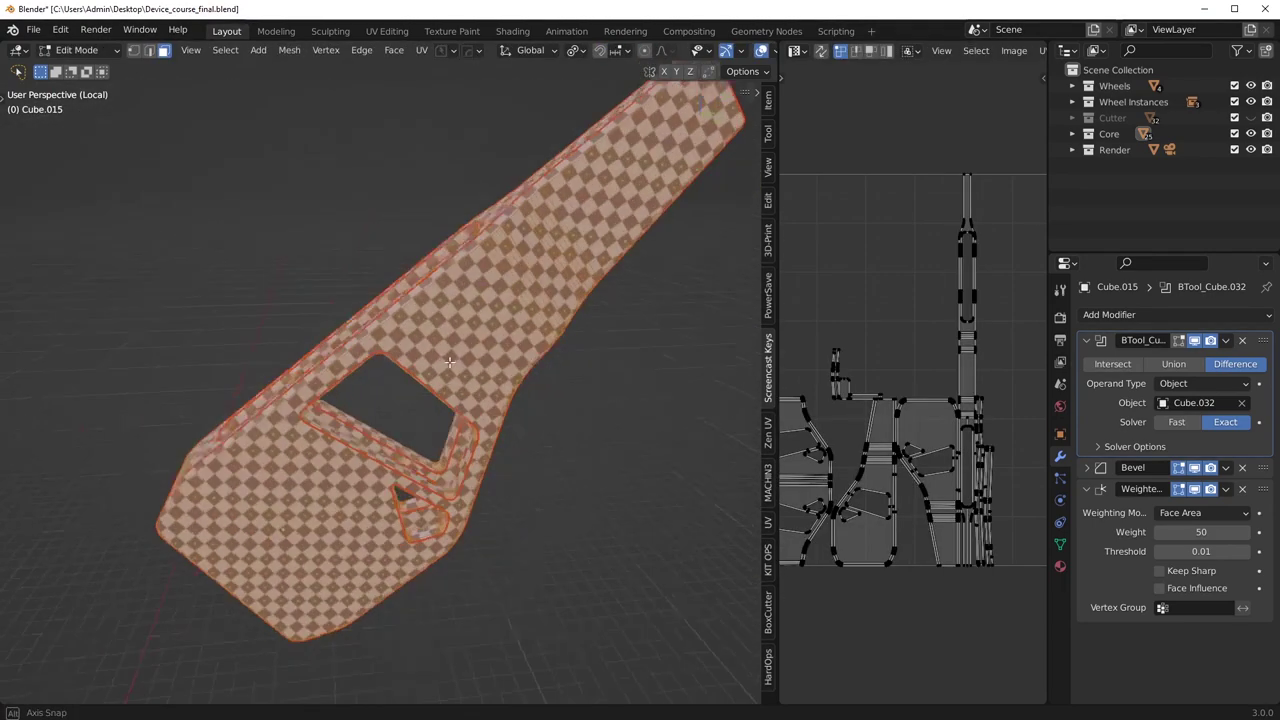
key("ctrl+Tab")
left_click(325, 404)
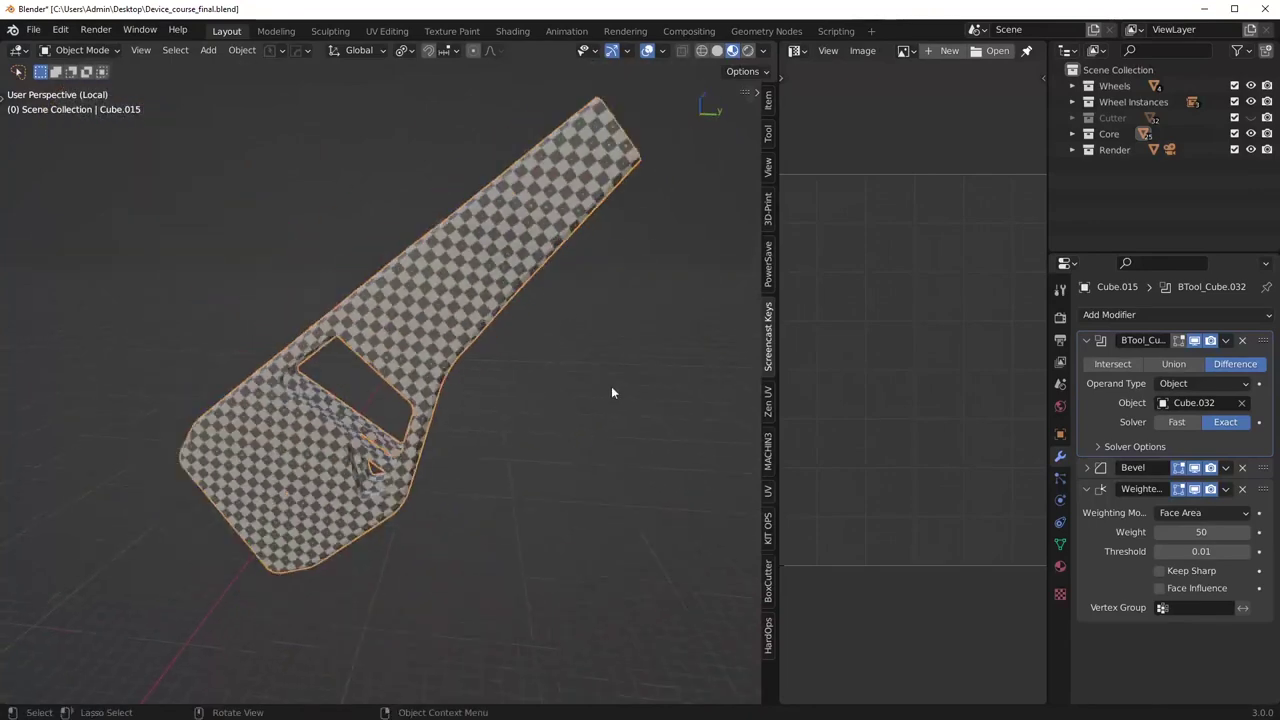
Leave the isolated view and hide the unwrapped arm.
scroll(564, 364, "down", 3)
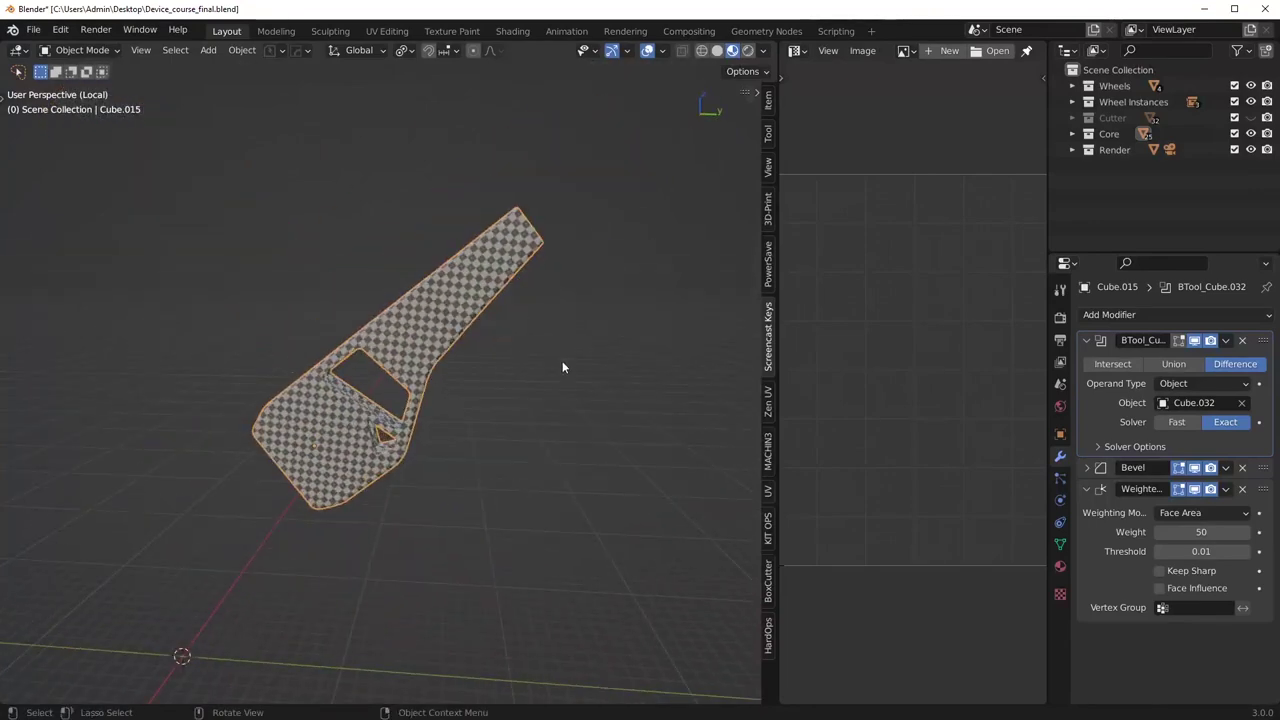
key("KP_Divide")
scroll(562, 364, "down", 2)
key("h")
middle_click_drag(575, 390, 474, 386)
Select the round joint cylinder and isolate it in local view.
left_click(448, 295)
scroll(448, 297, "down", 4)
key("KP_Divide")
key("Tab")
left_click(466, 484)
left_click(230, 55)
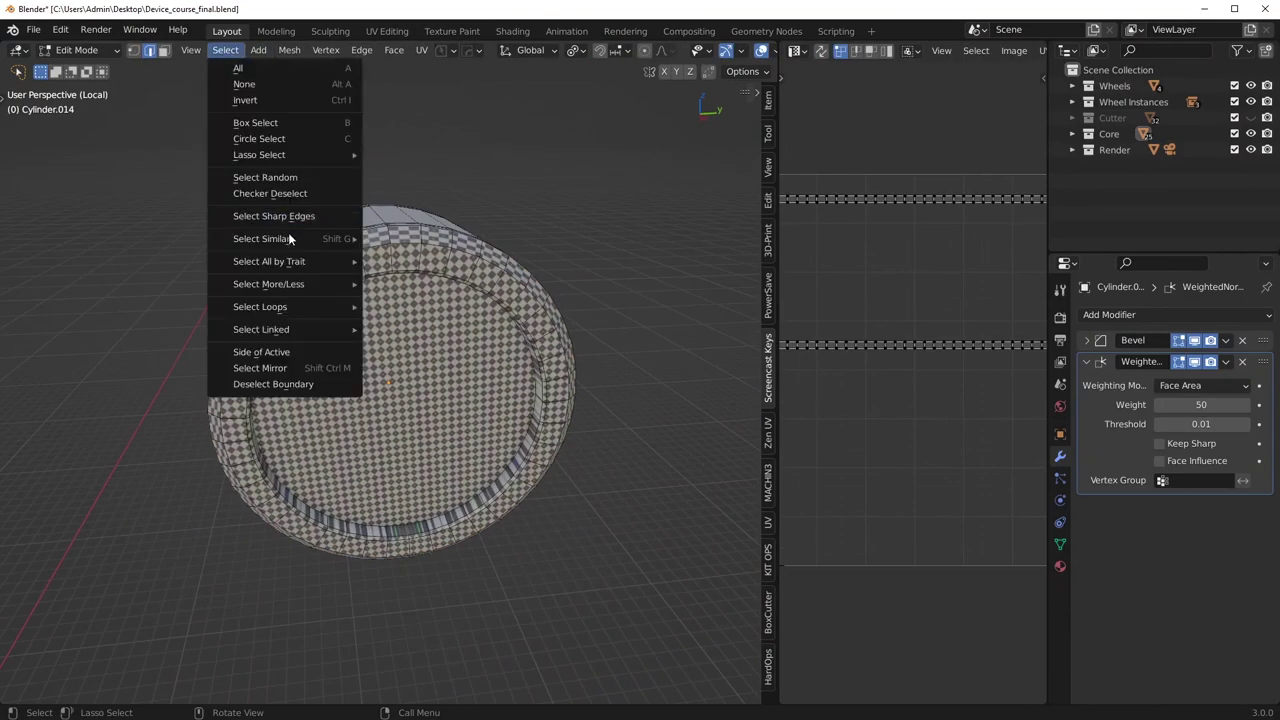
key("Tab")
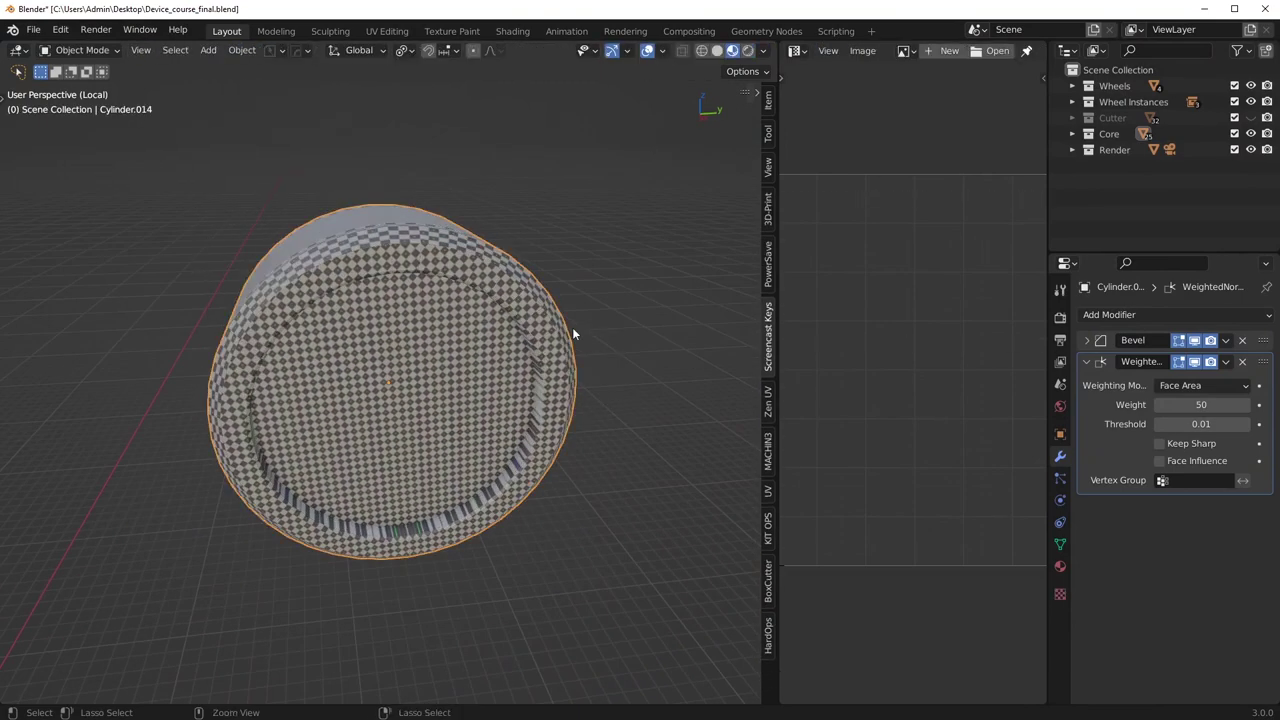
Set the HardOps sharpening defaults to mark Seam and Sharp, with Crease and Bweight off.
key("ctrl+grave")
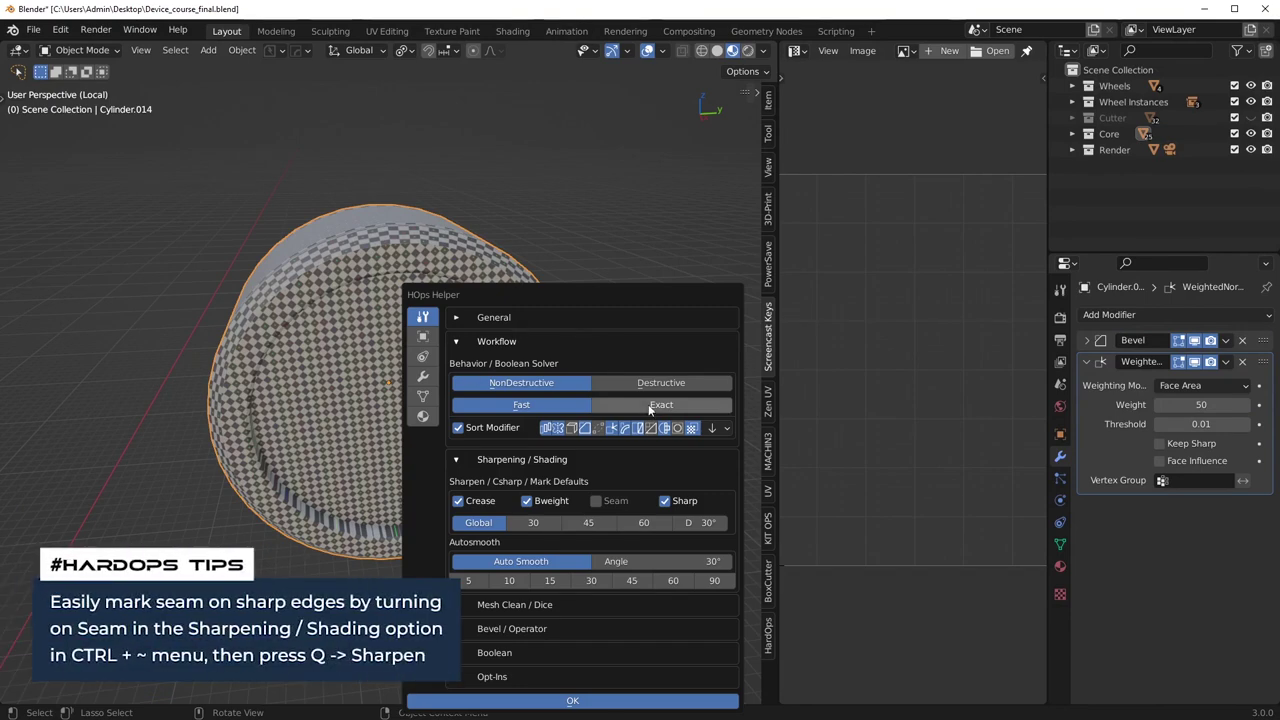
left_click(389, 354)
key("ctrl+grave")
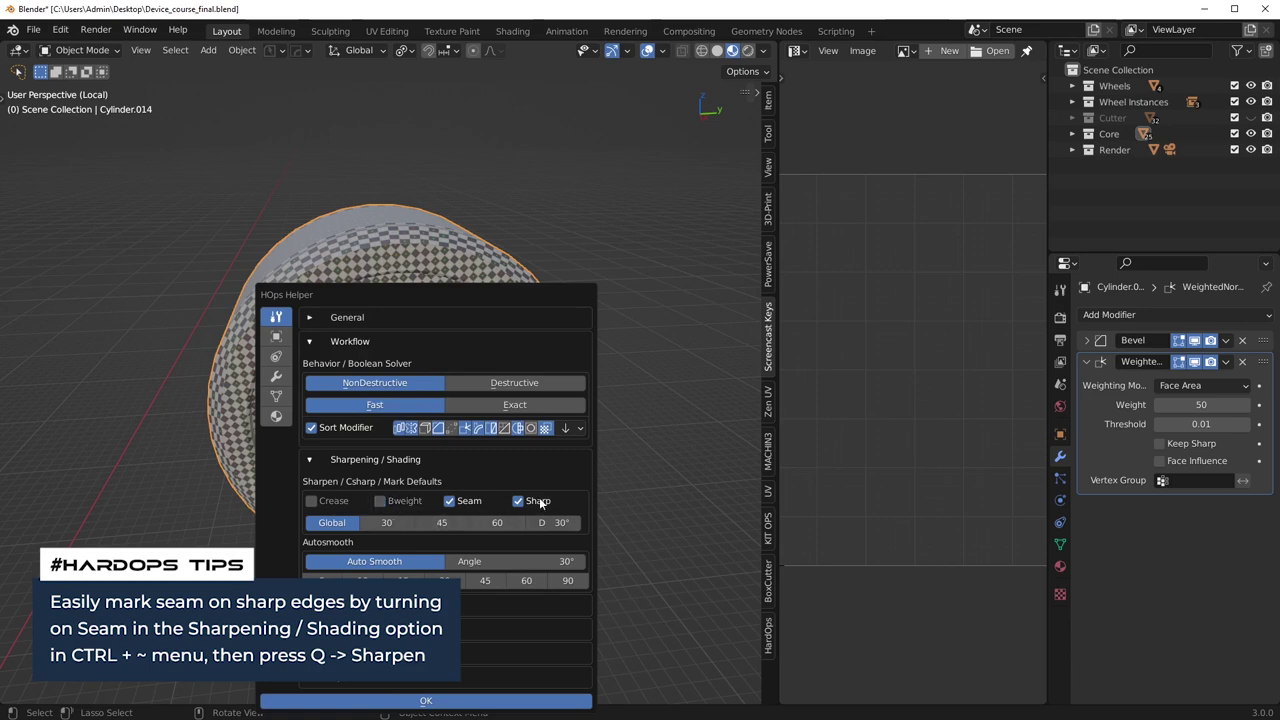
key("Escape")
Sharpen the joint cylinder with HardOps to mark its seams and unwrap the whole mesh.
key("q")
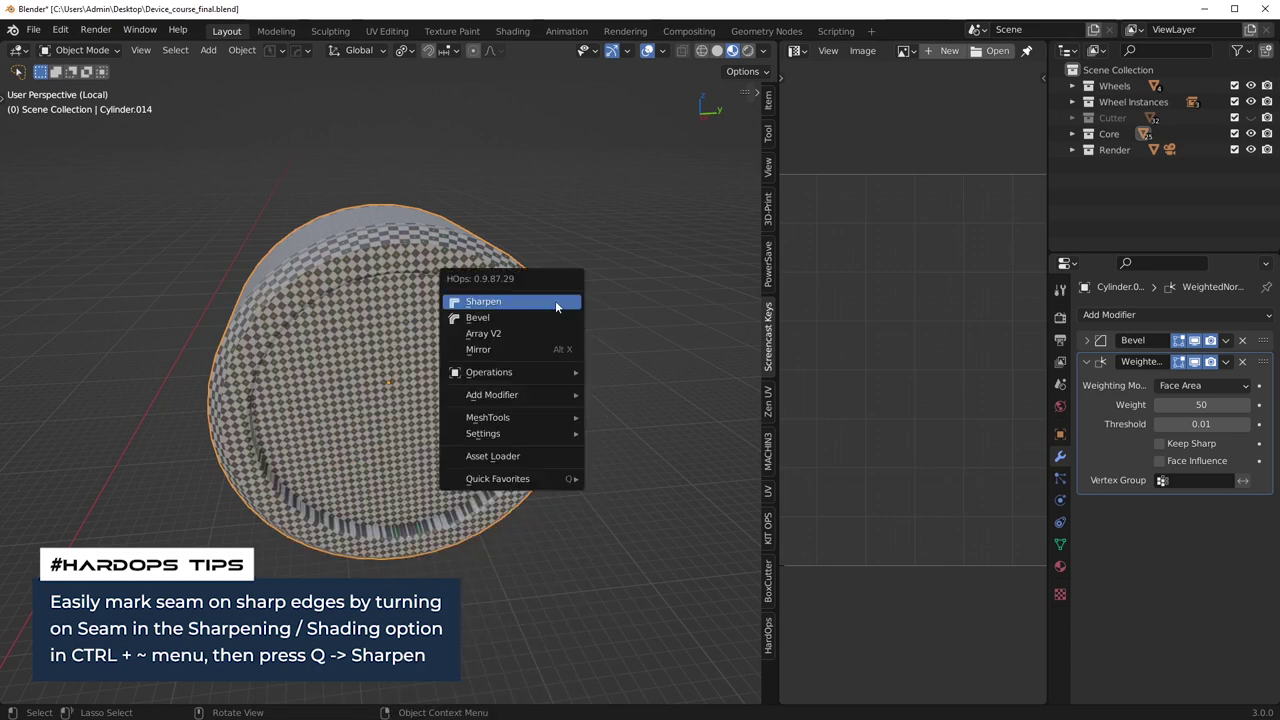
left_click(556, 307)
key("Tab")
middle_click_drag(418, 360, 490, 332)
key("a")
key("u")
left_click(437, 338)
Select the surplus rim loops on the cylinder and clear their seams.
scroll(328, 383, "up", 1)
key("alt+a")
middle_click_drag(328, 383, 321, 431)
left_click(423, 380, "alt+shift")
right_click(404, 431)
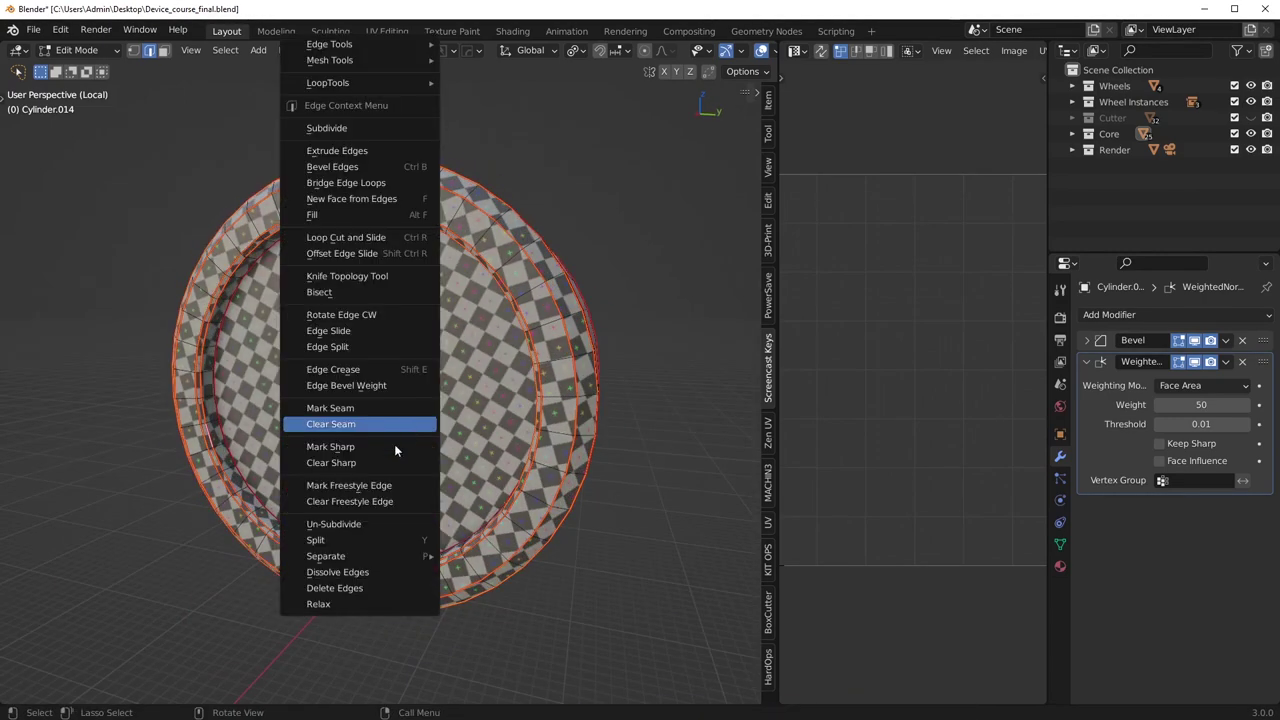
left_click(384, 428)
Select the edge loop running across the cylinder's side and end rings and mark it as a seam.
scroll(384, 428, "down", 2)
middle_click_drag(384, 428, 262, 420)
key("alt+x")
middle_click_drag(420, 405, 433, 443)
left_click(401, 464, "alt")
scroll(518, 490, "up", 2)
right_click(541, 498)
left_click(541, 490)
Select the whole cylinder and unwrap it again with the Angle Based method.
middle_click_drag(530, 400, 453, 529)
key("a")
key("u")
left_click(531, 483)
key("alt+a")
key("a")
key("u")
left_click(458, 490)
left_click(151, 635)
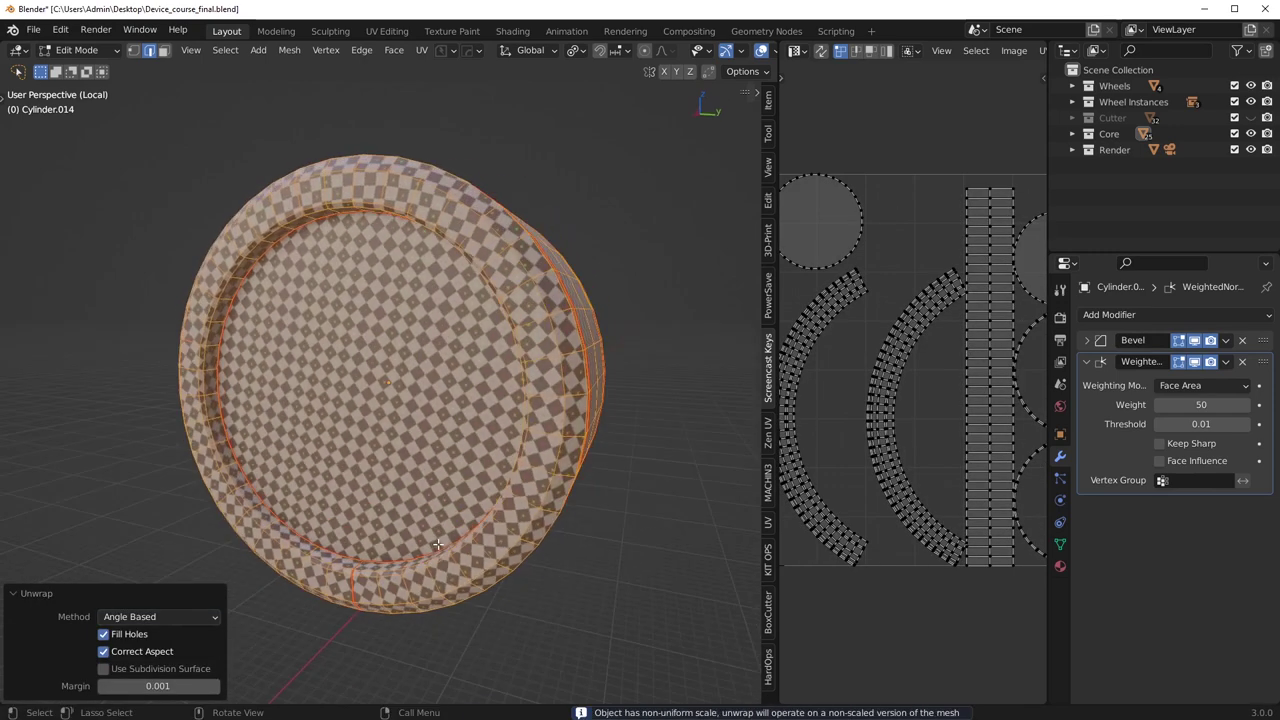
Examine the cylinder's checker texture from several sides and compare it with its UV islands.
key("Tab")
middle_click_drag(491, 354, 406, 397)
scroll(406, 397, "down", 3)
key("Tab")
scroll(923, 390, "down", 4)
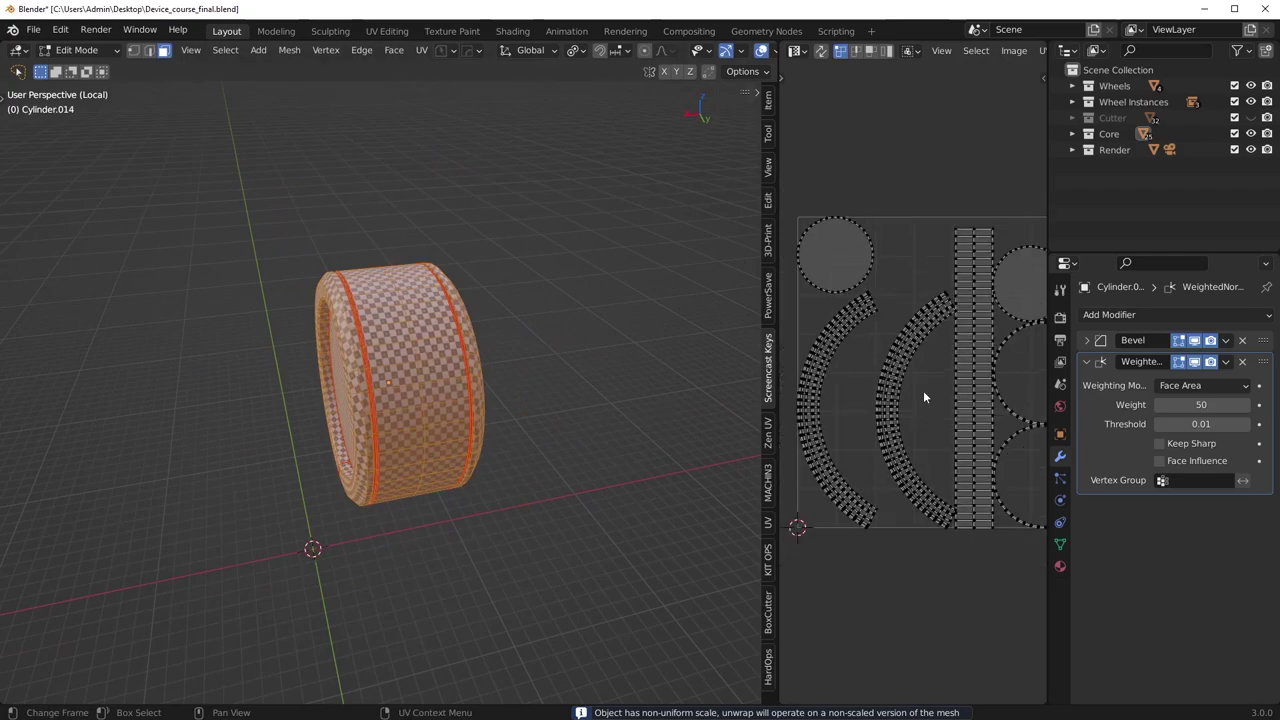
scroll(924, 393, "up", 6)
key("Tab")
middle_click_drag(530, 325, 236, 440)
key("Tab")
scroll(491, 399, "up", 4)
scroll(957, 457, "down", 5)
key("Tab")
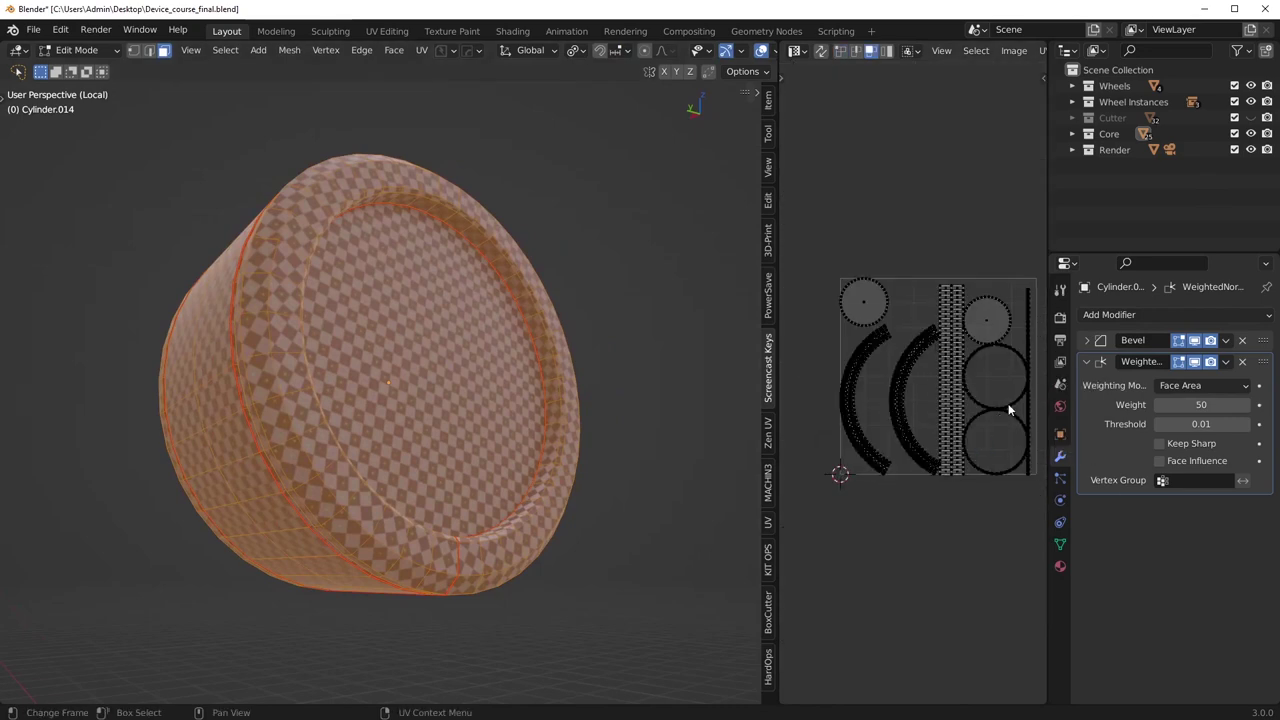
left_click(586, 374)
middle_click_drag(262, 438, 491, 335)
scroll(331, 460, "up", 3)
scroll(494, 331, "up", 2)
middle_click_drag(997, 397, 945, 405)
scroll(876, 398, "up", 5)
scroll(904, 390, "down", 4)
scroll(534, 374, "down", 8)
middle_click_drag(534, 374, 486, 423)
Return to Object Mode and leave the cylinder's isolated view.
key("Tab")
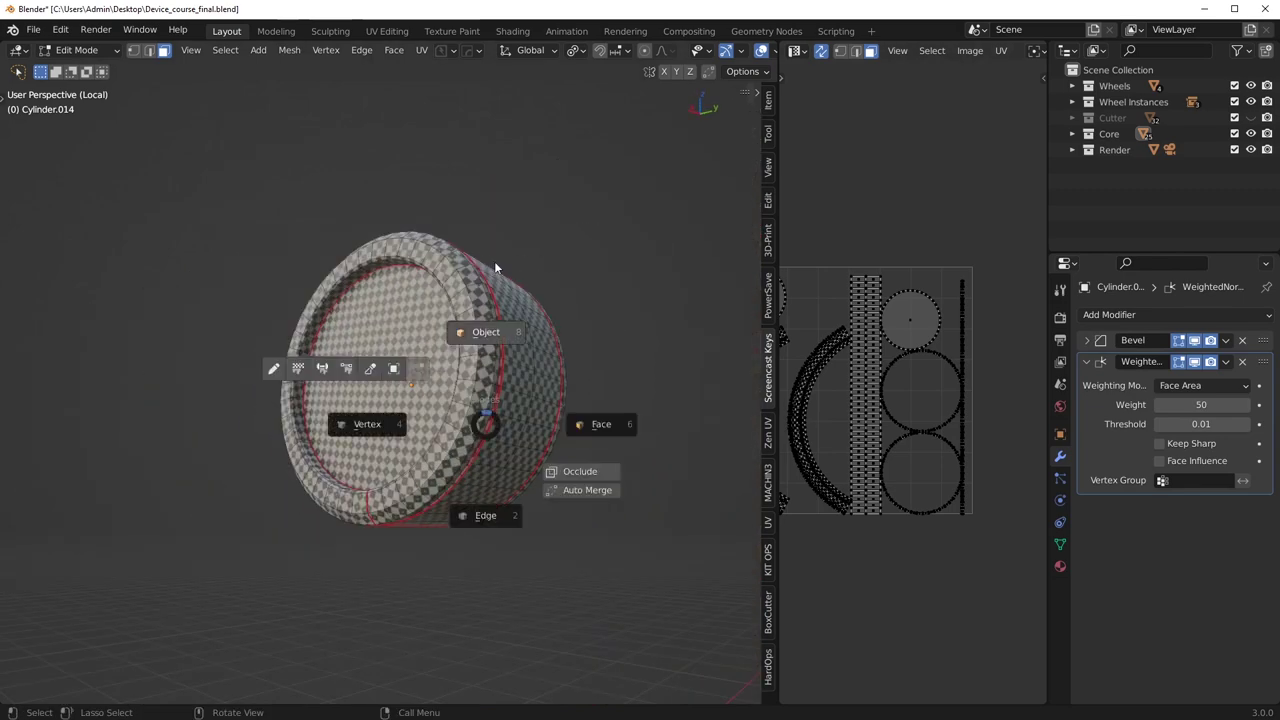
left_click(494, 265)
key("slash")
left_click(537, 300)
scroll(545, 320, "up", 4)
middle_click_drag(551, 338, 492, 379, "shift")
scroll(450, 350, "up", 2)
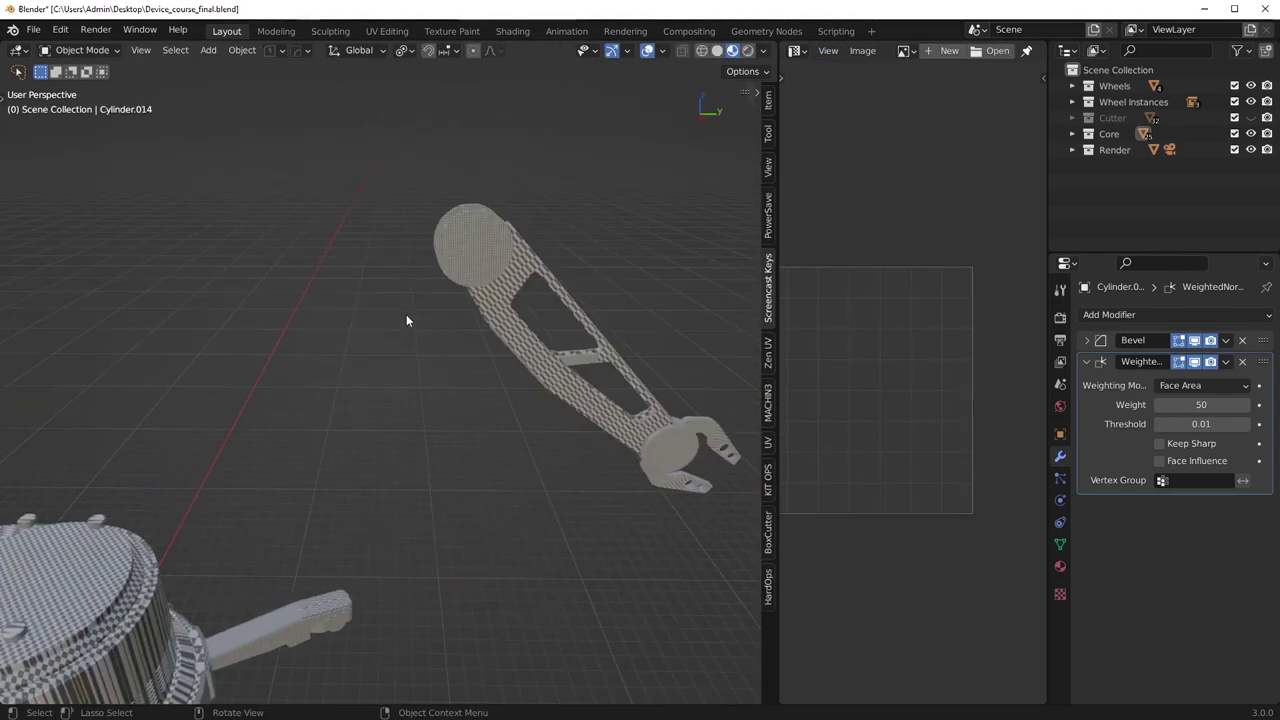
Select the round disc at the forearm's upper end and Sharpen it with HardOps to mark its seams.
left_click(468, 245)
middle_click_drag(468, 245, 375, 380, "shift")
scroll(388, 382, "up", 8)
key("Tab")
left_click(389, 453)
middle_click_drag(391, 458, 428, 452)
key("alt+a")
left_click(229, 55)
key("Tab")
left_click(484, 230)
scroll(527, 236, "down", 5)
key("q")
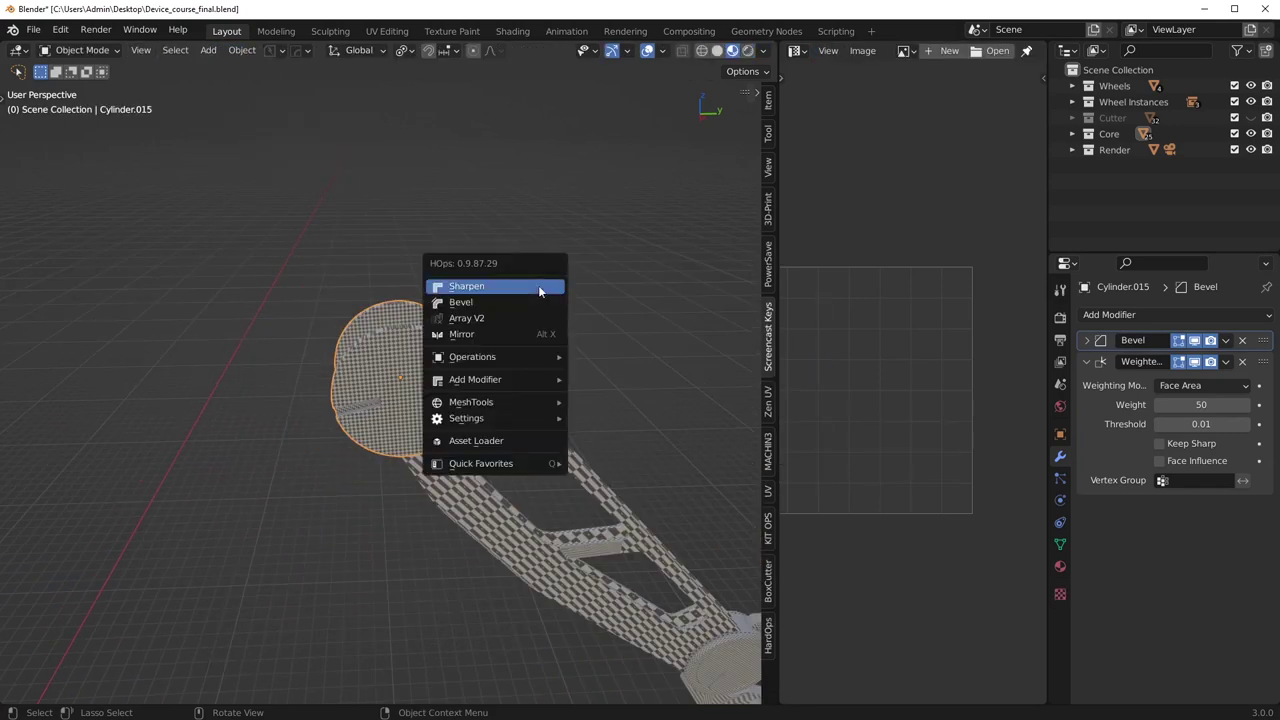
left_click(540, 289)
Unwrap the whole disc with the Angle Based method.
key("Tab")
left_click(510, 474)
scroll(509, 392, "up", 2)
key("u")
left_click(543, 358)
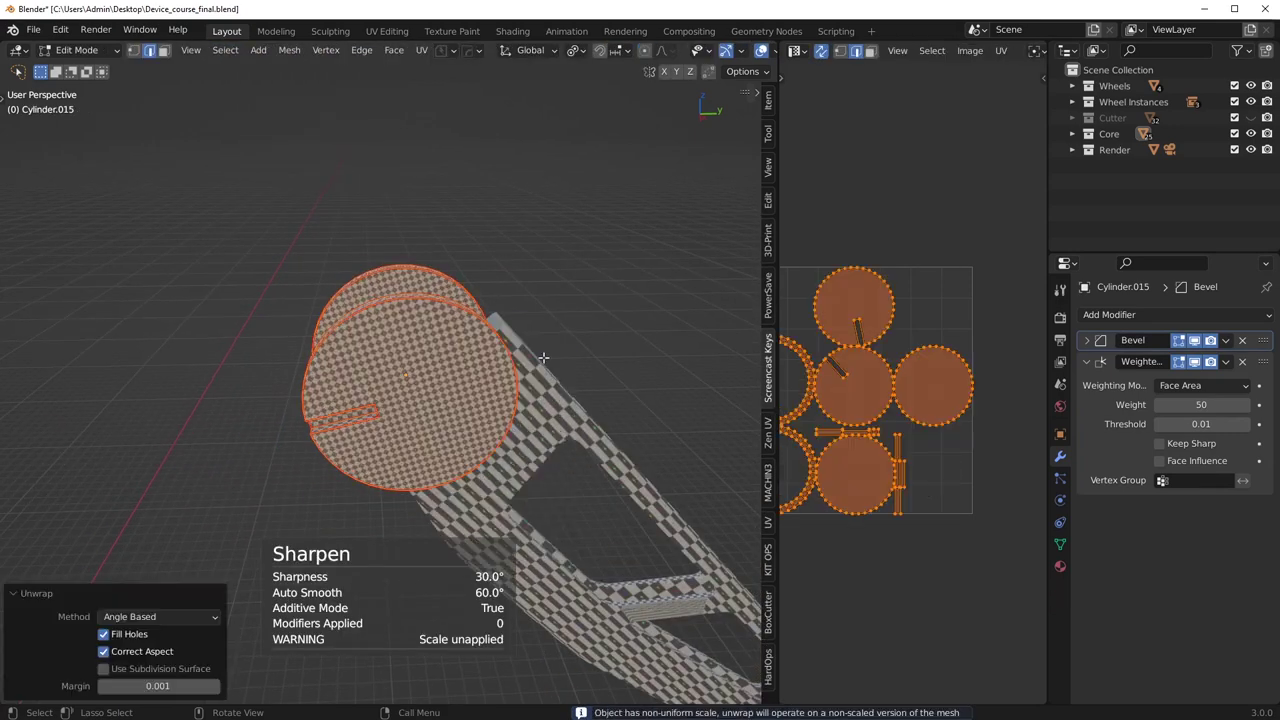
middle_click_drag(512, 497, 570, 412)
Return to Object Mode and hide the unwrapped disc.
key("Tab")
left_click(566, 251)
middle_click_drag(566, 251, 471, 346)
key("h")
Sharpen the forearm with the two cutouts using HardOps and unwrap the whole part with the Angle Based method.
key("Tab")
key("a")
middle_click_drag(620, 448, 470, 370, "shift")
key("Tab")
key("q")
left_click(503, 278)
key("Tab")
key("u")
left_click(513, 338)
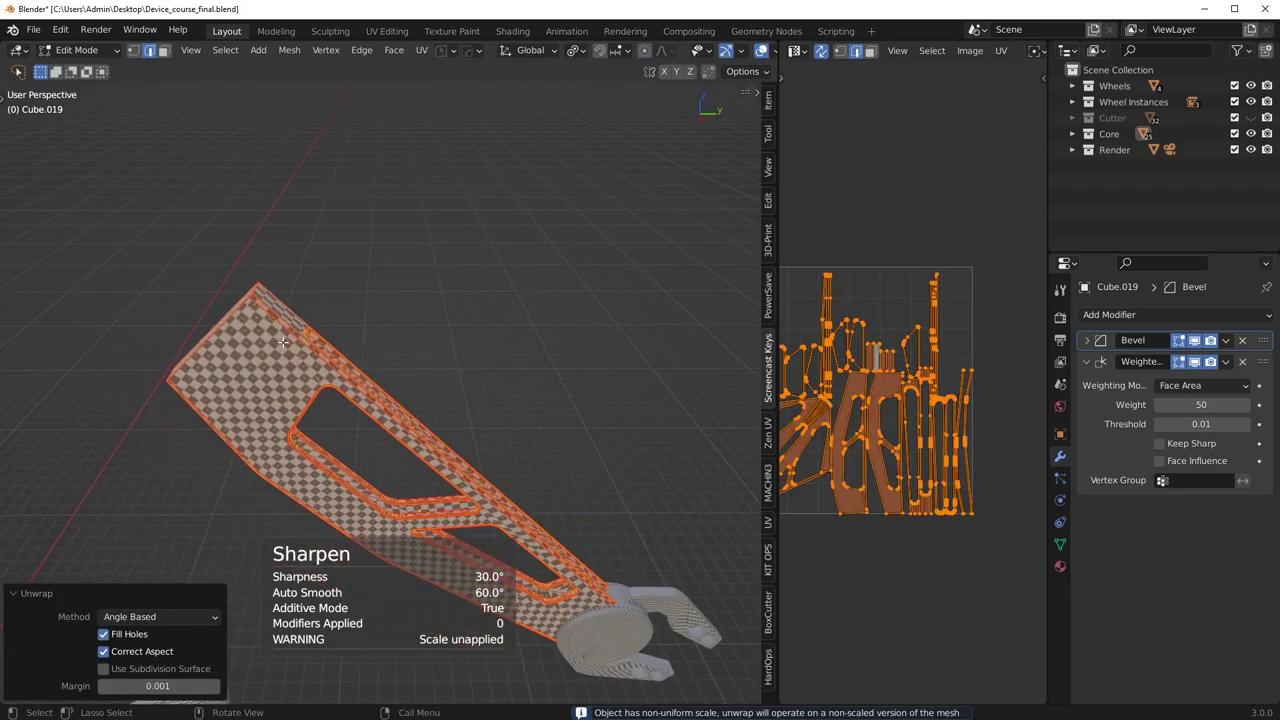
Dissolve the stray edge at the forearm's upper end, view it from the right side and switch to solid shading.
left_click(279, 338)
key("KP_Decimal")
scroll(260, 329, "down", 3)
middle_click_drag(262, 330, 469, 417)
key("ctrl+x")
key("KP_3")
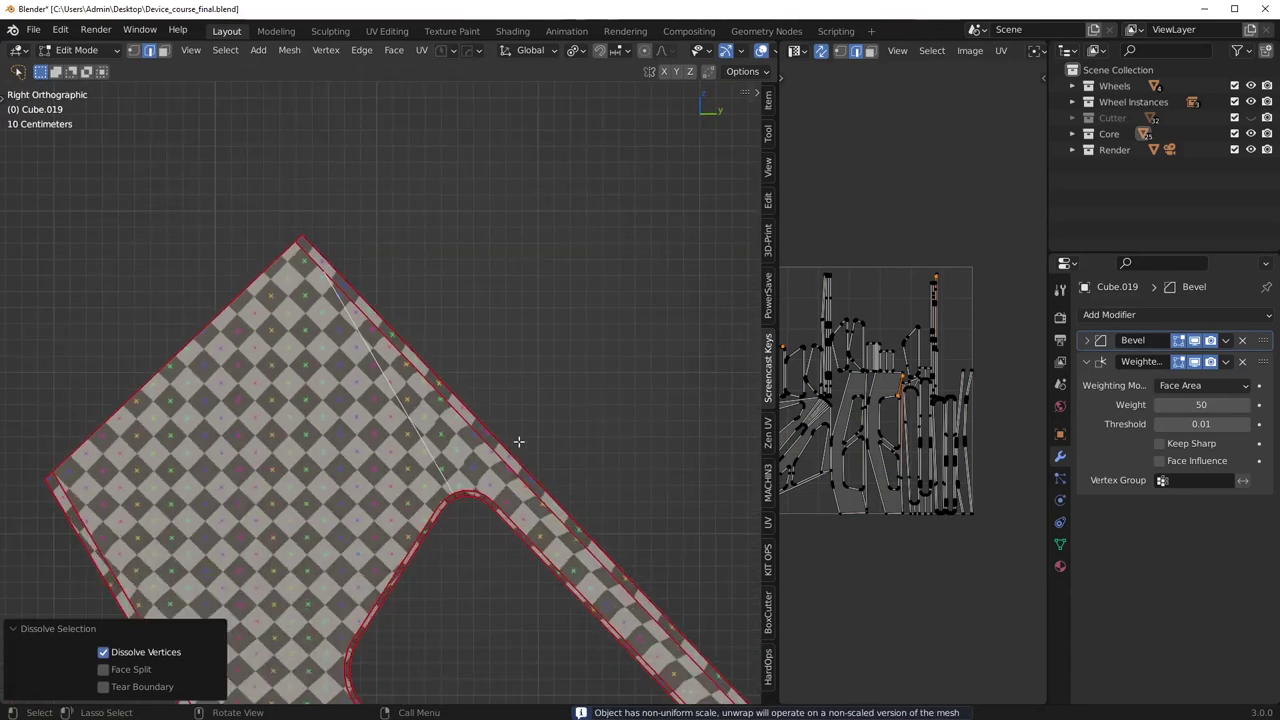
scroll(541, 456, "down", 3)
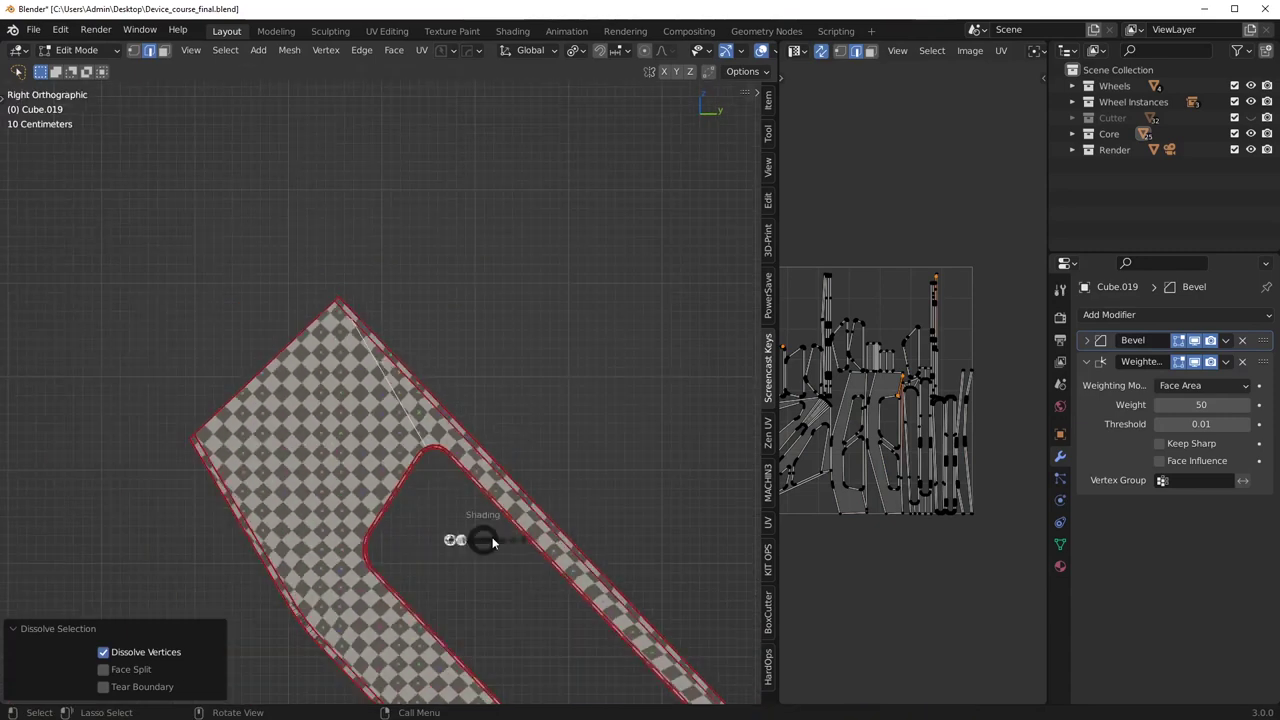
left_click(545, 548)
left_click_drag(560, 600, 442, 354, "shift")
scroll(445, 380, "down", 3)
key("alt+a")
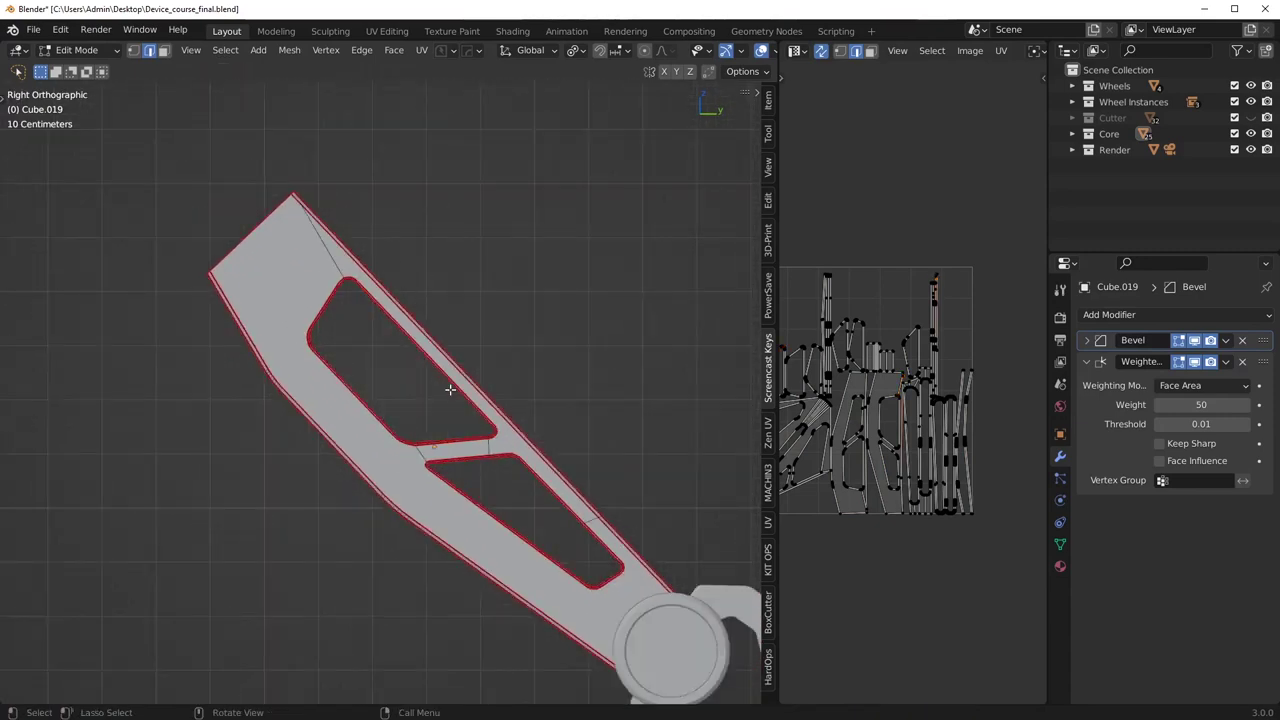
Return to Object Mode and set up BoxCutter with the Ngon shape in Knife mode.
middle_click_drag(422, 365, 324, 241, "shift")
middle_click_drag(453, 405, 529, 482, "shift")
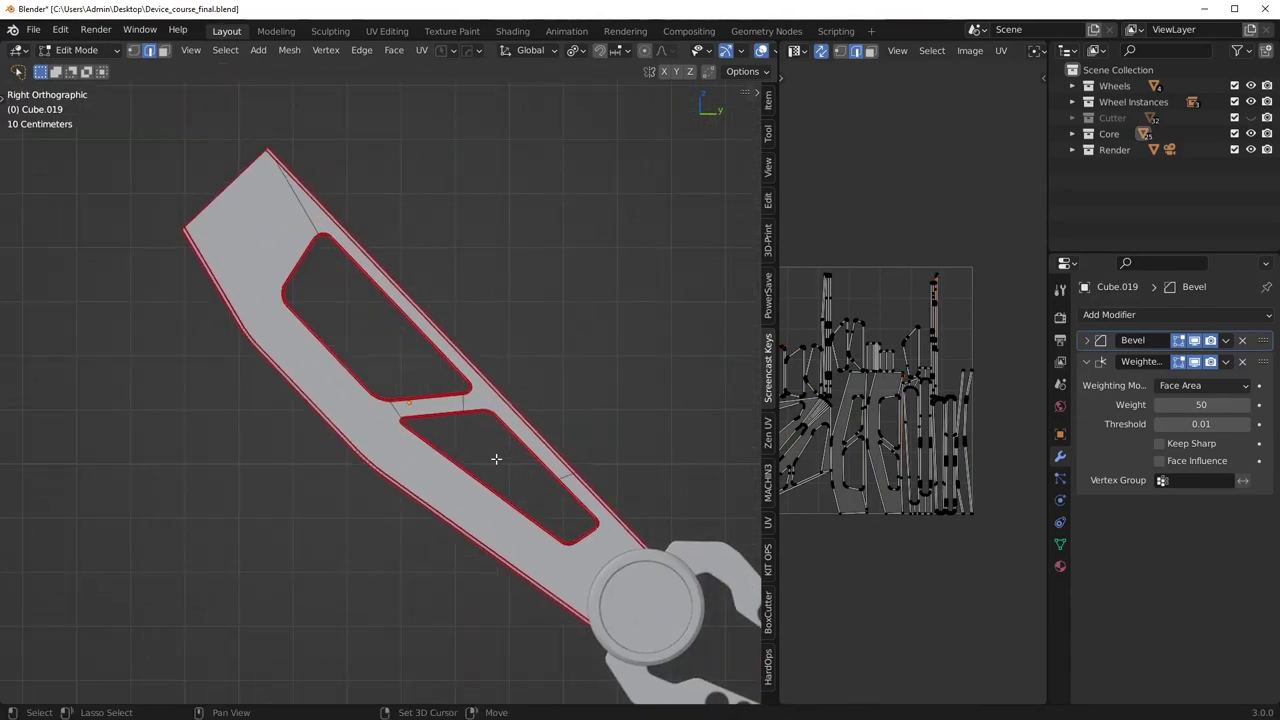
middle_click_drag(441, 441, 457, 466, "shift")
scroll(460, 454, "up", 1)
key("Escape")
scroll(304, 266, "up", 2)
middle_click_drag(314, 270, 432, 421, "shift")
scroll(443, 434, "up", 1)
scroll(448, 436, "down", 3)
middle_click_drag(568, 564, 388, 365, "shift")
scroll(388, 365, "down", 1)
scroll(532, 380, "down", 2)
key("Tab")
key("alt+w")
key("ctrl+d")
left_click(369, 275)
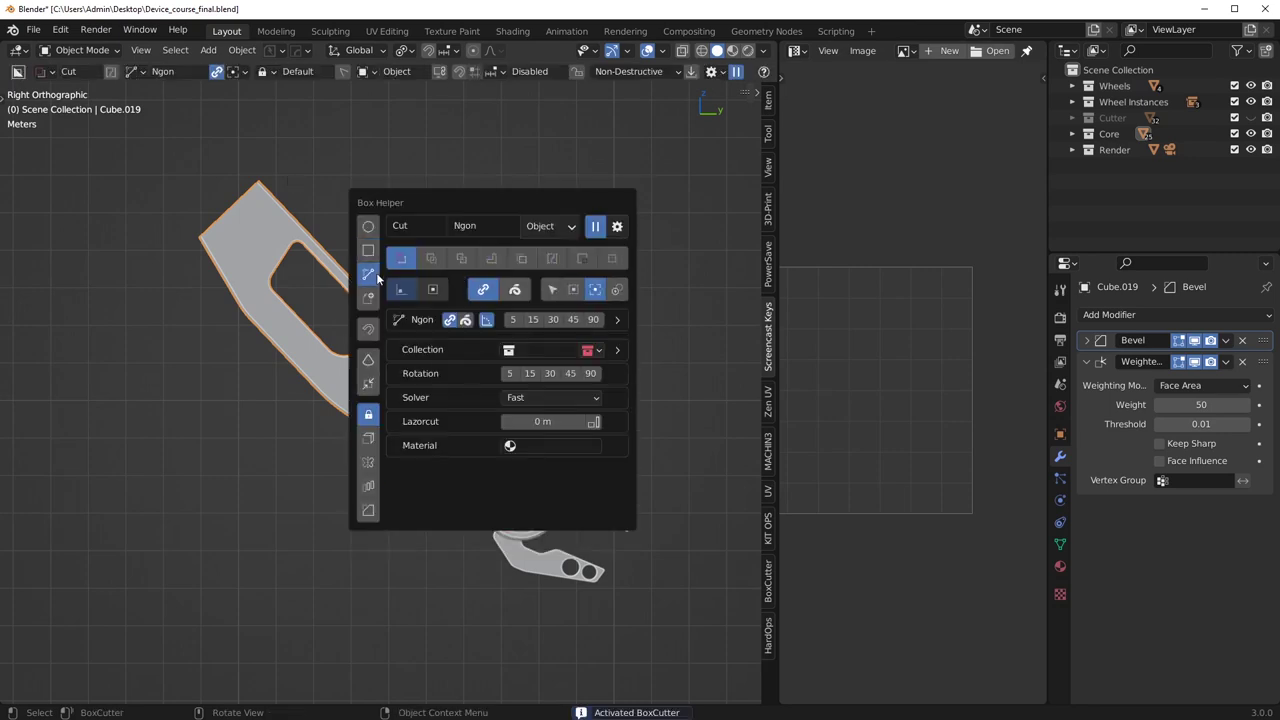
left_click(556, 259)
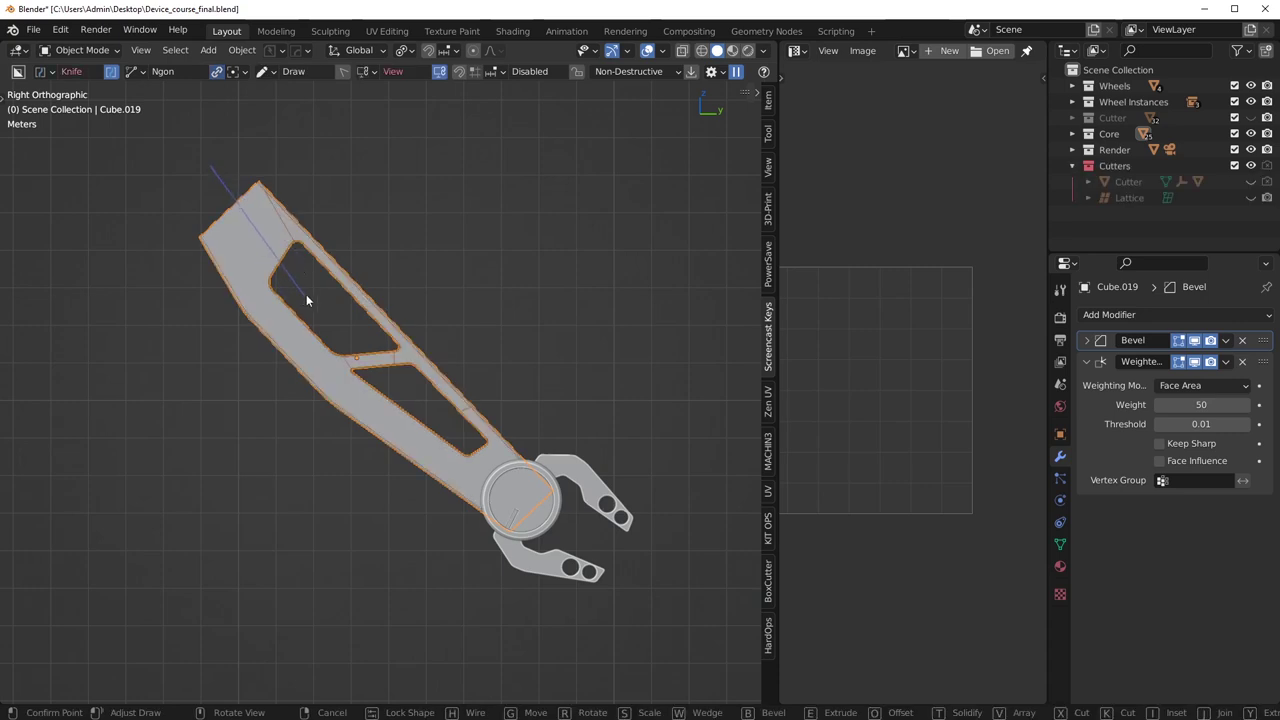
Draw an ngon knife cut lengthwise through both forearm cutouts, apply it and enter Edit Mode.
left_click(306, 294)
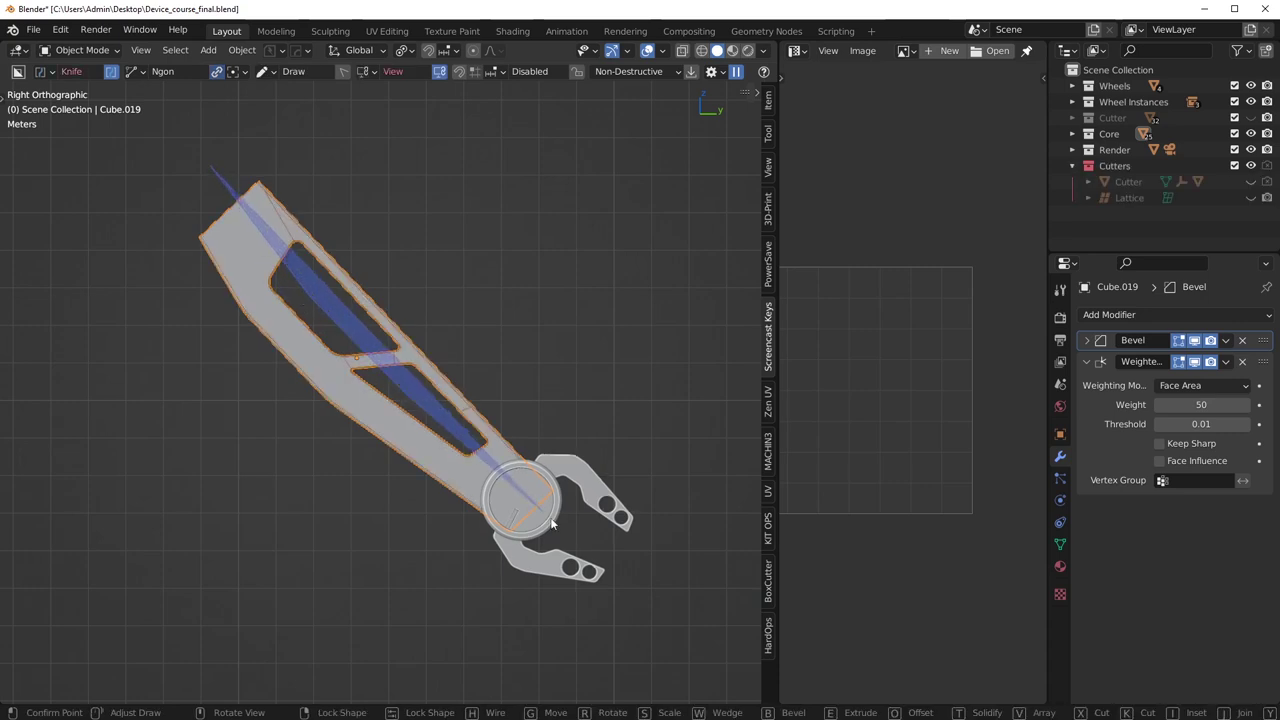
left_click(587, 541)
left_click(657, 456)
key("space")
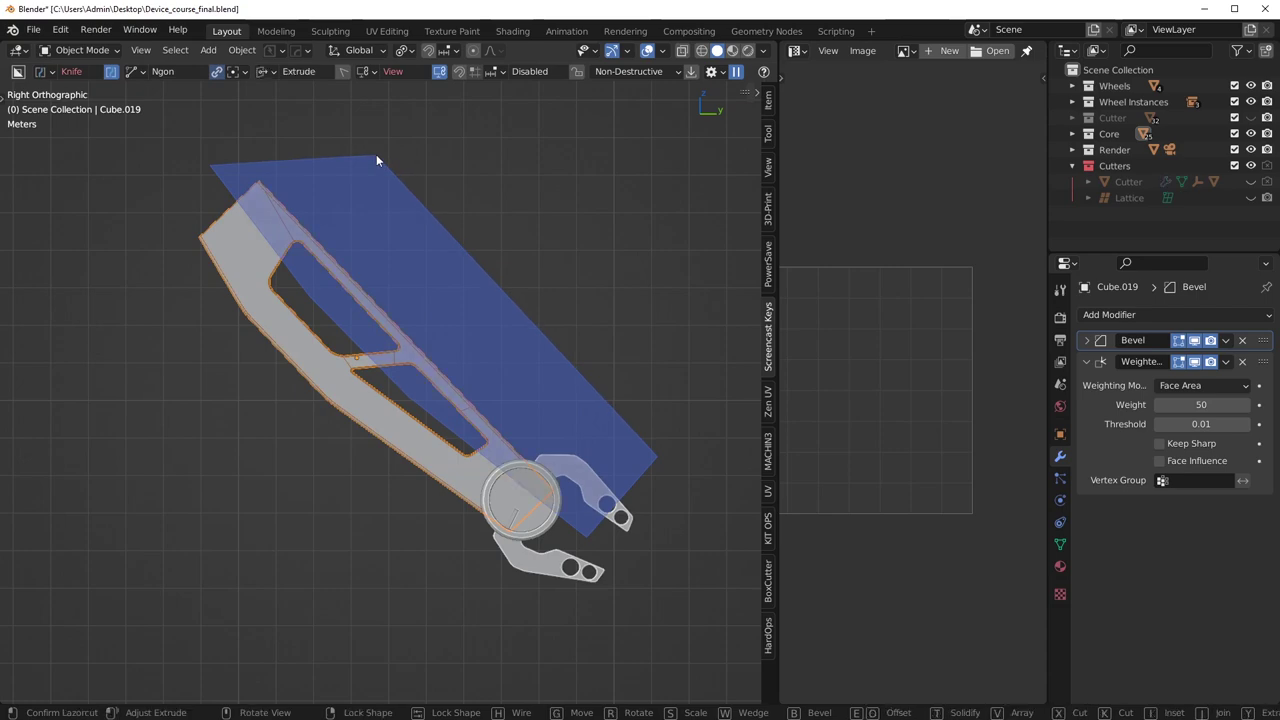
key("Tab")
middle_click_drag(363, 324, 361, 331)
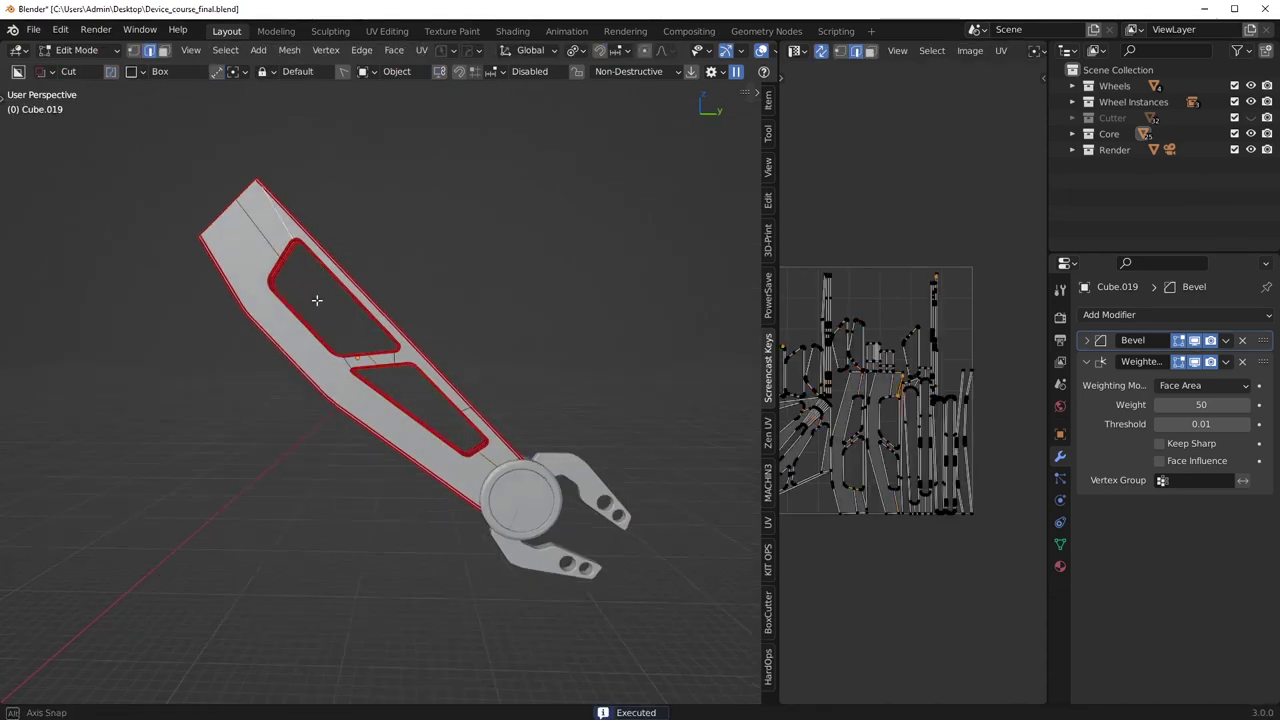
middle_click_drag(324, 295, 316, 298)
Dissolve the old connecting edges at the forearm's upper end and between the two cutouts.
scroll(316, 298, "up", 2)
key("KP_Decimal")
scroll(316, 298, "down", 4)
key("ctrl+x")
middle_click_drag(450, 533, 443, 455, "shift")
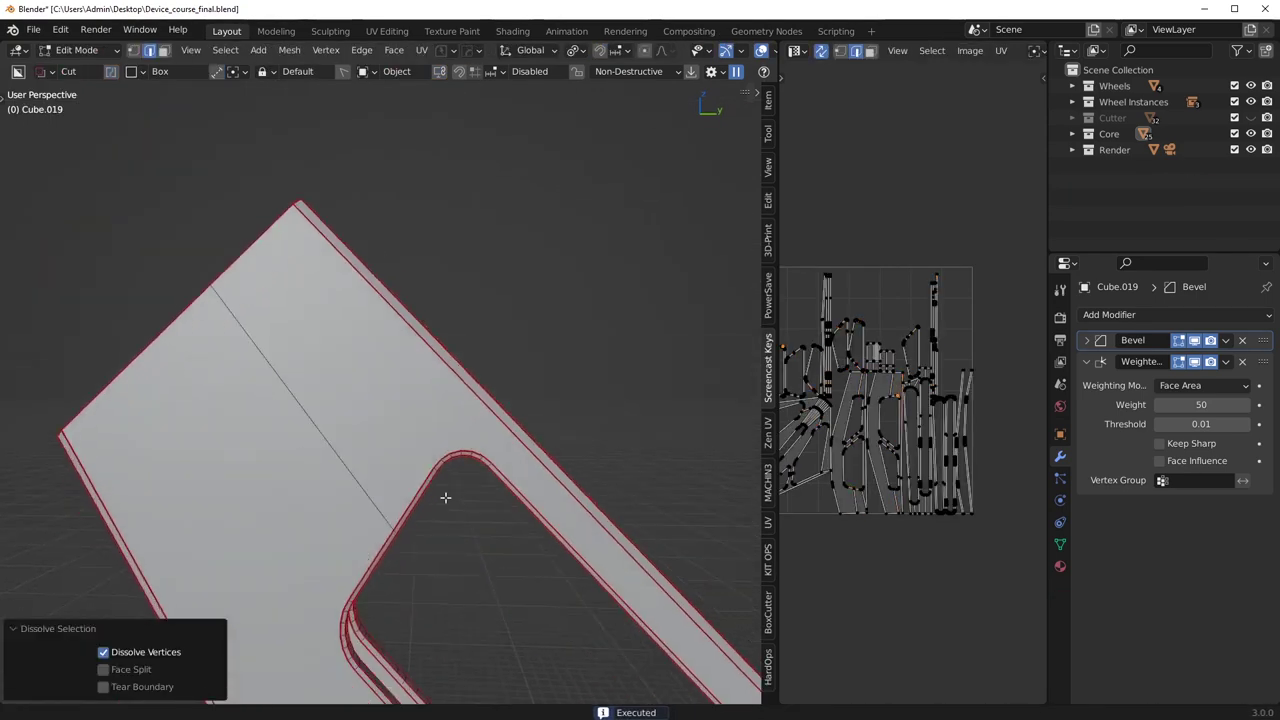
scroll(443, 455, "down", 3)
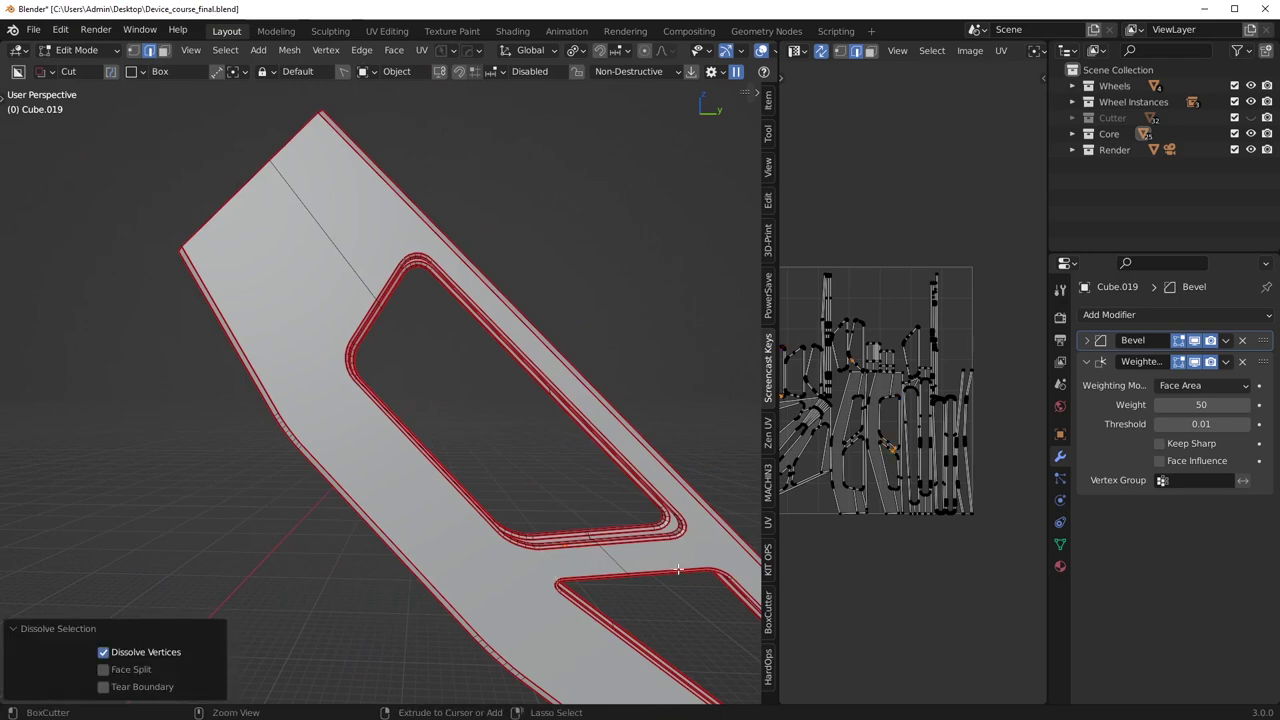
key("ctrl+x")
middle_click_drag(677, 564, 413, 356, "shift")
middle_click_drag(527, 534, 453, 454, "shift")
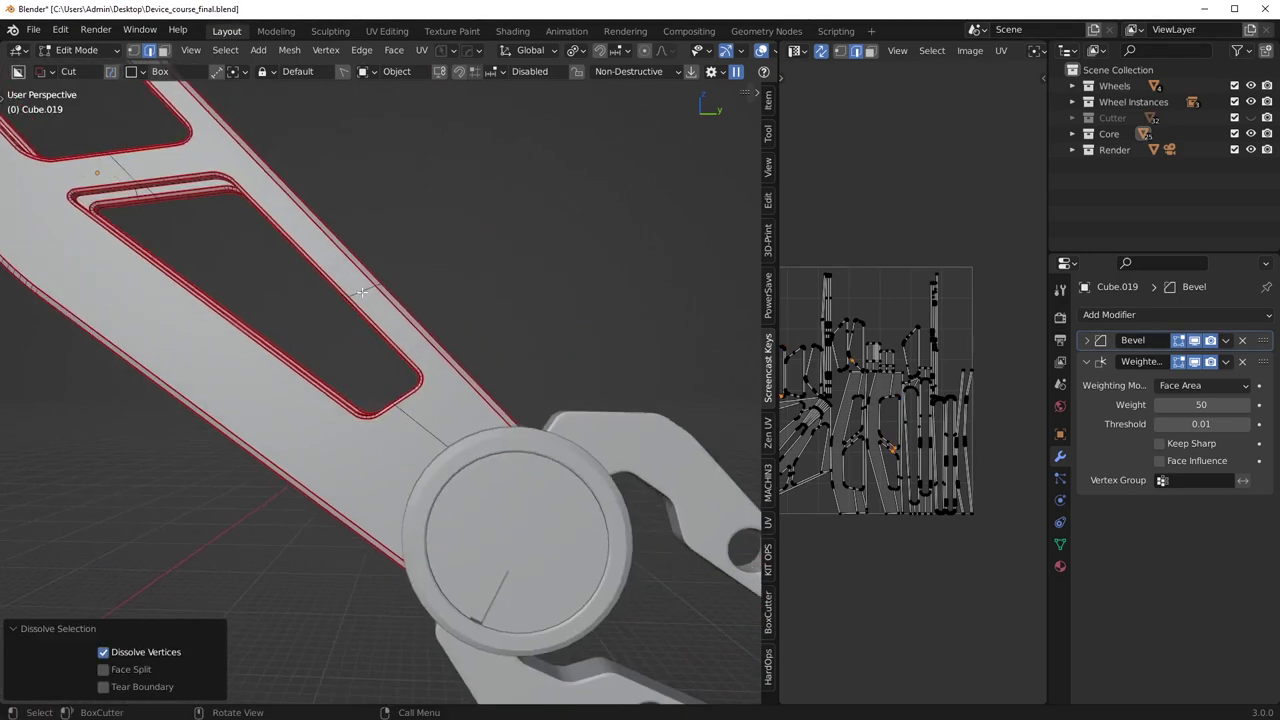
Dissolve the short leftover edges between the lower cutout and the forearm's upper outer edge.
middle_click_drag(456, 289, 390, 322)
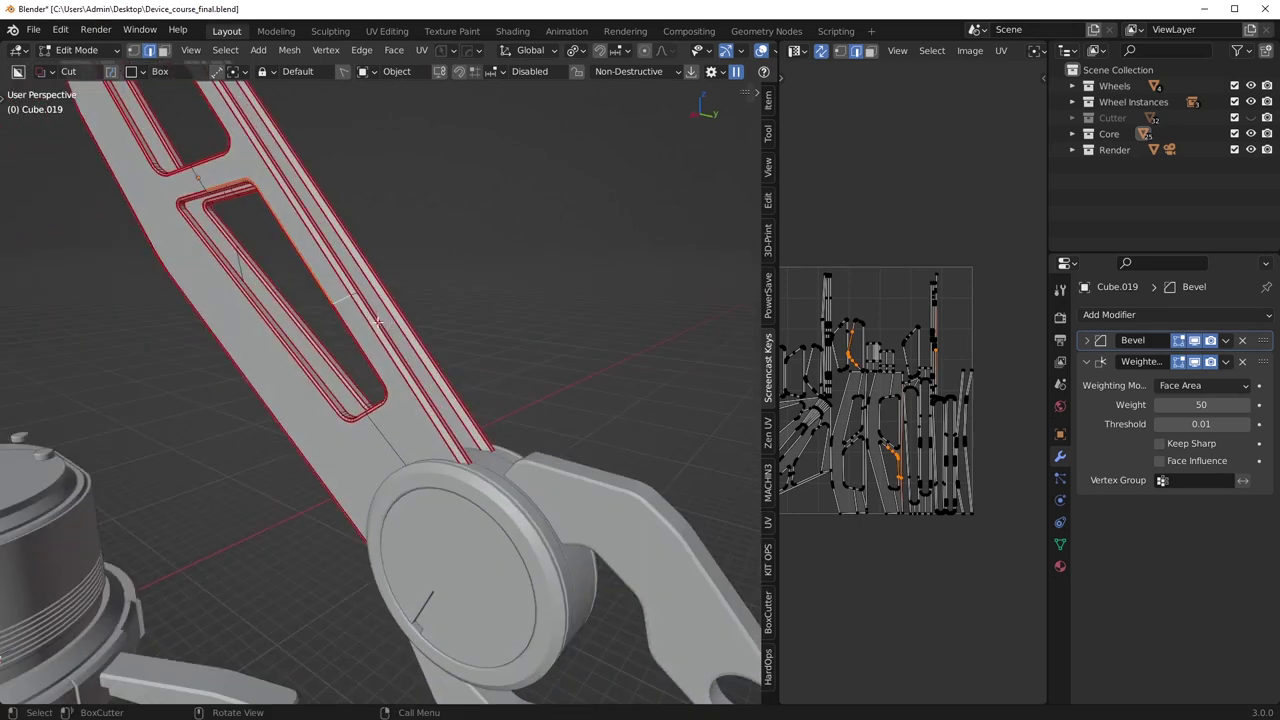
scroll(342, 299, "up", 3)
middle_click_drag(421, 269, 243, 264)
scroll(431, 203, "up", 4)
middle_click_drag(431, 203, 489, 369)
scroll(357, 400, "down", 4)
key("ctrl+x")
scroll(408, 352, "up", 4)
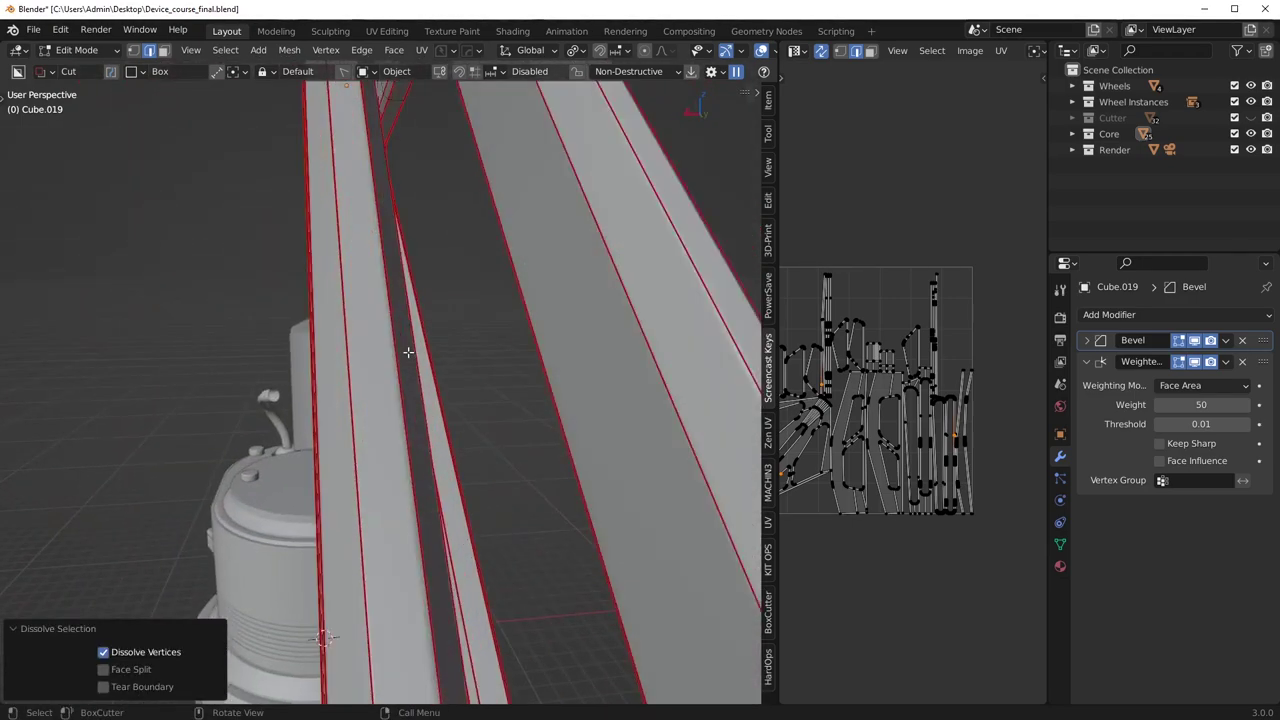
Dissolve the extra edges between the two cutouts on the inner side of the forearm.
middle_click_drag(408, 352, 388, 410)
middle_click_drag(388, 410, 356, 364)
left_click(358, 370, "alt")
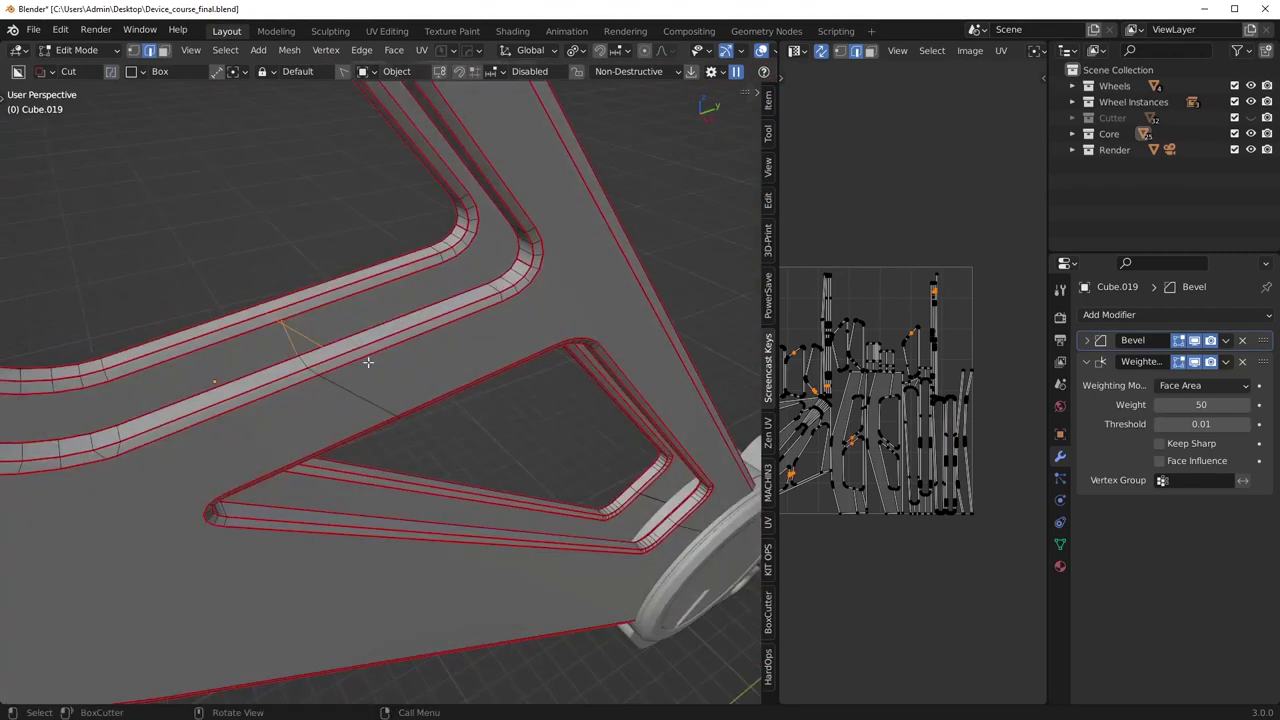
key("ctrl+x")
scroll(378, 364, "down", 3)
scroll(389, 409, "down", 3)
middle_click_drag(389, 409, 493, 234)
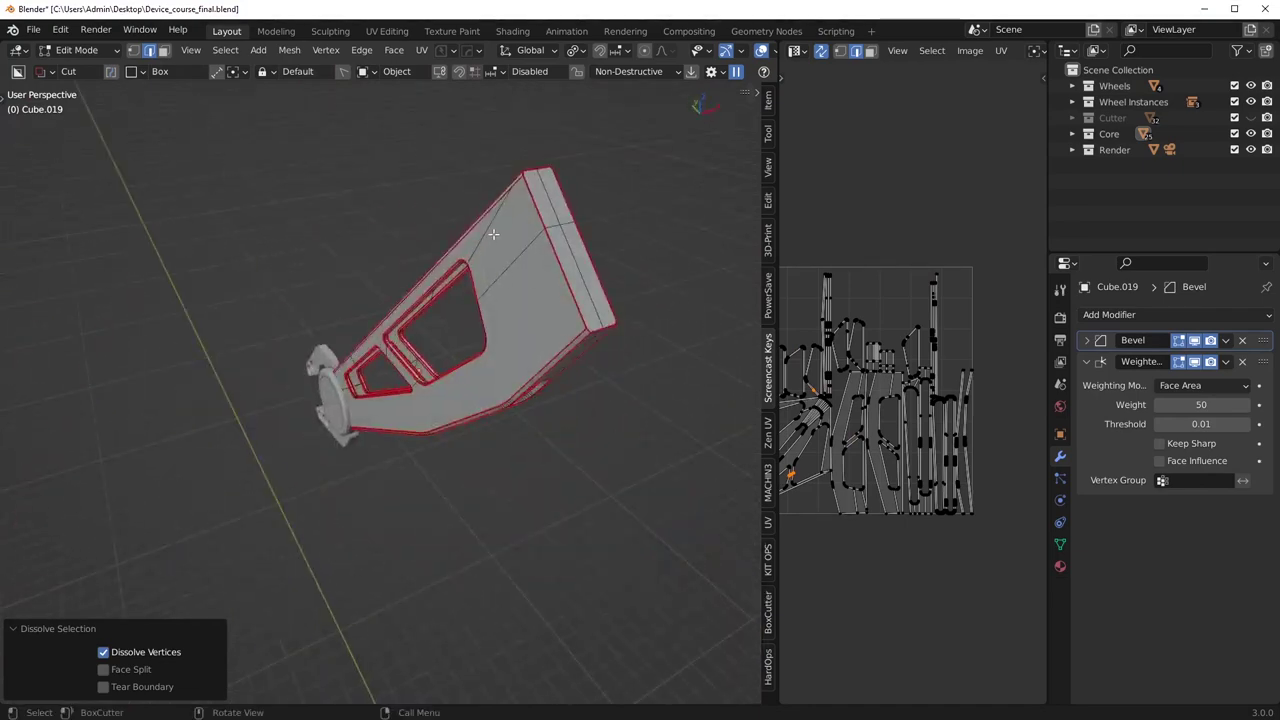
middle_click_drag(351, 271, 300, 180)
key("ctrl+s")
middle_click_drag(480, 410, 590, 510)
key("KP_Divide")
key("KP_Divide")
scroll(545, 500, "down", 5)
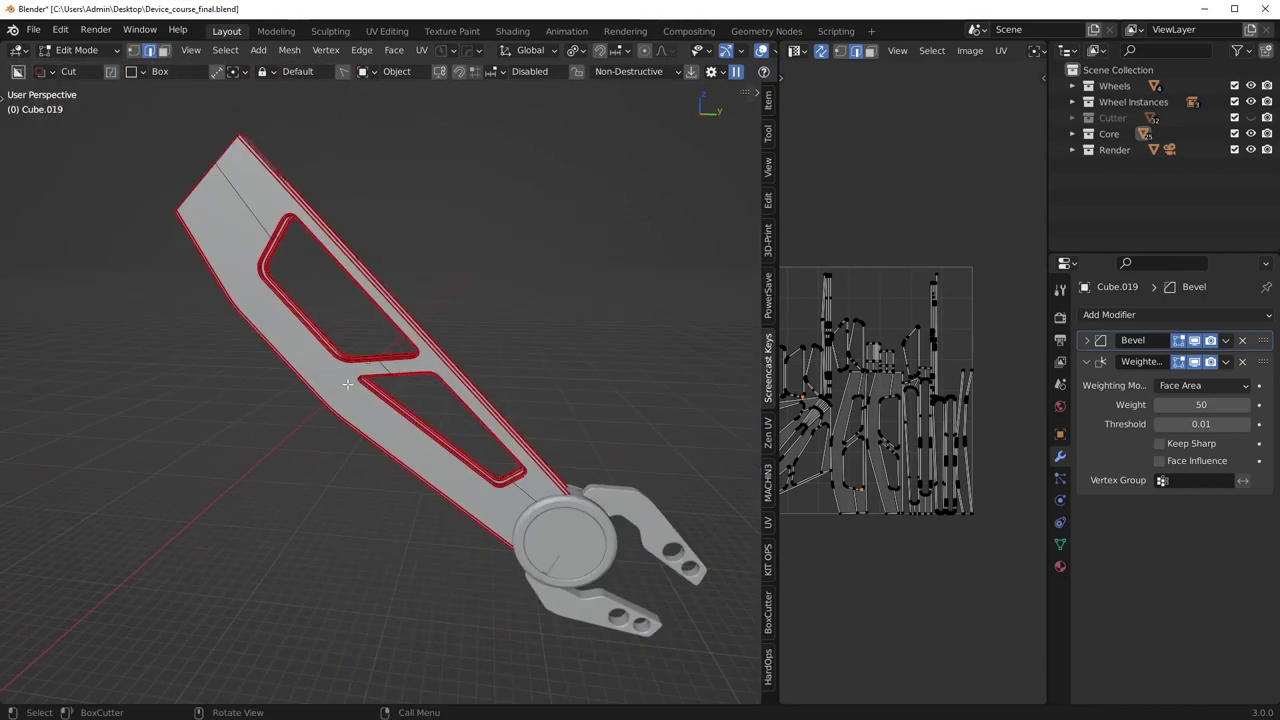
Select the whole forearm mesh and show the checker texture on it.
scroll(470, 400, "up", 1)
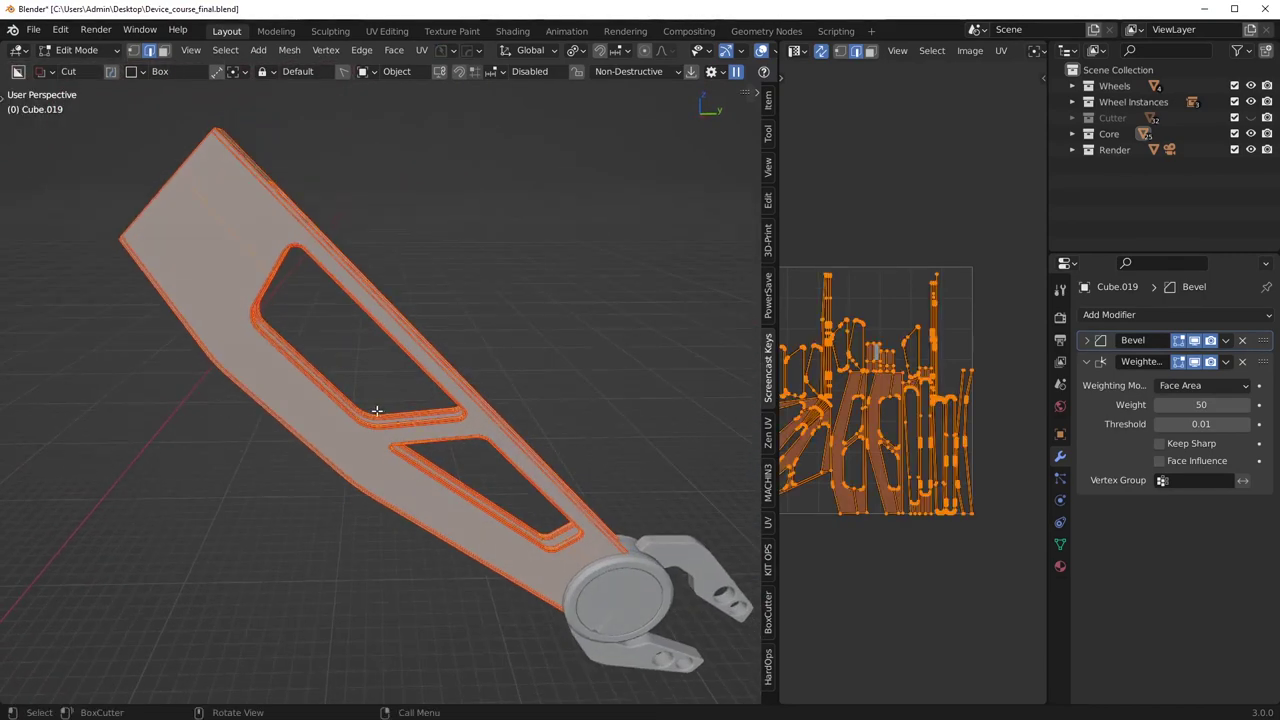
middle_click_drag(377, 414, 480, 371)
scroll(480, 371, "up", 4)
key("shift+t")
Isolate the forearm in local view and clear the seam along its long lower outer edge.
middle_click_drag(372, 350, 472, 333)
left_click(472, 333)
scroll(472, 333, "down", 4)
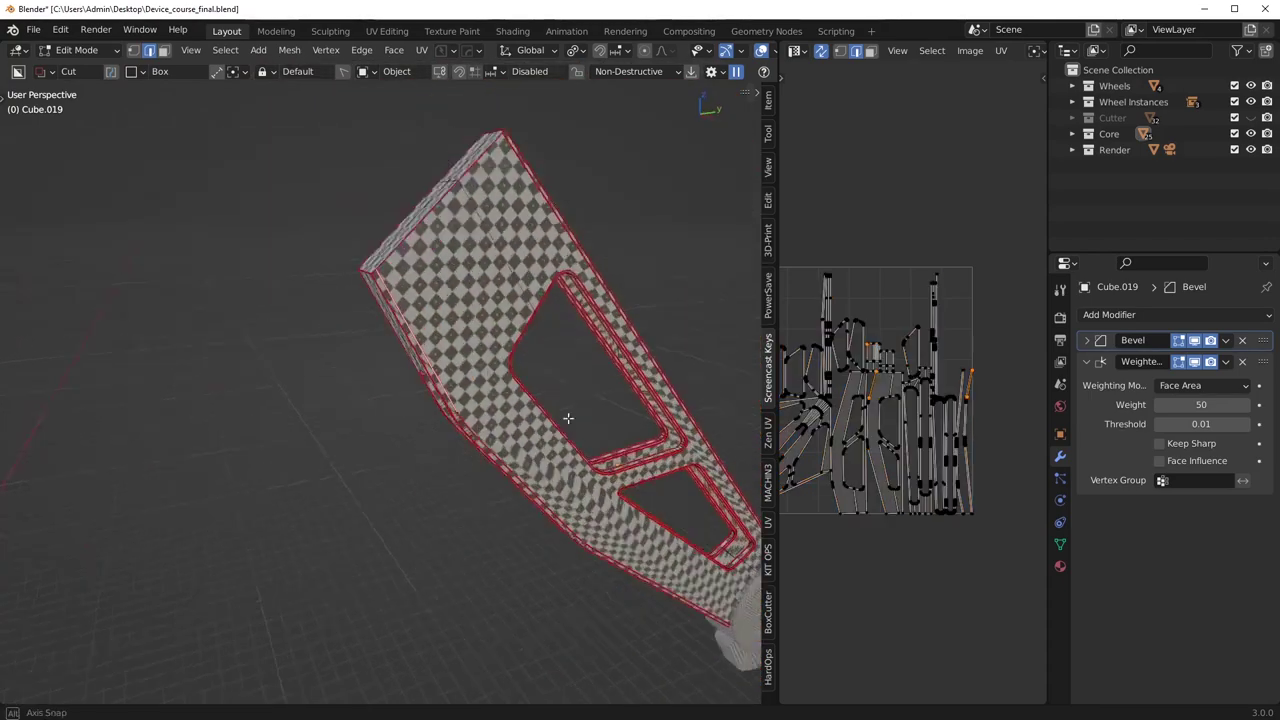
middle_click_drag(586, 443, 555, 400)
scroll(555, 400, "up", 4)
middle_click_drag(555, 400, 330, 325, "shift")
left_click(404, 390, "ctrl")
key("slash")
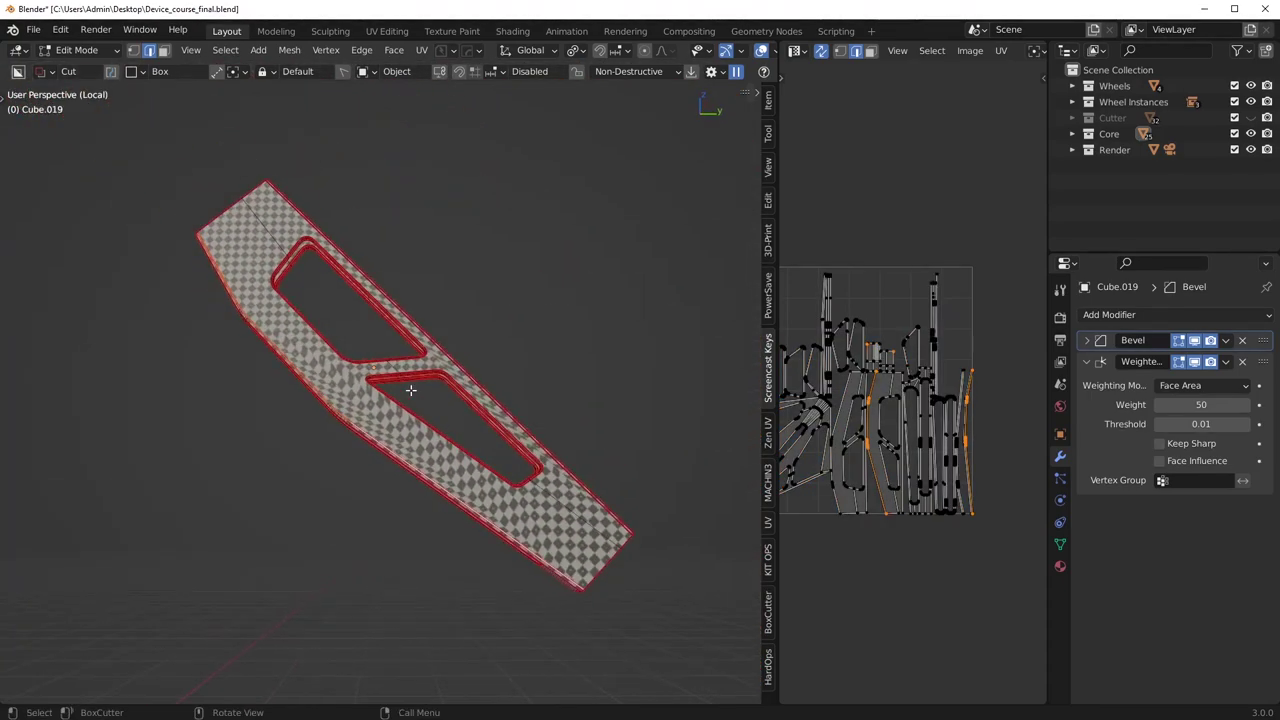
scroll(682, 508, "up", 1)
middle_click_drag(663, 530, 542, 404)
right_click(576, 412)
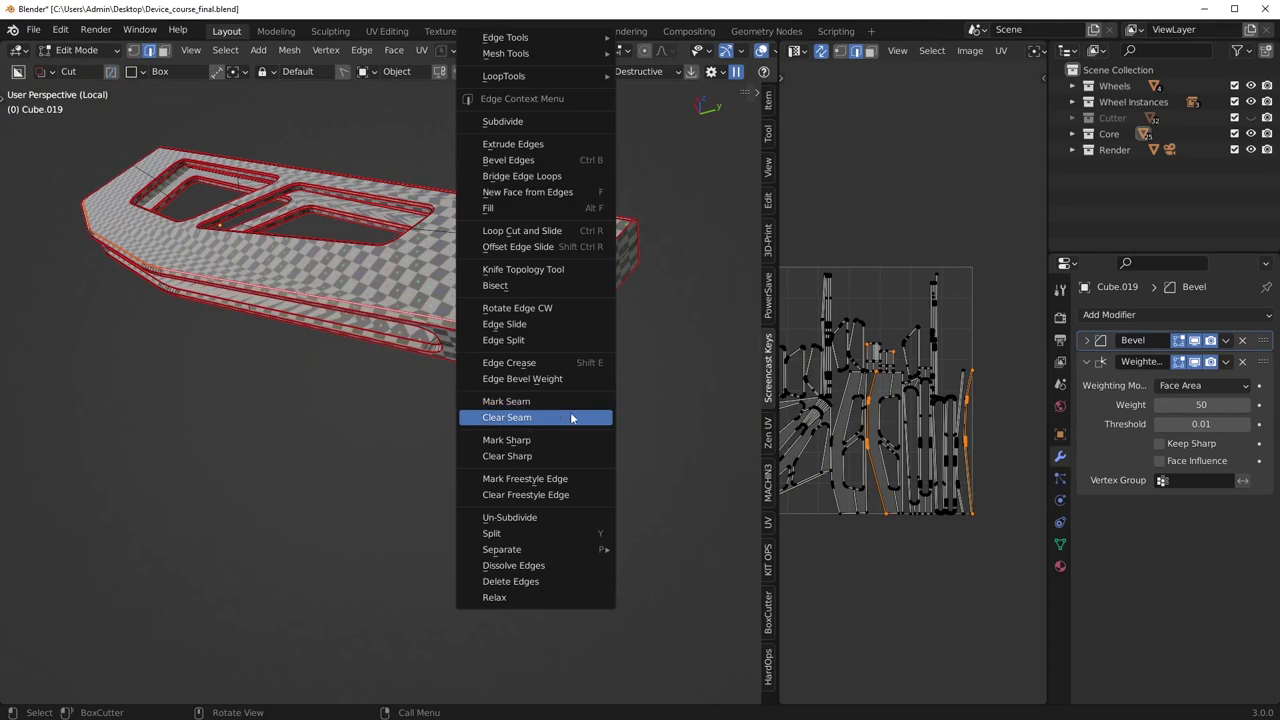
left_click(566, 417)
middle_click_drag(490, 370, 424, 473)
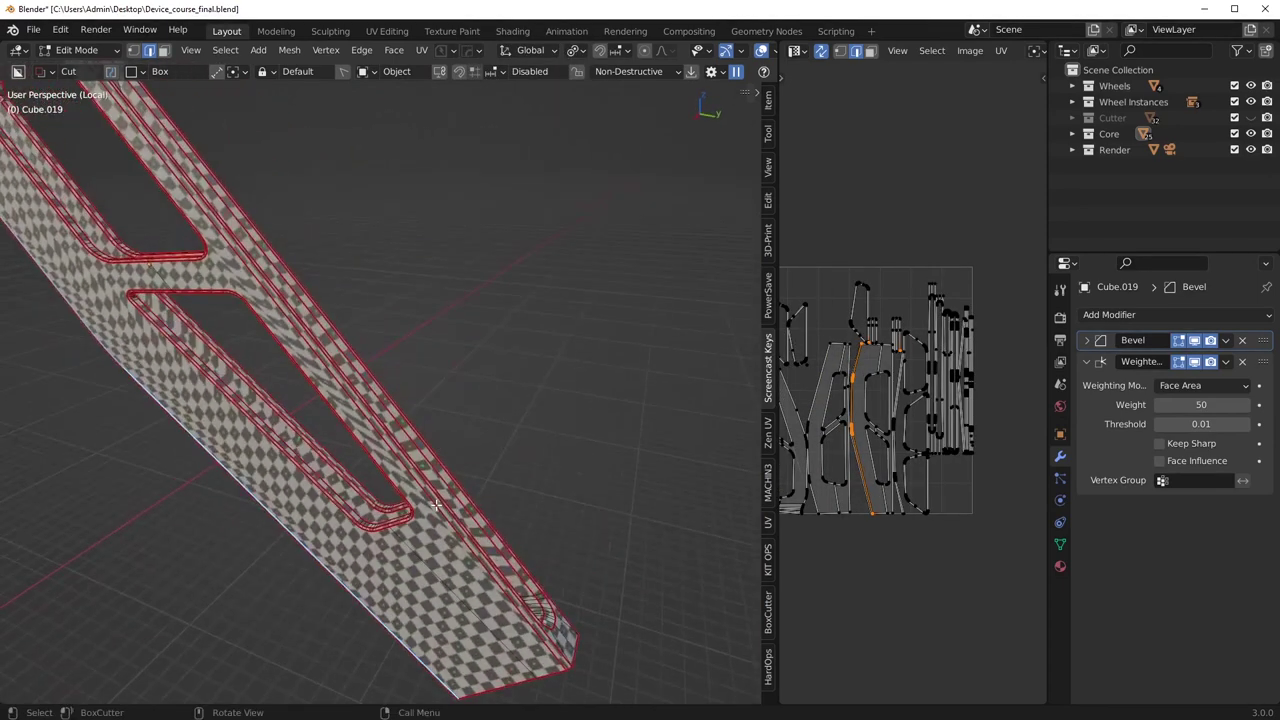
Select the forearm's long upper outer edge and clear its seam.
left_click_drag(290, 190, 405, 310, "shift")
middle_click_drag(405, 310, 600, 470, "shift")
middle_click_drag(470, 300, 540, 279)
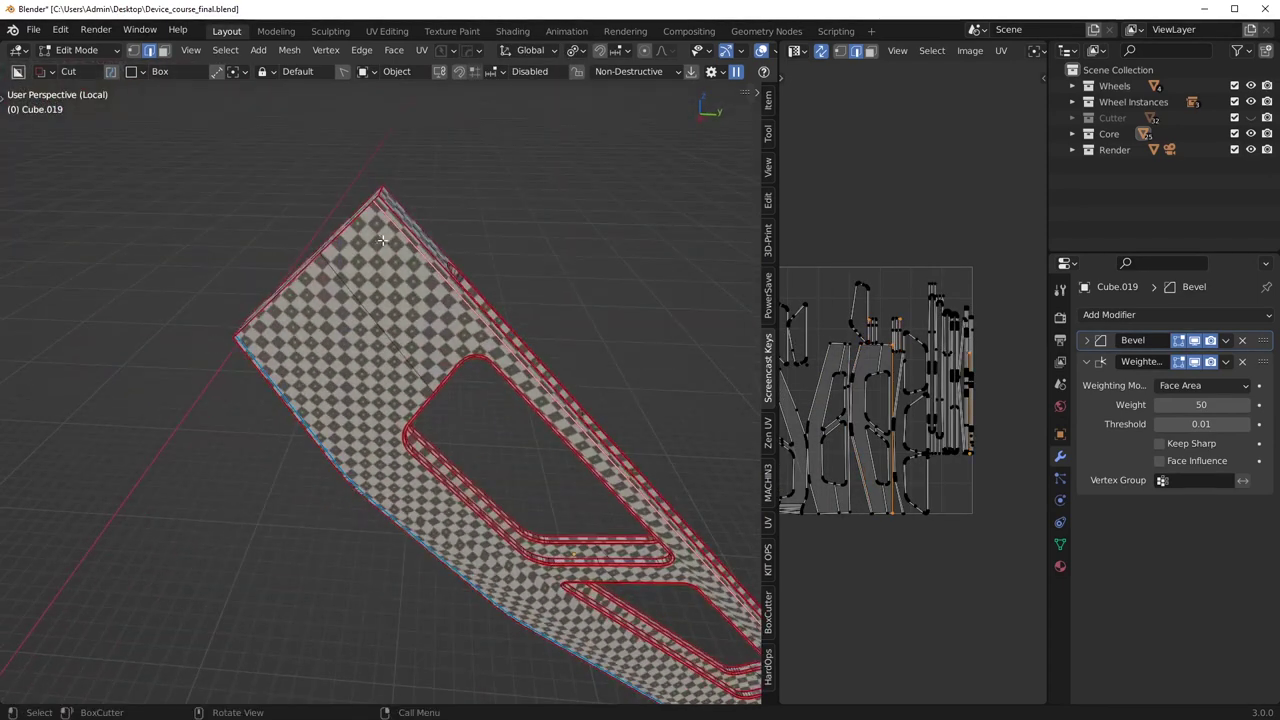
right_click(540, 279)
left_click(518, 387)
middle_click_drag(486, 389, 378, 300)
Clear the redundant seams along the bevel edge loops around the forearm's upper cutout.
scroll(316, 322, "up", 8)
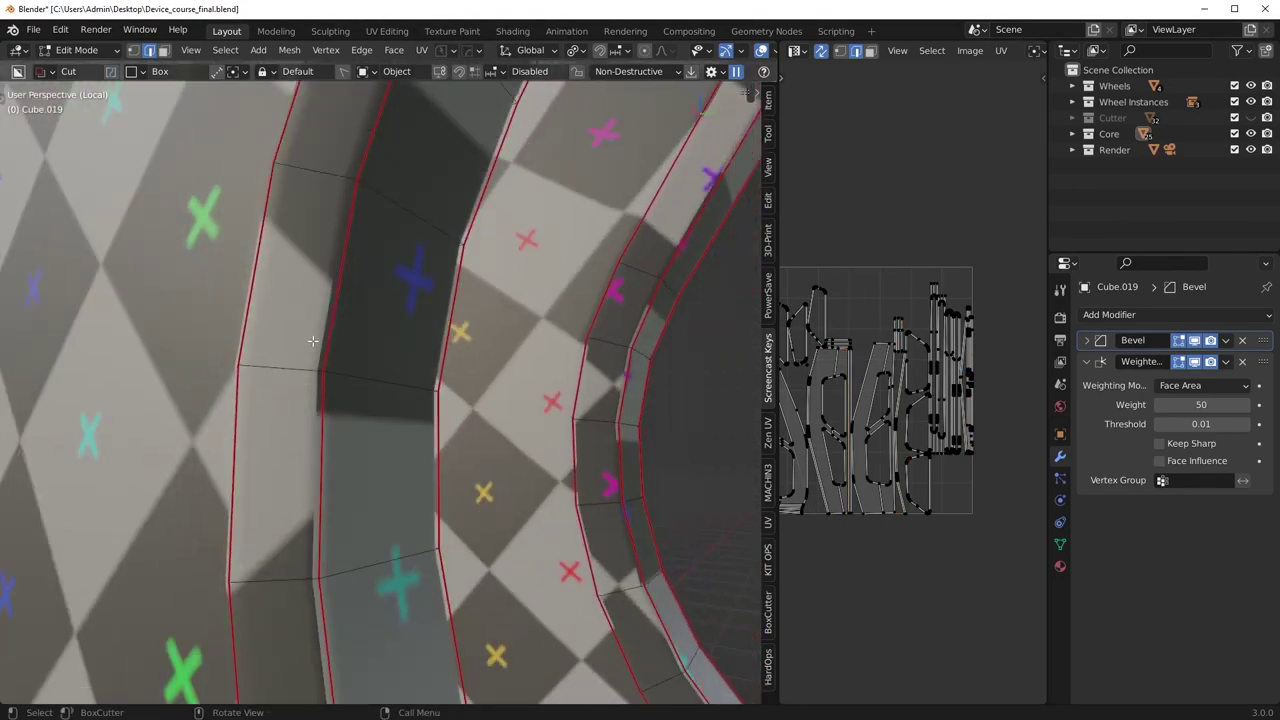
scroll(540, 442, "down", 8)
middle_click_drag(557, 480, 551, 391)
right_click(552, 392)
left_click(534, 421)
middle_click_drag(577, 443, 298, 596)
left_click(294, 601, "alt")
right_click(474, 486)
left_click(475, 486)
Clear the seam along the bevel edge loop around the lower cutout.
middle_click_drag(480, 486, 443, 348)
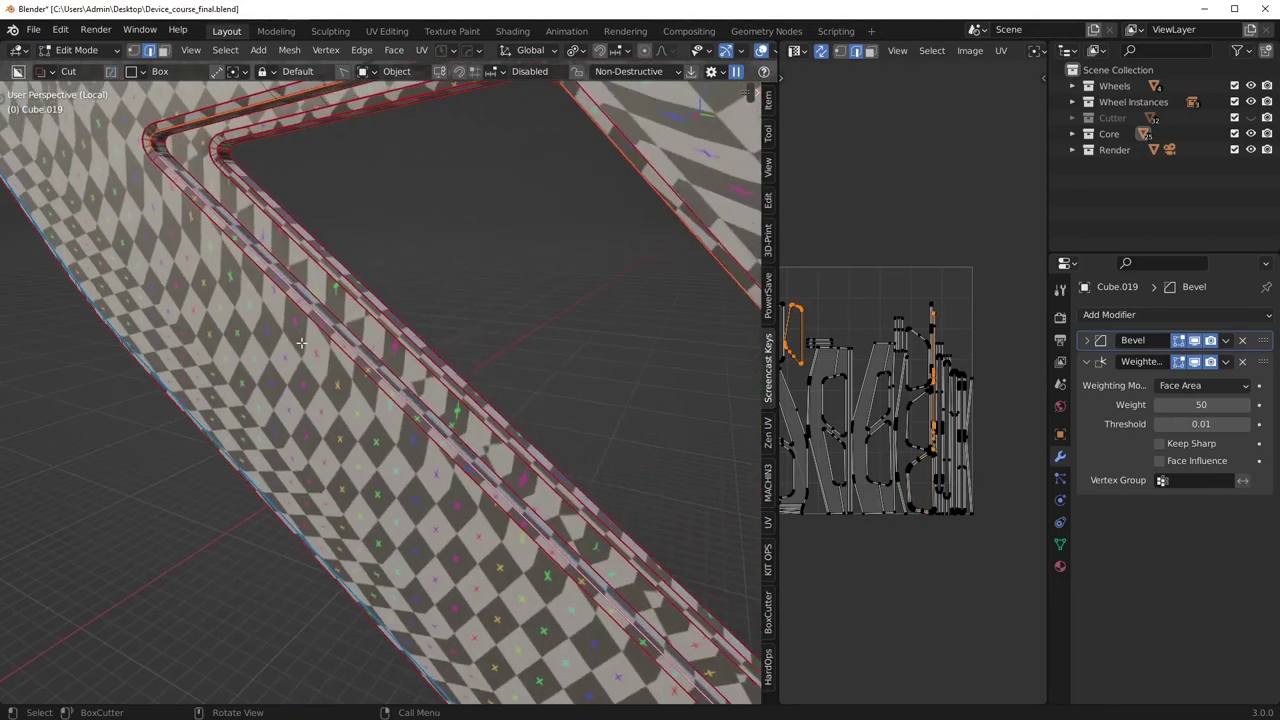
scroll(326, 363, "up", 2)
middle_click_drag(327, 326, 610, 425)
right_click(638, 417)
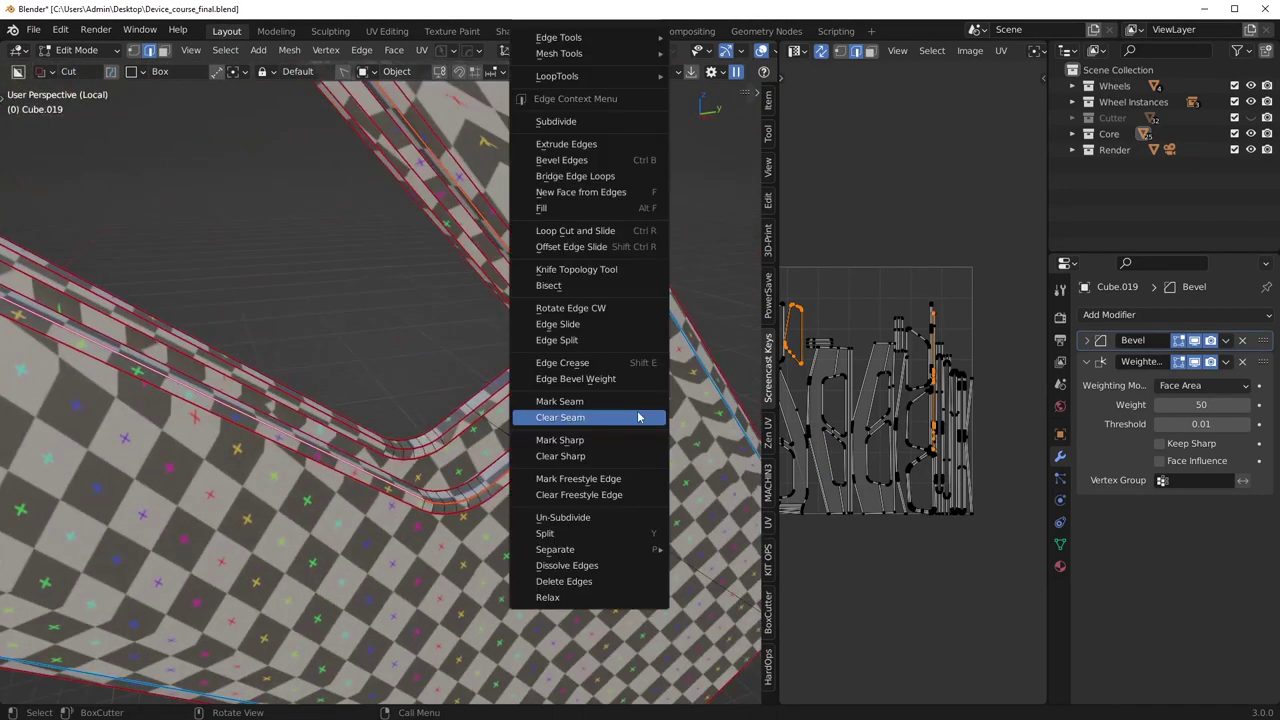
left_click(634, 420)
Mark seams on the short edges crossing the bevel at the lower cutout's pointed corner.
middle_click_drag(437, 488, 160, 200)
middle_click_drag(160, 200, 444, 377, "shift")
scroll(279, 318, "up", 3)
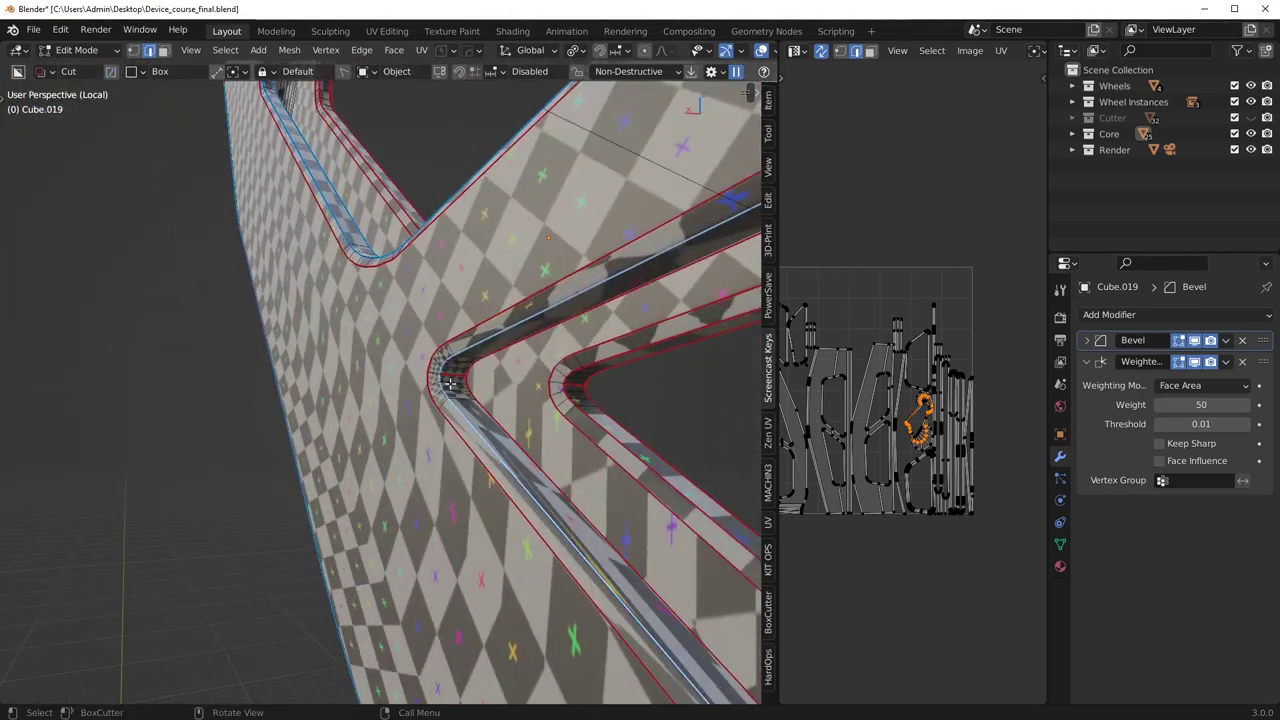
right_click(548, 378)
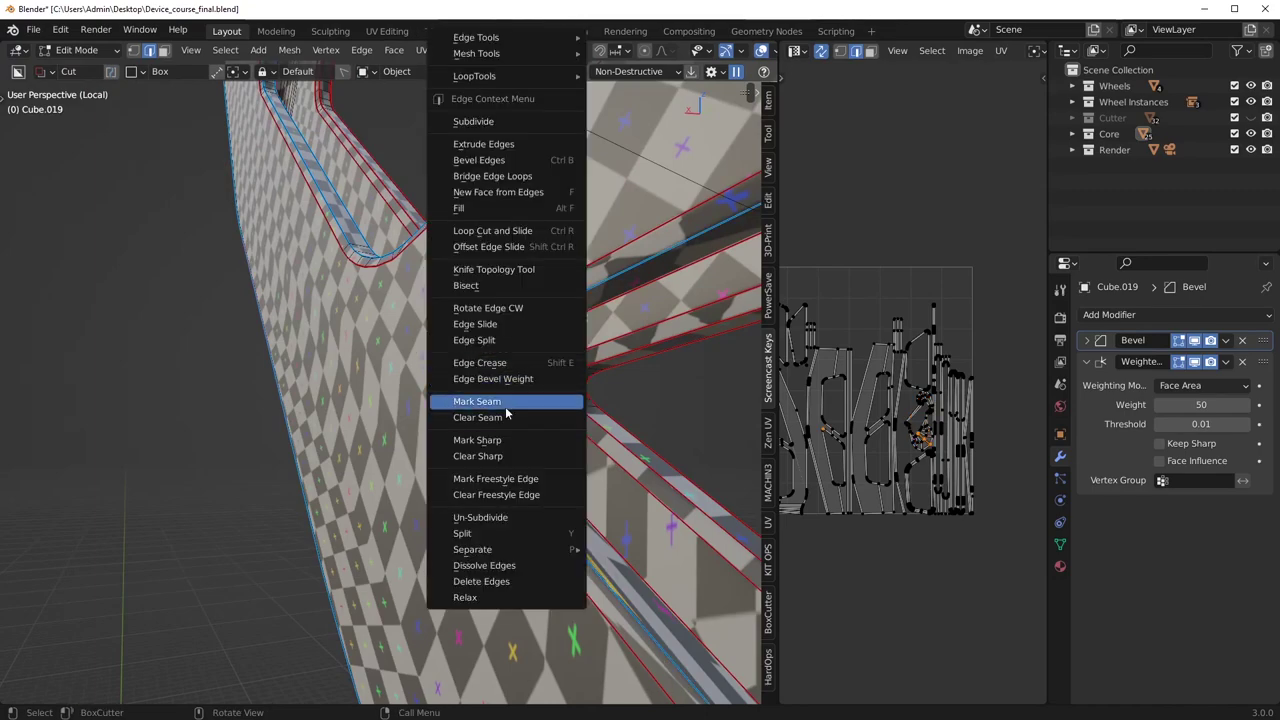
left_click(505, 404)
middle_click_drag(506, 402, 490, 461)
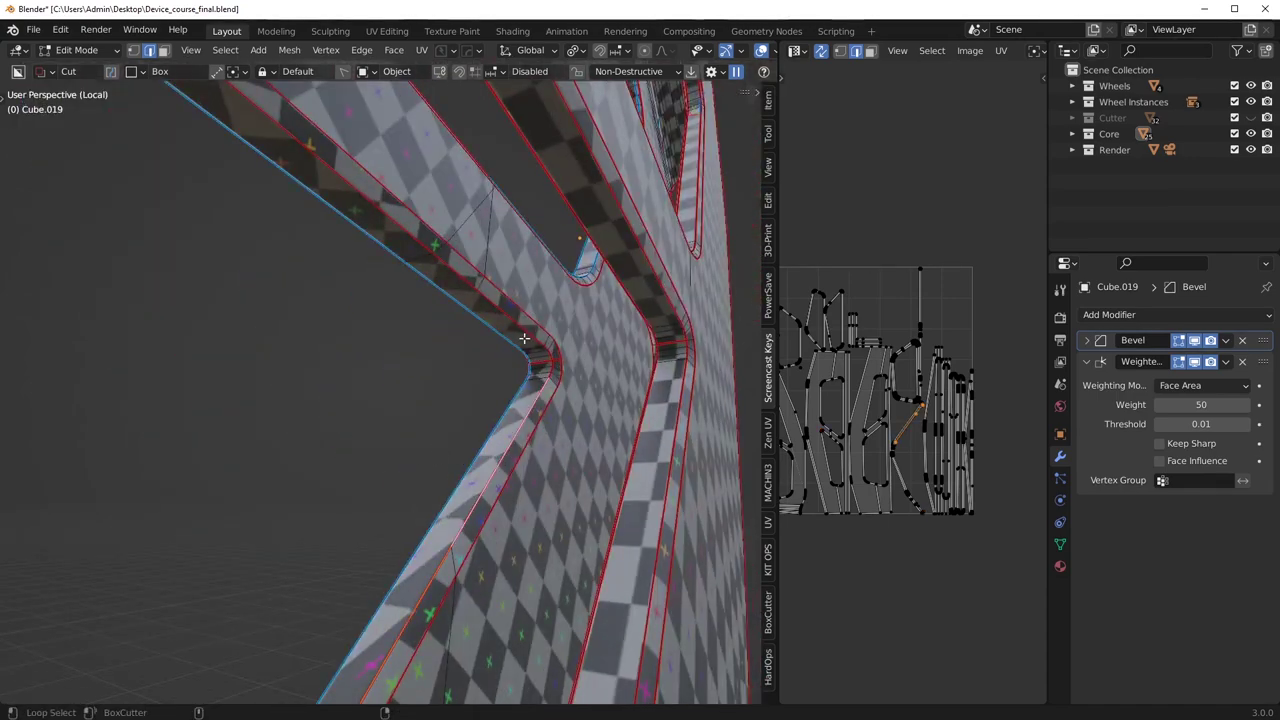
Clear the seam along the straight rim edges on both sides of the cutout's corner.
middle_click_drag(408, 236, 370, 345)
middle_click_drag(370, 345, 289, 472)
right_click(427, 472)
left_click(416, 486)
middle_click_drag(414, 485, 577, 322)
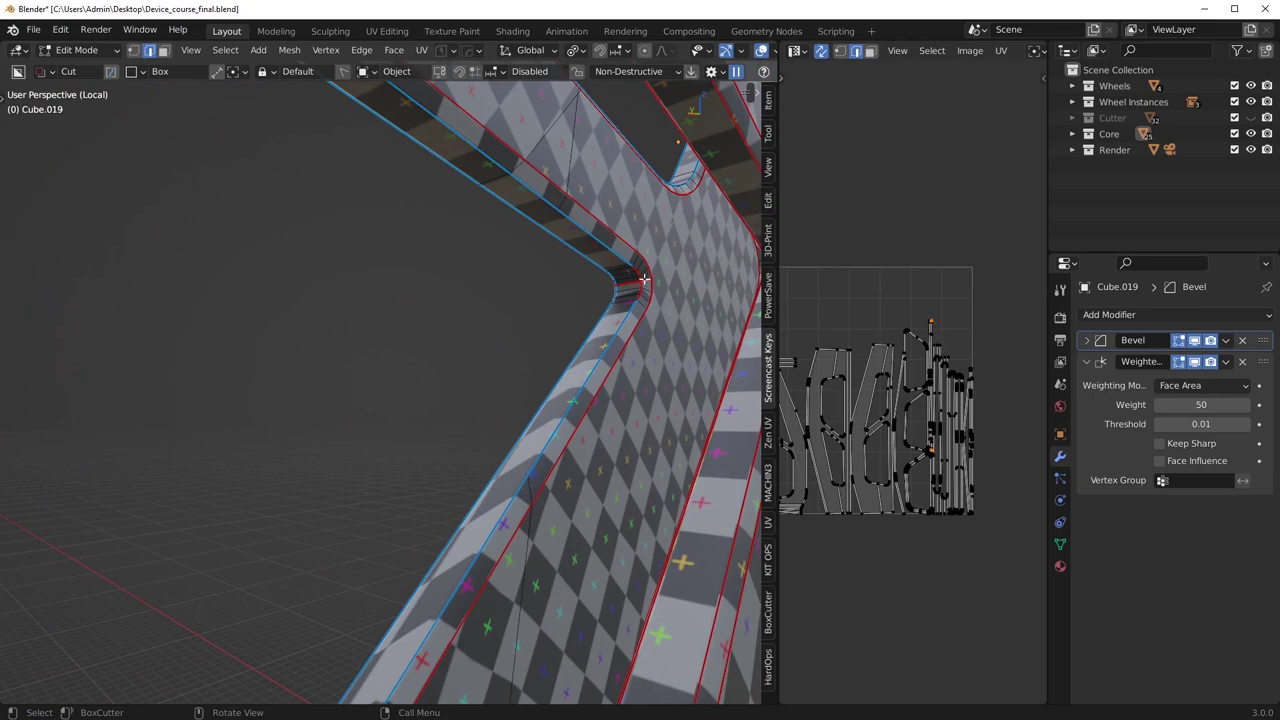
Clear the remaining rim seam segments around the rounded corner of the cutout.
key("KP_Decimal")
scroll(509, 340, "down", 9)
key("alt+a")
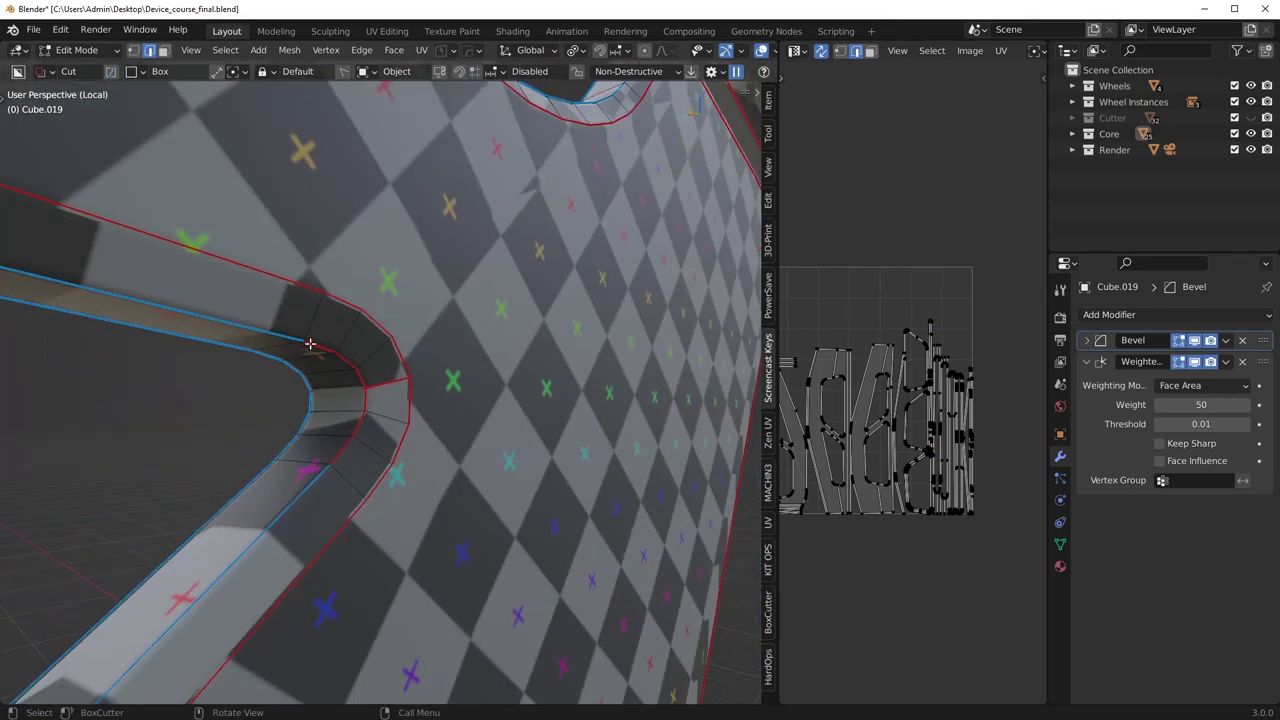
left_click(343, 456, "ctrl")
right_click(522, 443)
left_click(522, 443)
middle_click_drag(369, 466, 378, 409)
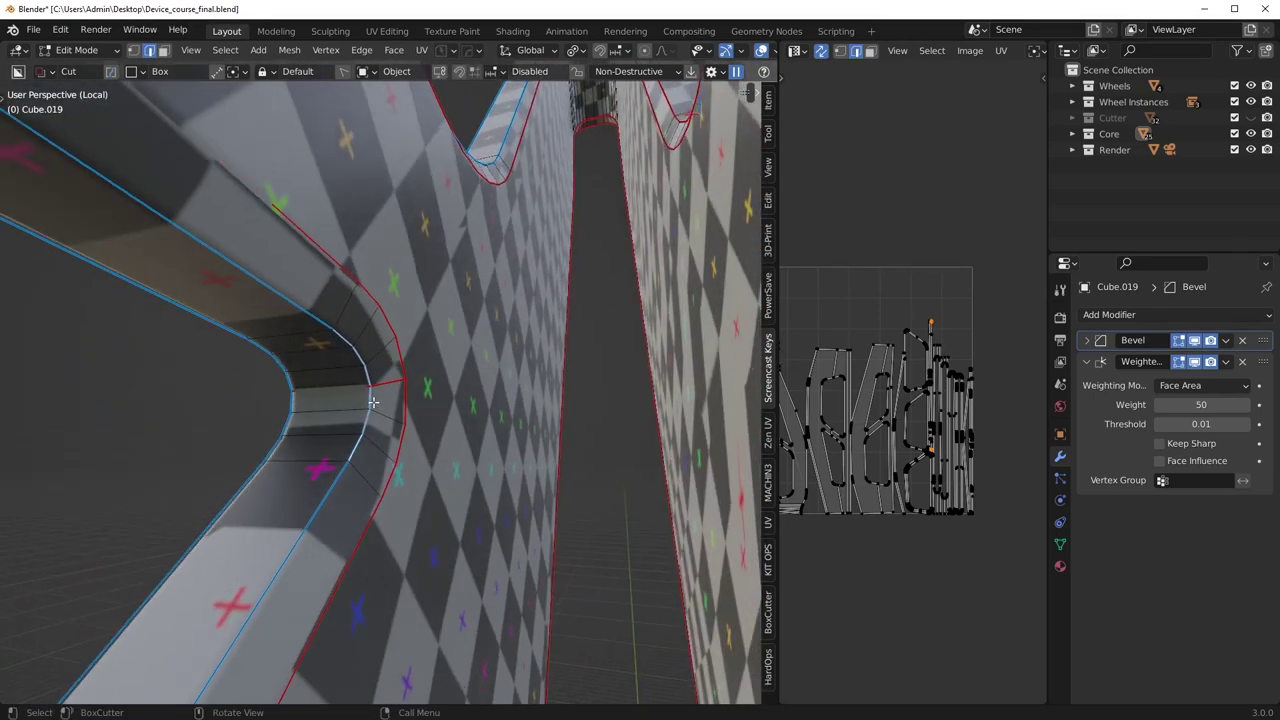
right_click(531, 384)
left_click(529, 405)
Select the whole forearm, unwrap it and set the unwrap method to Conformal.
middle_click_drag(520, 408, 690, 440)
scroll(480, 430, "down", 4)
middle_click_drag(400, 400, 602, 517)
scroll(491, 421, "down", 2)
scroll(491, 421, "down", 4)
key("alt+x")
key("a")
key("u")
left_click(603, 518)
key("Escape")
key("u")
left_click(598, 494)
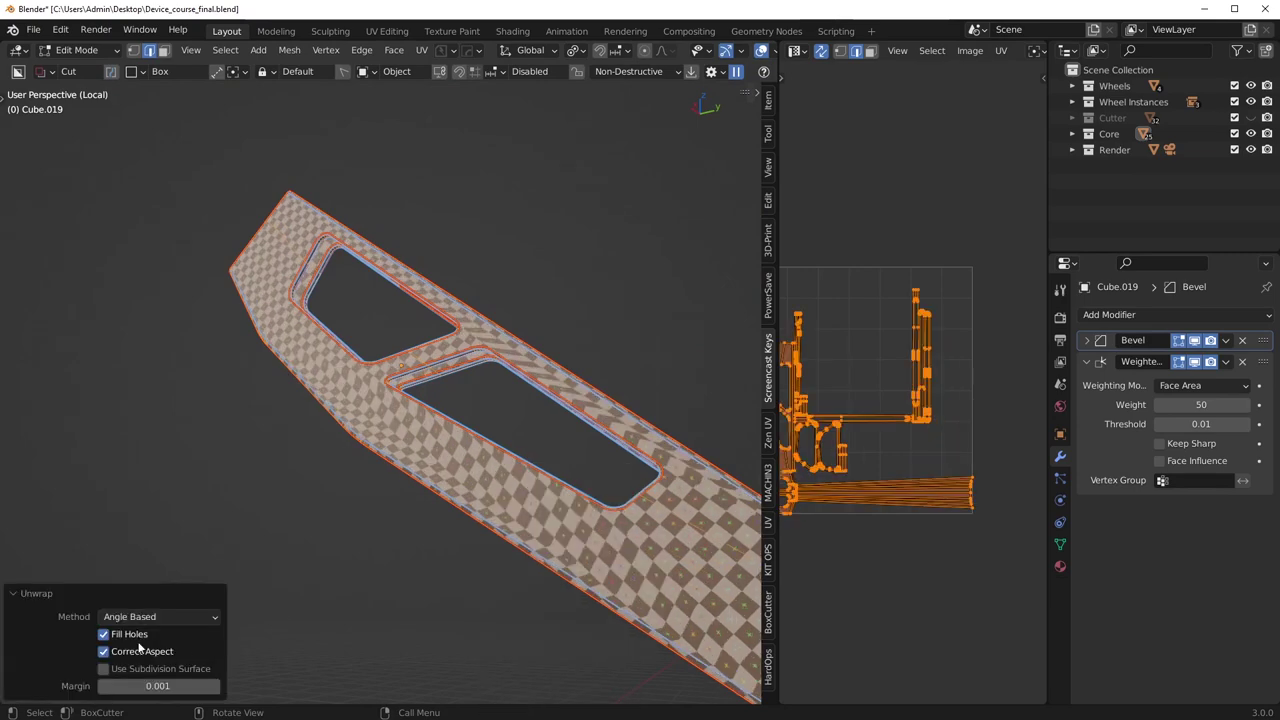
left_click(140, 651)
middle_click_drag(675, 565, 337, 449)
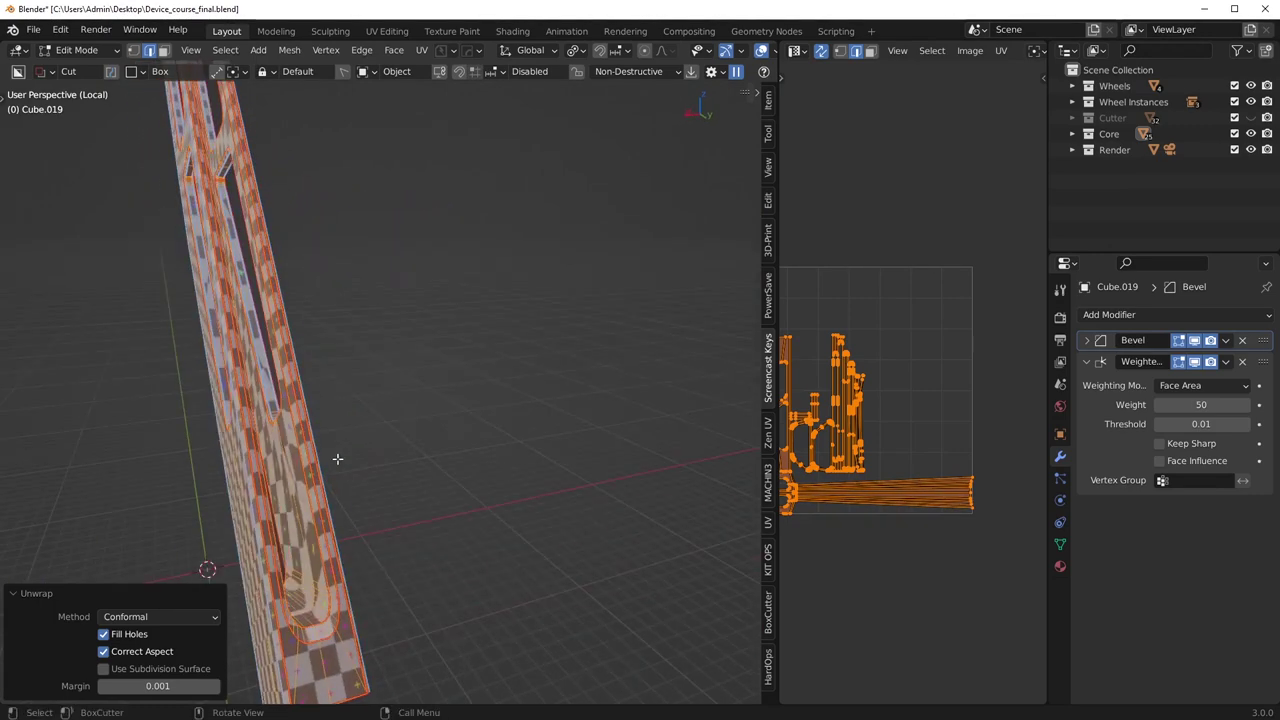
Clear the seam along the inner rim edge loop of the long slot in the forearm's narrow side.
key("alt+a")
middle_click_drag(306, 290, 432, 468)
middle_click_drag(390, 160, 417, 274, "shift")
right_click(417, 274)
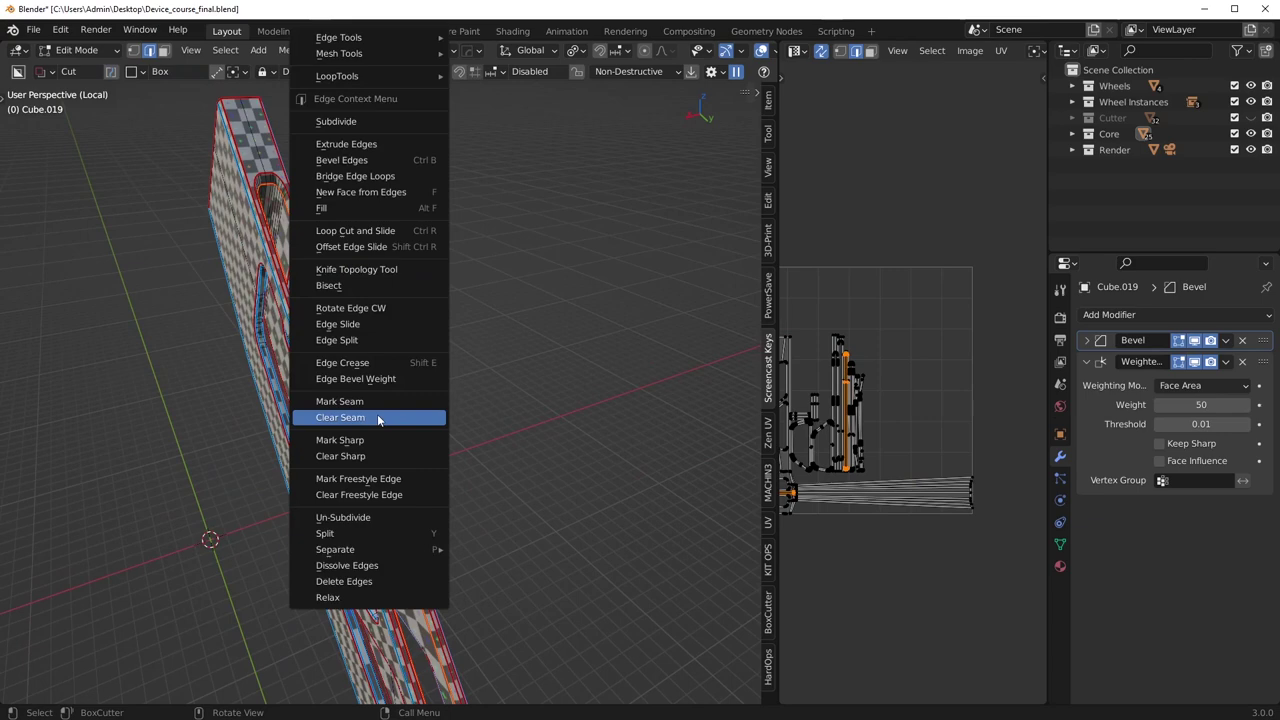
left_click(378, 416)
key("alt+a")
Mark a seam on the edge crossing the bevel at the slot's rounded lower end.
middle_click_drag(320, 251, 386, 433)
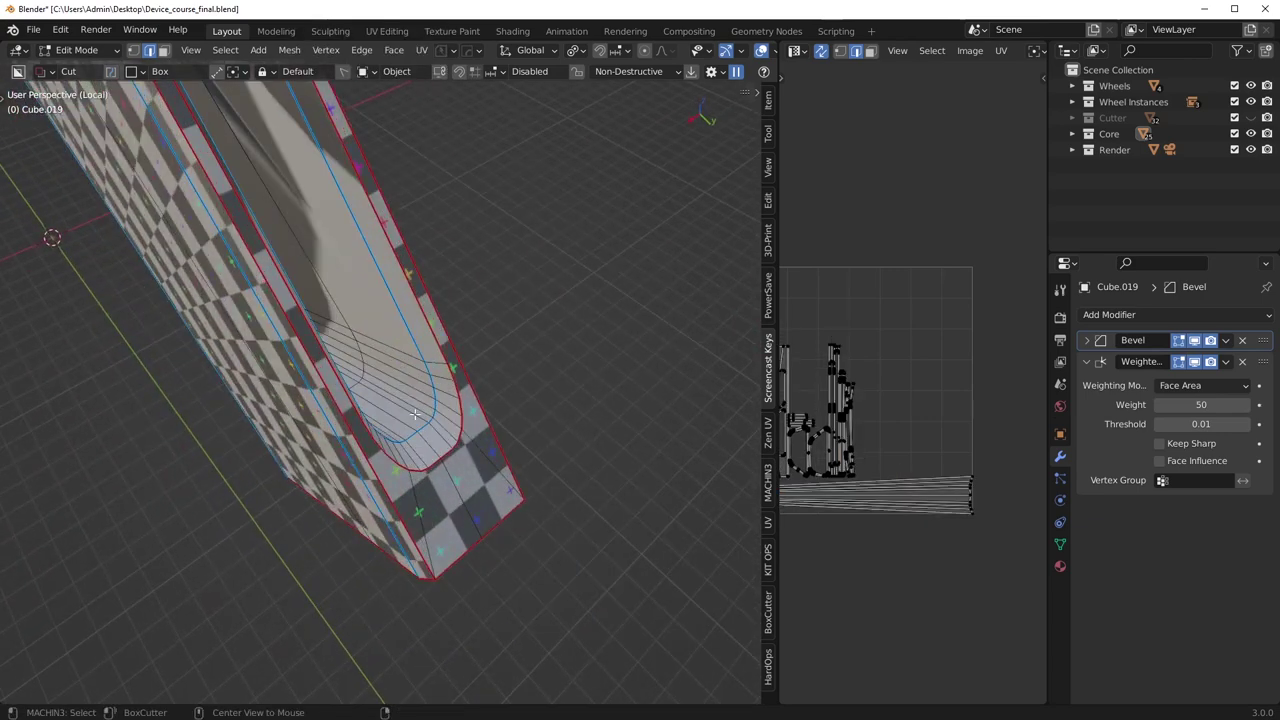
right_click(576, 419)
left_click(574, 404)
Mark a seam on the lengthwise edge in the end wall at the slot's upper end.
middle_click_drag(475, 322, 452, 298)
scroll(473, 402, "down", 3)
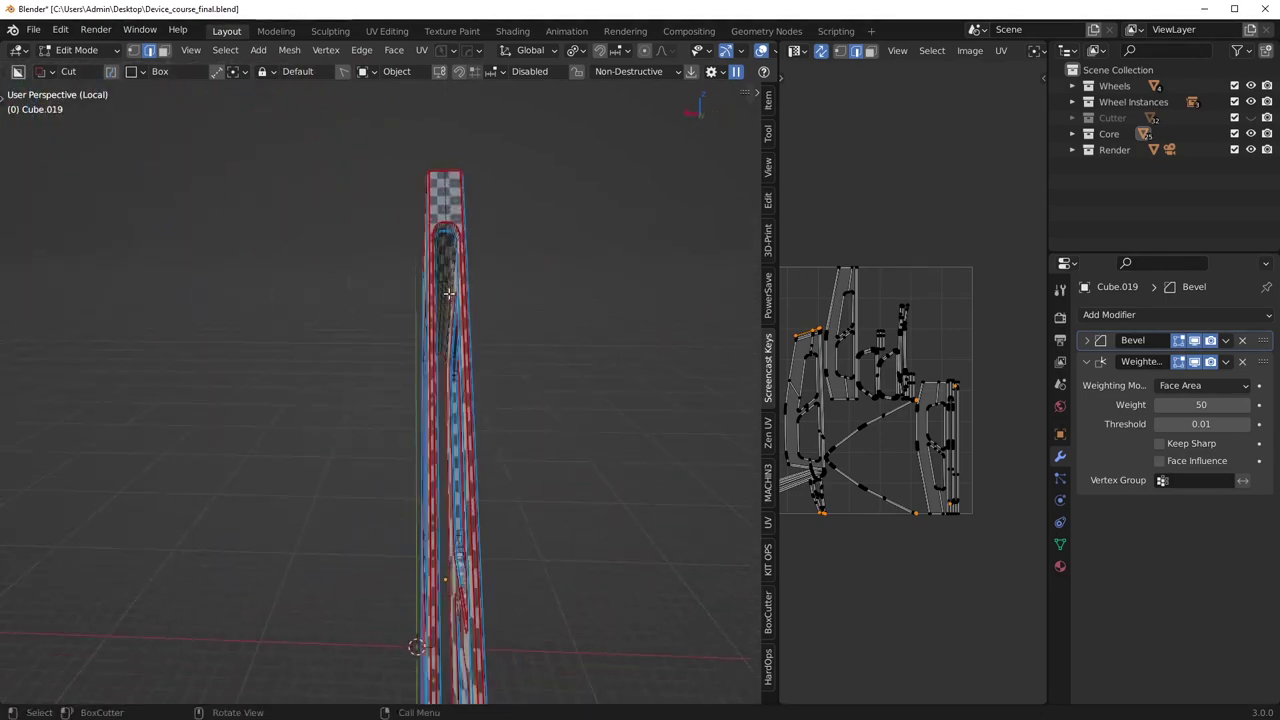
scroll(446, 265, "up", 7)
scroll(356, 358, "down", 2)
mouse_move(390, 382)
middle_mouse_down()
mouse_move(368, 334)
mouse_move(379, 371)
middle_mouse_up()
middle_click_drag(374, 455, 459, 348)
middle_click_drag(435, 452, 362, 522)
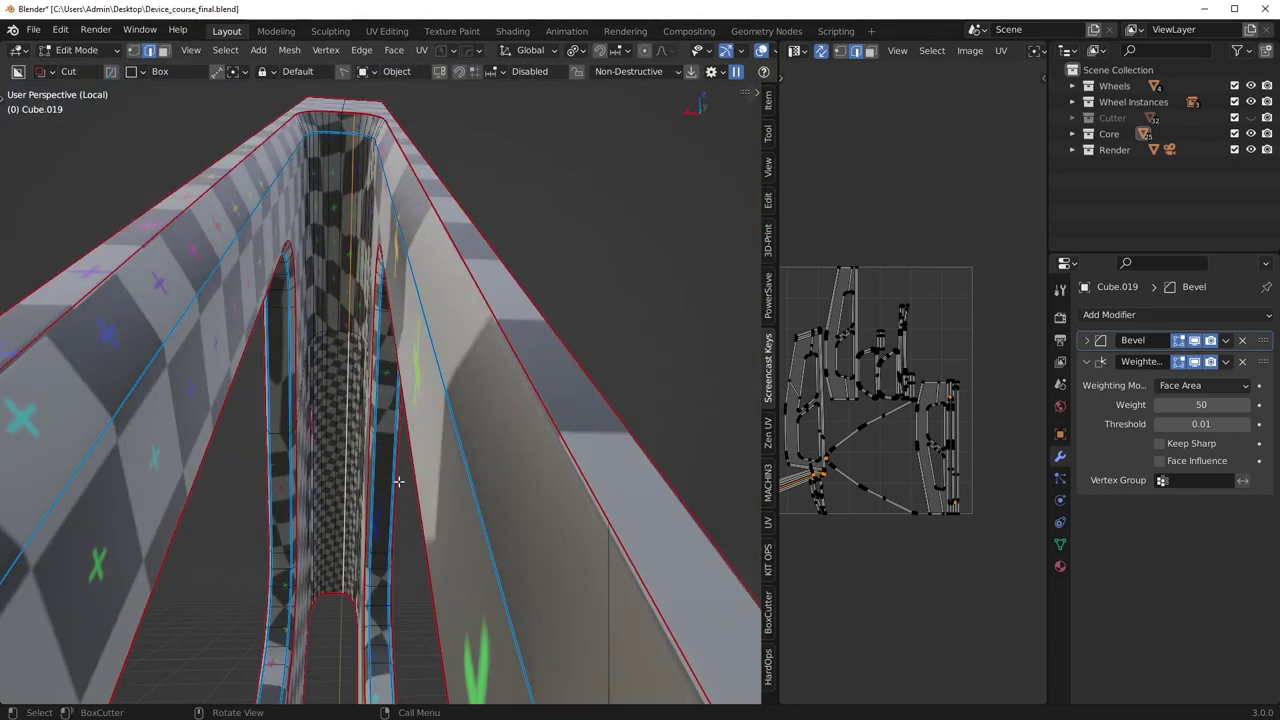
left_click(459, 430)
middle_click_drag(457, 432, 432, 453)
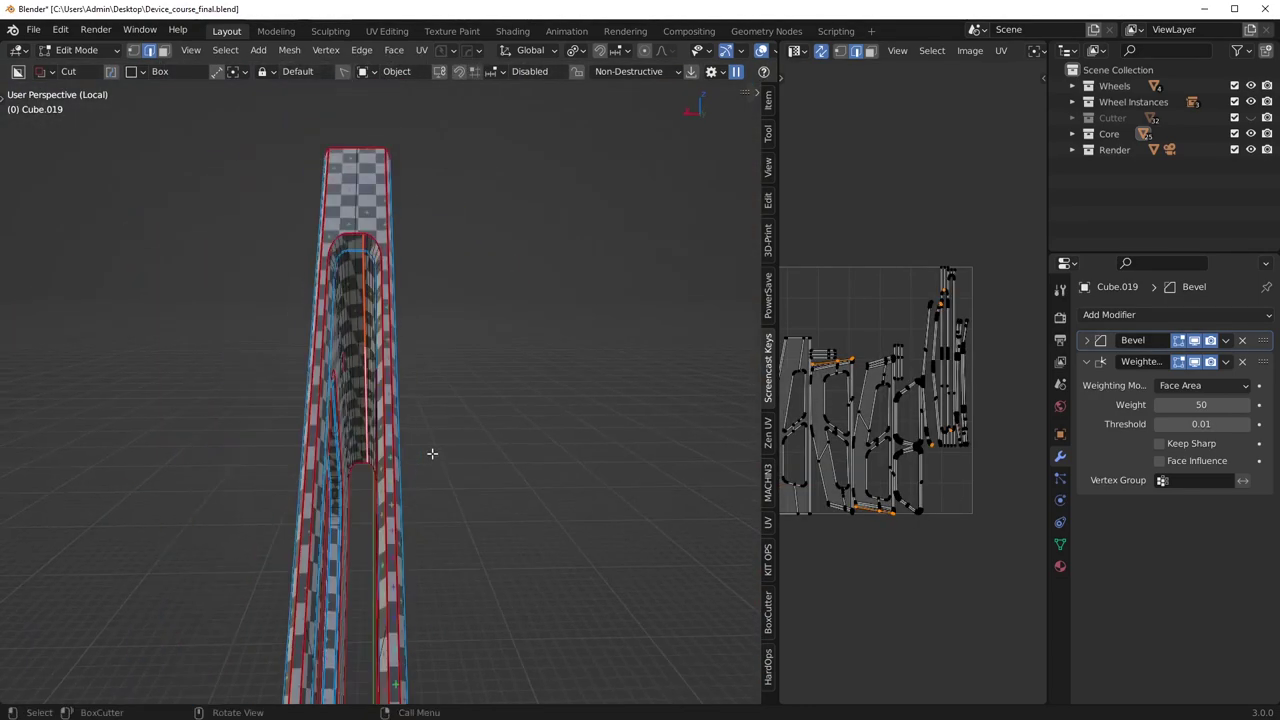
Mark a seam from the bevel-crossing edge along the lengthwise inner wall loop at the slot's lower end.
middle_click_drag(527, 599, 445, 521)
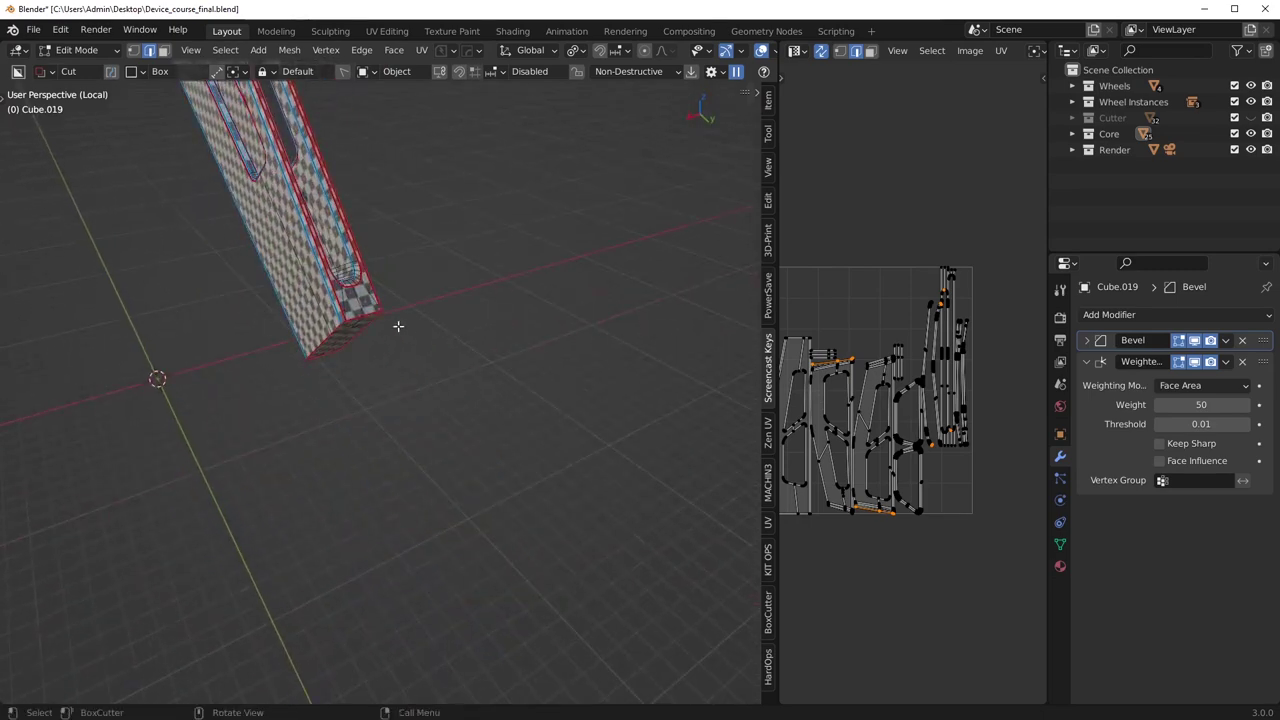
key("KP_Decimal")
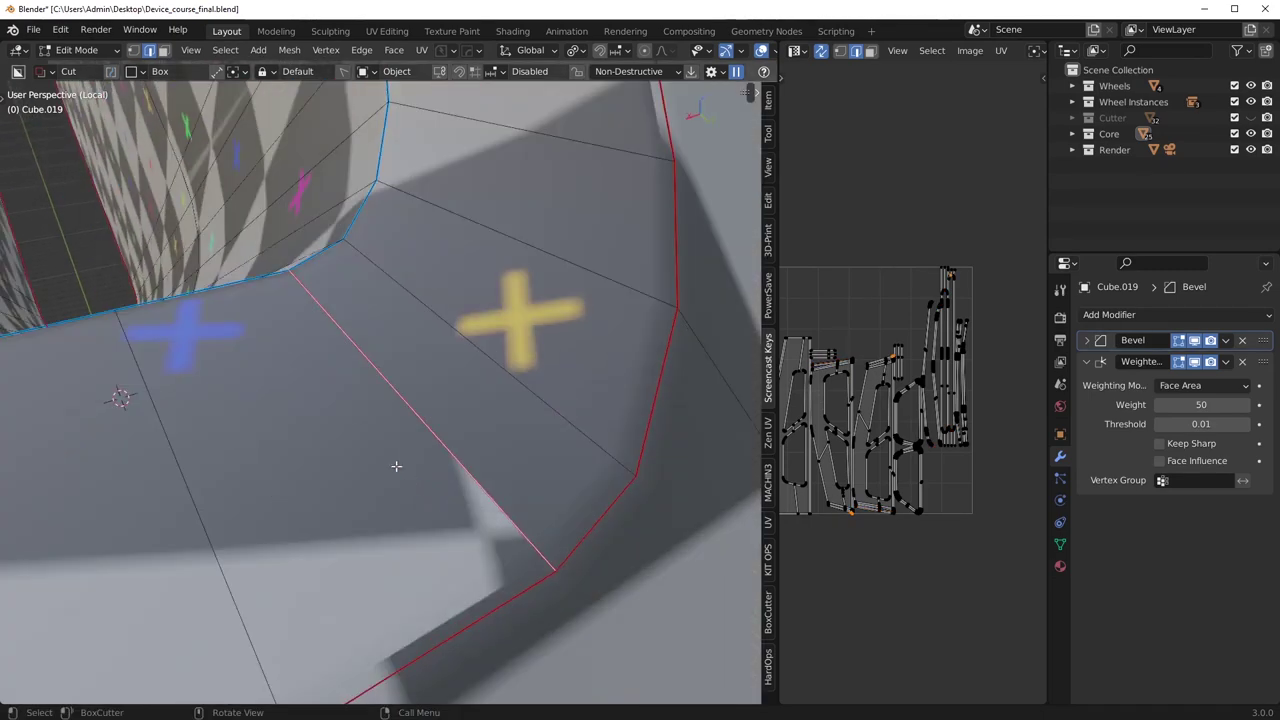
scroll(408, 477, "down", 3)
middle_click_drag(329, 411, 300, 310)
left_click(275, 280, "alt")
right_click(498, 290)
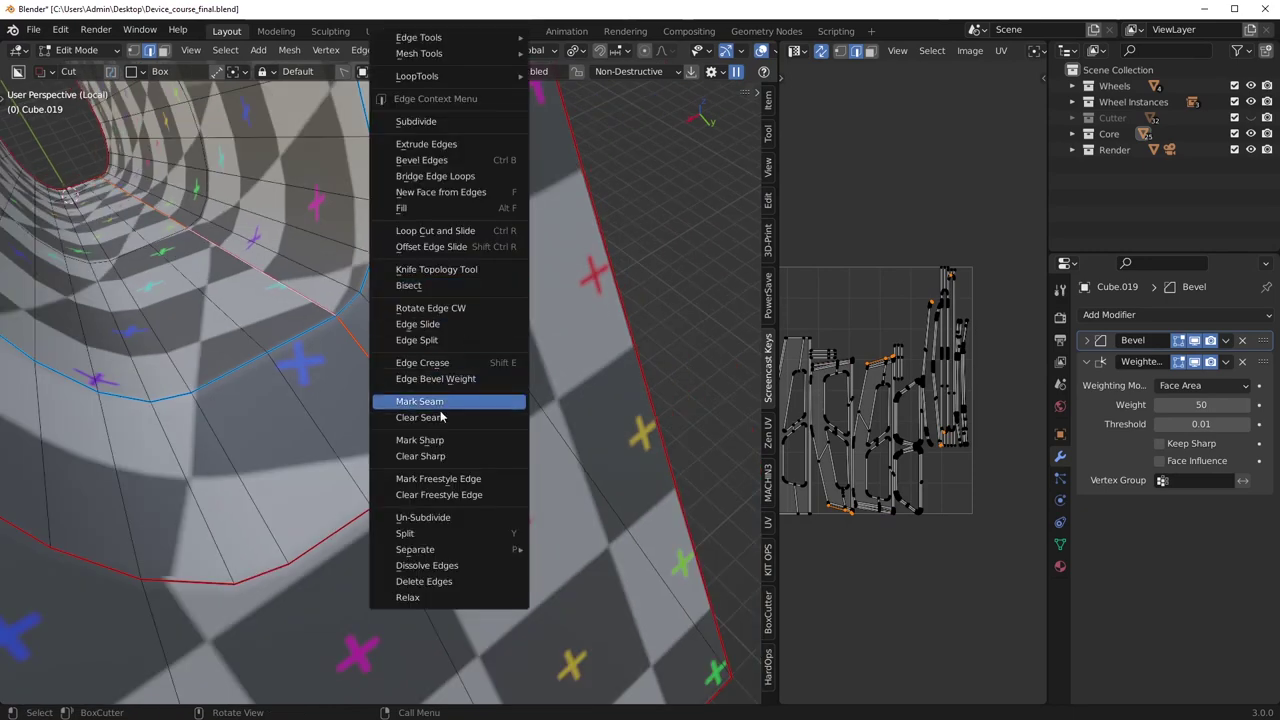
left_click(441, 408)
scroll(446, 388, "down", 7)
middle_click_drag(447, 386, 397, 348)
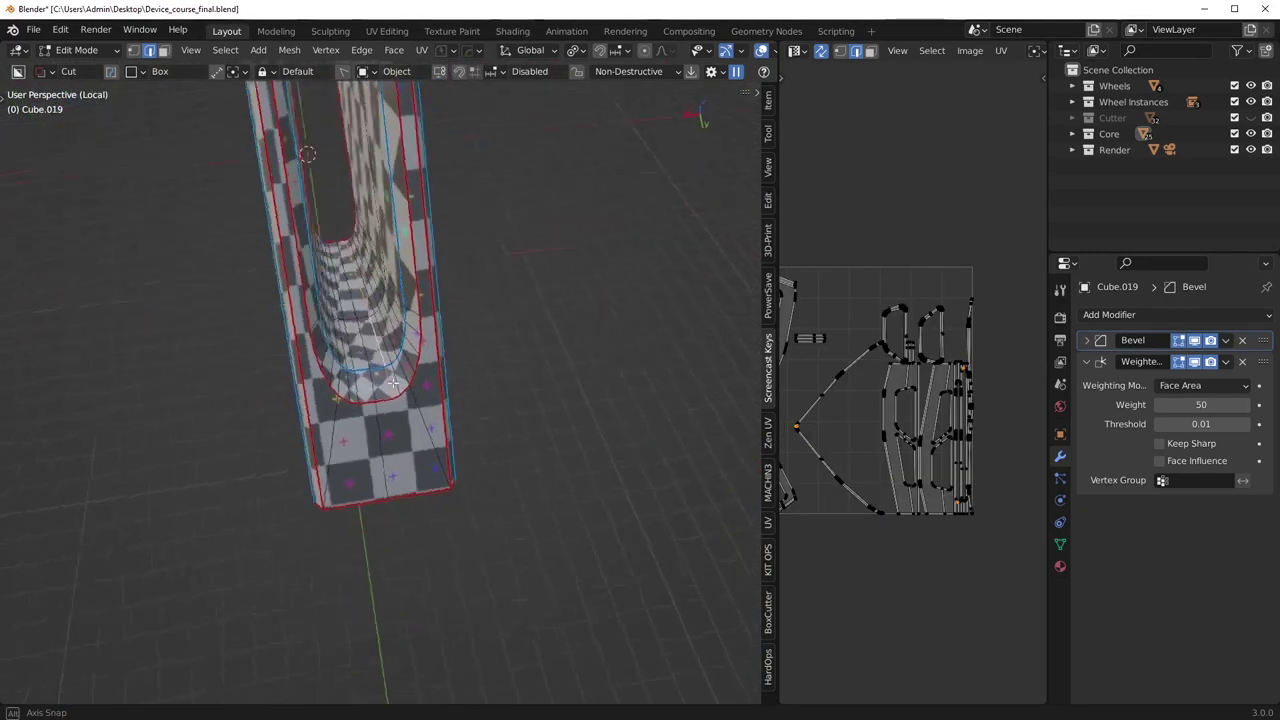
key("ctrl+z")
key("ctrl+shift+z")
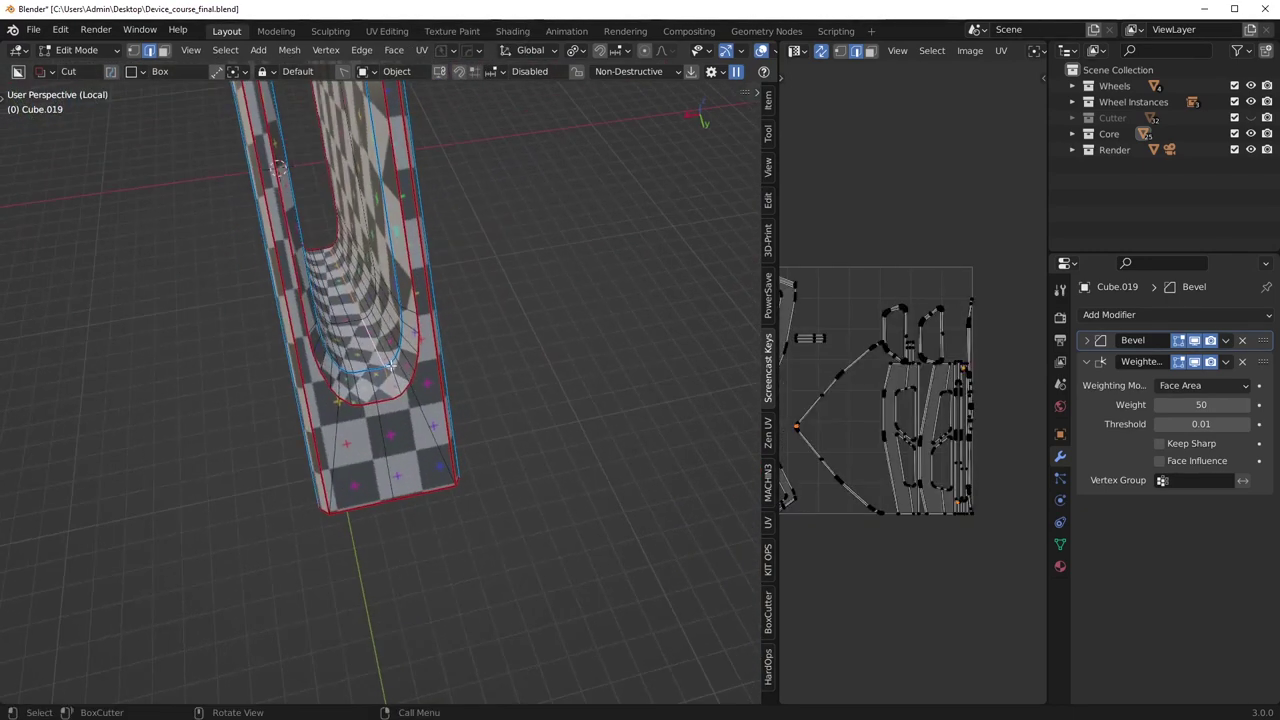
Select the slot wall's seam-bounded face island, examine it in the UV layout and inspect the forearm's opposite slot.
key("l")
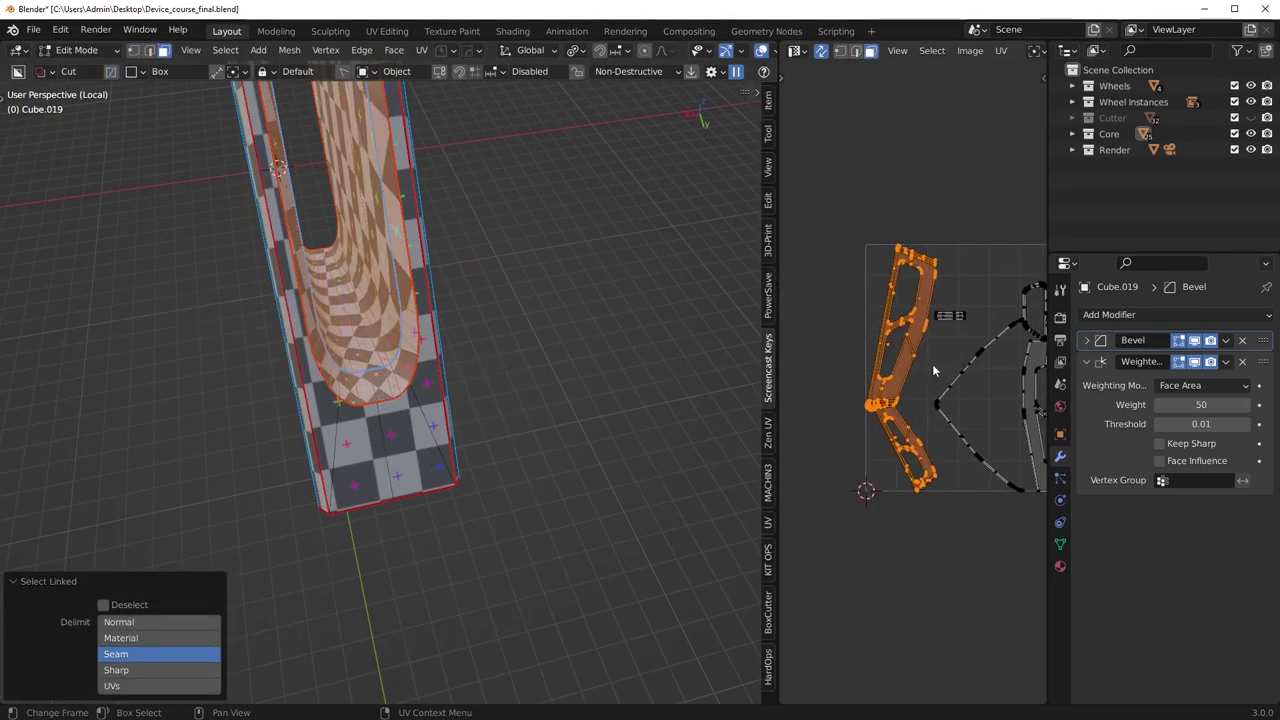
scroll(918, 374, "up", 4)
middle_click_drag(378, 262, 380, 434)
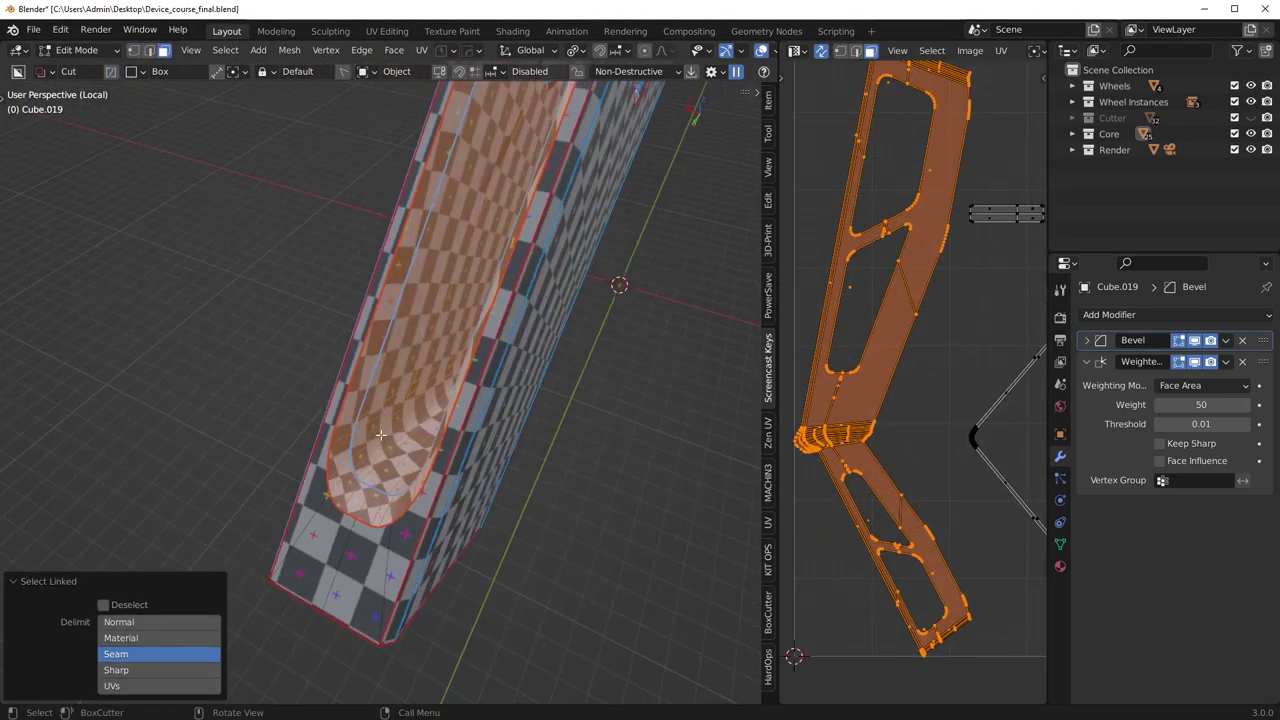
left_click(412, 552)
middle_click_drag(412, 530, 488, 415)
left_click(466, 288)
key("KP_Decimal")
scroll(492, 384, "up", 2)
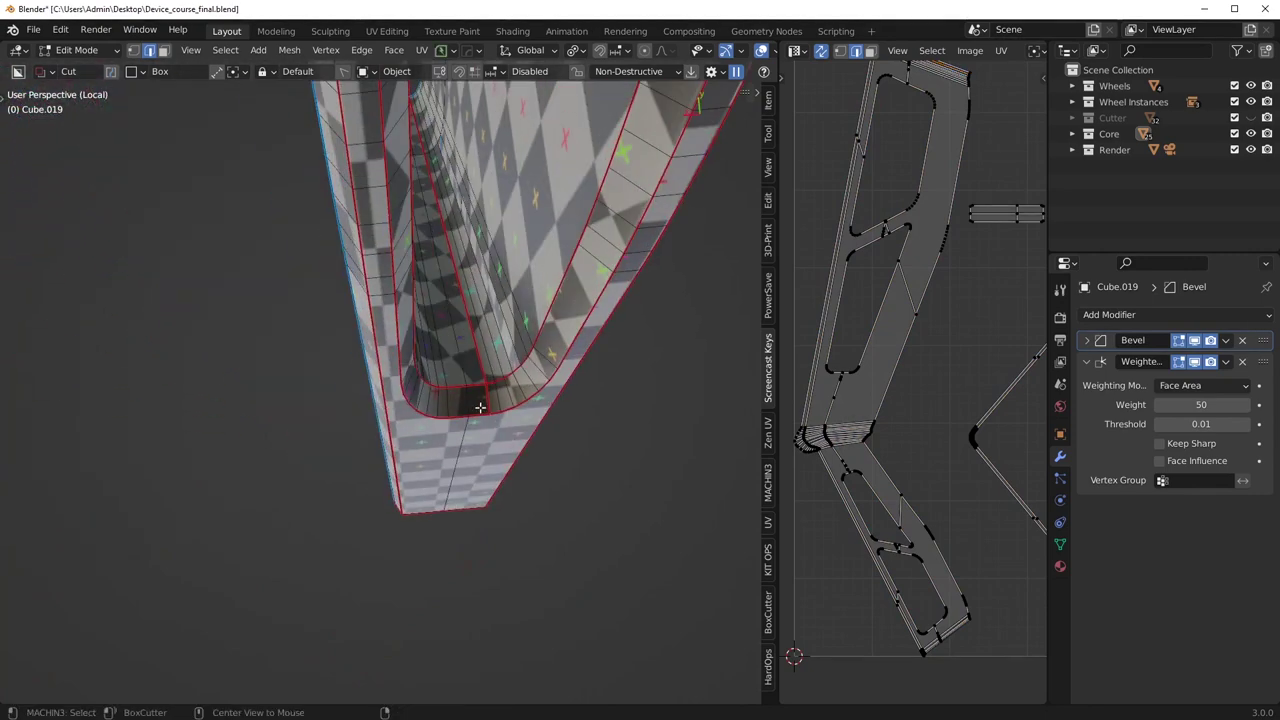
Try to select the inner rim edge loops around the rounded end of the opposite slot.
left_click(541, 323, "alt+shift")
middle_click_drag(535, 322, 330, 300)
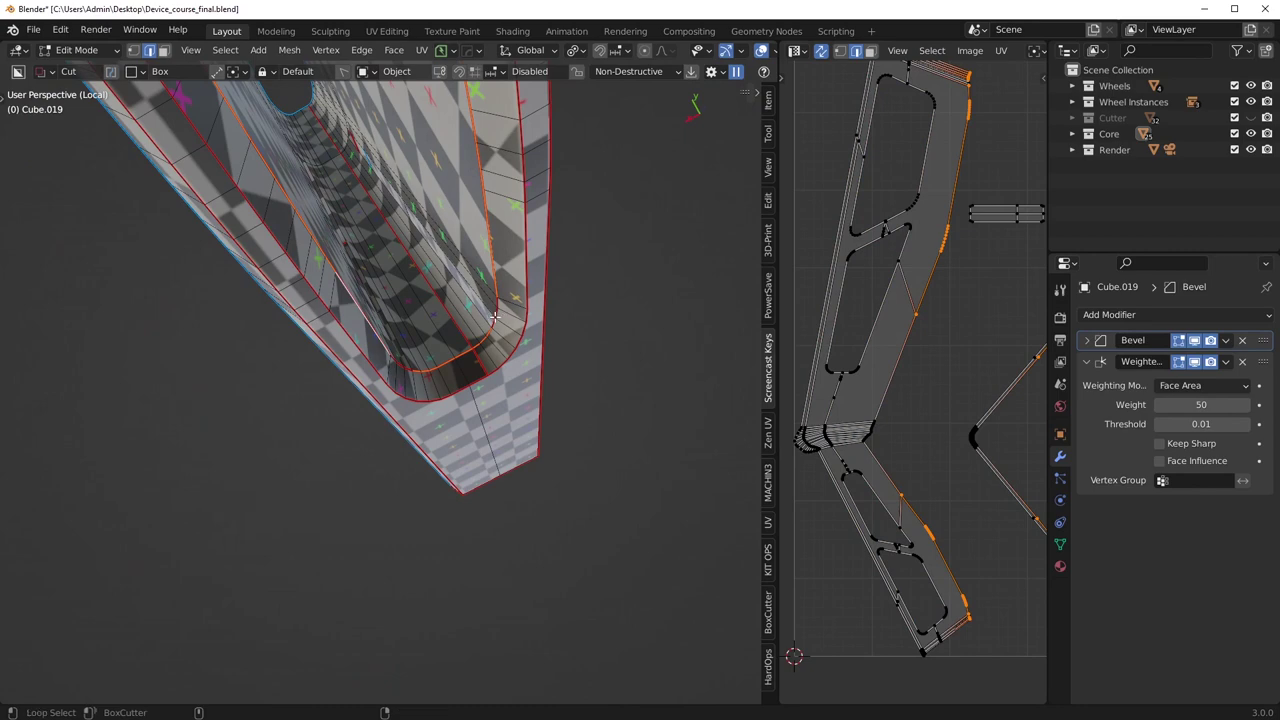
scroll(506, 314, "up", 2)
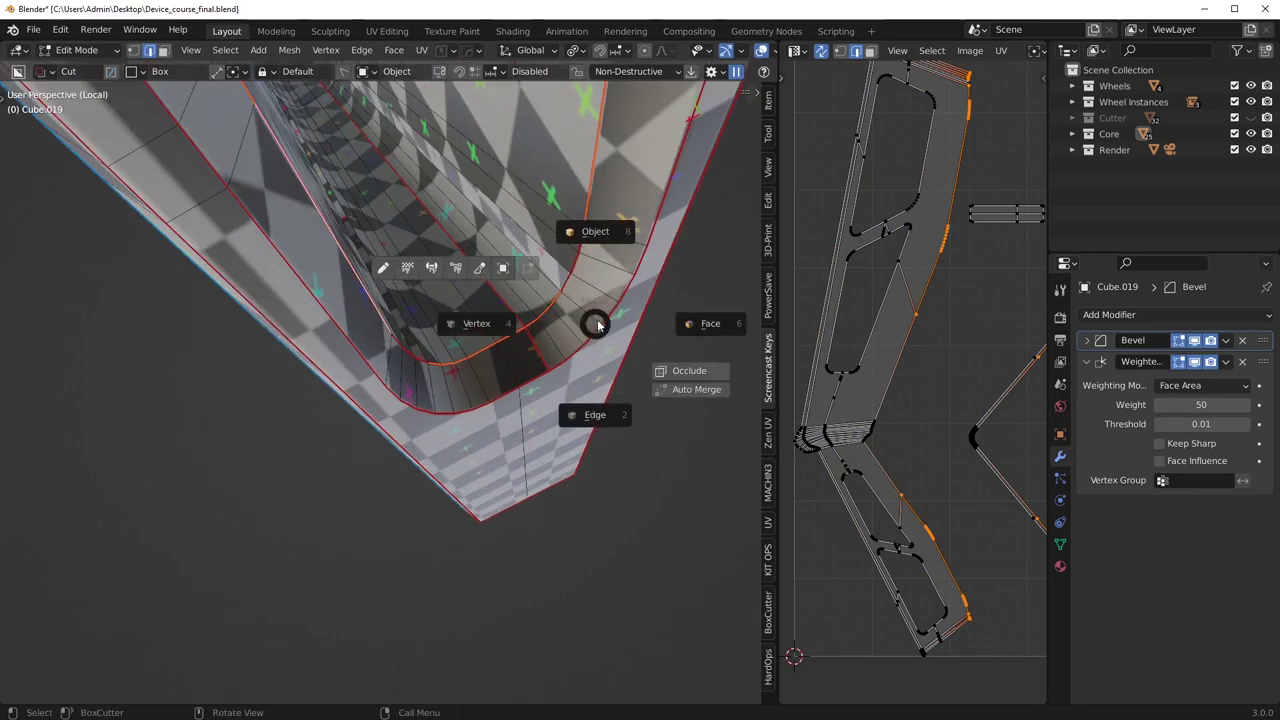
key("a")
key("3")
left_click(554, 300, "alt")
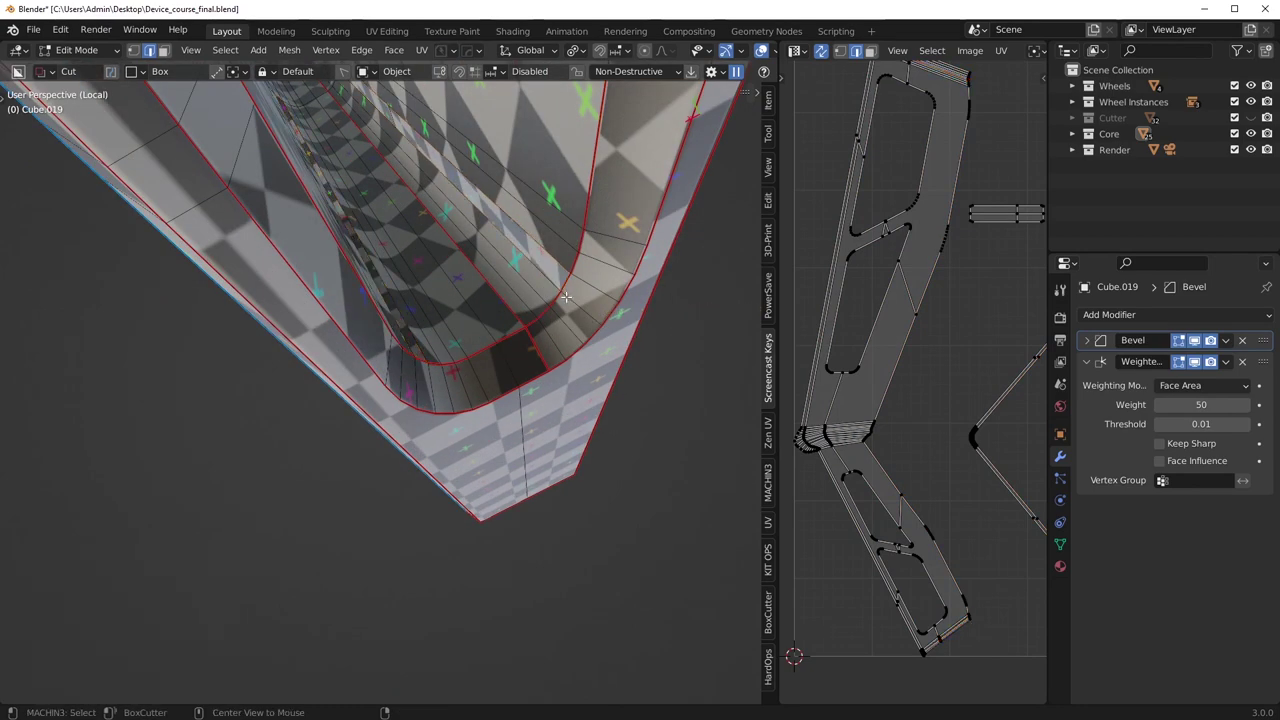
left_click(589, 197, "alt+shift")
middle_click_drag(589, 197, 661, 200)
scroll(600, 340, "down", 5)
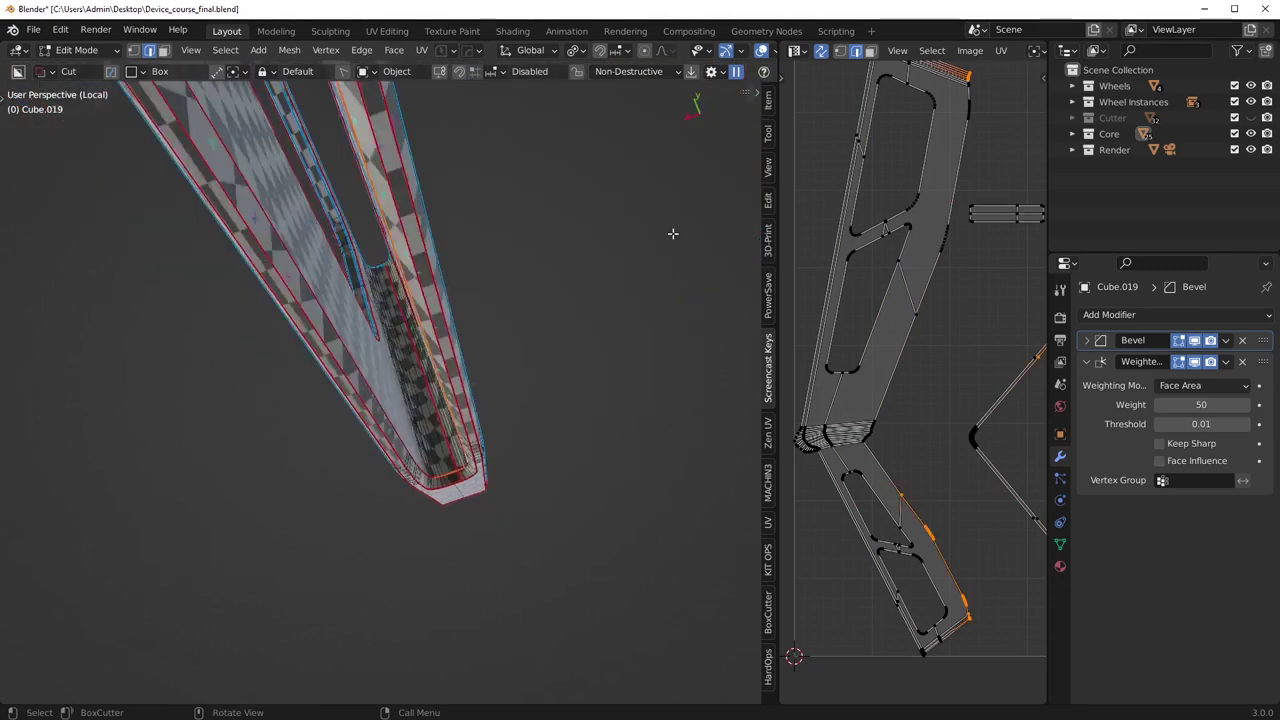
middle_click_drag(543, 469, 390, 385)
Inspect the distorted face strip in the slot's rounded corner and undo the last changes made there.
left_click(527, 484)
key("KP_Decimal")
key("2")
middle_click_drag(390, 385, 334, 626, "shift")
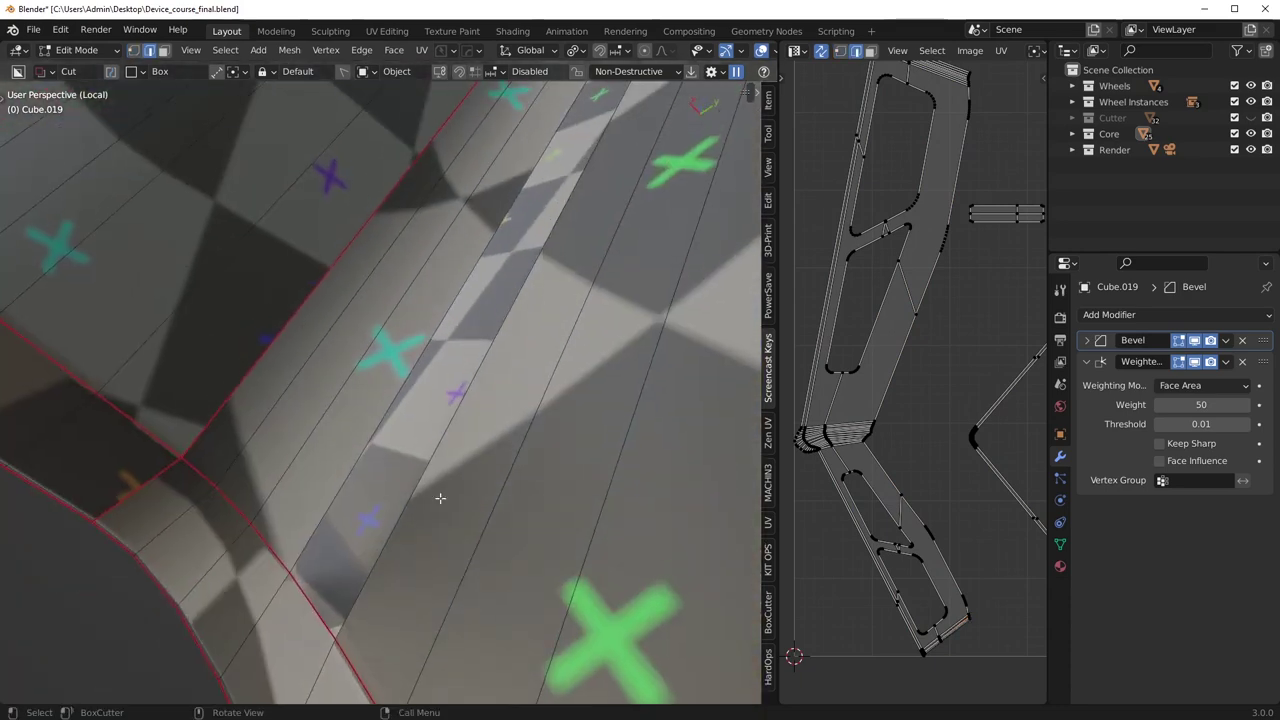
scroll(400, 510, "down", 3)
left_click(503, 288)
middle_click_drag(503, 288, 546, 391)
key("KP_Decimal")
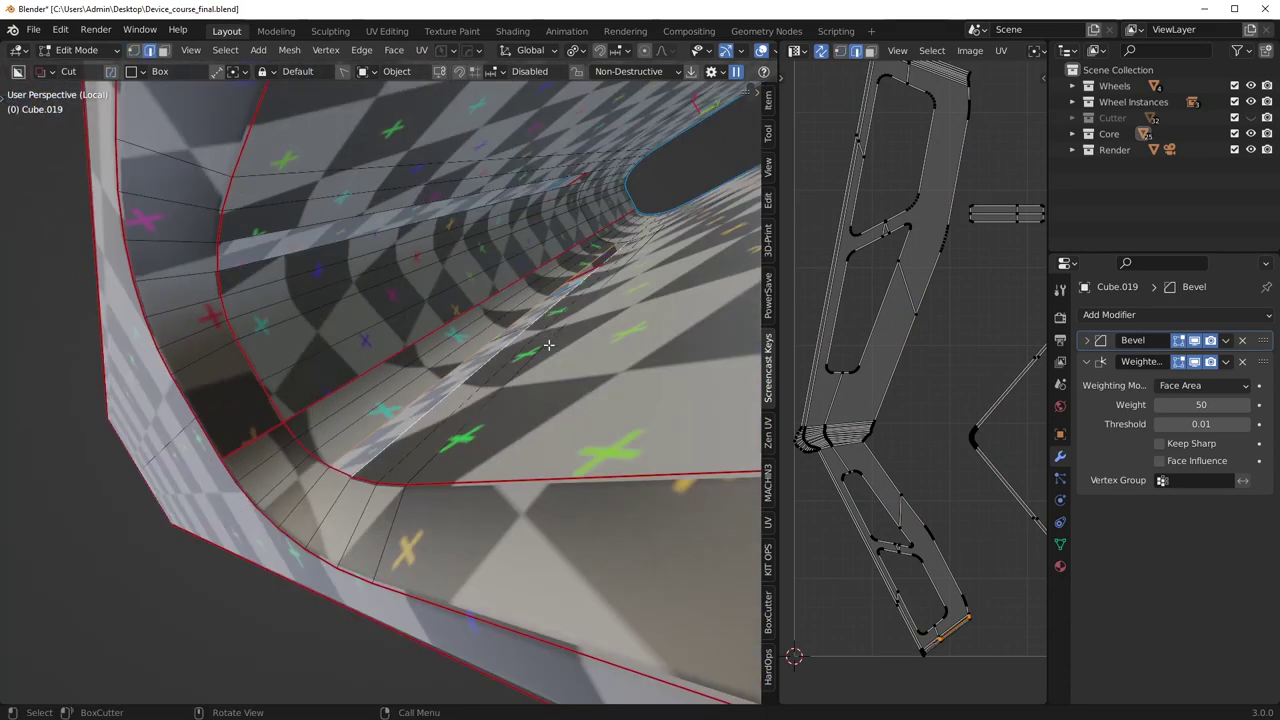
middle_click_drag(556, 340, 499, 366)
key("ctrl+z")
key("ctrl+z")
key("ctrl+z")
key("ctrl+z")
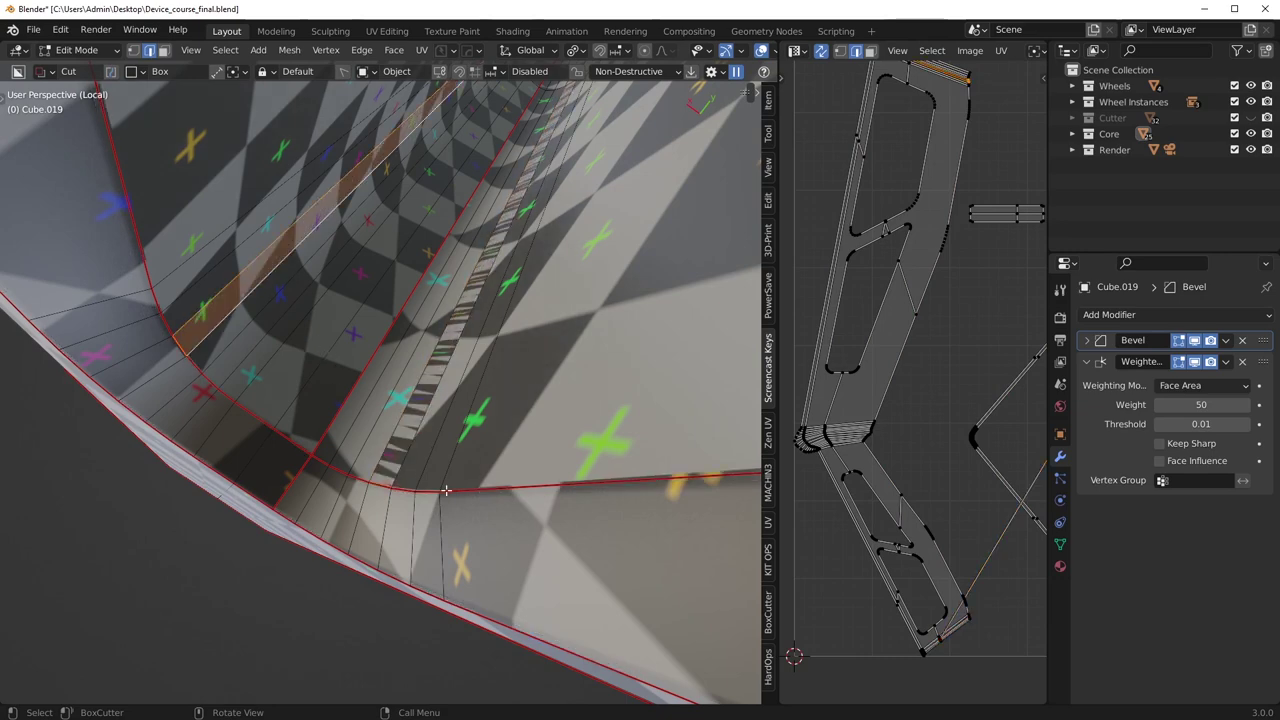
Select the whole forearm mesh and unwrap it to renew its UV layout.
key("a")
key("u")
left_click(487, 431)
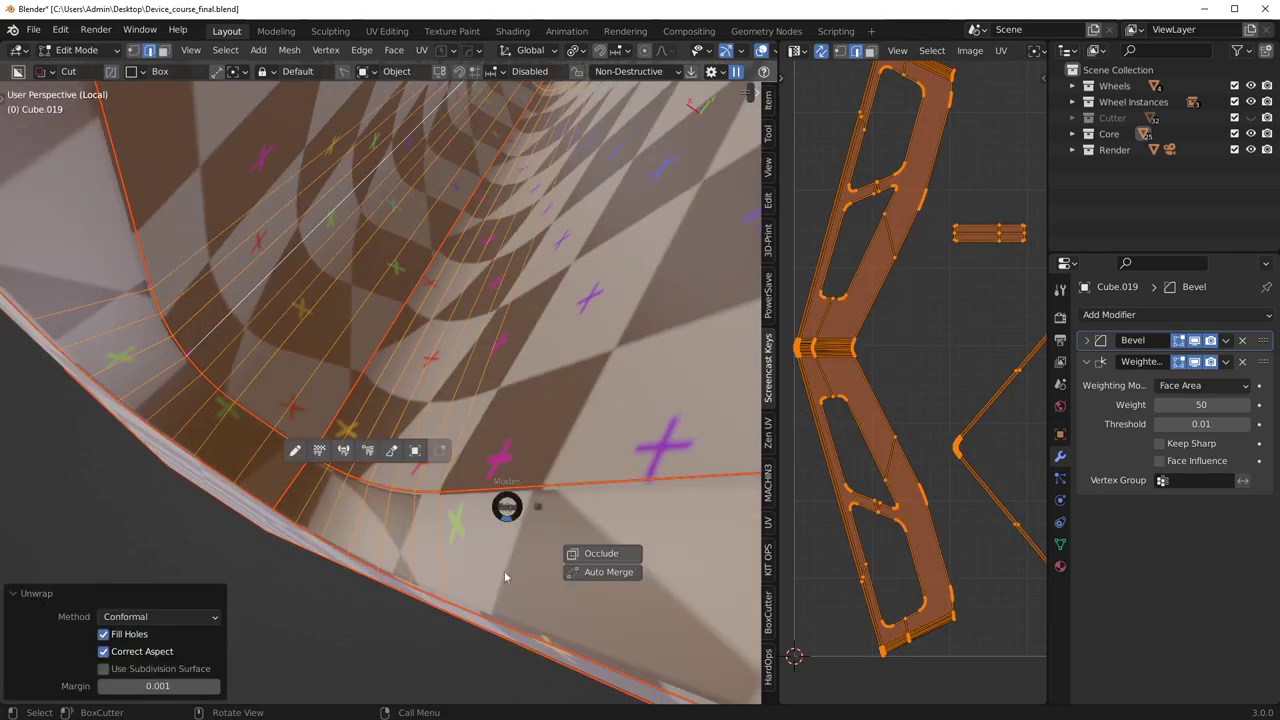
Clear the seam along the inner rim edge loop around the rounded end of the opposite slot.
key("alt+a")
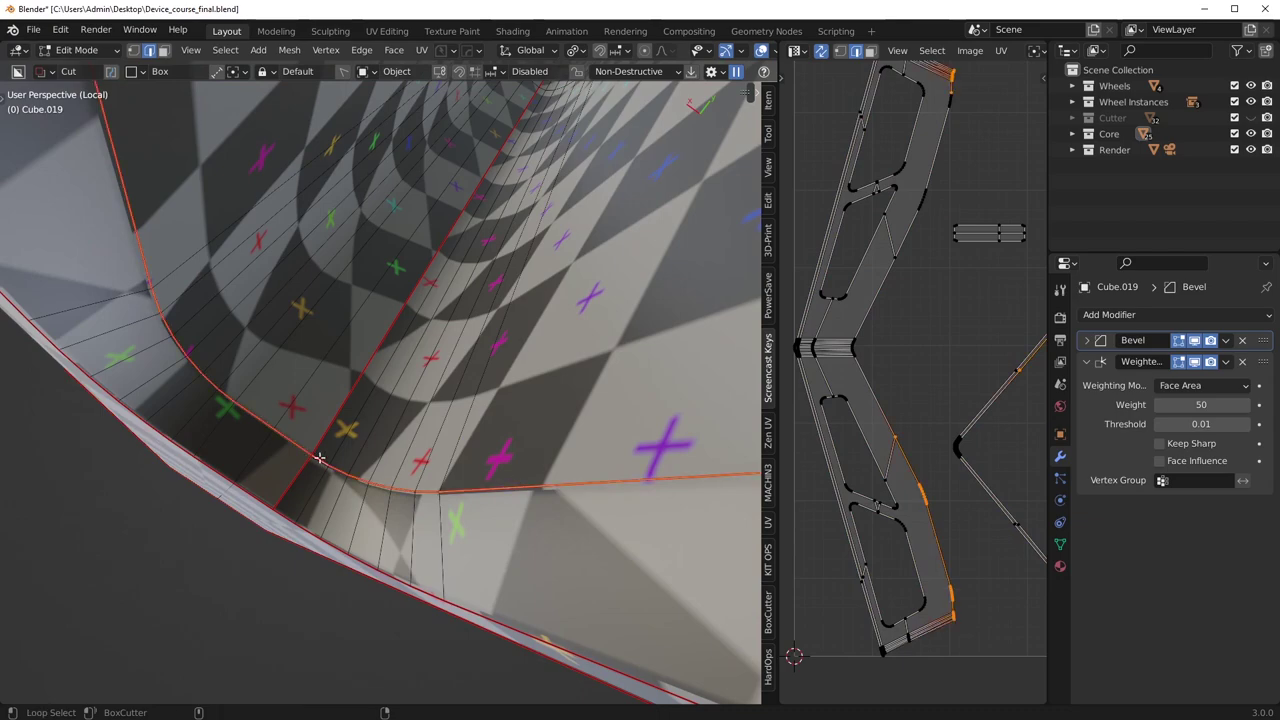
middle_click_drag(298, 438, 283, 262)
right_click(402, 418)
left_click(402, 420)
scroll(615, 453, "down", 4)
middle_click_drag(373, 386, 715, 500)
right_click(663, 511)
left_click(661, 508)
Dissolve the extra edge loop near the forearm's end.
scroll(640, 470, "down", 4)
middle_click_drag(640, 470, 430, 405)
middle_click_drag(430, 405, 448, 509, "shift")
left_click(451, 356, "alt+shift")
middle_click_drag(451, 356, 378, 328)
middle_click_drag(440, 440, 425, 298)
key("ctrl+x")
Select the entire forearm and unwrap it again with the Conformal method.
key("a")
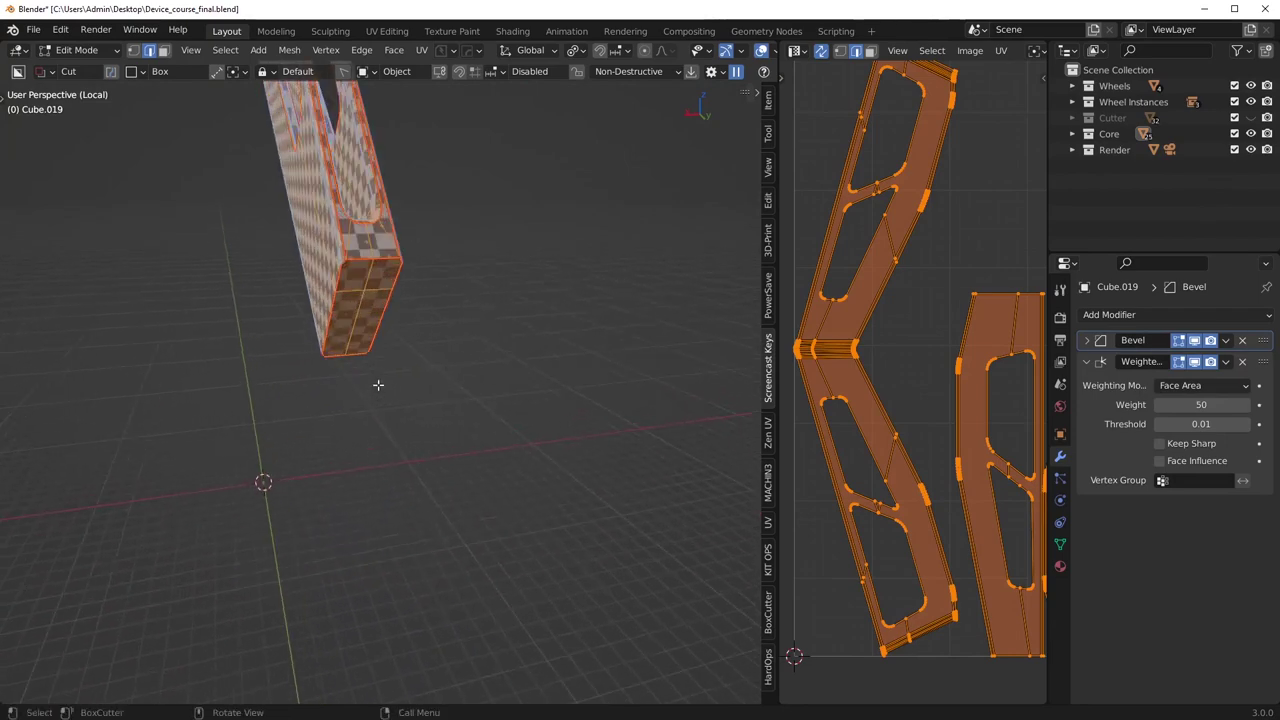
middle_click_drag(378, 384, 420, 351)
key("alt+a")
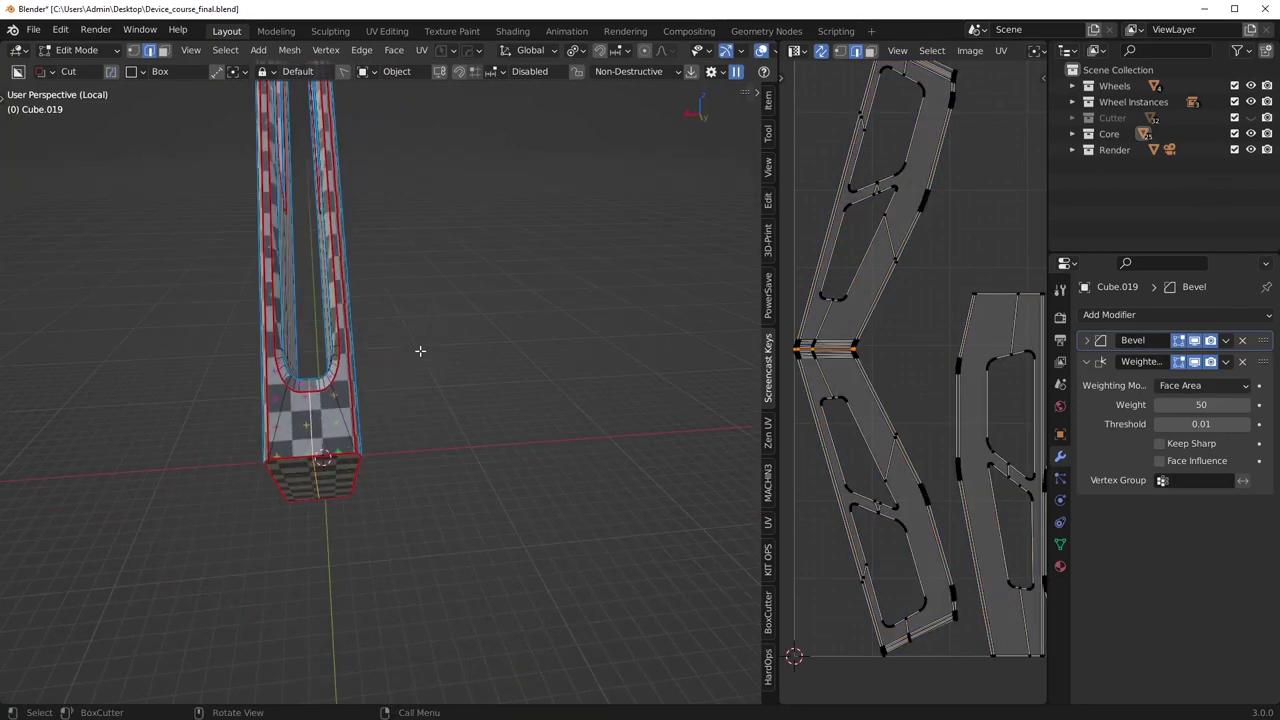
key("a")
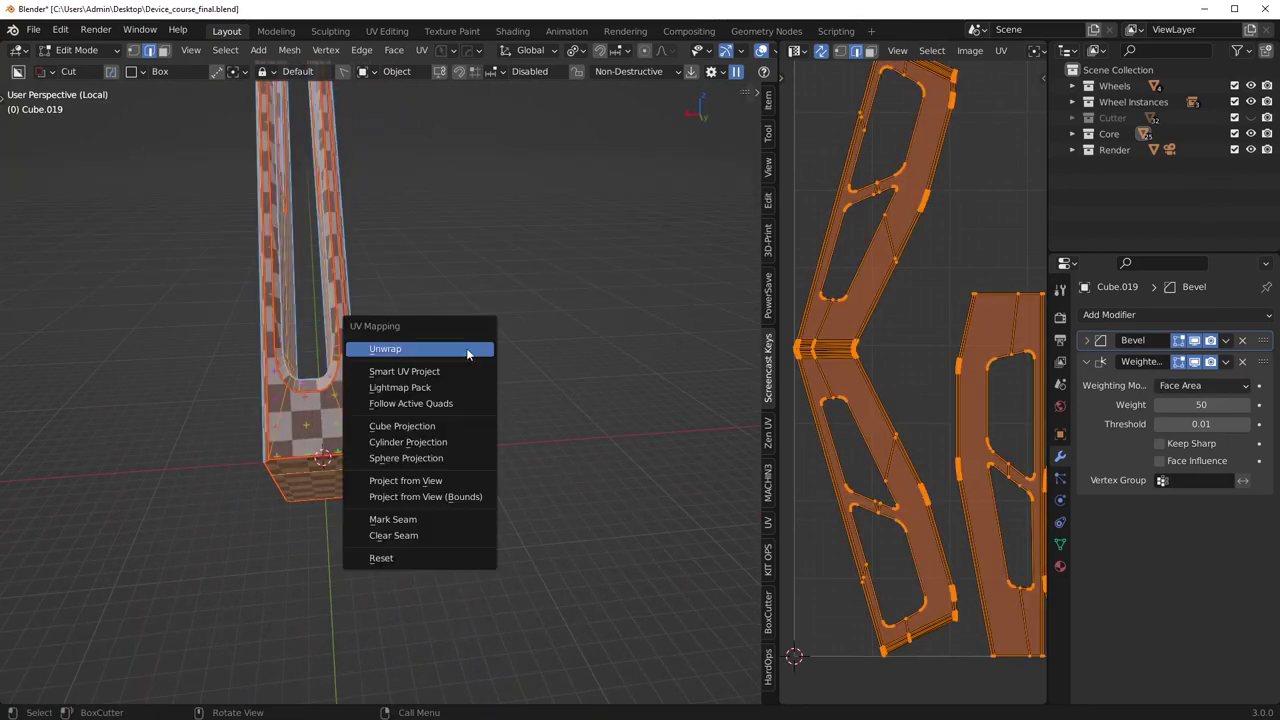
left_click(467, 350)
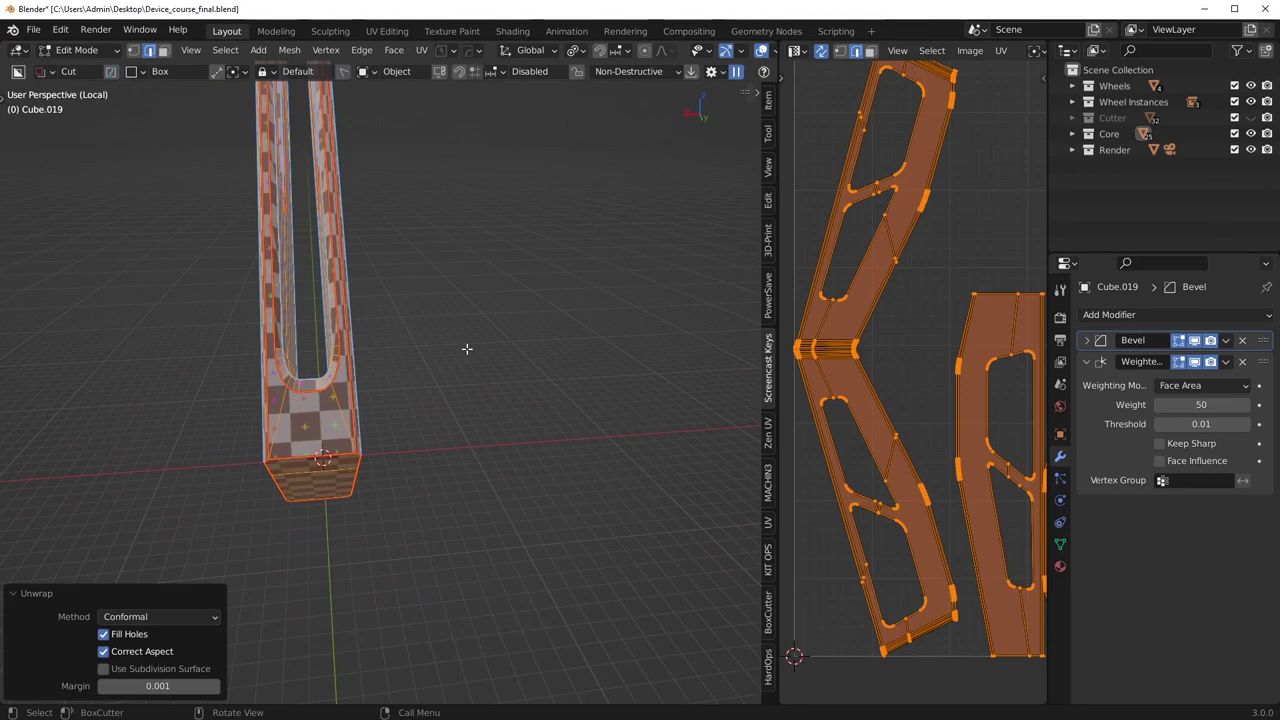
middle_click_drag(450, 348, 375, 310)
middle_click_drag(375, 310, 519, 291, "shift")
key("u")
left_click(519, 291)
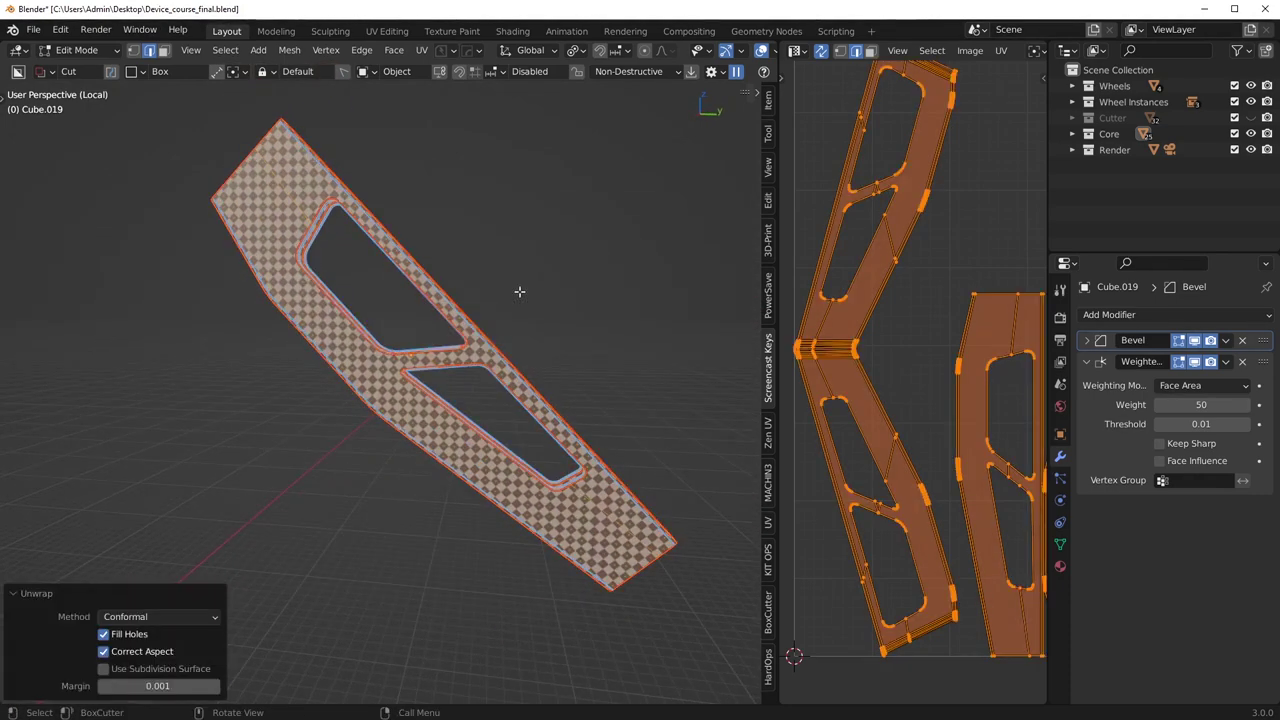
Return to Object Mode, leave the isolated view and hide the finished forearm.
key("Tab")
key("KP_Divide")
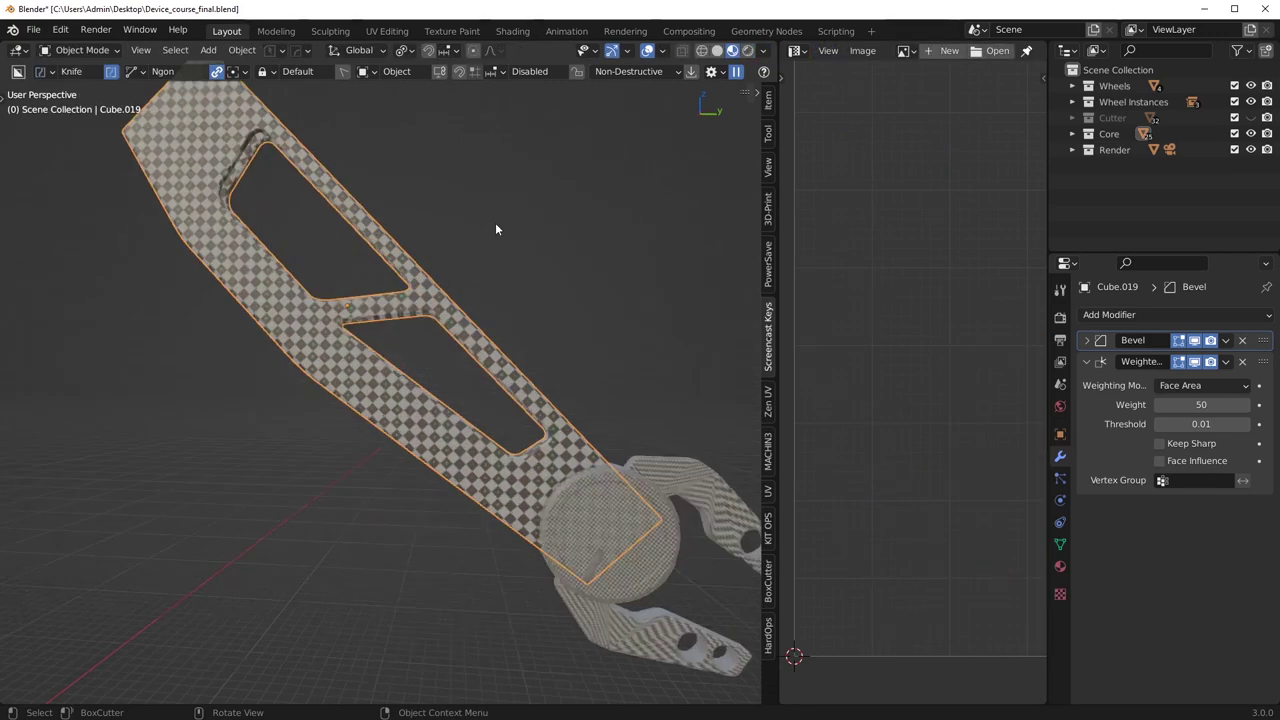
key("h")
middle_click_drag(494, 229, 464, 429)
scroll(464, 429, "down", 10)
scroll(420, 440, "up", 3)
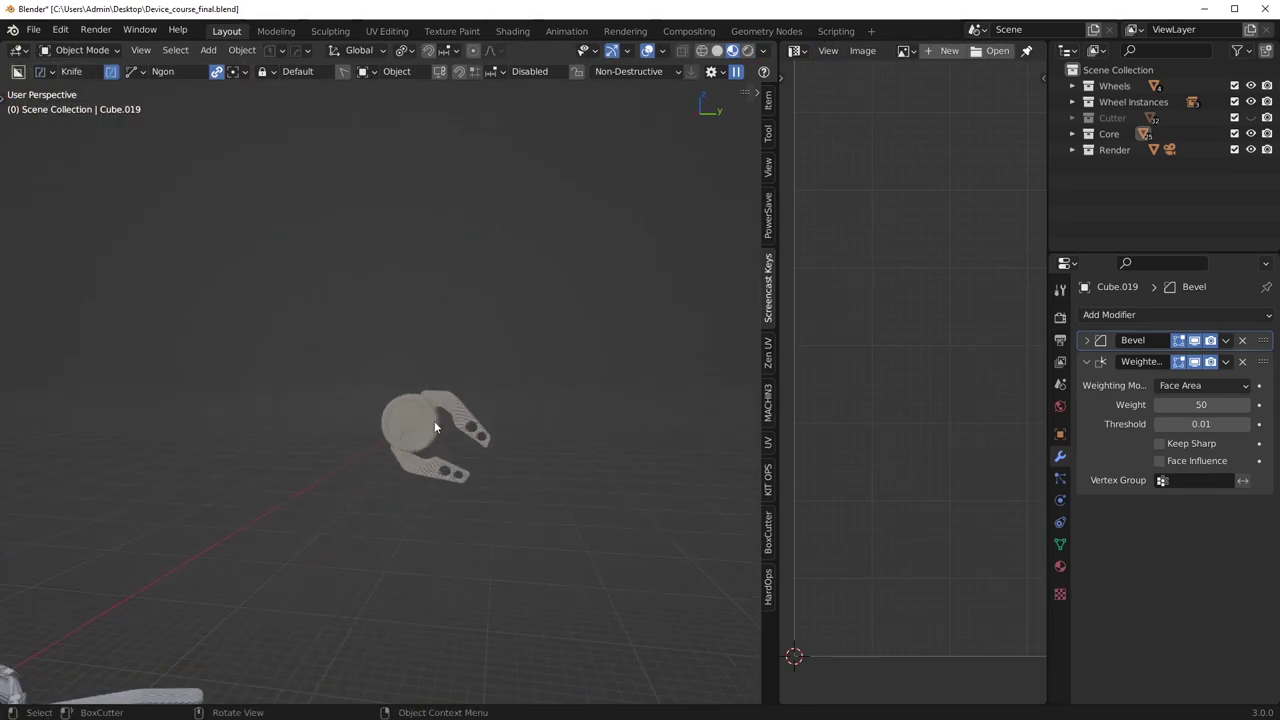
Select the gripper's disc, surrounding hub and claw parts together and apply HardOps (C) Sharpen to them.
left_click(440, 428)
key("Tab")
middle_click_drag(434, 543, 428, 499, "shift")
scroll(453, 384, "up", 5)
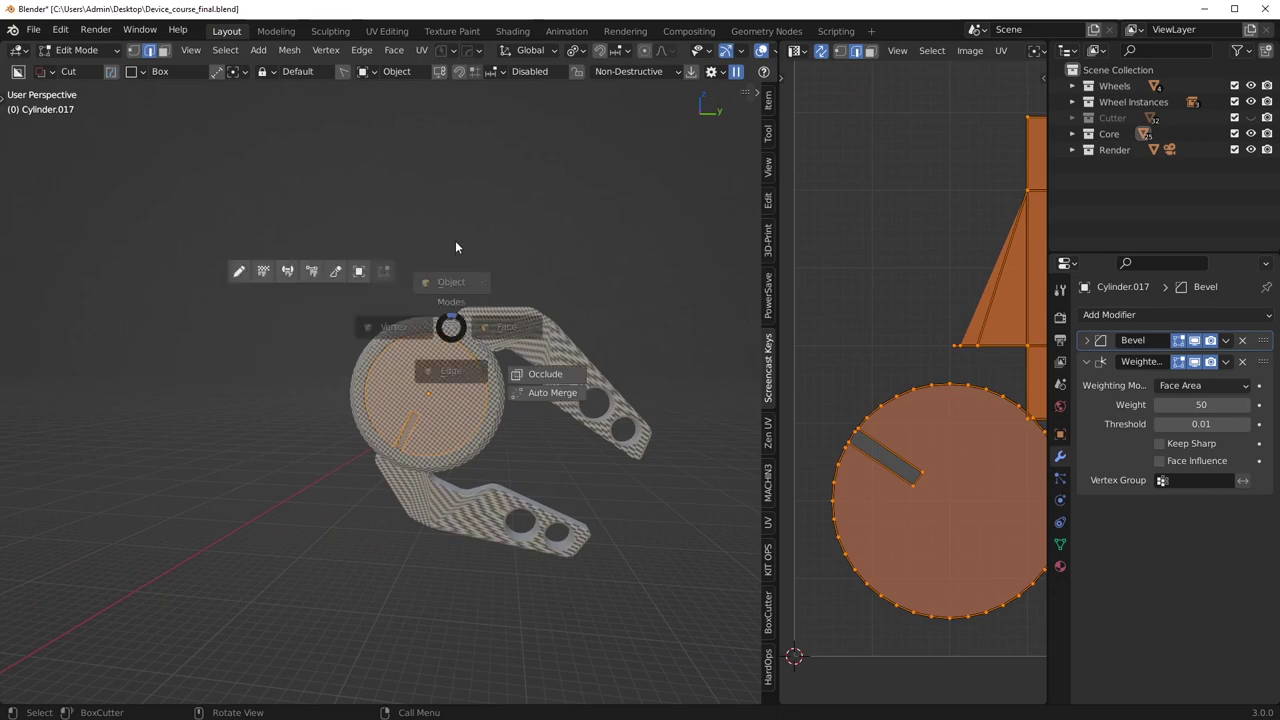
key("Tab")
scroll(497, 353, "up", 2)
left_click(582, 295, "shift")
key("q")
mouse_move(541, 393)
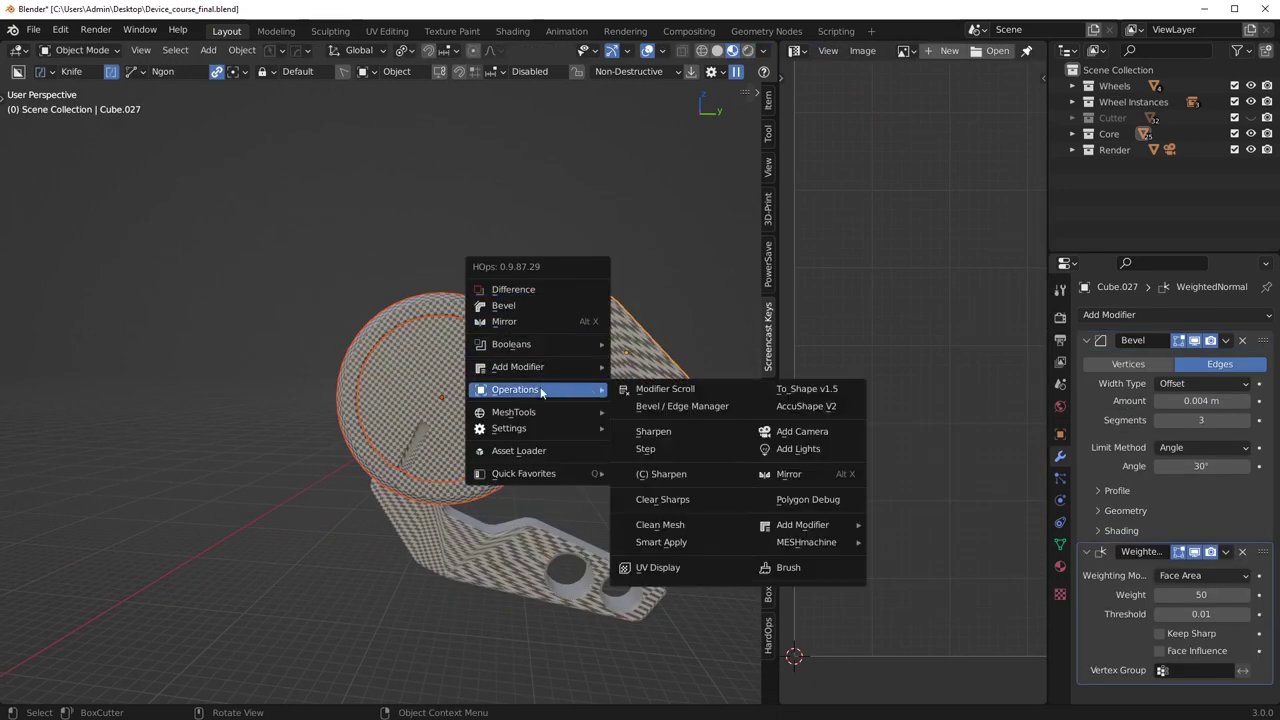
left_click(668, 480)
scroll(480, 395, "up", 2)
Isolate the gripper's inner disc, select all of its mesh and unwrap it.
left_click(437, 375)
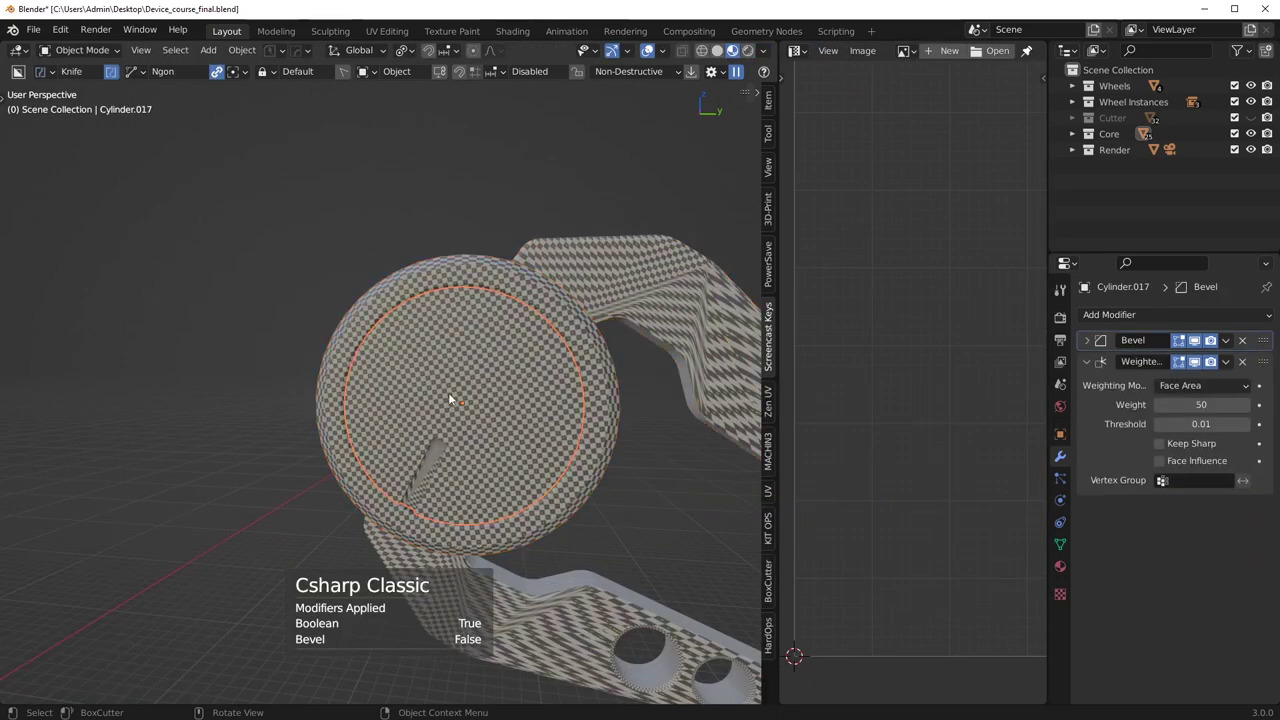
key("slash")
key("Tab")
key("a")
key("u")
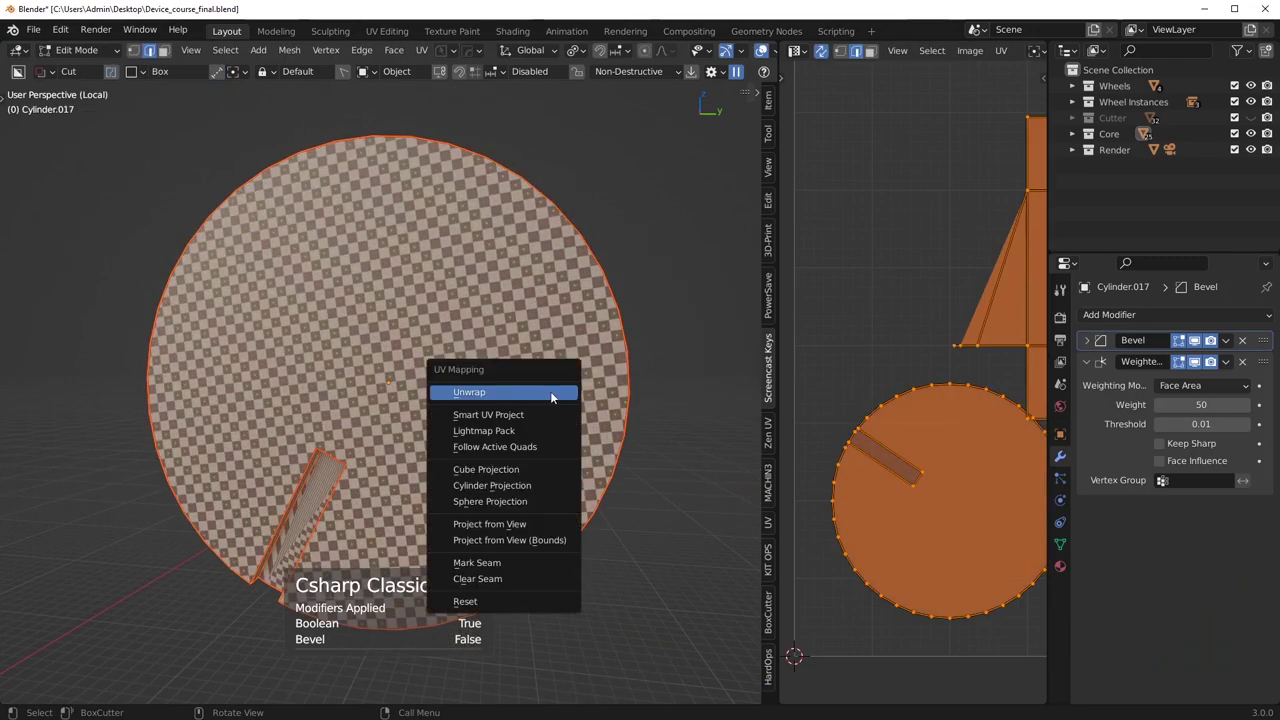
left_click(551, 397)
Leave mesh editing, hide the inner disc and bring back the rest of the scene.
key("Tab")
left_click(544, 281)
scroll(527, 389, "down", 3)
key("h")
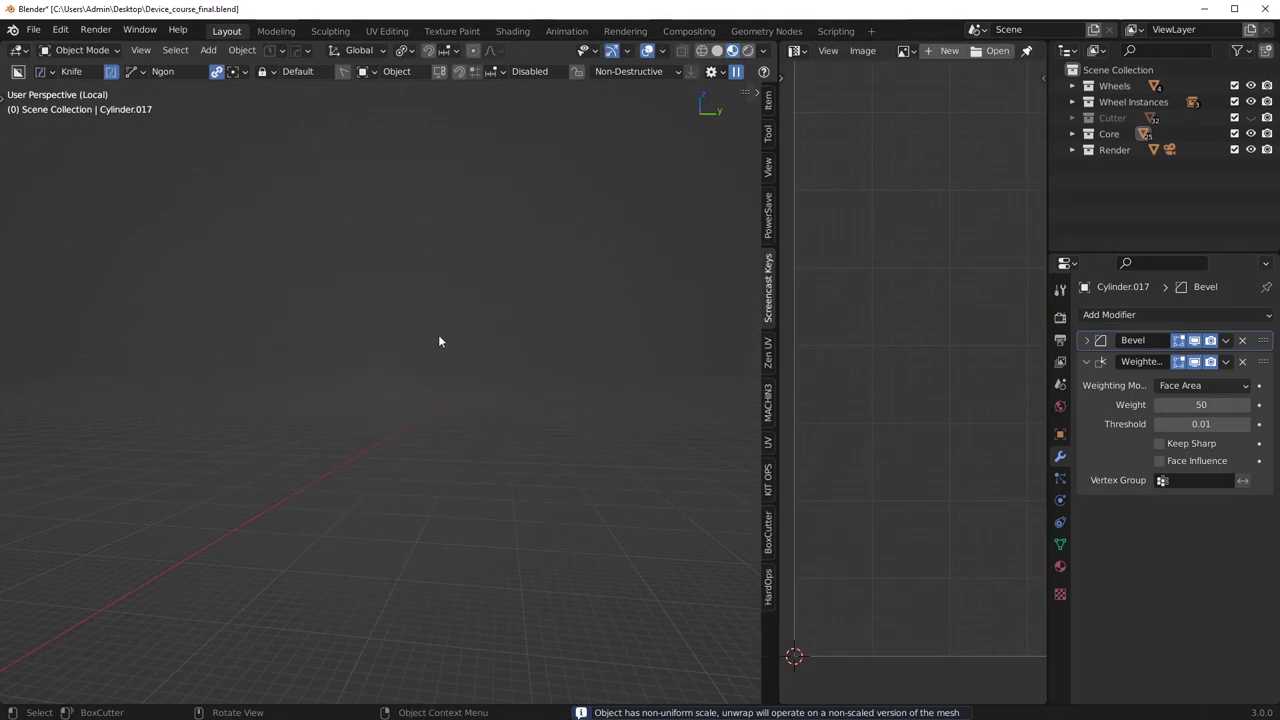
key("slash")
Open the gripper's round two-disc hub for mesh editing and isolate it.
left_click(459, 342)
middle_click_drag(459, 341, 466, 423)
key("Tab")
left_click(471, 499)
middle_click_drag(471, 499, 392, 416)
scroll(421, 443, "up", 2)
key("slash")
scroll(390, 455, "up", 4)
scroll(392, 416, "down", 4)
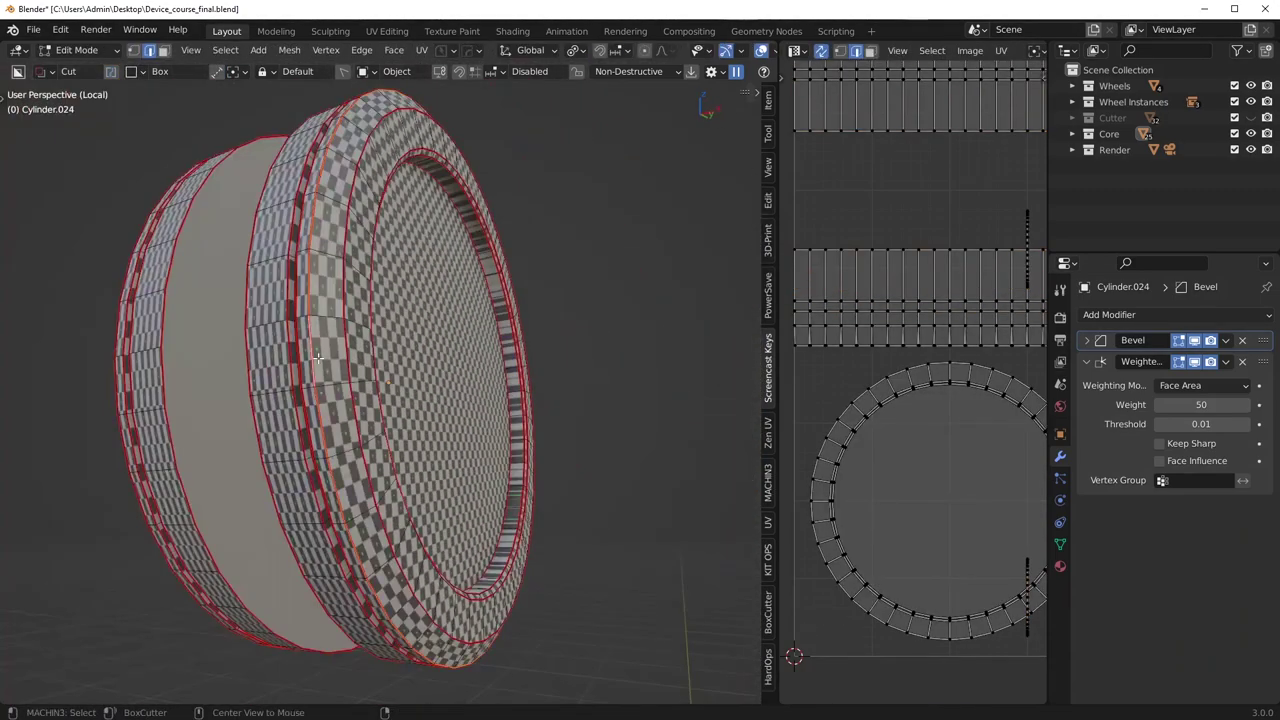
Clear the surplus seams along the hub's rim bevel and mark a seam across the rim edges.
middle_click_drag(341, 357, 204, 436)
right_click(398, 471)
left_click(400, 473)
middle_click_drag(402, 640, 438, 492)
key("alt+a")
left_click(424, 458)
right_click(566, 491)
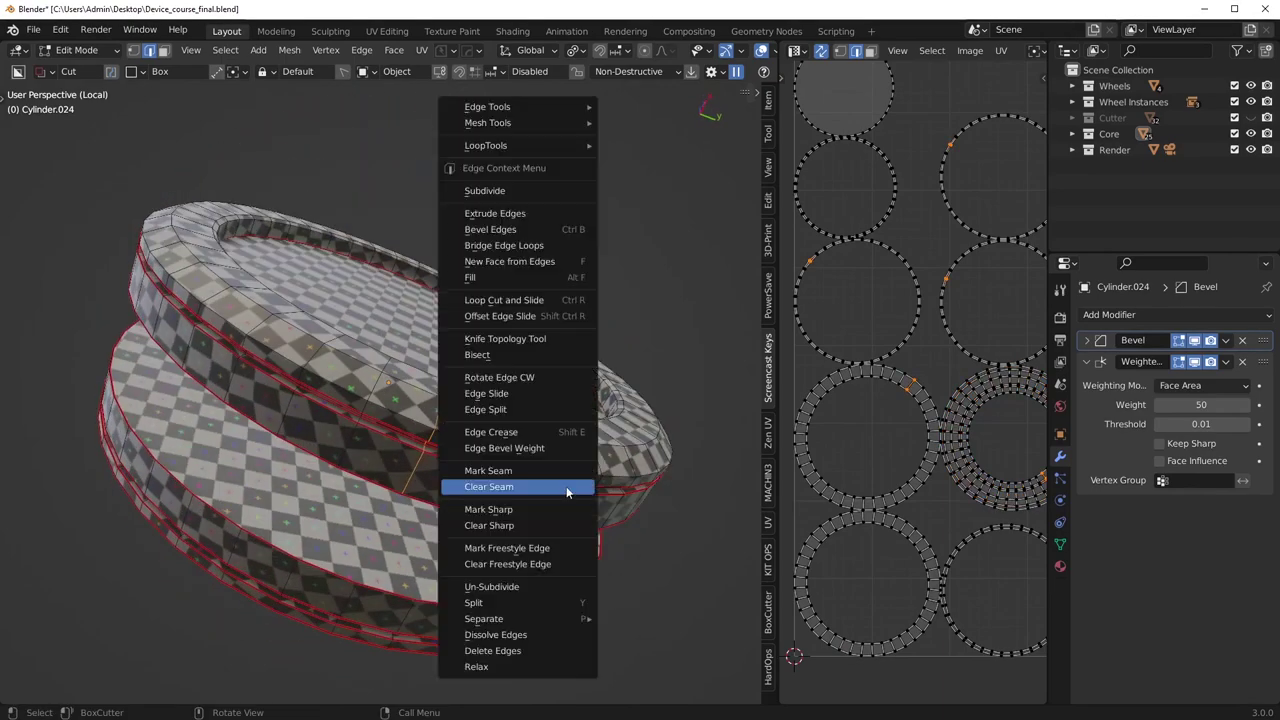
left_click(563, 475)
Symmetrize the hub, select its whole mesh and unwrap it with the Angle Based method.
middle_click_drag(545, 455, 505, 585)
middle_click_drag(544, 477, 309, 466)
scroll(470, 462, "down", 2)
key("alt+x")
key("a")
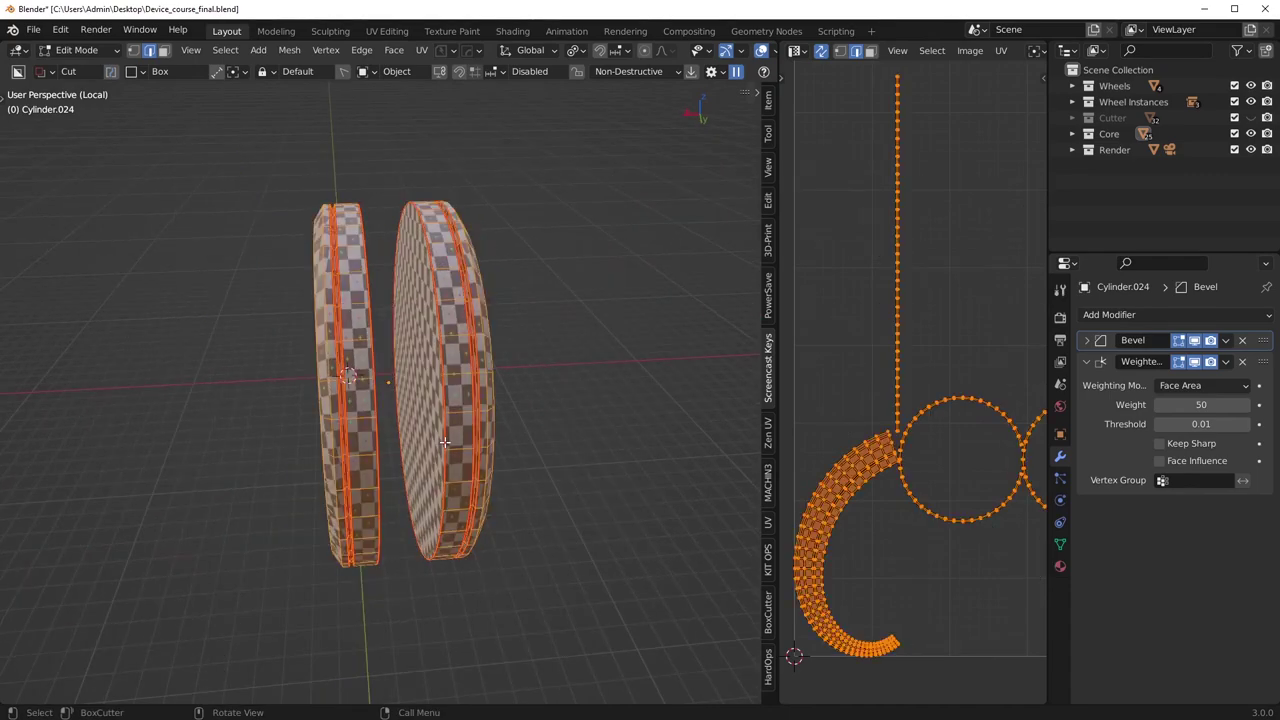
key("u")
left_click(420, 458)
middle_click_drag(420, 458, 556, 392)
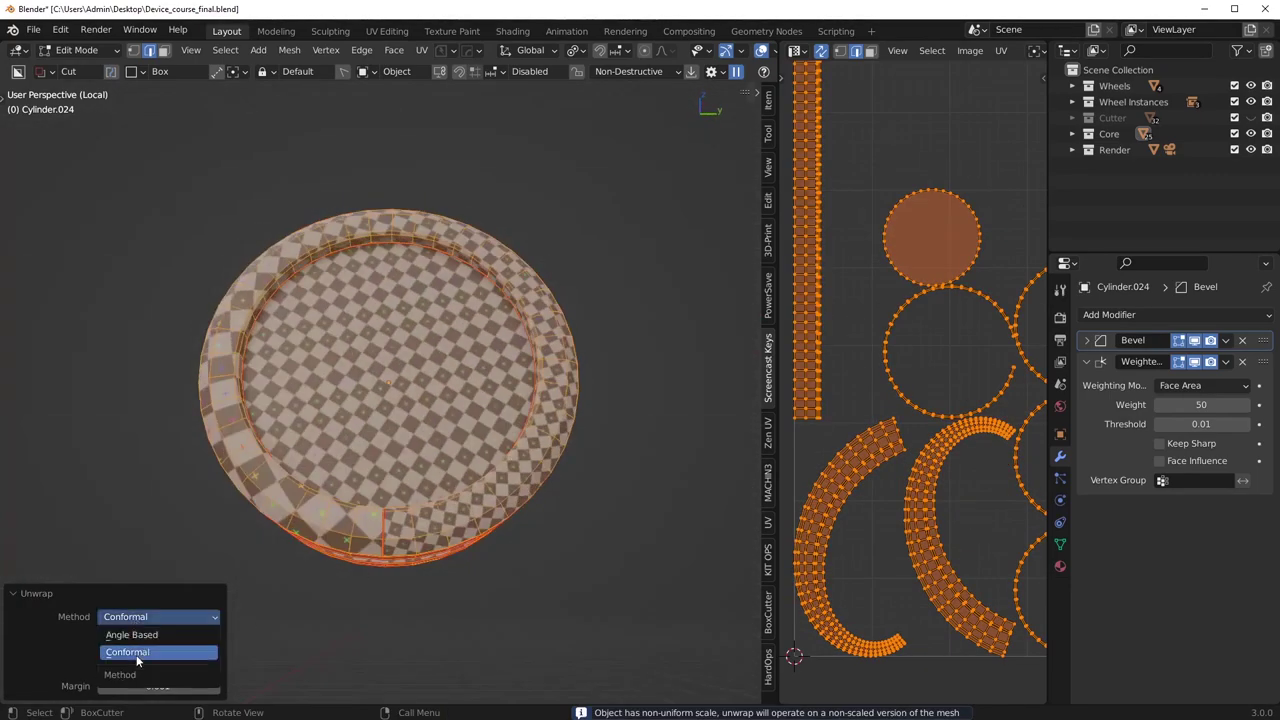
left_click(141, 636)
Leave the isolated view and mesh editing, and hide the finished hub.
middle_click_drag(531, 529, 460, 569)
key("slash")
key("Tab")
scroll(515, 320, "down", 3)
middle_click_drag(522, 313, 502, 389)
scroll(305, 362, "up", 1)
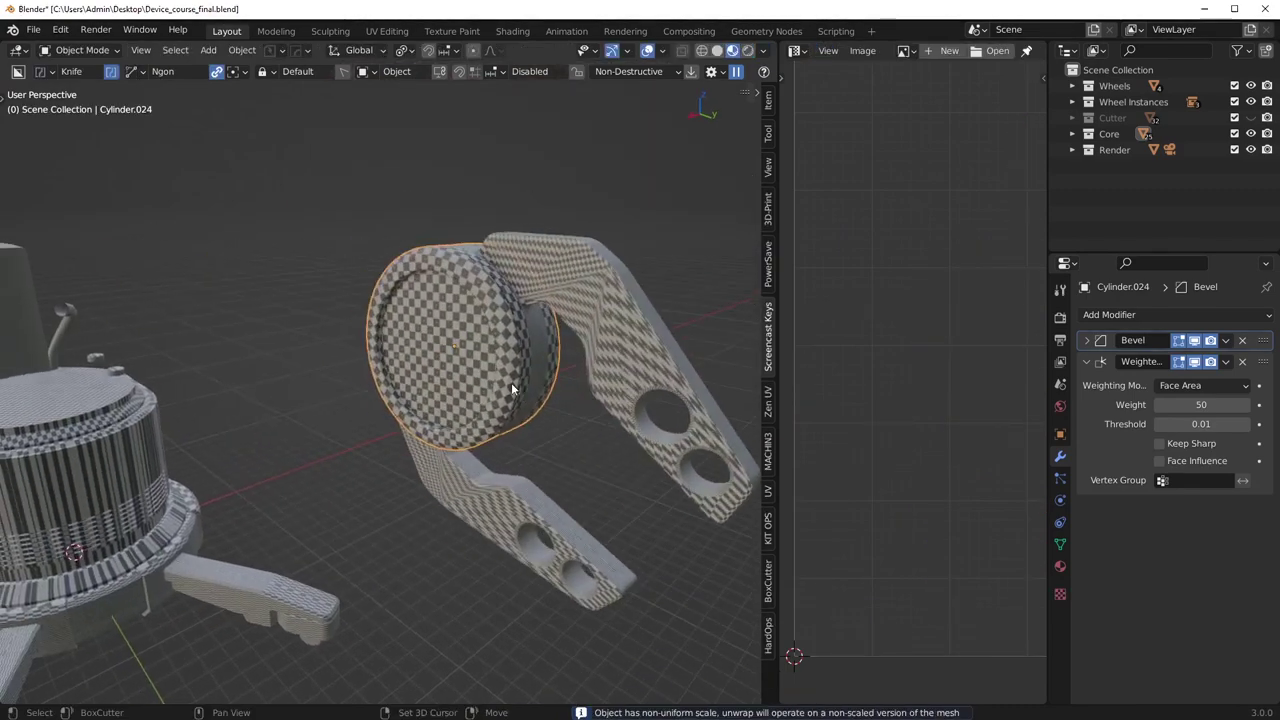
scroll(502, 389, "up", 3)
key("h")
Open the remaining disc between the claws for mesh editing and select its circular cap faces.
left_click(650, 360)
key("Tab")
middle_click_drag(618, 364, 682, 386)
key("alt+a")
middle_click_drag(600, 380, 540, 411, "shift")
key("Tab")
left_click(570, 408)
left_click(545, 408)
middle_click_drag(450, 408, 585, 392)
left_click(525, 345, "shift")
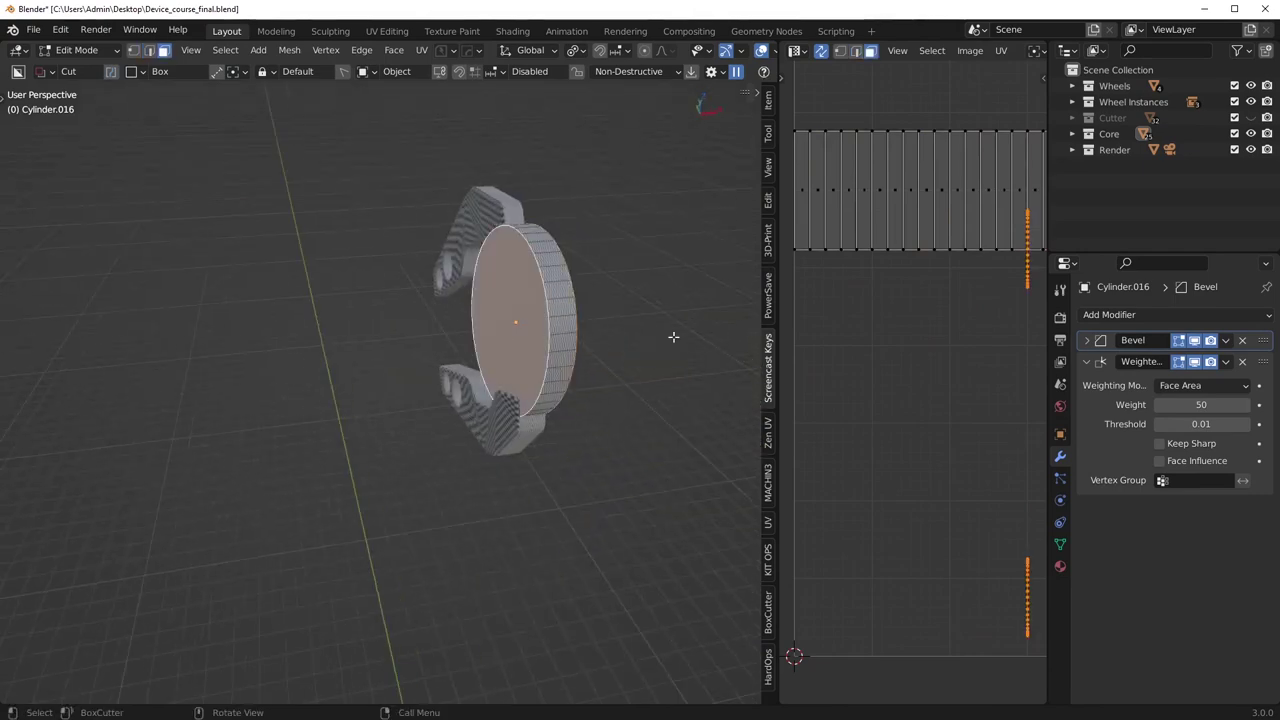
Mark the disc's circular cap edges as seams.
right_click(636, 505)
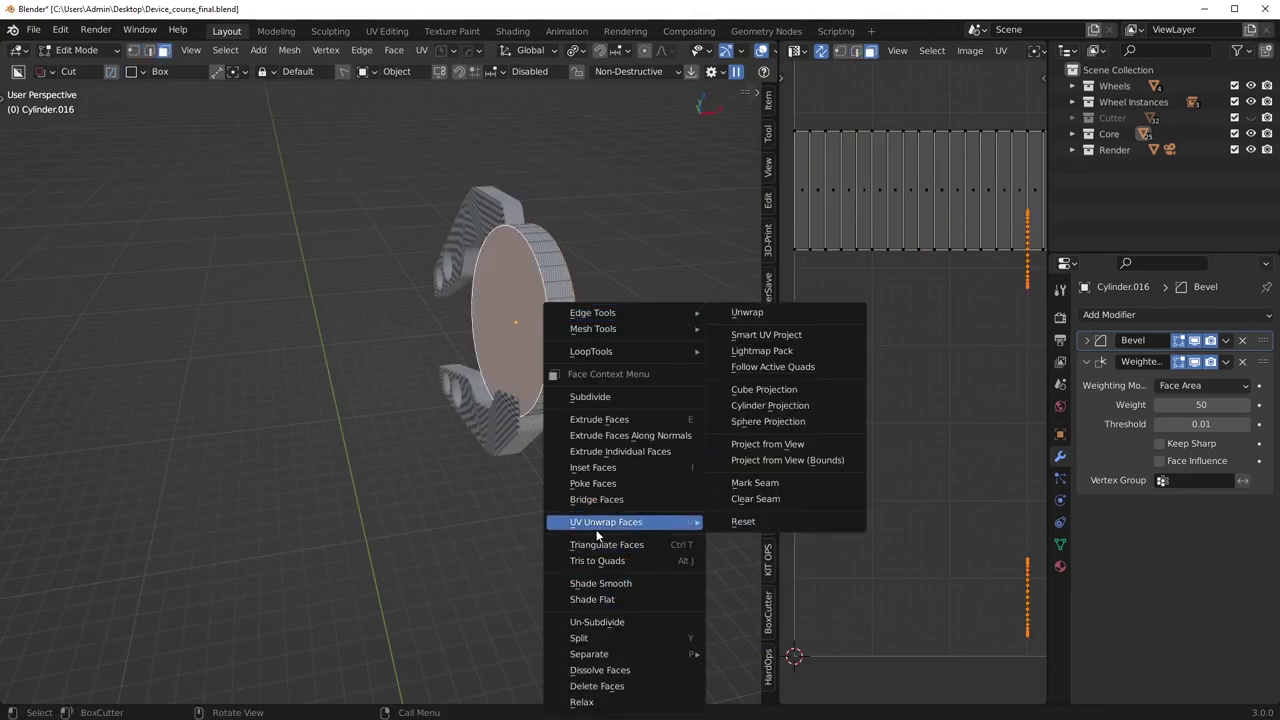
right_click(514, 272)
key("Tab")
left_click(410, 348)
right_click(553, 346)
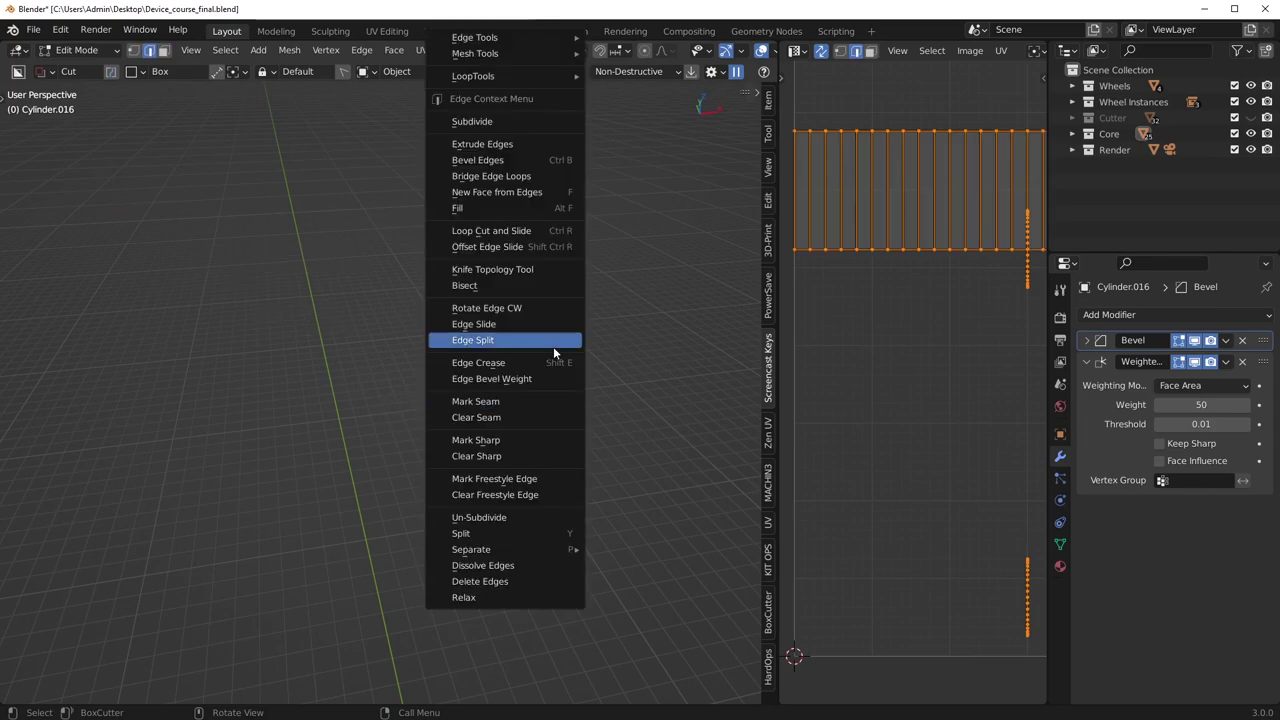
left_click(532, 402)
middle_click_drag(530, 398, 420, 335)
scroll(420, 335, "up", 2)
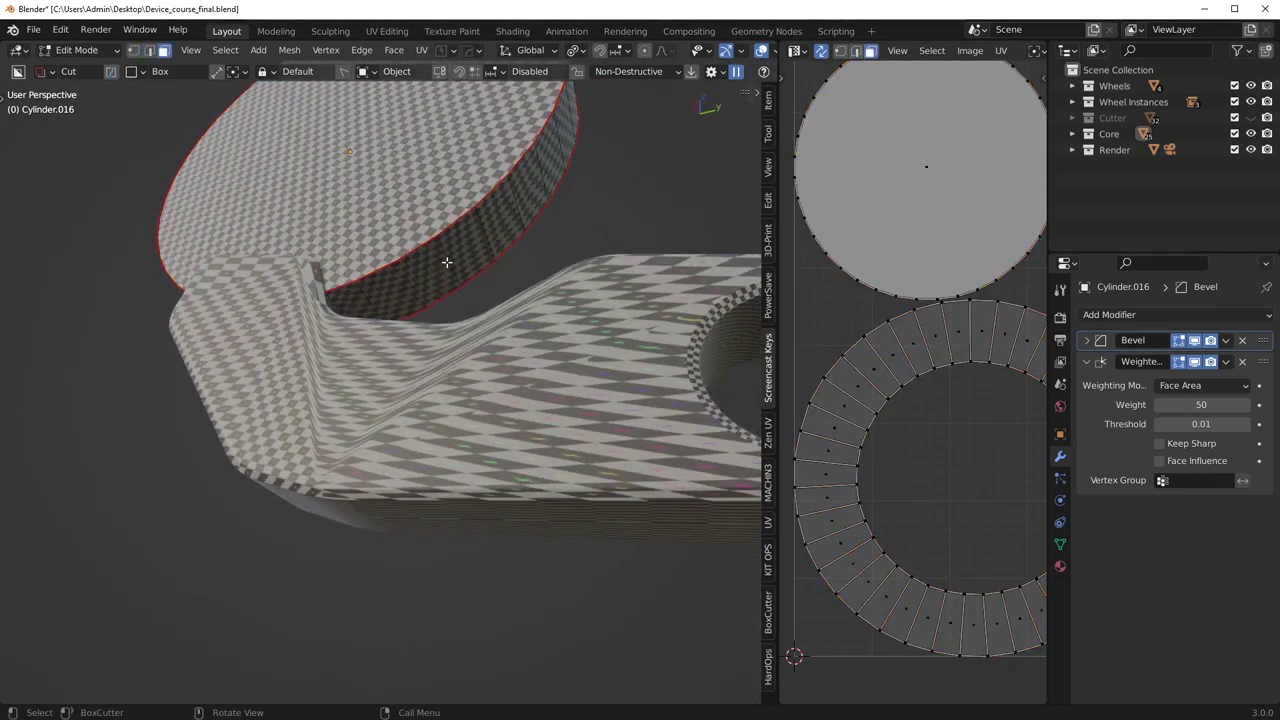
Select the disc's side band up to its seams and isolate the disc.
key("l")
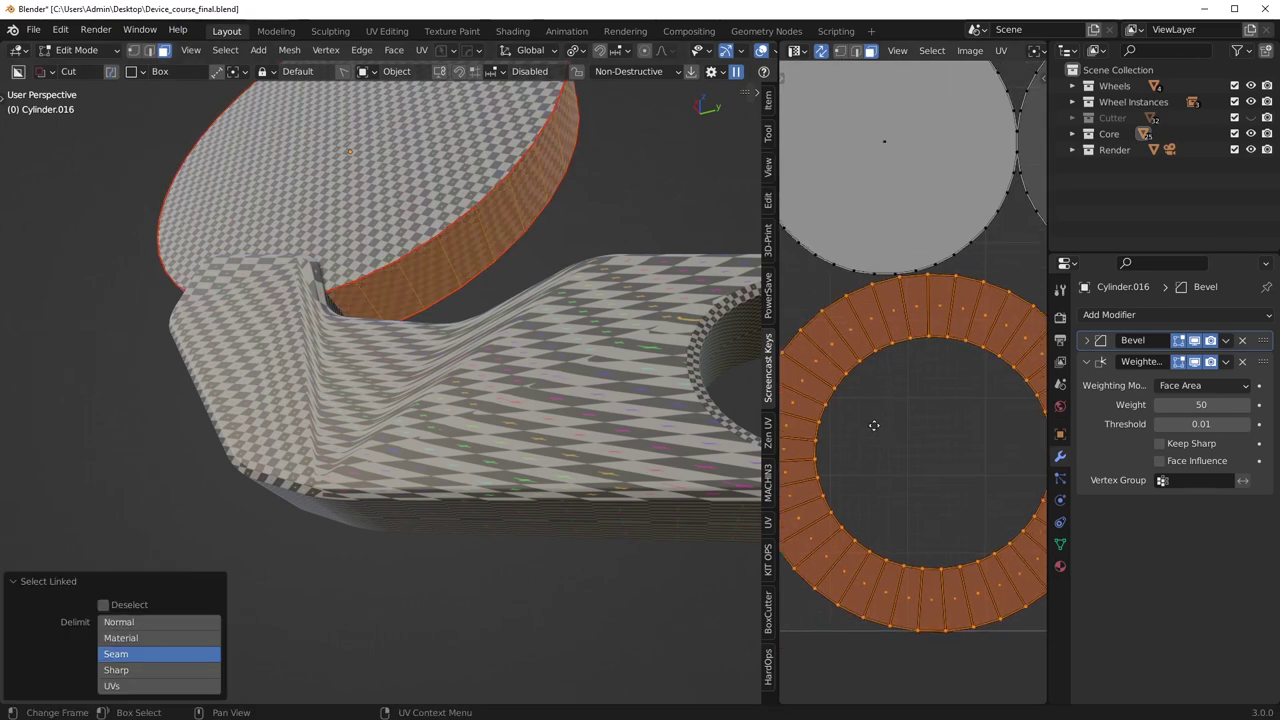
key("KP_Divide")
middle_click_drag(452, 435, 659, 526)
scroll(431, 536, "up", 6)
scroll(440, 520, "down", 5)
Mark one edge across the disc's side band as a seam and leave the isolated view.
key("Tab")
left_click(383, 587)
left_click(383, 587)
middle_click_drag(391, 535, 403, 534)
left_click(383, 549)
key("ctrl+e")
left_click(542, 538)
scroll(547, 535, "down", 3)
key("slash")
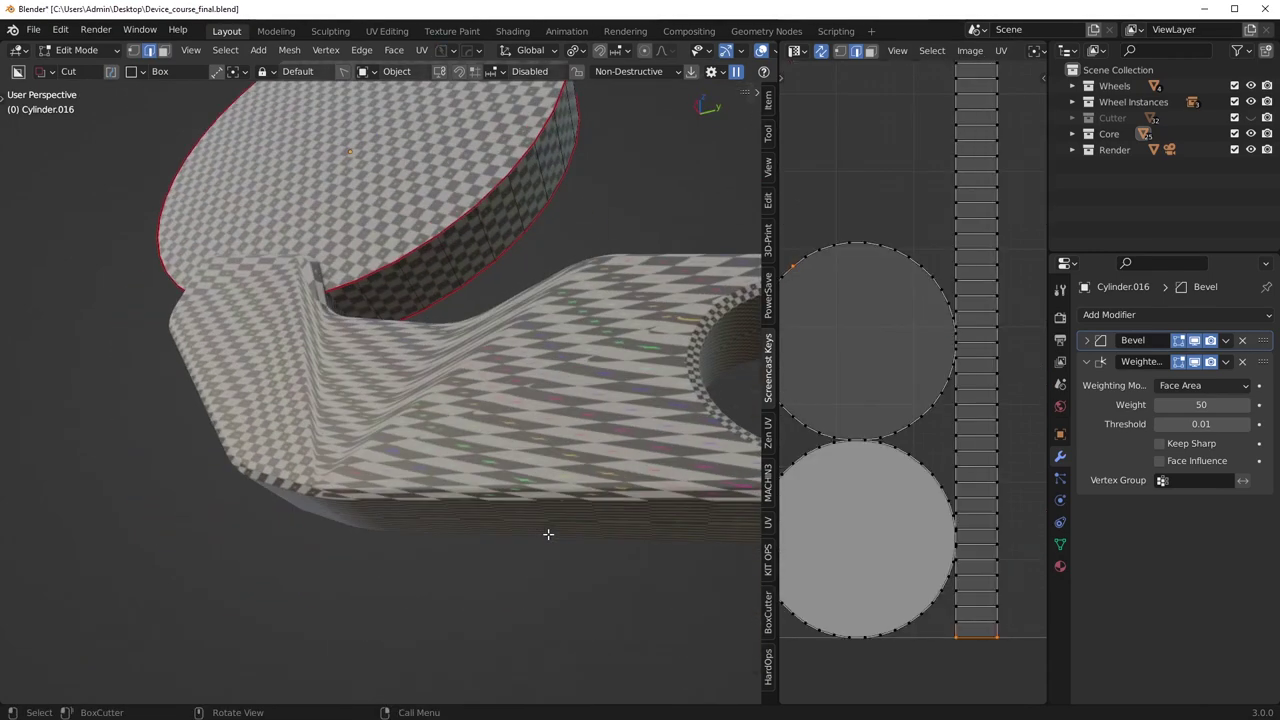
Return to Object Mode, hide the finished disc and select the lower claw arm.
key("Tab")
scroll(525, 399, "down", 5)
middle_click_drag(525, 399, 545, 453)
key("h")
left_click(538, 474)
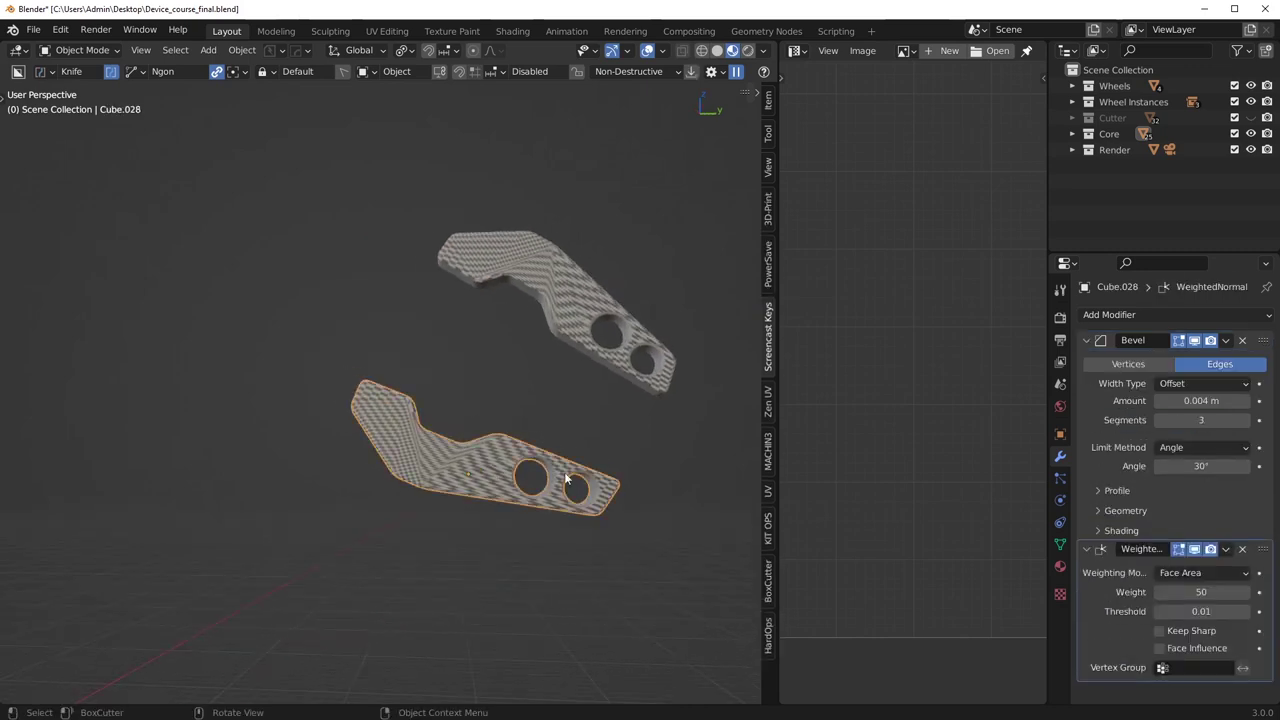
key("n")
key("n")
left_click(756, 94)
mouse_move(778, 102)
left_mouse_down()
mouse_move(840, 117)
mouse_move(824, 120)
mouse_move(797, 93)
left_mouse_up()
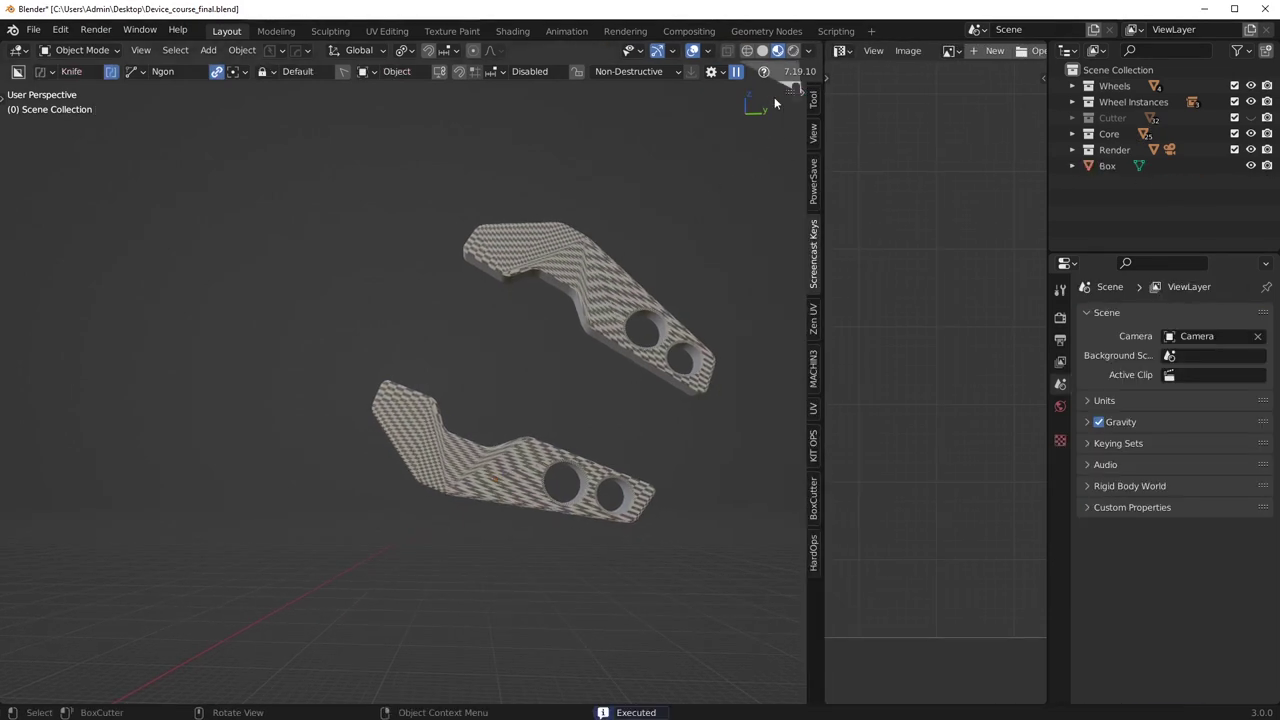
middle_click_drag(640, 281, 712, 310)
scroll(699, 293, "down", 10)
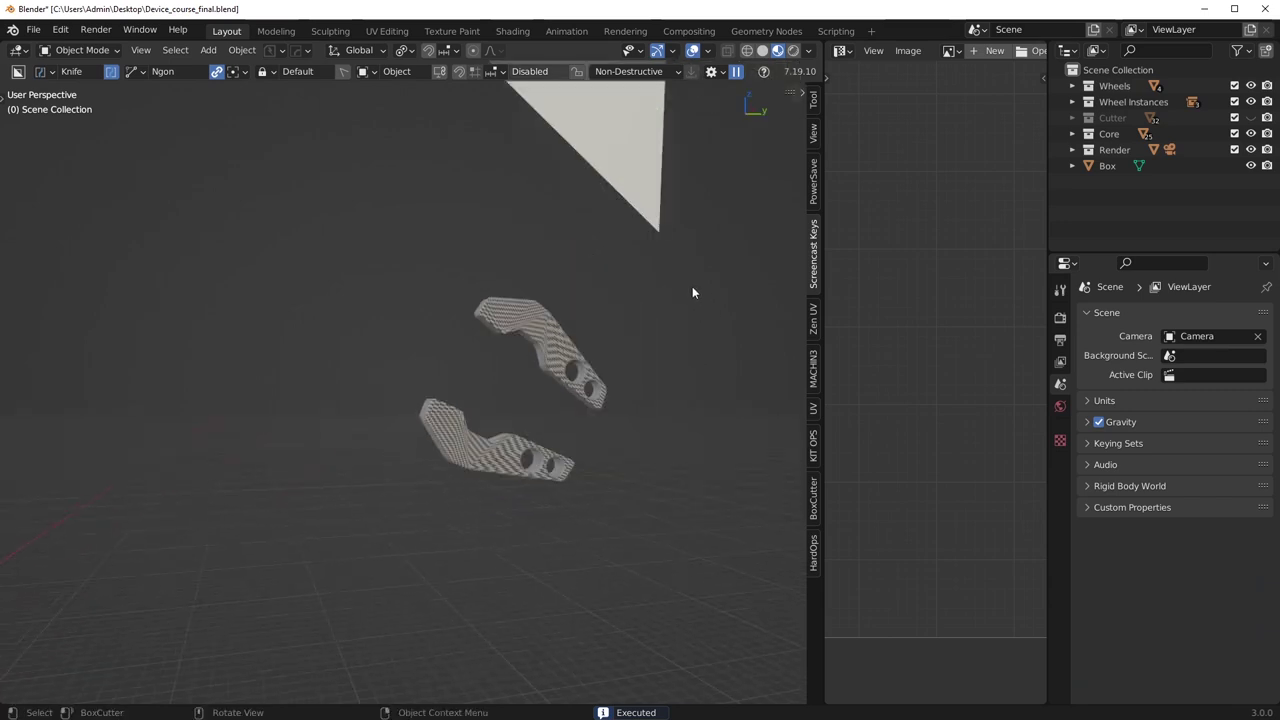
middle_click_drag(538, 313, 532, 314)
key("ctrl+z")
scroll(600, 390, "up", 7)
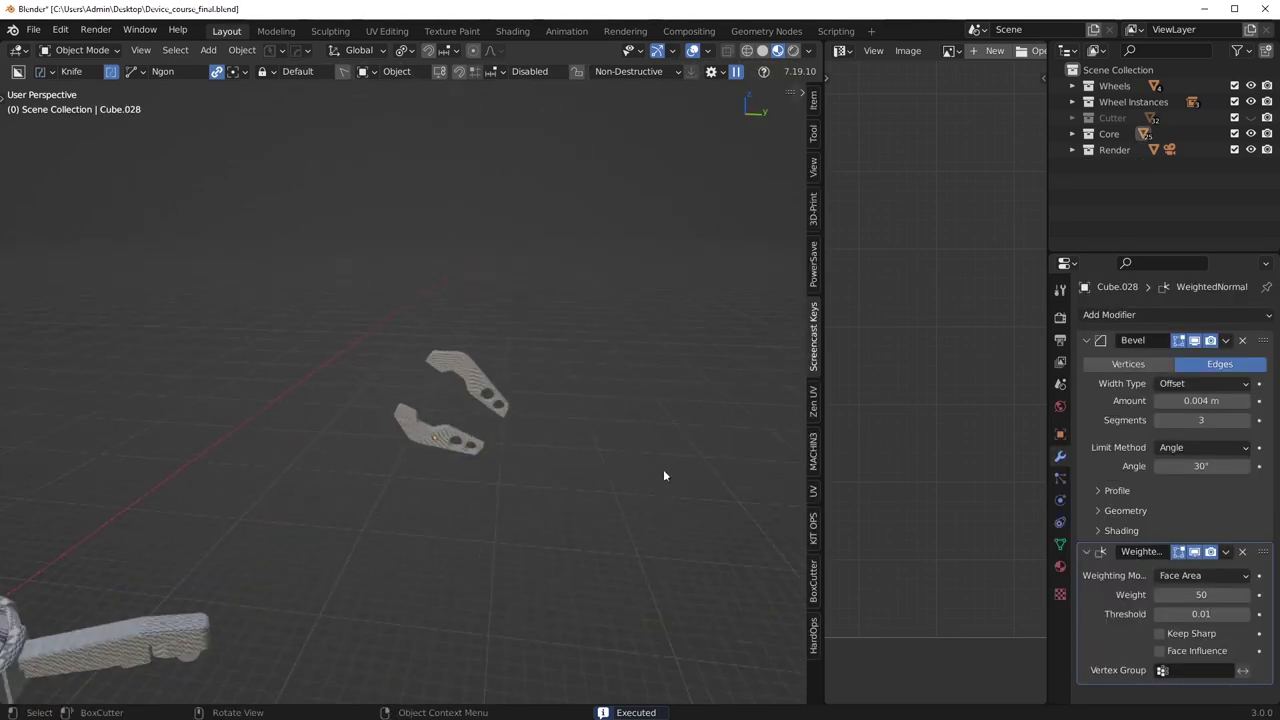
Widen the UV editor, open the upper claw arm for mesh editing and unwrap it.
left_click_drag(827, 178, 728, 180)
scroll(531, 337, "up", 3)
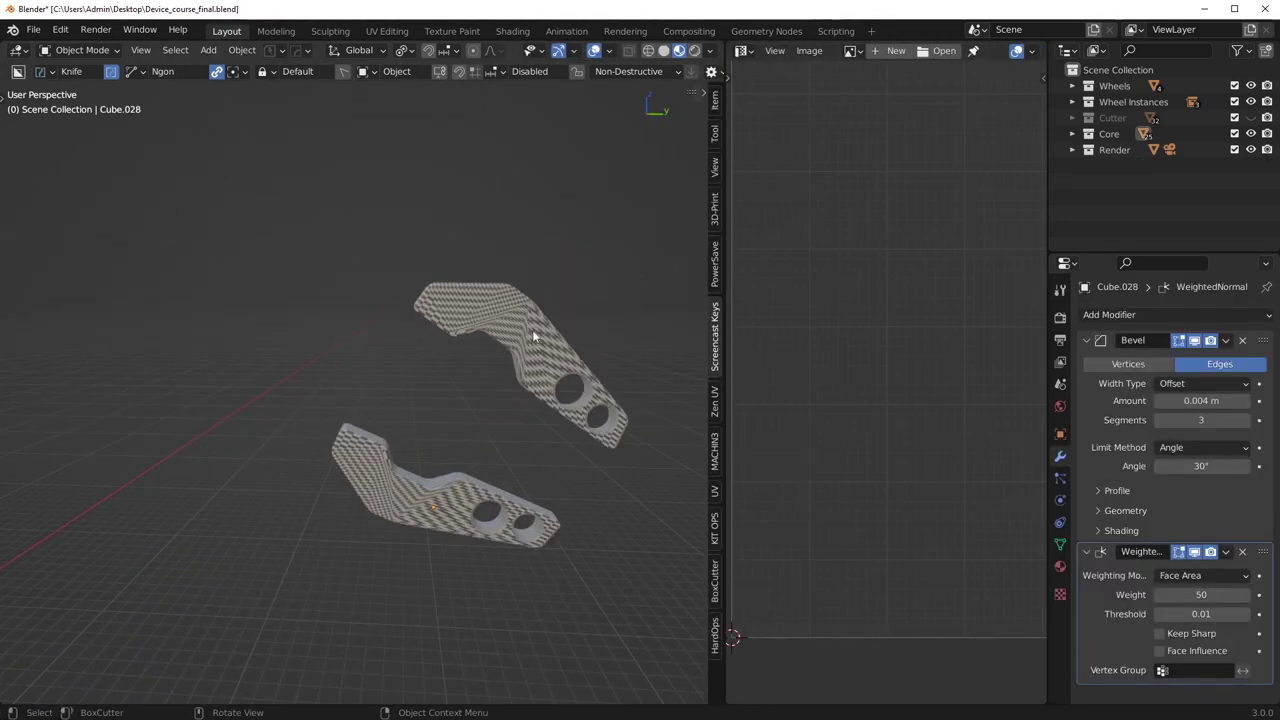
left_click(532, 340)
key("Tab")
middle_click_drag(472, 393, 331, 423, "shift")
scroll(340, 423, "up", 6)
key("u")
left_click(528, 390)
middle_click_drag(528, 390, 462, 374)
Clear the seams from the inner bevel loops around the upper claw's two holes.
key("alt+a")
left_click(375, 320, "alt")
scroll(597, 434, "up", 4)
middle_click_drag(597, 434, 446, 374, "shift")
middle_click_drag(480, 457, 207, 568)
right_click(629, 420)
left_click(601, 436)
left_click(306, 663, "alt+shift")
middle_click_drag(420, 640, 391, 584)
right_click(391, 584)
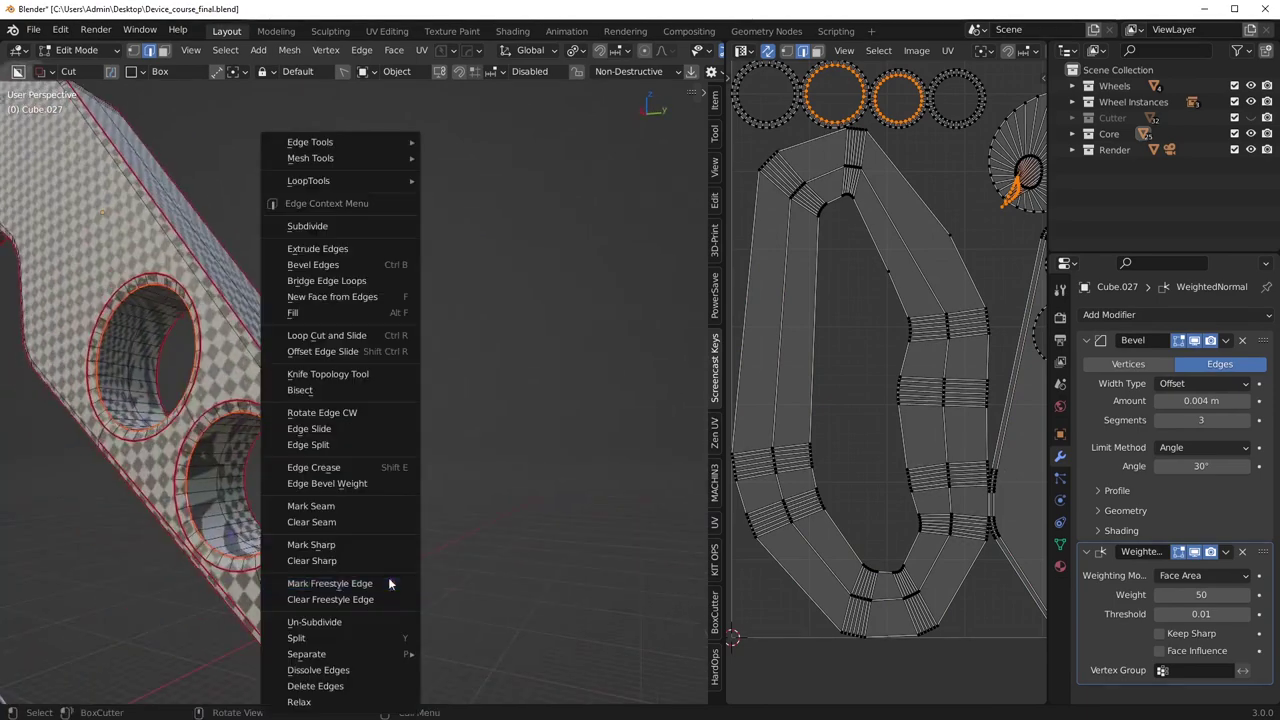
left_click(354, 531)
Mark a seam across the inner wall of each of the upper claw's two holes.
middle_click_drag(285, 528, 321, 484)
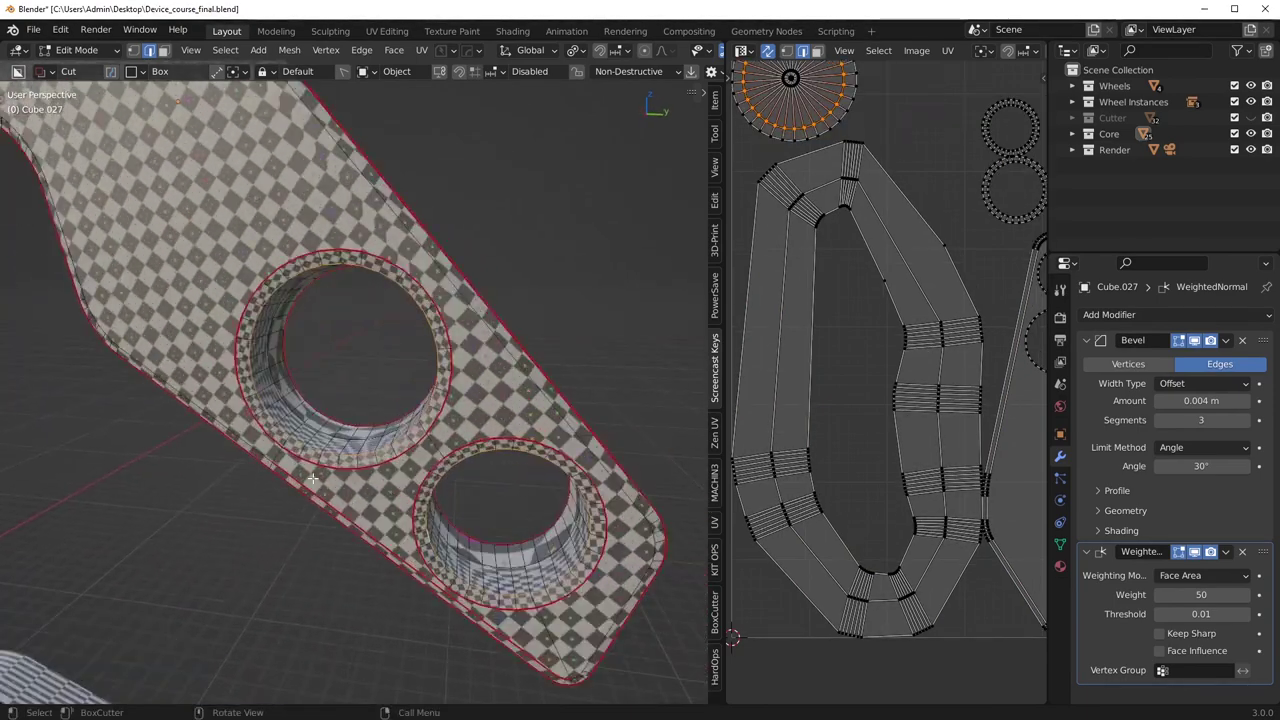
left_click(286, 416, "alt")
middle_click_drag(286, 416, 373, 273)
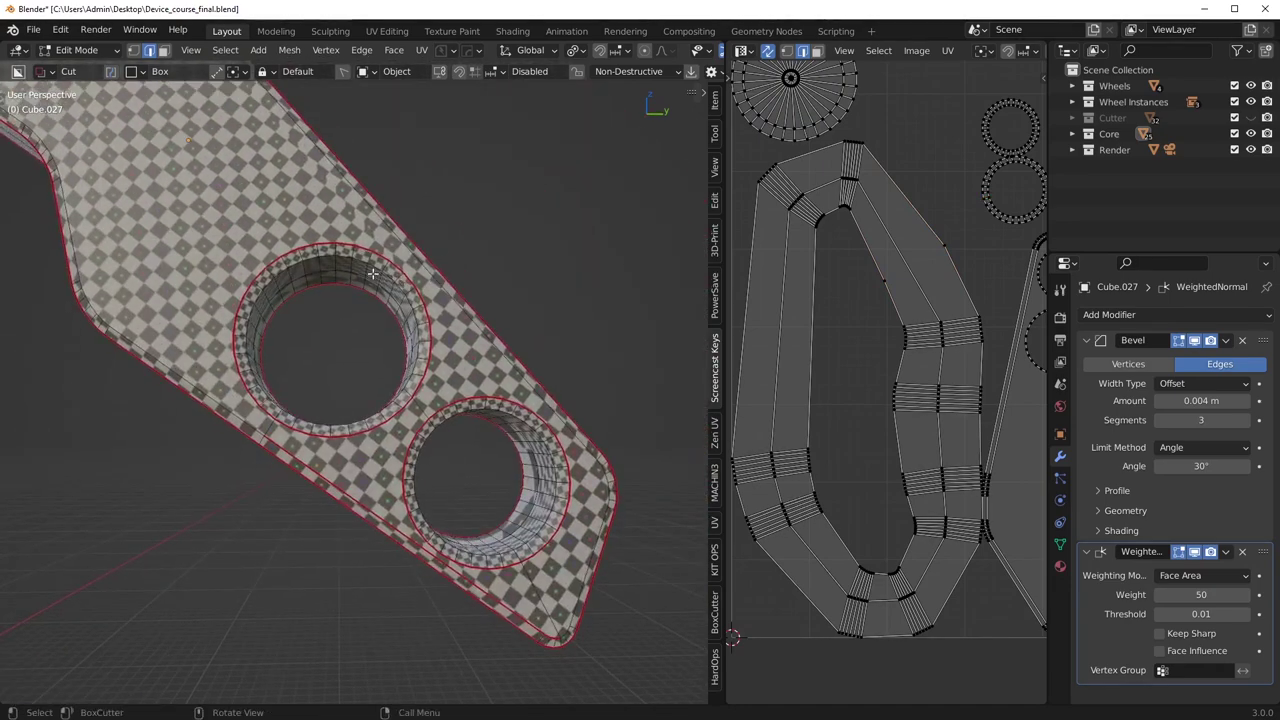
left_click(515, 424, "alt+shift")
right_click(605, 426)
left_click(603, 412)
middle_click_drag(540, 335, 426, 406)
middle_click_drag(250, 560, 437, 480)
right_click(554, 414)
left_click(542, 434)
Symmetrize the upper claw arm and dissolve the edge loop running along the middle of its side band.
middle_click_drag(268, 262, 417, 450, "shift")
scroll(409, 429, "down", 5)
key("alt+x")
left_click(179, 438, "alt")
key("ctrl+x")
Select the upper claw's whole mesh and unwrap it with the Conformal method.
key("a")
key("u")
left_click(418, 453)
middle_click_drag(535, 460, 441, 468)
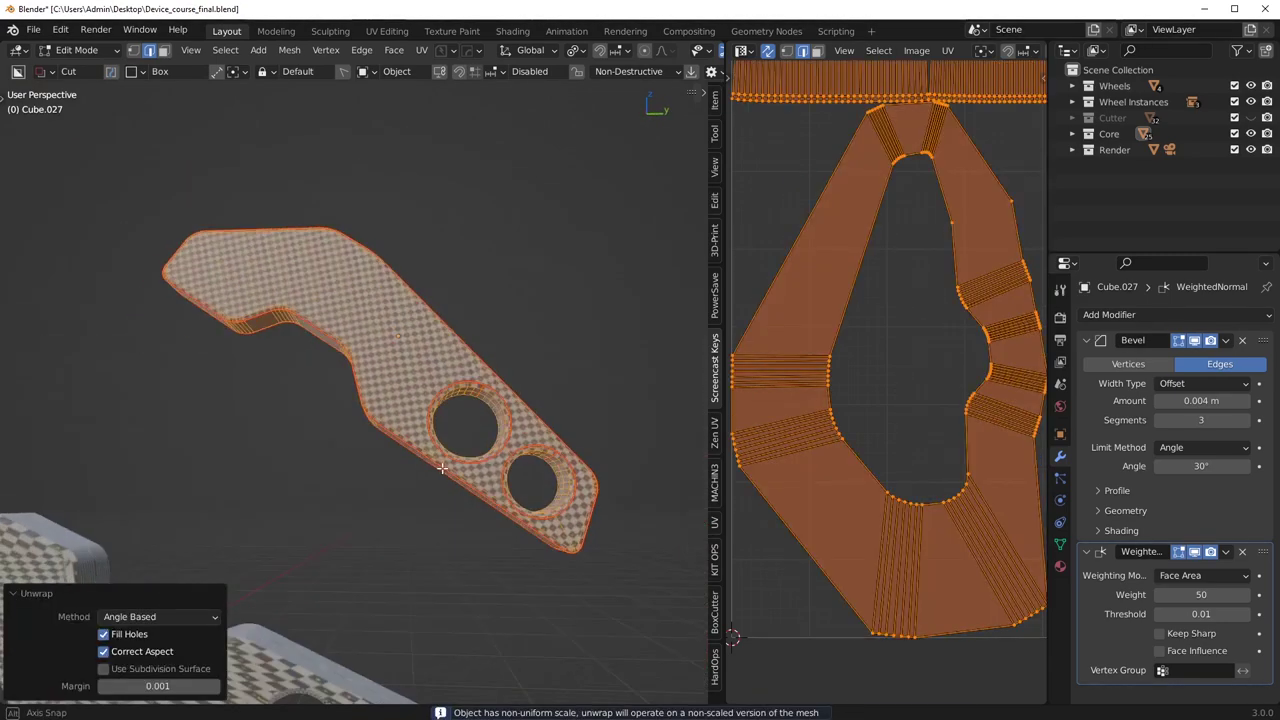
scroll(441, 467, "up", 5)
middle_click_drag(503, 531, 384, 516, "shift")
left_click(147, 653)
Inspect the upper claw's checker texture and select its side band up to the seams to examine its UV island.
middle_click_drag(585, 570, 432, 552)
key("Tab")
left_click(434, 397)
middle_click_drag(270, 405, 451, 434)
key("Tab")
middle_click_drag(566, 384, 605, 348)
key("Tab")
left_click(661, 357)
key("alt+a")
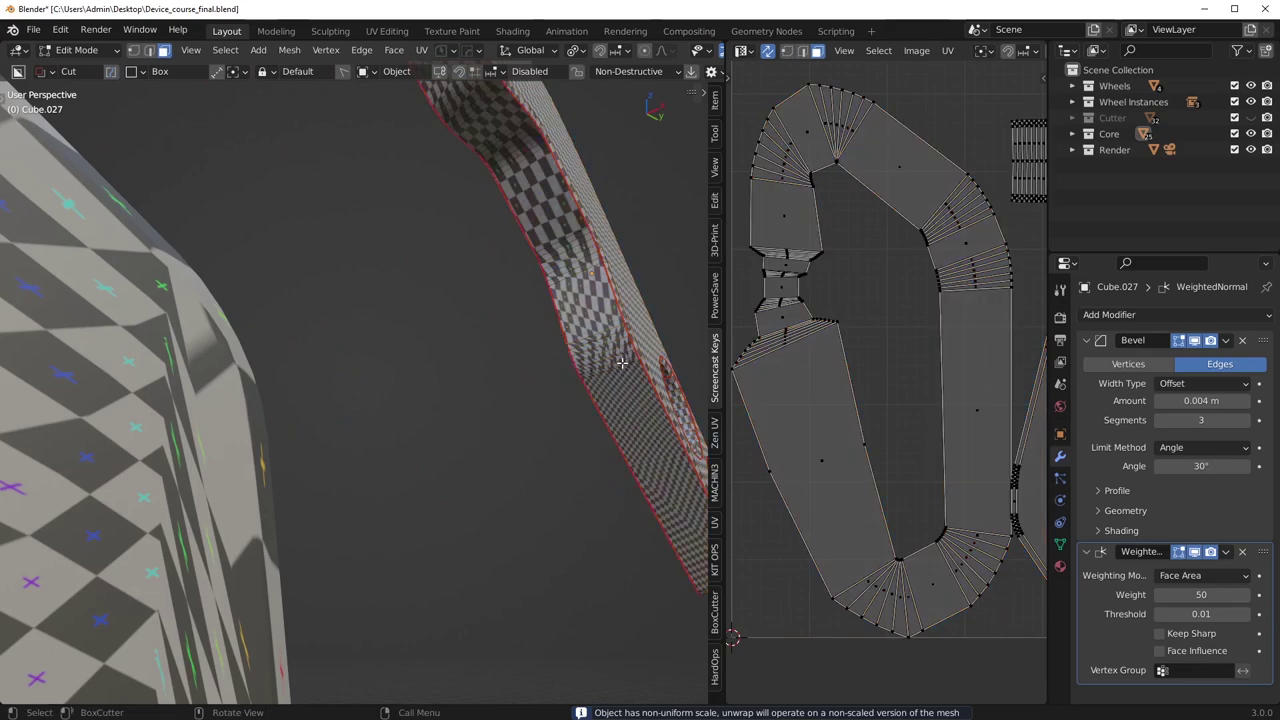
key("l")
scroll(885, 395, "down", 3)
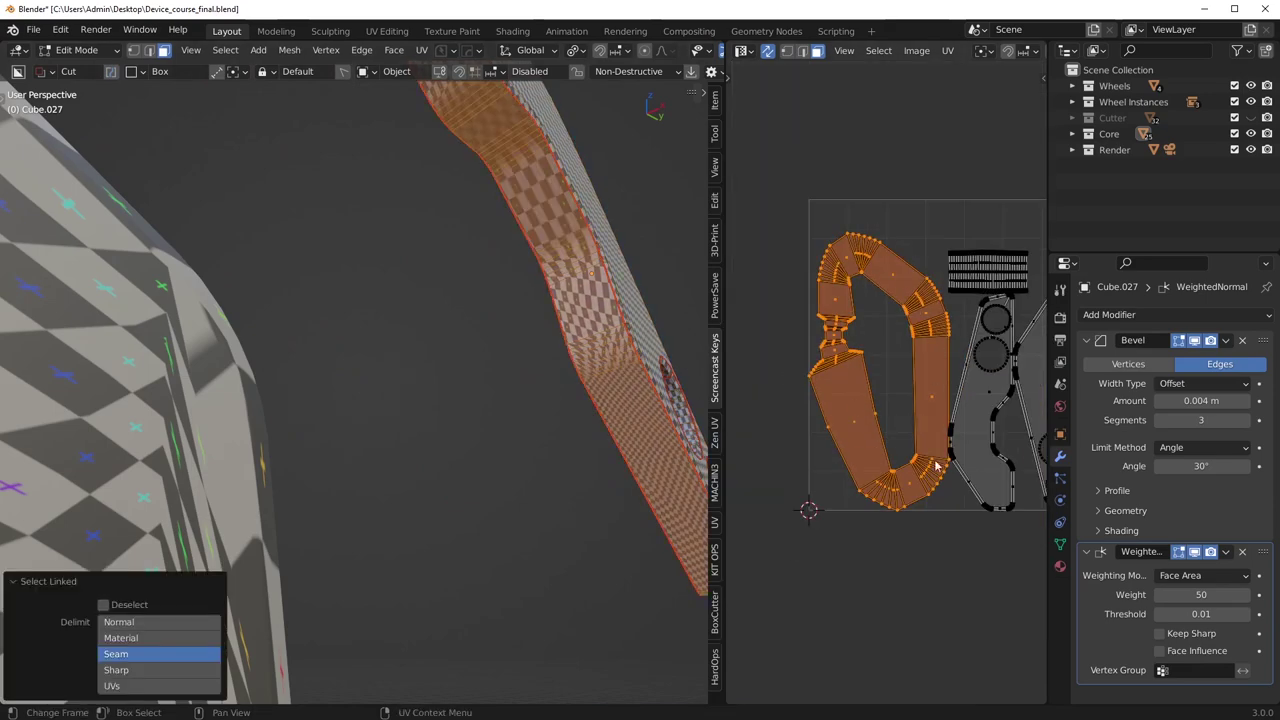
scroll(506, 346, "down", 4)
scroll(474, 377, "up", 3)
middle_click_drag(506, 346, 440, 420)
scroll(420, 420, "down", 2)
key("slash")
key("slash")
key("Tab")
left_click(464, 325)
scroll(429, 366, "down", 4)
middle_click_drag(429, 366, 413, 293)
key("alt+h")
scroll(321, 425, "up", 3)
scroll(512, 334, "up", 3)
scroll(512, 334, "down", 3)
key("ctrl+z")
Mark a seam across the upper claw's side band.
key("Tab")
left_click(410, 184)
left_click(402, 152)
key("ctrl+e")
left_click(484, 329)
middle_click_drag(485, 328, 362, 394)
left_click(455, 292)
Select the lower claw and apply the HardOps Sharpen operation to it.
scroll(455, 292, "down", 5)
middle_click_drag(350, 520, 409, 380, "shift")
scroll(405, 385, "up", 3)
left_click(345, 450)
middle_click_drag(345, 450, 398, 460)
scroll(455, 305, "down", 3)
middle_click_drag(455, 305, 397, 417)
scroll(440, 430, "up", 6)
key("Tab")
left_click(392, 462)
middle_click_drag(392, 462, 431, 411)
key("alt+a")
key("Tab")
key("q")
left_click(536, 272)
Select the lower claw's entire mesh and unwrap it from its sharpened seams.
key("Tab")
key("a")
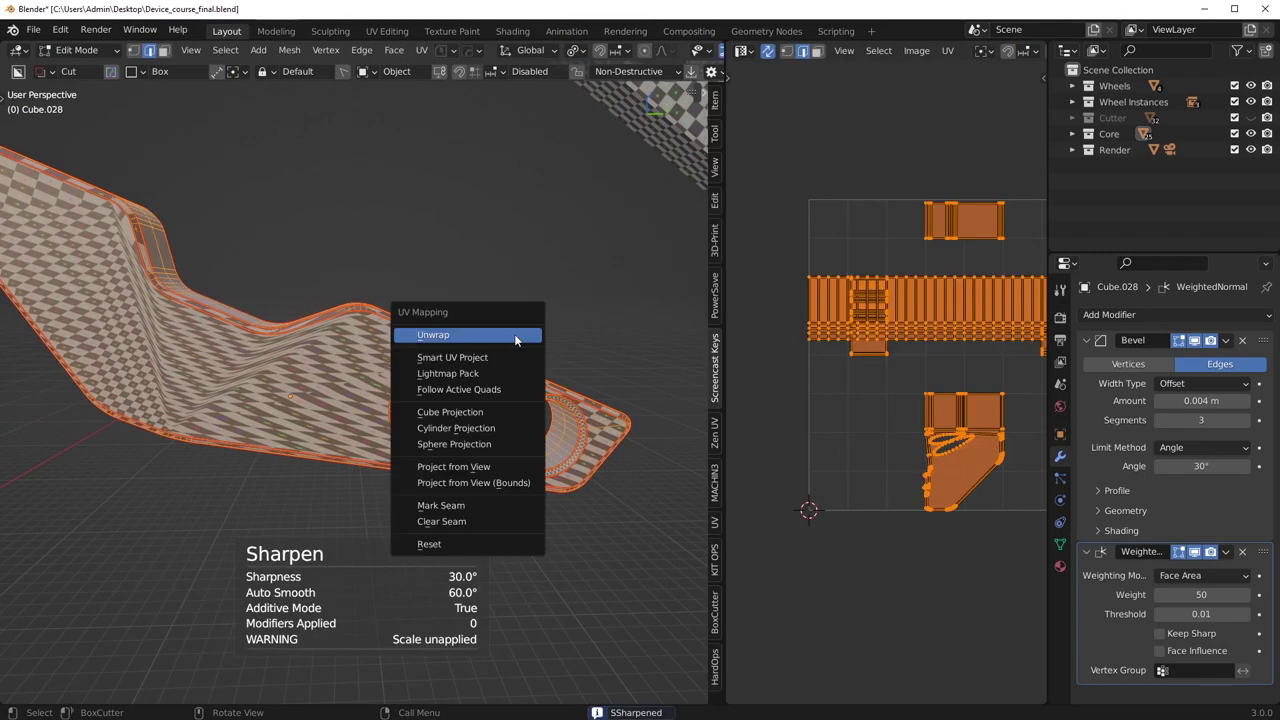
key("u")
left_click(515, 335)
middle_click_drag(512, 345, 457, 446)
Clear the seams from the inner bevel loops that follow the outline of the lower claw's flat faces.
key("Tab")
left_click(460, 520)
key("alt+a")
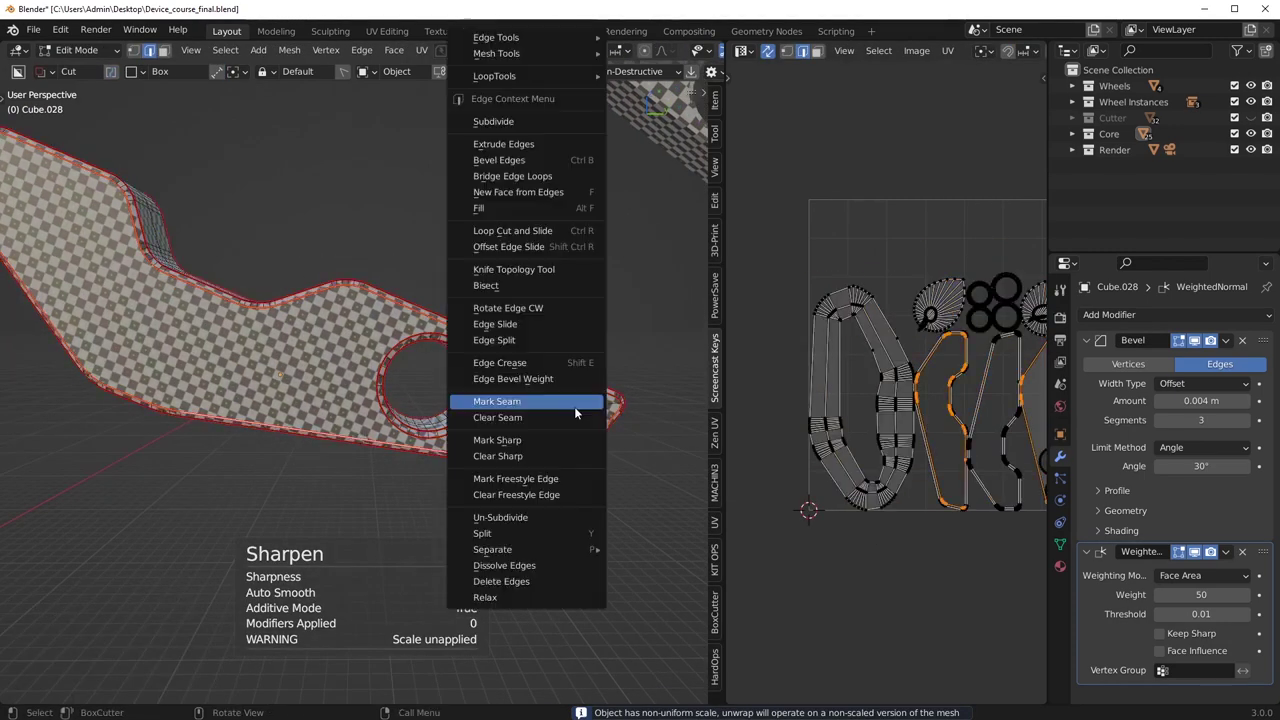
right_click(575, 412)
left_click(550, 421)
middle_click_drag(545, 425, 470, 430)
Clear the seams from the inner bevel loops around the lower claw's two holes.
scroll(400, 440, "up", 4)
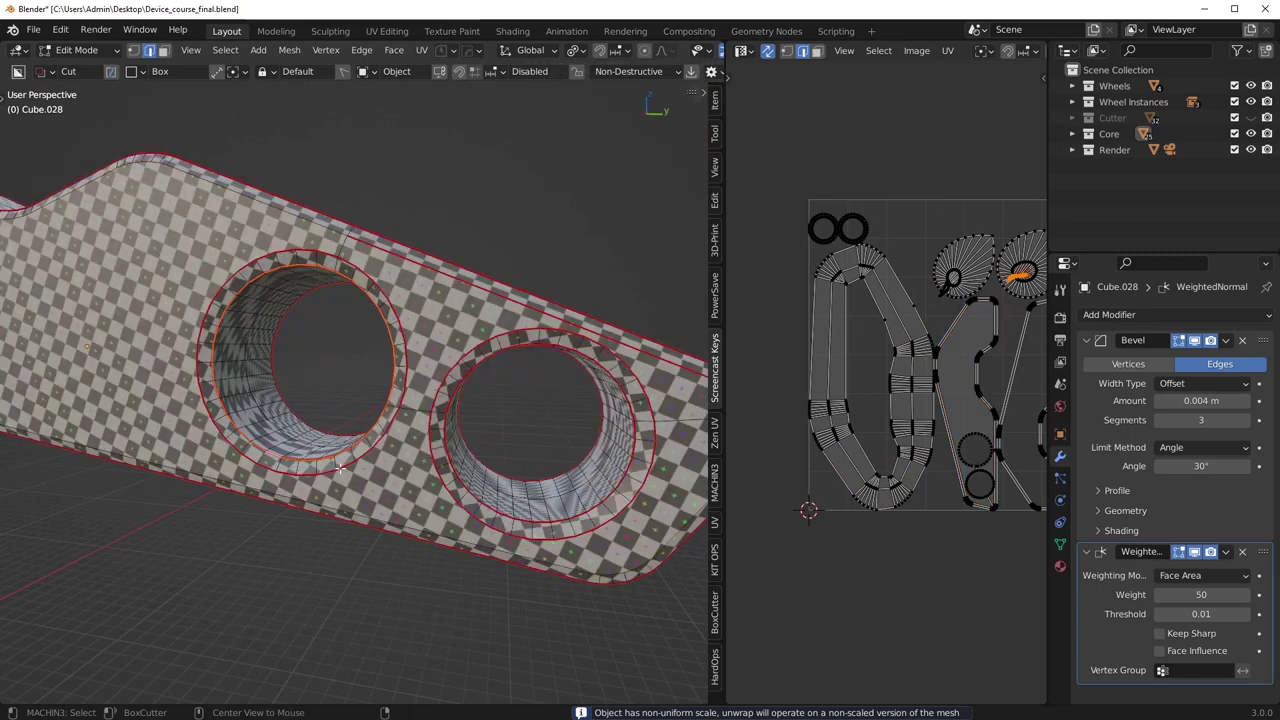
left_click(502, 514, "alt+shift")
right_click(574, 480)
left_click(574, 480)
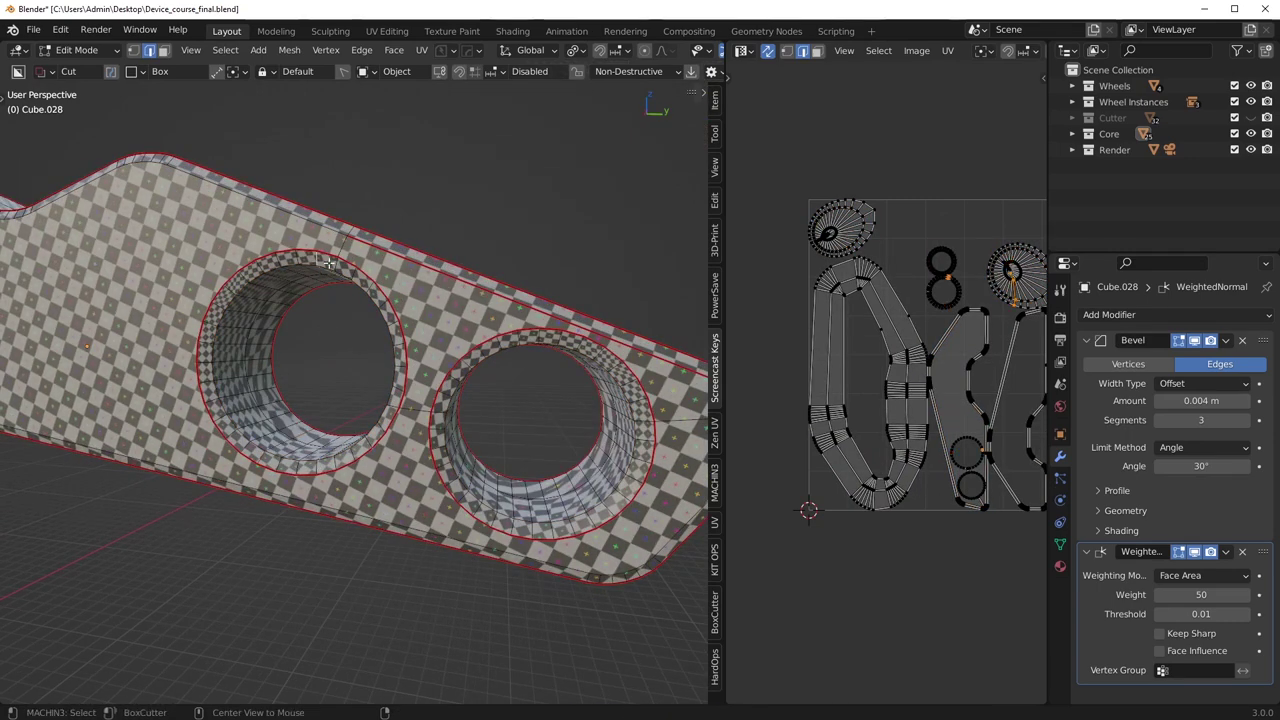
Mark a seam across the inner wall of each of the lower claw's two holes.
left_click(566, 340, "alt+shift")
right_click(610, 344)
left_click(568, 401)
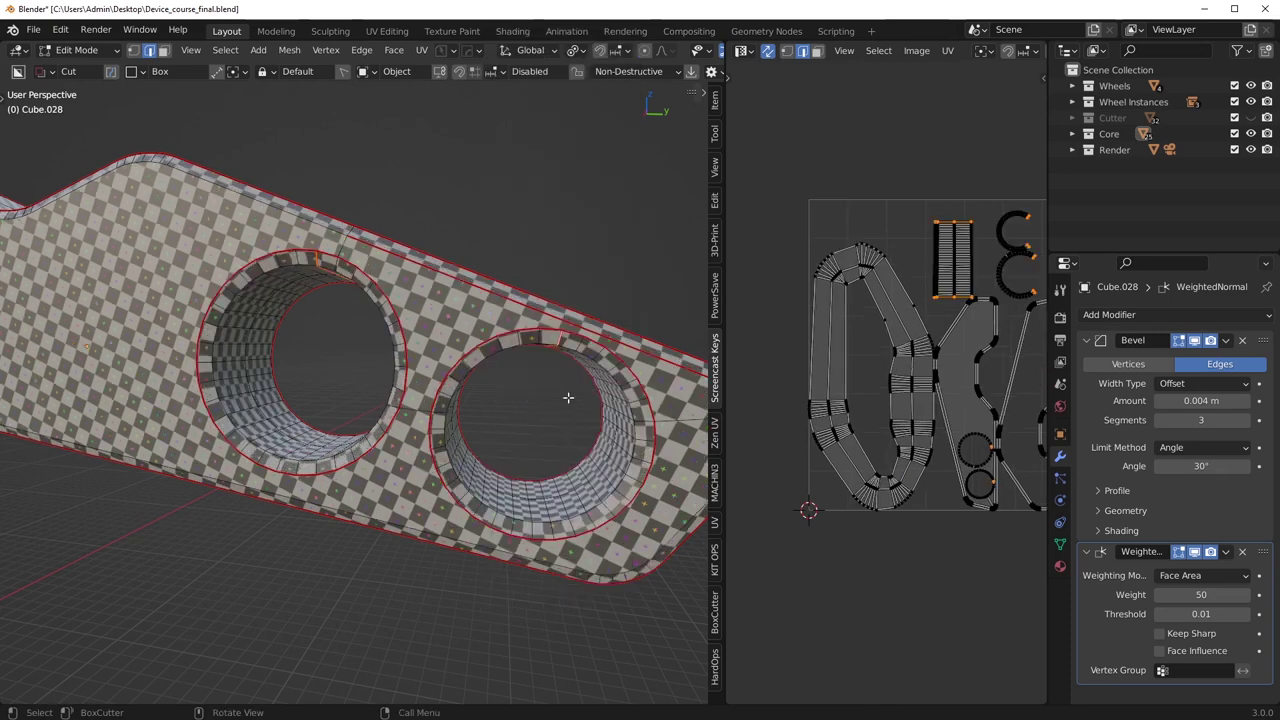
Clear the leftover seam on the straight bevel edge running beside the lower claw's two holes.
right_click(570, 323)
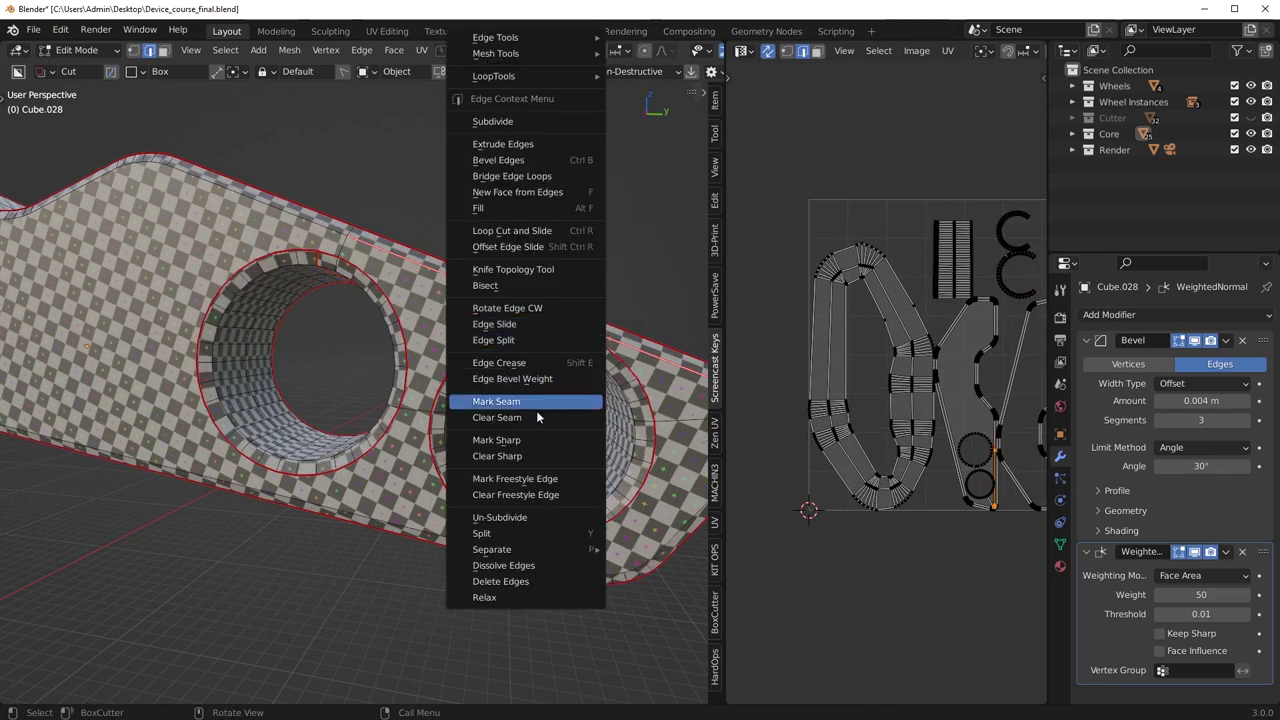
left_click(529, 415)
scroll(528, 415, "down", 2)
middle_click_drag(491, 418, 499, 418)
Mark a seam across the side band at the lower claw's blunt end and unwrap the whole mesh again.
key("a")
scroll(327, 341, "down", 5)
middle_click_drag(257, 389, 462, 379)
key("alt+a")
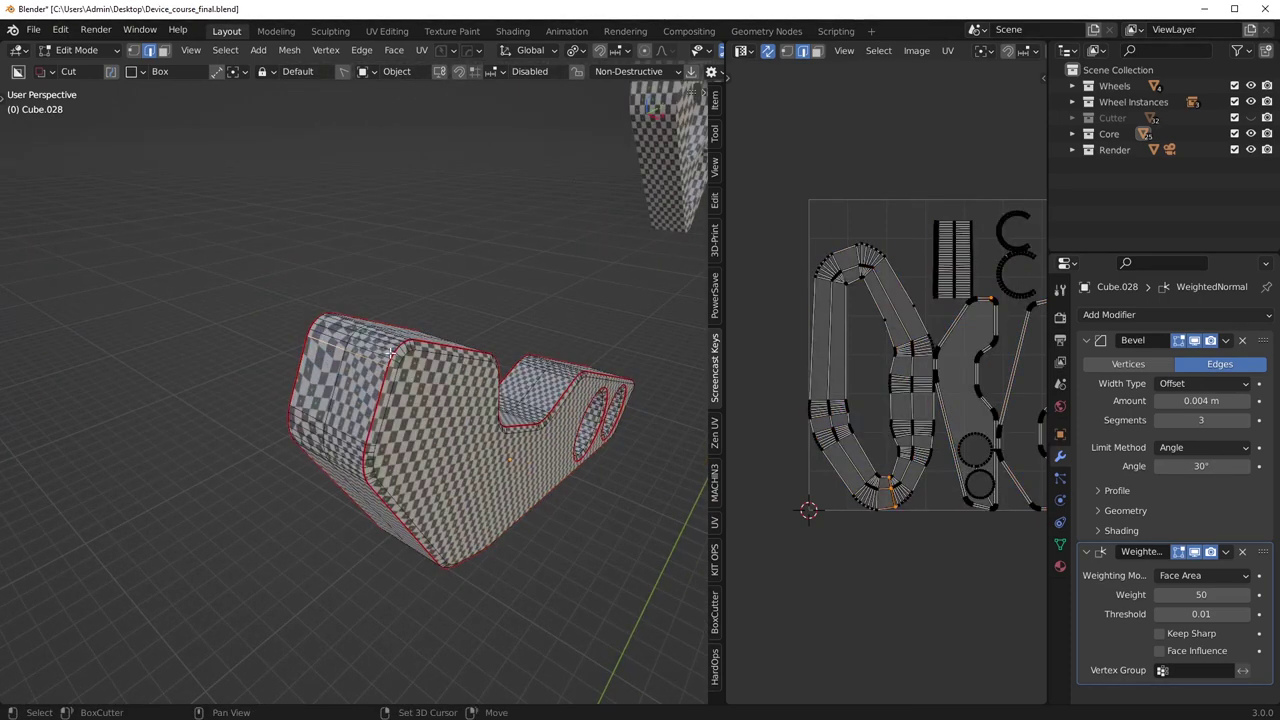
right_click(538, 368)
left_click(494, 401)
key("a")
key("u")
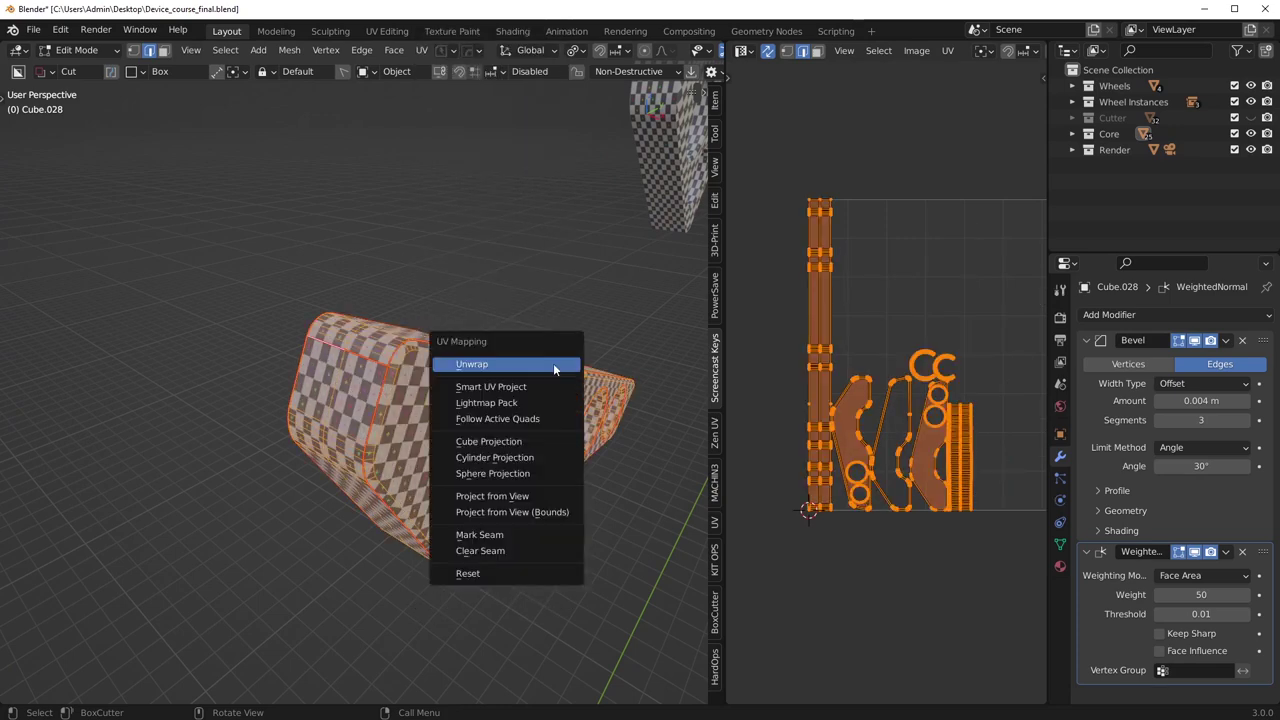
left_click(554, 368)
Symmetrize the lower claw and dissolve the edge loop running along the middle of its side band.
middle_click_drag(570, 479, 307, 461)
scroll(428, 450, "down", 2)
key("alt+x")
key("a")
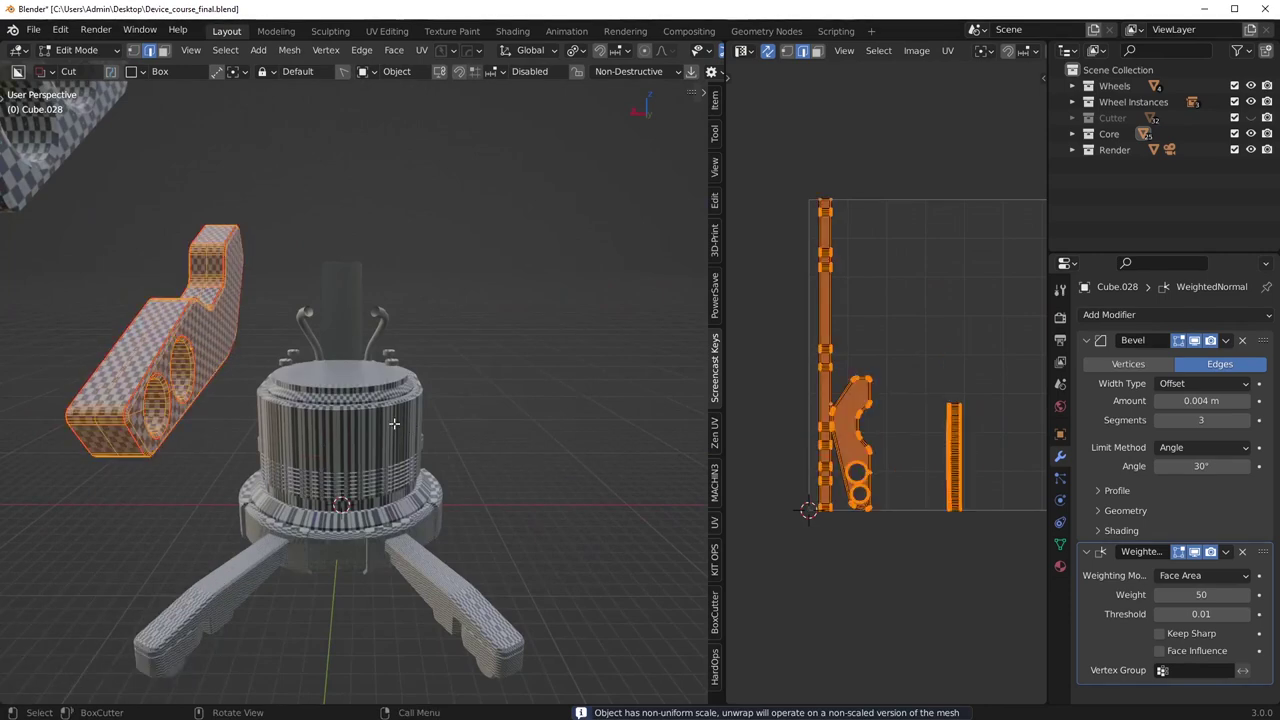
left_click(131, 348, "alt")
key("ctrl+x")
Unwrap the lower claw's complete symmetrized mesh with the Conformal method.
key("a")
key("u")
left_click(458, 350)
middle_click_drag(345, 415, 414, 437)
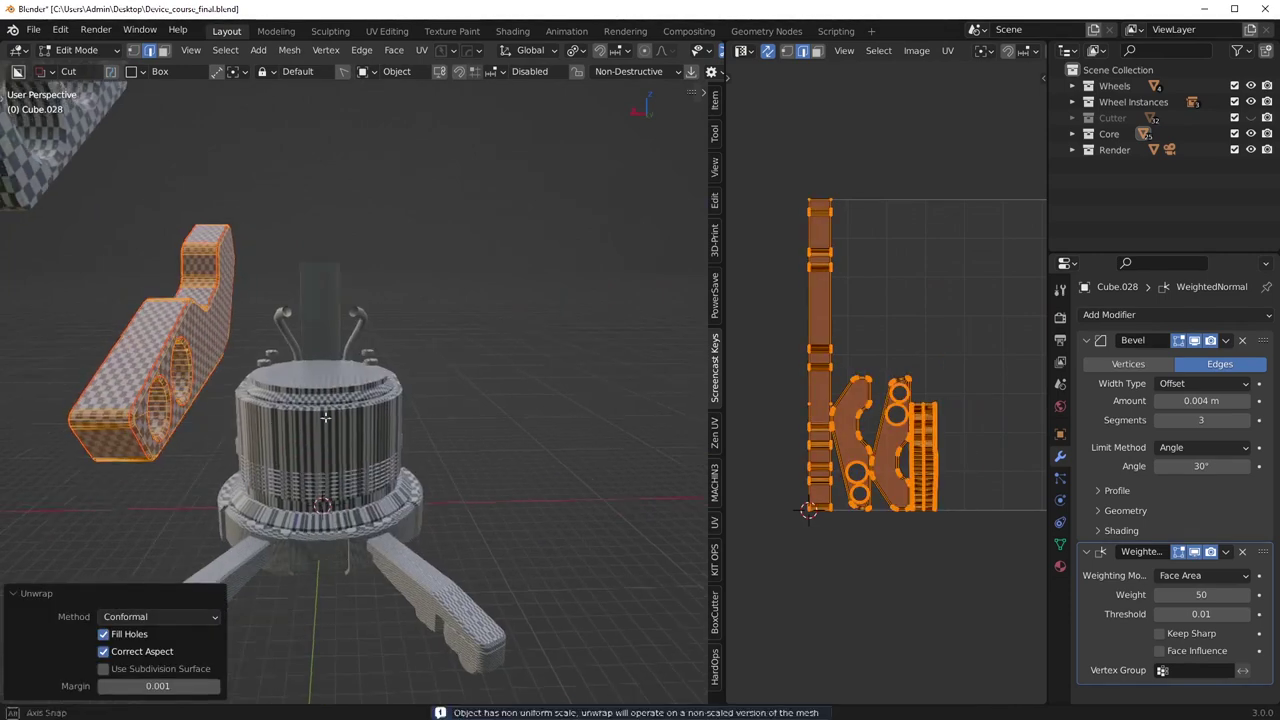
scroll(470, 400, "up", 2)
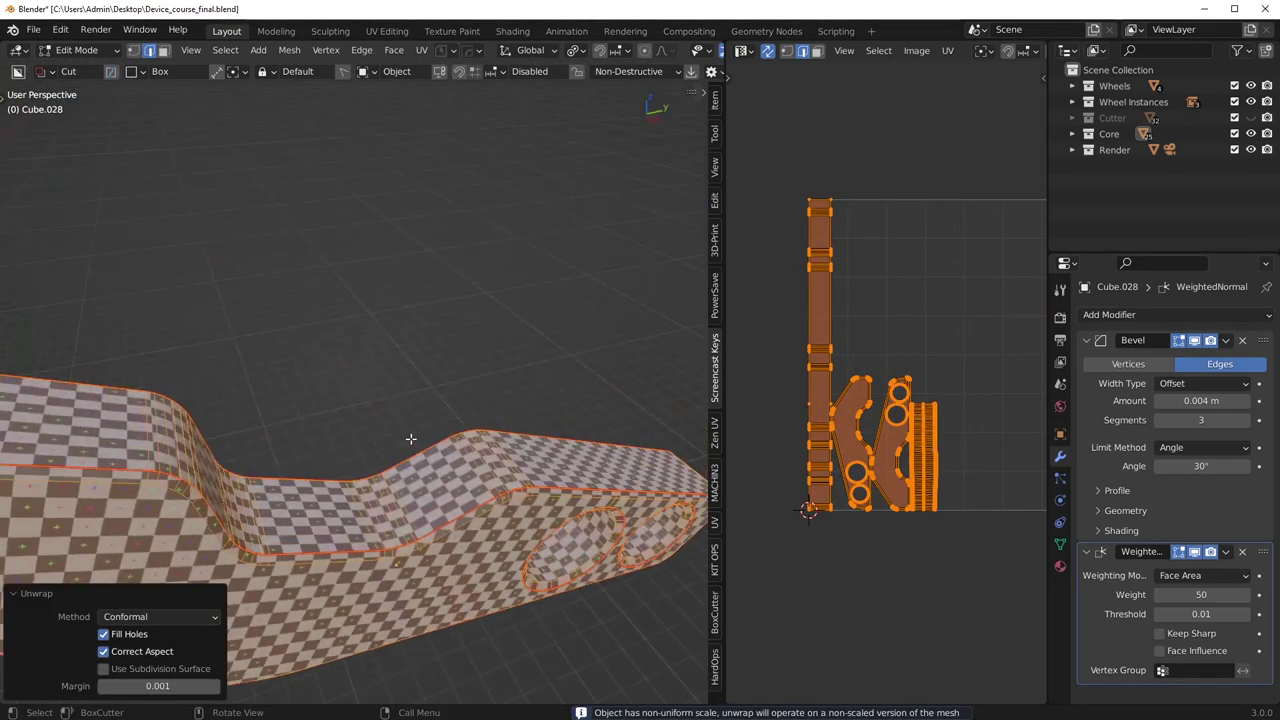
Leave Edit Mode and hide the two finished, checker-mapped side parts.
scroll(420, 450, "down", 3)
key("Tab")
left_click(414, 305)
middle_click_drag(412, 345, 397, 322)
scroll(397, 322, "down", 3)
key("h")
left_click(405, 263)
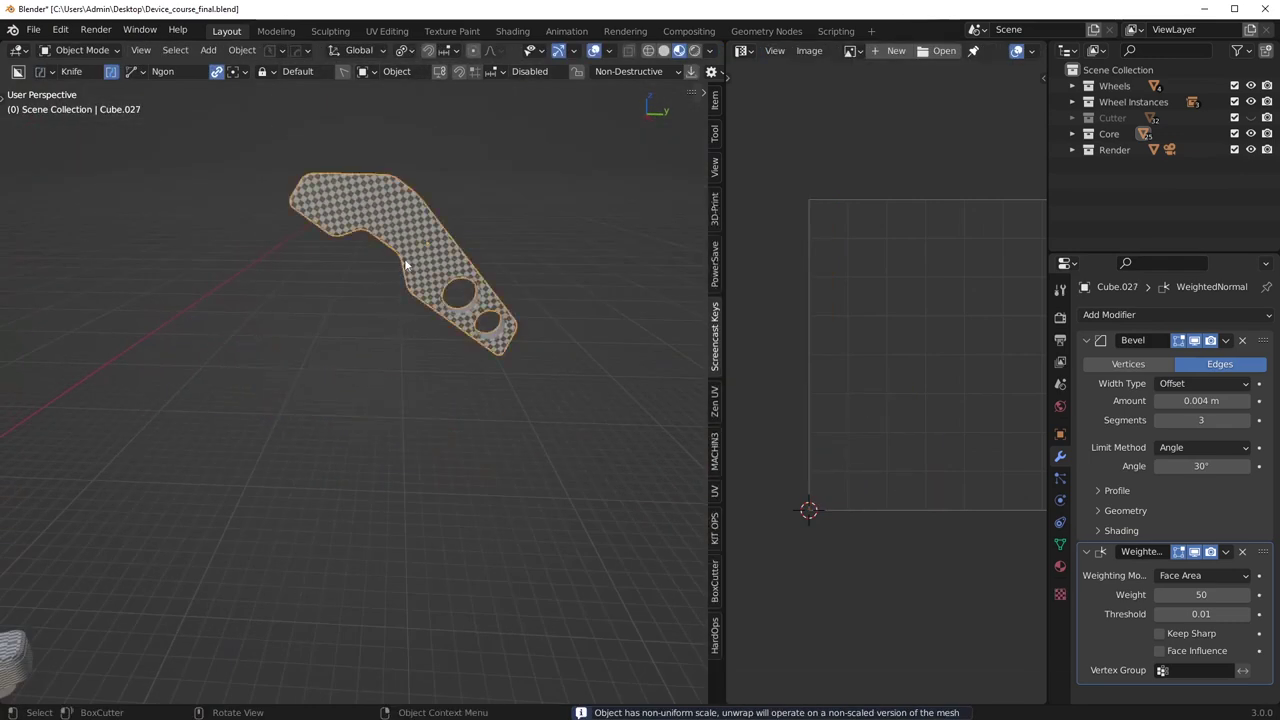
key("h")
Save the Blender file and bring the remaining device parts into view.
scroll(300, 445, "down", 4)
scroll(298, 460, "down", 4)
middle_click_drag(300, 467, 340, 358, "shift")
scroll(430, 432, "up", 4)
key("ctrl+s")
middle_click_drag(503, 525, 449, 470, "shift")
scroll(449, 490, "down", 2)
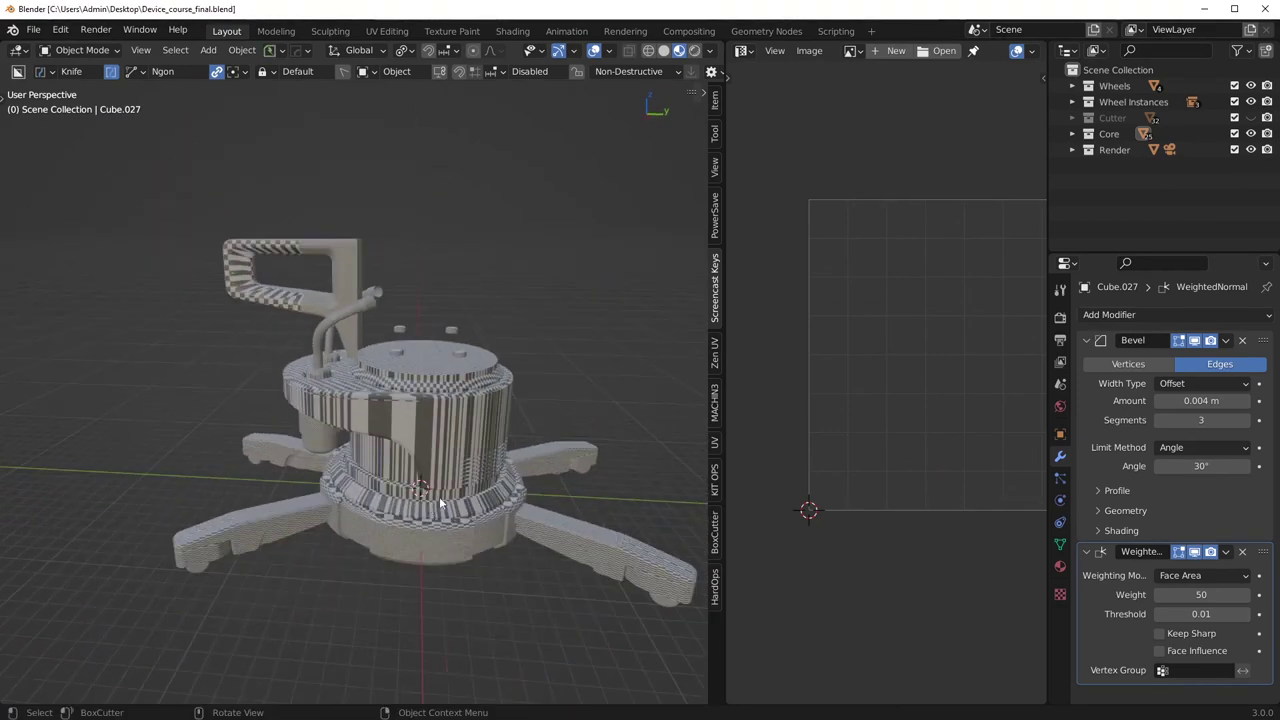
Isolate the device's rectangular handle in local view and open its mesh in Edit Mode.
left_click(446, 480)
left_click(393, 481)
scroll(390, 470, "up", 3)
left_click(336, 210)
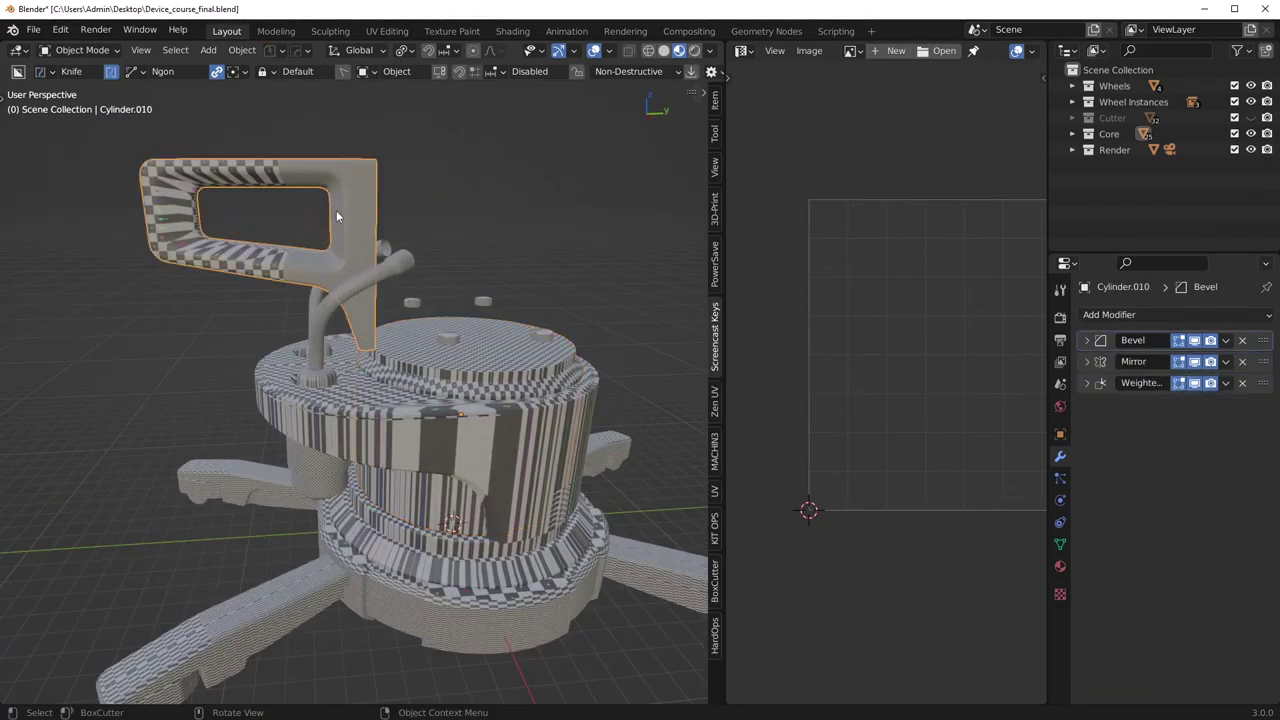
middle_click_drag(336, 210, 338, 290, "shift")
middle_click_drag(338, 290, 385, 336)
key("Tab")
key("KP_Divide")
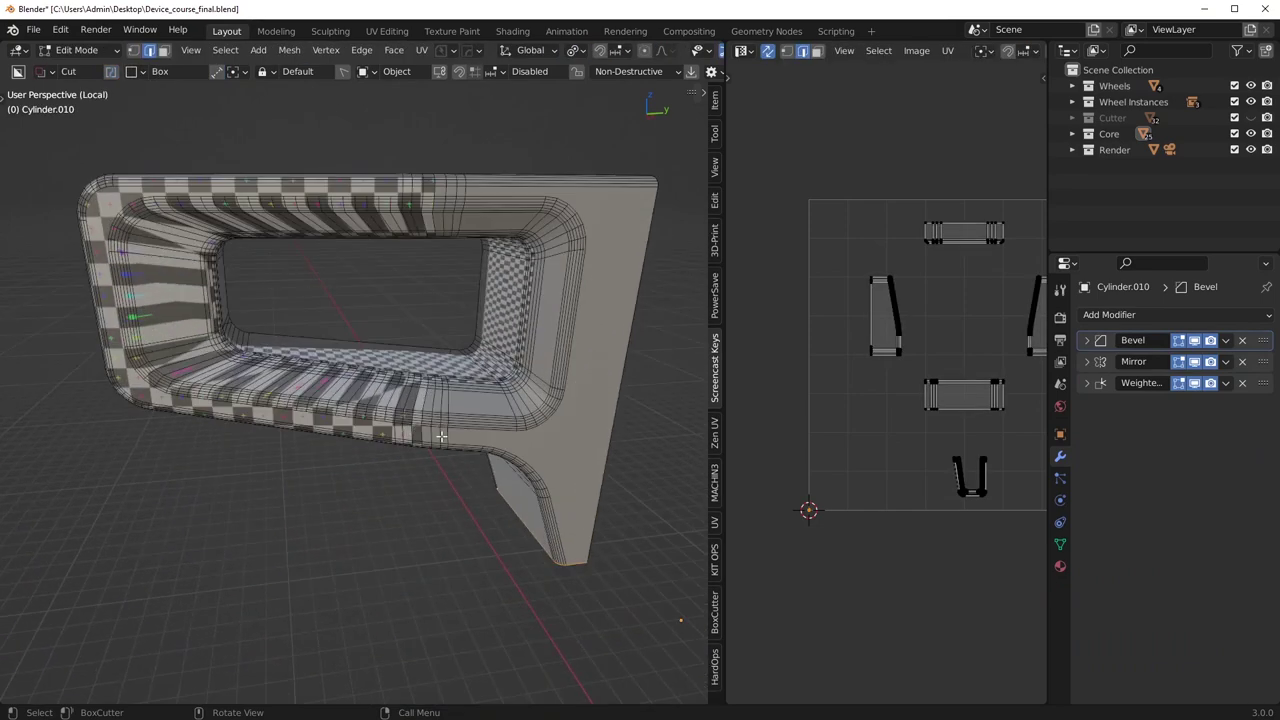
Resize the editor areas to give the UV editor more width and narrow the properties area.
left_click_drag(732, 399, 830, 412)
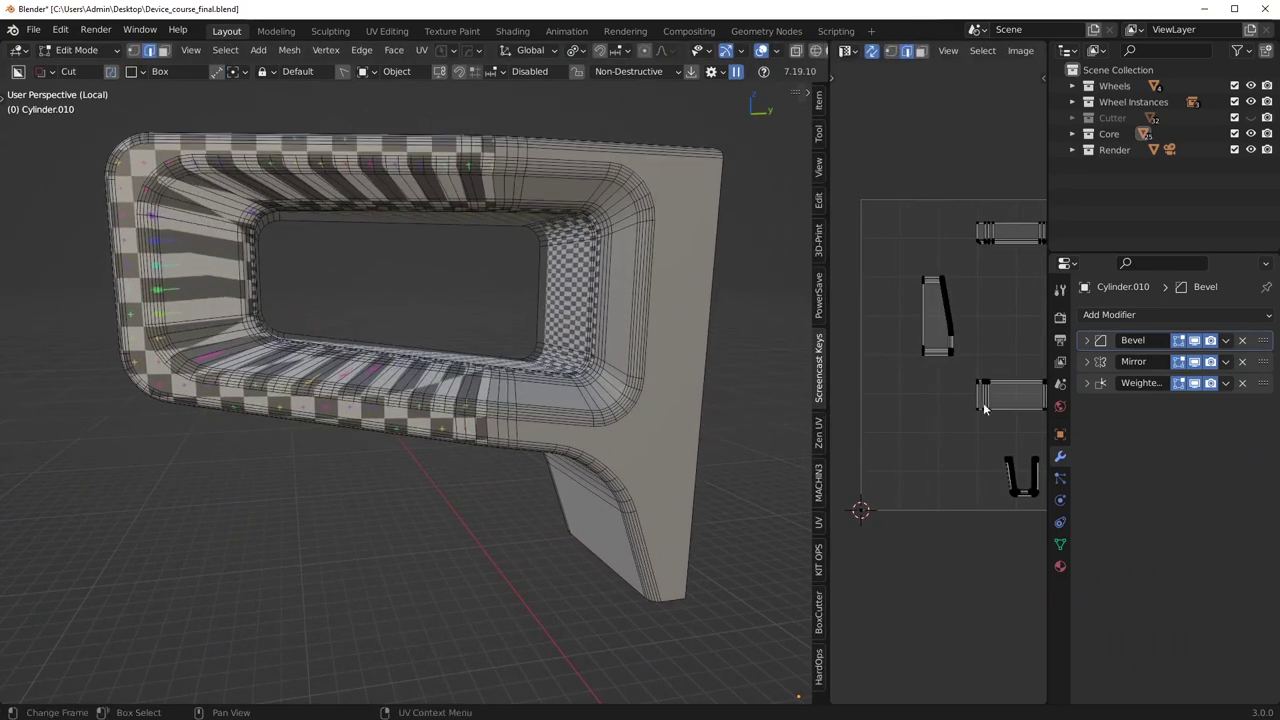
left_click_drag(1052, 410, 1117, 417)
left_click_drag(830, 420, 760, 420)
Sharpen the handle at 30° sharpness and select its sharp edges in Edit Mode.
middle_click_drag(392, 322, 343, 115)
key("Tab")
key("q")
left_click(499, 224)
key("Tab")
left_click(226, 51)
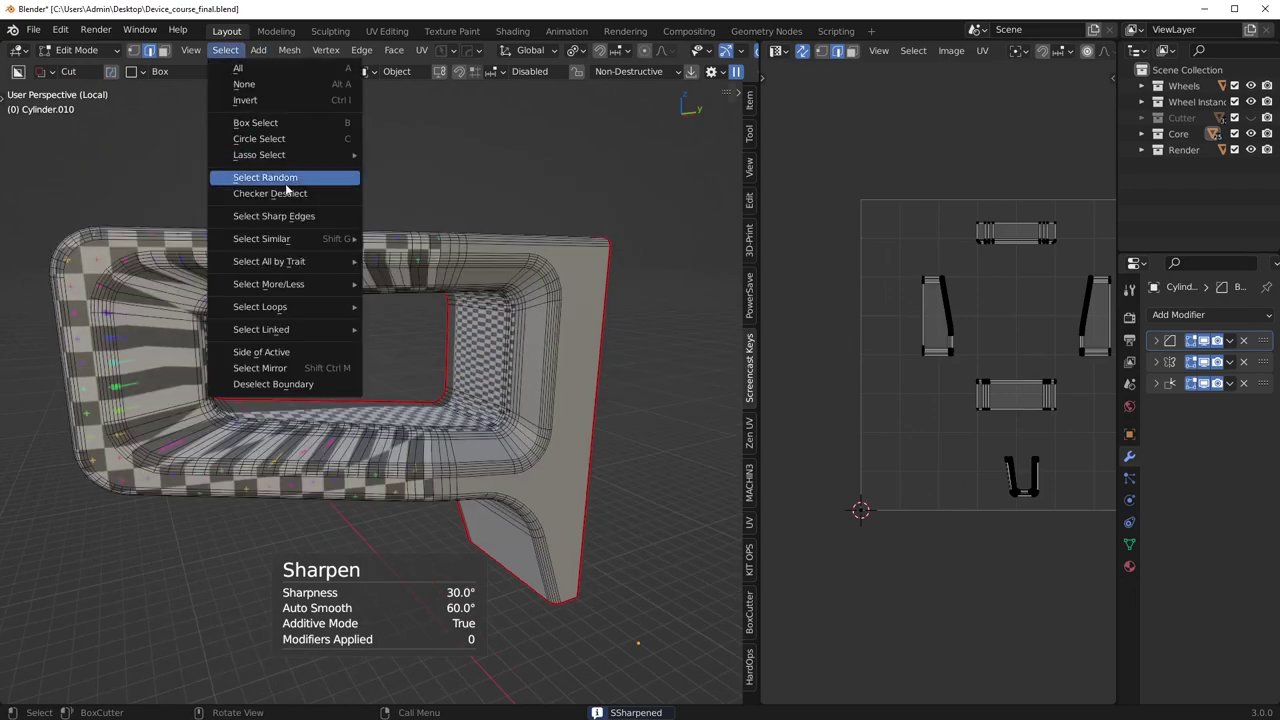
left_click(278, 217)
middle_click_drag(283, 211, 352, 384)
middle_click_drag(600, 420, 414, 449)
Apply the handle's Mirror modifier in Object Mode.
key("Tab")
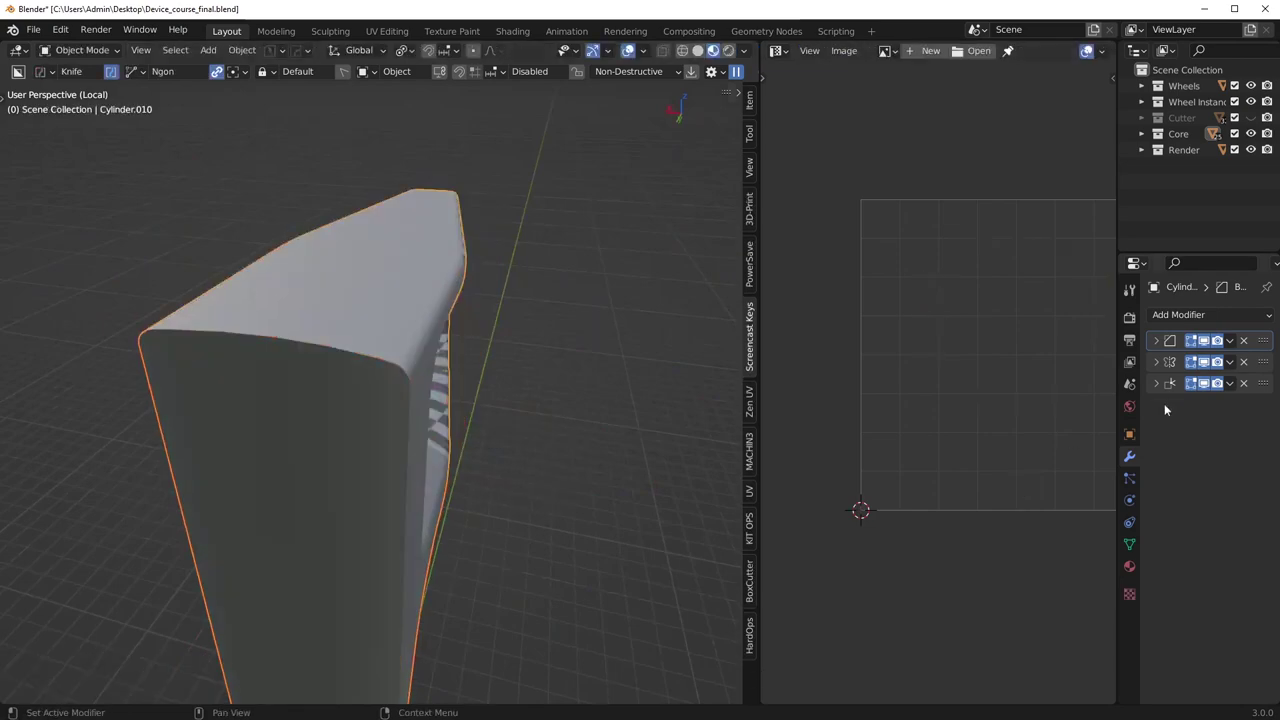
left_click(1157, 362)
left_click(1230, 364)
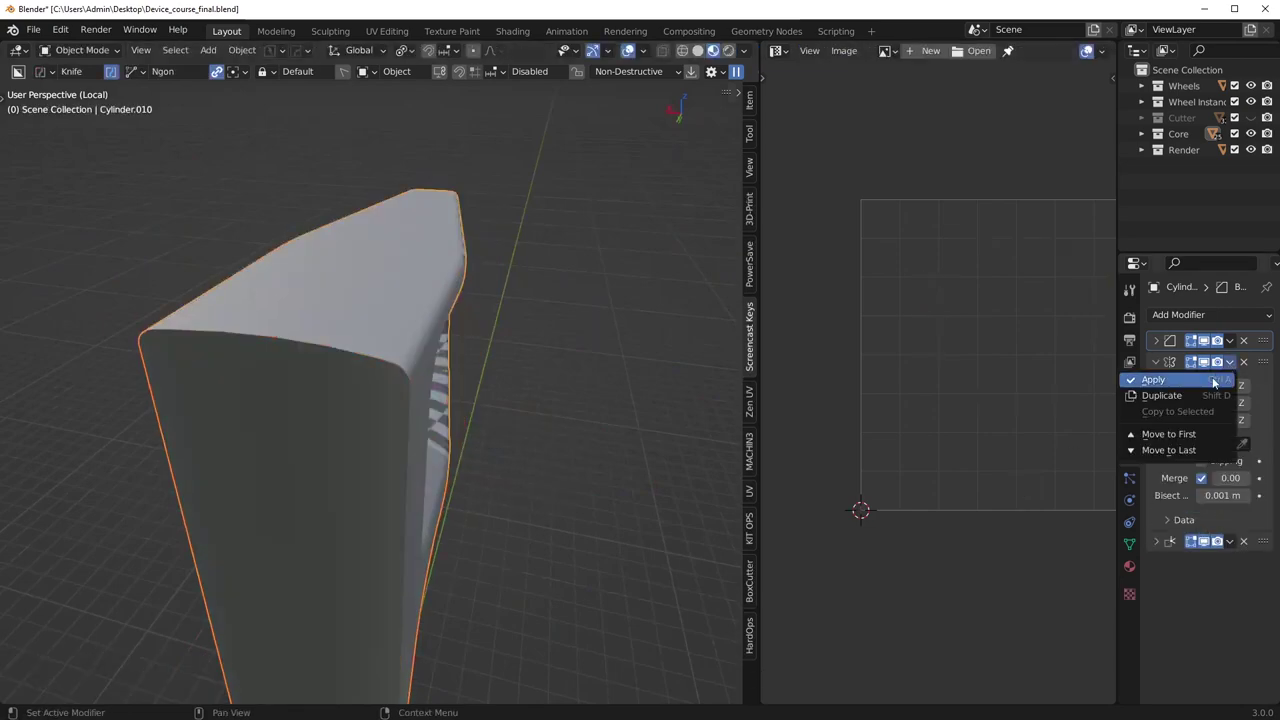
left_click(1214, 381)
Select the handle's sharp edges to inspect them from several sides, and clear the selection.
key("Tab")
middle_click_drag(556, 371, 595, 400)
left_click(225, 51)
left_click(275, 216)
middle_click_drag(285, 460, 464, 410)
scroll(418, 447, "up", 2)
scroll(418, 447, "up", 2)
key("alt+a")
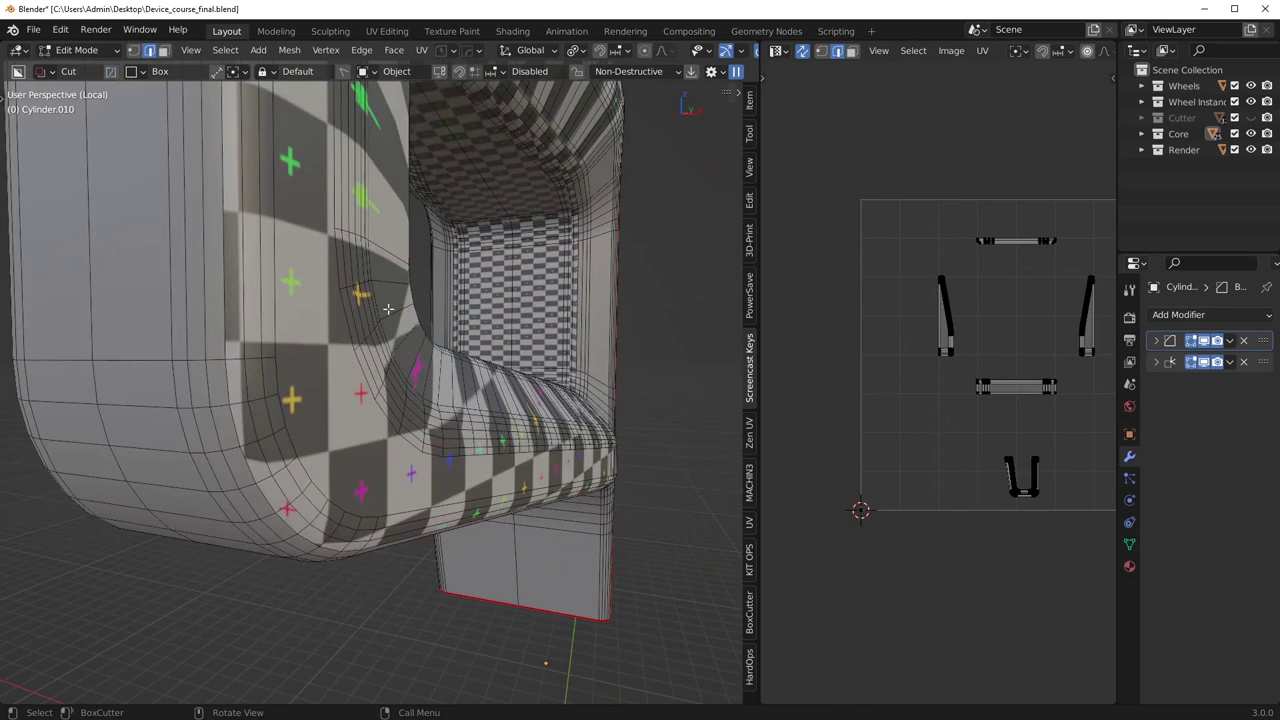
Reselect the handle's sharp edges with a 30° sharpness and examine which ones are included.
middle_click_drag(336, 340, 333, 375)
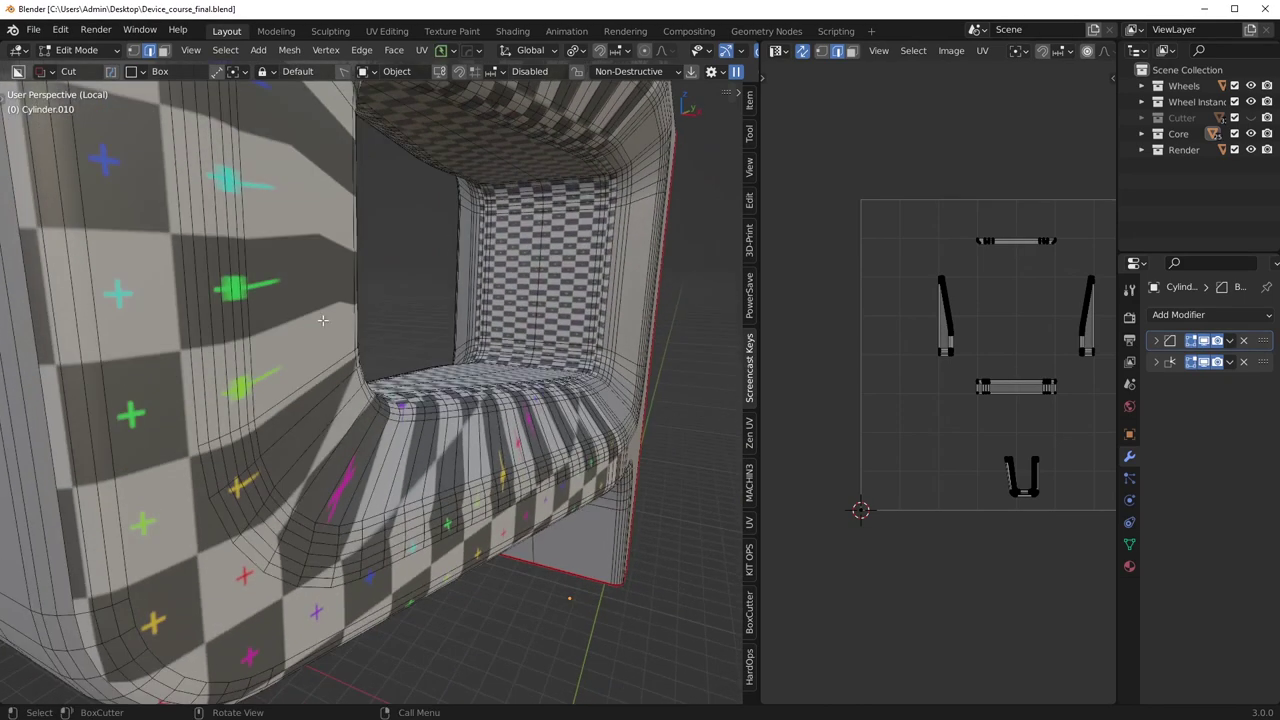
left_click(244, 51)
left_click(268, 217)
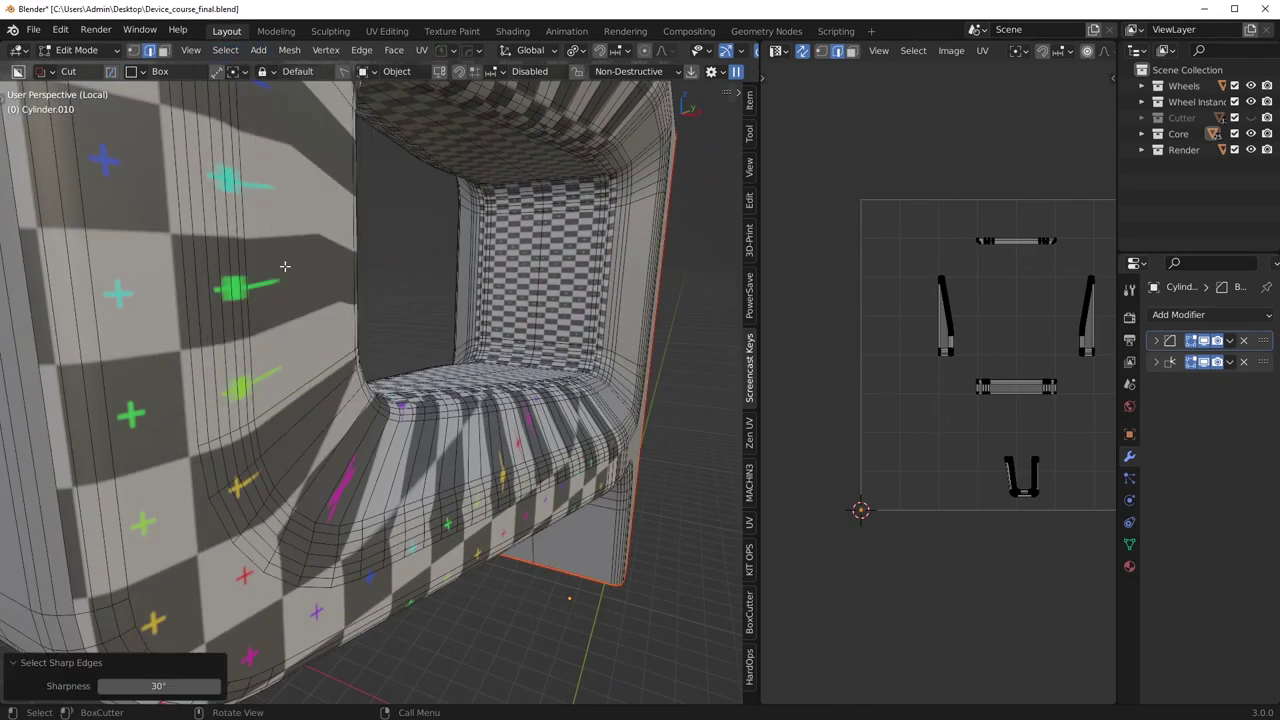
scroll(430, 410, "down", 2)
middle_click_drag(450, 410, 372, 391)
scroll(455, 432, "down", 3)
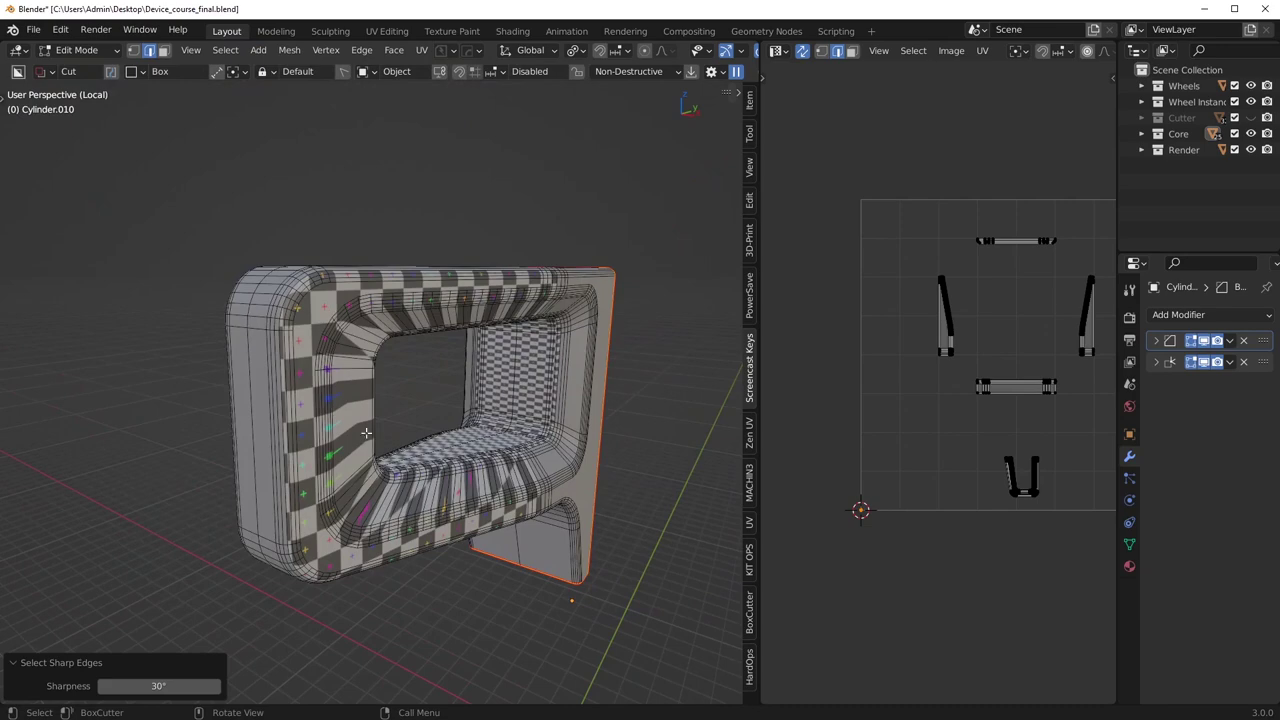
Mark the outer rim edges along the handle's underside as a seam.
middle_click_drag(353, 320, 424, 470)
middle_click_drag(379, 533, 441, 416)
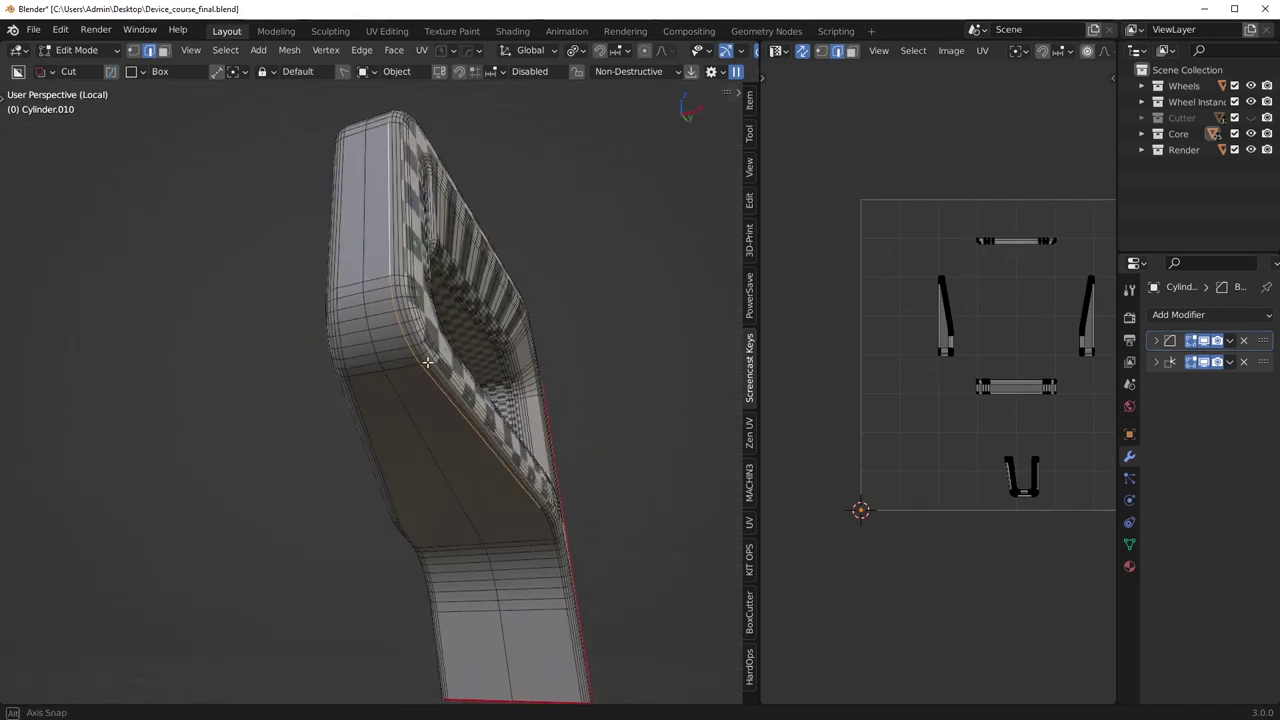
scroll(418, 334, "up", 3)
middle_click_drag(547, 390, 538, 603)
right_click(624, 551)
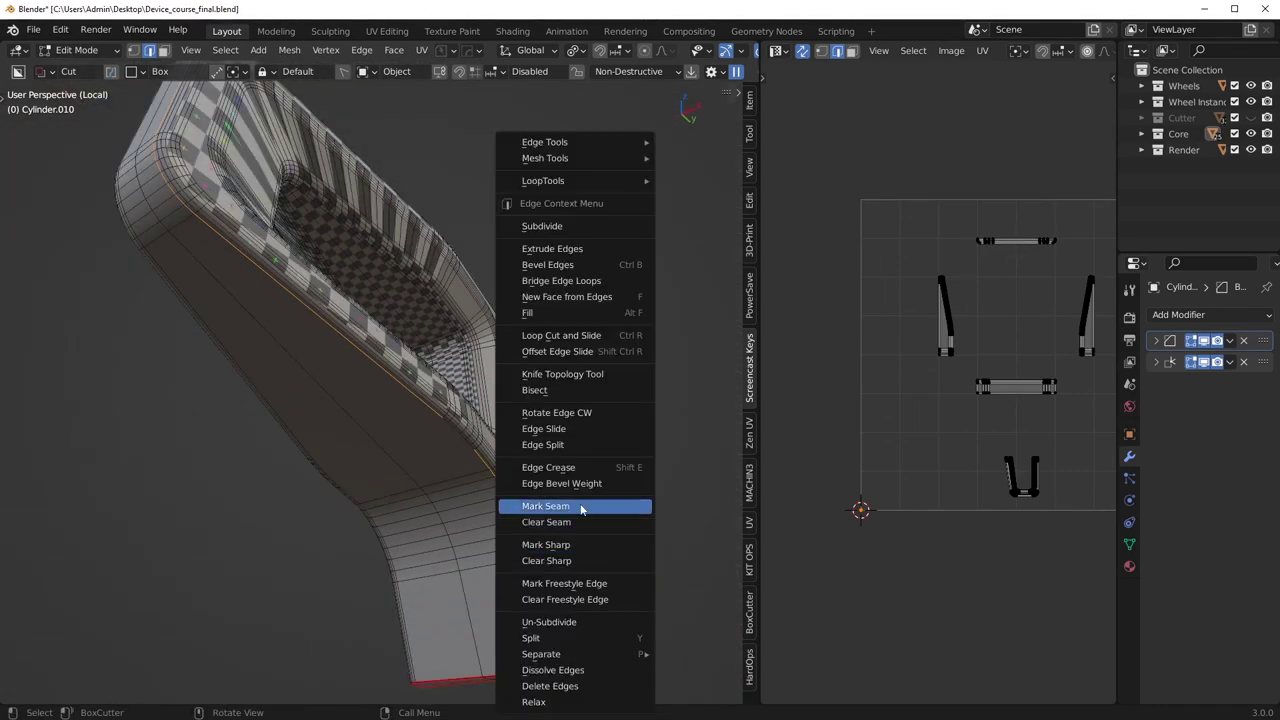
left_click(581, 507)
Mark the remaining rim edges as a seam and run MACHIN3 Clean Up on the mesh.
scroll(455, 451, "up", 3)
right_click(657, 511)
left_click(656, 510)
key("a")
key("3")
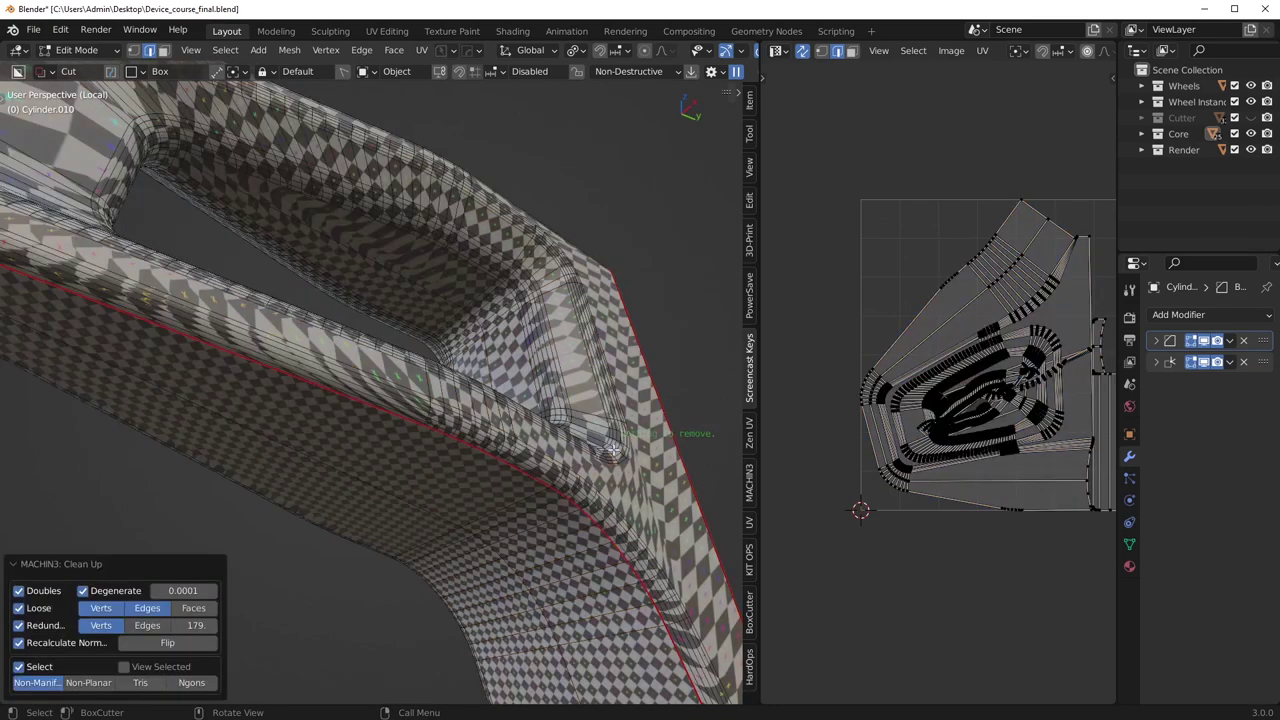
Symmetrize the handle mesh to carry the seams over, and unwrap all of its faces.
scroll(570, 424, "down", 6)
middle_click_drag(490, 462, 505, 486)
key("alt+x")
key("a")
key("u")
left_click(465, 411)
Mark the edge loop around the handle's inner opening as a seam.
middle_click_drag(465, 411, 146, 393)
key("3")
left_click(494, 400)
key("l")
key("alt+a")
scroll(380, 500, "up", 3)
key("2")
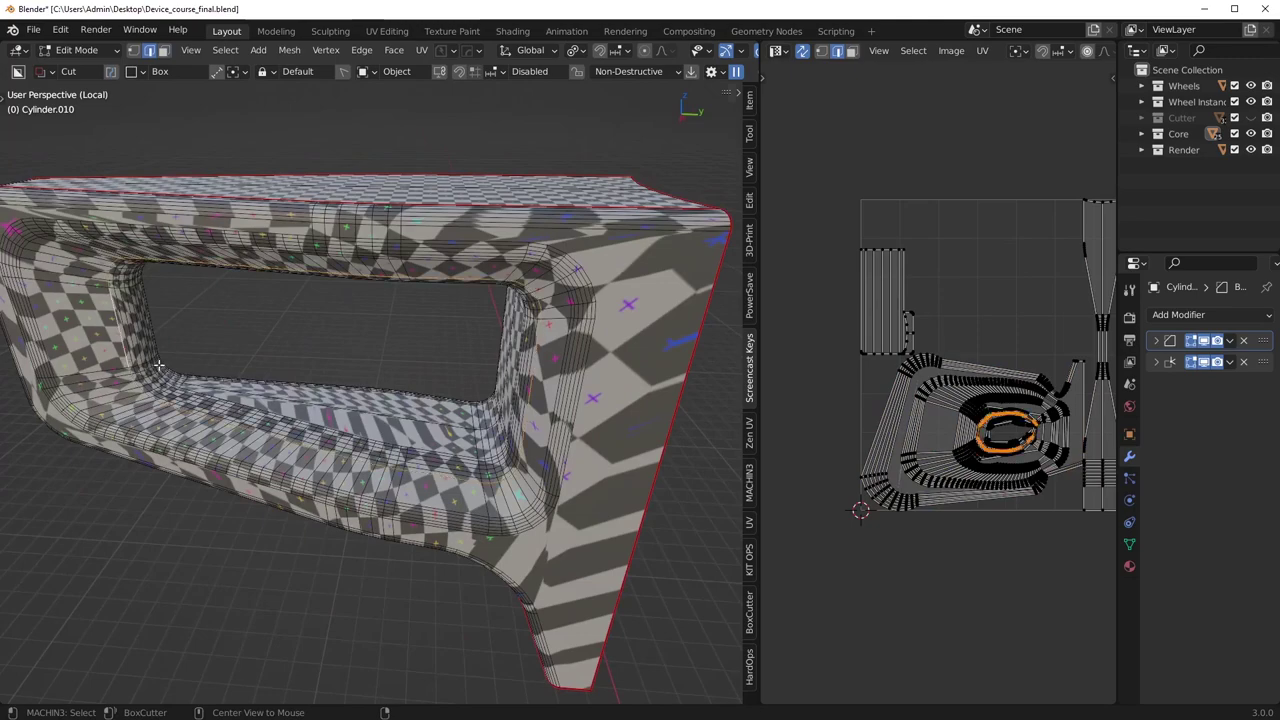
right_click(378, 378)
left_click(340, 405)
Symmetrize the handle so both sides carry the opening seam, and unwrap the whole mesh again.
middle_click_drag(345, 420, 626, 452)
scroll(540, 480, "down", 2)
scroll(540, 480, "up", 3)
scroll(626, 452, "down", 3)
key("alt+x")
middle_click_drag(440, 425, 374, 437)
key("a")
key("u")
left_click(556, 426)
Select the inner opening's linked faces, delimited by seam, and examine their island in the UV editor.
key("Tab")
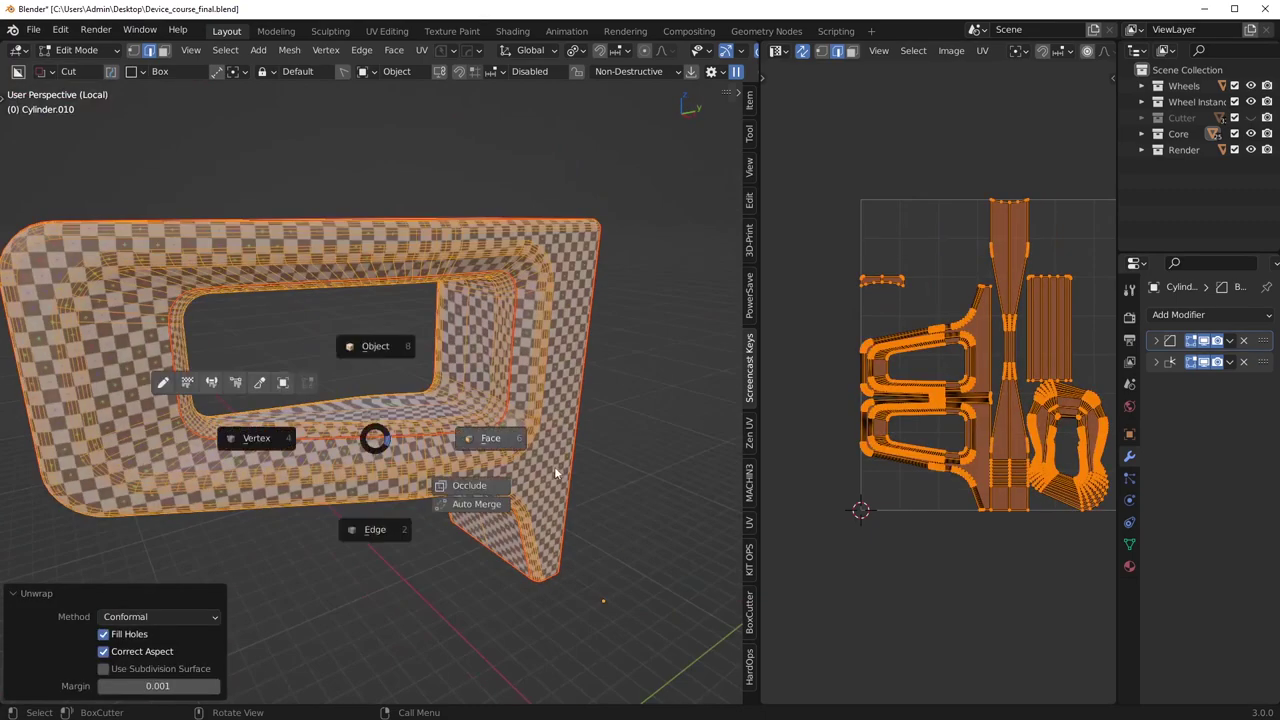
left_click(553, 466)
key("alt+a")
key("l")
scroll(1052, 489, "up", 2)
middle_click_drag(1052, 489, 880, 412)
scroll(925, 430, "up", 4)
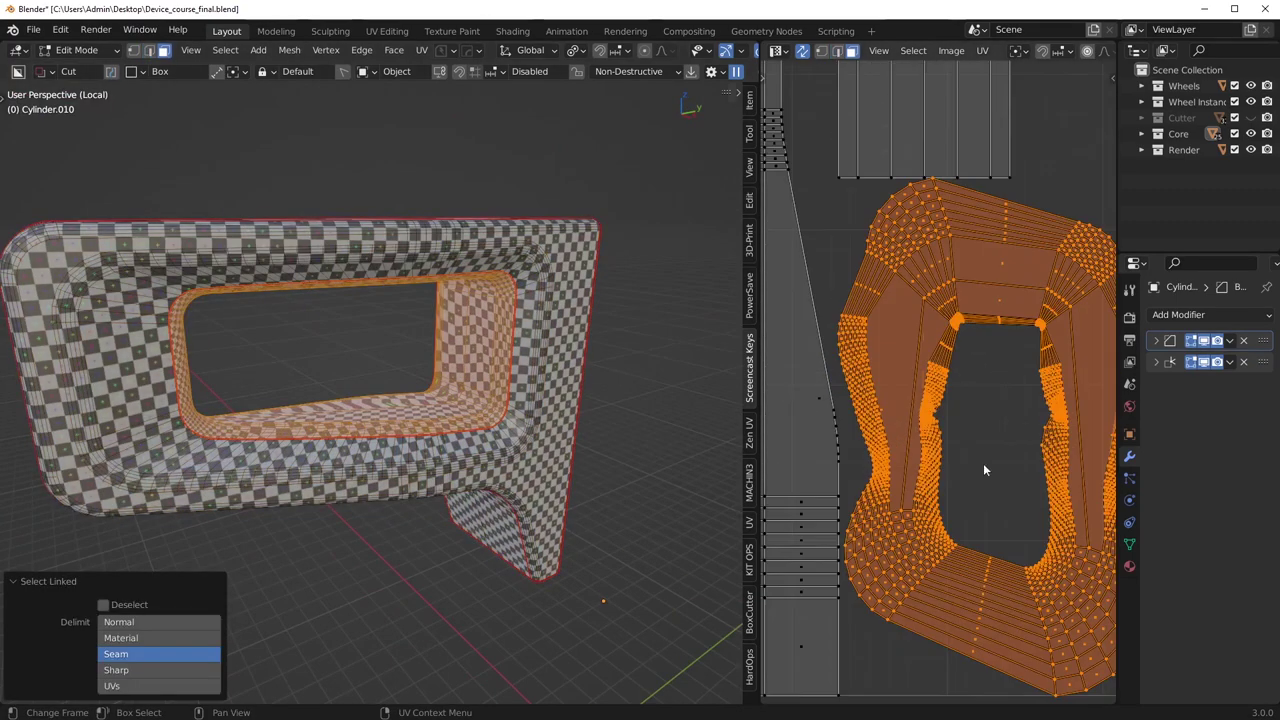
middle_click_drag(966, 449, 940, 435)
Mark a seam across the inner opening's surface at one rounded corner, from rim to rim.
middle_click_drag(425, 440, 345, 390)
key("2")
scroll(326, 346, "up", 5)
middle_click_drag(326, 346, 443, 349)
left_click(240, 306)
left_click(622, 257, "ctrl")
scroll(443, 349, "up", 3)
key("ctrl+z")
left_click(590, 244, "ctrl")
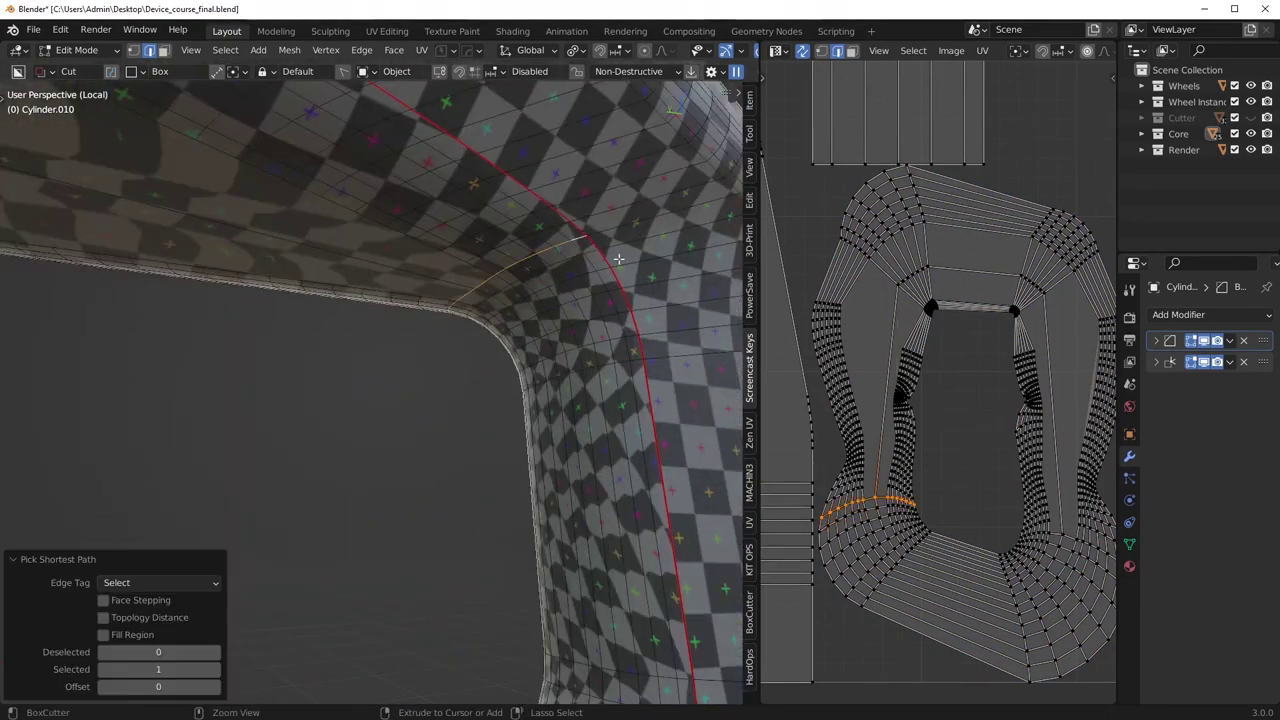
right_click(643, 264)
left_click(632, 400)
Select the entire handle mesh and unwrap it with the new corner seam.
middle_click_drag(577, 409, 475, 360)
scroll(437, 400, "down", 2)
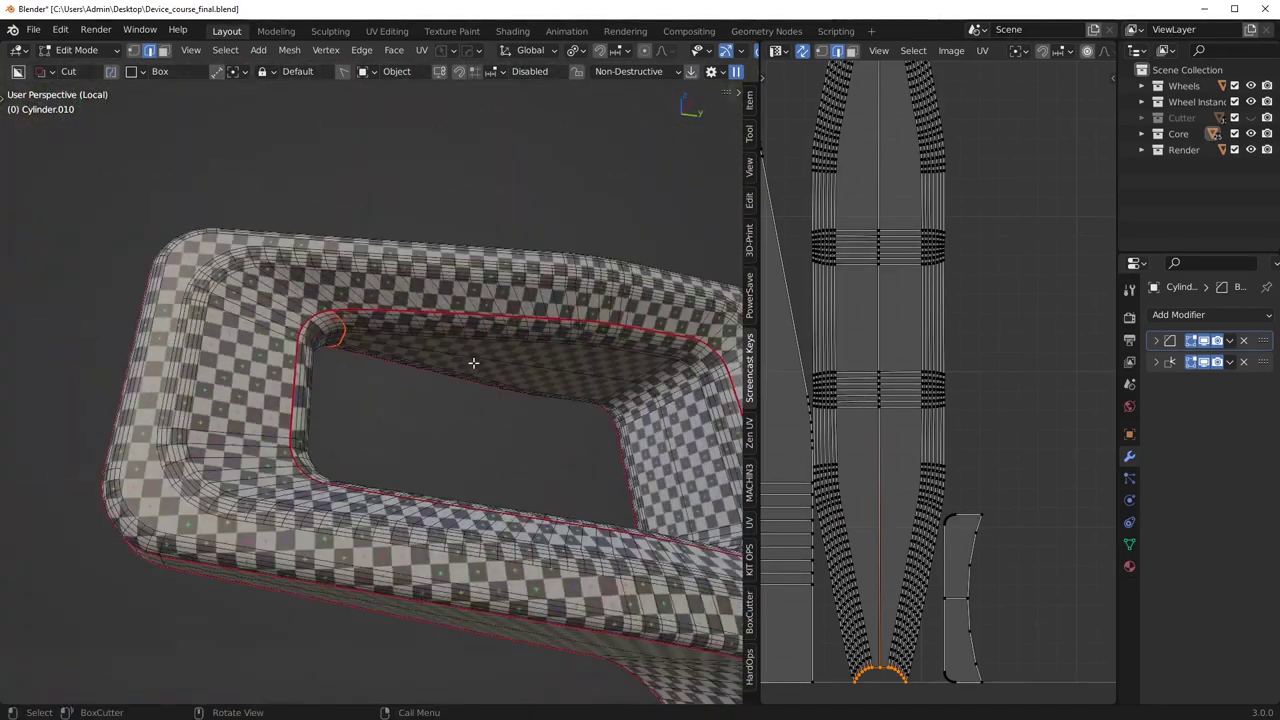
key("a")
key("u")
left_click(486, 403)
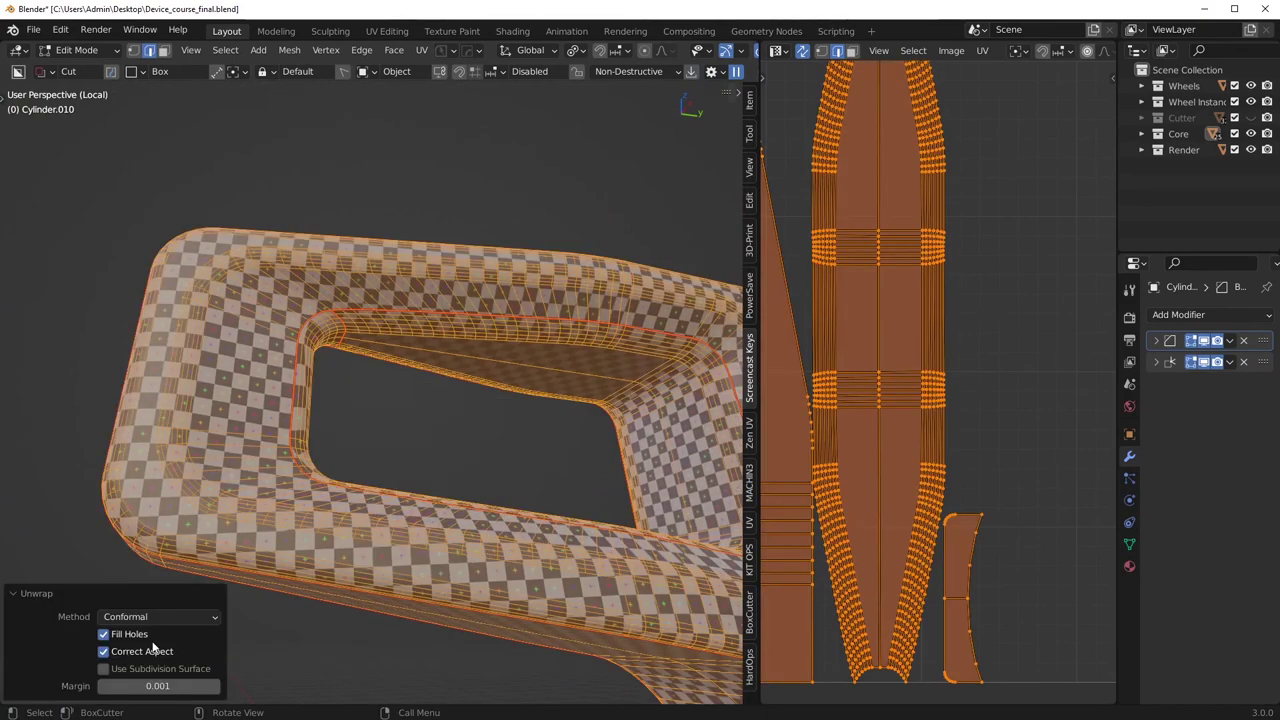
Inspect the checker pattern around the opening and repeat the unwrap of the full handle.
key("alt+a")
middle_click_drag(158, 621, 420, 494)
key("a")
key("u")
left_click(403, 522)
key("u")
left_click(474, 452)
Compare the available unwrap methods on the handle's UV layout, ending with Conformal.
left_click(160, 617)
left_click(165, 634)
middle_click_drag(474, 516, 470, 438)
scroll(960, 478, "down", 3)
middle_click_drag(870, 471, 969, 494)
scroll(960, 480, "down", 3)
middle_click_drag(929, 430, 929, 454)
left_click(157, 651)
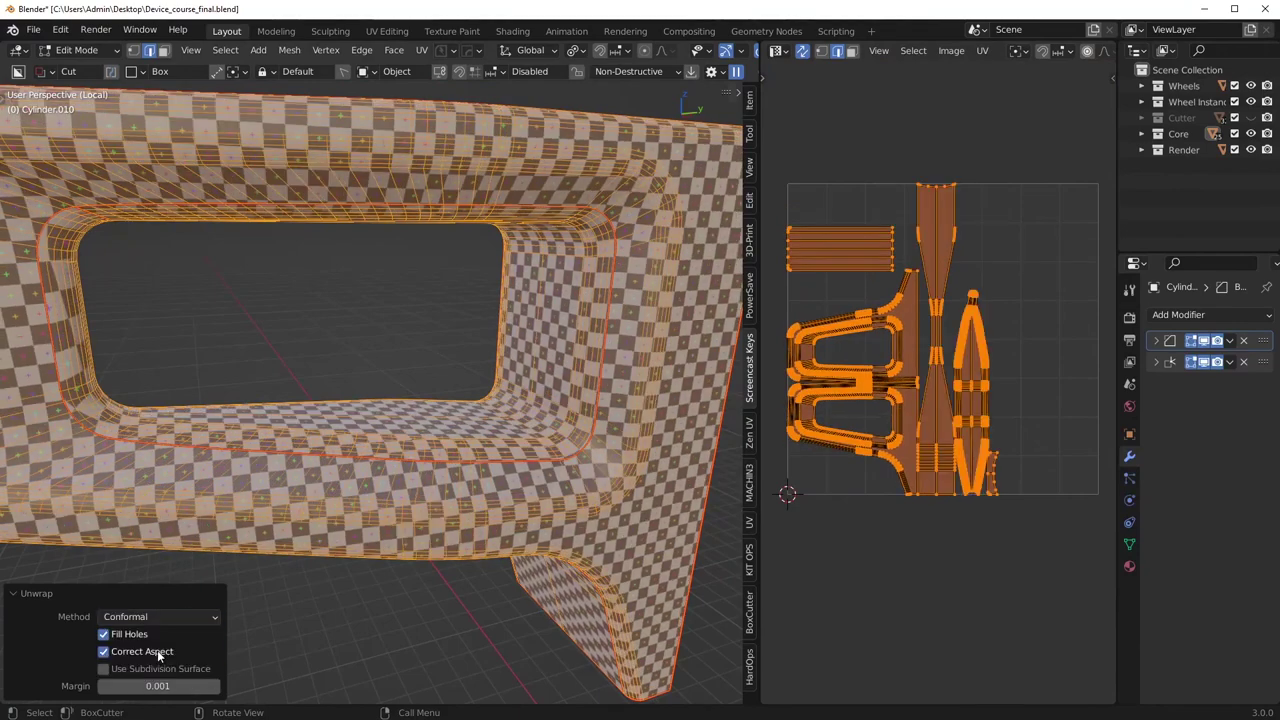
Try Smart UV Project on the whole handle with a 66° angle limit and zero island margin.
middle_click_drag(426, 486, 546, 460)
key("alt+a")
scroll(508, 445, "down", 2)
key("a")
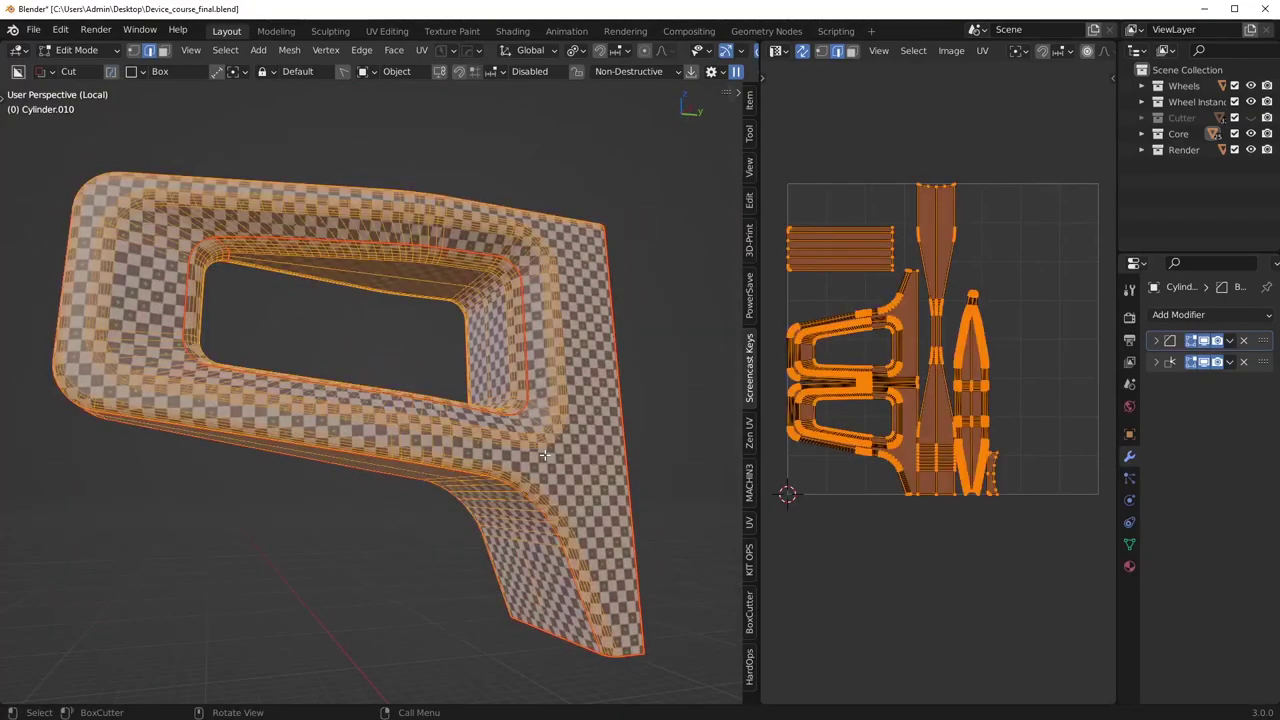
key("u")
left_click(540, 478)
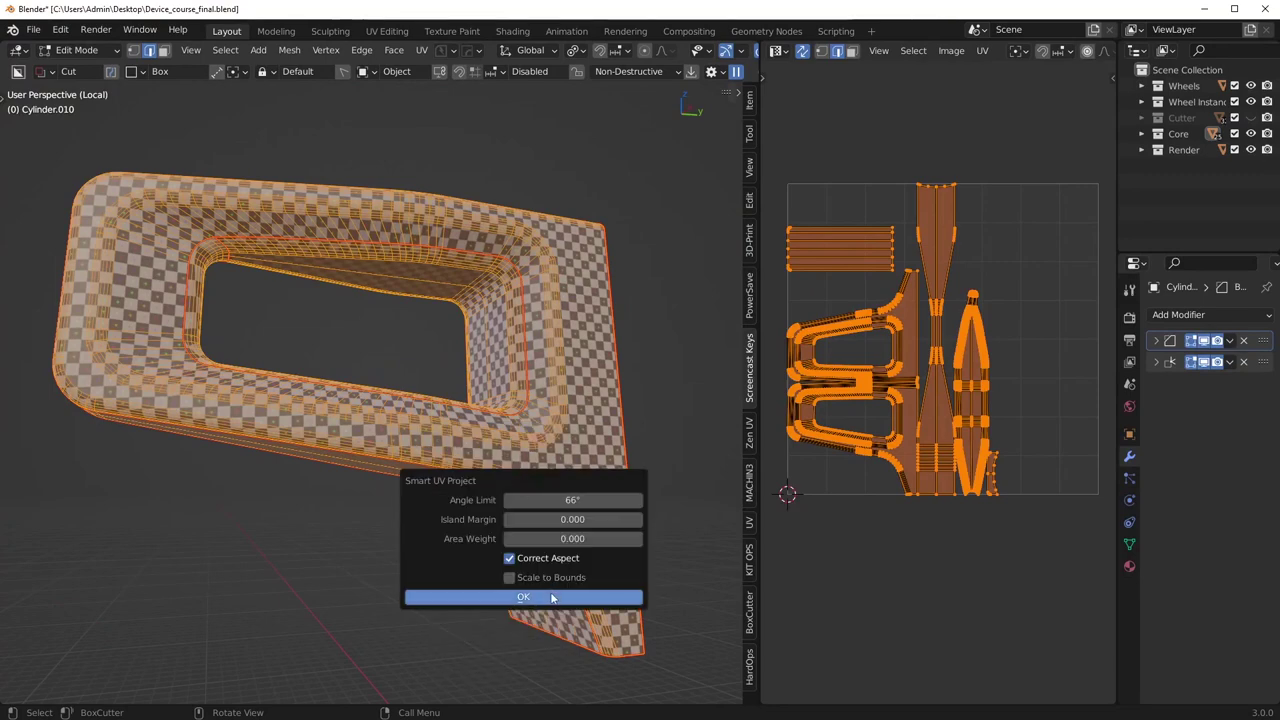
left_click(556, 598)
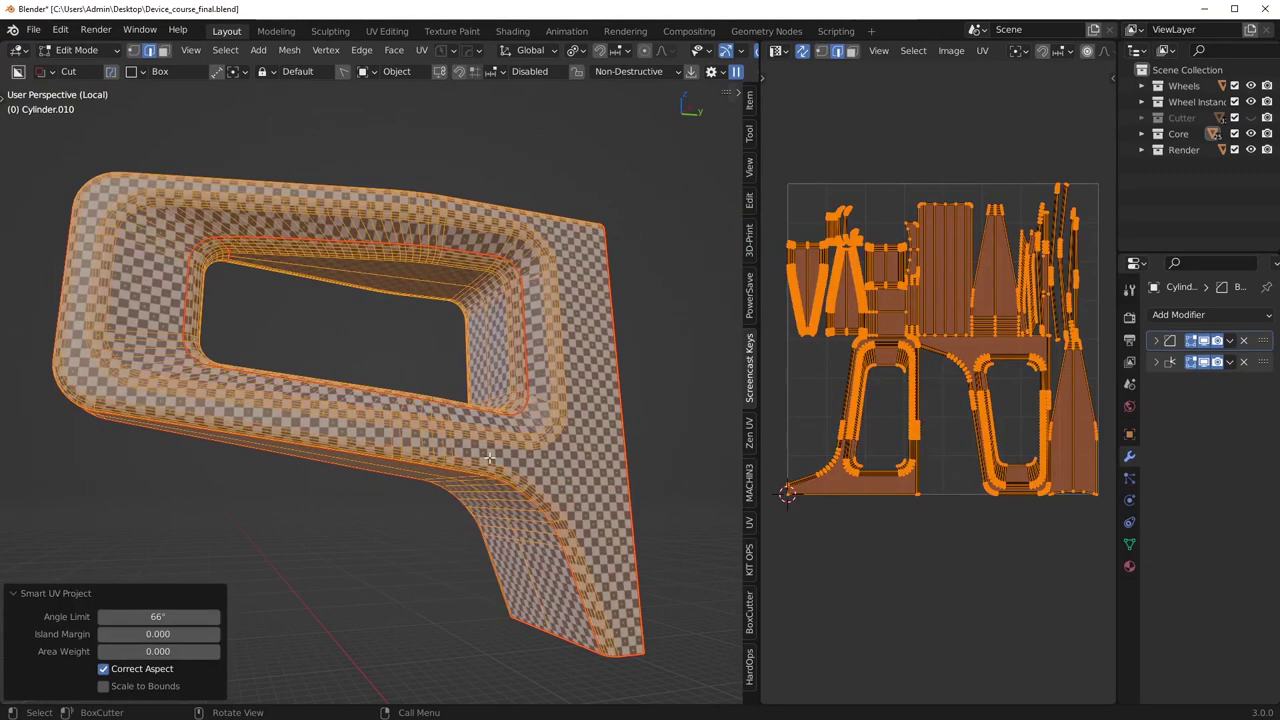
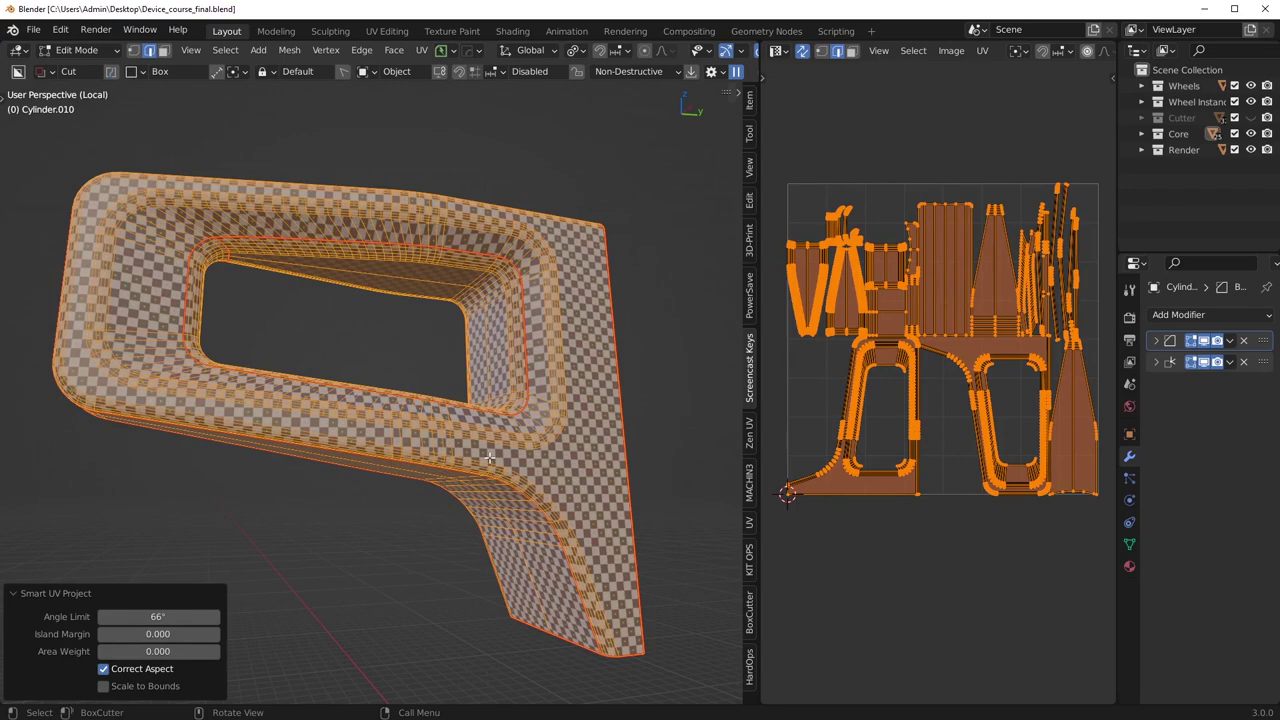
Examine the checker pattern for visible breaks along the handle's edges in Edit and Object Mode.
middle_click_drag(513, 426, 480, 494)
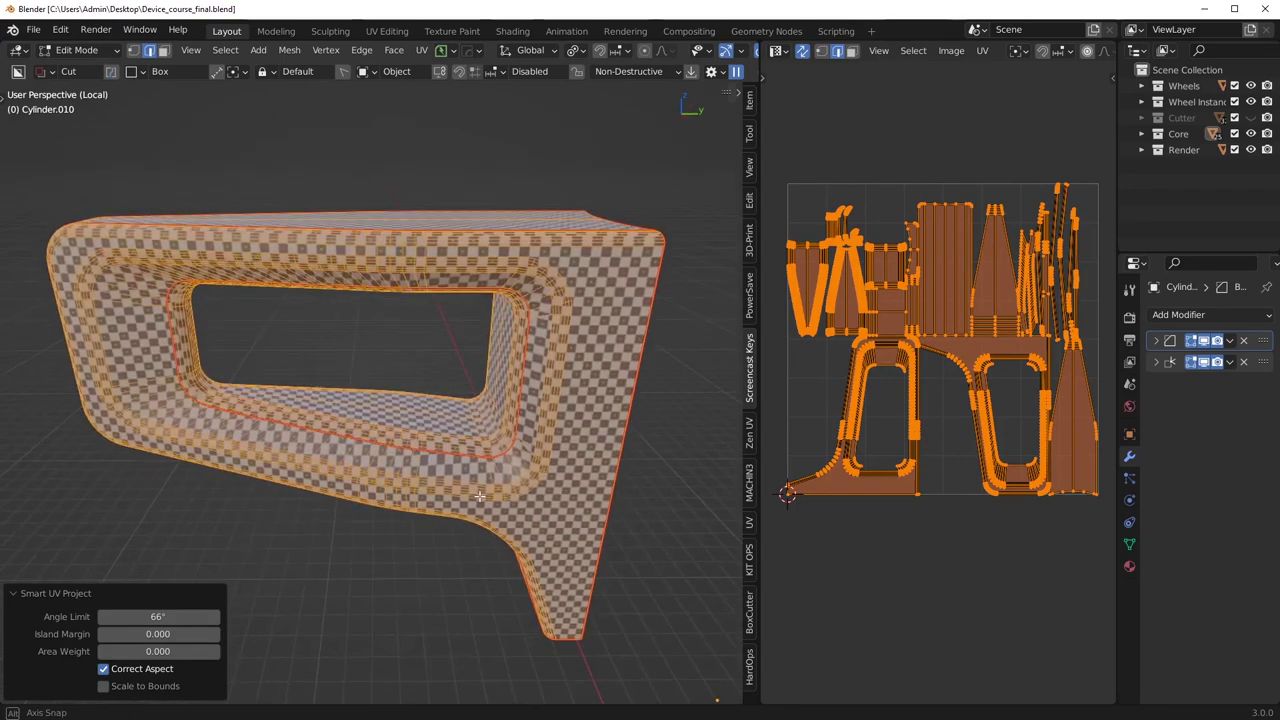
middle_click_drag(480, 356, 479, 318)
scroll(456, 405, "up", 3)
scroll(434, 410, "down", 4)
key("Tab")
middle_click_drag(479, 318, 309, 397, "ctrl")
scroll(423, 300, "up", 4)
scroll(378, 385, "down", 5)
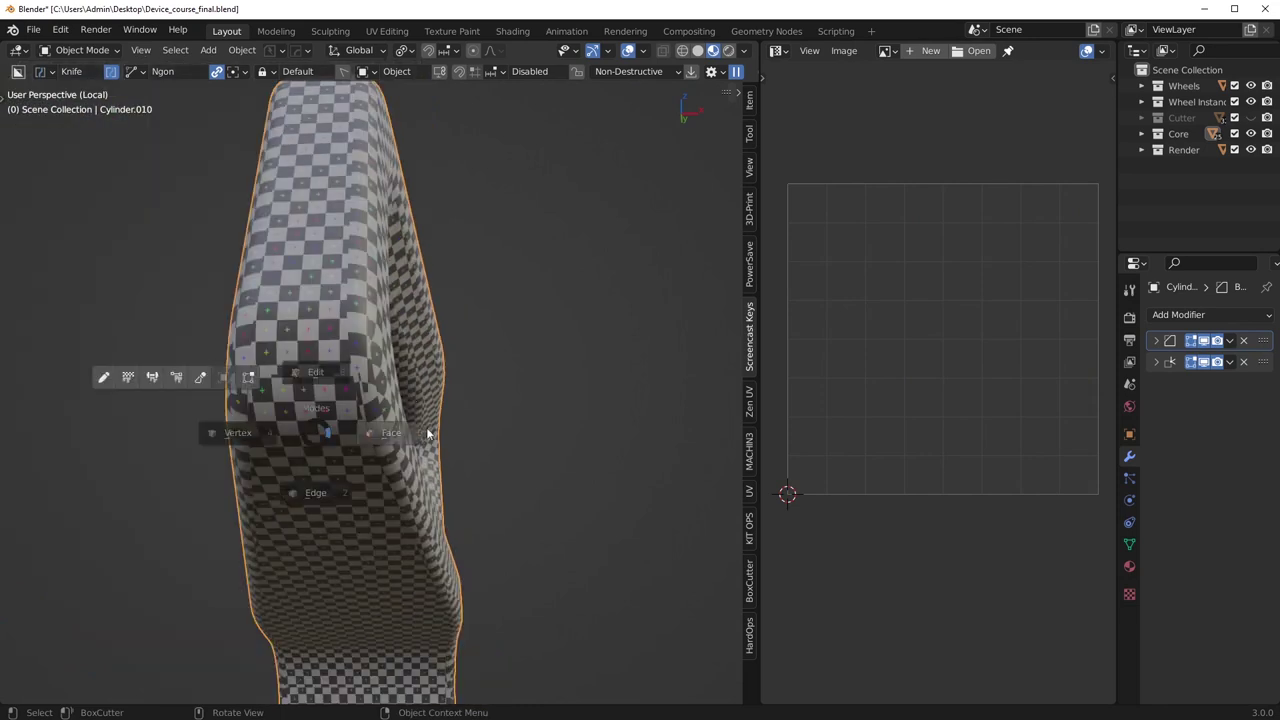
Unwrap the whole handle from its marked seams instead of the smart projection.
key("Tab")
key("u")
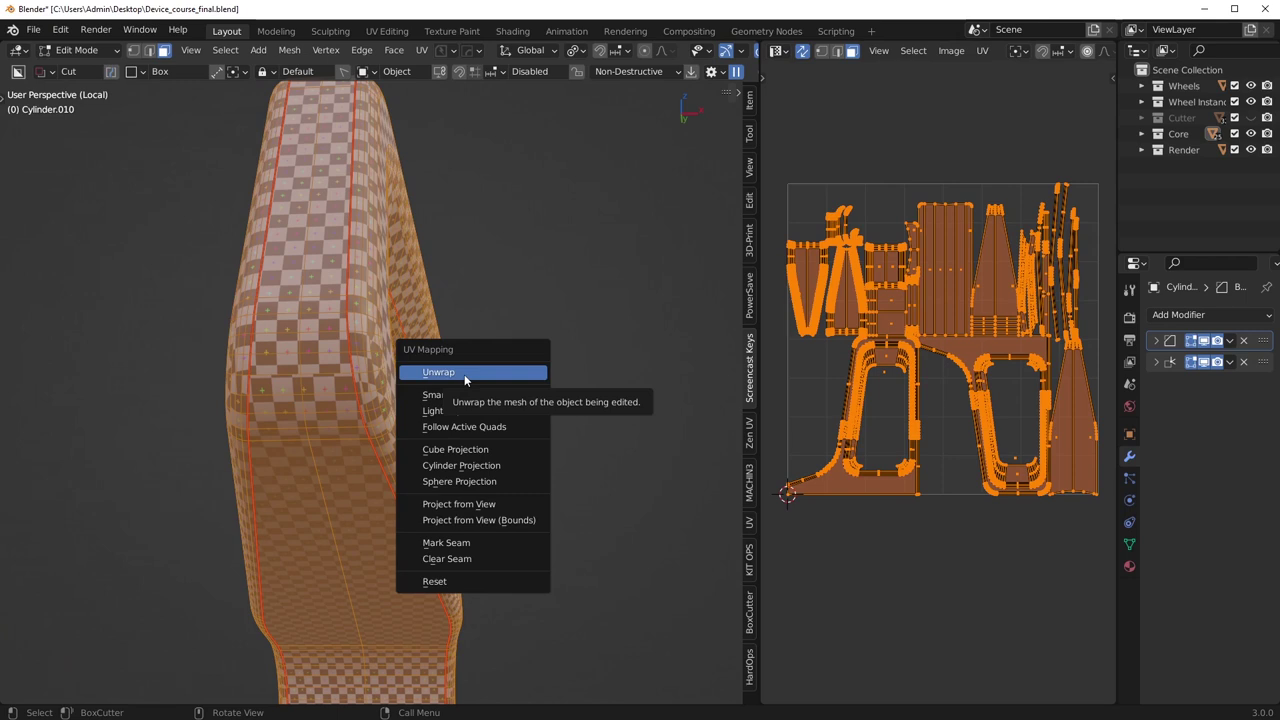
left_click(464, 374)
Exit local view, return to Object Mode and hide the unwrapped handle.
middle_click_drag(464, 374, 512, 466)
key("KP_Divide")
key("Tab")
left_click(541, 263)
middle_click_drag(512, 385, 397, 383)
key("h")
Select one lengthwise edge loop on the bent tube's mesh and disable its Mirror modifier in the viewport.
scroll(487, 434, "up", 2)
left_click(457, 394)
key("Tab")
left_click(397, 472)
middle_click_drag(397, 472, 440, 422)
scroll(232, 418, "up", 5)
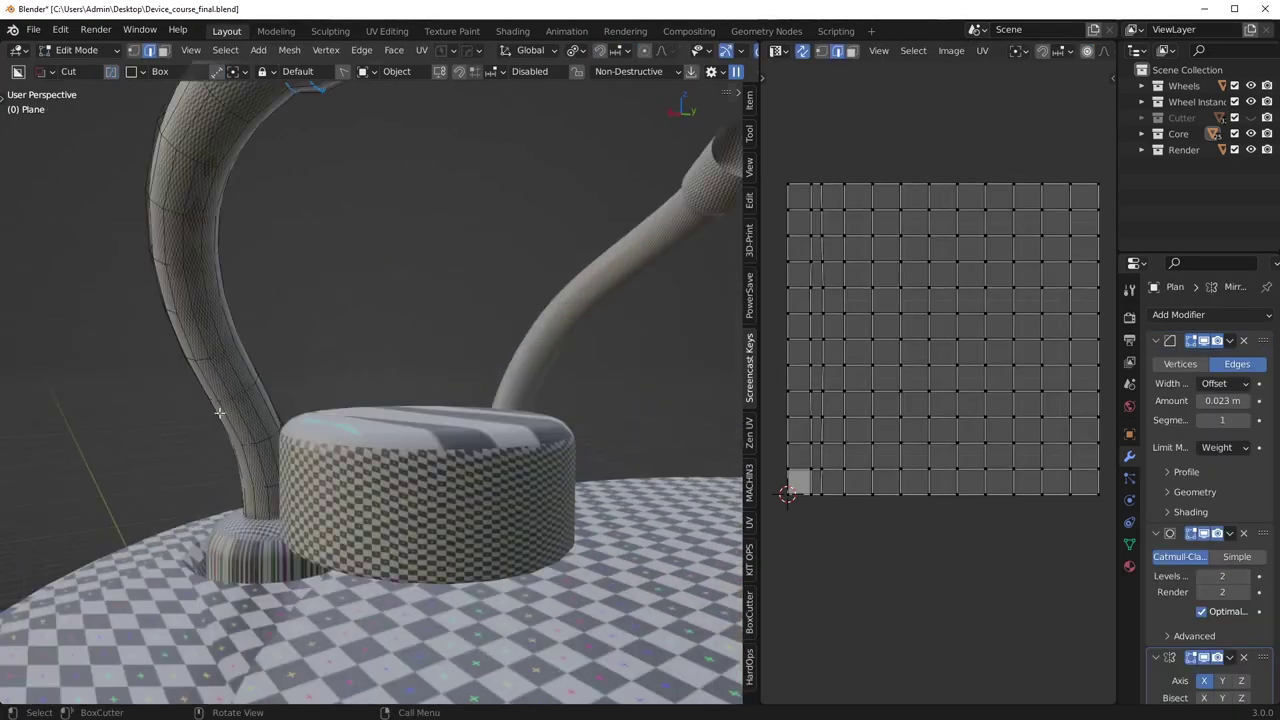
left_click(206, 349, "alt")
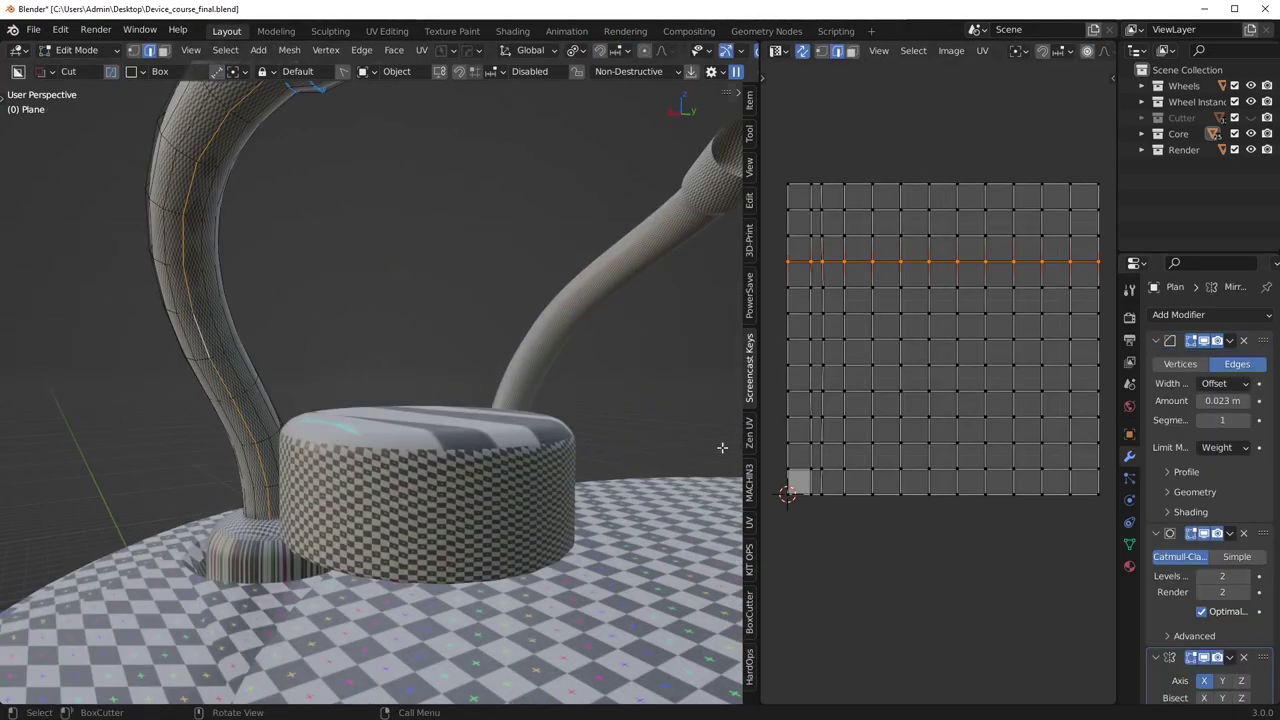
scroll(712, 470, "down", 5)
left_click(1205, 659)
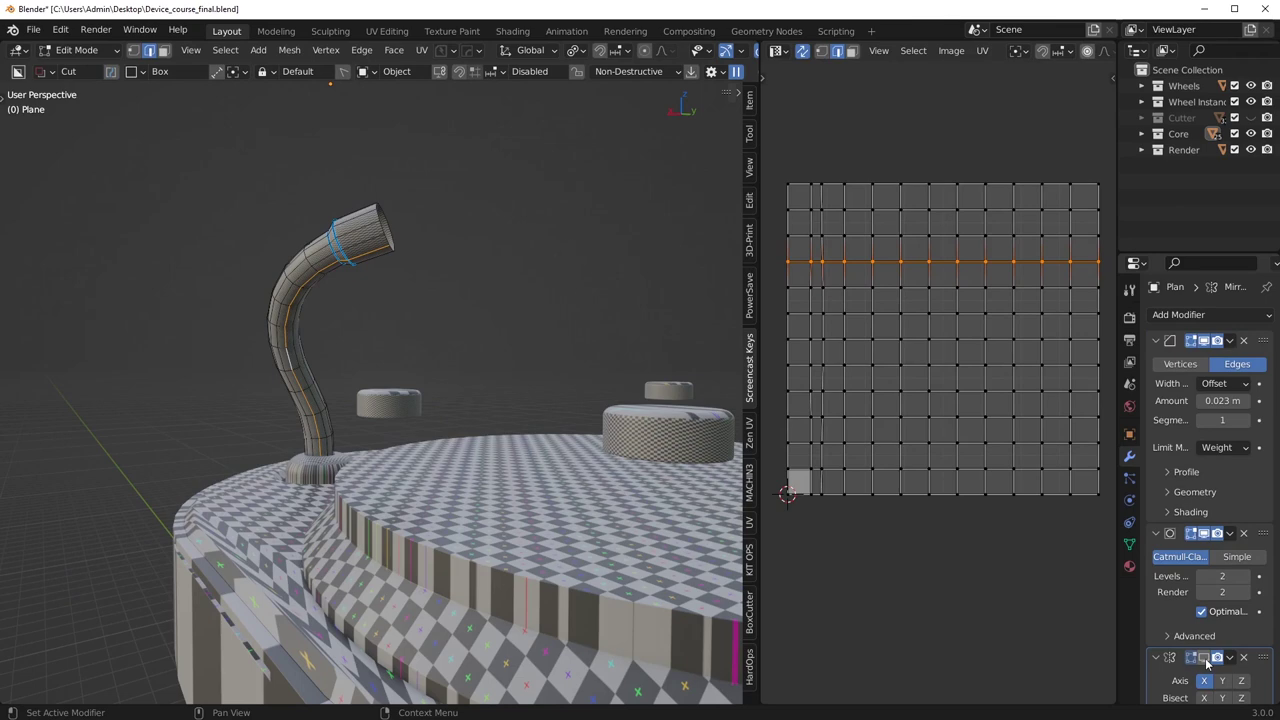
Re-enable the bent tube's Mirror modifier in the viewport and mark the selected lengthwise edge loop as a seam.
left_click(1205, 659)
left_click(1205, 659)
left_click(1205, 659)
middle_click_drag(414, 408, 448, 420)
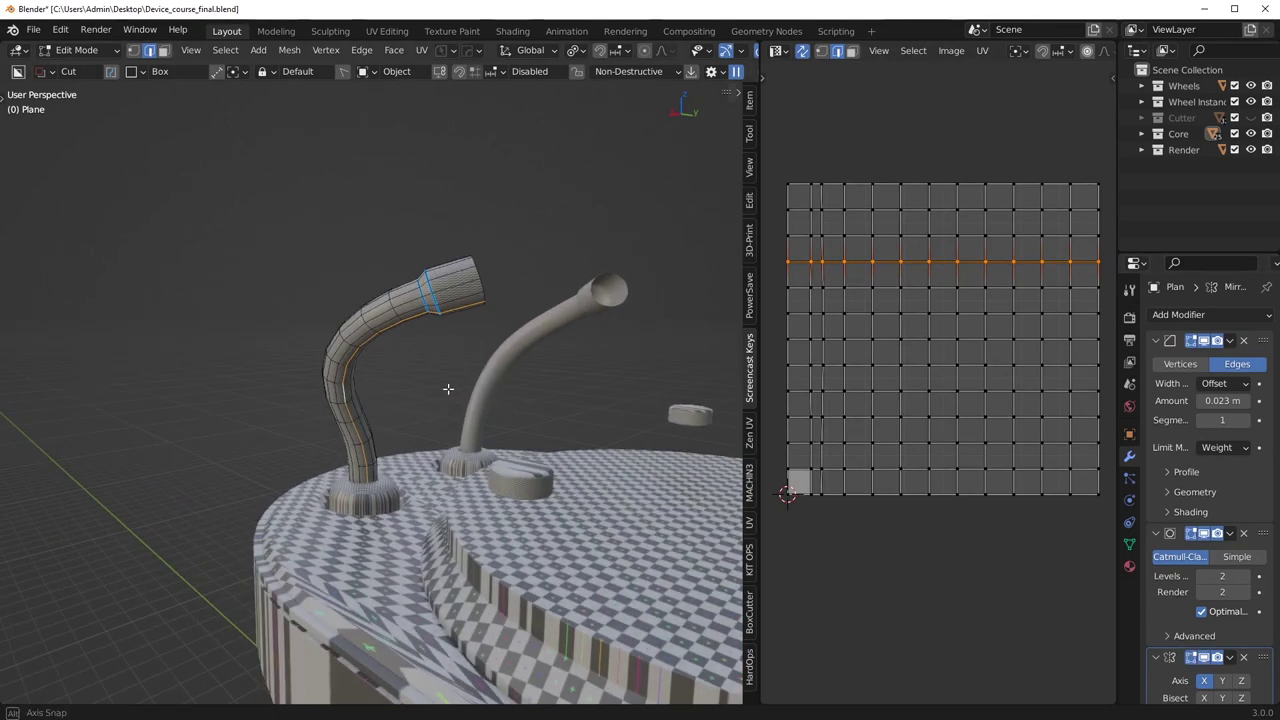
right_click(465, 379)
left_click(444, 404)
middle_click_drag(446, 404, 630, 436)
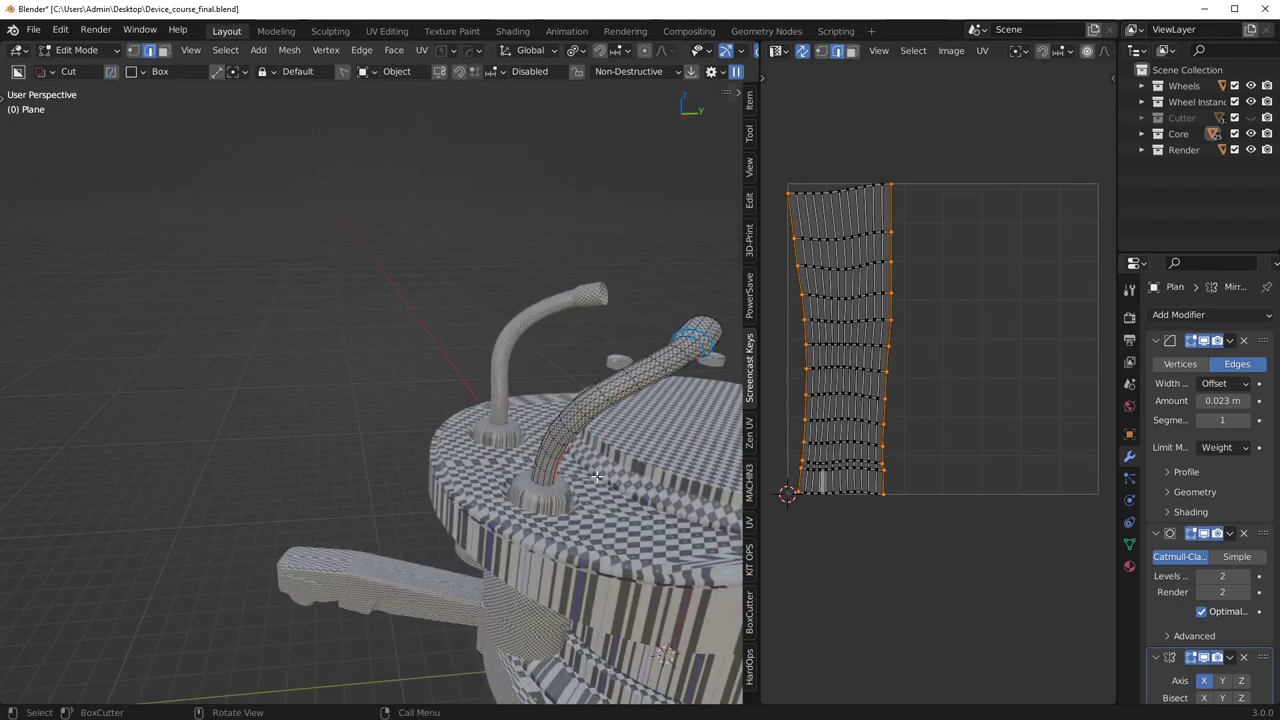
Check the tube's checker pattern, return to Object Mode and hide the tube.
scroll(560, 445, "up", 4)
middle_click_drag(550, 445, 455, 466)
key("Tab")
left_click(461, 379)
middle_click_drag(461, 379, 508, 414)
key("h")
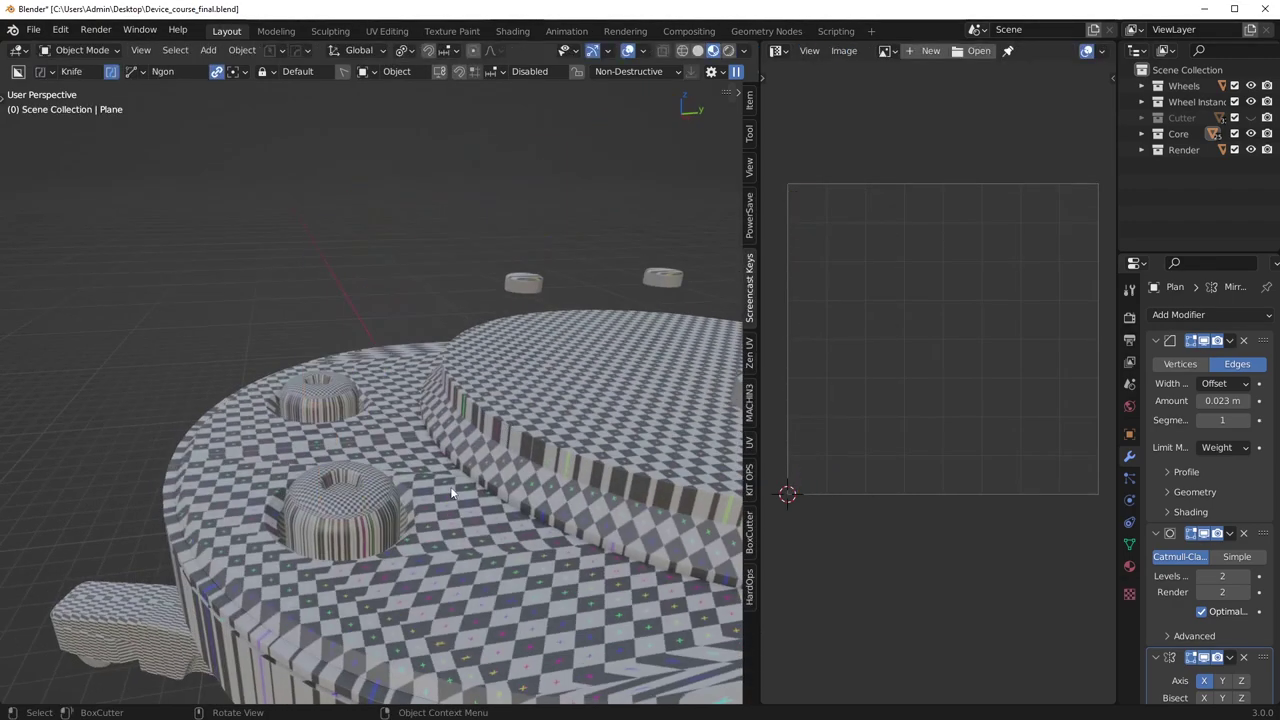
Isolate the rounded cylinder at the tube's base in local view and open its mesh with nothing selected.
left_click(354, 496)
key("Tab")
left_click(408, 560)
key("slash")
key("alt+a")
middle_click_drag(409, 562, 447, 523)
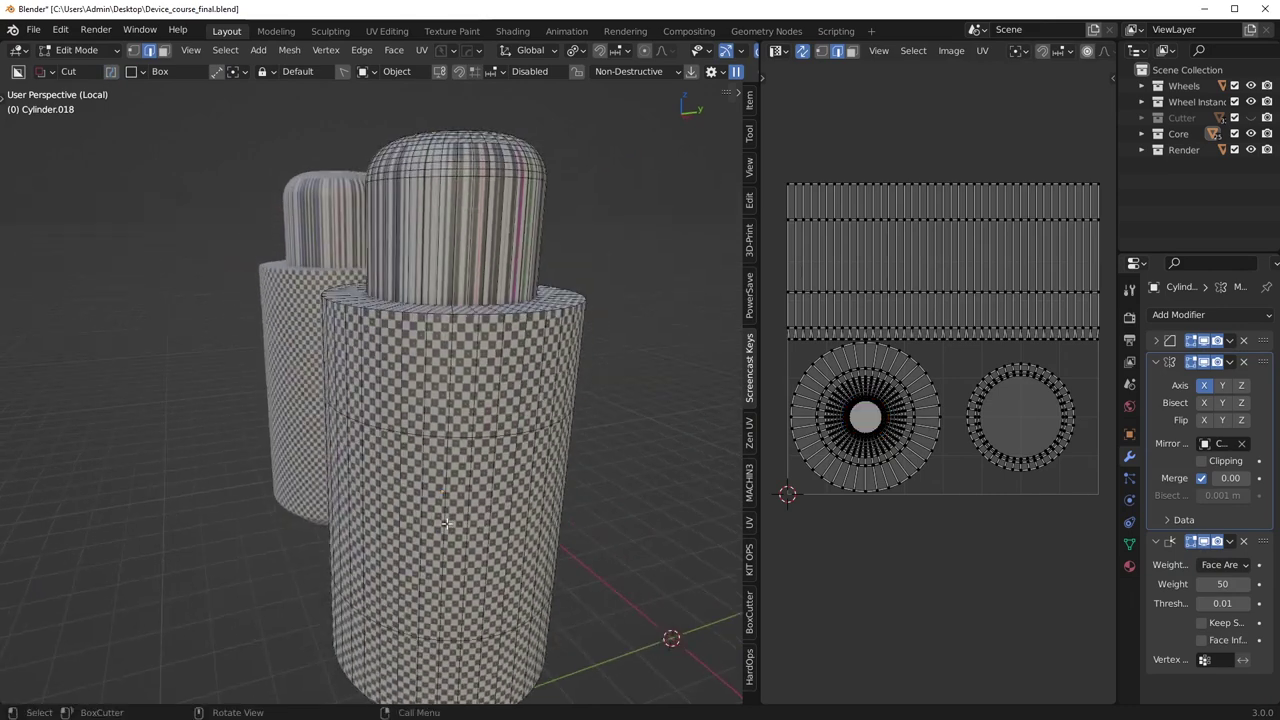
Apply Sharpen to the cylinder to mark its hard edges and unwrap its whole mesh.
key("Tab")
key("q")
left_click(600, 250)
key("Tab")
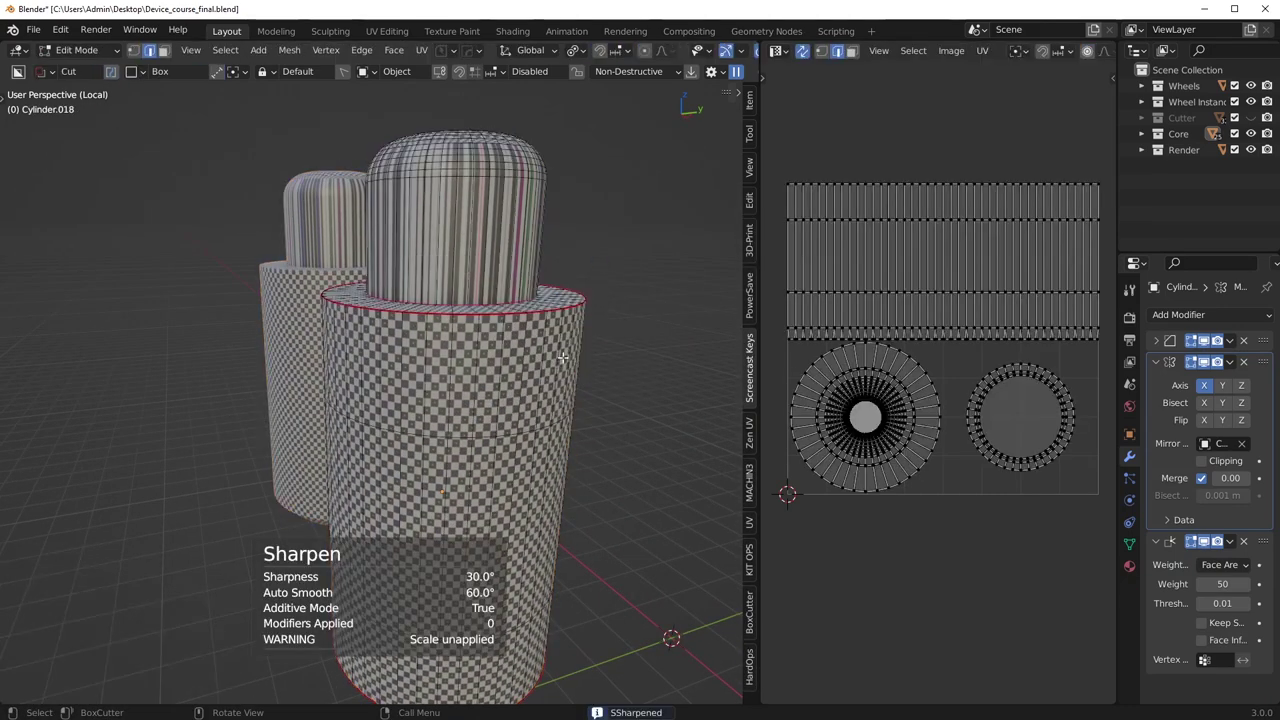
key("a")
key("u")
left_click(563, 337)
middle_click_drag(563, 337, 540, 497)
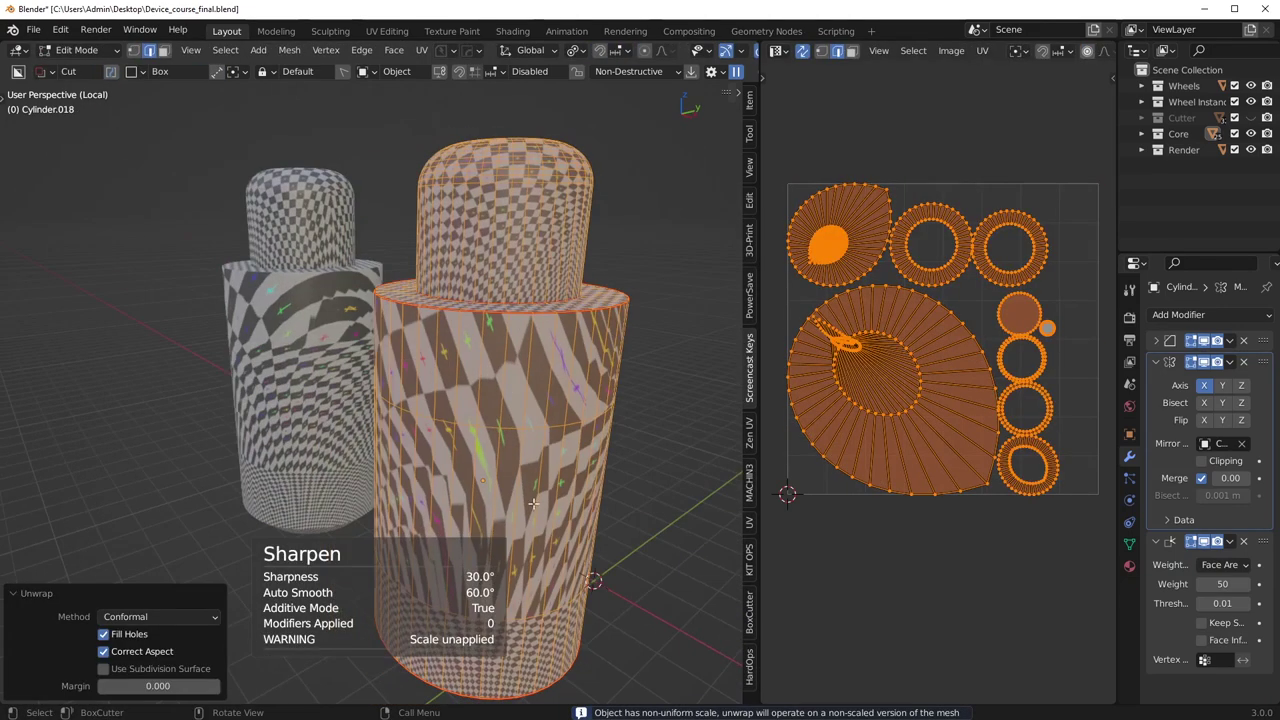
Mark one lengthwise edge loop on the cylinder as a seam and inspect the resulting pattern around its top recess.
left_click(590, 388, "alt")
right_click(593, 388)
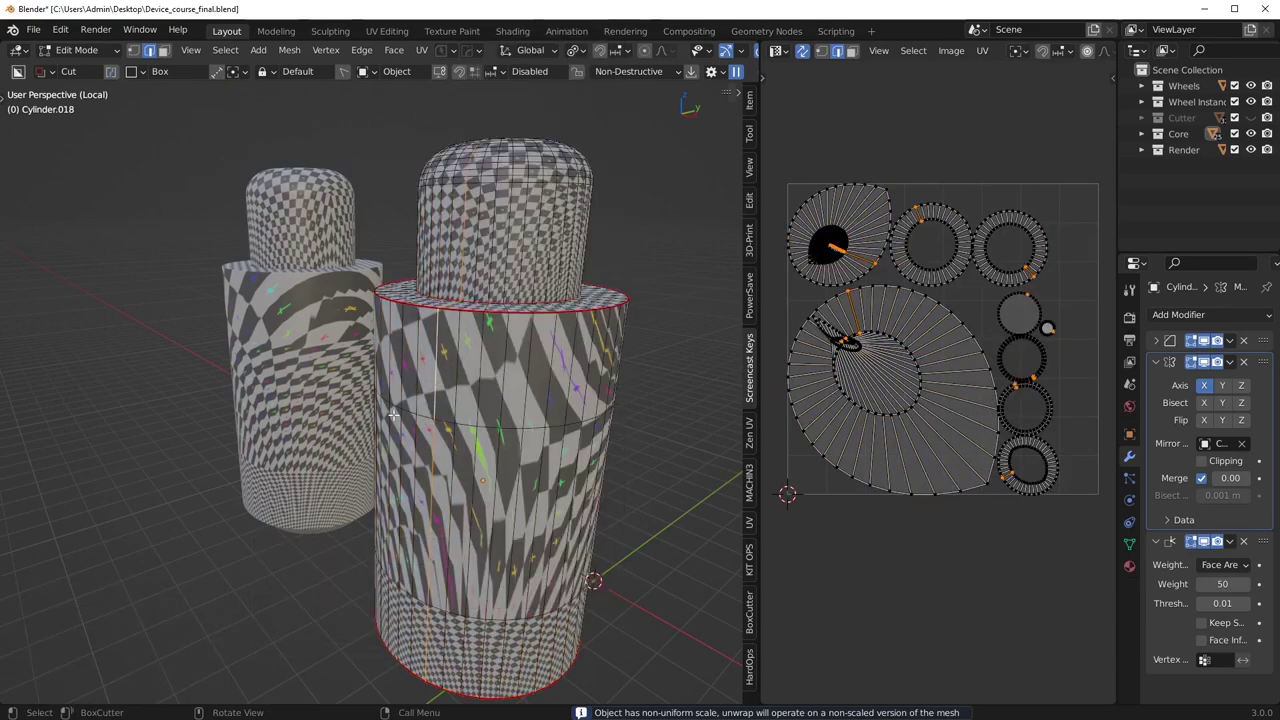
key("slash")
key("slash")
right_click(389, 416)
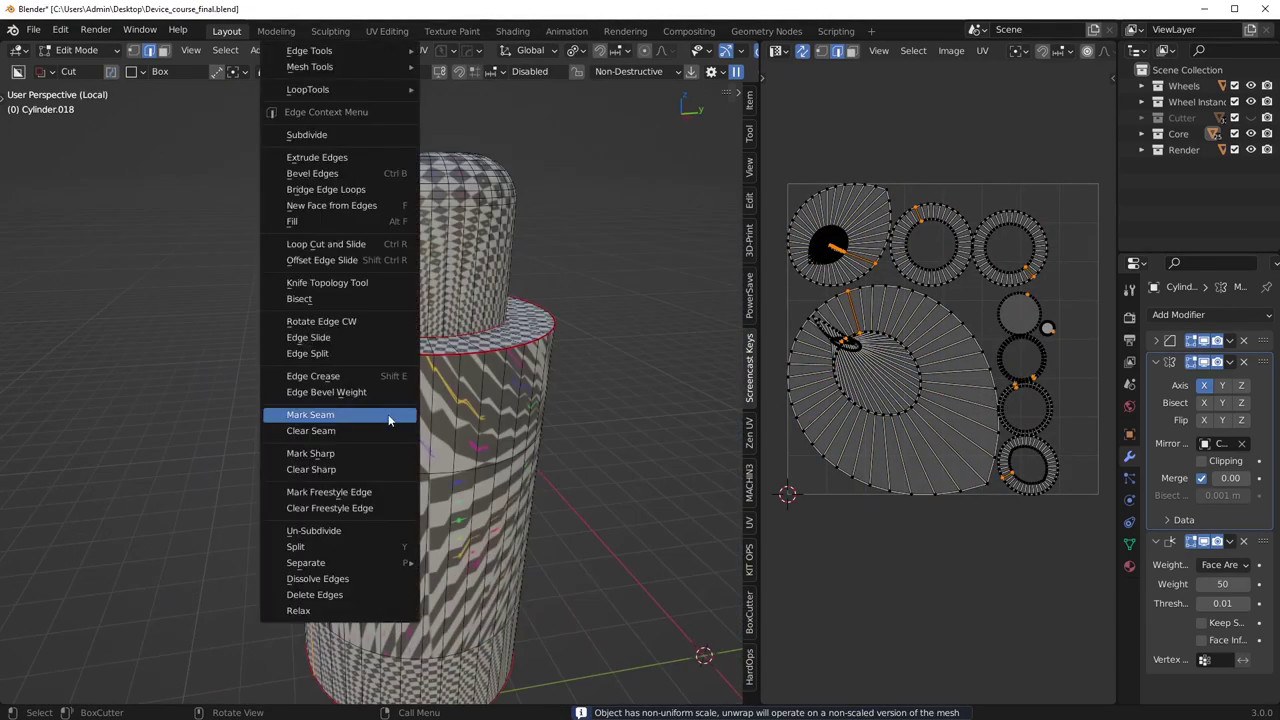
left_click(389, 418)
middle_click_drag(389, 418, 418, 453)
scroll(426, 488, "up", 4)
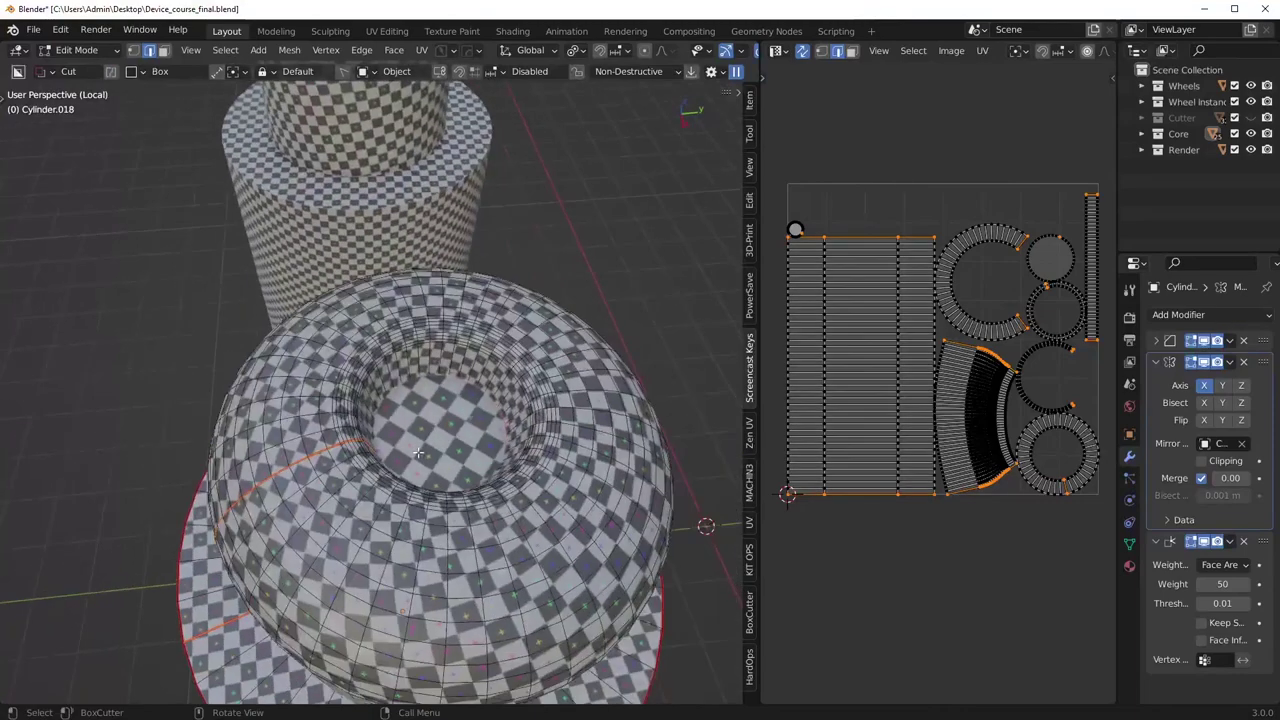
left_click(1194, 343)
left_click(1194, 343)
Clear the seams from the cylinder's outer bottom edge loop and the two circular loops around its bottom opening.
scroll(462, 540, "down", 5)
middle_click_drag(462, 555, 506, 346)
key("a")
left_click(409, 345, "alt")
right_click(543, 400)
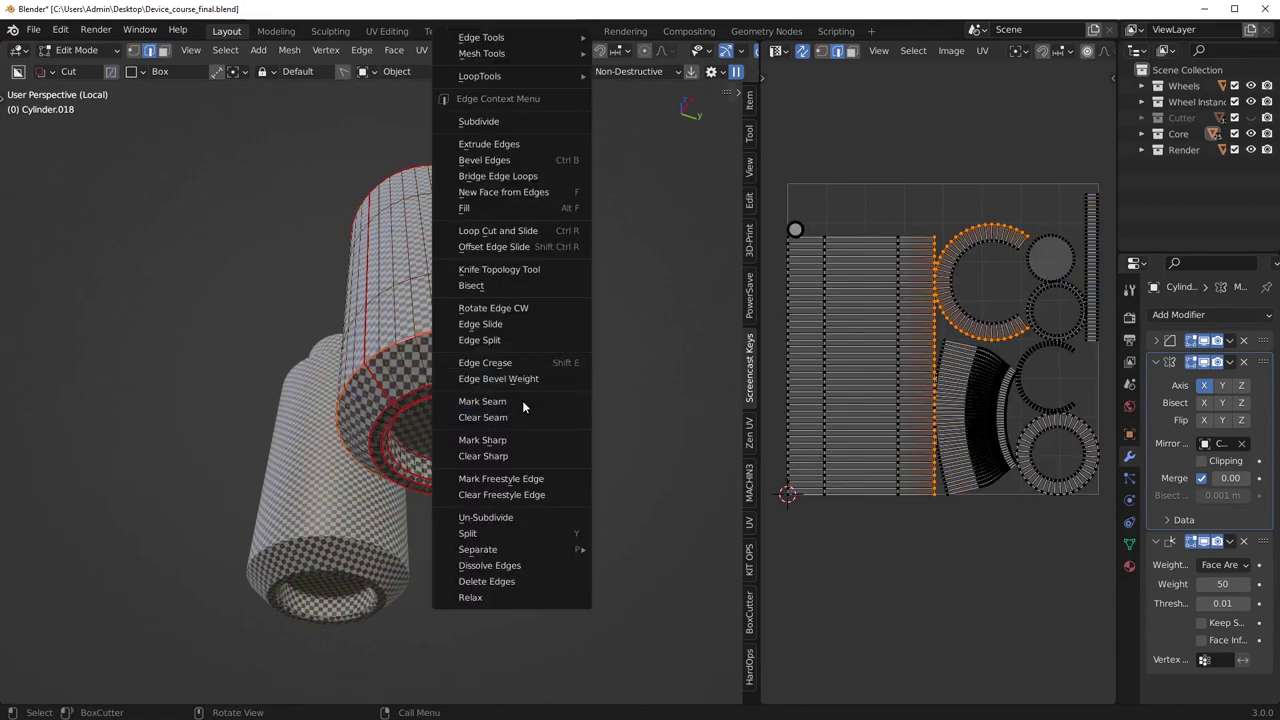
scroll(390, 414, "up", 2)
left_click(389, 439, "alt+shift")
scroll(397, 448, "up", 3)
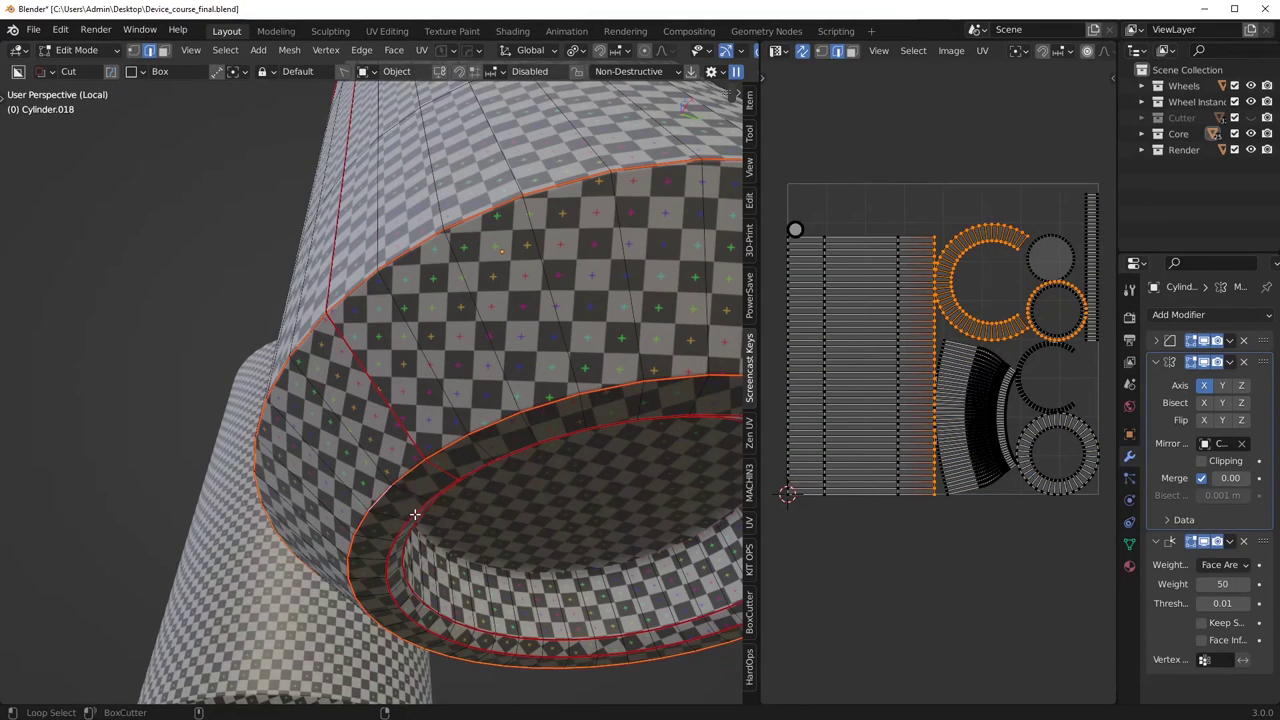
left_click(415, 514, "alt+shift")
right_click(503, 508)
left_click(491, 526)
Unwrap the whole cylinder again from its updated seams.
scroll(493, 480, "down", 6)
middle_click_drag(500, 350, 506, 427)
key("a")
key("u")
left_click(509, 431)
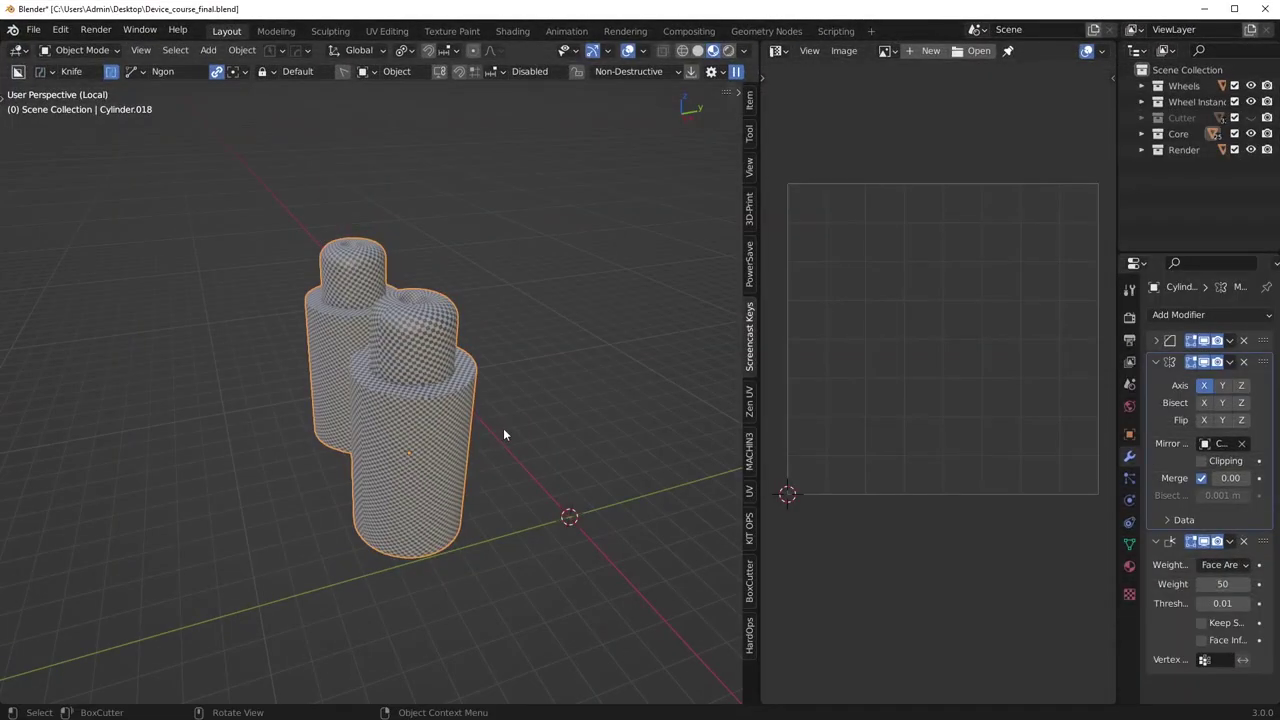
Examine the checker pattern along the cylinder's lengthwise seam and exit local view.
scroll(503, 428, "up", 3)
middle_click_drag(503, 428, 299, 420)
scroll(390, 425, "up", 3)
middle_click_drag(435, 361, 307, 398)
scroll(510, 395, "up", 5)
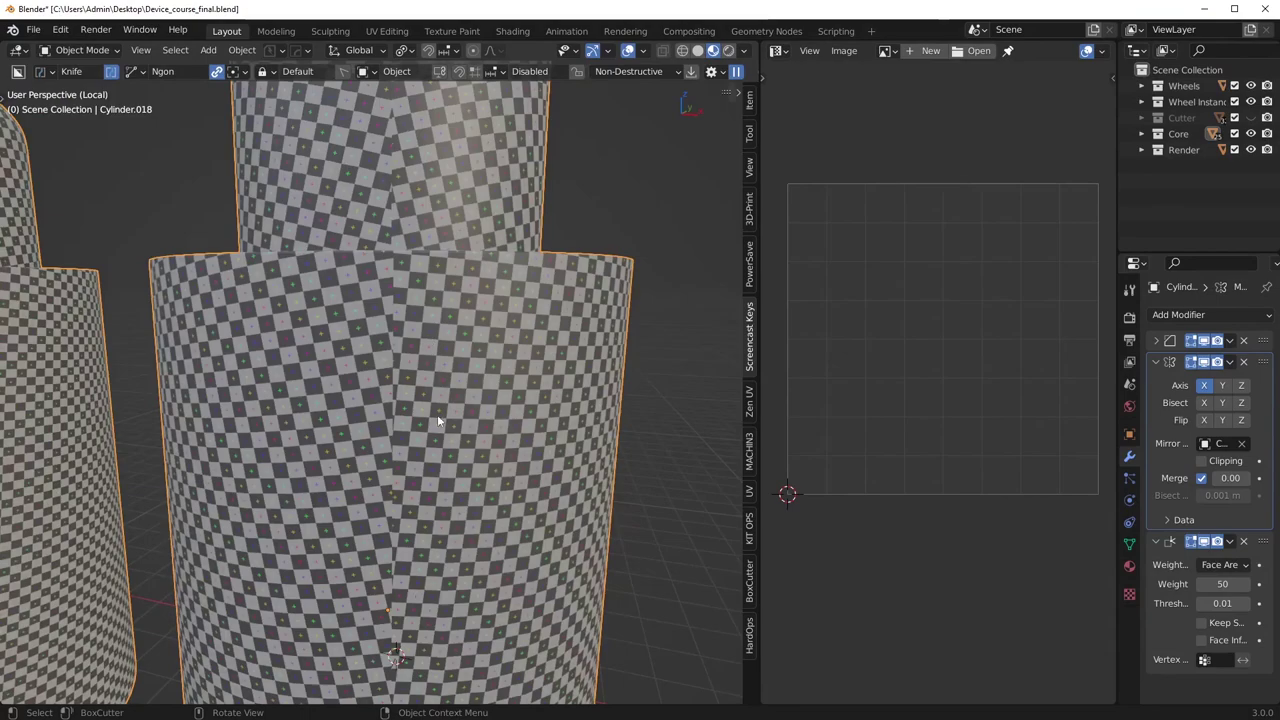
key("KP_Divide")
middle_click_drag(366, 342, 489, 491)
scroll(520, 400, "down", 5)
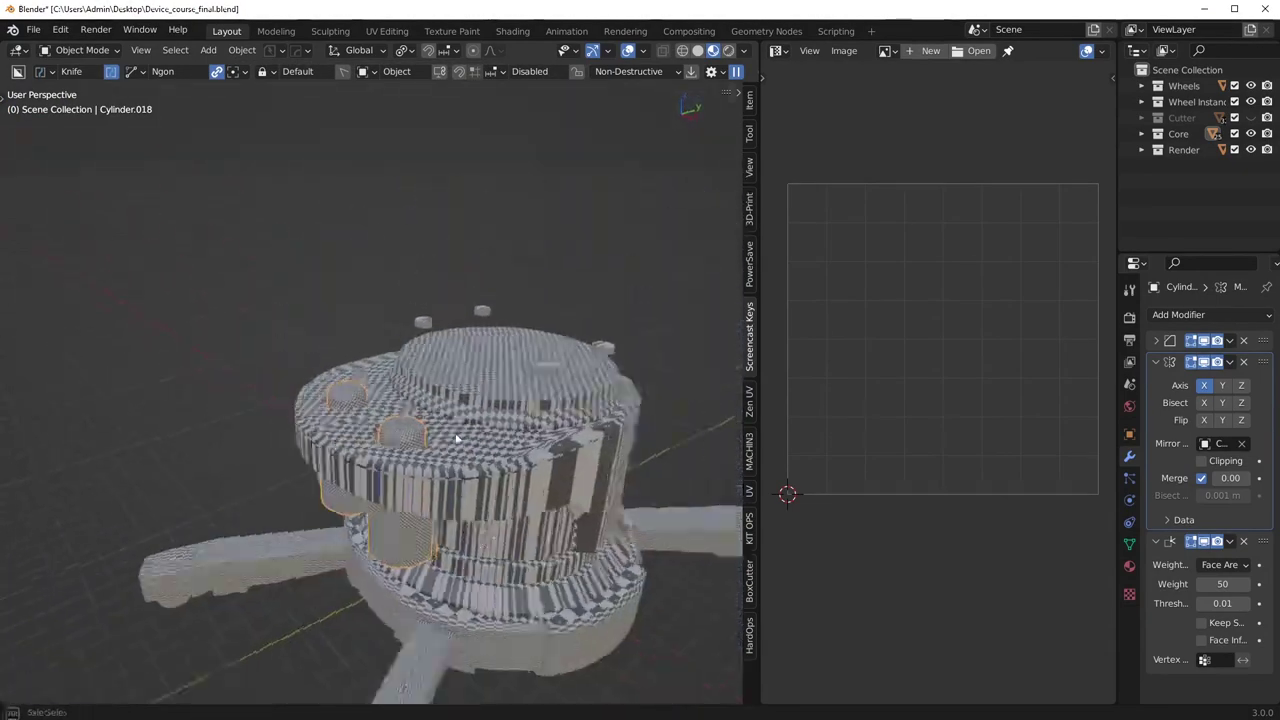
Reveal the hidden parts and examine how visible the cylinder's seam is where the tube enters it.
middle_click_drag(543, 357, 433, 437)
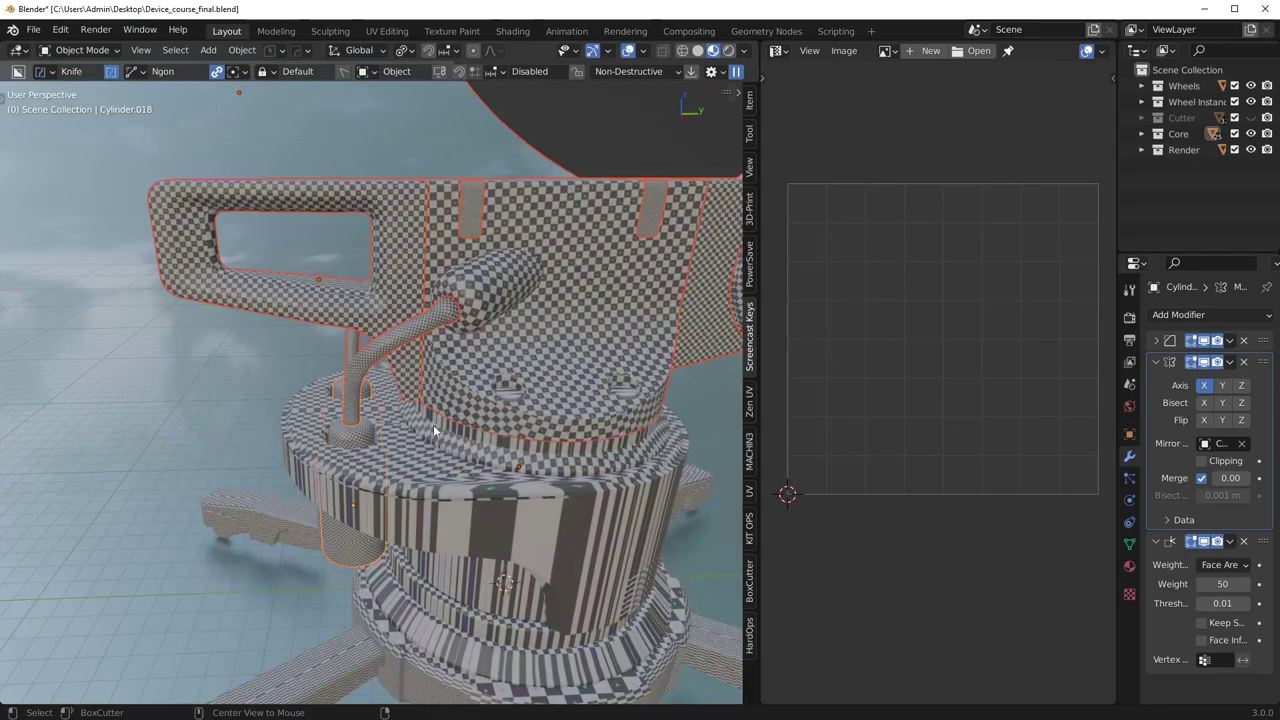
middle_click_drag(515, 395, 503, 459)
scroll(364, 443, "down", 2)
scroll(415, 412, "up", 4)
scroll(400, 415, "up", 4)
key("ctrl+z")
key("Tab")
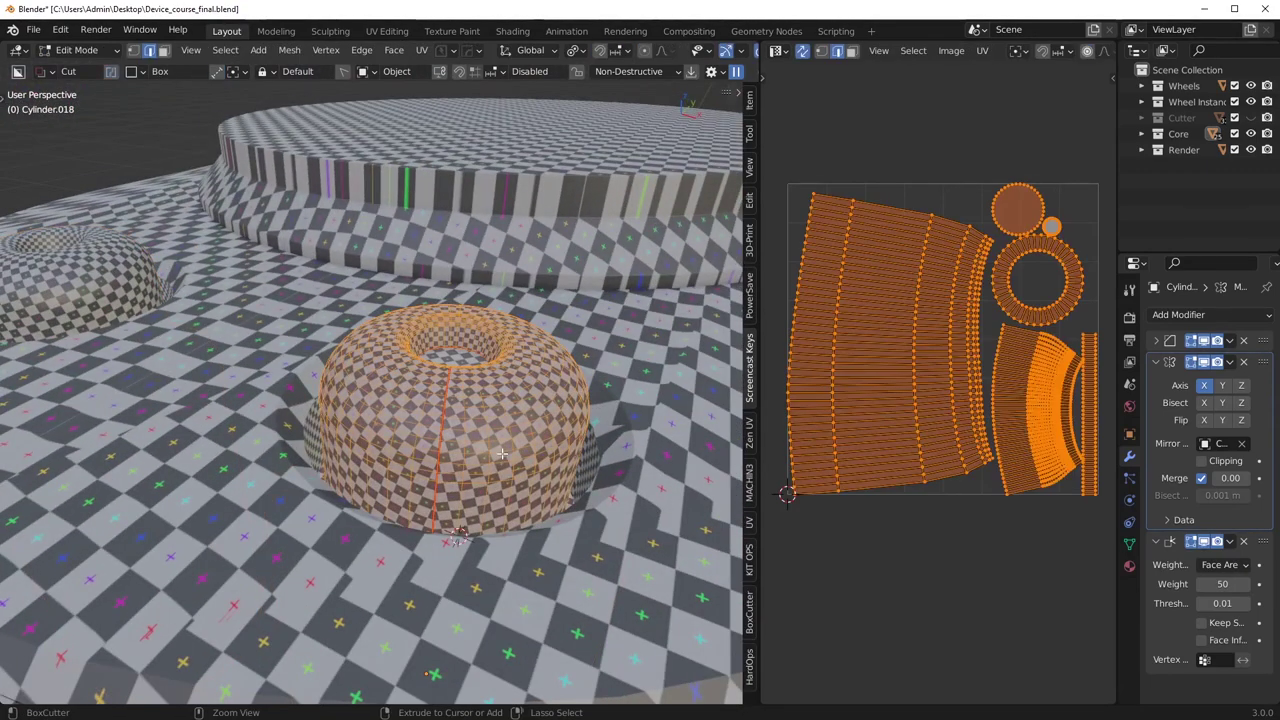
key("Tab")
key("alt+h")
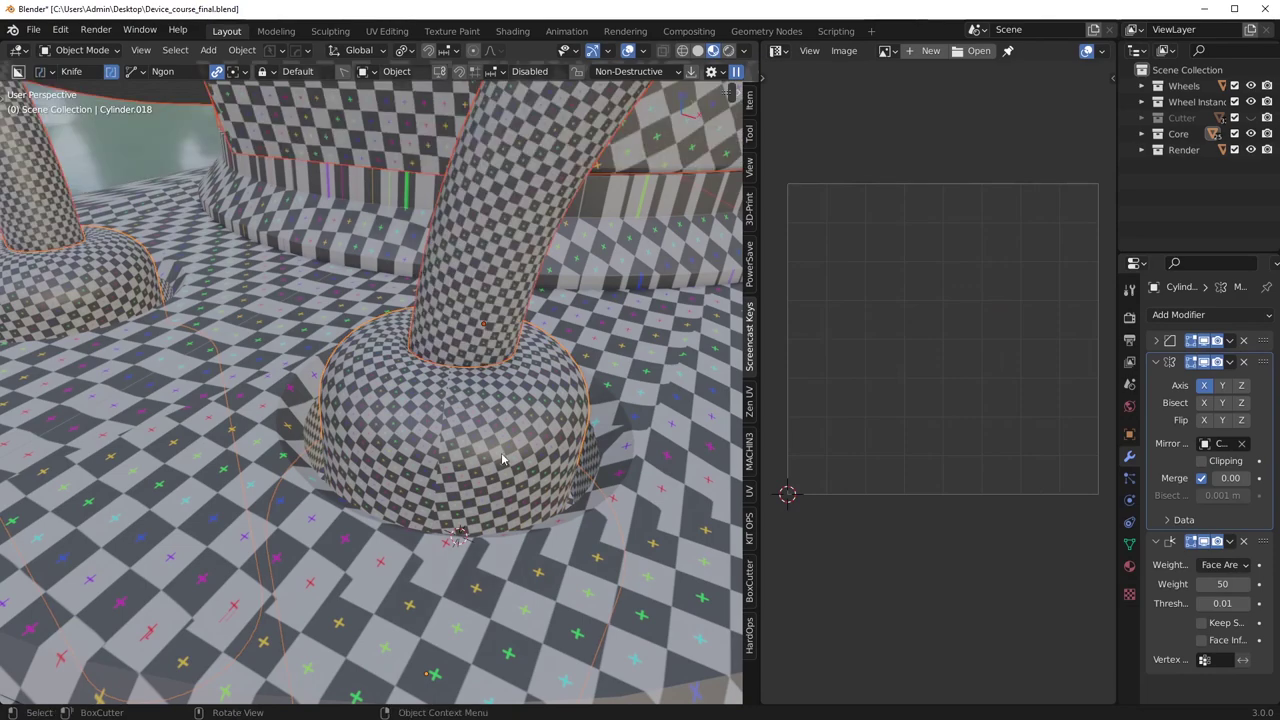
Isolate the cylinder, clear its existing lengthwise seam and mark another edge loop as a seam.
left_click(502, 456)
left_click(474, 436)
key("slash")
key("Tab")
left_click(460, 552)
right_click(562, 379)
left_click(553, 419)
middle_click_drag(388, 362, 470, 336)
left_click(429, 314, "alt")
right_click(538, 308)
left_click(495, 402)
Return to the full model in Object Mode and examine the cylinder's new seam placement from several angles.
middle_click_drag(563, 349, 403, 390)
middle_click_drag(522, 354, 529, 318)
middle_click_drag(526, 400, 486, 349)
key("Tab")
key("KP_Divide")
key("alt+a")
middle_click_drag(543, 406, 408, 374)
mouse_move(489, 392)
middle_mouse_down()
mouse_move(505, 412)
mouse_move(490, 410)
middle_mouse_up()
scroll(530, 418, "down", 4)
middle_click_drag(376, 520, 446, 375)
scroll(391, 455, "up", 5)
scroll(385, 435, "down", 6)
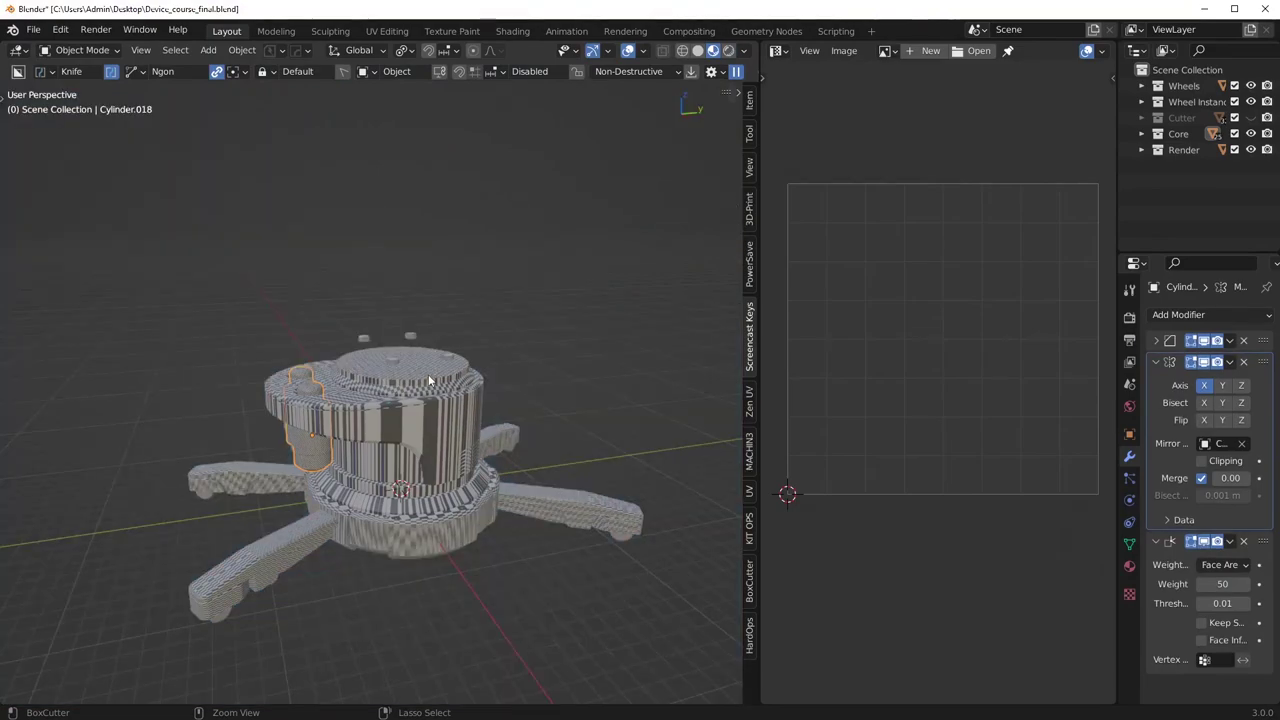
Unwrap the whole cylinder from its new seam, return to Object Mode and hide it.
key("Tab")
key("a")
key("u")
scroll(430, 385, "up", 3)
key("Tab")
middle_click_drag(350, 412, 520, 405)
scroll(437, 433, "up", 3)
key("h")
Open the mesh of the small round knobs above the lid in Edit Mode.
left_click(560, 375)
middle_click_drag(582, 322, 459, 399, "shift")
left_click(437, 392)
key("Tab")
Examine the four small knobs to see which ones duplicate the same geometry.
middle_click_drag(310, 419, 492, 390)
middle_click_drag(295, 285, 274, 324)
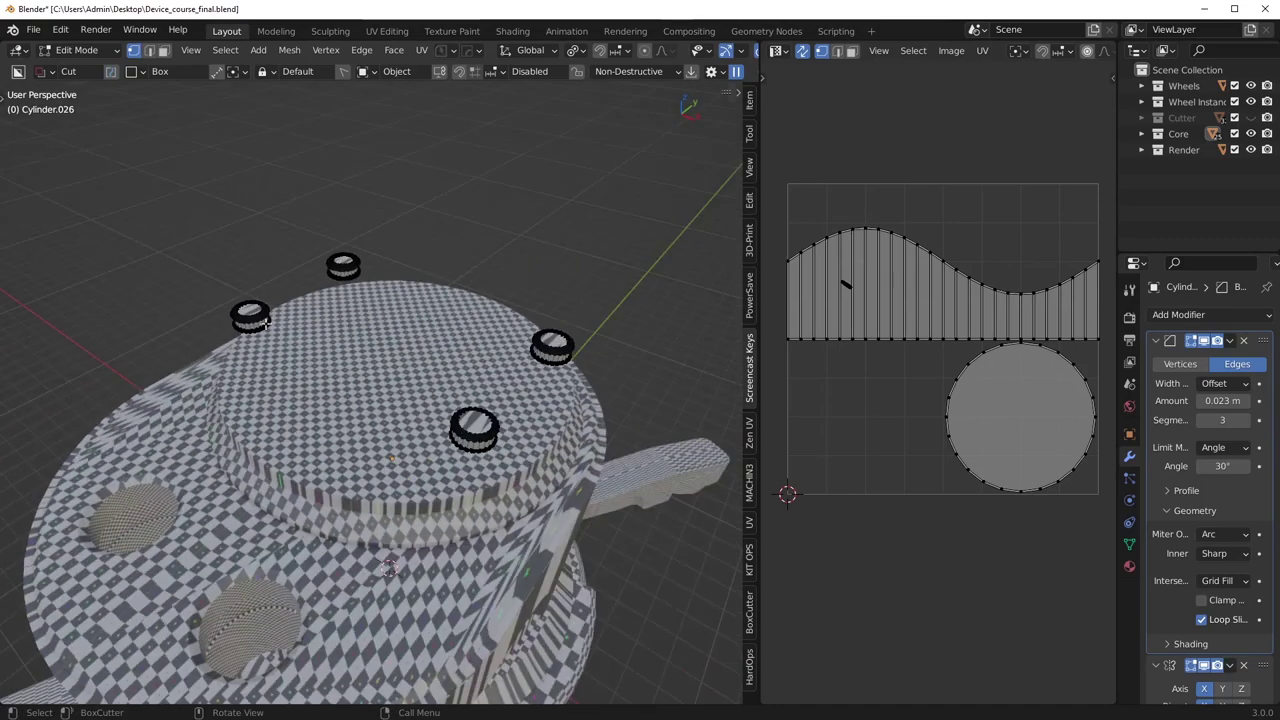
middle_click_drag(392, 477, 305, 453)
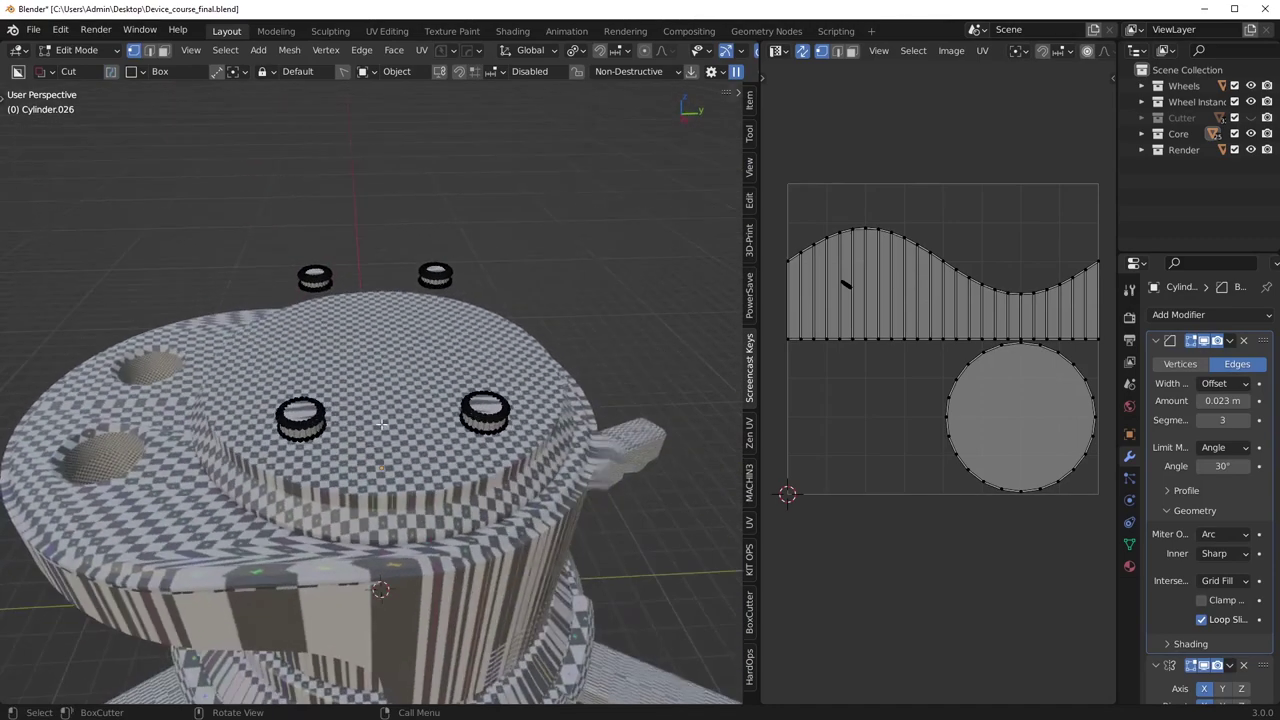
scroll(305, 453, "up", 3)
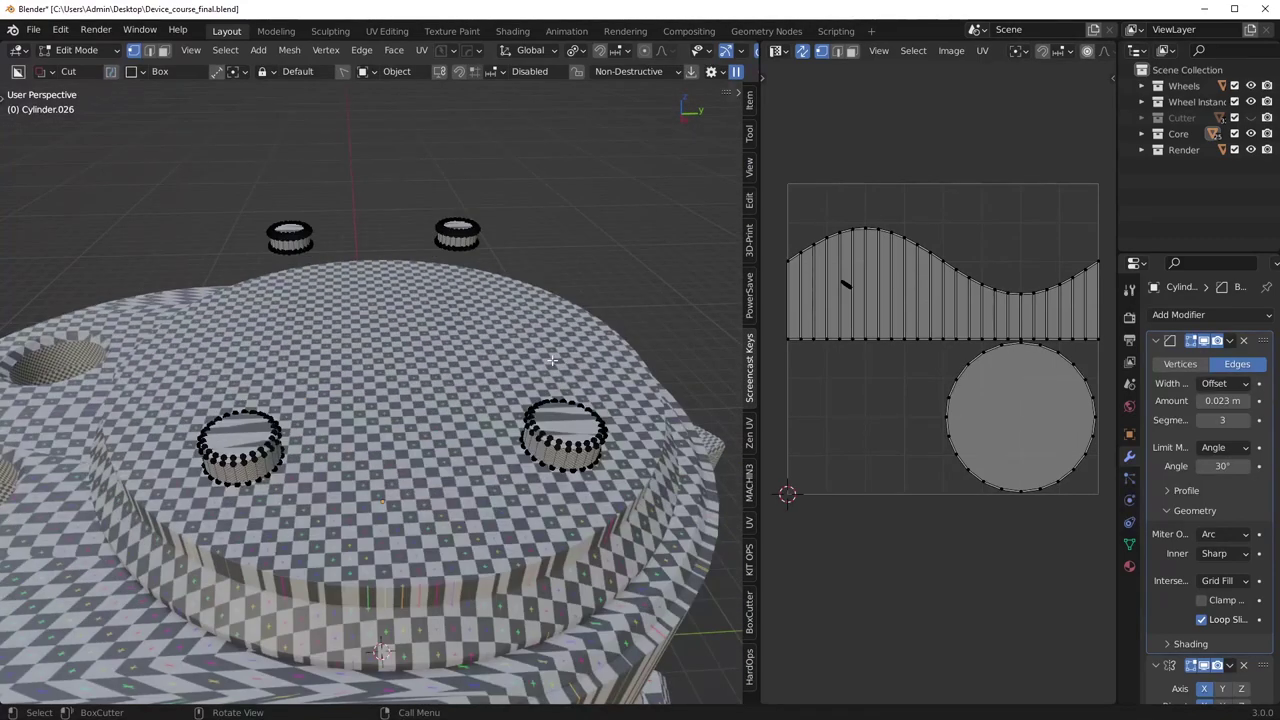
middle_click_drag(553, 360, 519, 362)
middle_click_drag(252, 456, 331, 389, "shift")
scroll(128, 344, "up", 3)
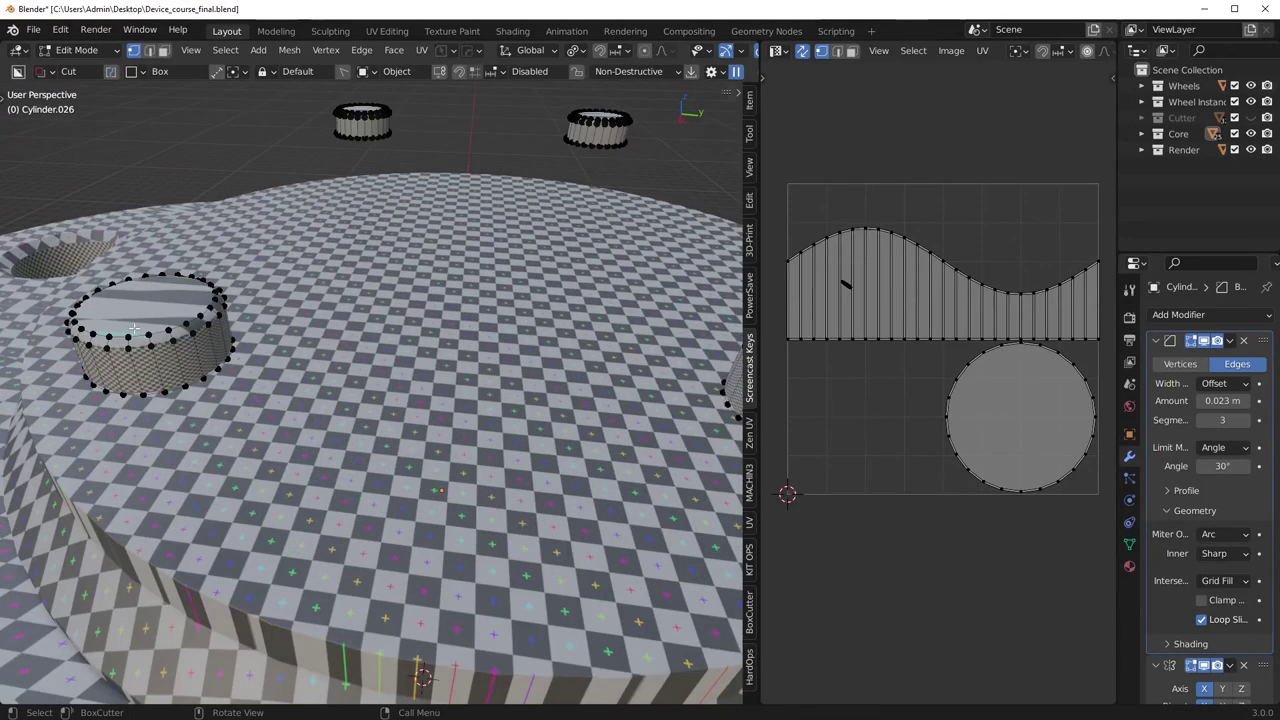
scroll(280, 368, "down", 5)
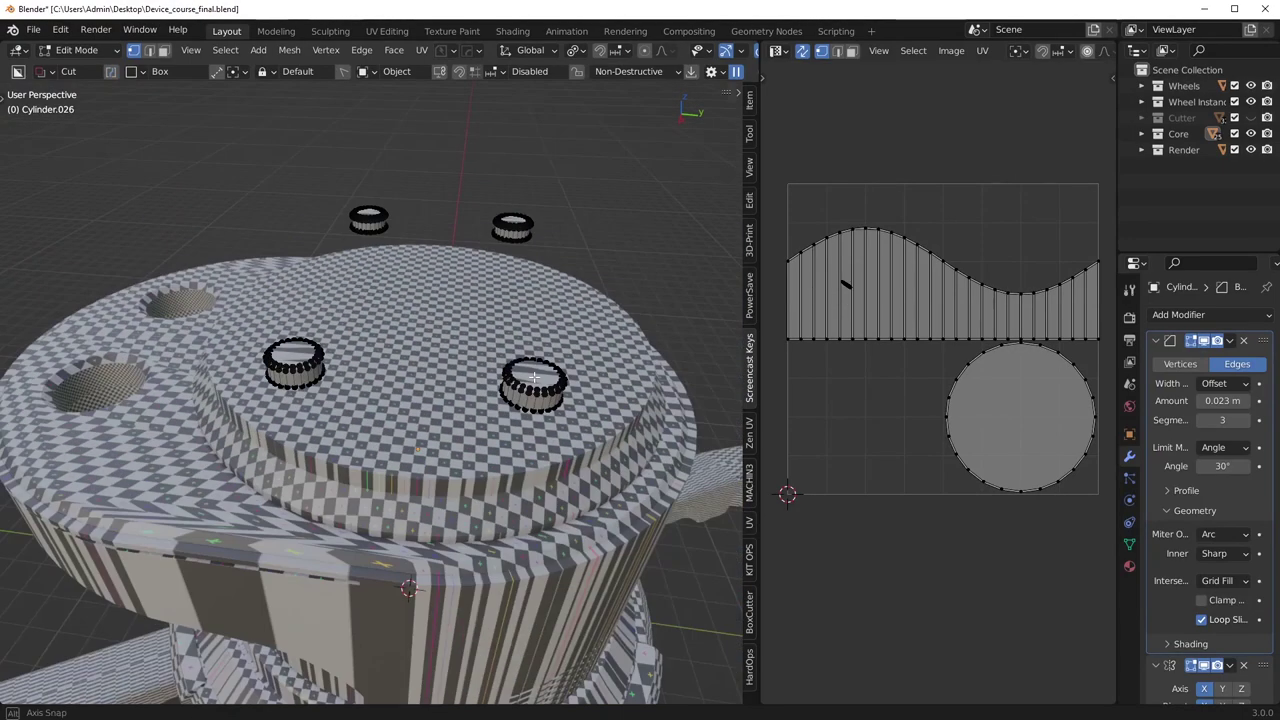
middle_click_drag(534, 377, 520, 381)
middle_click_drag(412, 342, 489, 346)
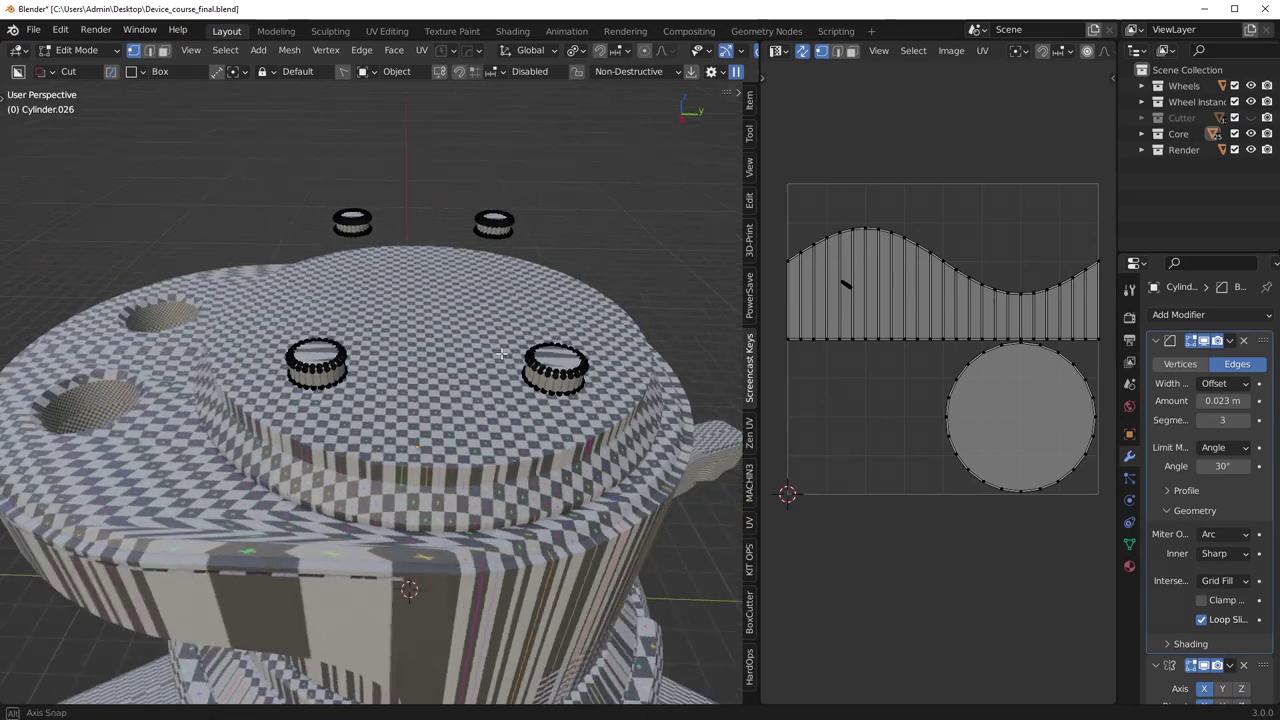
Delete the vertices of the two far knobs and return to Object Mode.
key("l")
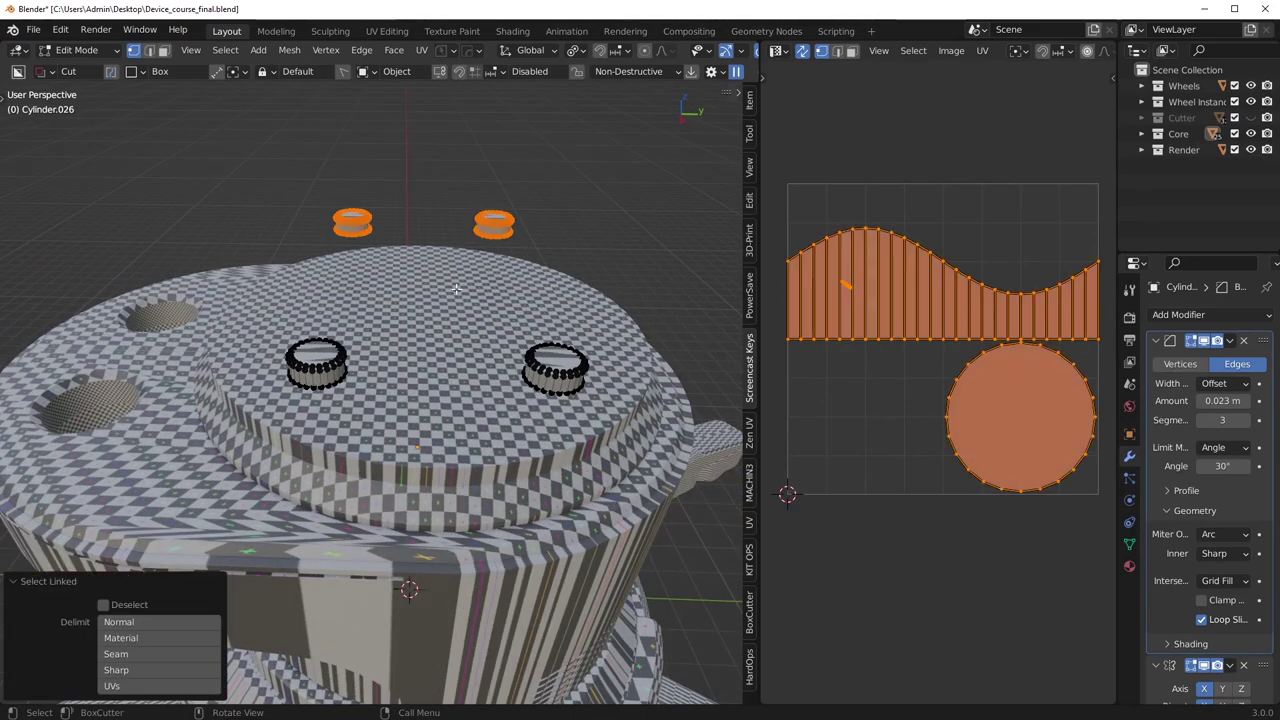
middle_click_drag(466, 263, 559, 295)
key("x")
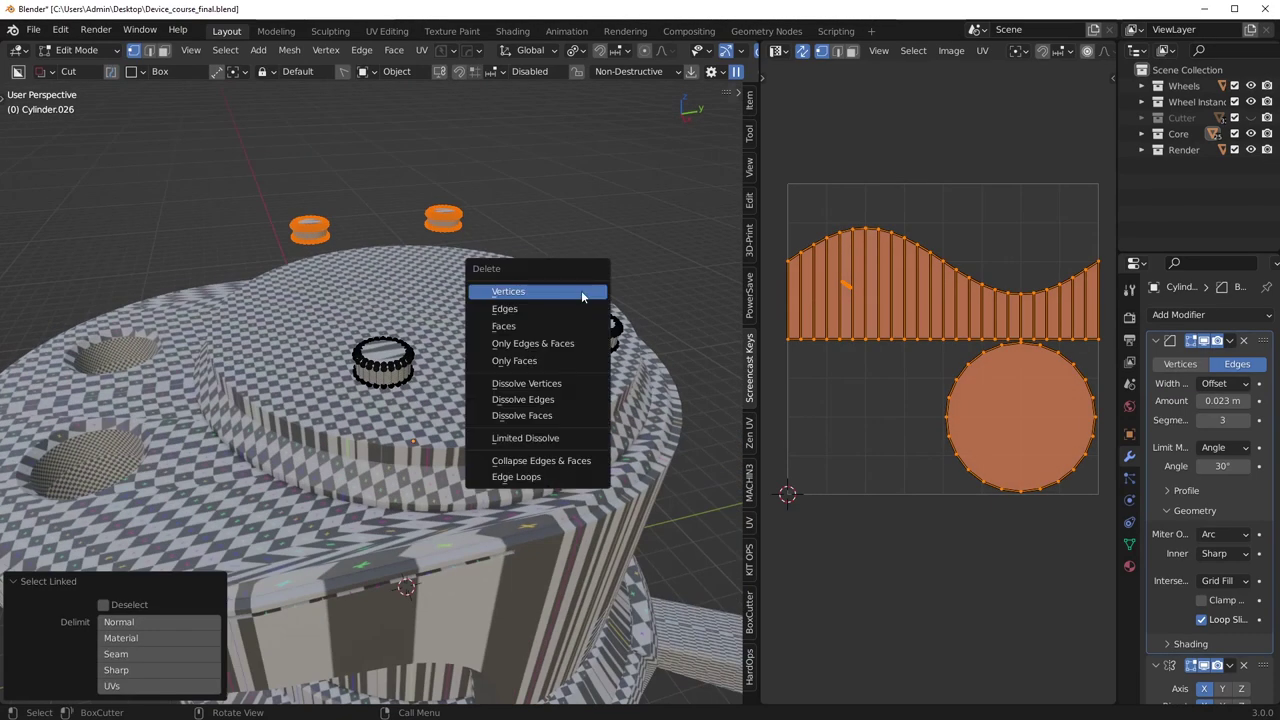
left_click(582, 292)
middle_click_drag(476, 370, 498, 382)
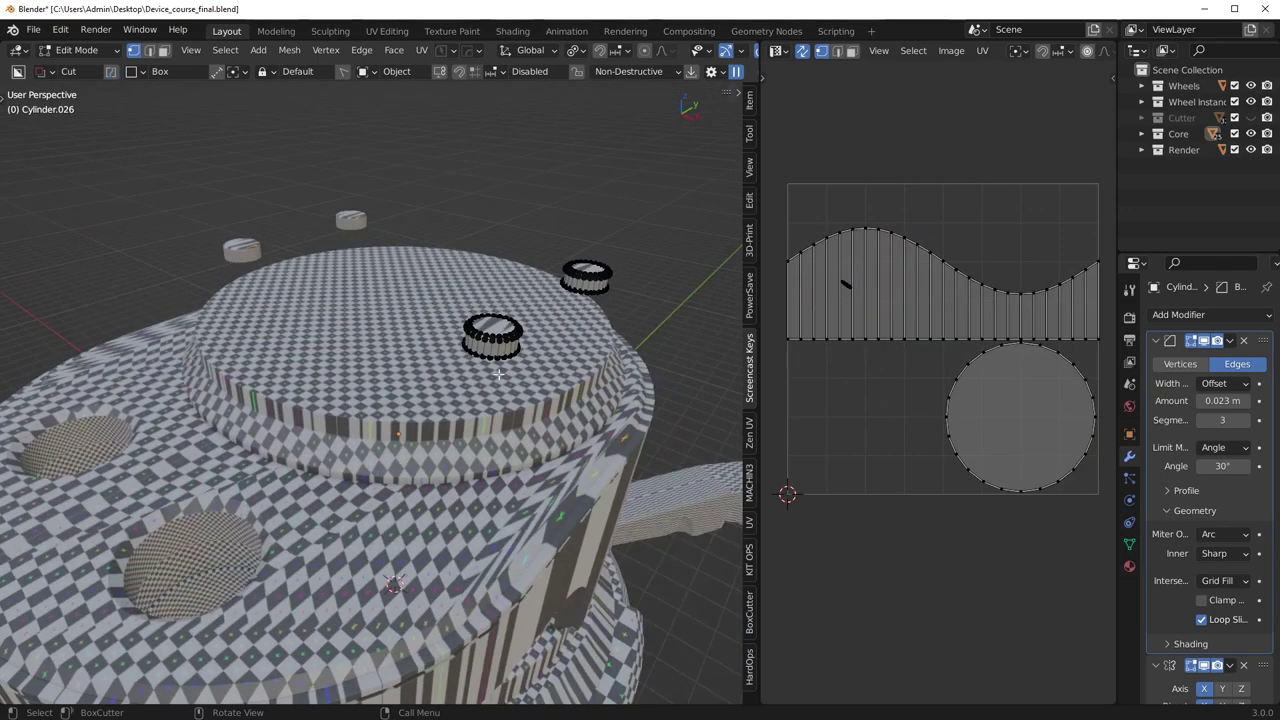
key("Tab")
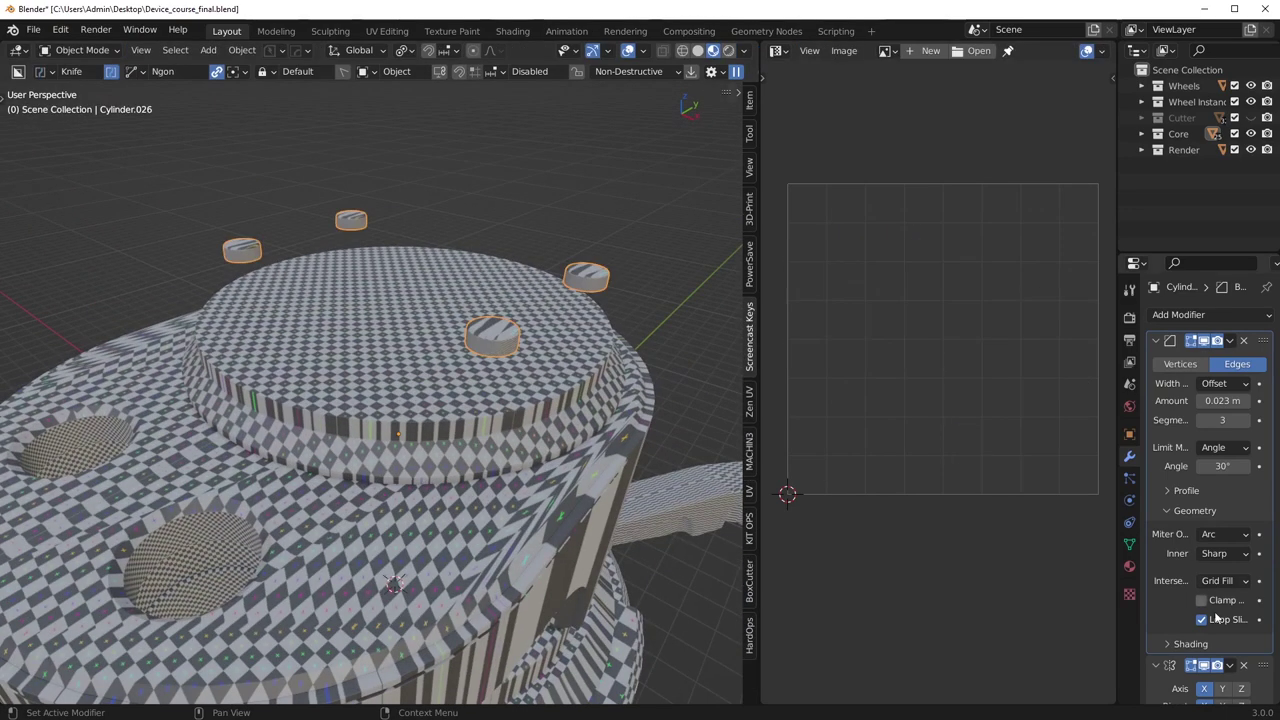
Apply Sharpen to the remaining knobs to mark their hard edges.
key("Tab")
middle_click_drag(592, 376, 534, 350)
key("a")
scroll(548, 339, "up", 4)
key("Tab")
key("q")
left_click(443, 269)
middle_click_drag(312, 280, 368, 325)
Clear the seam from the knob's circular edge loop just below its top rim.
key("Tab")
key("2")
left_click(322, 371, "alt")
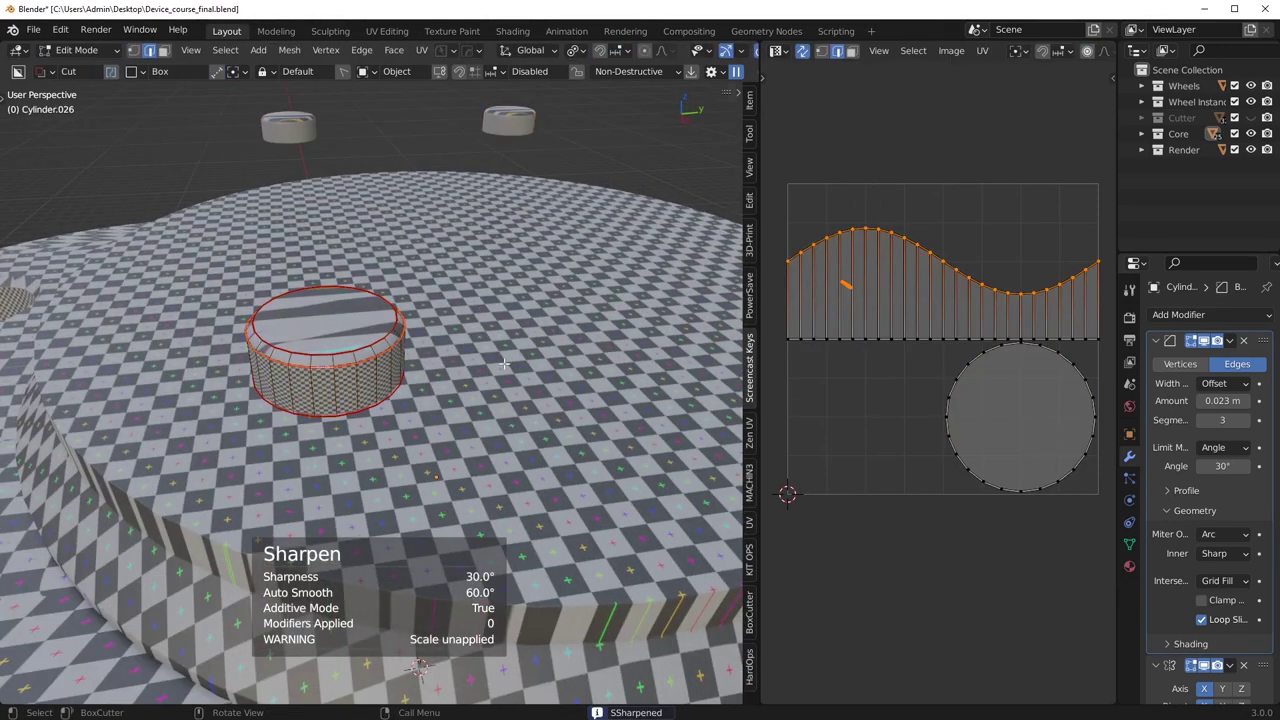
right_click(529, 358)
left_click(481, 424)
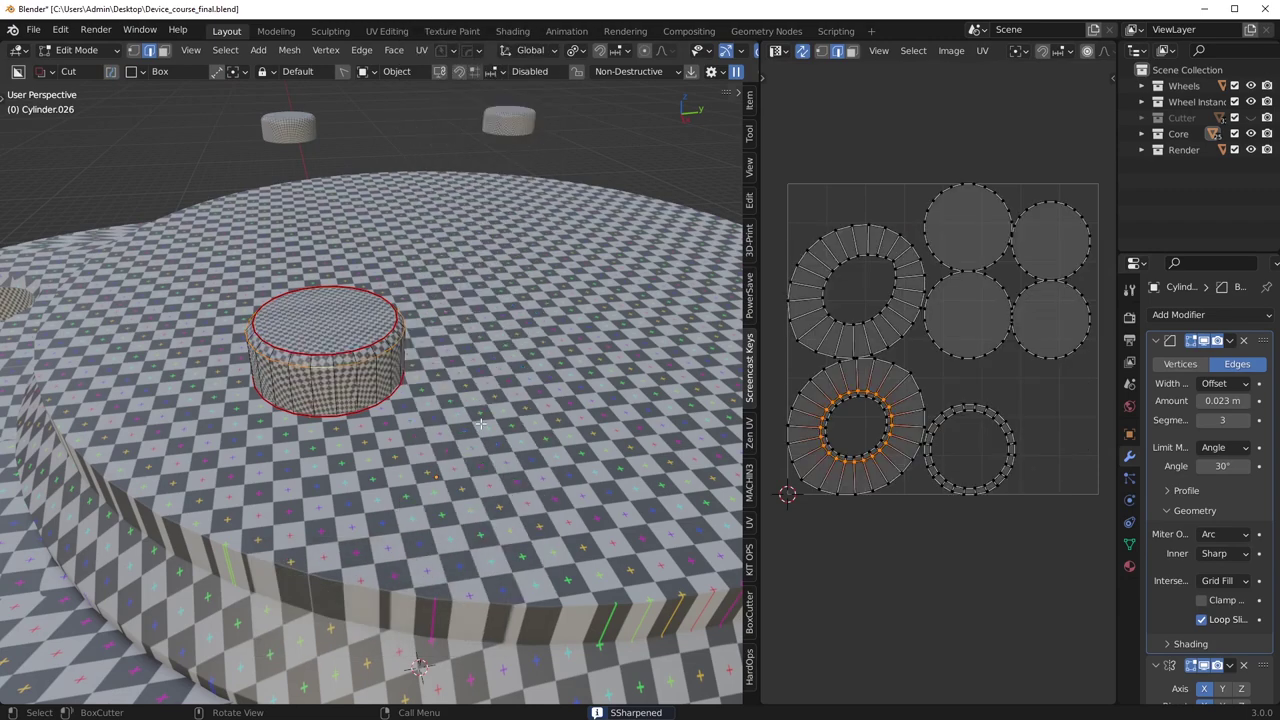
Mark one vertical edge on the knob's side wall as a seam.
scroll(410, 440, "up", 4)
middle_click_drag(390, 490, 473, 442)
left_click(312, 447, "alt")
right_click(471, 437)
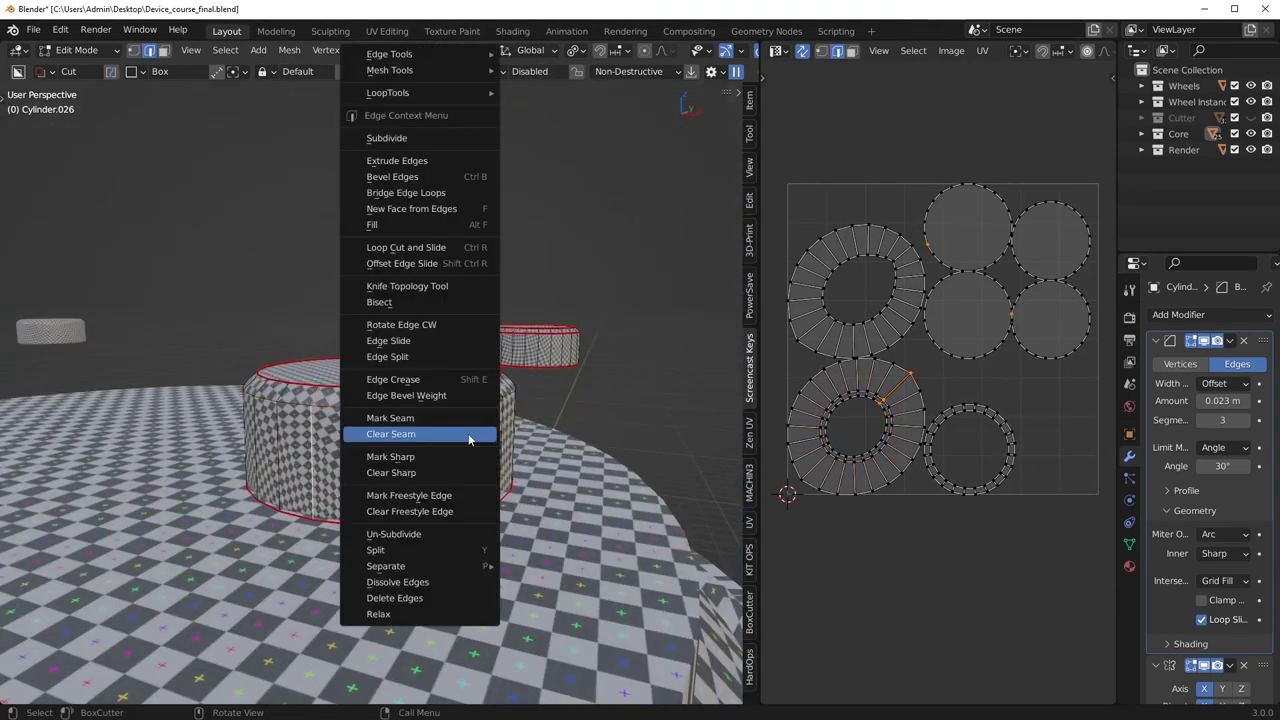
left_click(471, 418)
Unwrap the whole knob mesh from its seams, return to Object Mode and hide the knobs.
scroll(506, 385, "down", 6)
key("Tab")
left_click(397, 397)
left_click(398, 397)
key("Tab")
key("a")
key("u")
left_click(592, 380)
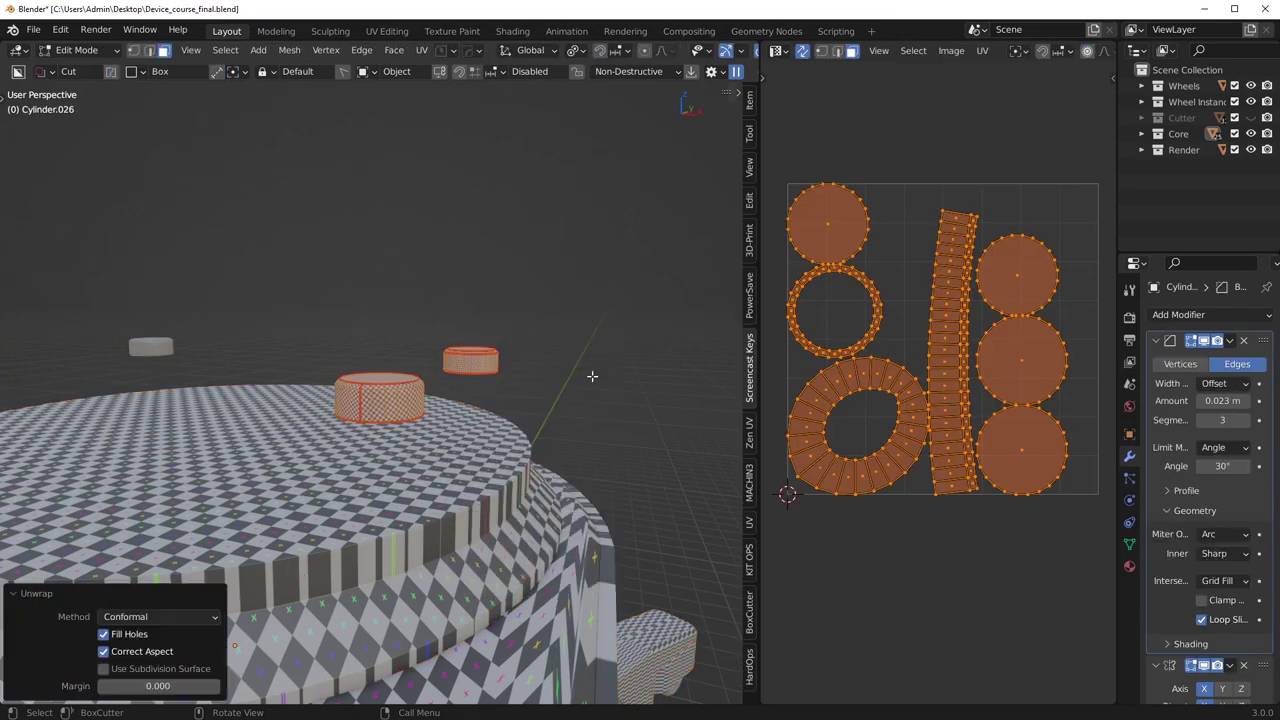
middle_click_drag(572, 352, 430, 352)
key("Tab")
key("h")
Isolate the stepped cylindrical body under the knobs in local view and open its mesh with nothing selected.
scroll(464, 418, "down", 3)
left_click(476, 425)
scroll(476, 425, "down", 1)
key("slash")
key("Tab")
key("alt+a")
middle_click_drag(424, 266, 448, 316, "shift")
middle_click_drag(448, 316, 448, 328)
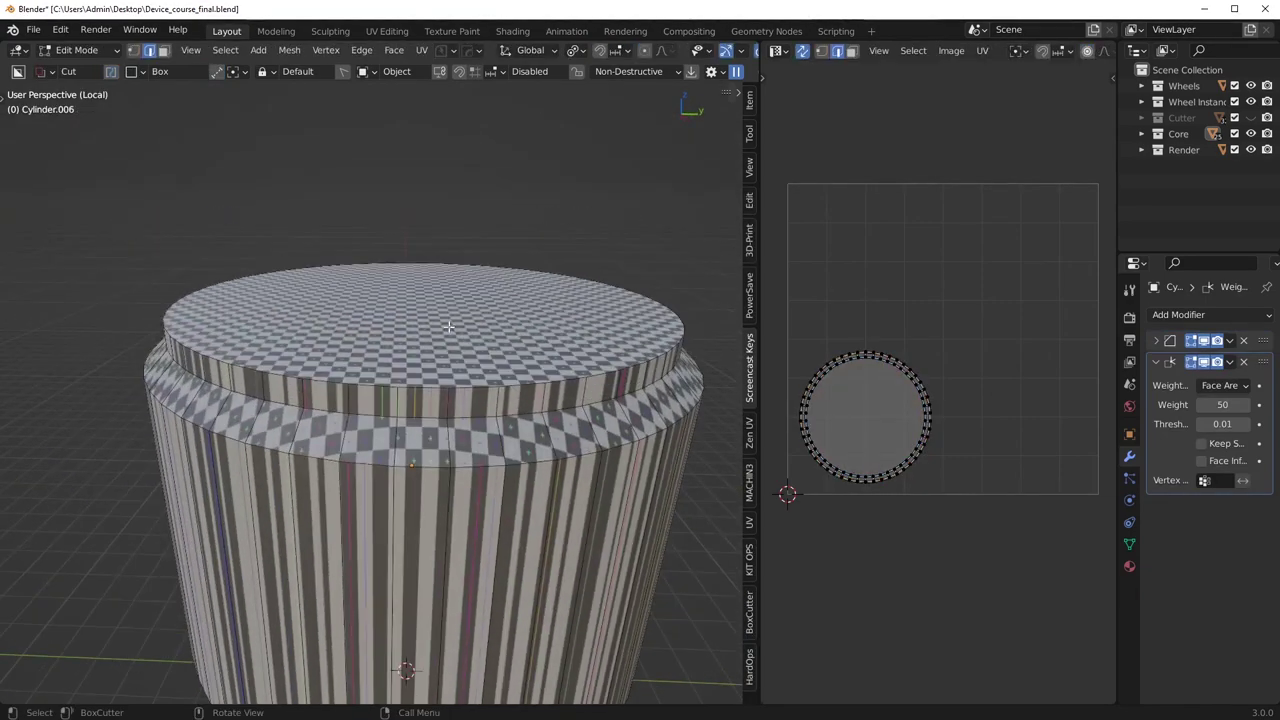
Sharpen the stepped cylinder with HardOps and reopen its mesh in edge select mode.
key("Tab")
key("q")
left_click(549, 251)
scroll(500, 330, "down", 3)
key("Tab")
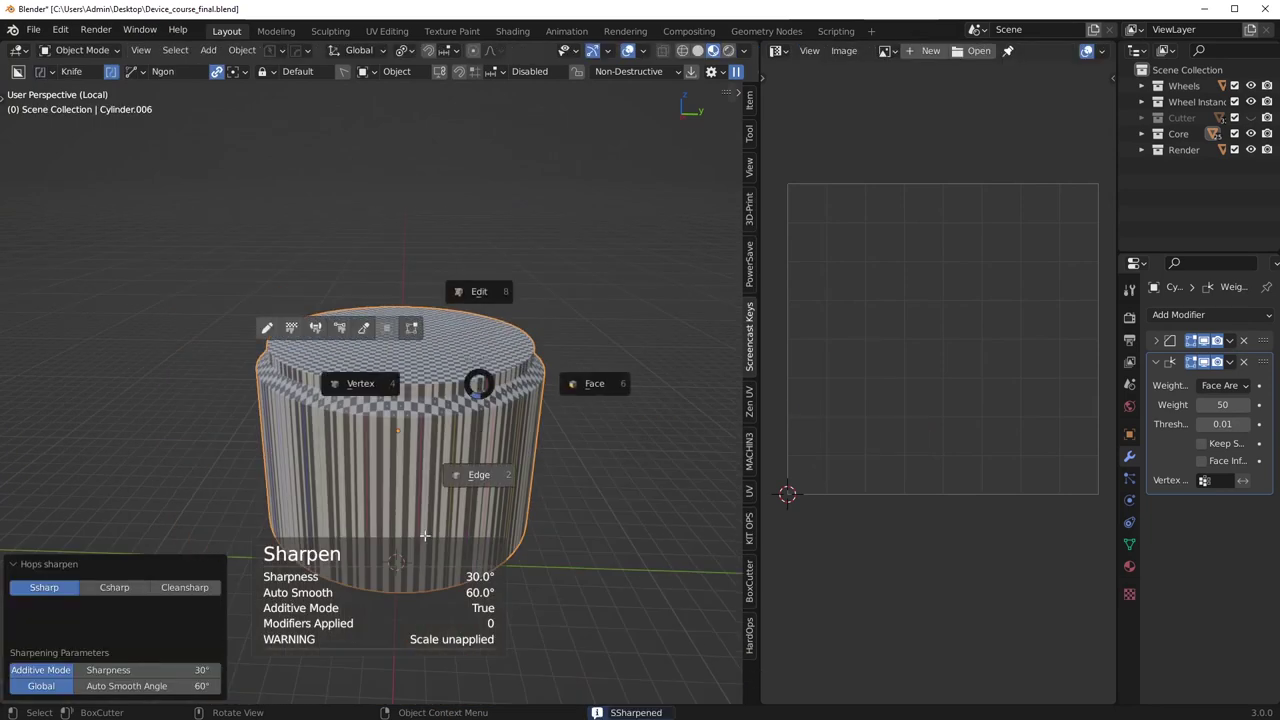
left_click(428, 546)
scroll(367, 414, "up", 4)
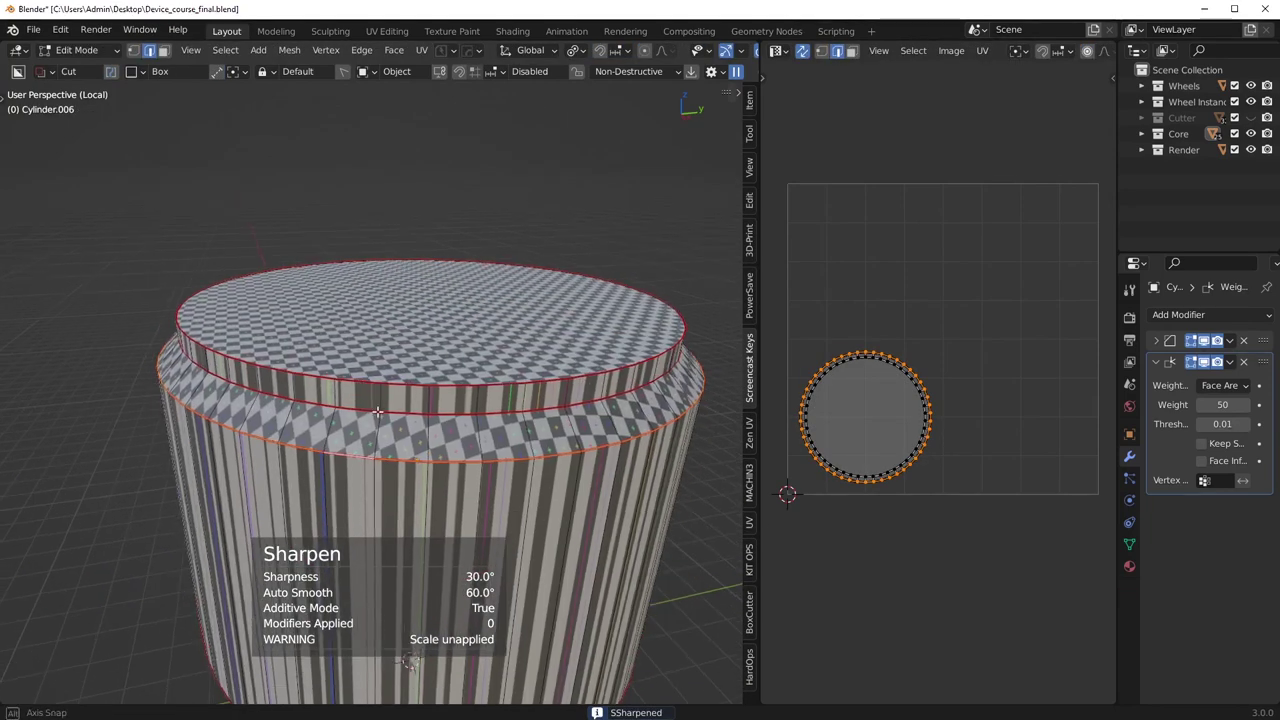
Clear the seams from the circular edge loops around the cylinder's shoulder and return to Object Mode with the whole scene shown.
left_click(358, 409, "alt+shift")
right_click(485, 379)
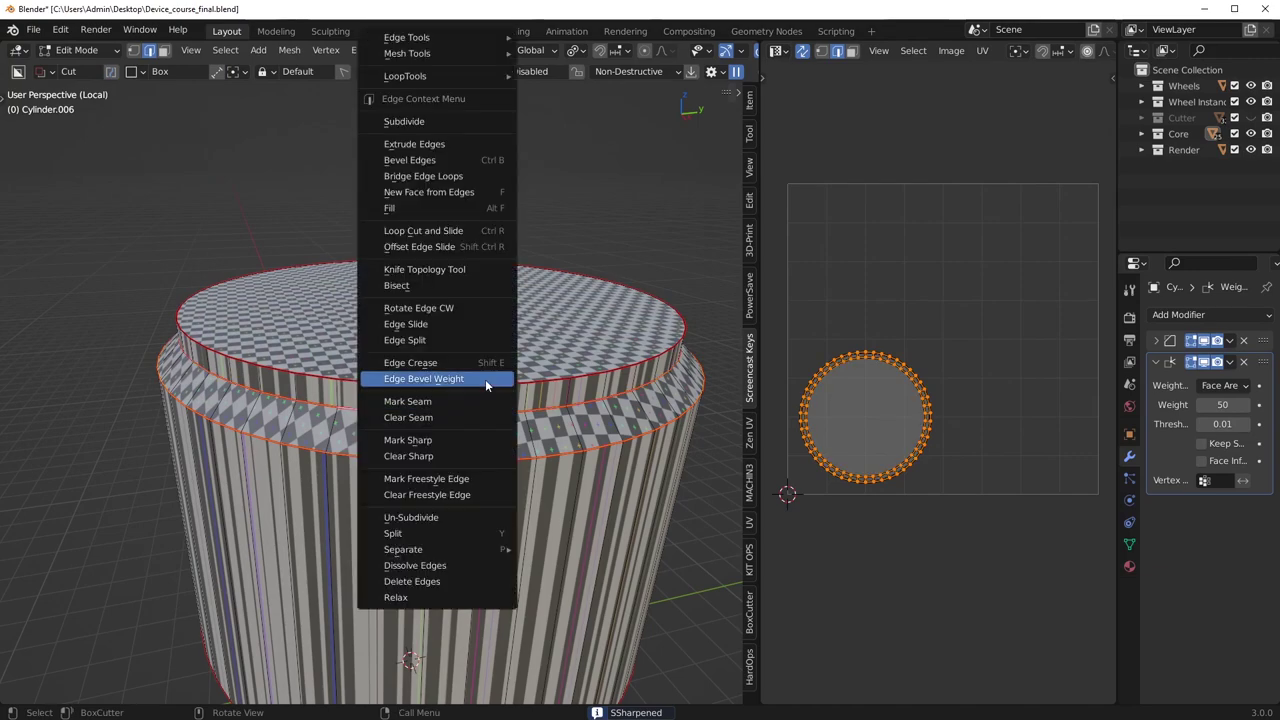
left_click(449, 422)
scroll(320, 436, "down", 5)
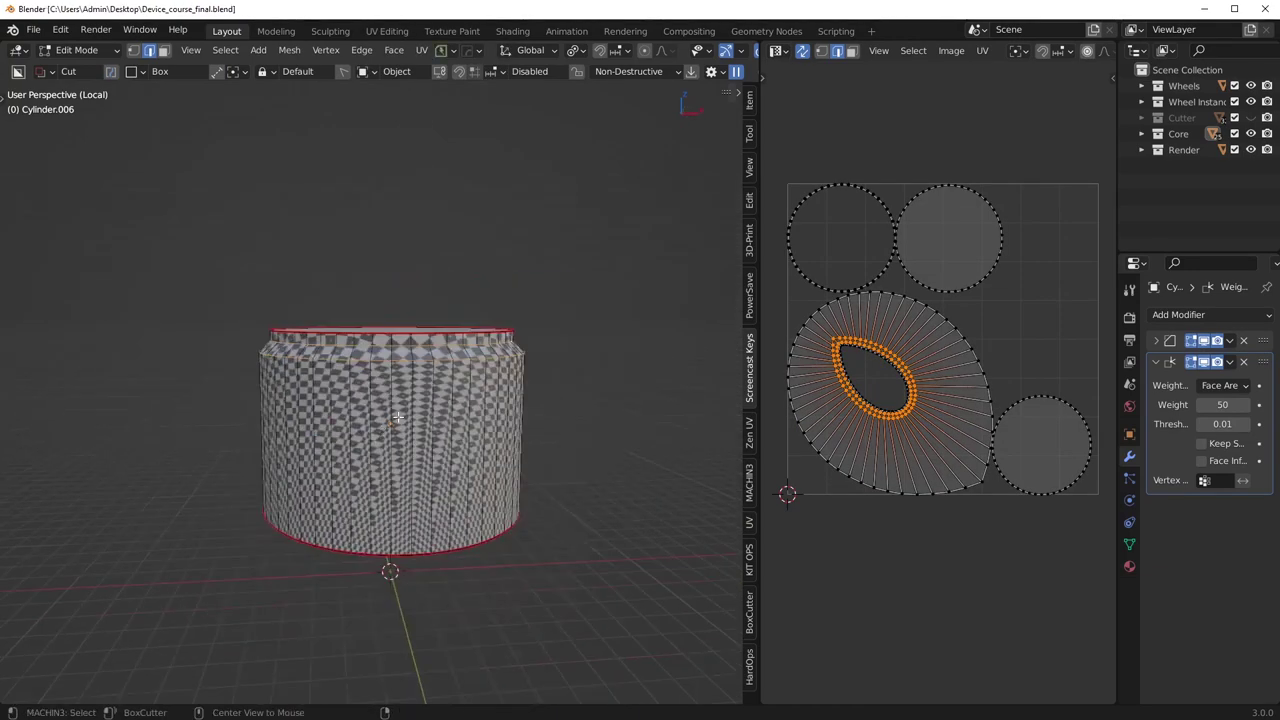
key("KP_Divide")
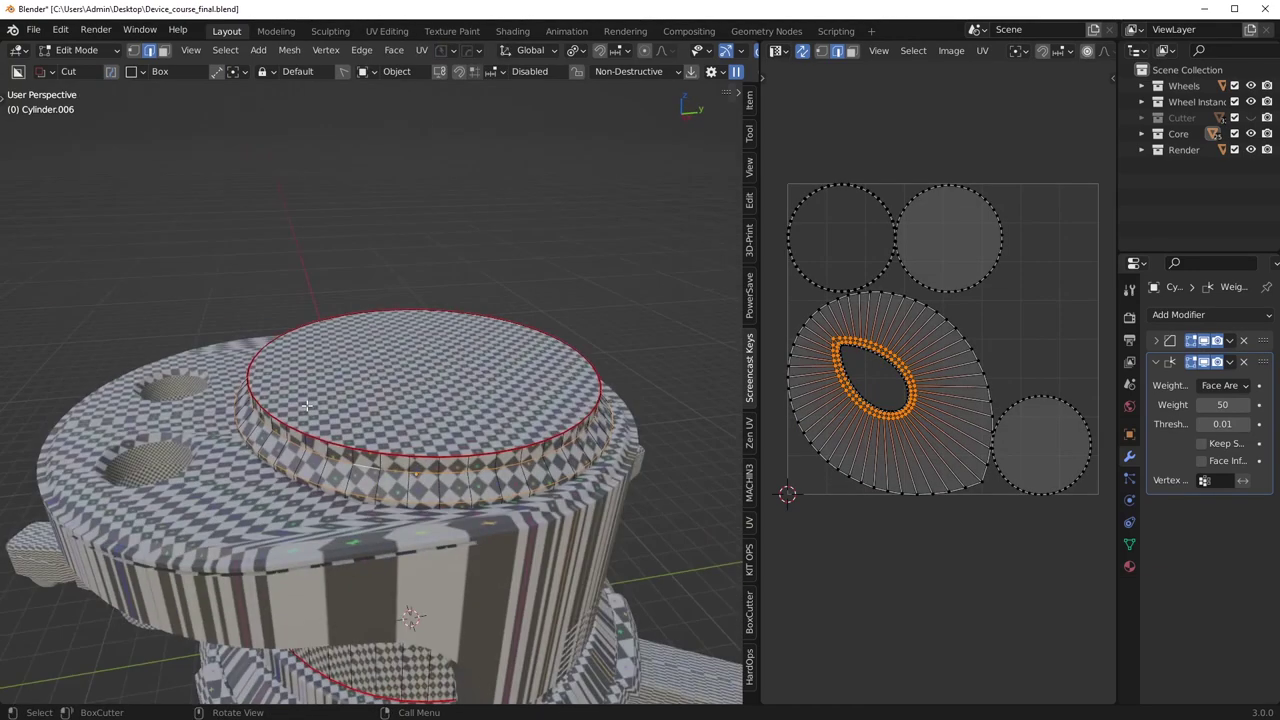
key("KP_Divide")
key("KP_Divide")
key("Tab")
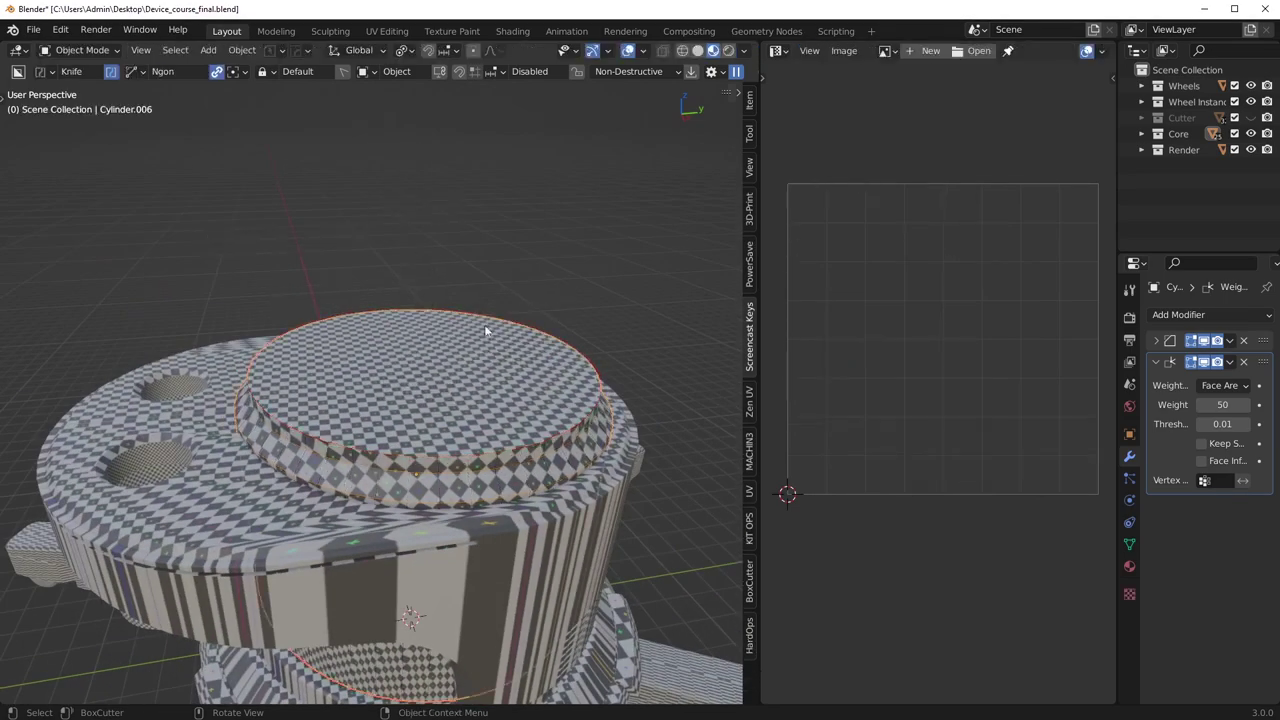
Reveal all hidden objects for a look at the whole model and undo the reveal.
scroll(467, 302, "down", 4)
key("alt+h")
middle_click_drag(485, 388, 520, 402)
key("ctrl+z")
Mark one vertical edge line on the stepped cylinder's side wall as a seam.
scroll(520, 402, "up", 3)
key("Tab")
left_click(192, 460)
left_click(192, 460, "alt")
right_click(456, 453)
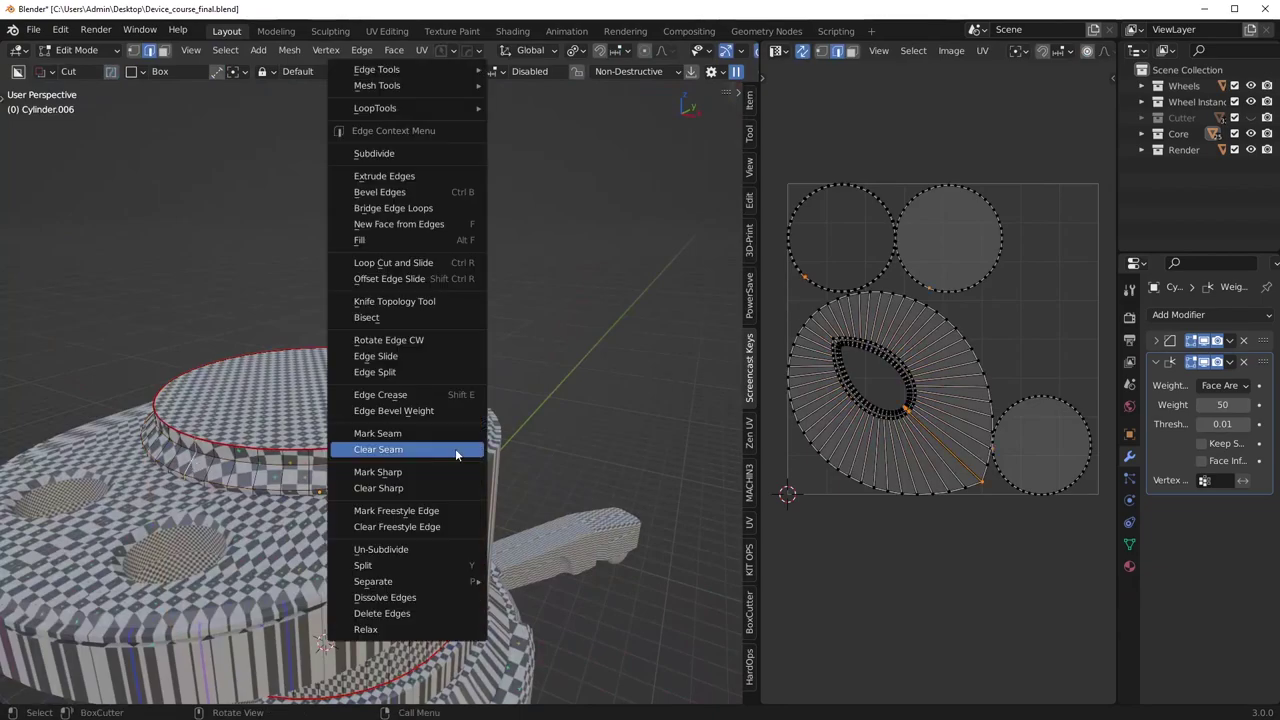
left_click(451, 436)
middle_click_drag(453, 440, 488, 398)
scroll(517, 372, "down", 2)
scroll(484, 446, "up", 4)
Isolate the cylinder, clear the seam from the outer circular edge loop of its bottom rim and leave local view.
key("KP_Divide")
middle_click_drag(484, 548, 551, 483)
left_click(336, 338, "alt")
scroll(428, 374, "up", 4)
right_click(536, 323)
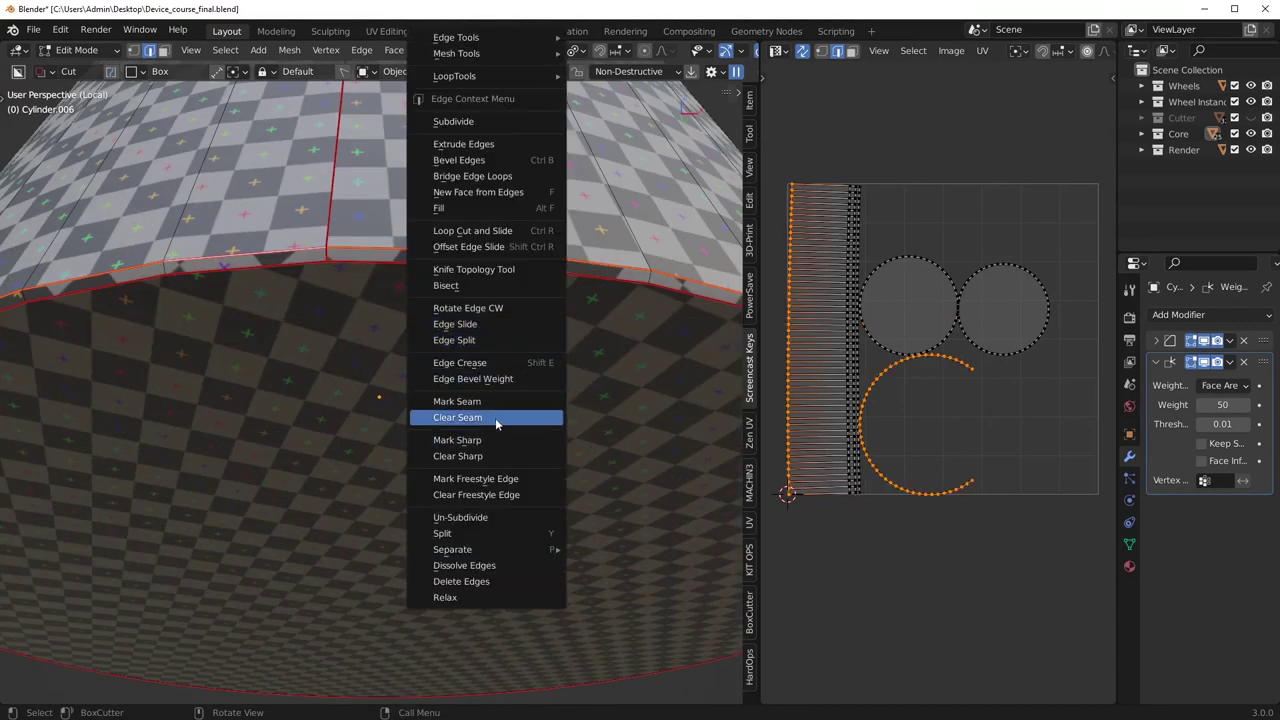
left_click(495, 418)
middle_click_drag(486, 214, 457, 274)
scroll(457, 274, "down", 2)
key("KP_Divide")
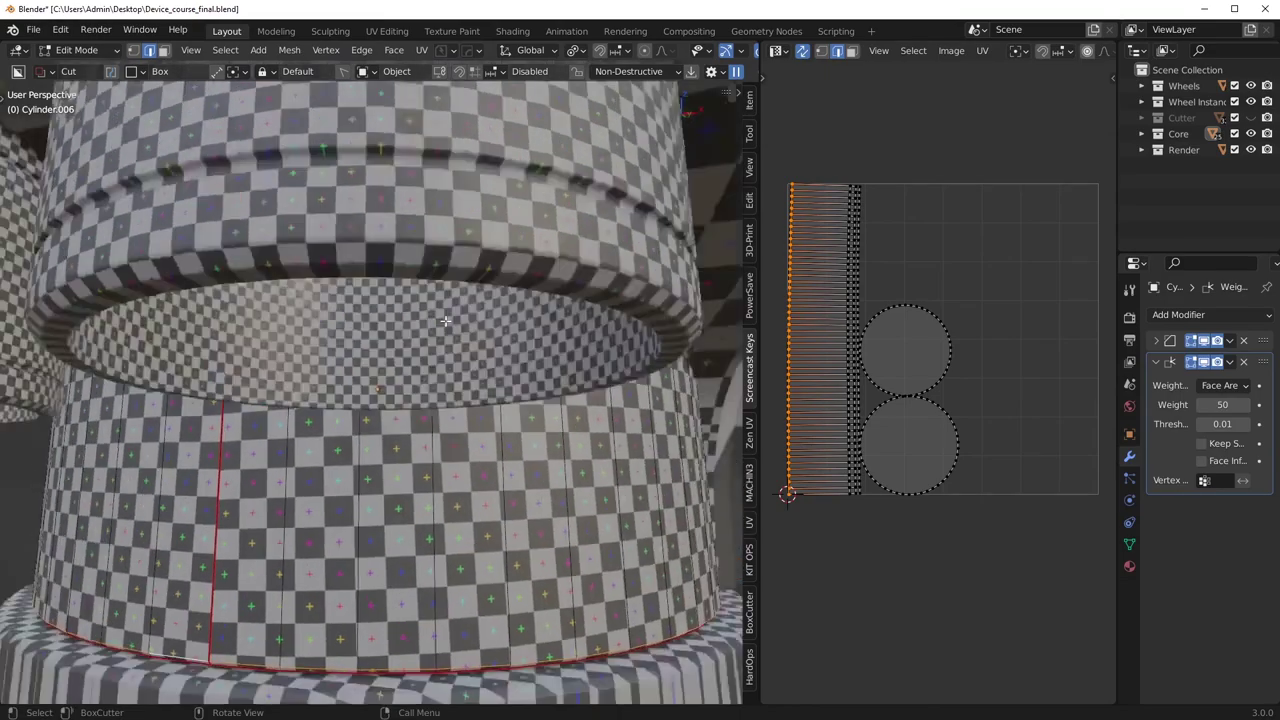
Return to Object Mode, hide the finished stepped cylinder and select the mirrored hollow cylinder.
key("Tab")
left_click(371, 489)
middle_click_drag(371, 489, 397, 495)
scroll(466, 348, "down", 4)
left_click(466, 348)
middle_click_drag(466, 348, 391, 306)
left_click(283, 310)
middle_click_drag(283, 310, 422, 436)
Open the hollow cylinder's mesh with nothing selected and isolate the mirrored pair in local view.
key("Tab")
scroll(422, 436, "up", 4)
key("alt+a")
middle_click_drag(404, 371, 348, 393)
key("KP_Divide")
scroll(391, 381, "up", 4)
middle_click_drag(525, 372, 424, 391, "shift")
middle_click_drag(424, 391, 448, 401, "shift")
Sharpen the hollow cylinder with HardOps and unwrap its whole mesh from the seams.
key("Tab")
key("q")
left_click(521, 355)
key("Tab")
key("a")
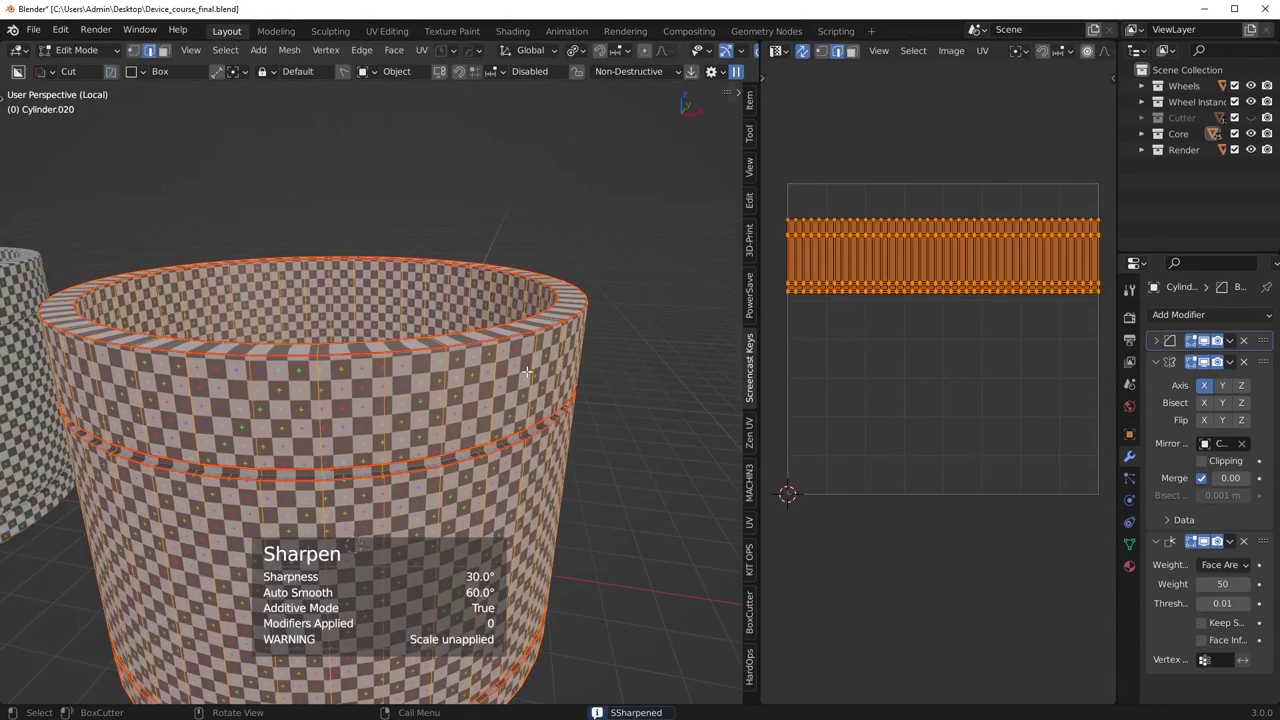
key("u")
left_click(528, 373)
middle_click_drag(528, 373, 550, 315)
Mark one vertical edge line on the hollow cylinder's wall as a seam and return to Object Mode.
left_click(398, 366, "alt")
key("ctrl+e")
left_click(585, 368)
key("Tab")
scroll(530, 345, "down", 8)
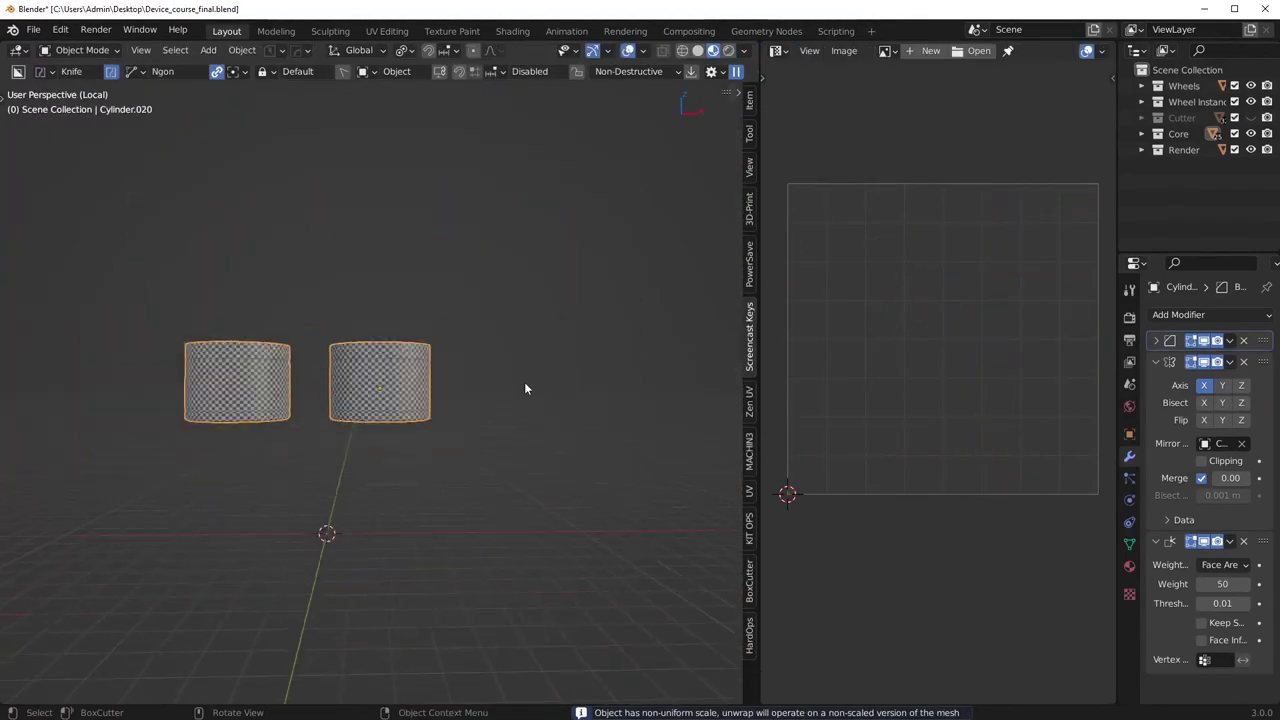
Check the hollow cylinders with the Mirror modifier's viewport display toggled, hide them and leave local view.
key("Tab")
key("1")
key("Tab")
key("Tab")
key("Tab")
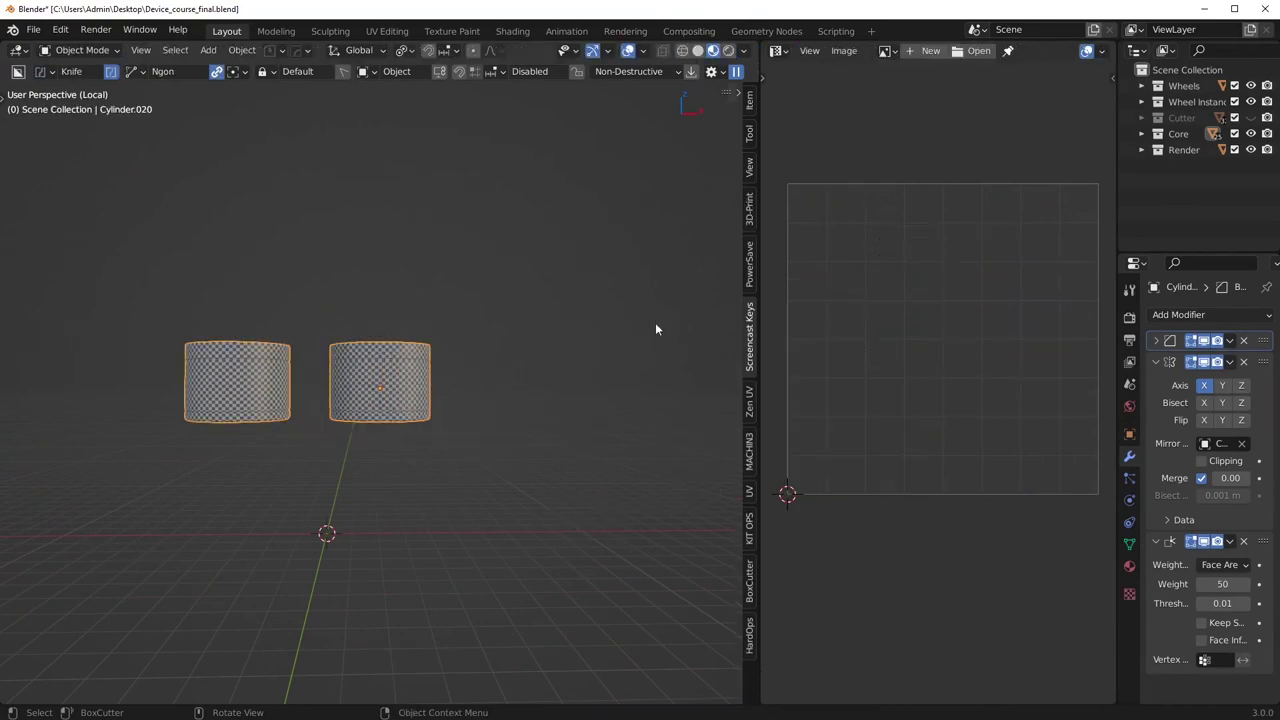
left_click(1206, 362)
left_click(1206, 362)
key("h")
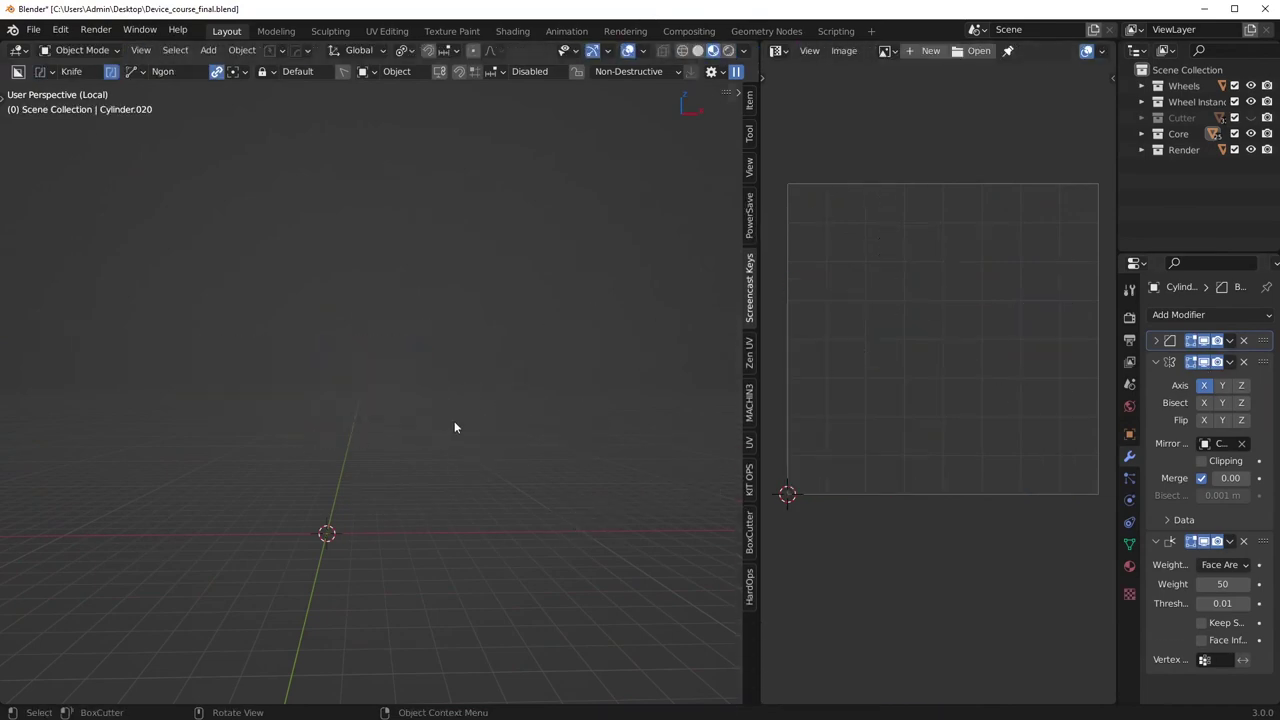
middle_click_drag(455, 425, 354, 417)
key("slash")
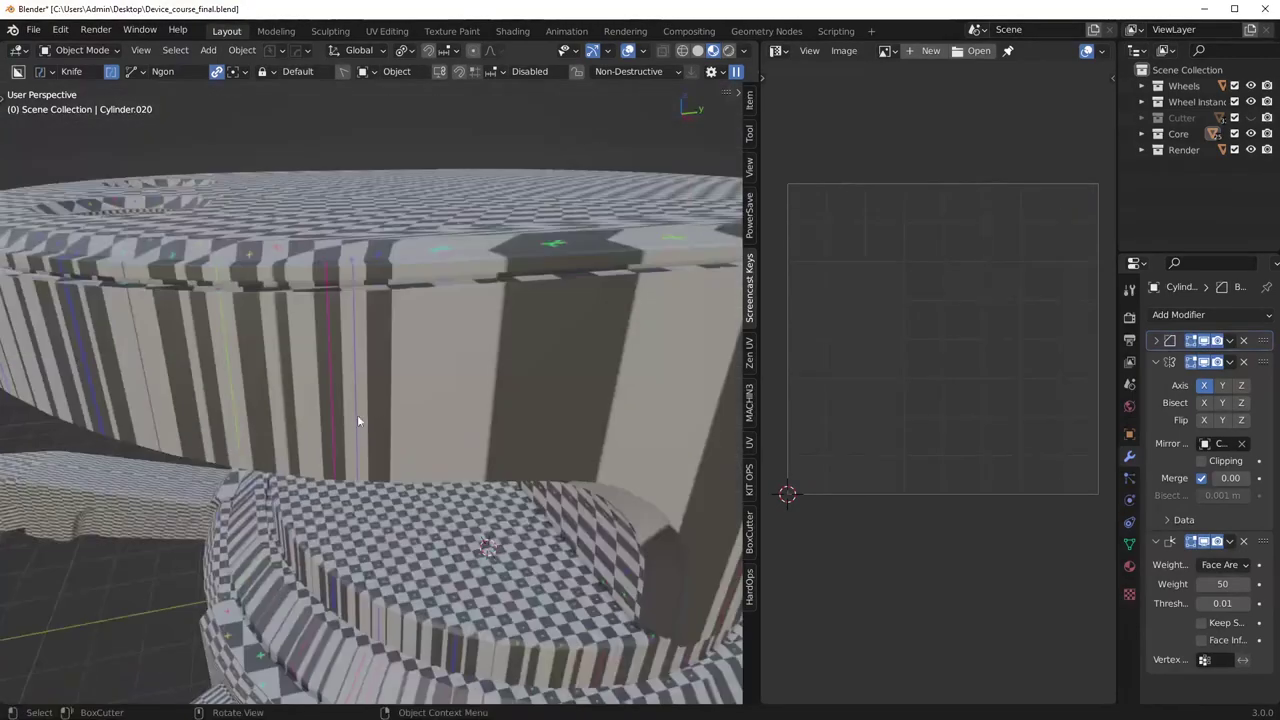
Select the large curved shell around the upper body and inspect its outer surface from several sides.
left_click(418, 315)
scroll(418, 315, "down", 5)
middle_click_drag(418, 315, 351, 389)
middle_click_drag(486, 379, 533, 335)
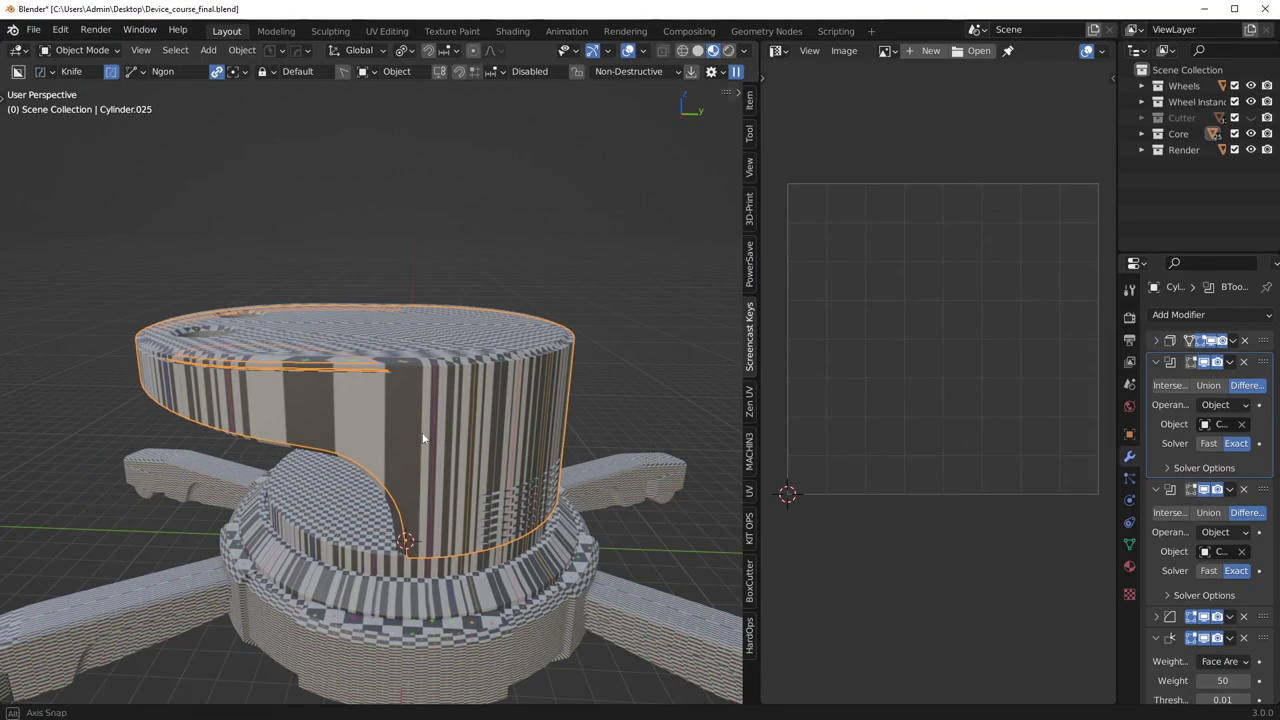
middle_click_drag(411, 447, 563, 348)
middle_click_drag(381, 400, 452, 436)
scroll(529, 390, "up", 3)
key("Tab")
key("Tab")
left_click(469, 332)
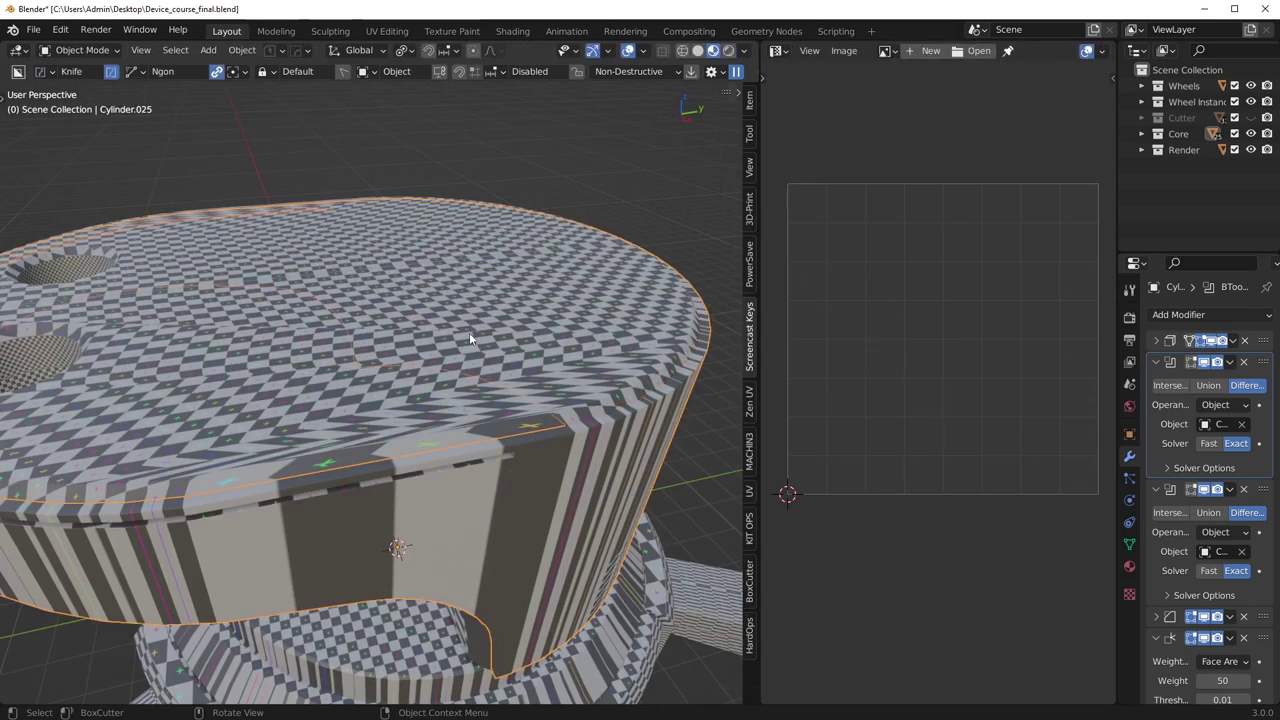
Isolate the curved shell in local view, widen the modifier properties area and apply the Solidify modifier.
key("KP_Divide")
left_click_drag(1118, 348, 1024, 350)
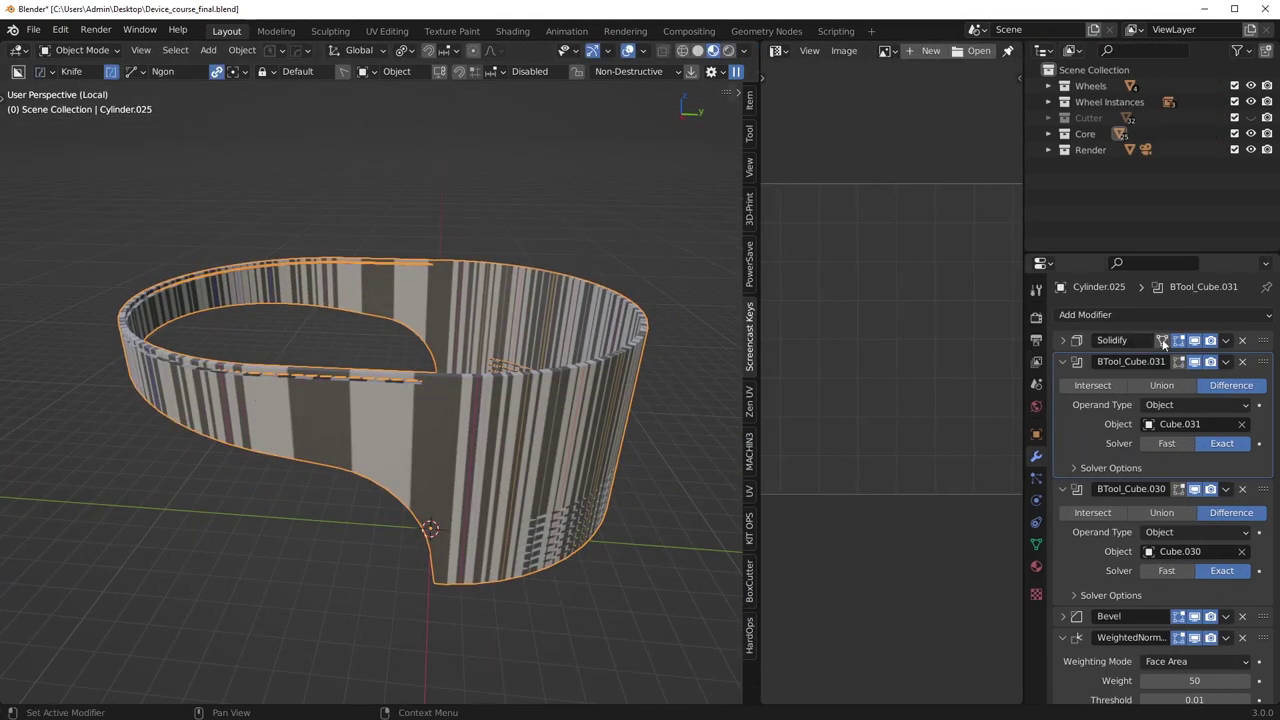
left_click(1198, 344)
left_click(1199, 344)
left_click(1226, 341)
left_click(1143, 364)
scroll(544, 390, "up", 2)
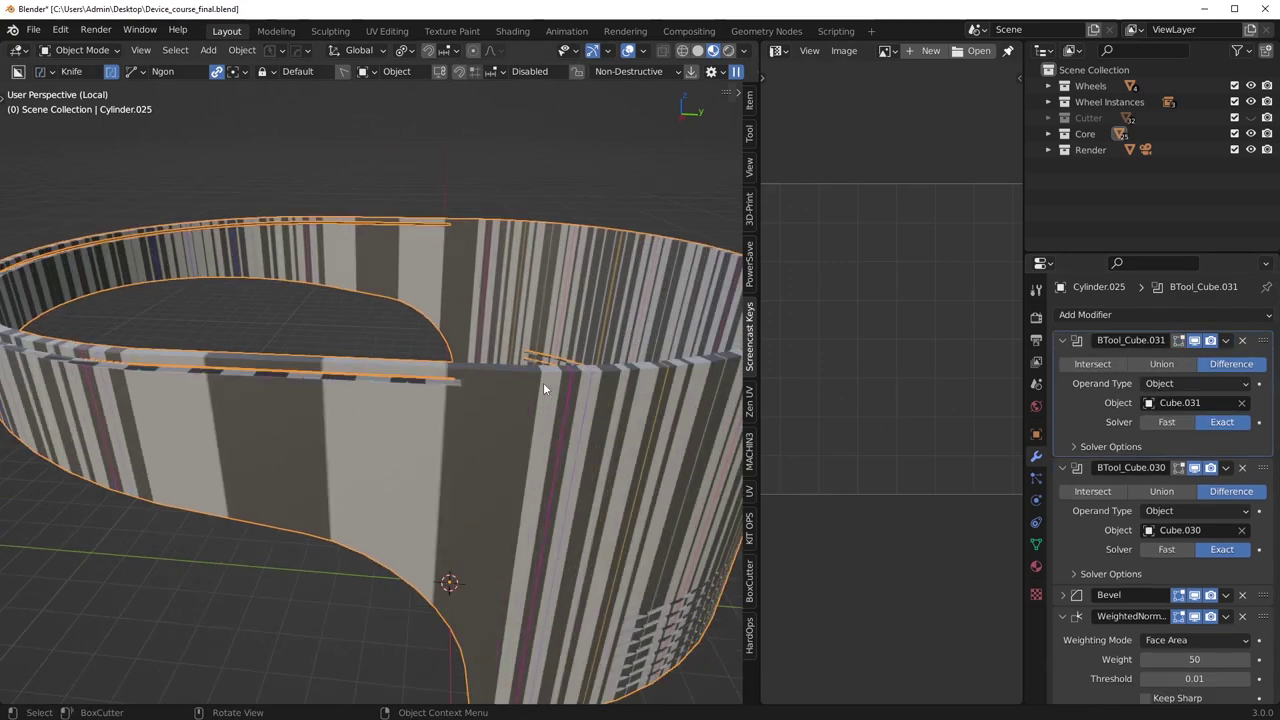
Examine the curved shell's mesh in Edit Mode with nothing selected and return to Object Mode.
key("Tab")
middle_click_drag(531, 478, 475, 447)
scroll(343, 423, "up", 4)
scroll(343, 423, "down", 6)
middle_click_drag(343, 423, 461, 455)
key("alt+a")
scroll(461, 455, "up", 2)
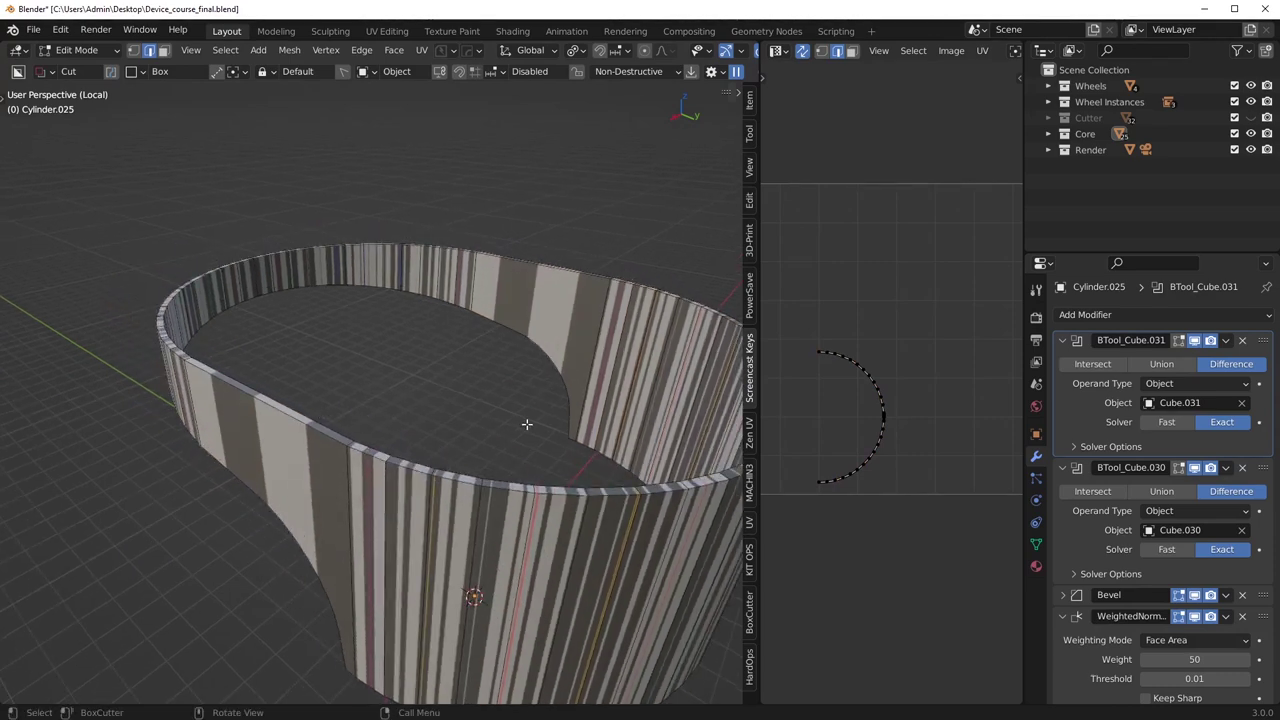
middle_click_drag(527, 424, 650, 392)
middle_click_drag(354, 434, 462, 458)
key("Tab")
Check the shell's Boolean cuts in the viewport and apply the BTool_Cube.031 and BTool_Cube.030 modifiers.
left_click(613, 350)
key("q")
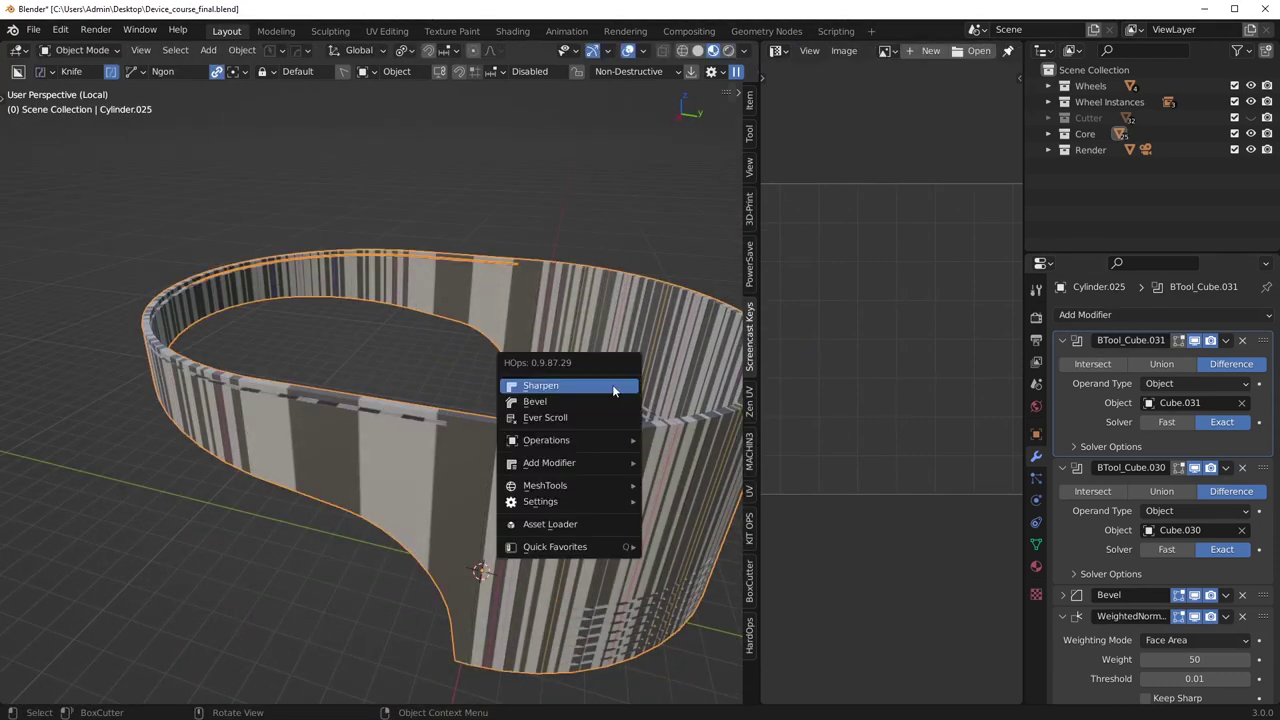
left_click(1195, 341)
left_click(1195, 341)
middle_click_drag(448, 446, 468, 408)
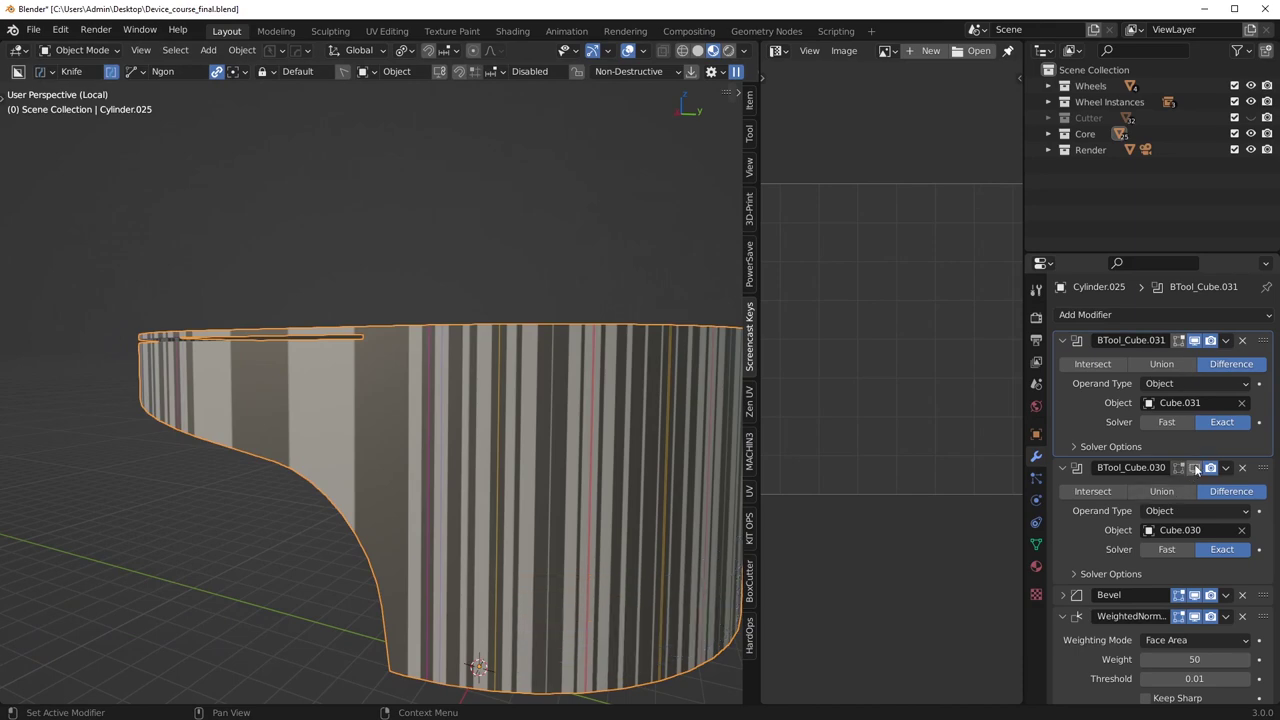
left_click(1226, 341)
left_click(1216, 361)
left_click(1226, 341)
left_click(1211, 361)
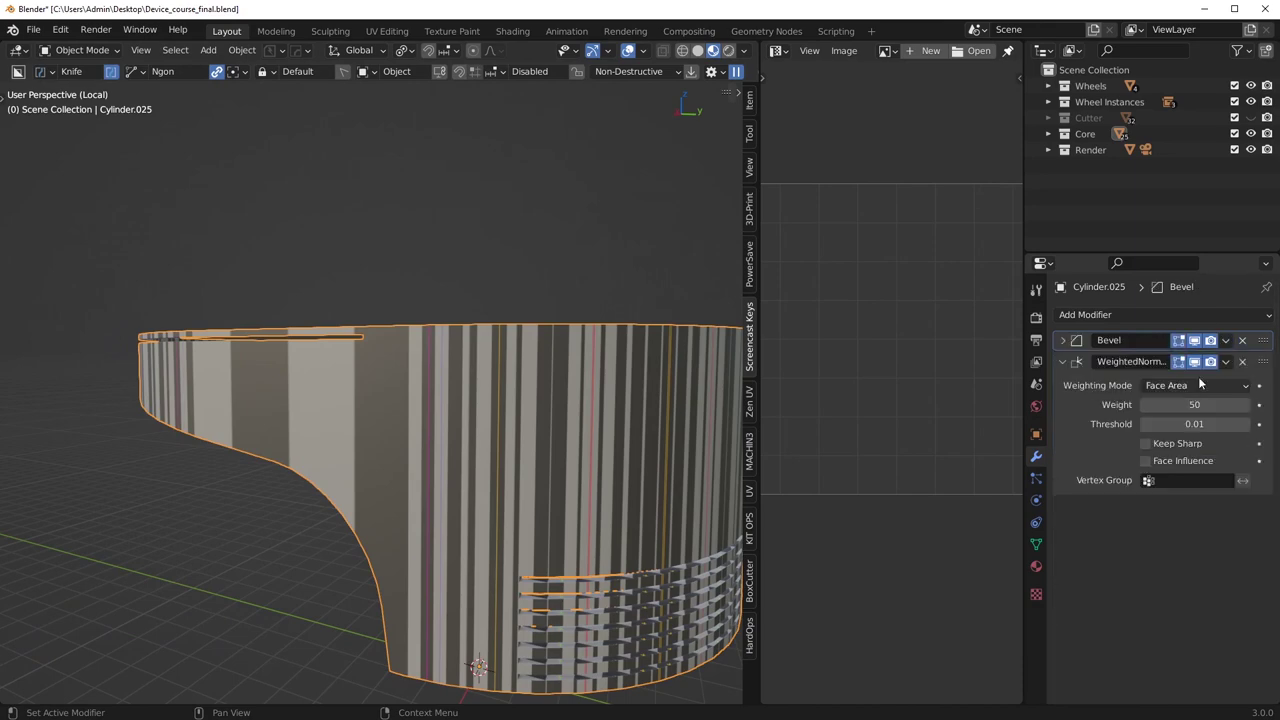
middle_click_drag(615, 625, 491, 463)
Examine the horizontal grooves cut into the shell's back wall and select a vertical edge line above them.
key("Tab")
middle_click_drag(520, 565, 506, 534)
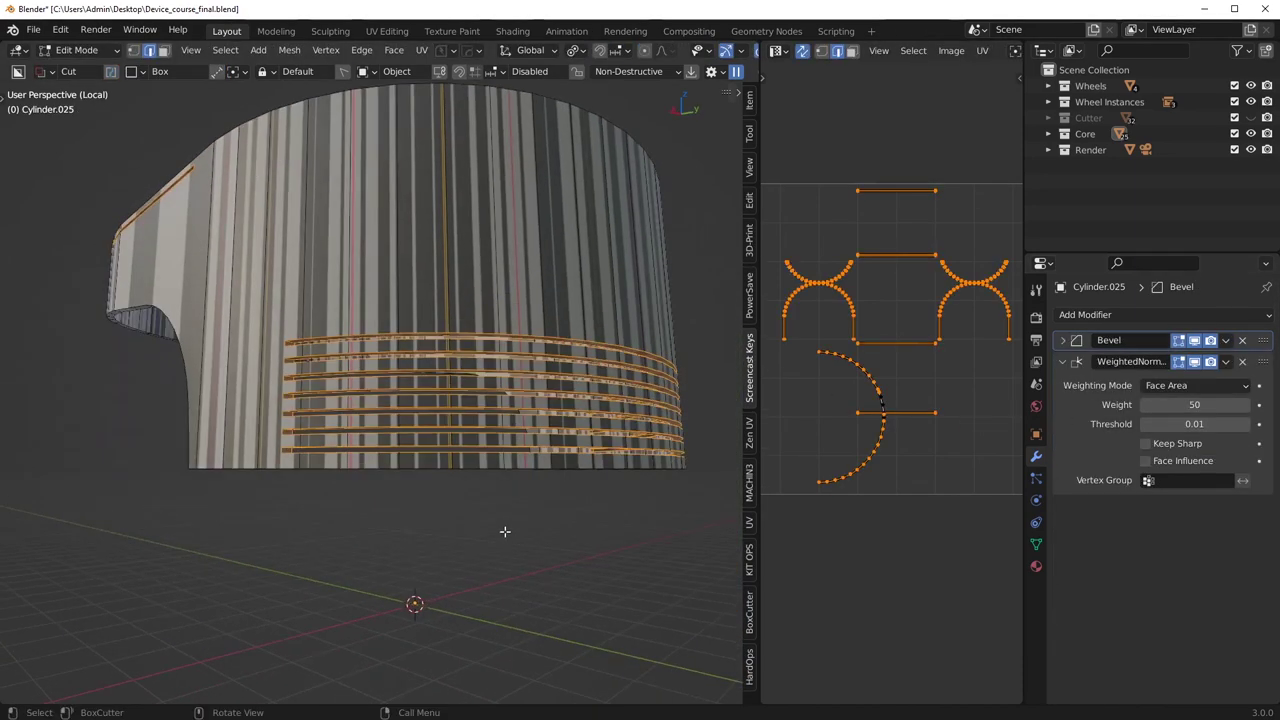
scroll(353, 493, "up", 5)
key("alt+a")
middle_click_drag(440, 388, 427, 394)
middle_click_drag(510, 403, 404, 378, "shift")
scroll(491, 400, "down", 5)
left_click(388, 403, "alt")
scroll(409, 367, "up", 3)
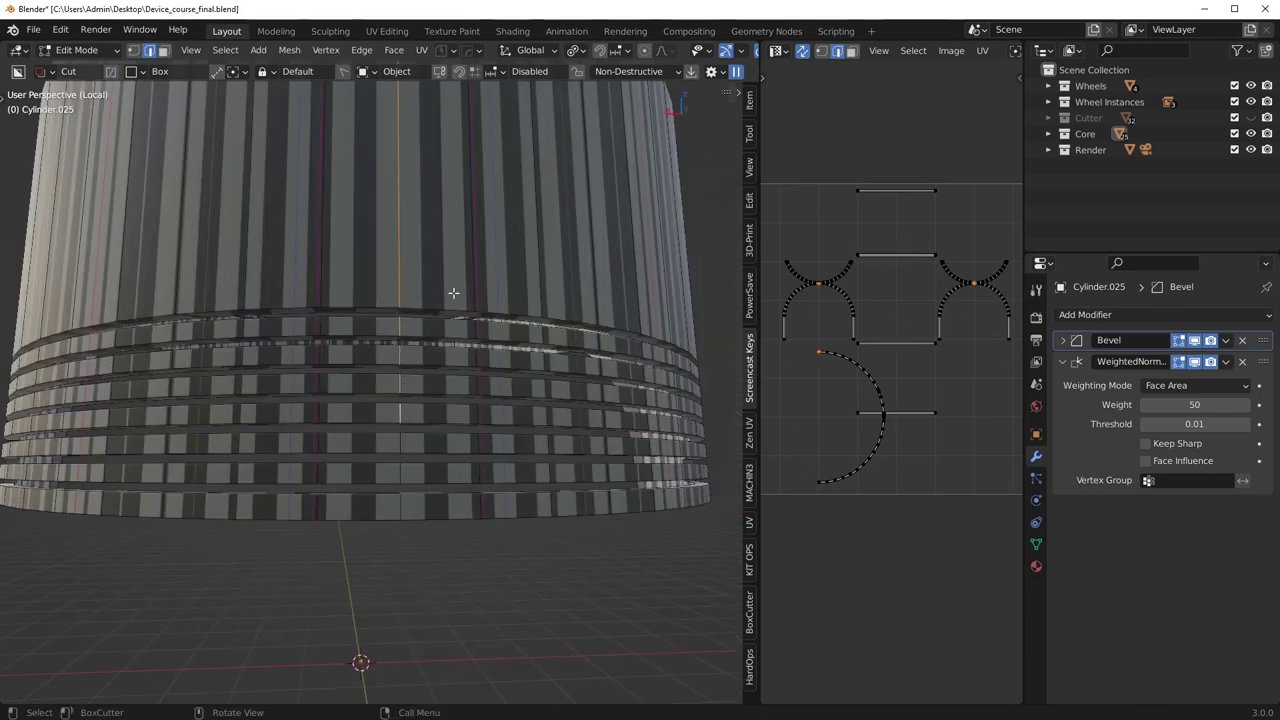
Sharpen the curved shell with HardOps and unwrap its whole mesh from the seams.
key("Tab")
key("q")
left_click(529, 233)
key("Tab")
key("a")
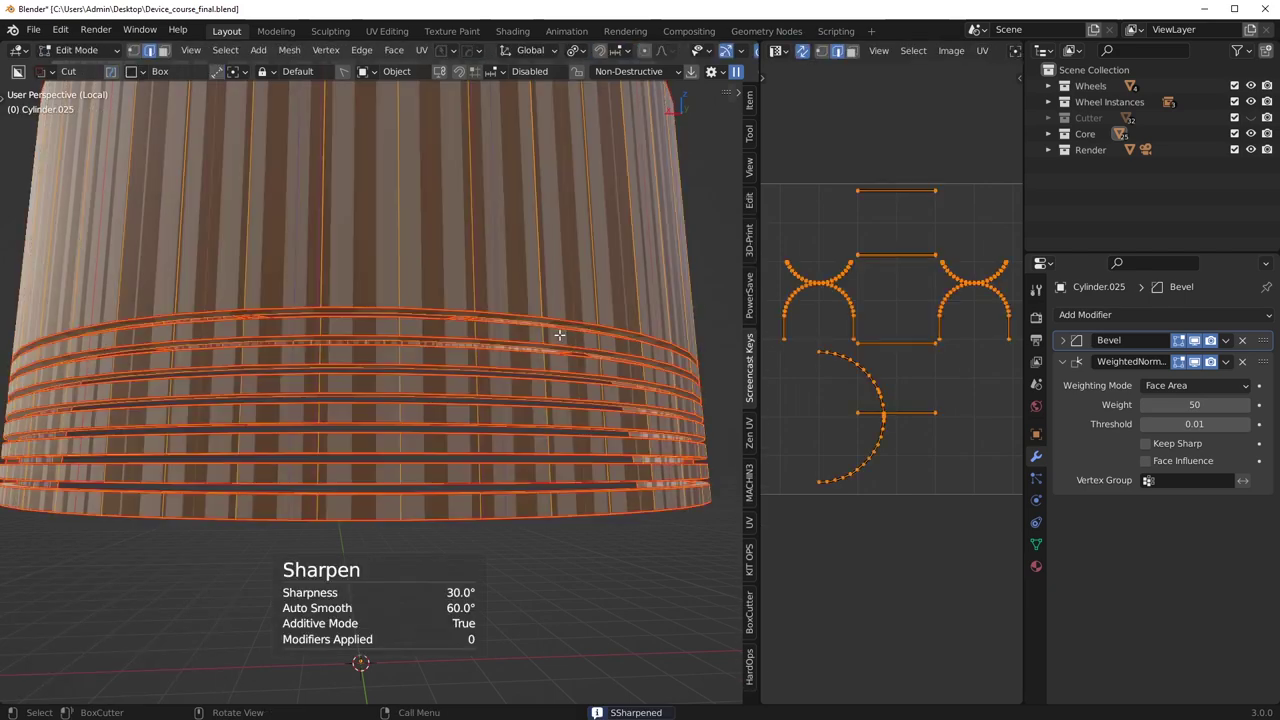
key("u")
left_click(556, 335)
Mark a vertical edge line on the shell's outer back wall, continuing across the grooves, as a seam.
left_click(400, 266)
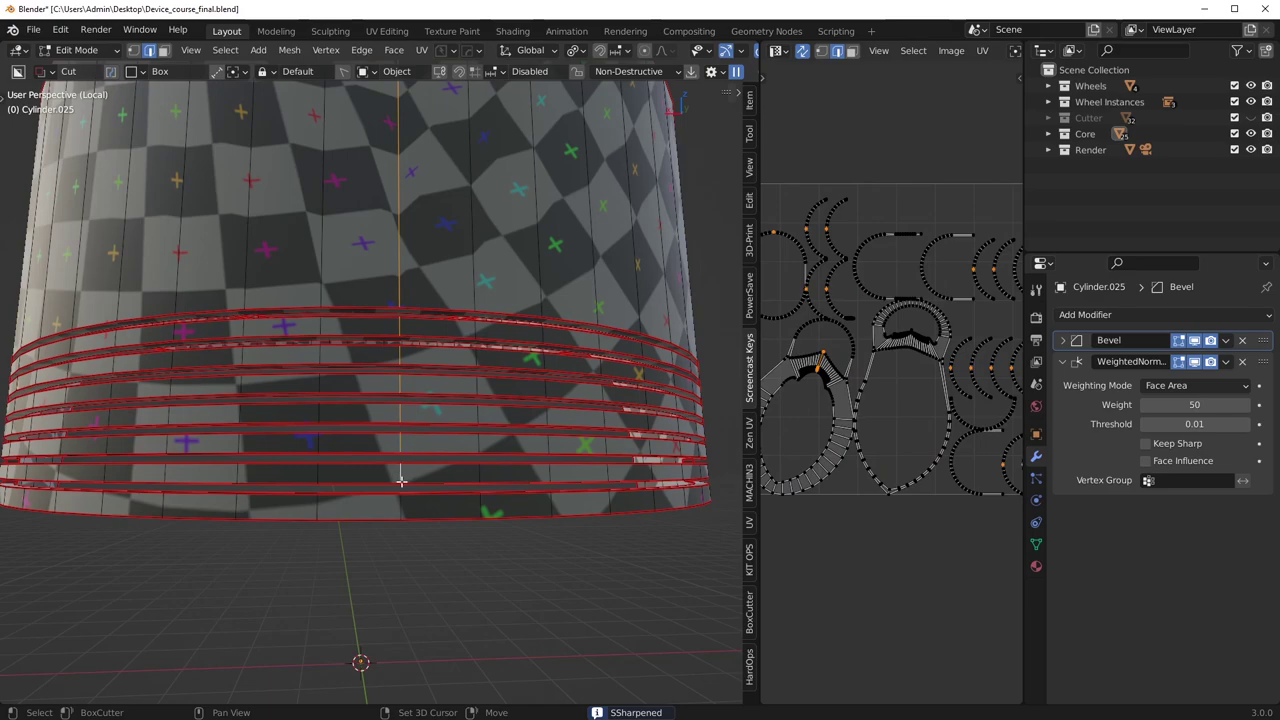
middle_click_drag(430, 450, 483, 459)
scroll(485, 385, "down", 3)
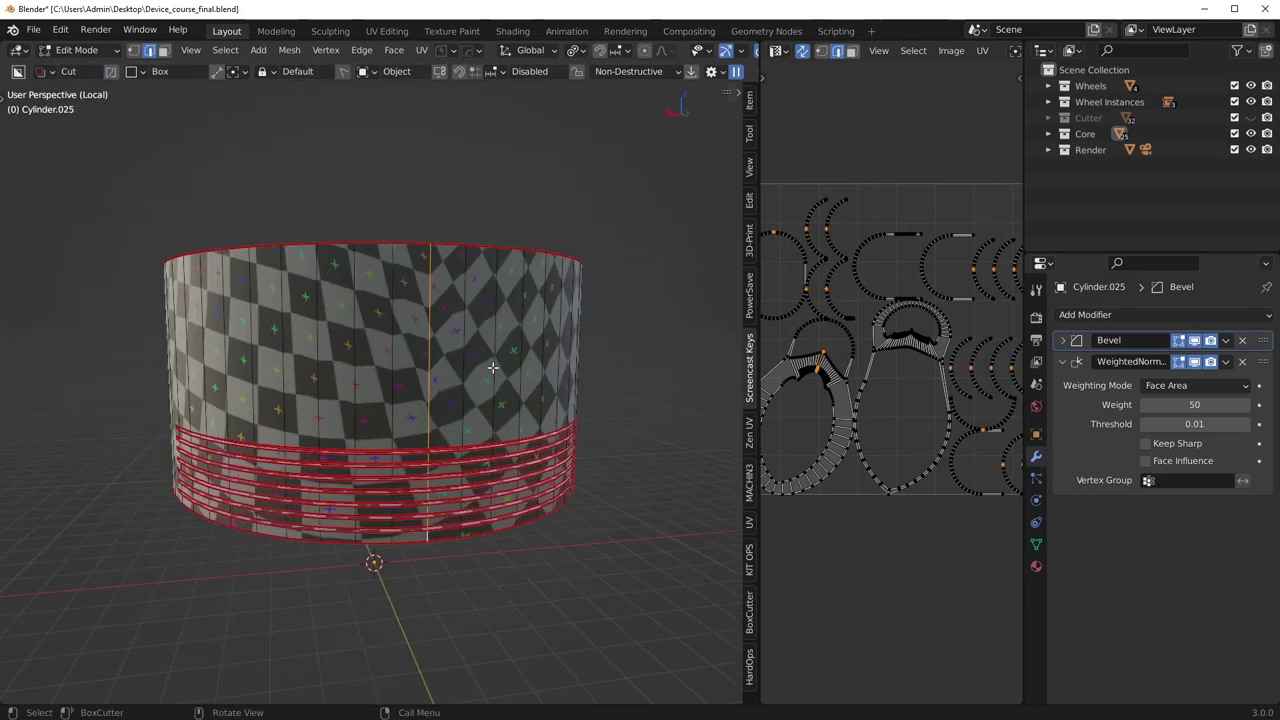
middle_click_drag(491, 366, 568, 352)
right_click(578, 356)
left_click(540, 402)
middle_click_drag(370, 429, 474, 441)
Try to clear the seam from the edge loop at the slot just below the shell's upper rim.
scroll(400, 460, "up", 3)
left_click(318, 457, "alt")
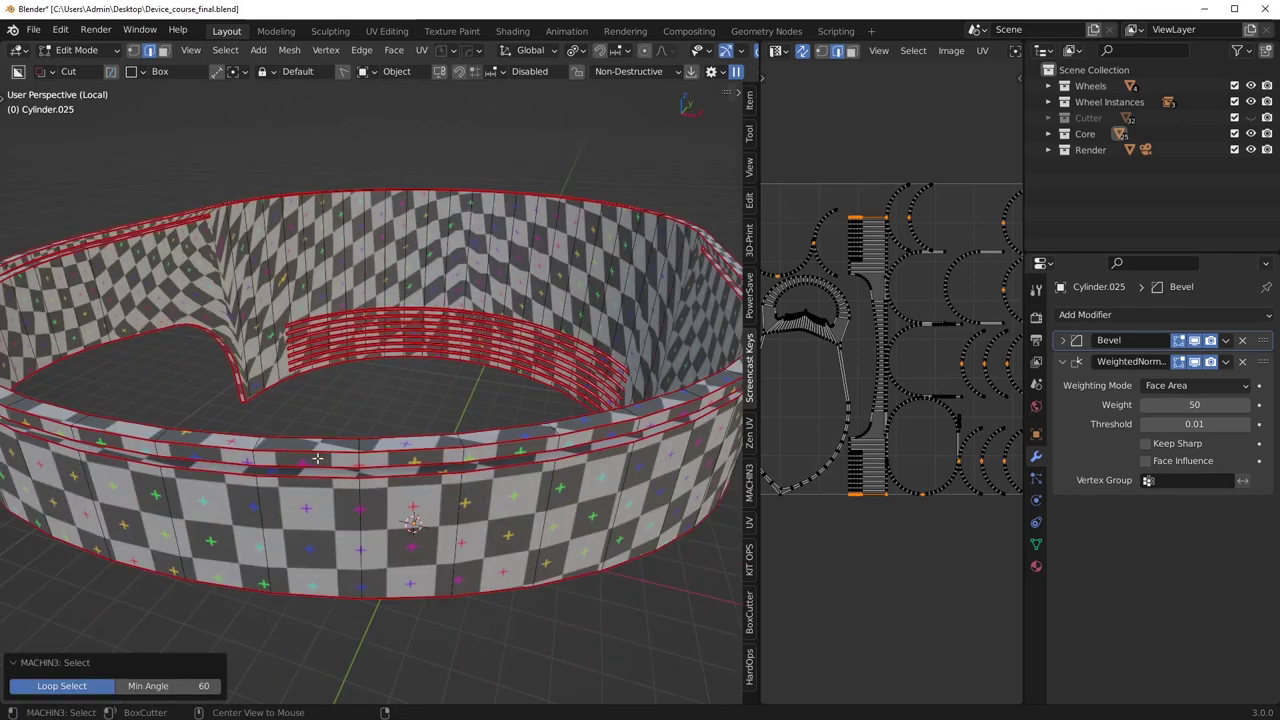
key("ctrl+z")
left_click(350, 454, "alt")
right_click(465, 450)
left_click(441, 463)
key("ctrl+z")
middle_click_drag(440, 464, 351, 481)
Mark a vertical edge line on the shell's inner back wall, continuing across the grooves, as a seam.
key("alt+a")
middle_click_drag(514, 472, 615, 308)
scroll(508, 156, "up", 2)
scroll(519, 287, "up", 1)
middle_click_drag(519, 287, 357, 466)
scroll(546, 252, "down", 4)
scroll(503, 354, "up", 4)
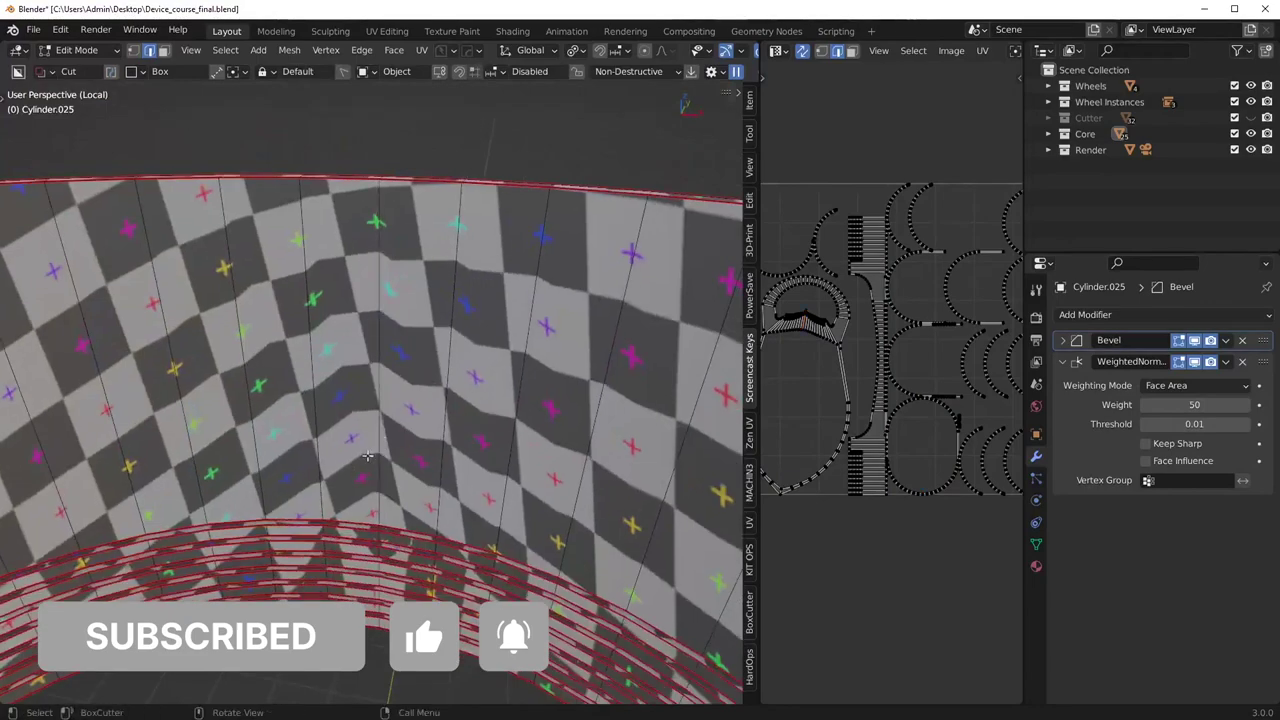
left_click(380, 349, "shift")
middle_click_drag(380, 349, 407, 408)
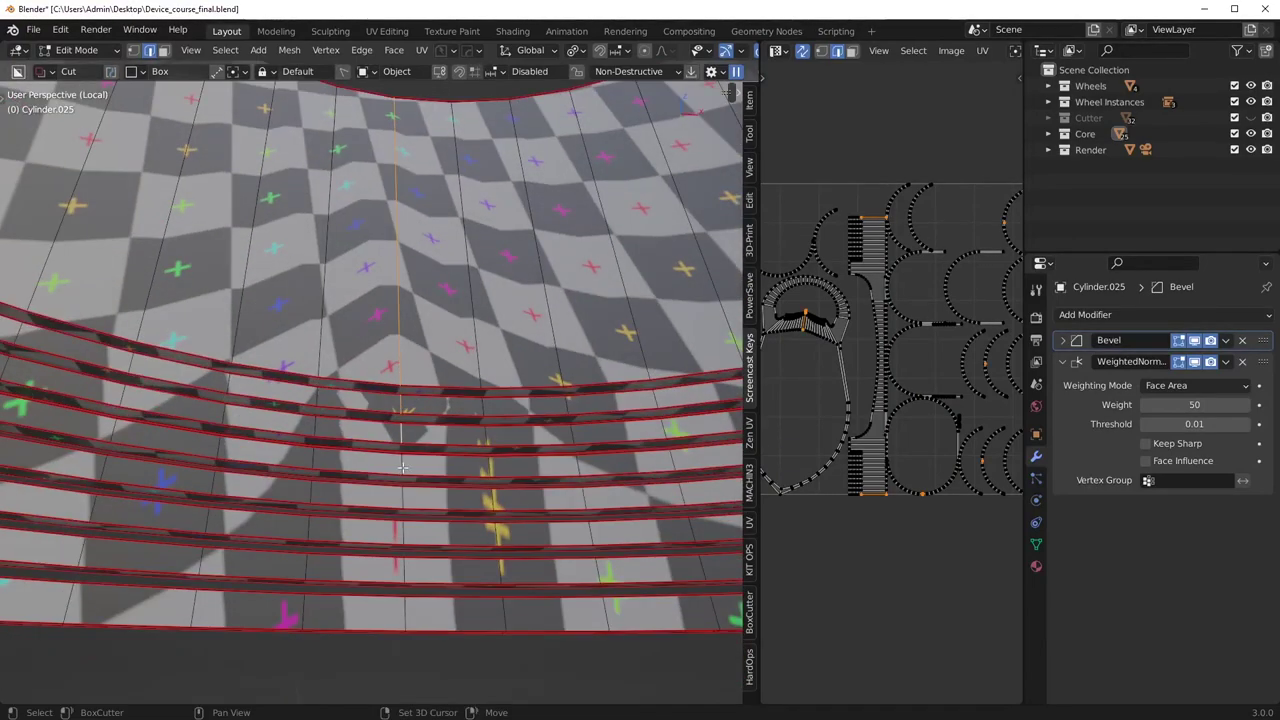
right_click(535, 472)
left_click(529, 462)
middle_click_drag(529, 462, 493, 520)
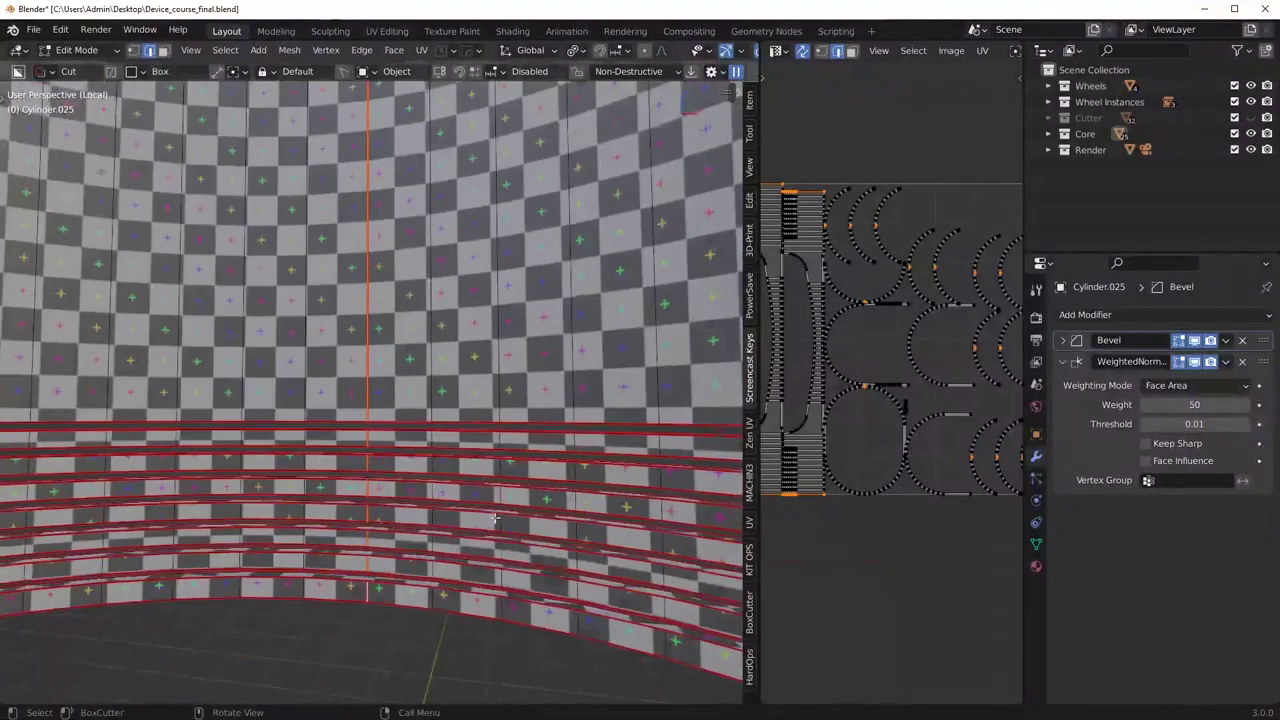
Return to Object Mode and check the checker pattern over the whole curved shell.
key("Tab")
scroll(490, 440, "down", 5)
middle_click_drag(486, 386, 444, 452)
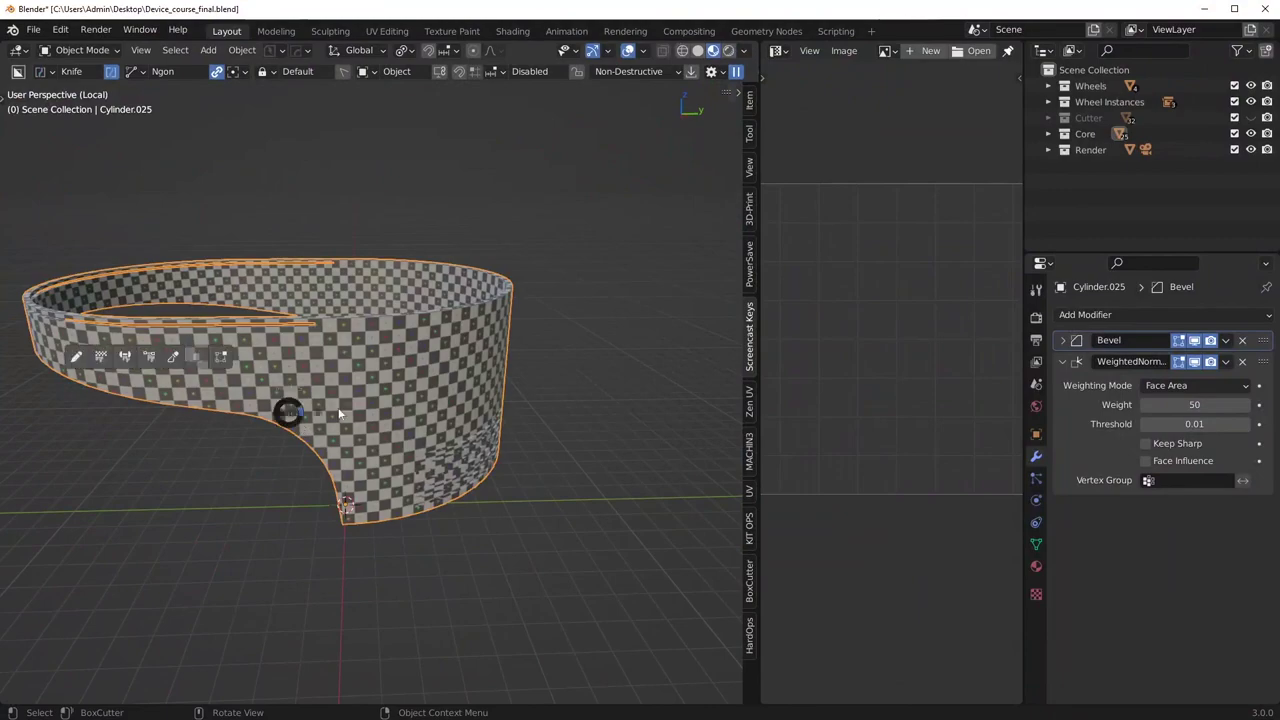
Unwrap the curved shell's mesh along its marked seams and return to Object Mode.
key("Tab")
key("u")
left_click(480, 377)
middle_click_drag(480, 377, 555, 402)
scroll(476, 402, "up", 5)
key("Tab")
Hide the finished shell, leave local view and select the oval top body with two holes in Object Mode.
scroll(473, 406, "down", 5)
key("h")
key("KP_Divide")
scroll(464, 408, "down", 5)
left_click(435, 430)
key("Tab")
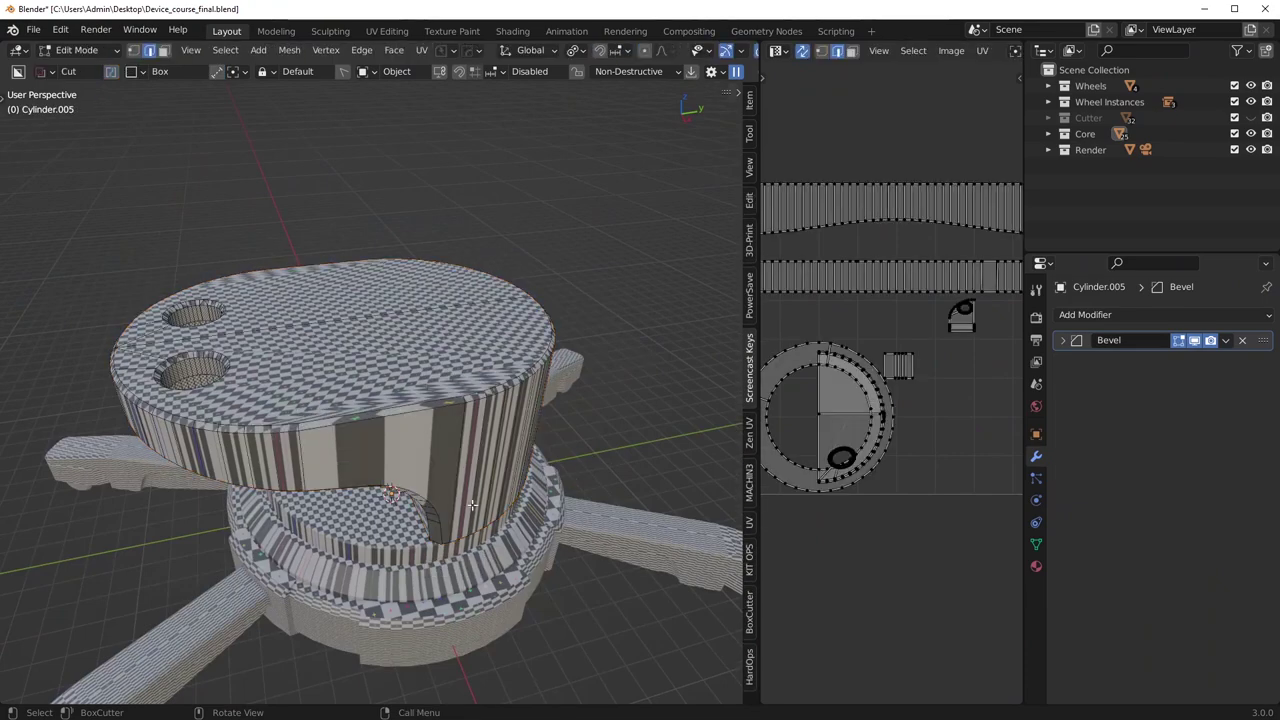
scroll(340, 388, "up", 5)
middle_click_drag(340, 388, 386, 369)
key("Tab")
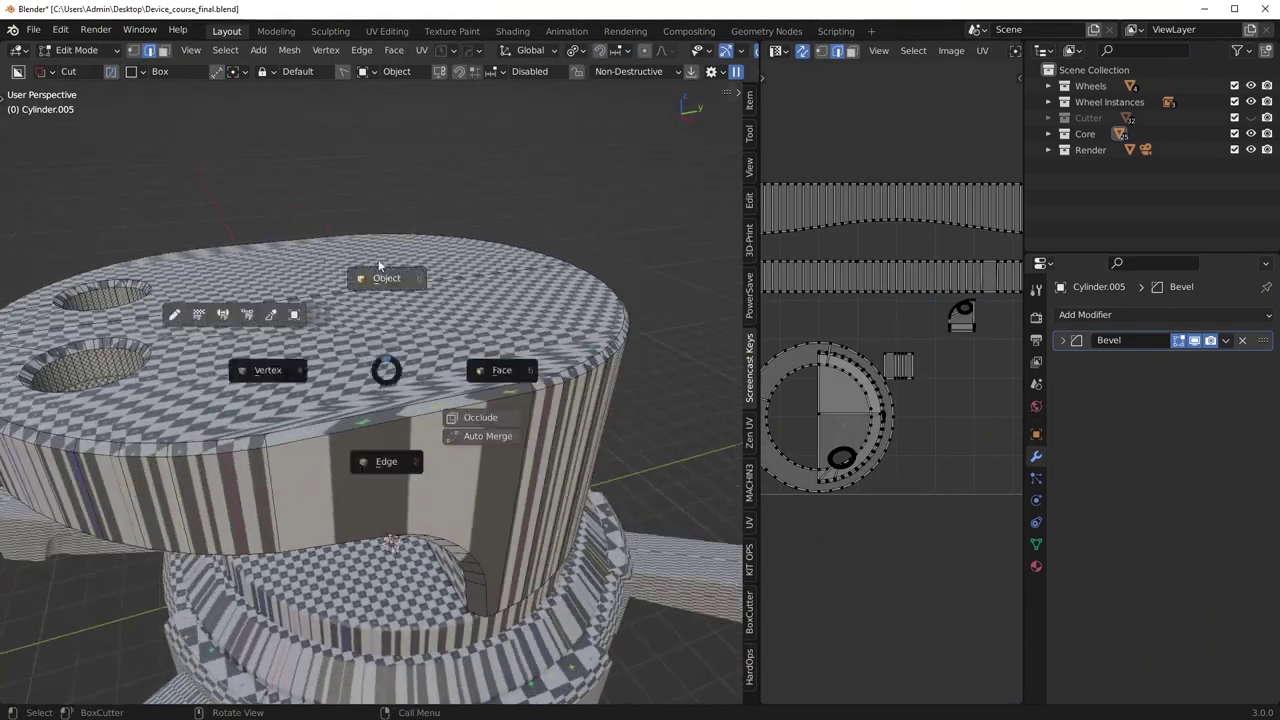
left_click(379, 261)
Apply HardOps Ssharp at 30° sharpness to the oval body and unwrap its mesh.
key("q")
left_click(472, 267)
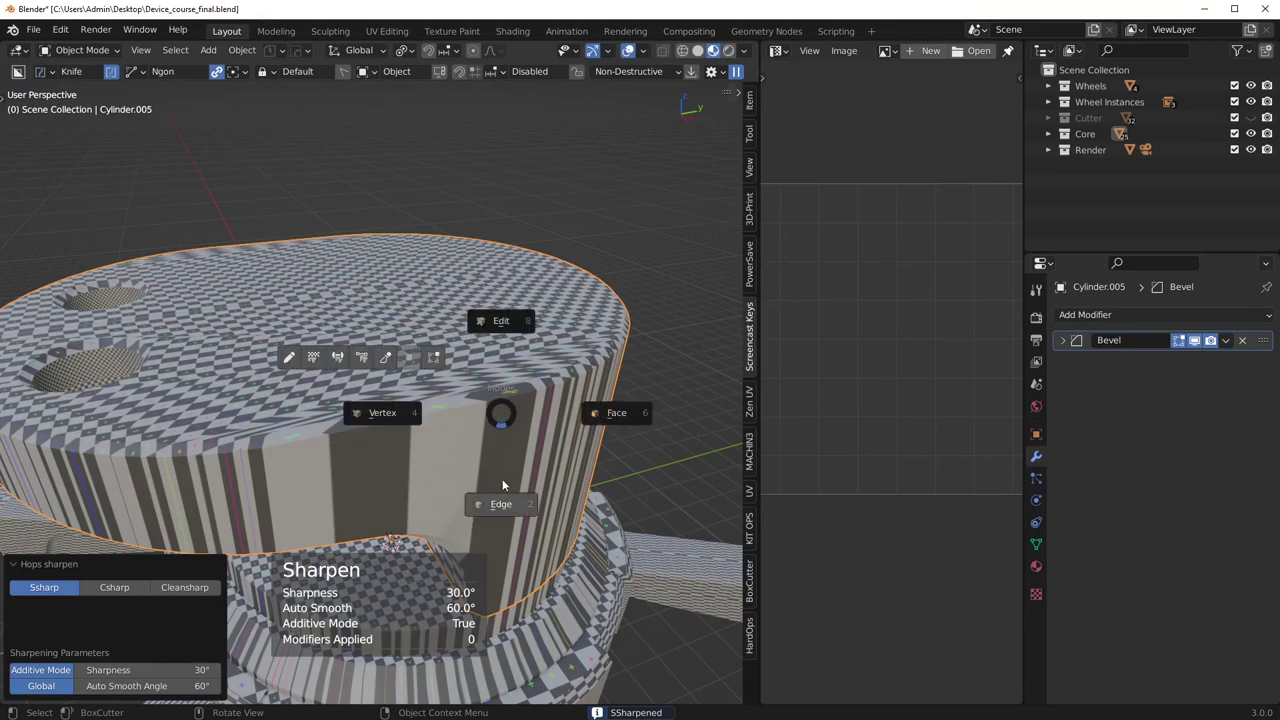
key("Tab")
key("u")
Clear the seam from the edge loops around the oval body's upper rim.
mouse_move(401, 442)
middle_mouse_down()
mouse_move(498, 424)
mouse_move(390, 436)
mouse_move(413, 408)
mouse_move(422, 492)
mouse_move(408, 466)
middle_mouse_up()
scroll(390, 436, "up", 3)
scroll(413, 408, "down", 6)
scroll(413, 408, "up", 2)
left_click(410, 460, "alt")
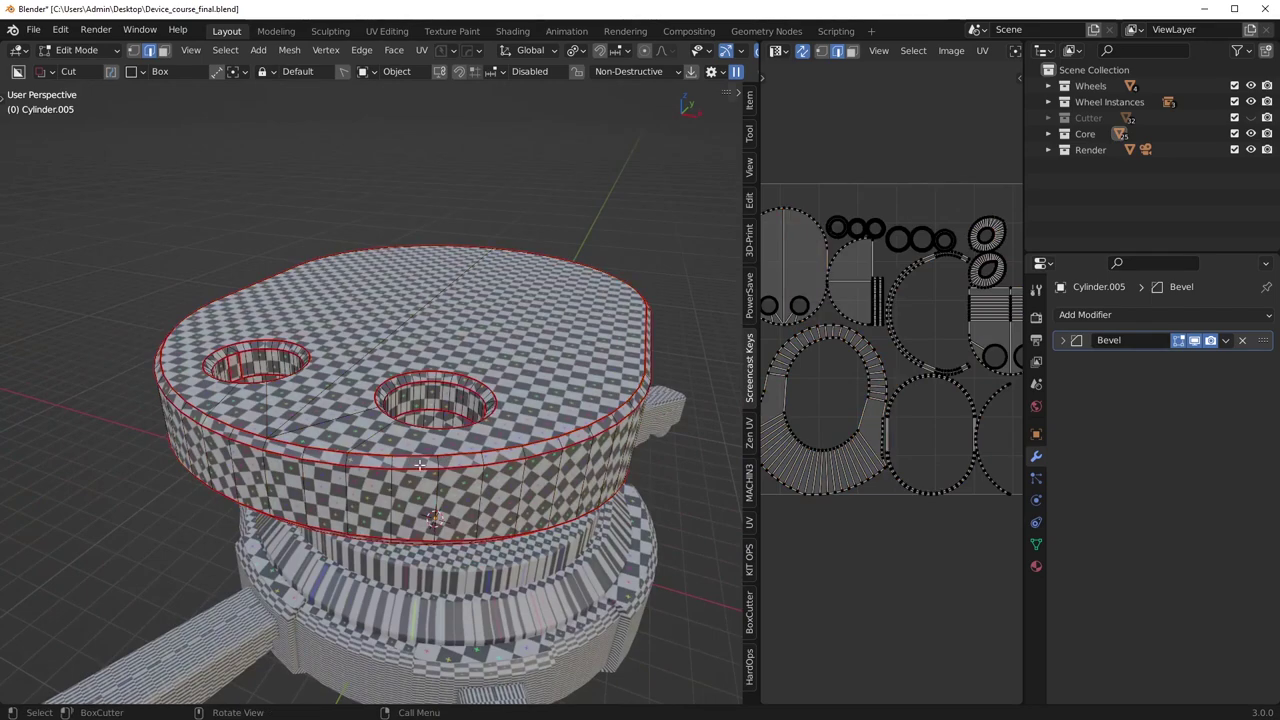
left_click(203, 407, "alt+shift")
middle_click_drag(203, 407, 670, 430)
right_click(620, 437)
left_click(571, 448)
Clear the seam from the inner edge path along both sides of the body's underside rim.
middle_click_drag(443, 507, 568, 444)
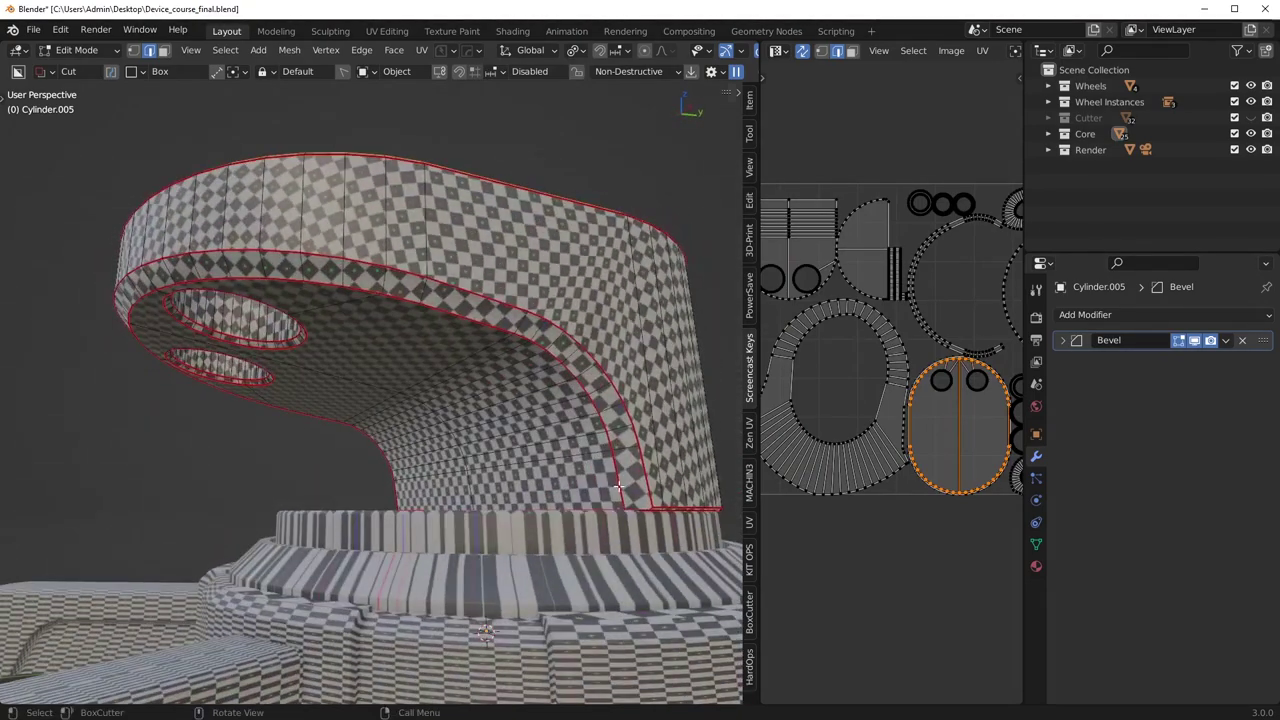
left_click(618, 486)
middle_click_drag(618, 486, 521, 418)
left_click(320, 242, "ctrl")
middle_click_drag(320, 242, 408, 342)
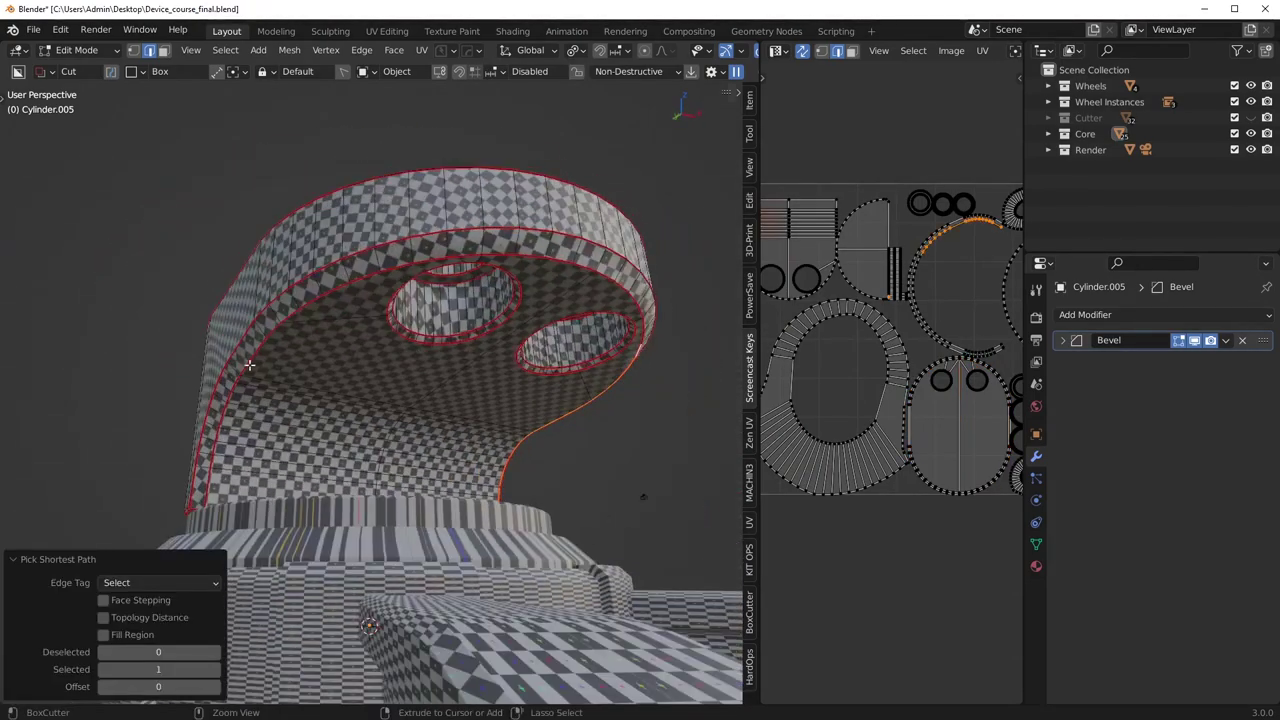
right_click(428, 458)
left_click(428, 456)
Clear the seam from the edge loop along the bottom of the body's back wall.
middle_click_drag(402, 444, 477, 487)
scroll(287, 471, "up", 3)
middle_click_drag(287, 471, 304, 441)
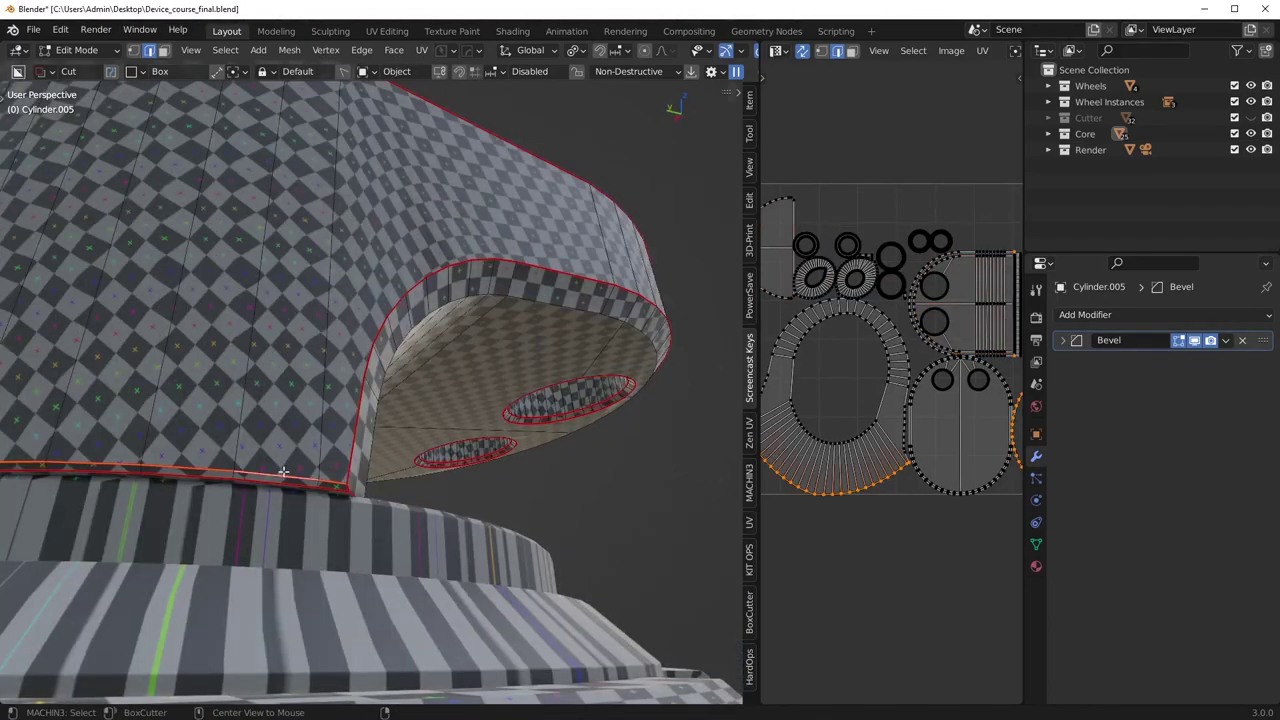
left_click(283, 472, "alt")
key("ctrl+e")
left_click(459, 475)
middle_click_drag(510, 468, 286, 417)
scroll(526, 443, "down", 4)
scroll(276, 434, "down", 3)
middle_click_drag(240, 468, 337, 434)
key("Tab")
key("slash")
scroll(448, 488, "down", 3)
key("ctrl+z")
key("Tab")
Mark the centre vertical edge on the body's front wall as a seam.
left_click(337, 550)
middle_click_drag(340, 540, 474, 446)
scroll(474, 446, "up", 4)
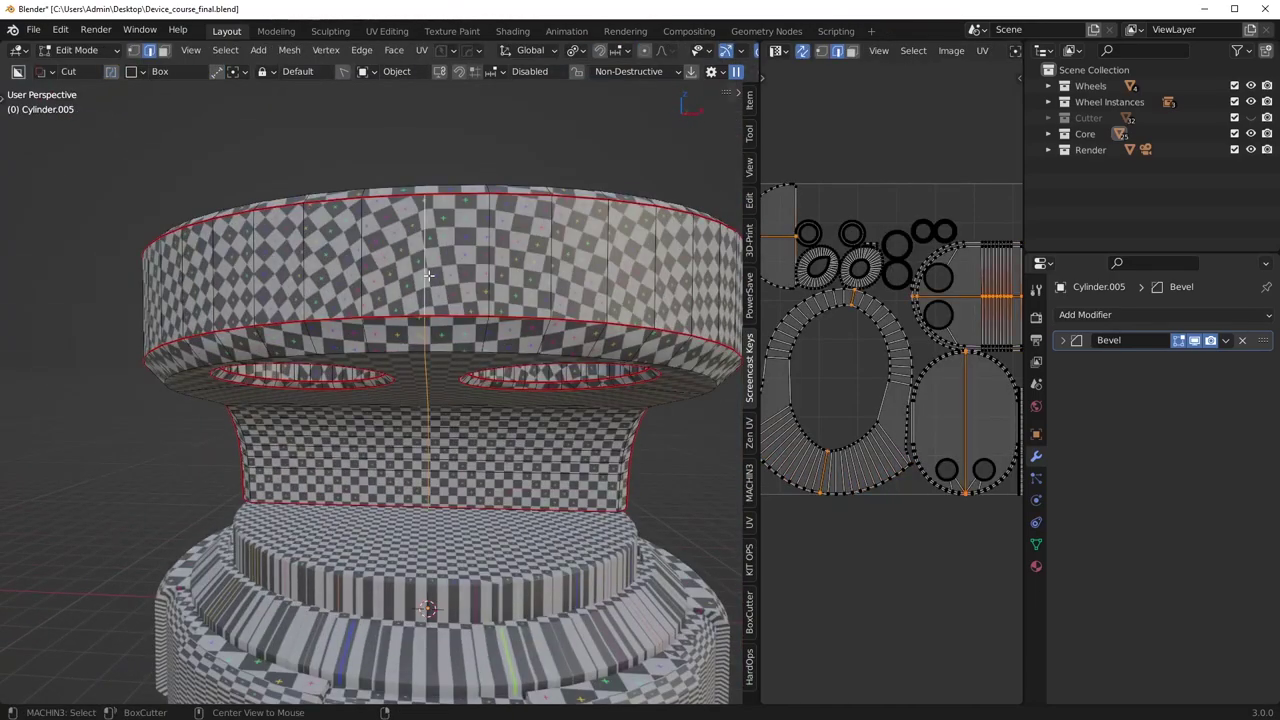
left_click(422, 303)
middle_click_drag(422, 303, 412, 470)
key("ctrl+e")
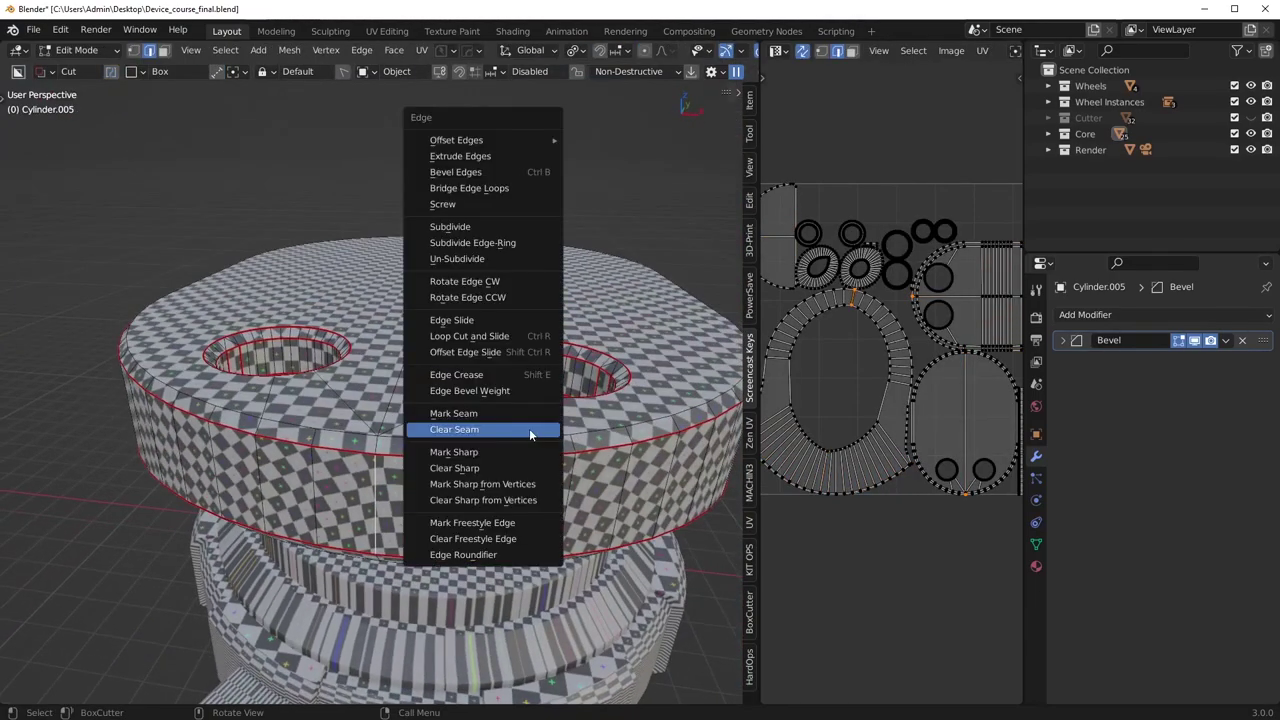
left_click(523, 416)
Clear the seams from the edge loops between the hole bevels and the walls of the two holes.
middle_click_drag(551, 445, 562, 485)
mouse_move(346, 432)
middle_mouse_down()
mouse_move(488, 439)
mouse_move(348, 443)
middle_mouse_up()
scroll(491, 439, "up", 4)
left_click(493, 436, "alt")
left_click(521, 431, "alt")
right_click(625, 340)
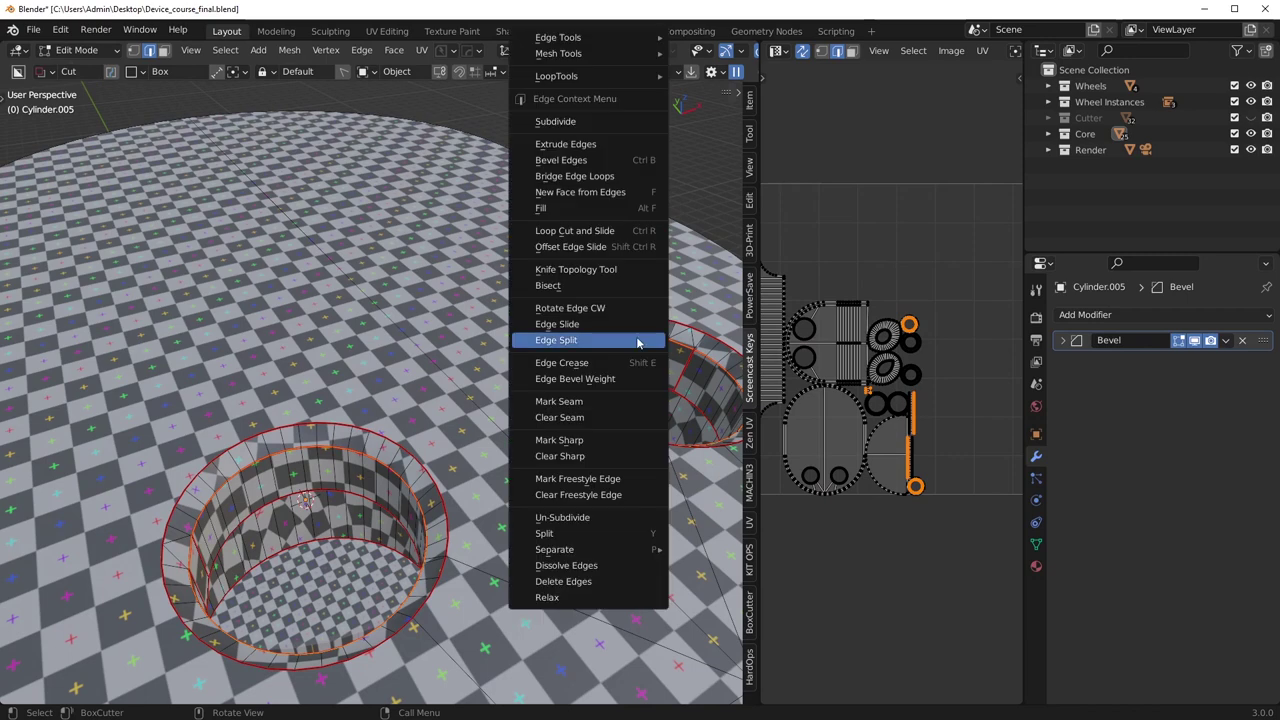
left_click(578, 419)
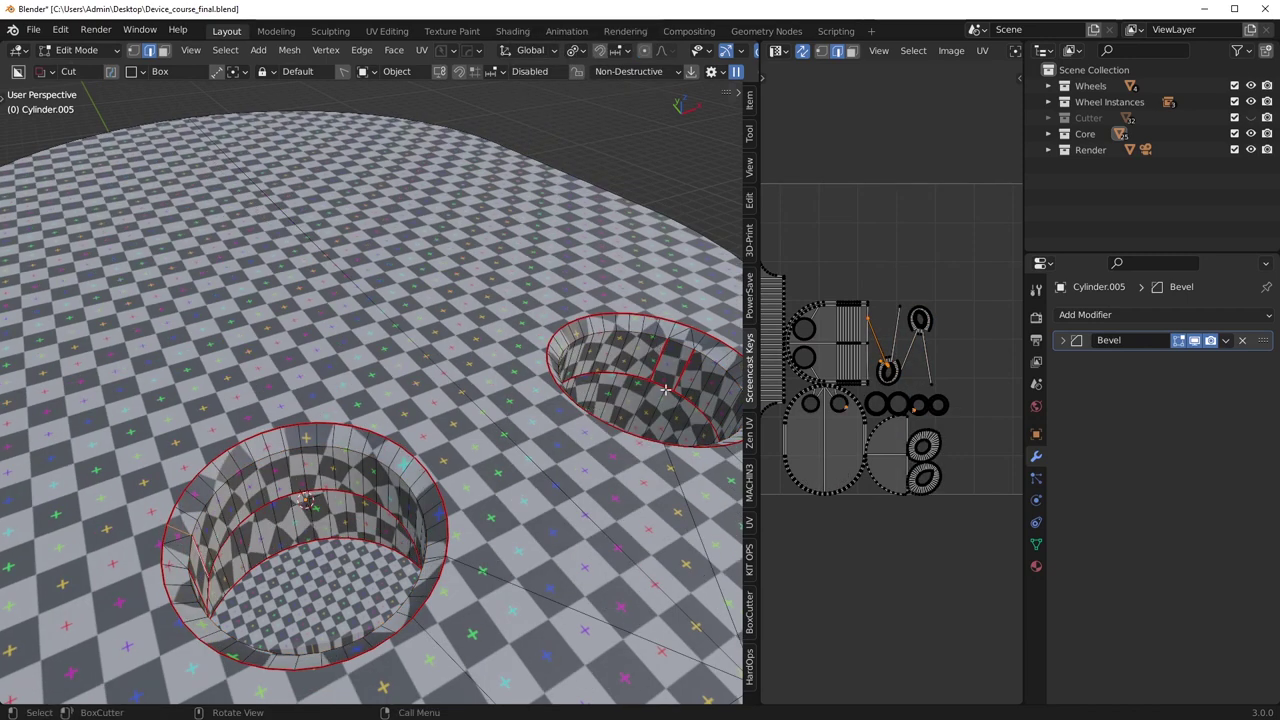
Recalculate the body's sharpening with HardOps Resharp and select the whole mesh in Edit Mode.
key("Tab")
middle_click_drag(671, 393, 569, 391, "shift")
key("q")
left_click(673, 331, "ctrl+shift")
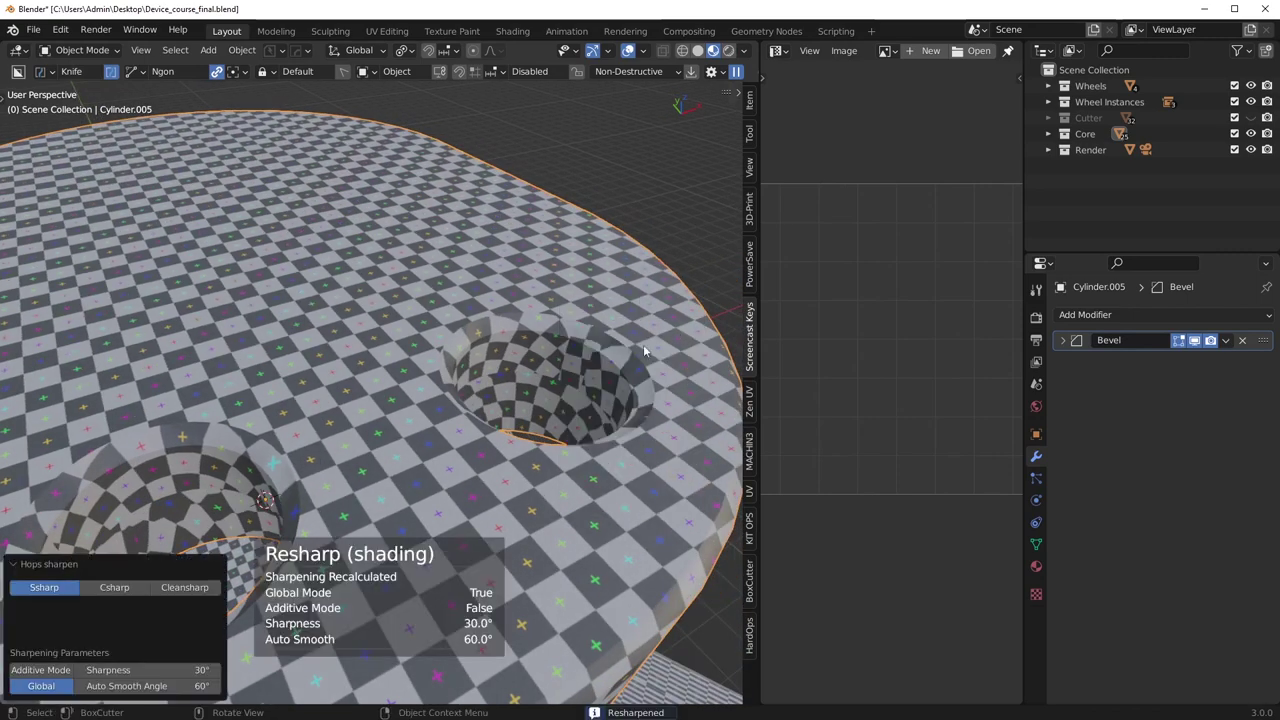
key("Tab")
key("a")
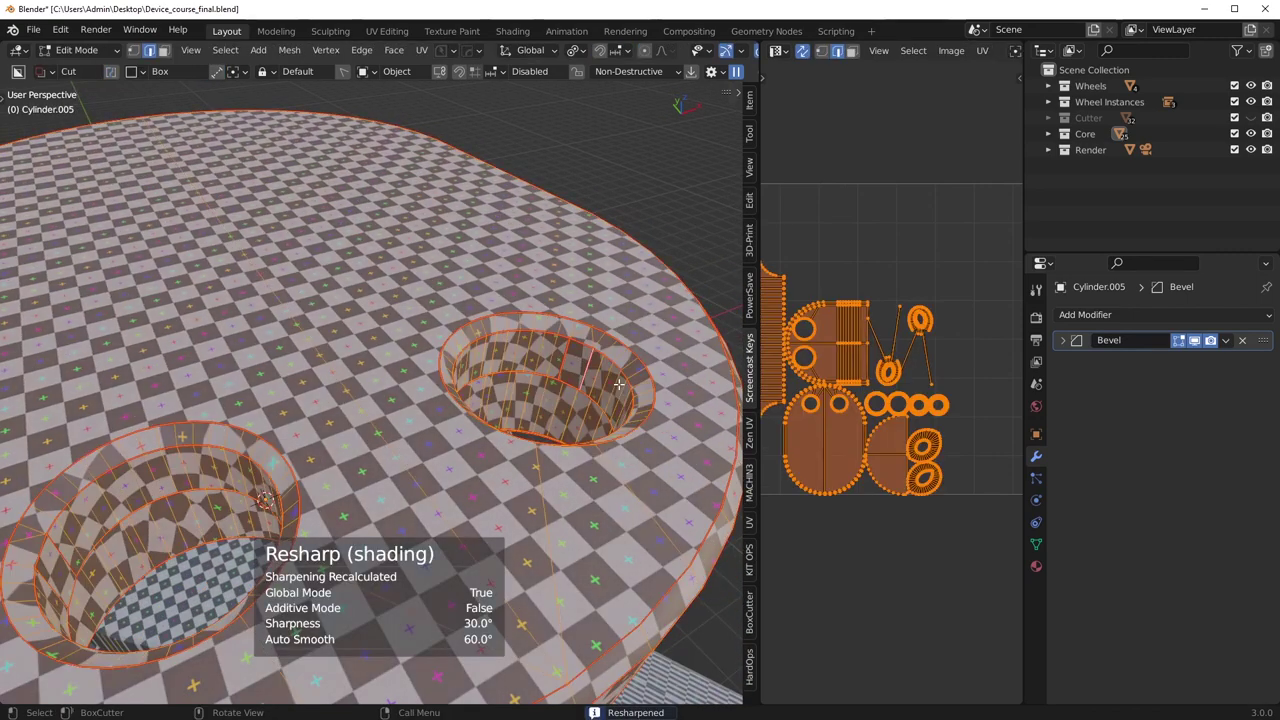
Merge the doubled vertices at the corners of the faulty wall segment beneath the hole's bevel.
key("3")
middle_click_drag(586, 369, 440, 385)
scroll(420, 385, "up", 8)
key("Tab")
left_click(400, 434)
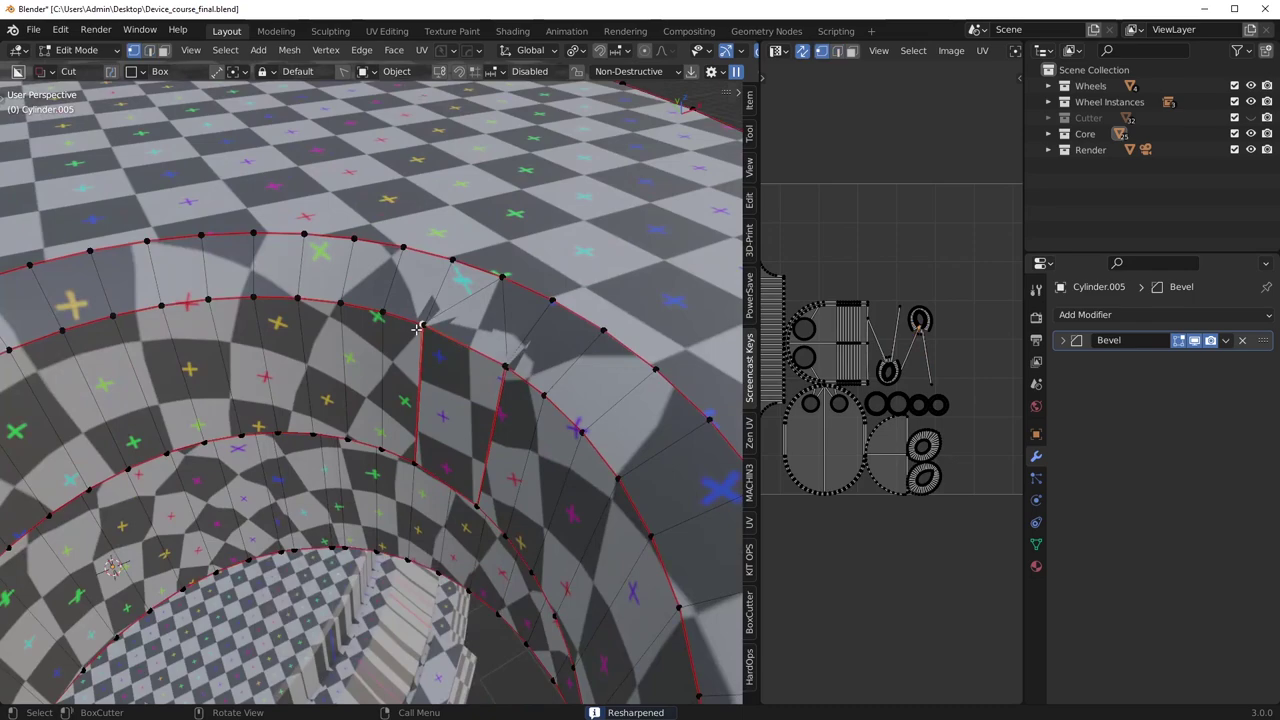
key("KP_Decimal")
scroll(431, 389, "down", 15)
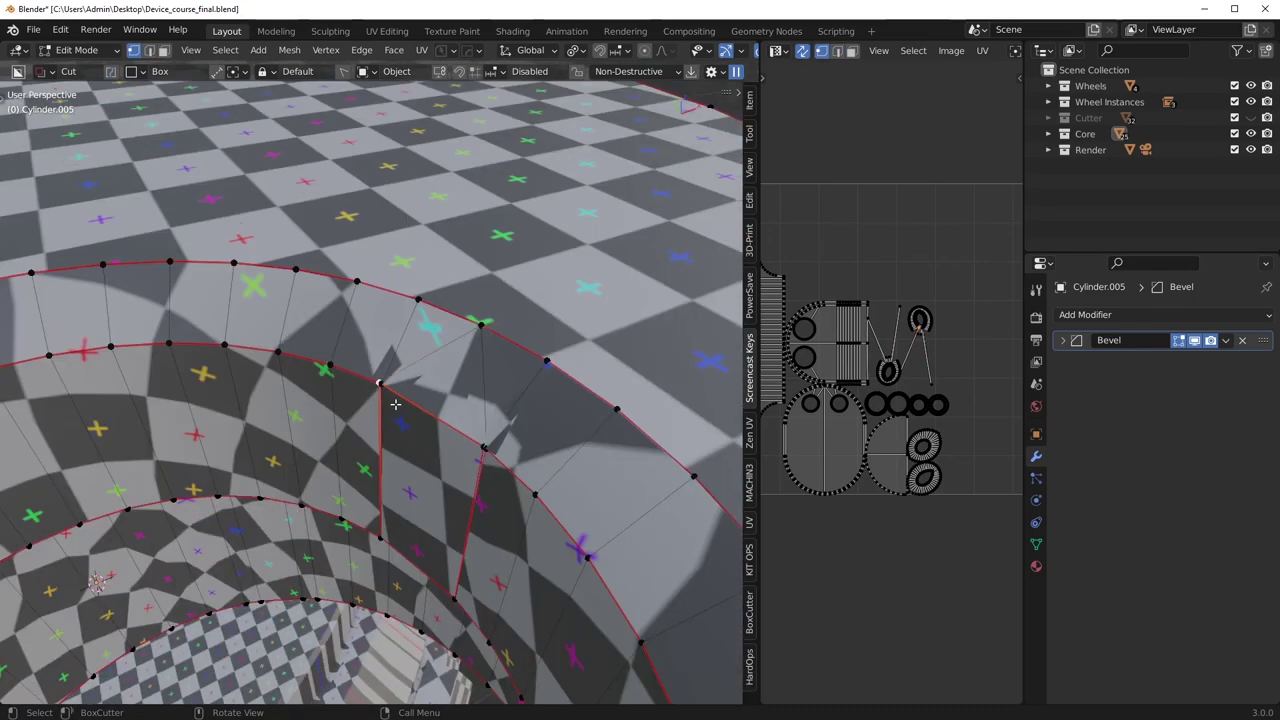
middle_click_drag(396, 404, 403, 375)
scroll(401, 377, "up", 2)
key("shift+1")
left_click(388, 642)
key("g")
right_click(583, 390)
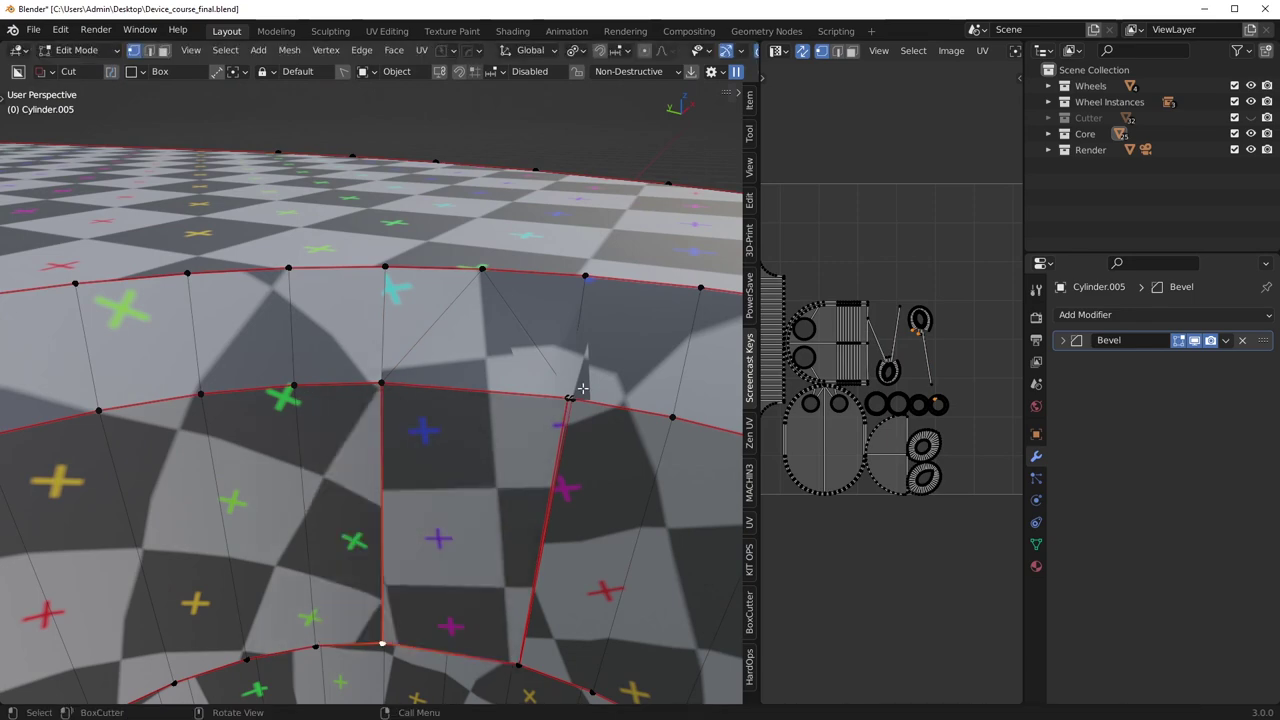
key("1")
scroll(561, 421, "down", 2)
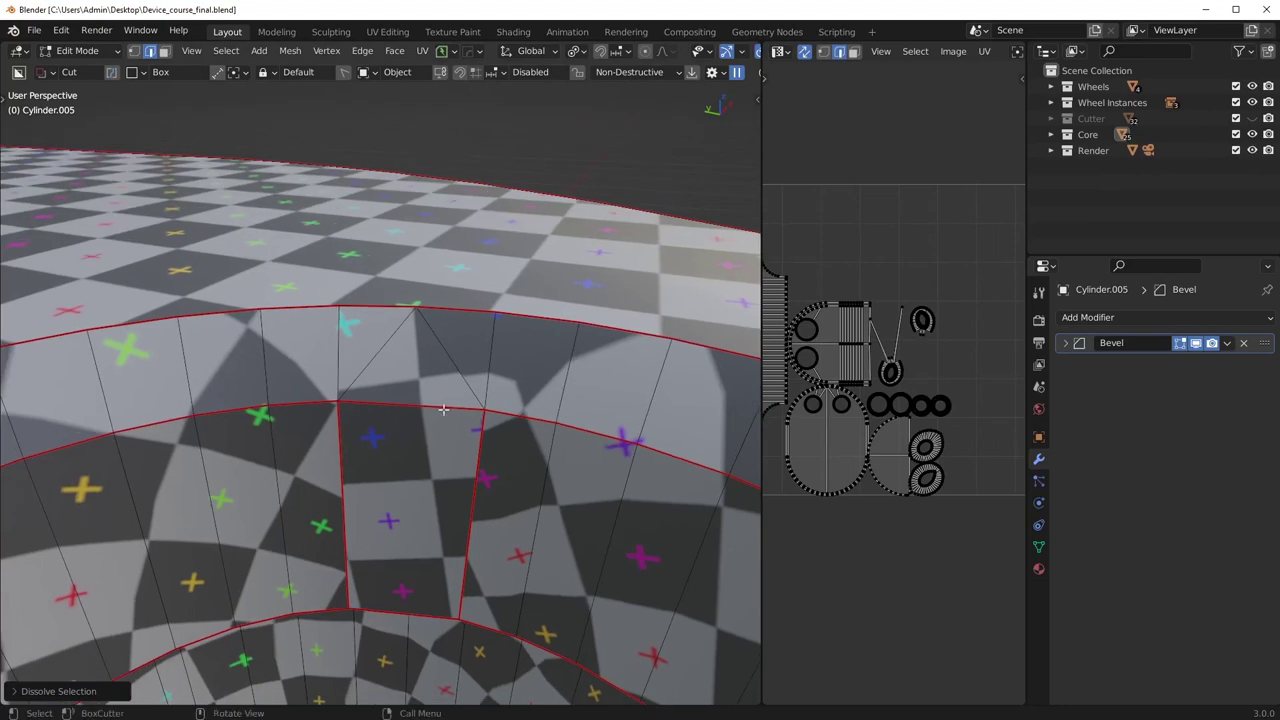
Dissolve the stray diagonal edges in the hole's bevel and clear the seams from the wall segment's vertical edges.
left_click(411, 404)
right_click(411, 404)
middle_click_drag(411, 404, 425, 371)
key("1")
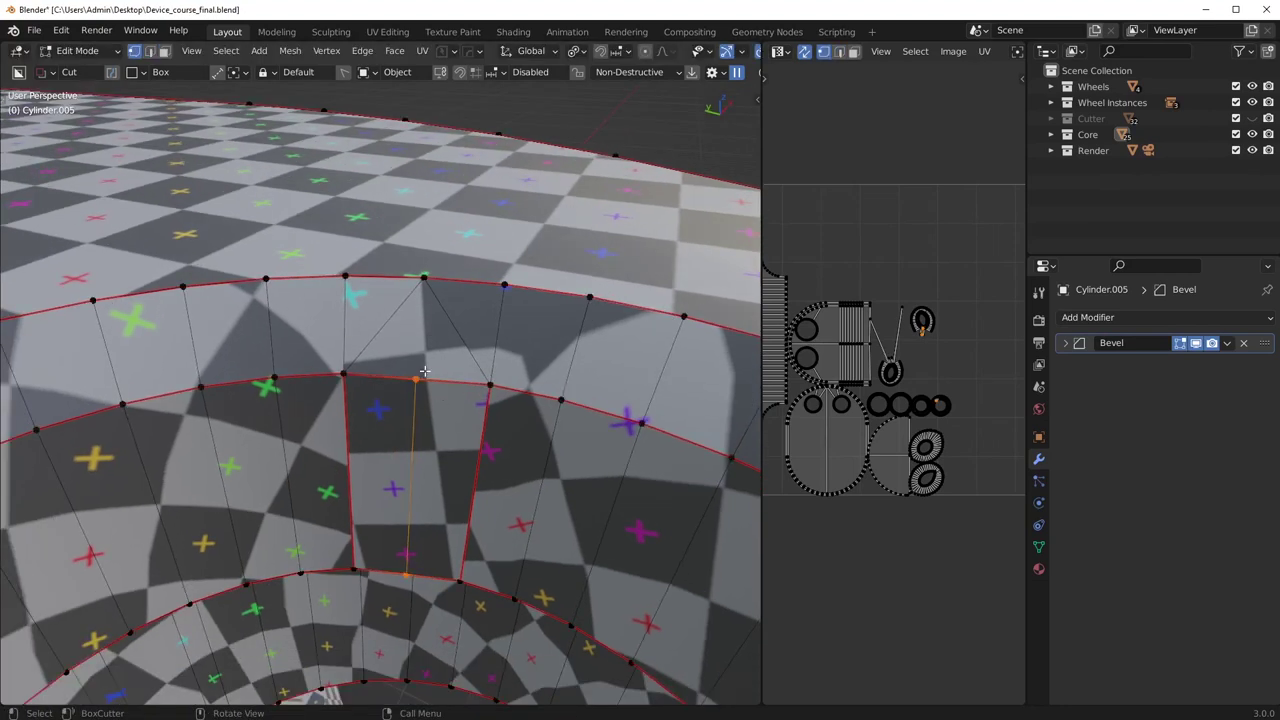
key("2")
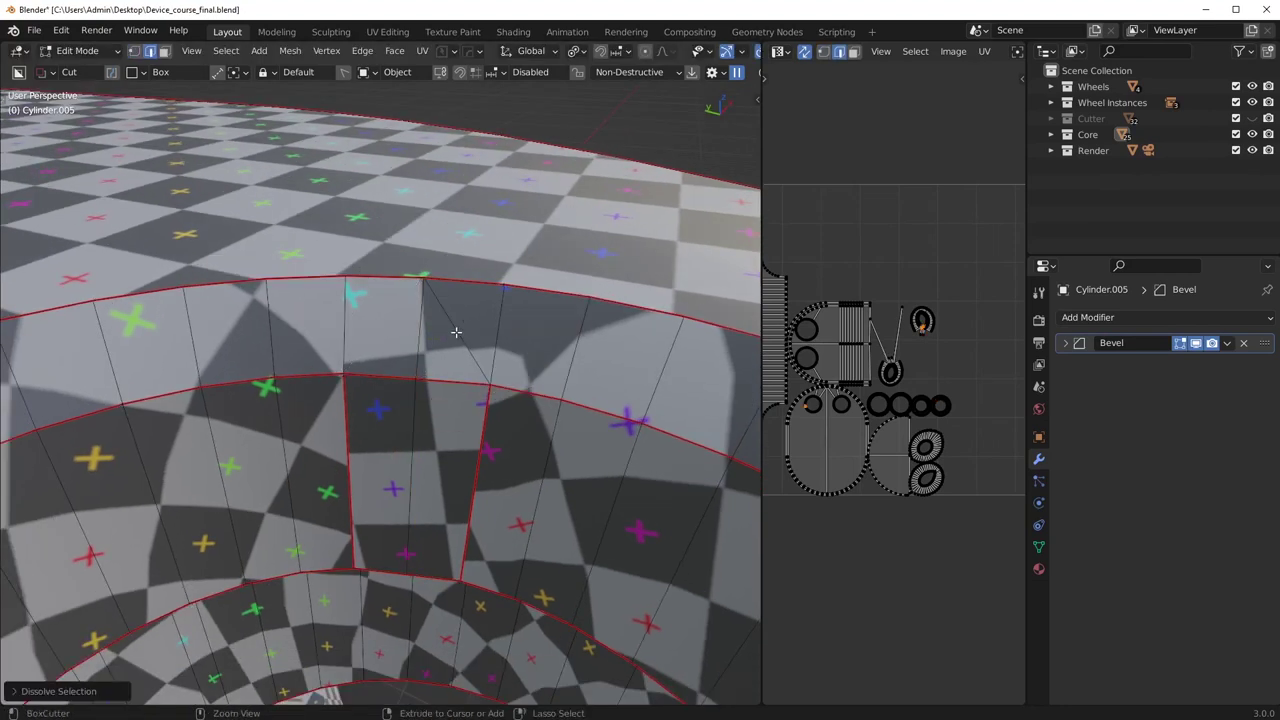
right_click(533, 431)
left_click(528, 445)
In top view, move the new vertical edge of the hole wall into line with the hole's round outline.
middle_click_drag(528, 445, 532, 443)
key("KP_7")
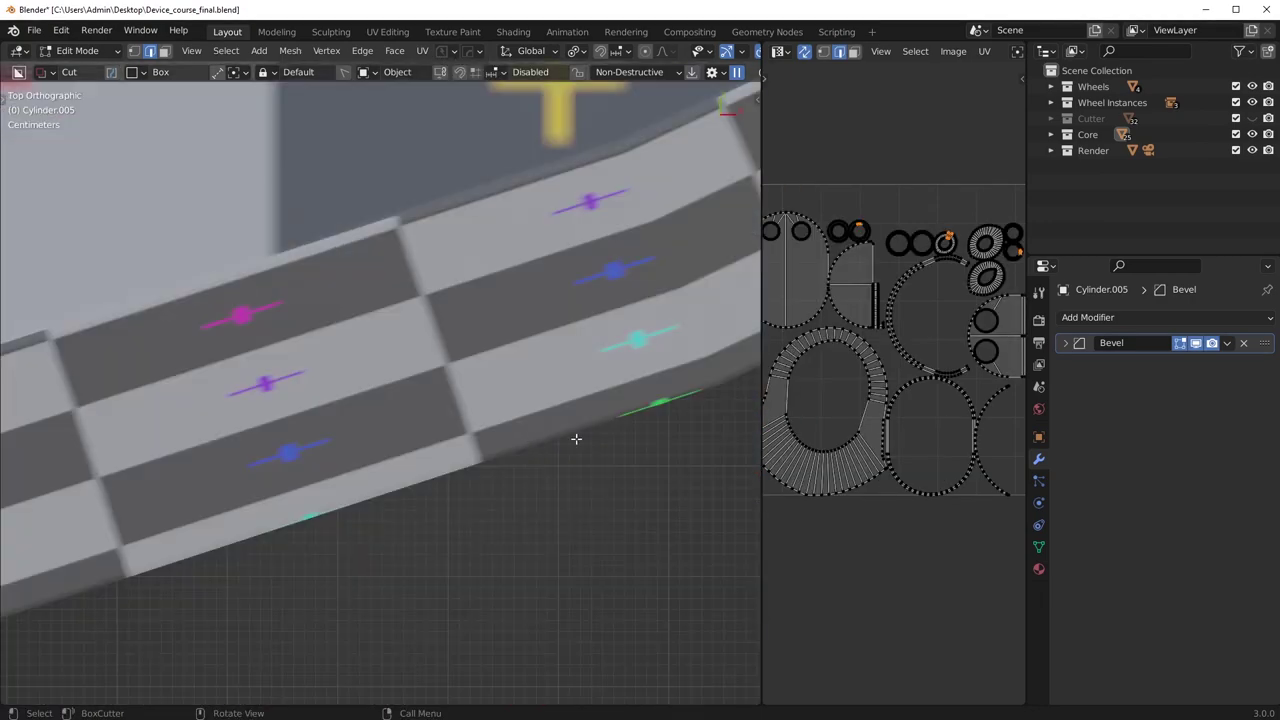
scroll(536, 443, "down", 8)
mouse_move(491, 368)
middle_mouse_down()
mouse_move(486, 345)
mouse_move(474, 368)
middle_mouse_up()
scroll(474, 368, "up", 3)
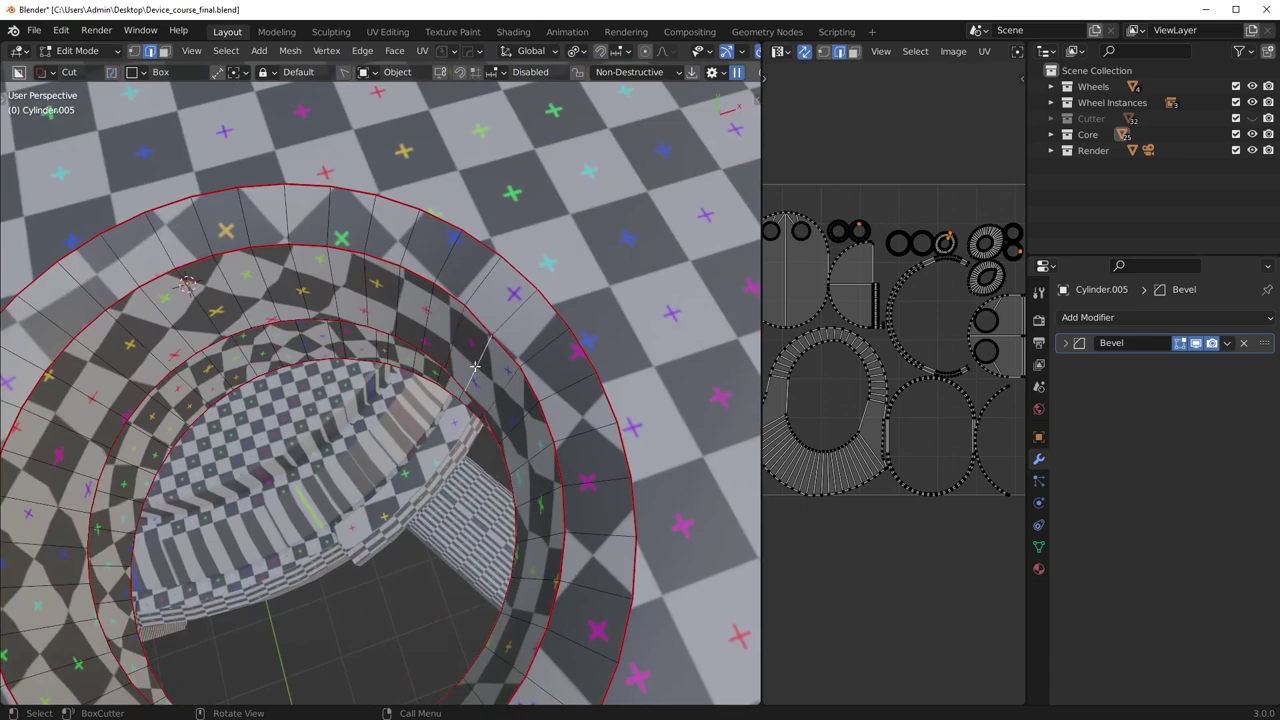
key("KP_7")
scroll(408, 362, "up", 5)
key("g")
left_click(560, 395)
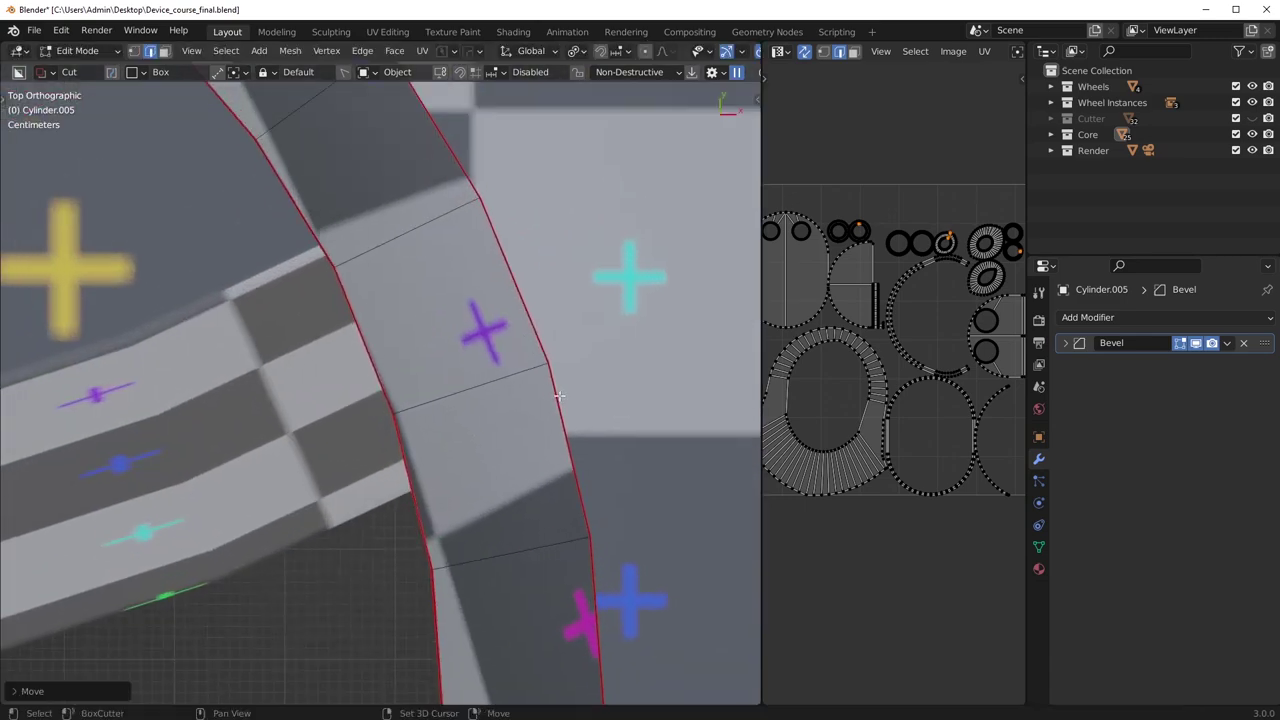
scroll(480, 425, "down", 6)
middle_click_drag(290, 462, 328, 412)
scroll(328, 412, "down", 3)
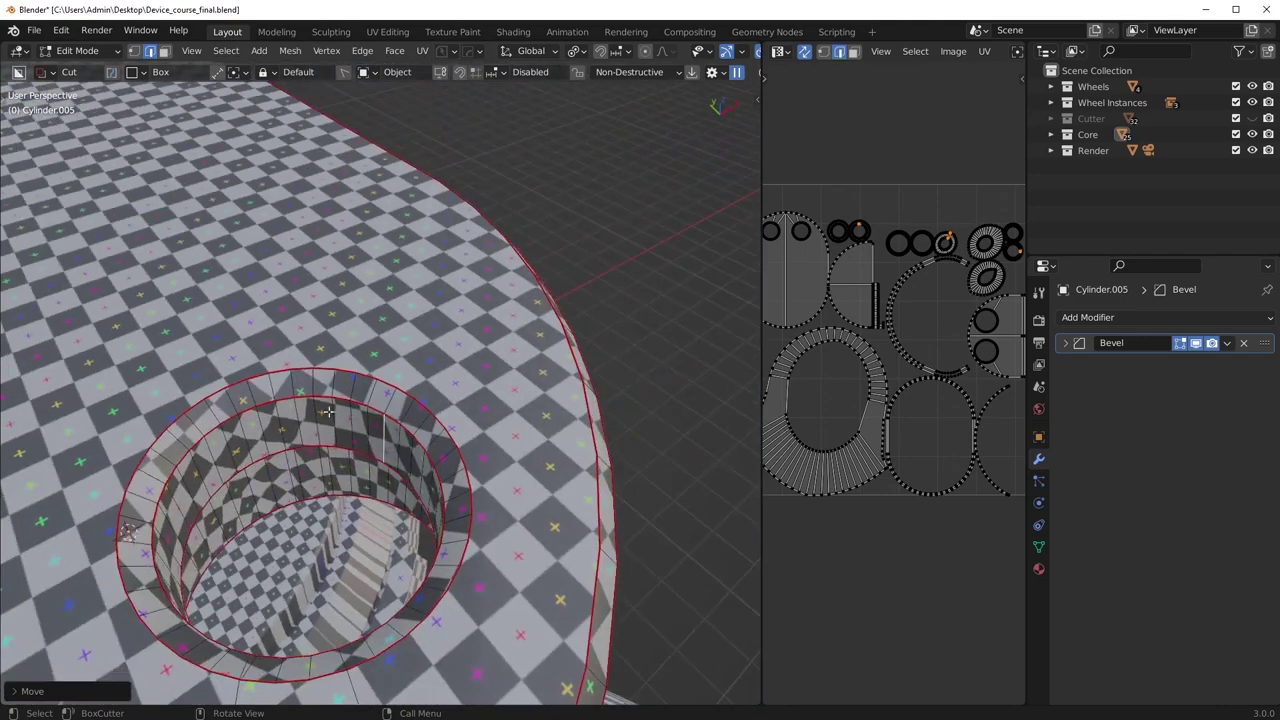
Clear the seams from the inner edge loops where the repaired hole's bevels meet its wall.
middle_click_drag(370, 498, 257, 430)
left_click(259, 391, "alt")
scroll(265, 400, "down", 2)
middle_click_drag(300, 490, 380, 380)
middle_click_drag(440, 620, 480, 533)
right_click(460, 512)
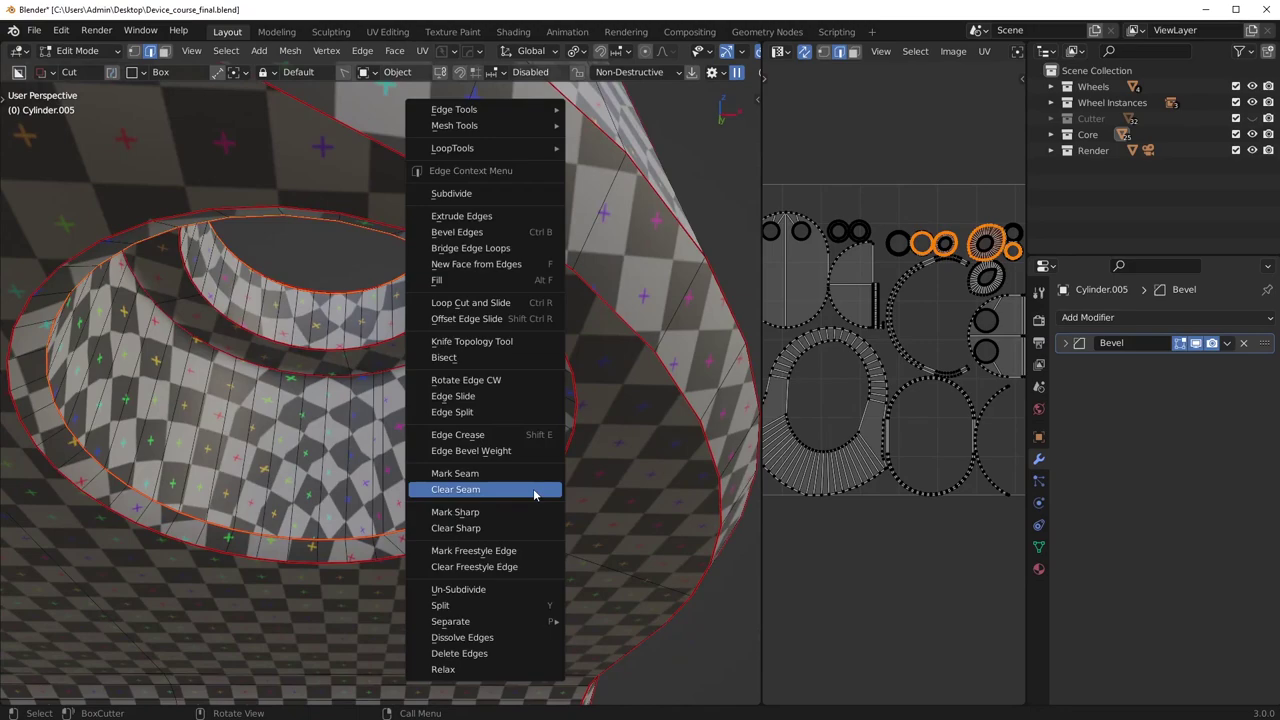
left_click(465, 492)
Mark a vertical edge line running through the repaired hole's wall as a seam.
right_click(353, 393)
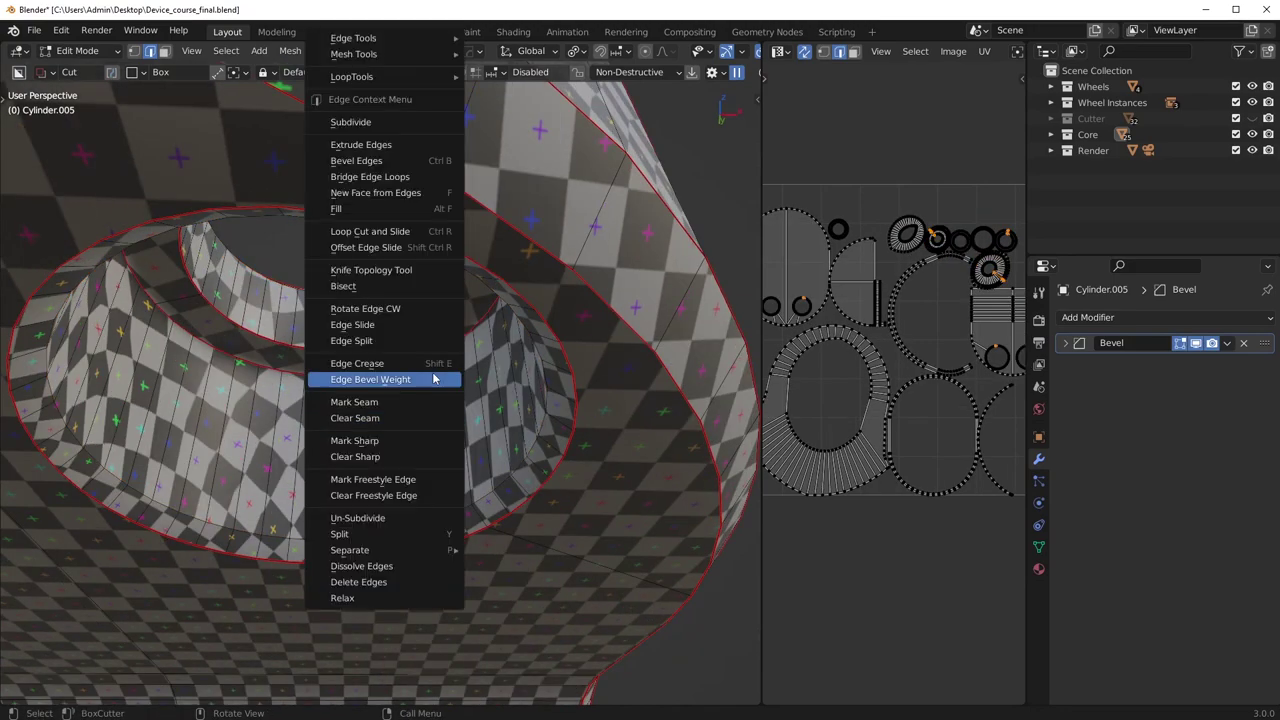
left_click(398, 408)
scroll(395, 400, "down", 4)
middle_click_drag(390, 360, 396, 482)
scroll(368, 432, "down", 4)
Symmetrize the oval body across its middle to mirror the repaired hole onto the other half.
key("alt+x")
middle_click_drag(396, 482, 483, 424)
key("ctrl+x")
scroll(380, 408, "up", 3)
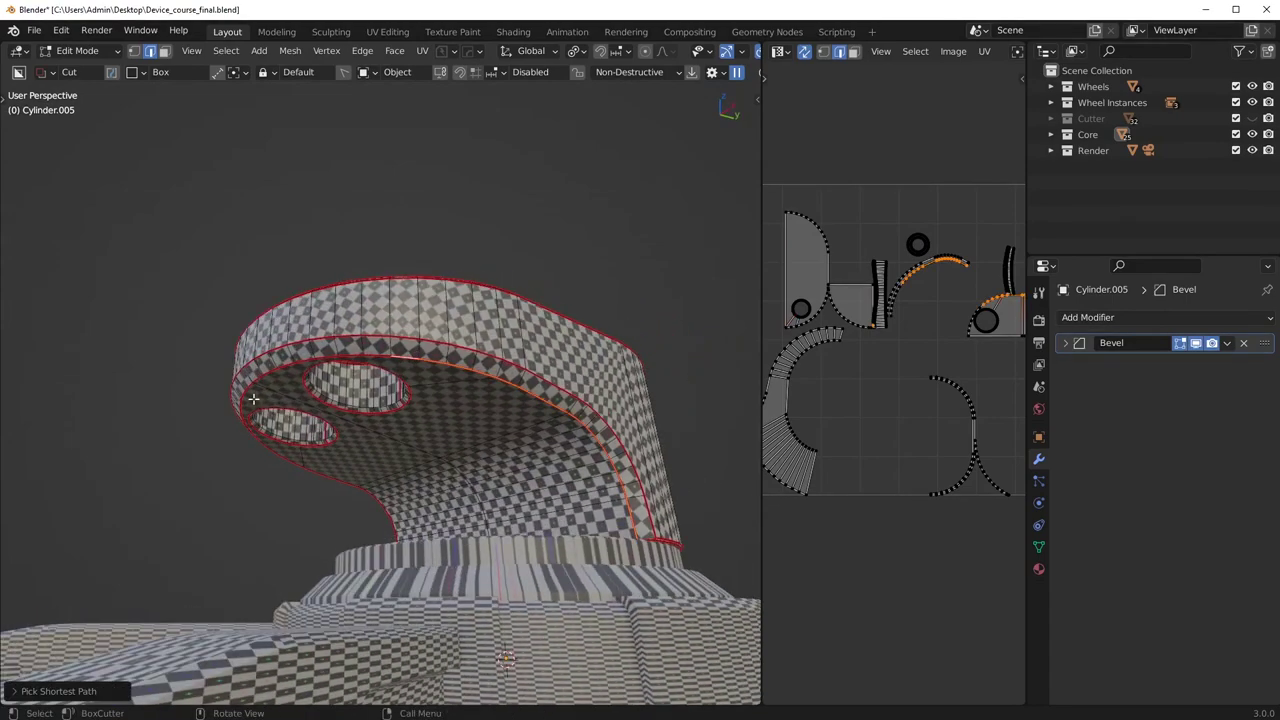
Select the inner edge path around the body's underside rim and clear its seam.
middle_click_drag(253, 399, 302, 515)
left_click(246, 523, "ctrl")
right_click(419, 499)
left_click(399, 508)
Clear the seam from the edge path along the bottom of the body's back wall, from corner to corner.
middle_click_drag(399, 508, 332, 528)
middle_click_drag(386, 570, 398, 528)
scroll(401, 528, "up", 3)
left_click(427, 599)
scroll(427, 601, "down", 3)
middle_click_drag(326, 594, 384, 498)
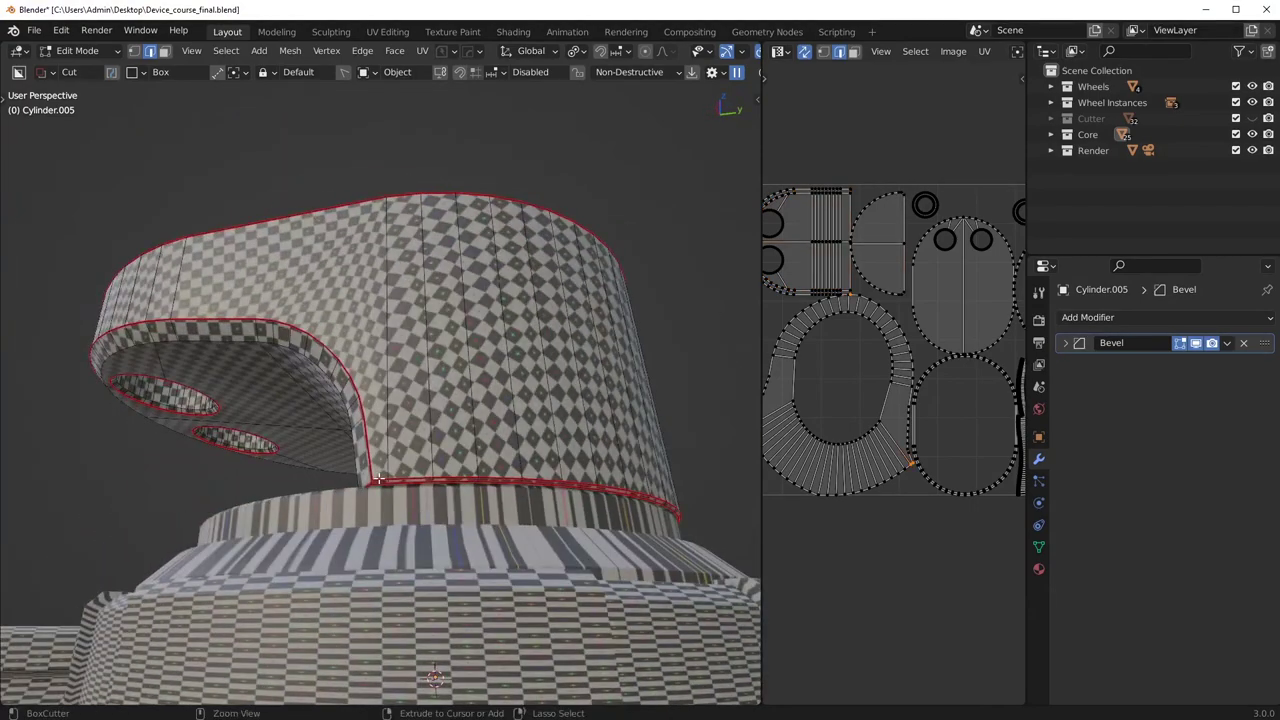
scroll(468, 507, "up", 2)
scroll(615, 523, "down", 4)
middle_click_drag(615, 523, 510, 508)
scroll(344, 510, "up", 5)
middle_click_drag(365, 574, 390, 495, "shift")
left_click(373, 535, "ctrl")
right_click(541, 500)
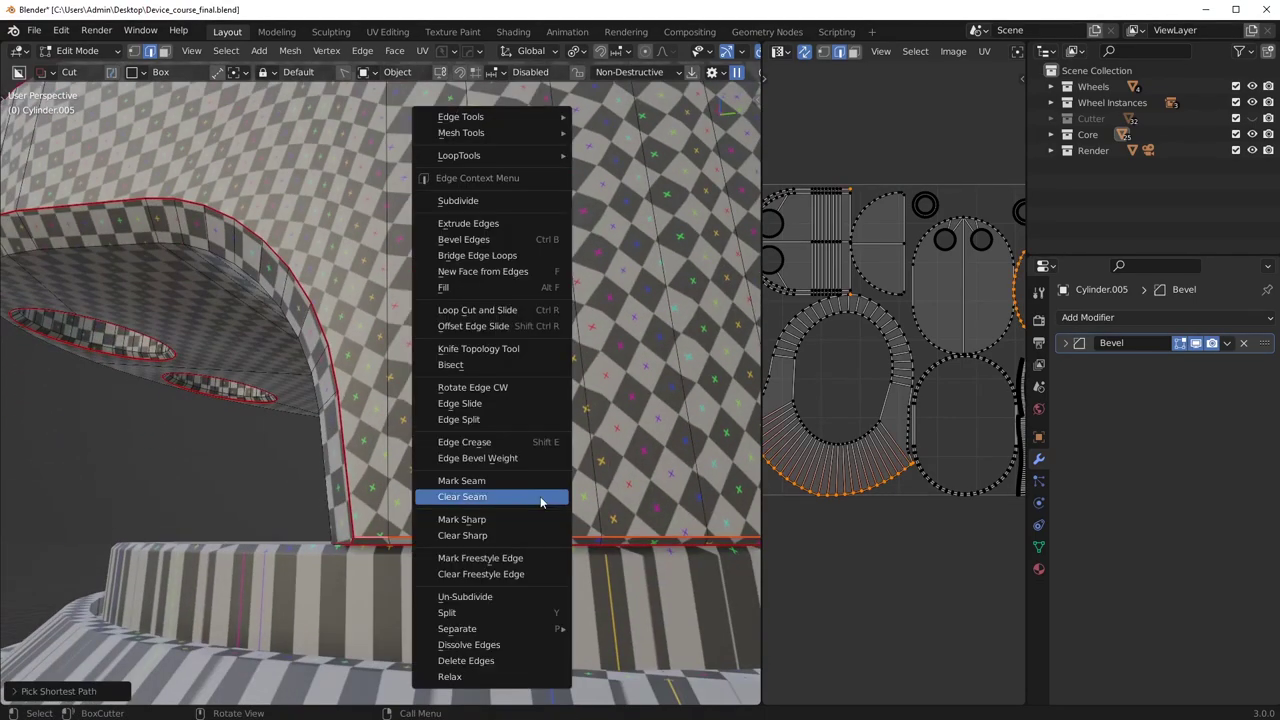
left_click(541, 500)
Check the side wall's linked island and mark the centre vertical edge on the body's front as a seam.
middle_click_drag(516, 500, 446, 402)
scroll(511, 499, "down", 6)
key("l")
key("2")
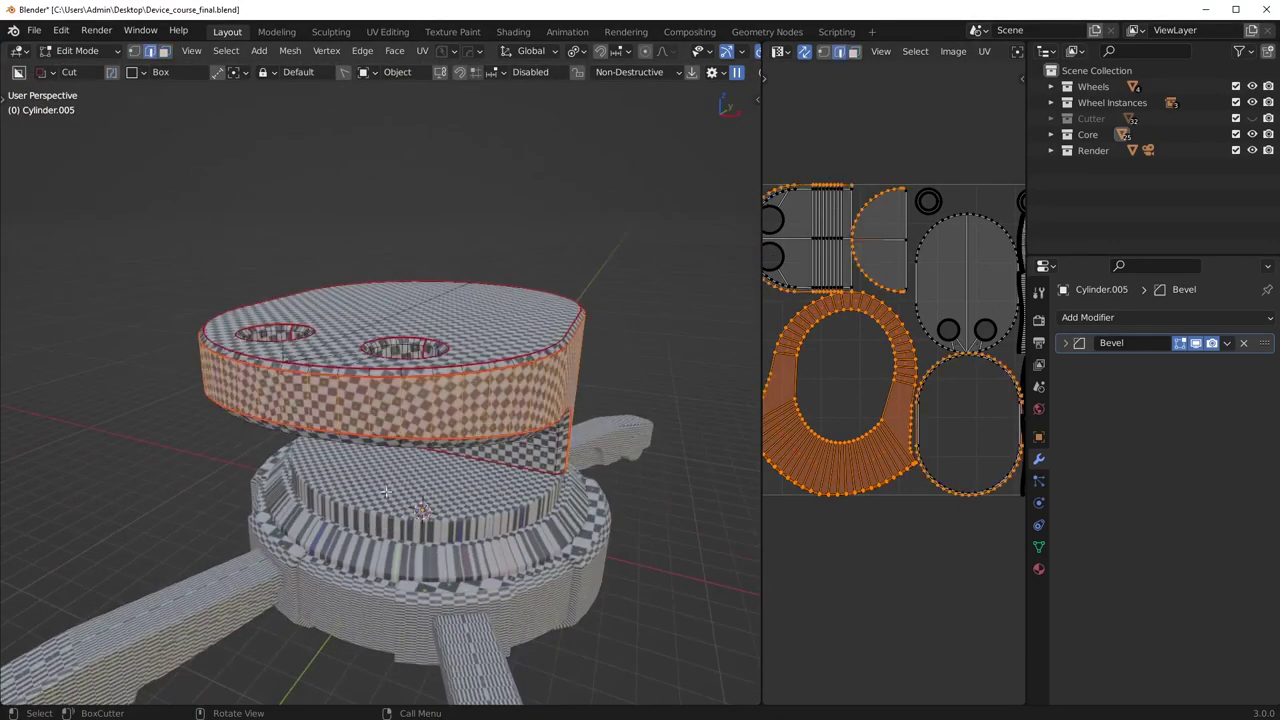
middle_click_drag(371, 488, 370, 452)
scroll(370, 452, "up", 3)
left_click(354, 430)
key("ctrl+e")
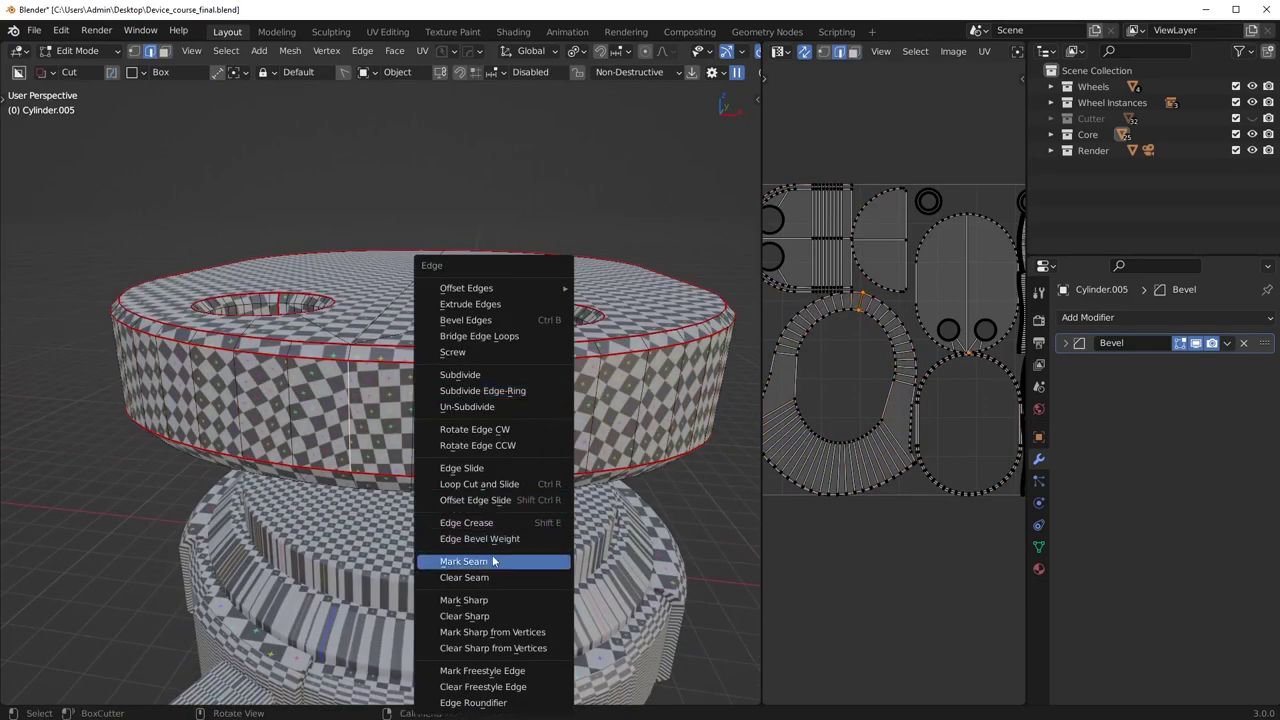
left_click(493, 562)
Clear the seam from the edge loop where the upper rim's bevel meets the side wall.
middle_click_drag(968, 371, 1010, 373)
middle_click_drag(590, 420, 338, 425)
key("Tab")
key("Tab")
left_click(356, 368, "alt")
middle_click_drag(356, 368, 404, 408)
key("alt+a")
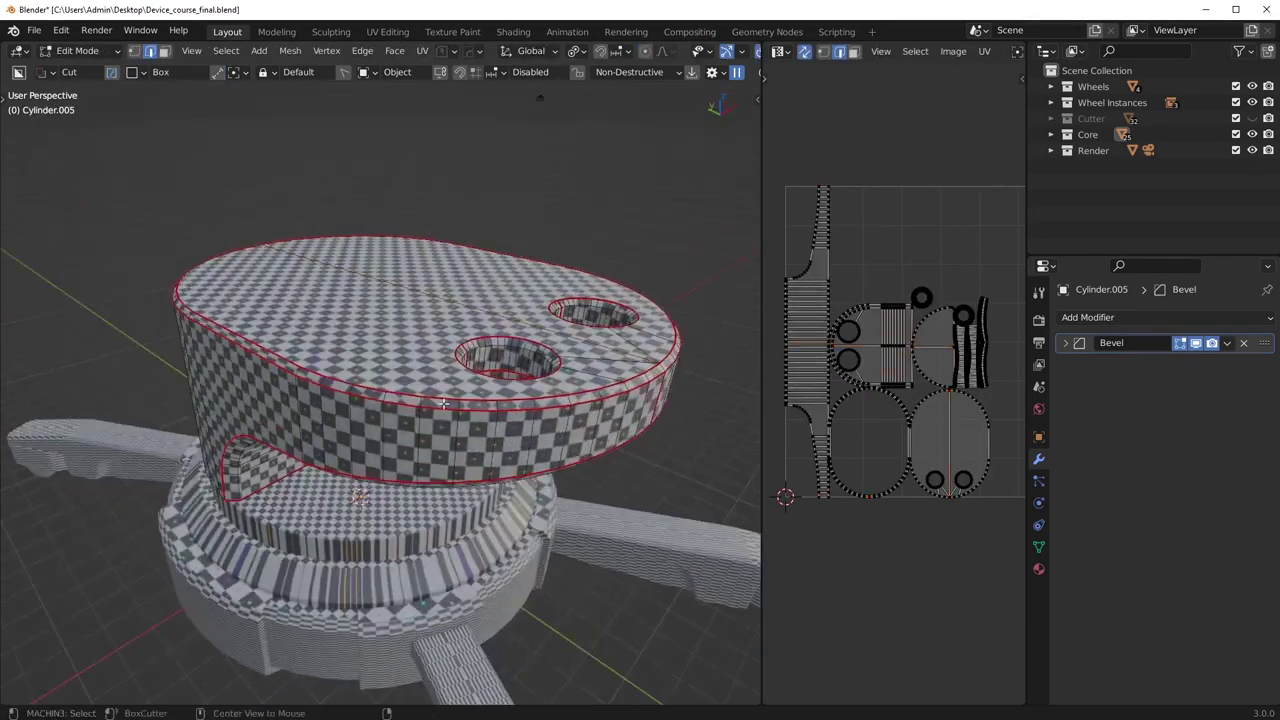
left_click(404, 408, "alt")
right_click(600, 404)
left_click(578, 417)
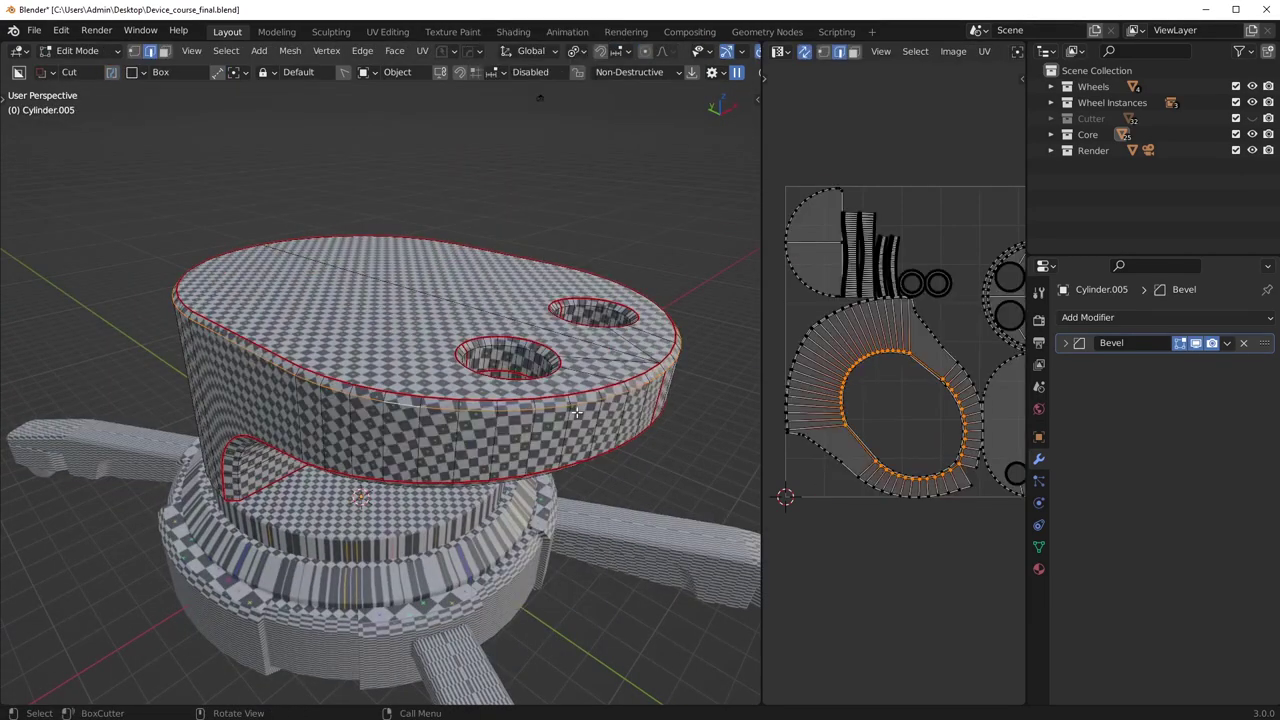
middle_click_drag(442, 426, 332, 413)
scroll(496, 416, "up", 2)
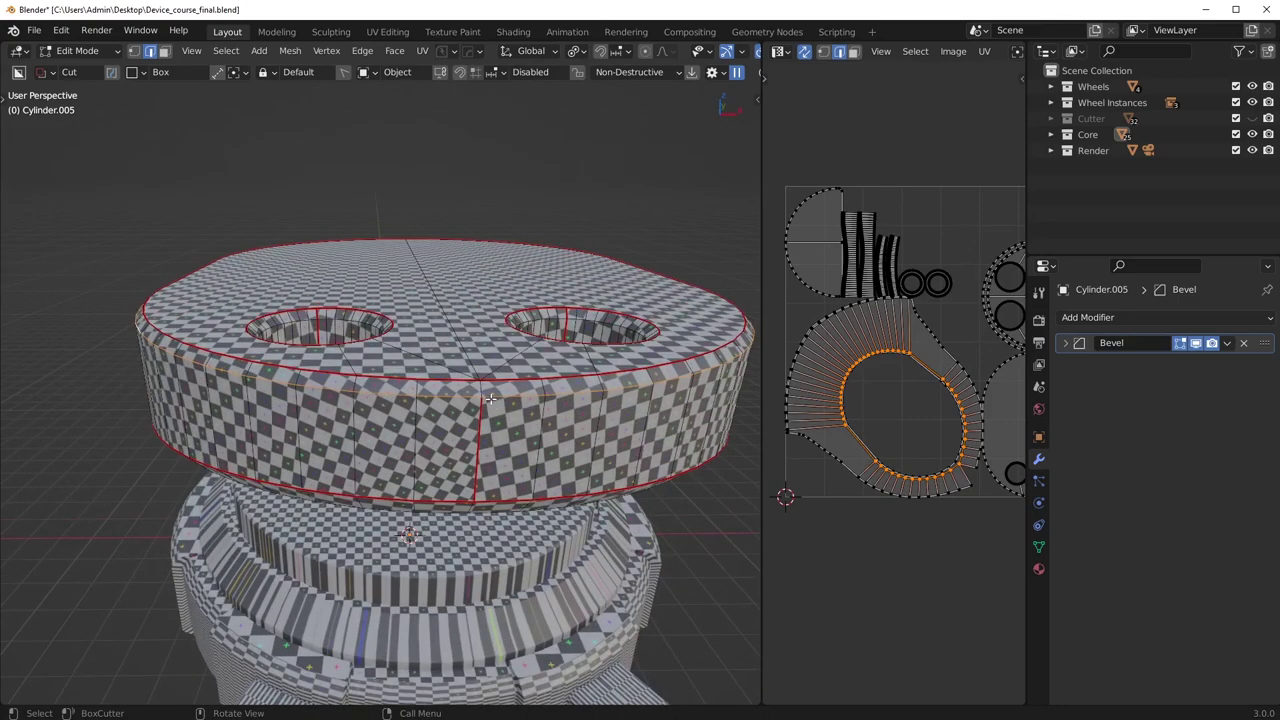
Undo the last seam clearing around the body's upper rim bevel to compare the two unwraps.
scroll(541, 398, "up", 3)
middle_click_drag(530, 430, 486, 386)
key("ctrl+z")
key("ctrl+z")
middle_click_drag(406, 377, 399, 358)
key("ctrl+z")
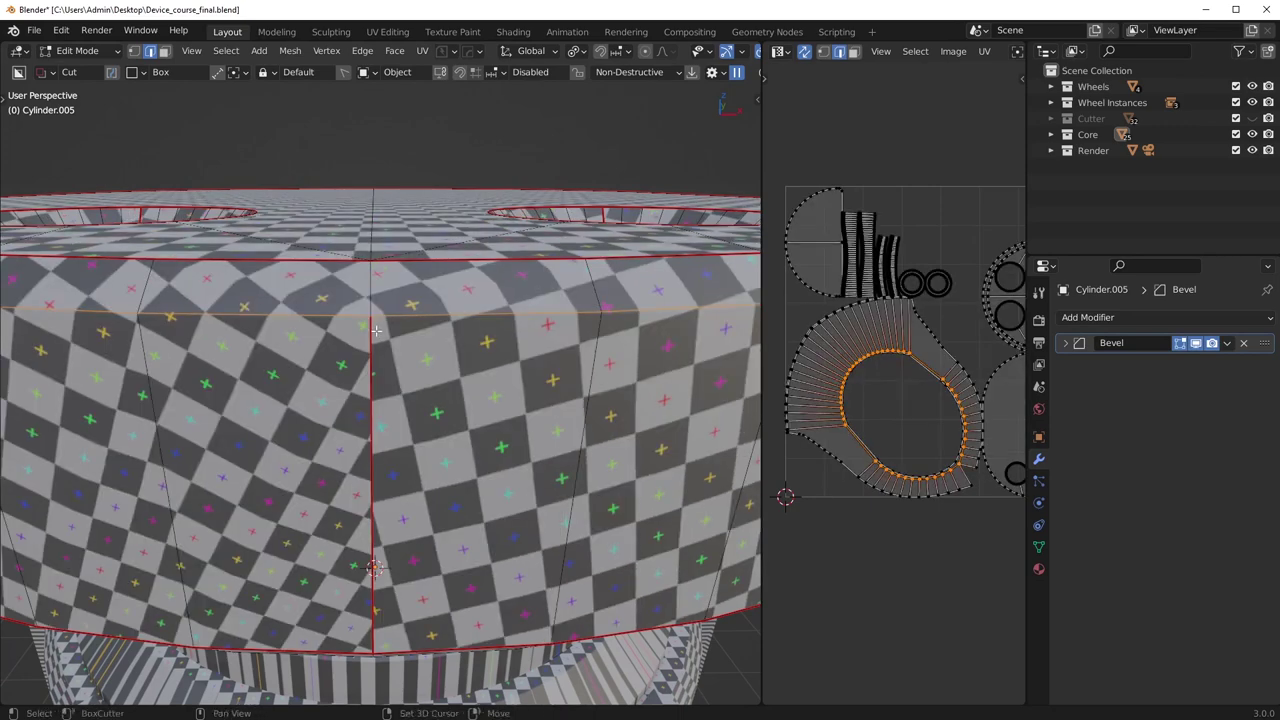
left_click(367, 298)
middle_click_drag(367, 298, 405, 322)
key("ctrl+z")
key("ctrl+z")
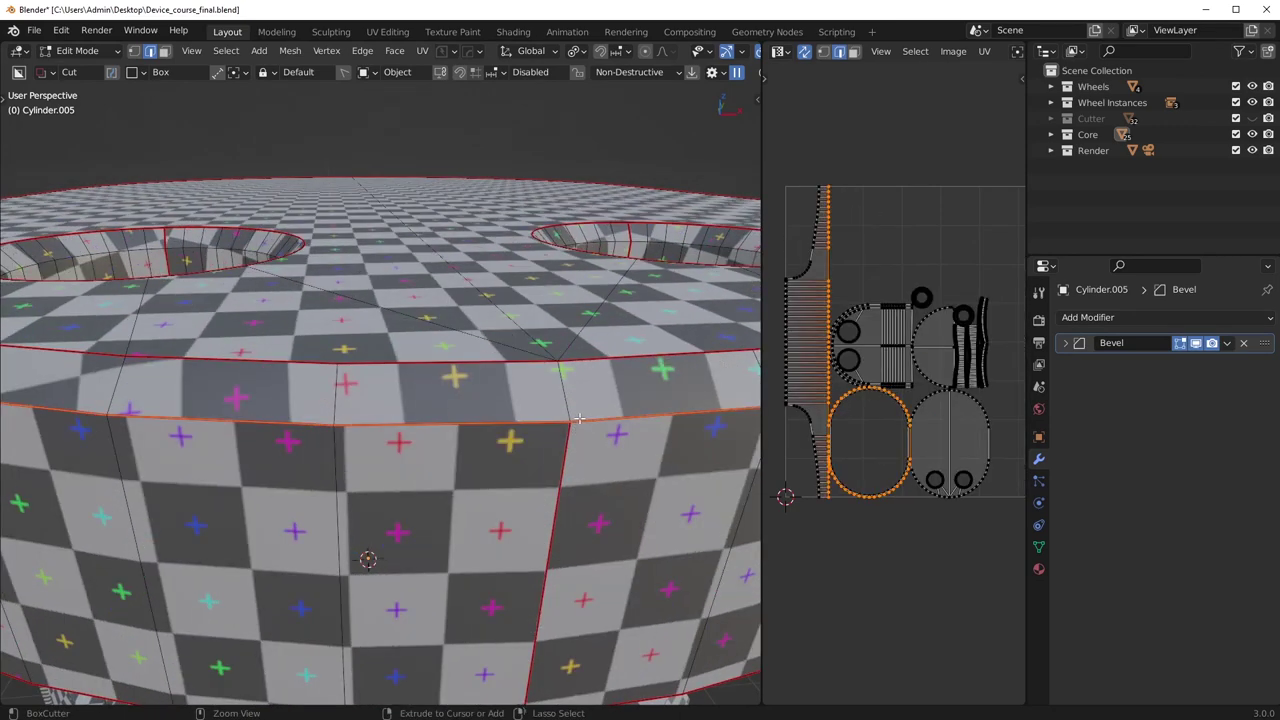
key("ctrl+z")
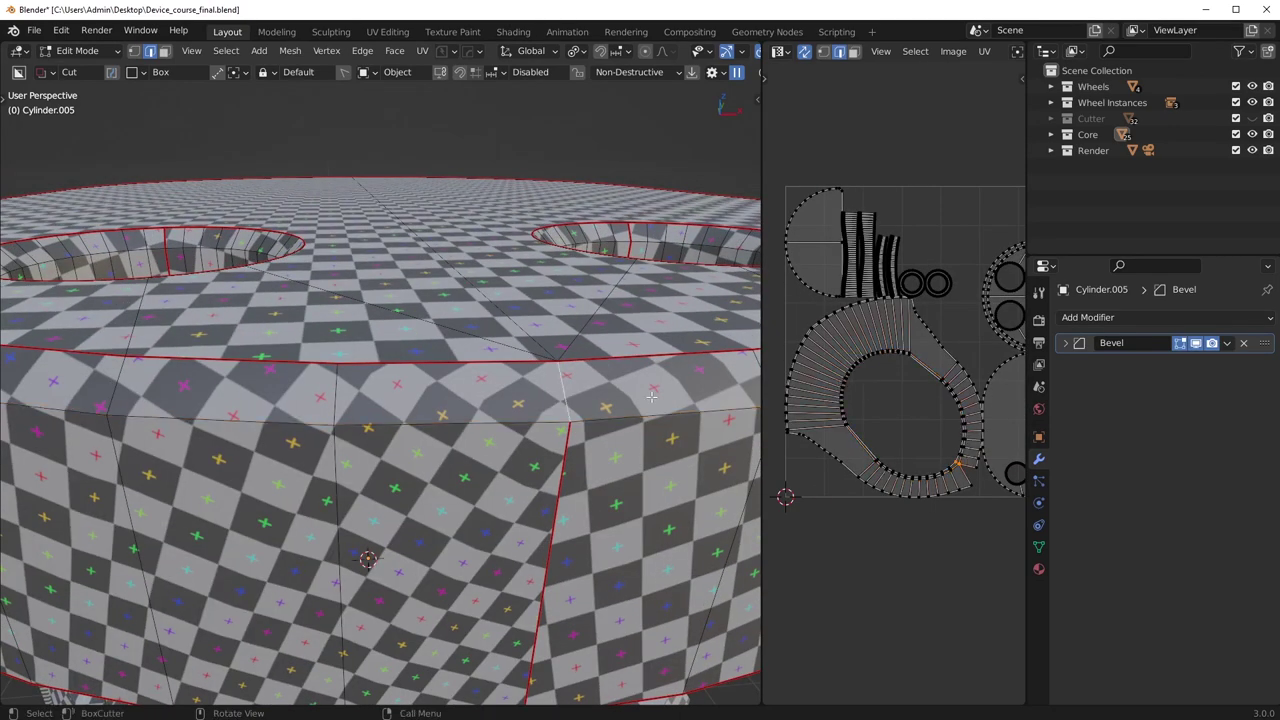
Mark the short bevel edge above the body's front vertical seam as a seam.
right_click(607, 405)
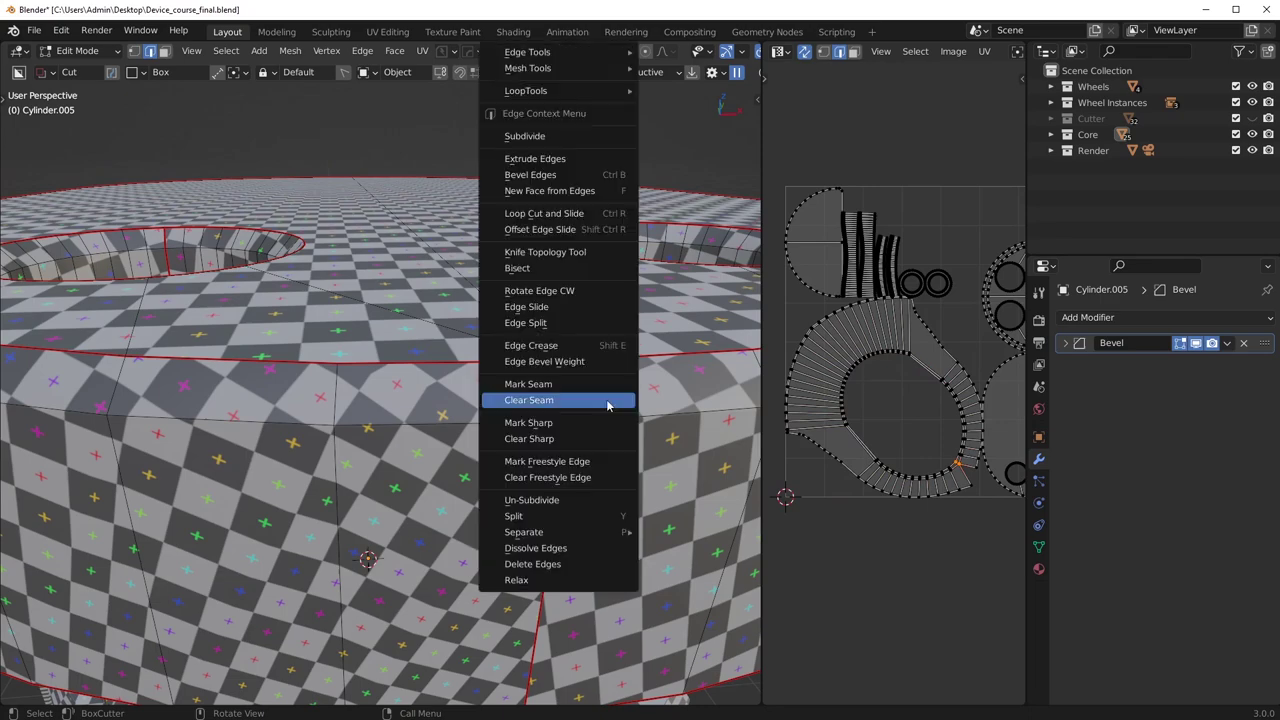
left_click(598, 382)
mouse_move(587, 423)
middle_mouse_down()
mouse_move(598, 432)
mouse_move(590, 480)
mouse_move(427, 461)
mouse_move(434, 406)
mouse_move(545, 345)
mouse_move(583, 399)
middle_mouse_up()
scroll(560, 477, "down", 11)
Check the body's checker texture outside mesh editing and hide the finished body.
key("Tab")
scroll(434, 406, "up", 3)
key("Tab")
key("Tab")
middle_click_drag(586, 315, 491, 486)
key("h")
Isolate the round stepped base in local view and apply the HOps Sharpen operation to it.
left_click(491, 488)
key("Tab")
middle_click_drag(501, 562, 530, 587)
key("slash")
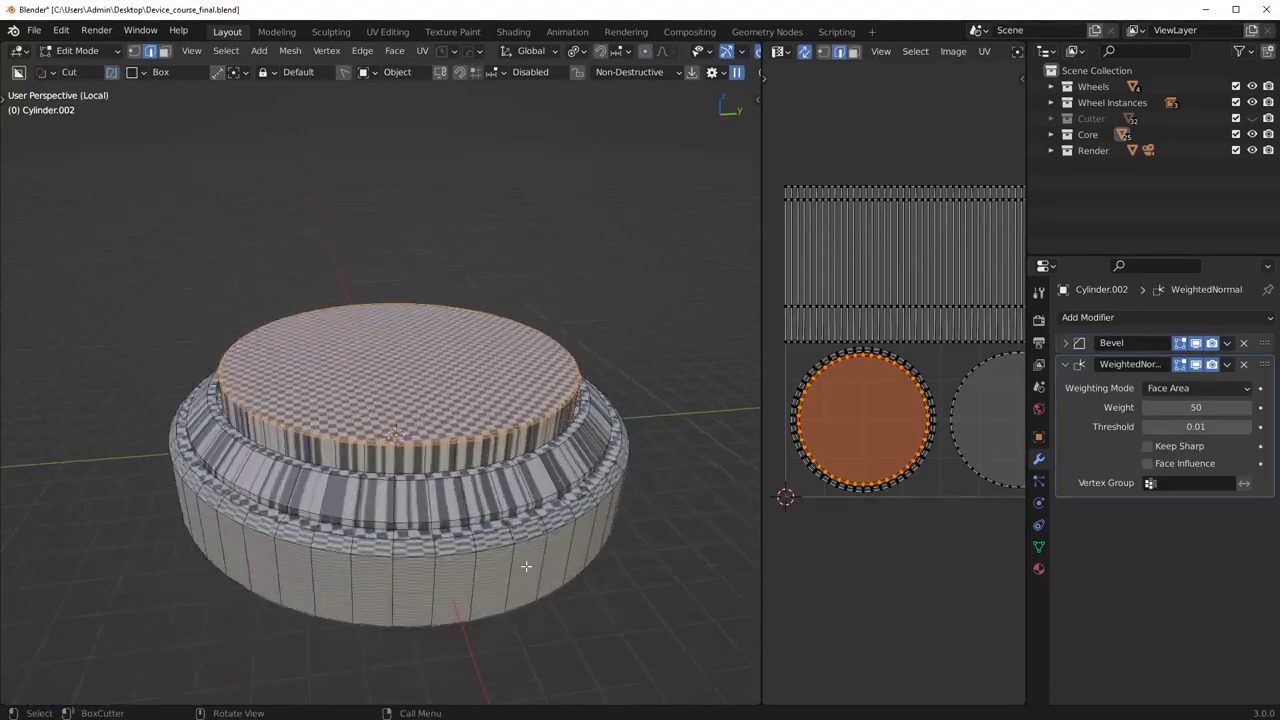
left_click(274, 152)
key("Tab")
key("q")
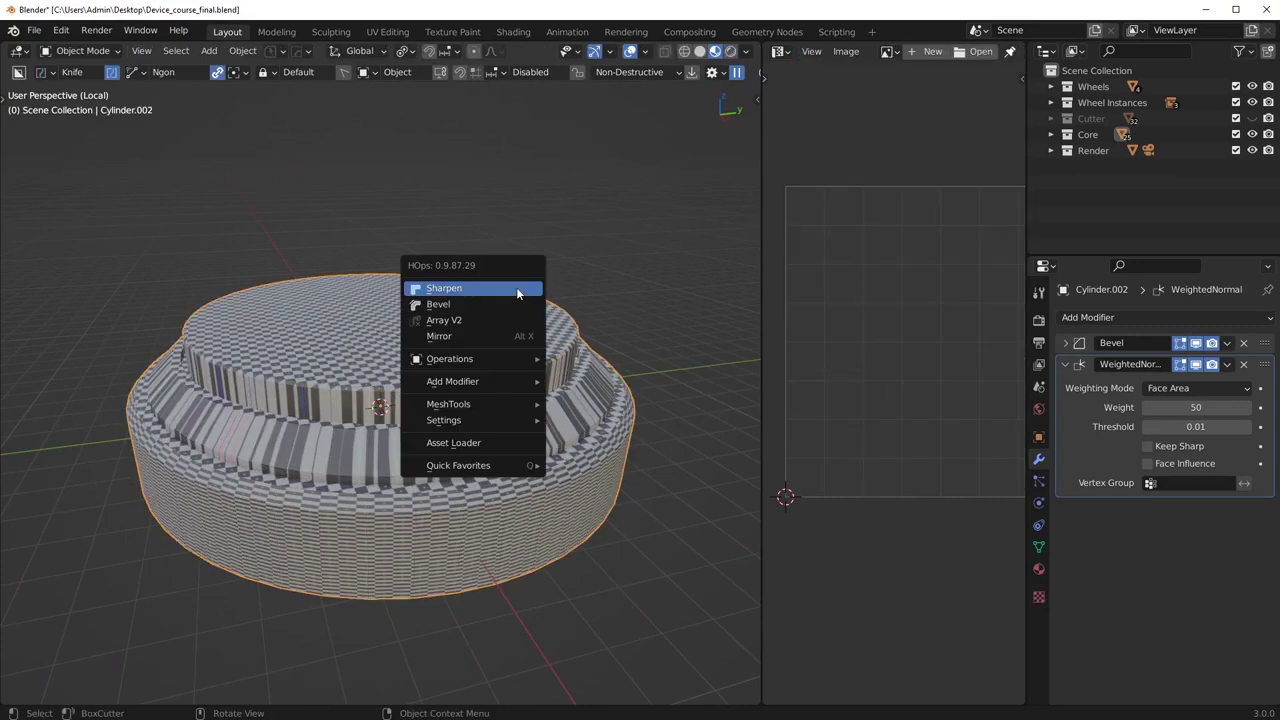
left_click(516, 287)
key("Tab")
key("Tab")
Set the HOps sharpen marking defaults to Seam only, without Crease, Bweight or Sharp, and sharpen the base again.
key("ctrl+grave")
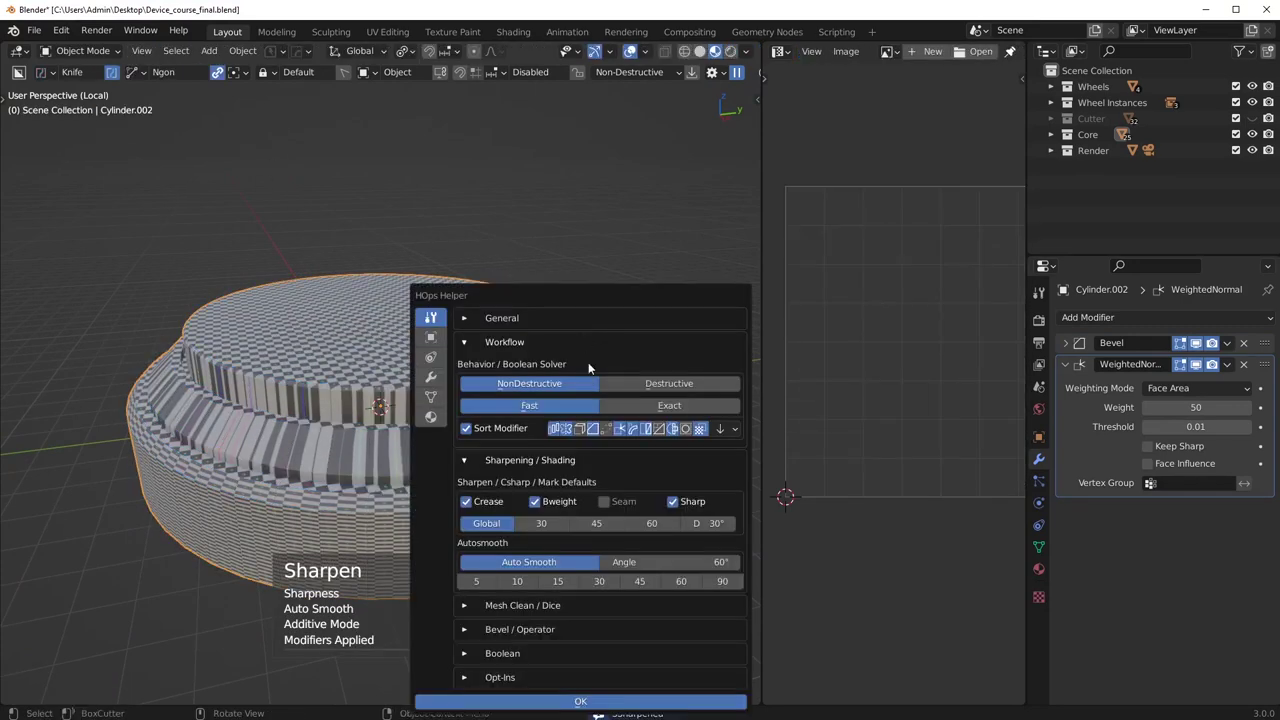
left_click(605, 504)
left_click(674, 508)
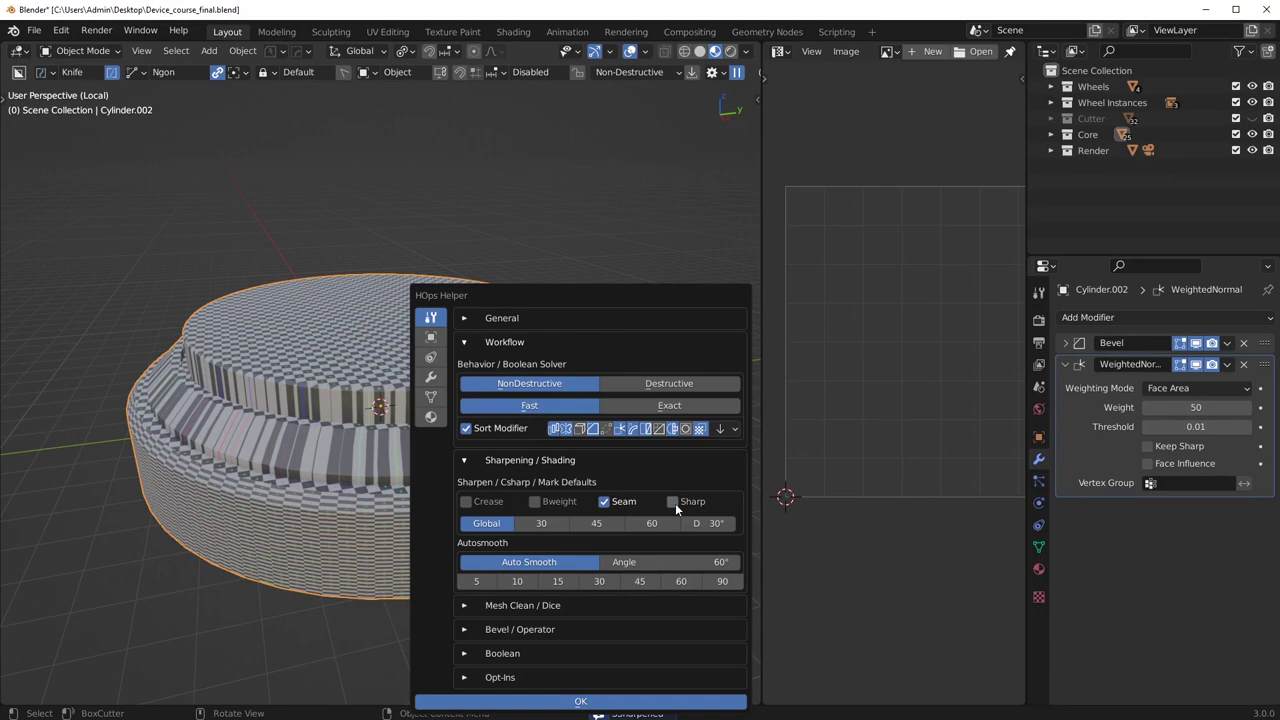
key("Escape")
key("q")
left_click(604, 350)
key("Tab")
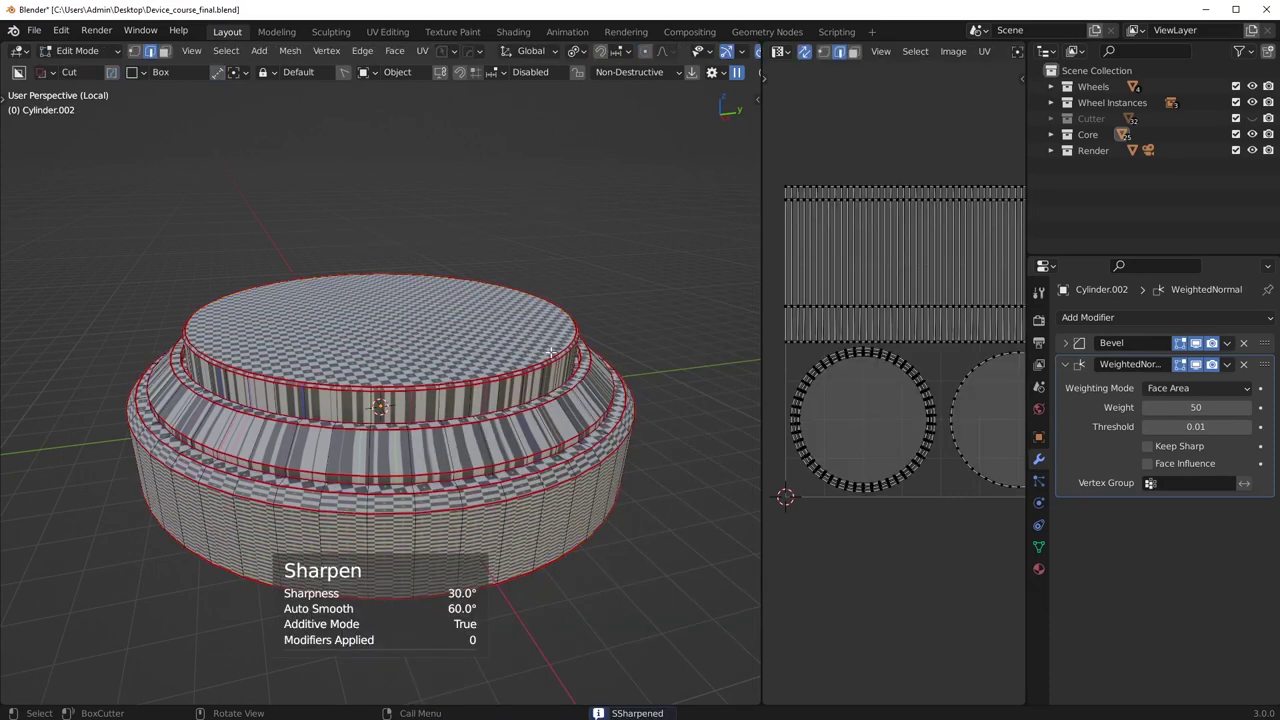
Unwrap all faces of the stepped base along its marked seams.
key("a")
key("u")
left_click(550, 355)
middle_click_drag(545, 375, 541, 347)
scroll(541, 350, "up", 1)
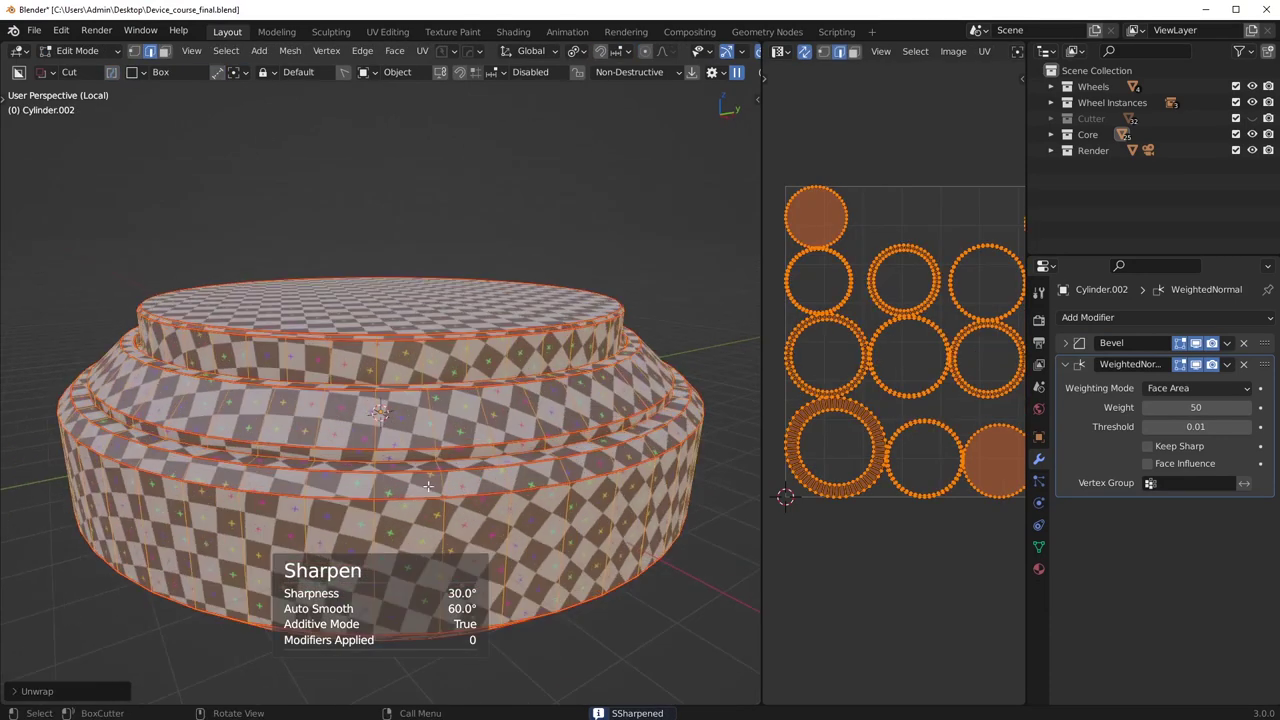
Select the bevel edge loops on the base's lower, middle and top tiers and clear their seams.
left_click(396, 504, "alt")
scroll(411, 438, "up", 3)
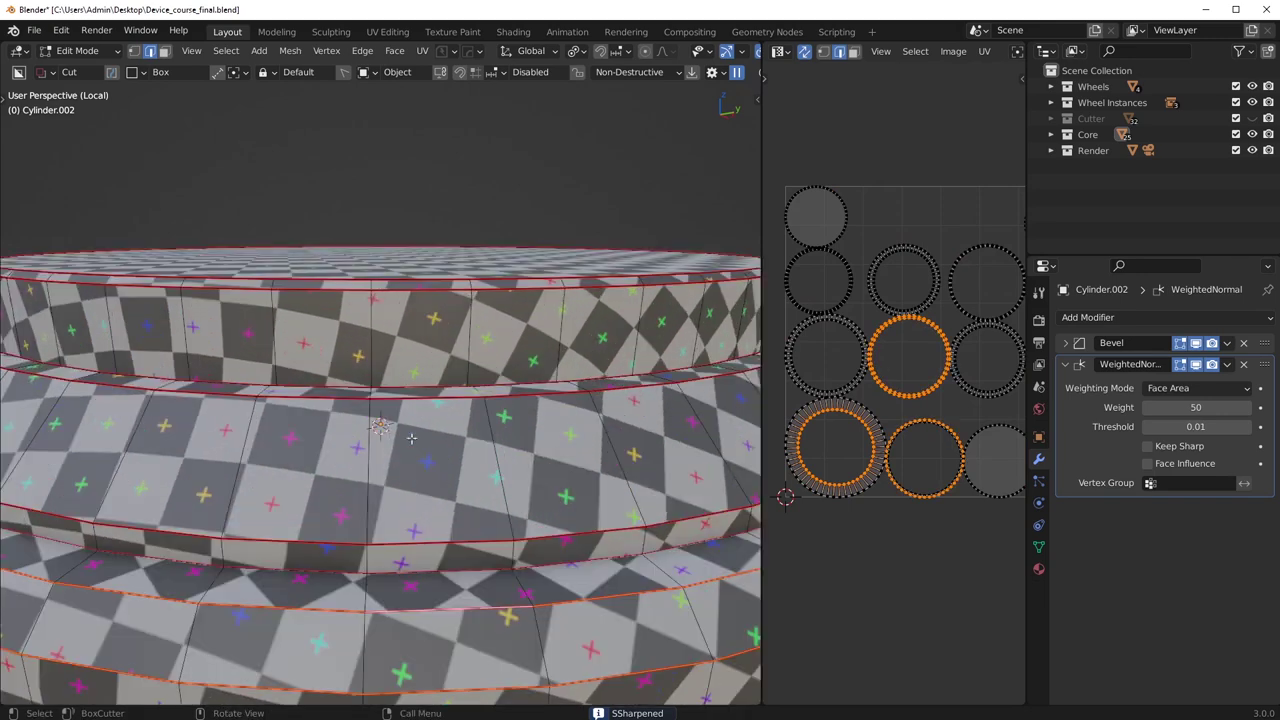
left_click(407, 540, "alt+shift")
middle_click_drag(430, 450, 438, 480)
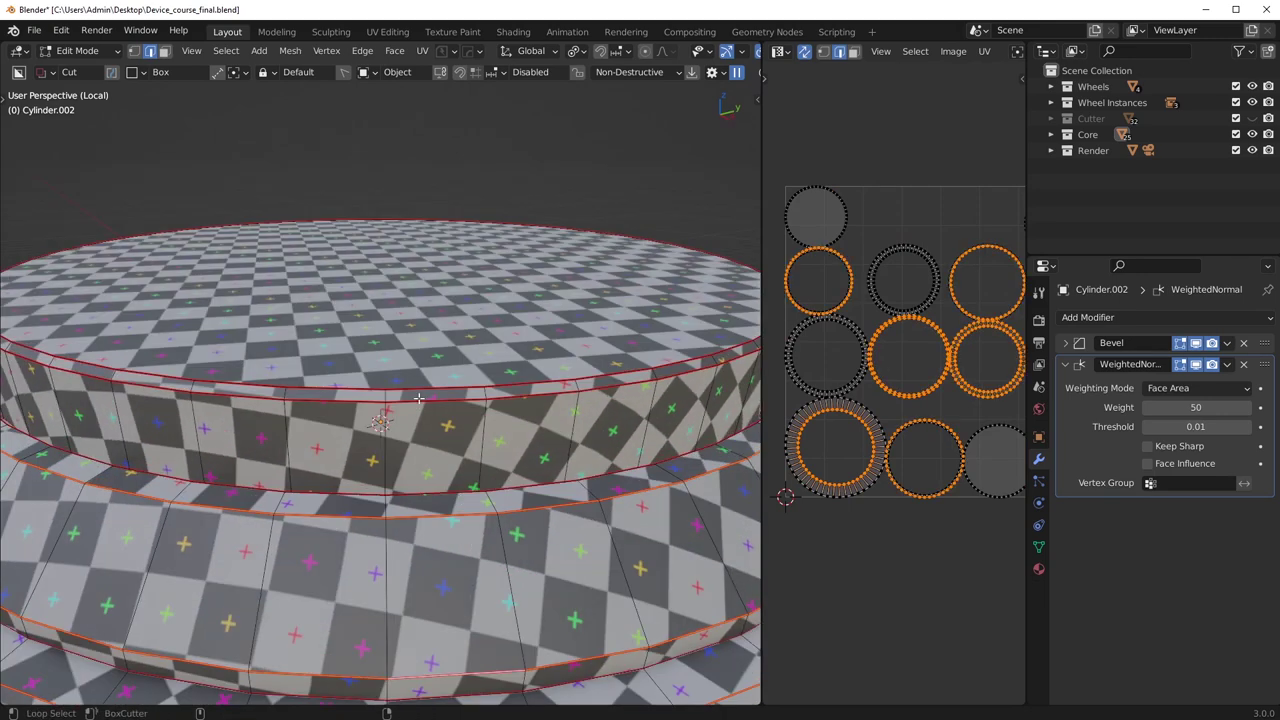
left_click(513, 380, "alt+shift")
right_click(521, 374)
key("Escape")
key("ctrl+z")
left_click(554, 395, "alt+shift")
right_click(554, 393)
left_click(538, 421)
Clear the seam from the edge loop where the base's outer wall meets its underside bevel.
scroll(518, 444, "down", 4)
middle_click_drag(518, 460, 561, 464)
middle_click_drag(388, 515, 381, 463)
left_click(381, 462, "alt")
right_click(499, 428)
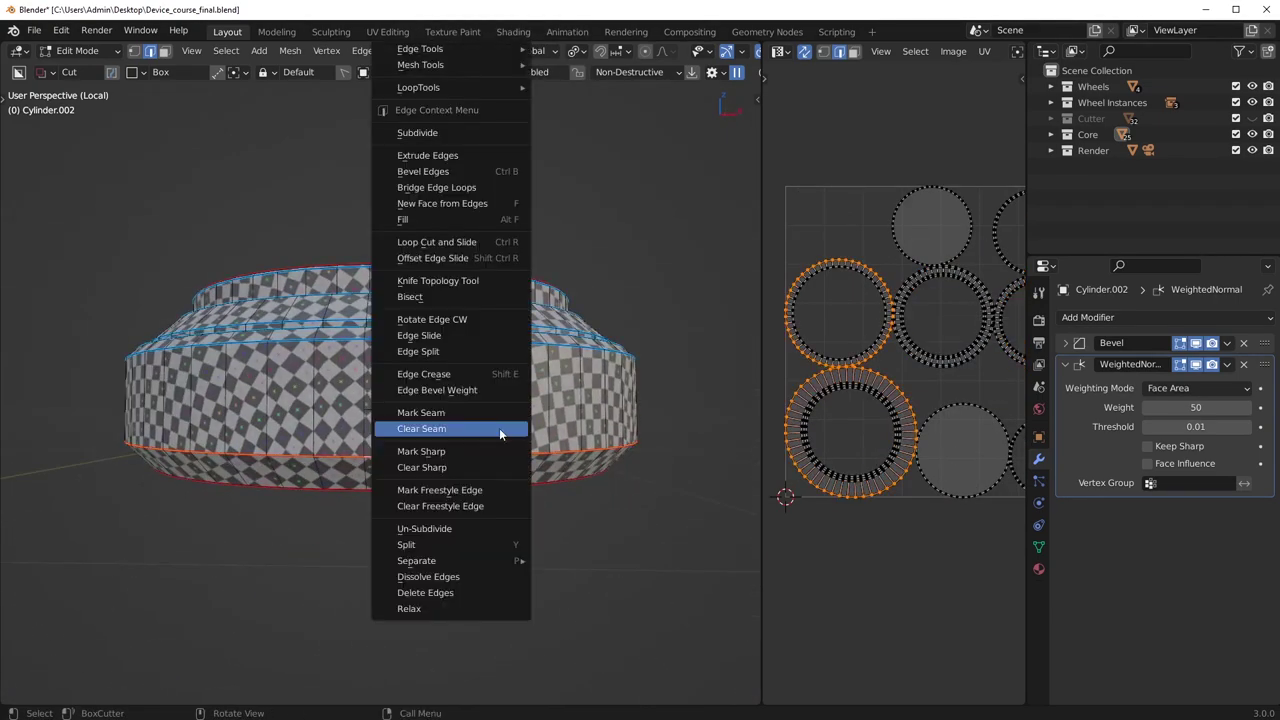
left_click(499, 428)
Leave local view and mark a line of vertical edges across the base's tiers as a seam.
key("slash")
scroll(456, 502, "down", 2)
middle_click_drag(394, 519, 476, 481)
scroll(462, 465, "up", 5)
middle_click_drag(515, 420, 508, 455)
right_click(519, 444)
key("Escape")
scroll(515, 440, "down", 8)
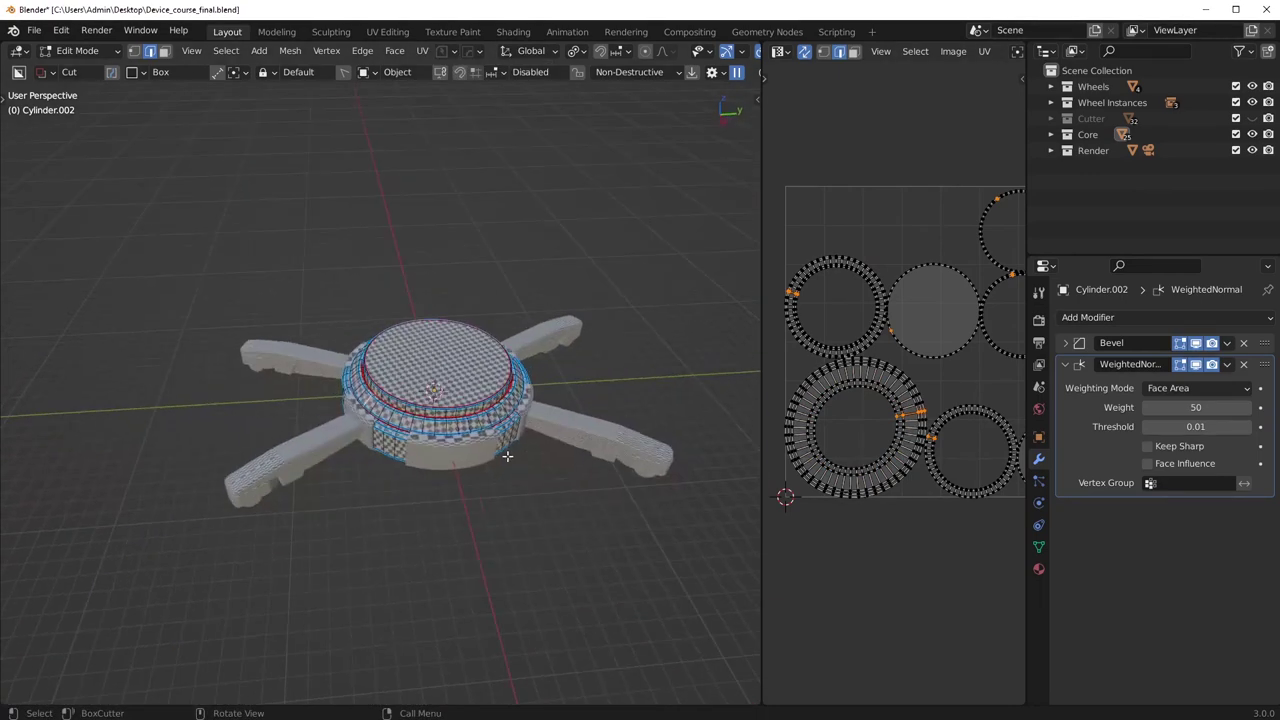
key("Tab")
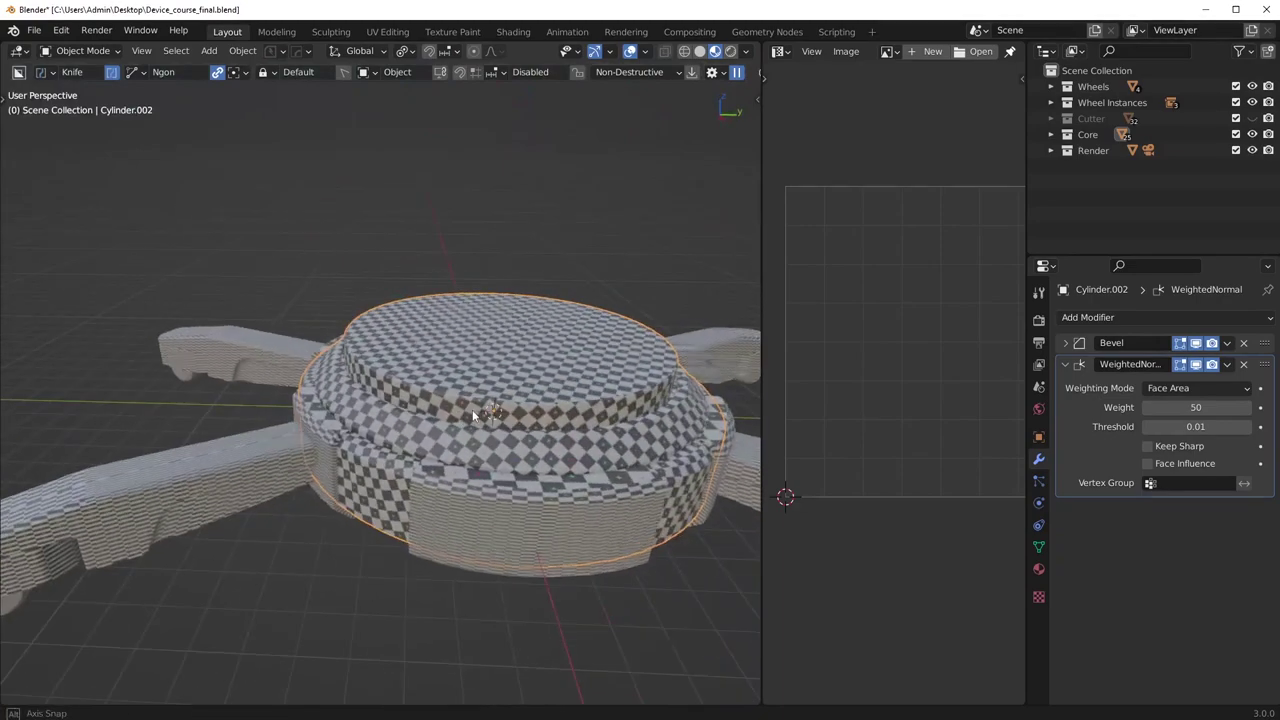
scroll(494, 408, "down", 4)
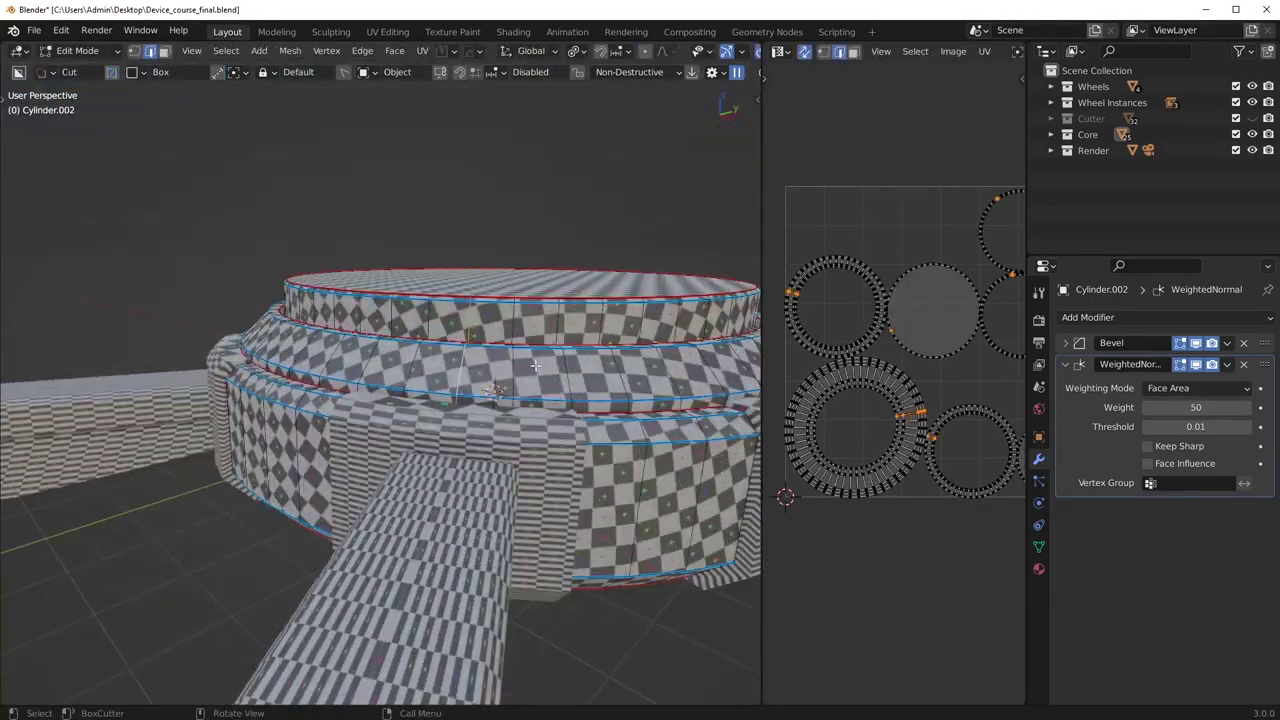
right_click(535, 365)
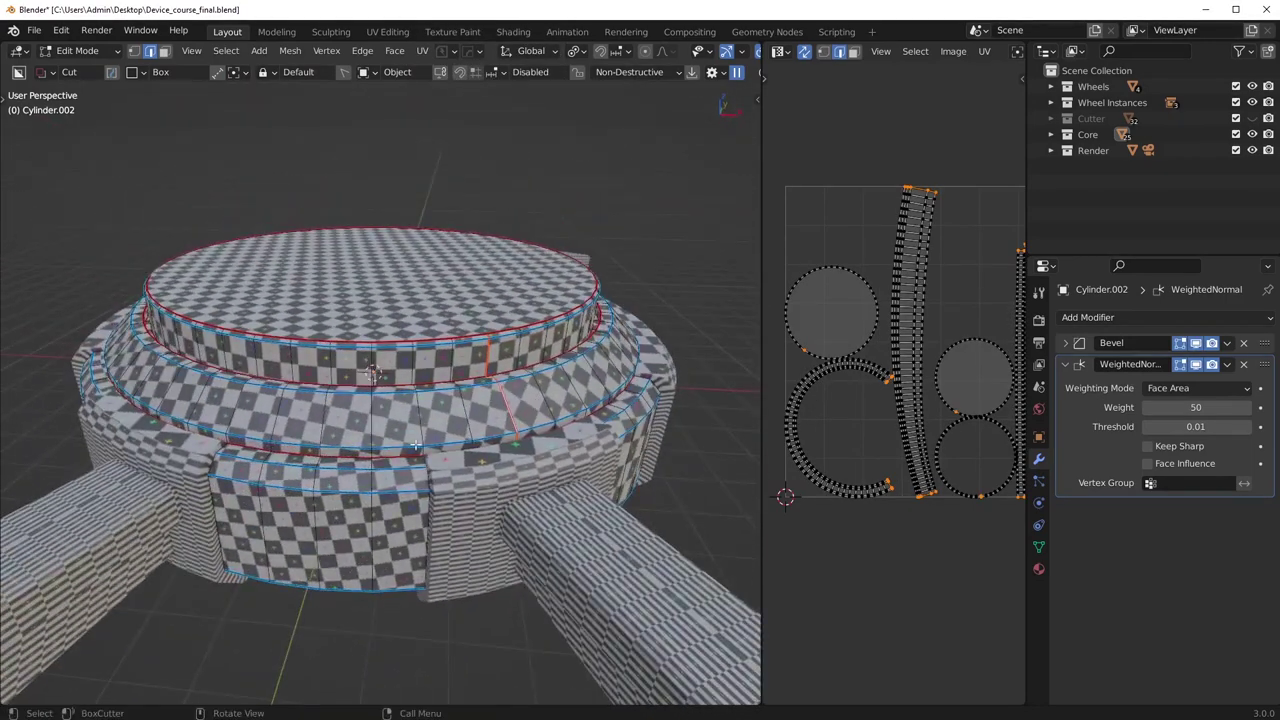
Isolate the base and unwrap all of its faces with the Angle Based method.
middle_click_drag(416, 445, 351, 430)
key("KP_Divide")
scroll(512, 516, "up", 5)
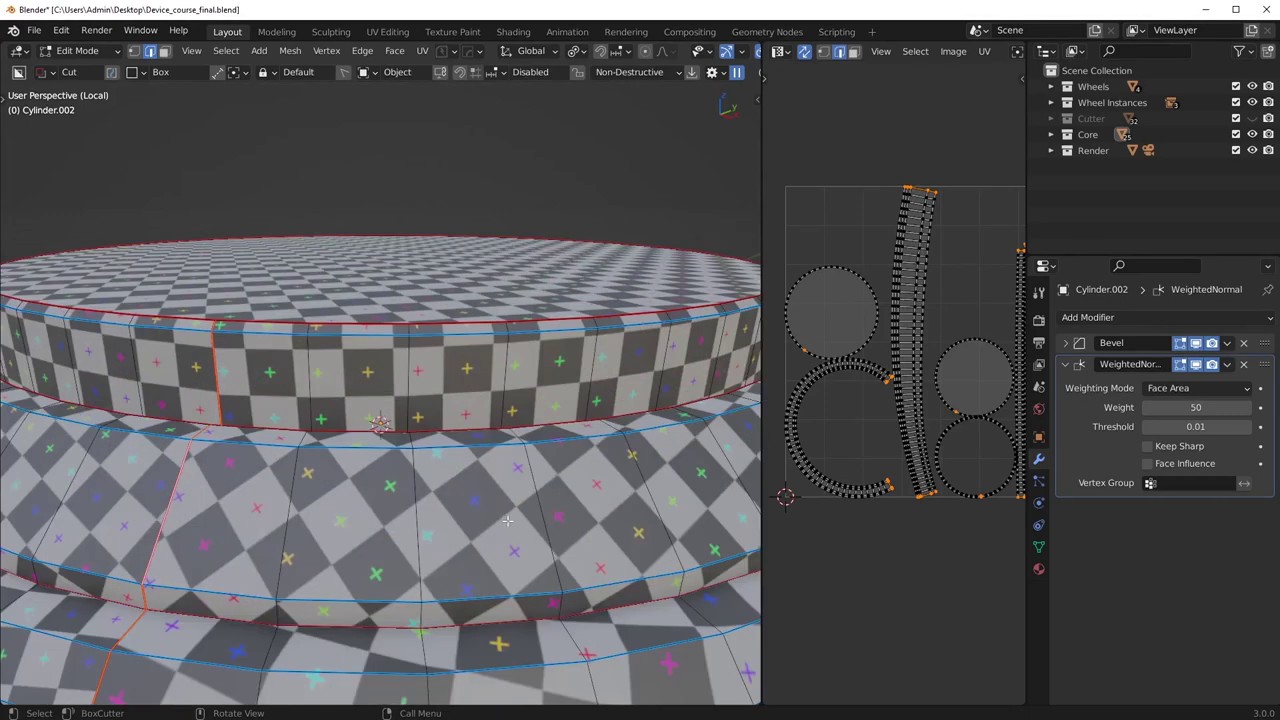
key("a")
scroll(531, 480, "down", 7)
key("u")
left_click(531, 480)
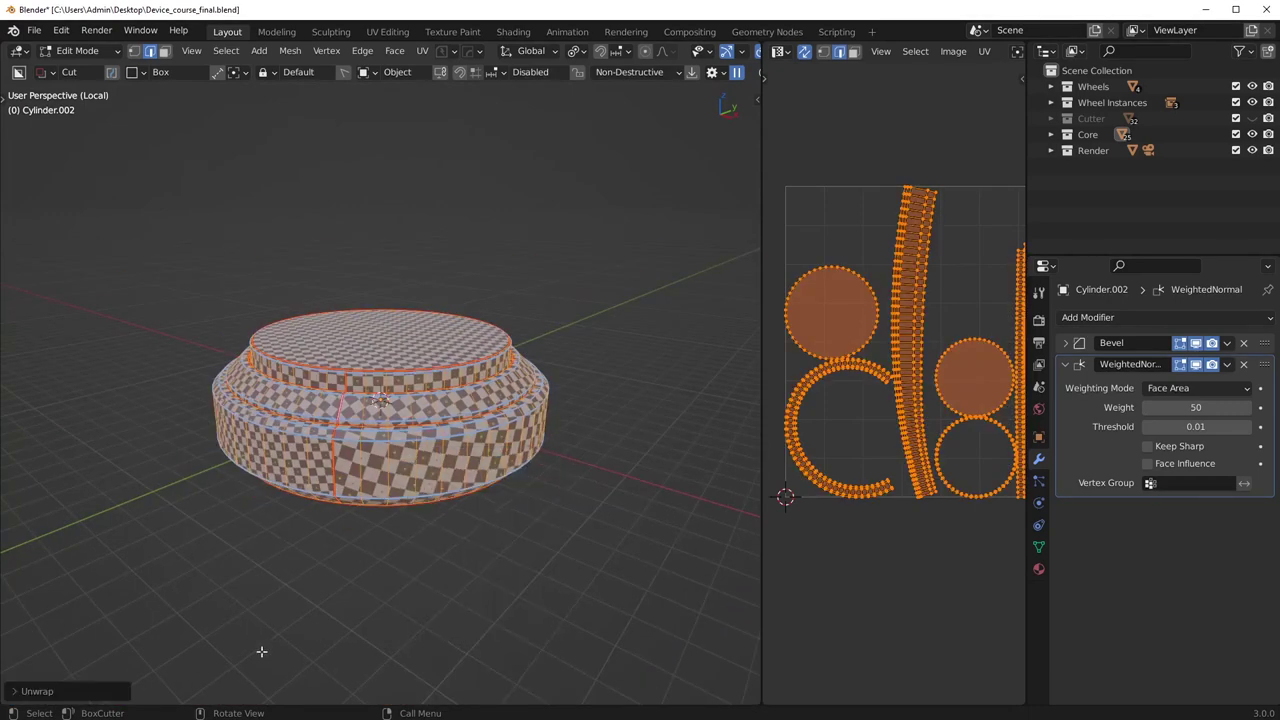
left_click(90, 692)
left_click(135, 618)
left_click(138, 638)
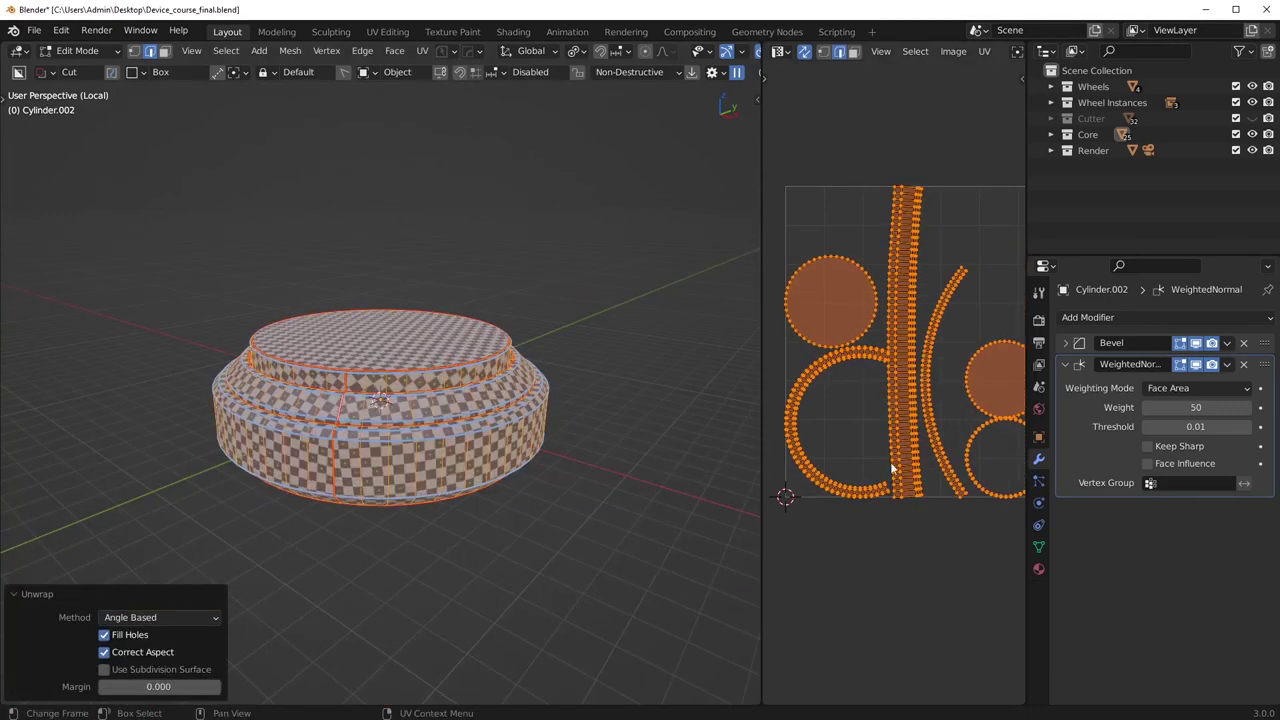
scroll(472, 525, "up", 3)
Leave mesh editing and local view, and hide the finished base.
key("Tab")
scroll(490, 450, "down", 3)
middle_click_drag(500, 374, 430, 412)
key("KP_Divide")
key("h")
Select the free-standing curved wall panel and mark its sharp edges as seams with HOps Sharpen.
middle_click_drag(516, 404, 475, 439)
left_click(443, 484)
scroll(475, 439, "up", 4)
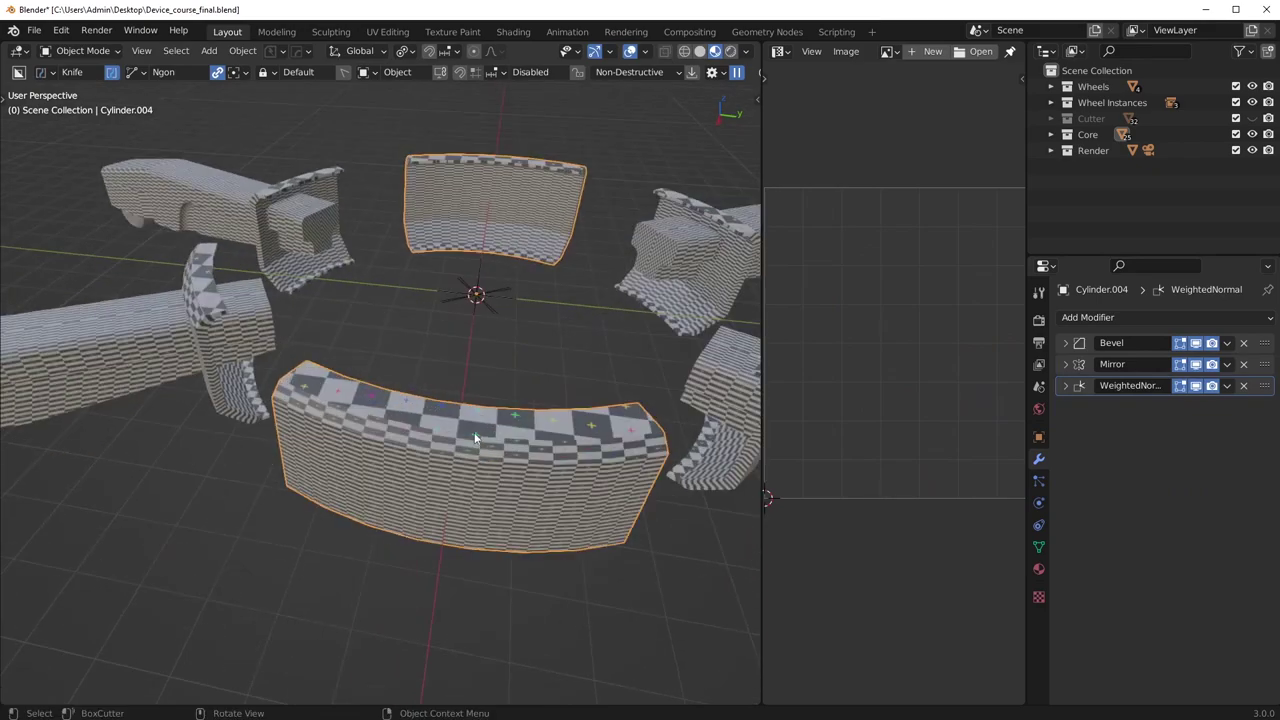
key("Tab")
middle_click_drag(489, 512, 530, 468)
key("q")
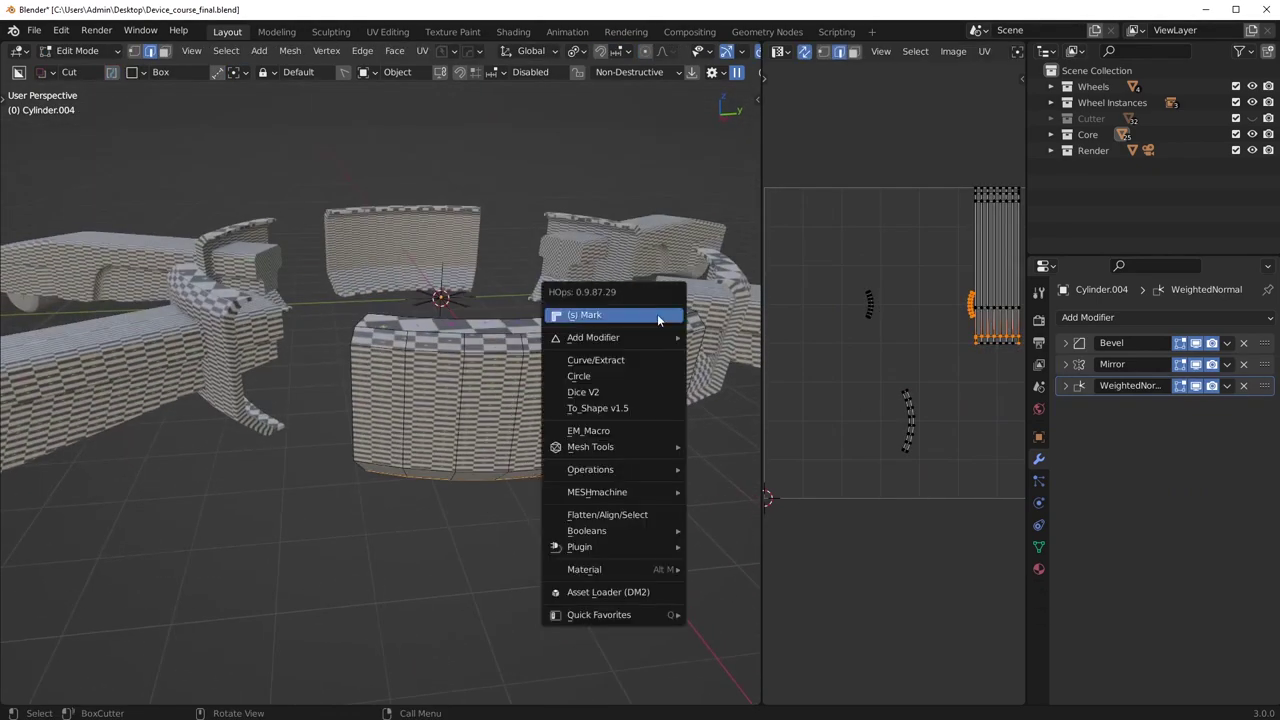
key("Tab")
key("q")
left_click(617, 241)
key("Tab")
middle_click_drag(552, 378, 501, 418)
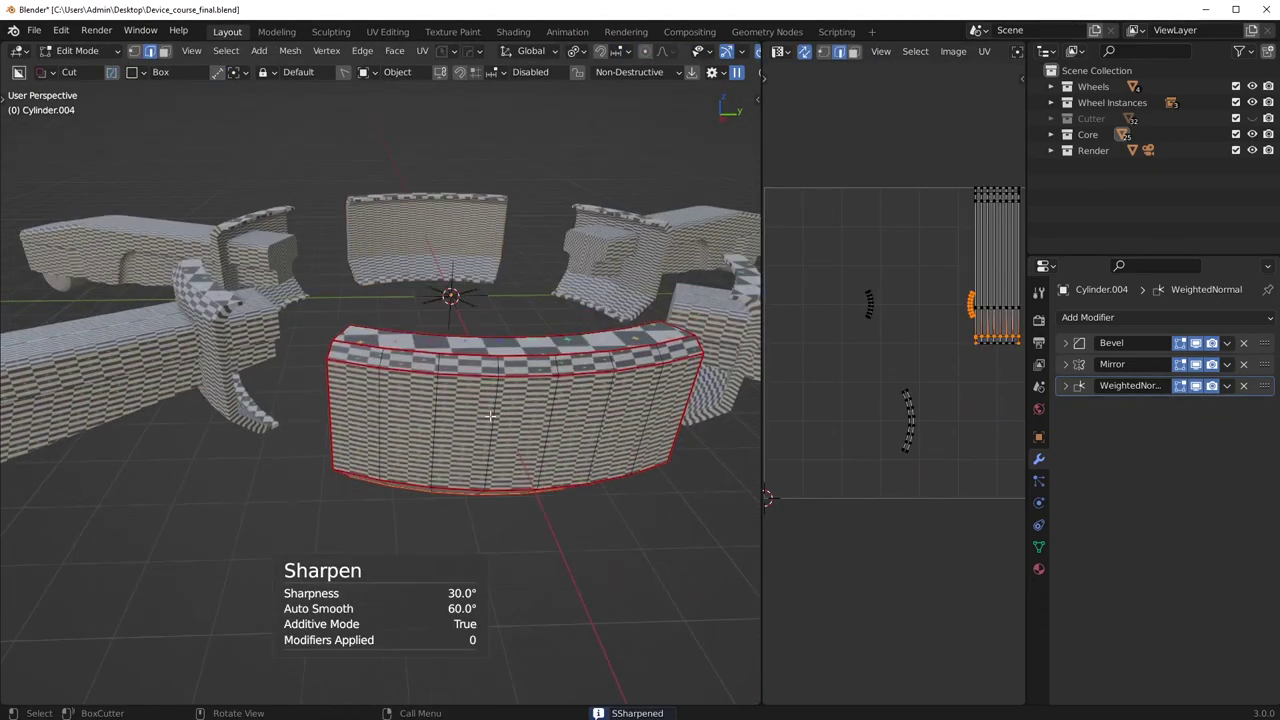
left_click(409, 369, "alt")
middle_click_drag(365, 346, 272, 340)
left_click(586, 361, "ctrl")
left_click(588, 372, "shift")
middle_click_drag(588, 370, 695, 348)
left_click(402, 340, "ctrl")
middle_click_drag(402, 340, 388, 262)
left_click(384, 340, "shift")
key("Tab")
key("n")
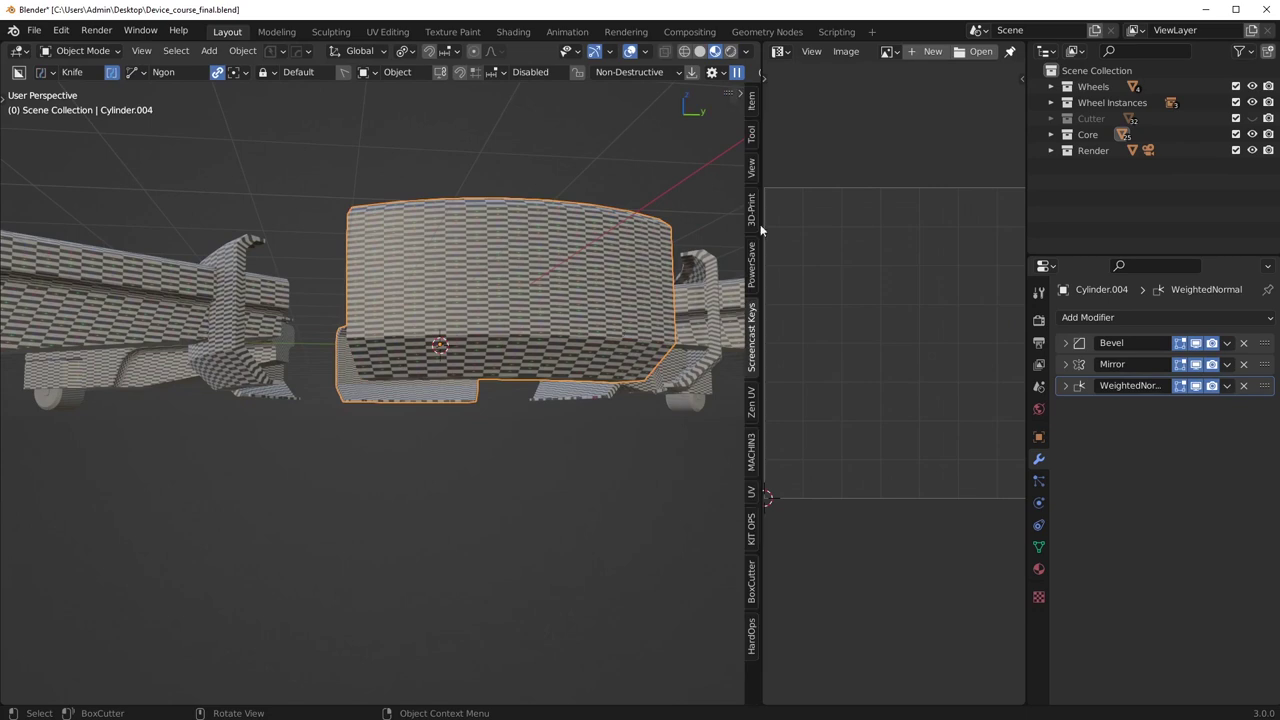
left_click_drag(729, 397, 582, 399)
key("n")
middle_click_drag(441, 377, 543, 389)
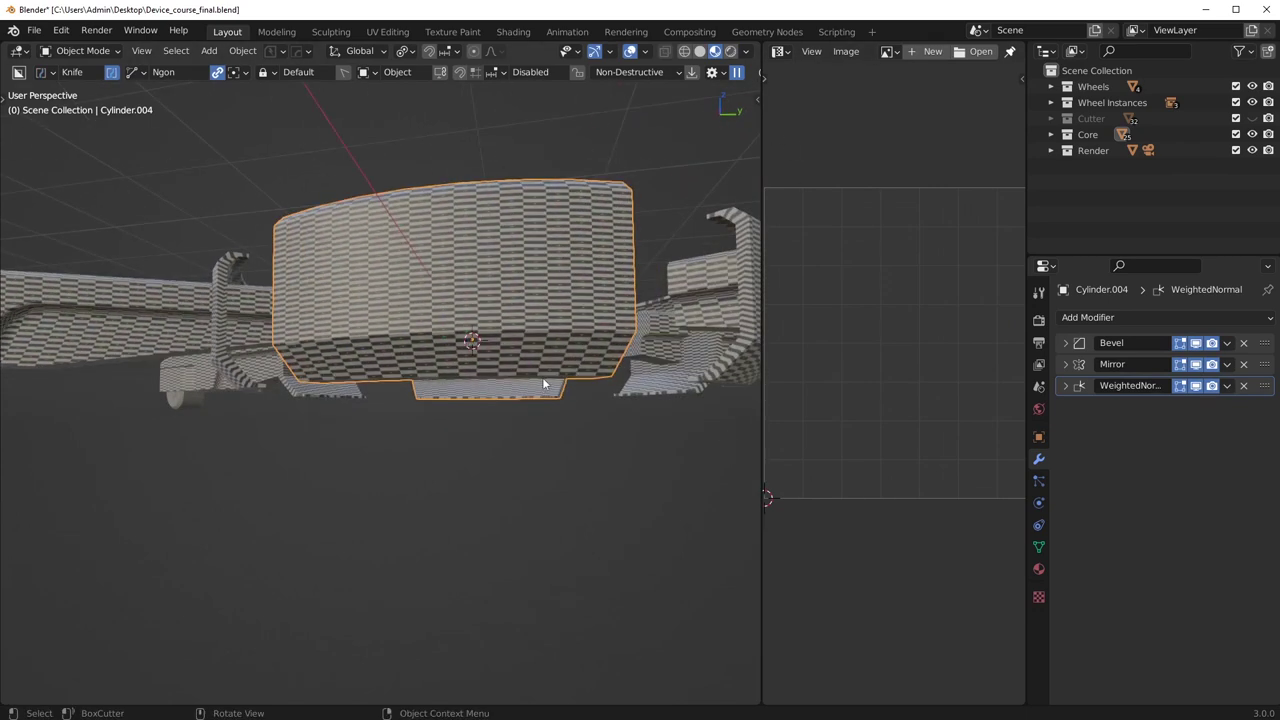
Select the two edge paths bounding the curved panel's lower bevel, from corner to corner.
key("Tab")
middle_click_drag(489, 477, 456, 354)
scroll(455, 342, "up", 2)
left_click(435, 300, "alt")
left_click(246, 332)
left_click(706, 289, "ctrl")
left_click(721, 190, "shift")
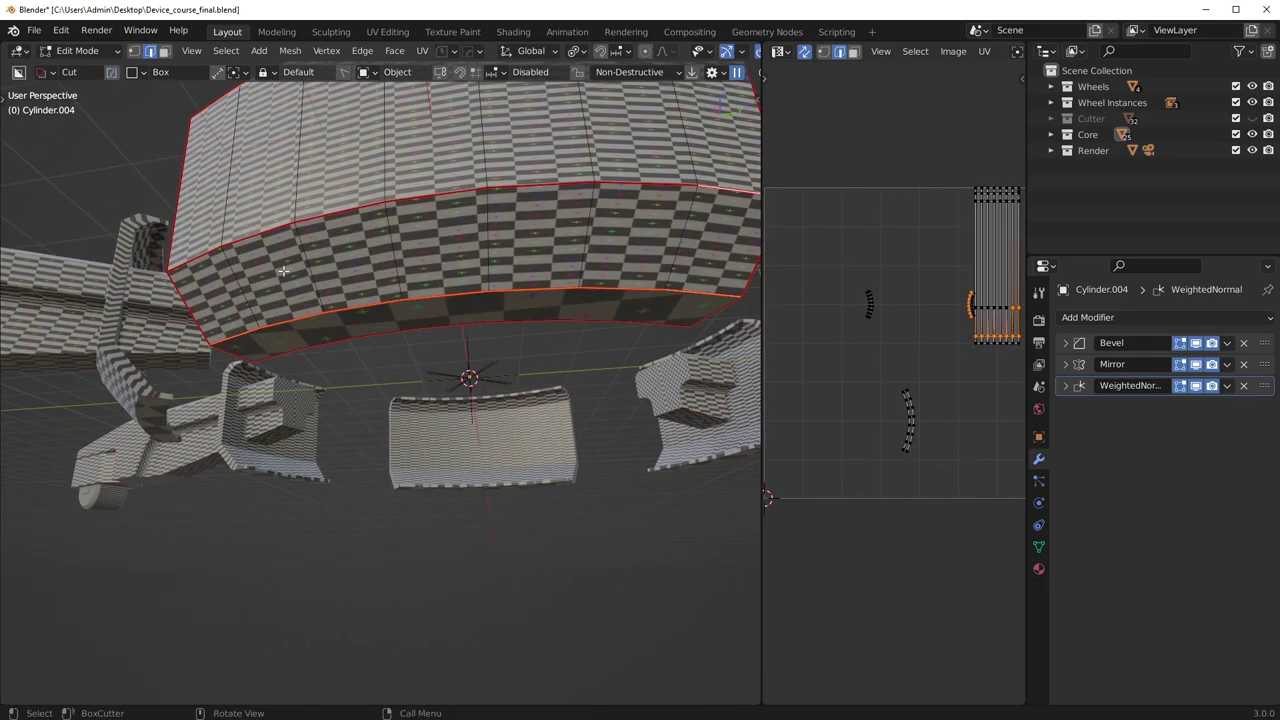
left_click(184, 259, "ctrl")
middle_click_drag(200, 252, 320, 294)
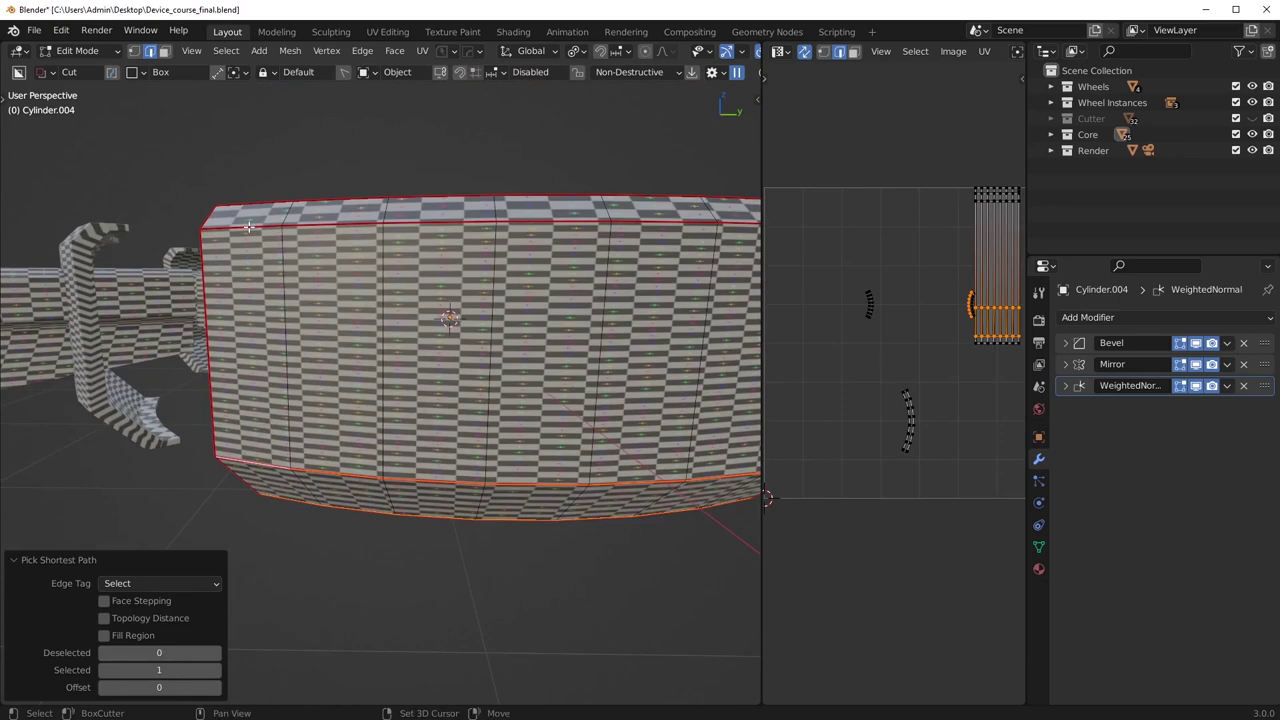
Add the two edge paths bounding the panel's upper bevel to the selection and clear the seams from all of them.
middle_click_drag(248, 226, 319, 286)
left_click(430, 378, "ctrl")
left_click(440, 332, "shift")
middle_click_drag(438, 334, 478, 392)
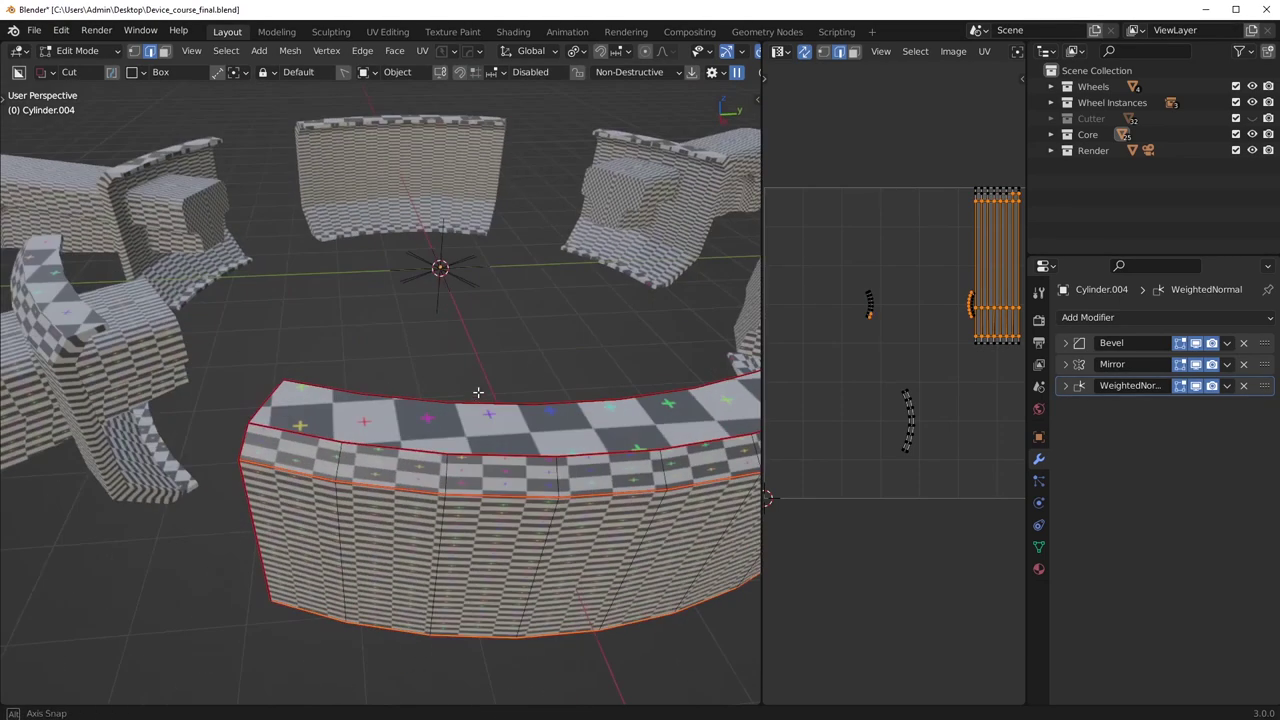
left_click(317, 440, "ctrl")
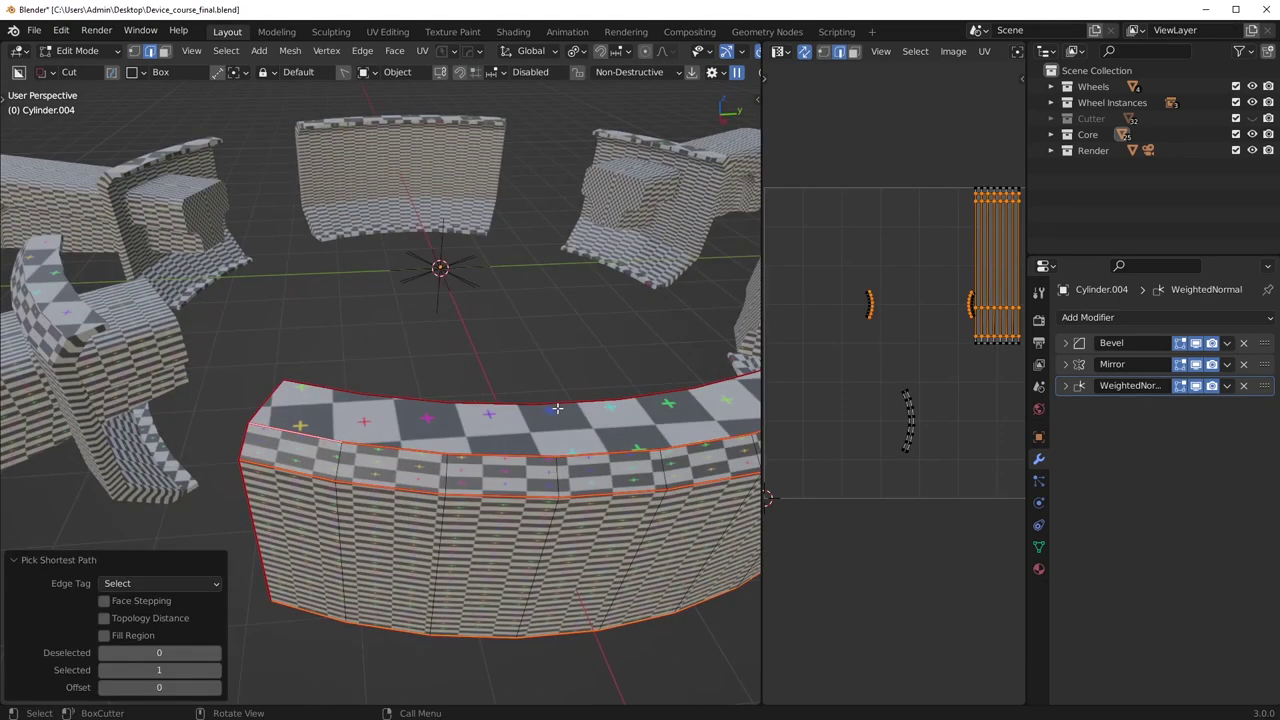
key("ctrl+e")
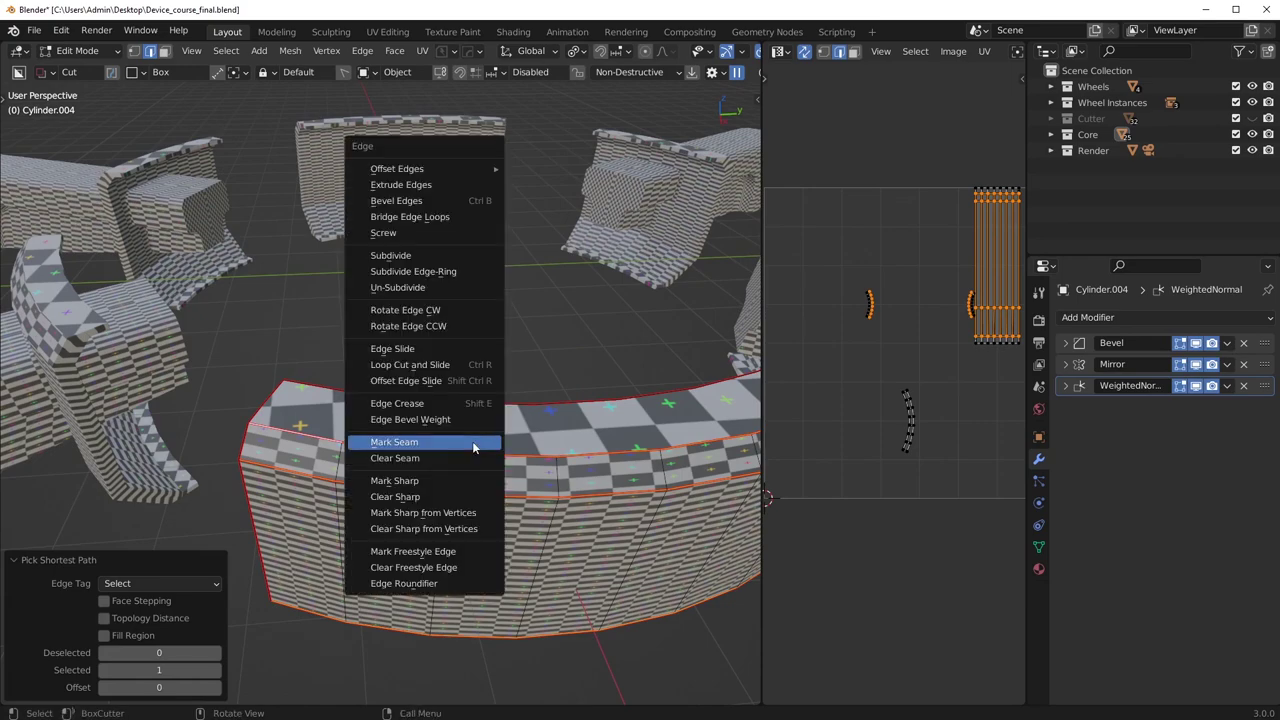
left_click(467, 456)
Check the curved panel's unwrapped checker texture and hide the panel.
mouse_move(515, 446)
middle_mouse_down()
mouse_move(482, 452)
mouse_move(509, 469)
mouse_move(525, 461)
middle_mouse_up()
scroll(500, 456, "down", 4)
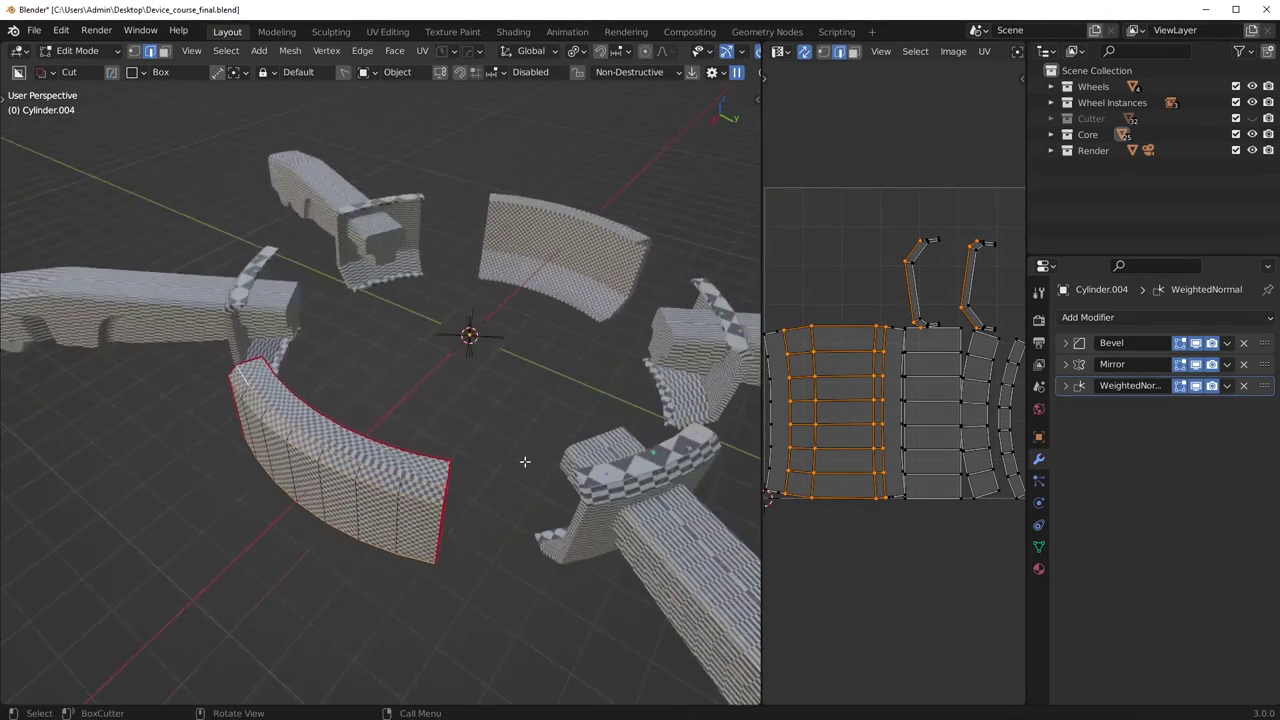
key("Tab")
key("h")
Select the mirrored curved brackets at the arms' inner ends and mark their sharp edges as seams with HOps Sharpen.
left_click(621, 487)
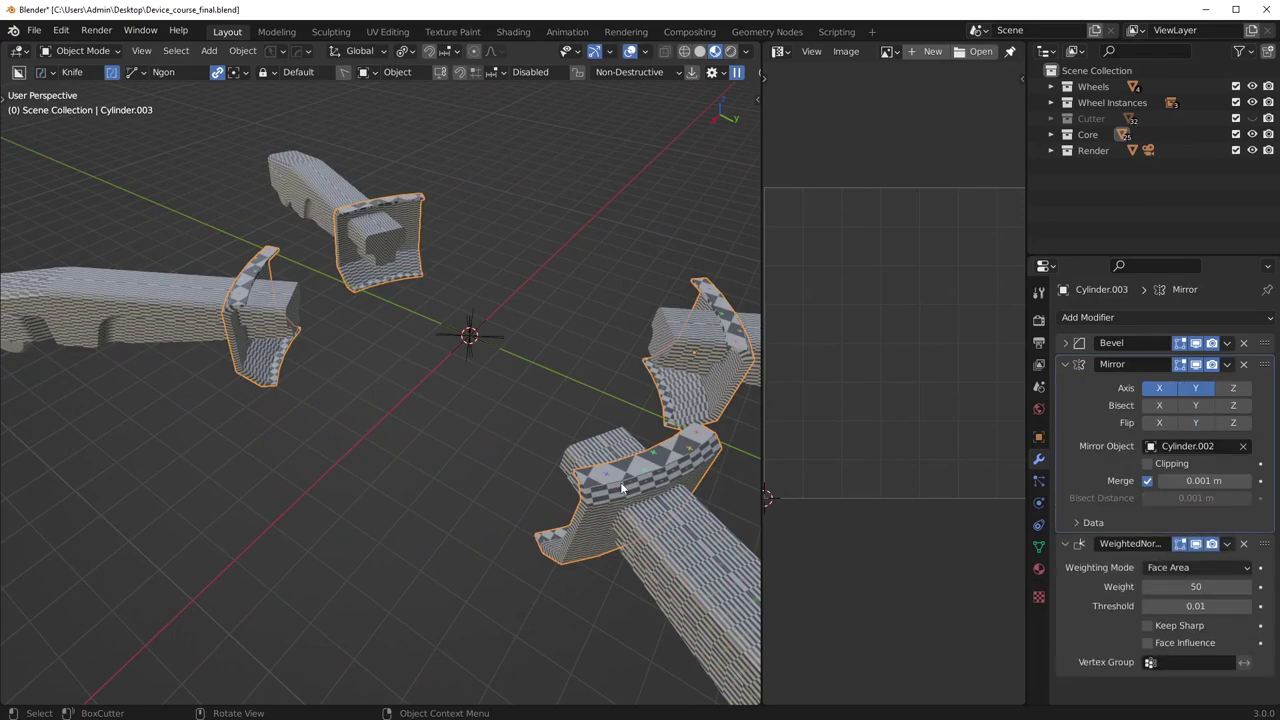
left_click(620, 573)
middle_click_drag(606, 535, 472, 466)
middle_click_drag(572, 474, 410, 342)
middle_click_drag(570, 372, 468, 392)
scroll(500, 403, "up", 3)
scroll(500, 403, "down", 3)
scroll(476, 408, "up", 4)
key("Tab")
key("q")
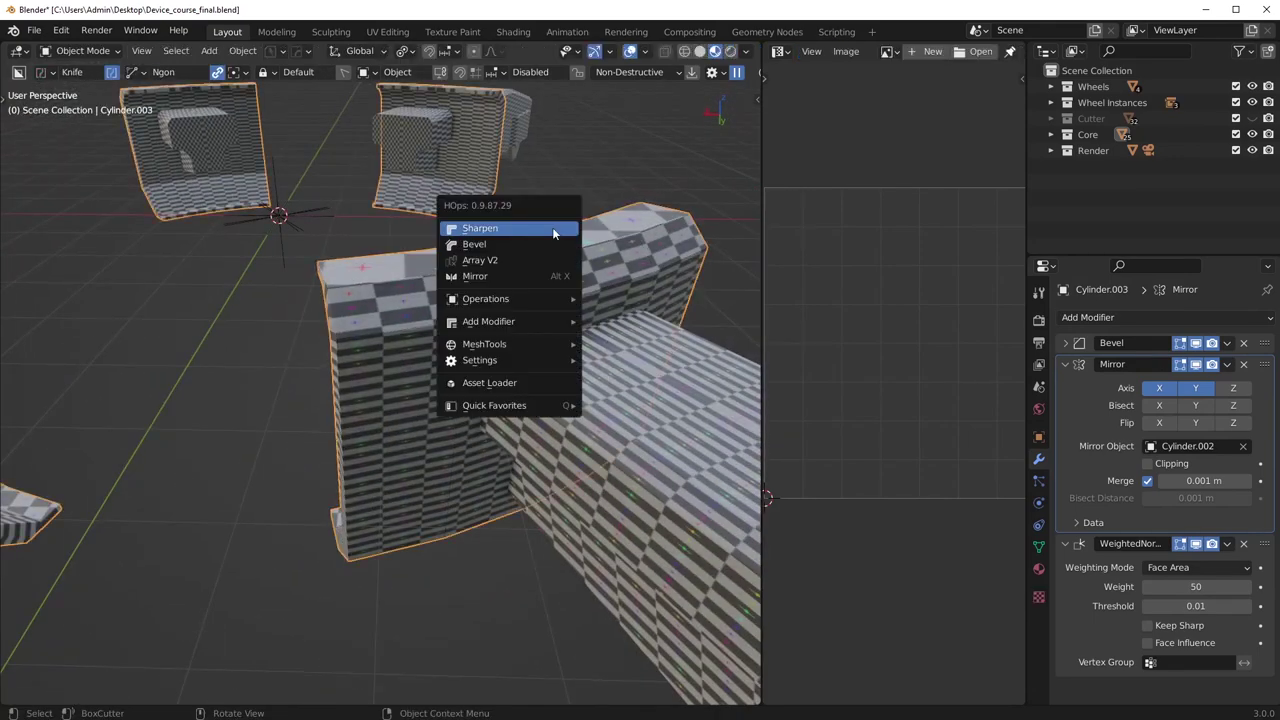
left_click(1196, 367)
left_click(1196, 367)
key("q")
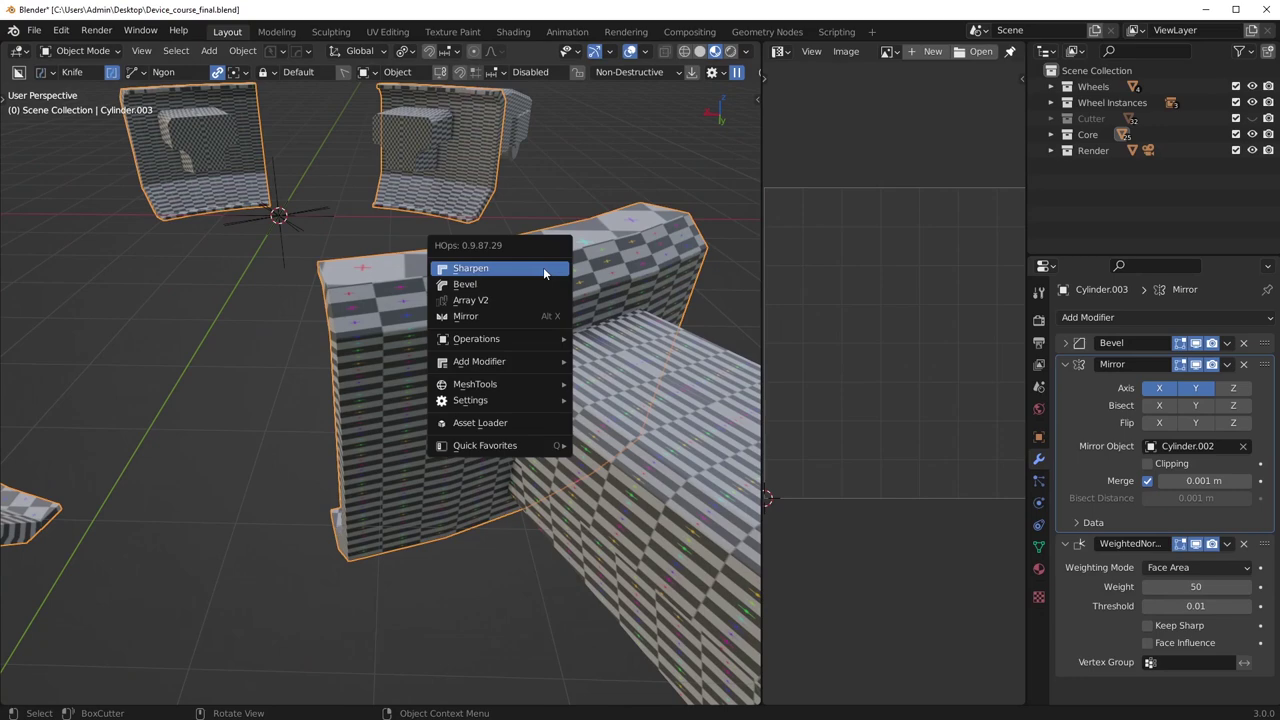
left_click(543, 272)
key("Tab")
Select the two edge paths bounding the bracket's upper bevel and clear their seams.
left_click(679, 262, "ctrl")
left_click(664, 224, "shift")
left_click(430, 274, "ctrl")
right_click(604, 291)
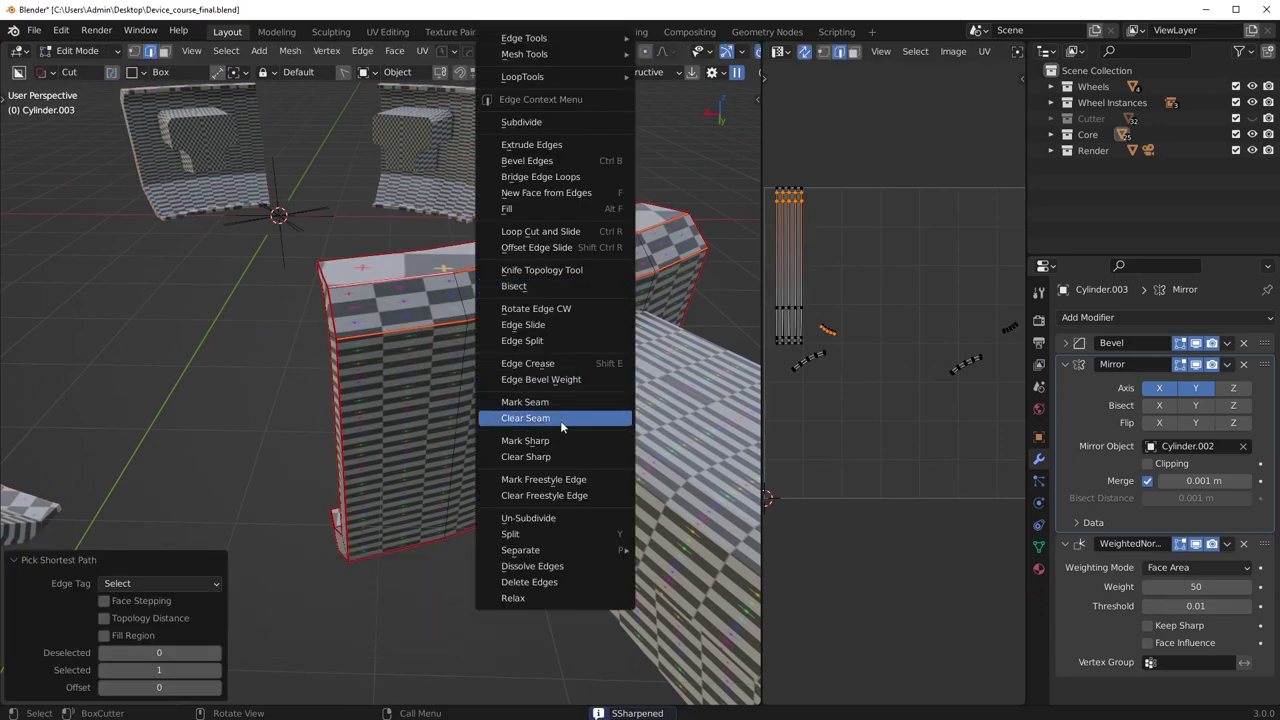
left_click(559, 424)
Select the two edge paths bounding the bracket's lower bevel and clear their seams.
middle_click_drag(550, 436, 478, 298)
left_click(607, 174, "ctrl")
left_click(393, 214, "shift")
left_click(553, 243, "ctrl")
right_click(585, 241)
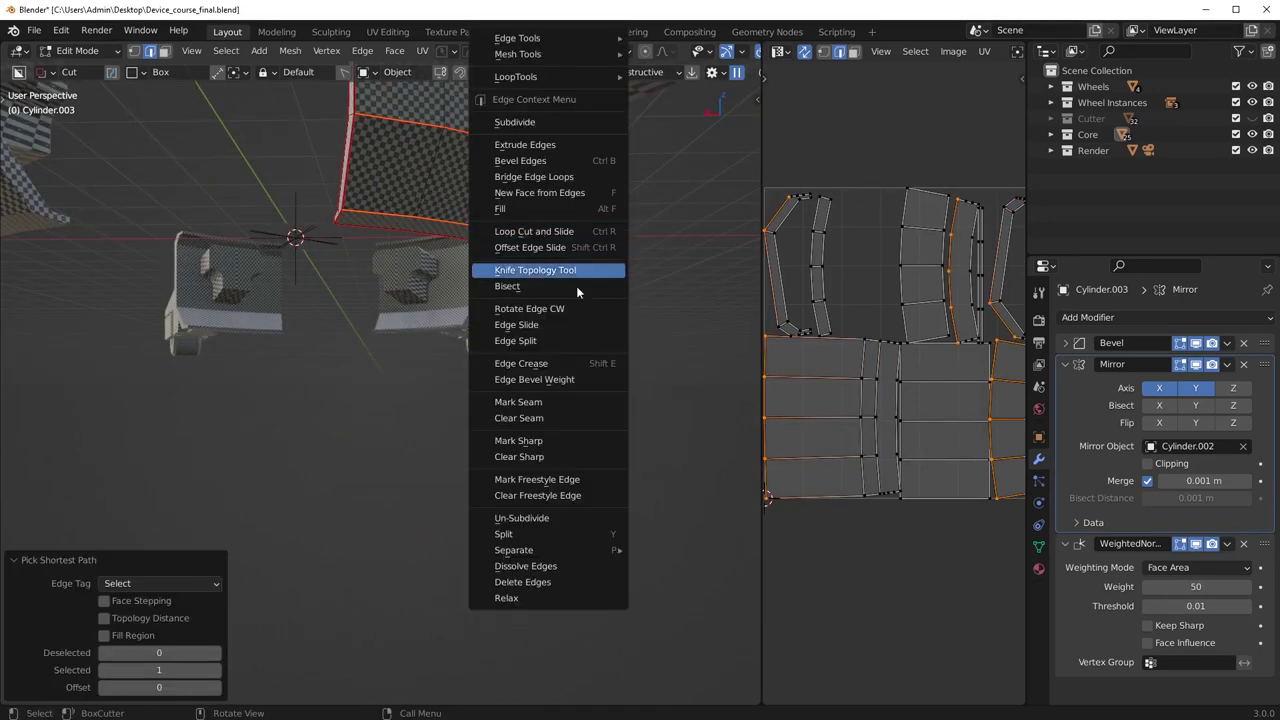
left_click(545, 402)
Unwrap all of the bracket's faces with the Angle Based method, check the checker texture and return to Object Mode.
middle_click_drag(545, 402, 516, 308)
key("a")
key("u")
left_click(516, 308)
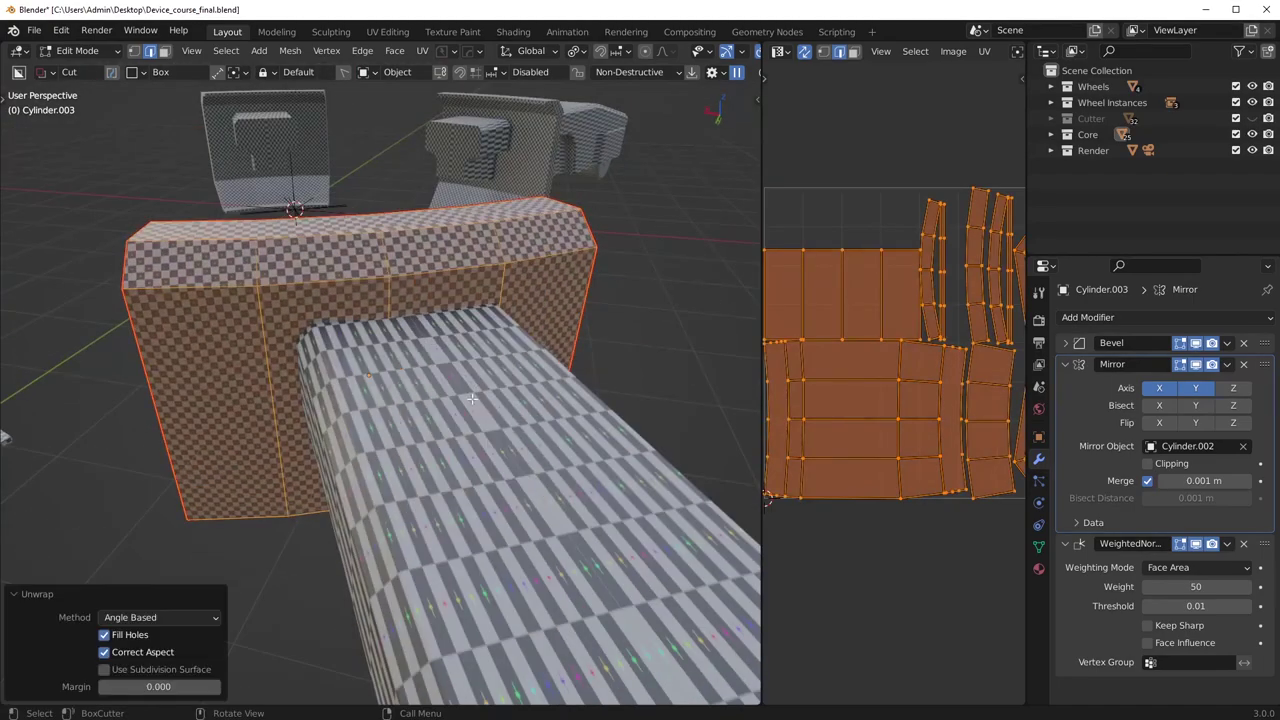
scroll(476, 386, "down", 4)
middle_click_drag(476, 386, 528, 456)
key("Tab")
Hide the unwrapped brackets and the other finished parts around the arms.
middle_click_drag(491, 363, 594, 414)
left_click(528, 450)
middle_click_drag(597, 526, 642, 502)
left_click(194, 386)
middle_click_drag(258, 448, 380, 502)
left_click(222, 401)
middle_click_drag(348, 404, 452, 386)
left_click(190, 317)
middle_click_drag(262, 376, 400, 460)
Select the arm body with the side recesses and mark its sharp edges as seams with HOps Sharpen.
key("Tab")
scroll(480, 399, "up", 2)
key("Tab")
key("q")
middle_click_drag(480, 399, 290, 392)
left_click(583, 324)
Unwrap all faces of the arm body and set the unwrap method to Conformal.
key("Tab")
key("a")
key("u")
left_click(525, 377)
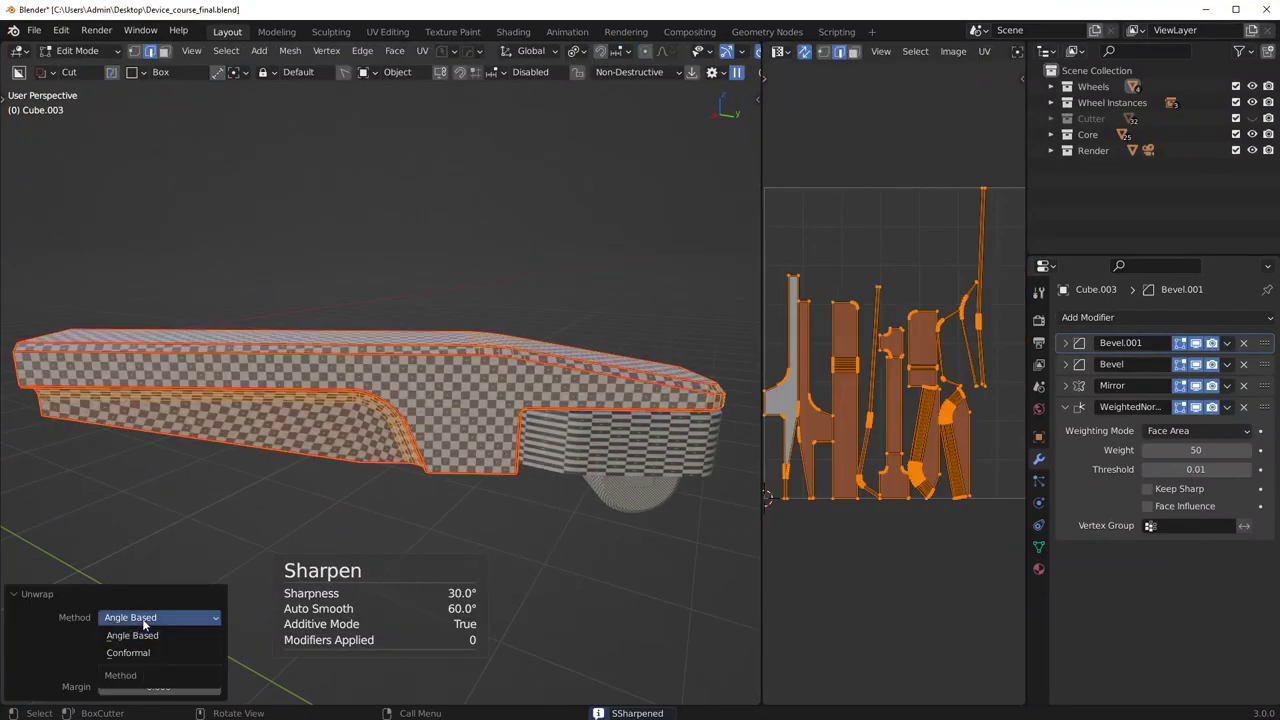
left_click(154, 653)
Examine the seams and checker texture on the arm body's top and rounded end, then leave Edit Mode.
middle_click_drag(468, 452, 390, 482)
scroll(383, 488, "up", 4)
scroll(384, 492, "down", 4)
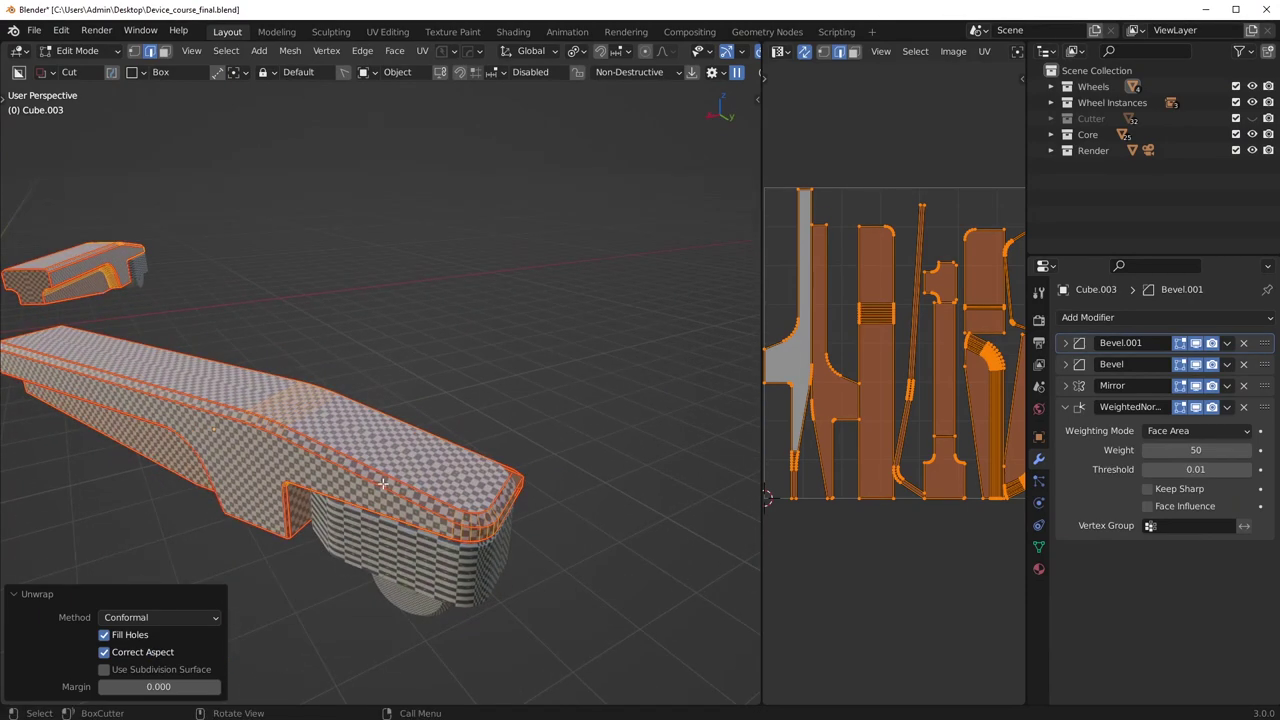
left_click(377, 482, "alt")
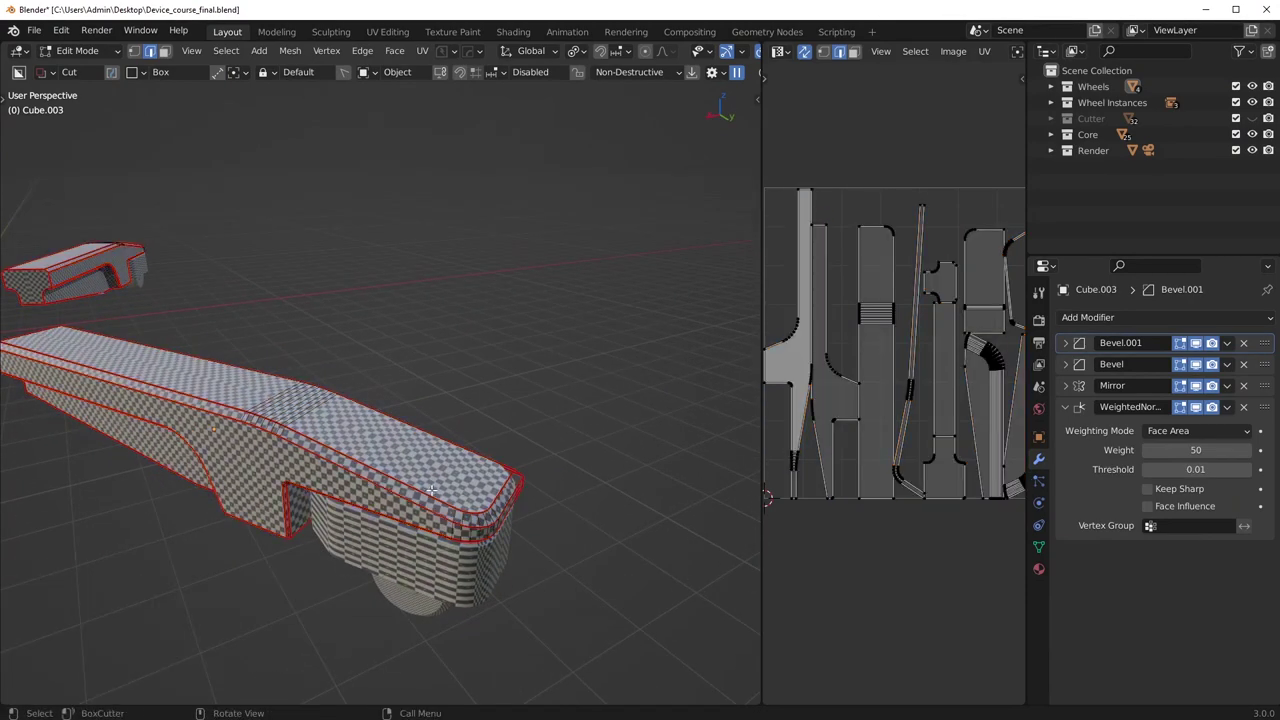
scroll(431, 490, "up", 2)
middle_click_drag(466, 550, 430, 530)
key("Tab")
middle_click_drag(439, 424, 403, 430)
middle_click_drag(405, 410, 503, 457, "shift")
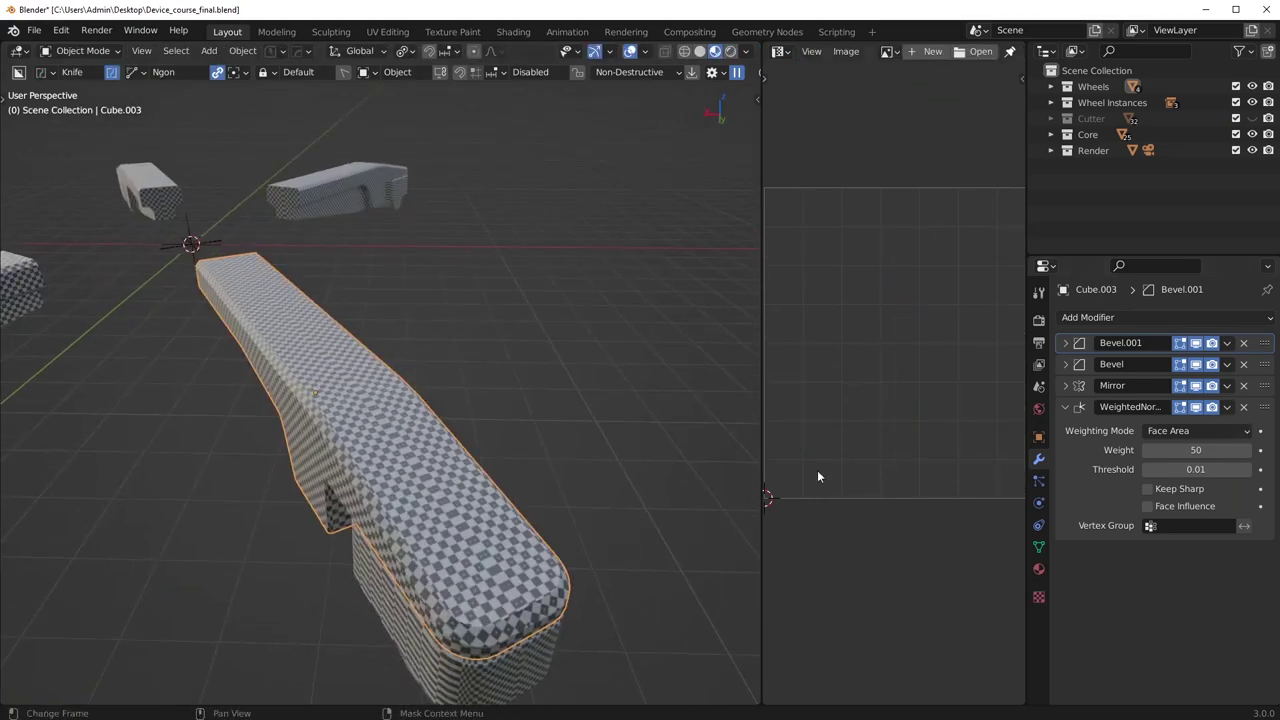
middle_click_drag(492, 503, 394, 474)
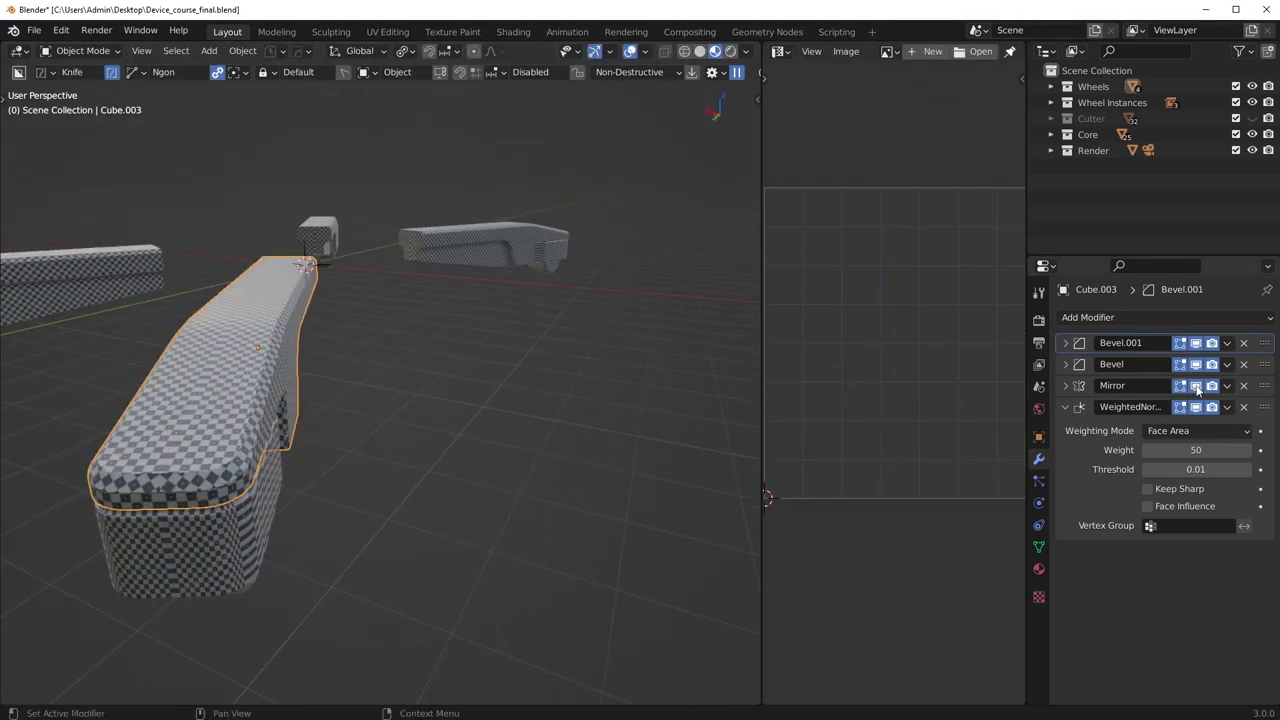
Try applying the Mirror modifier, undo it, and compare the arm with Bevel.001 hidden and shown in wireframe and solid shading.
left_click(1152, 404)
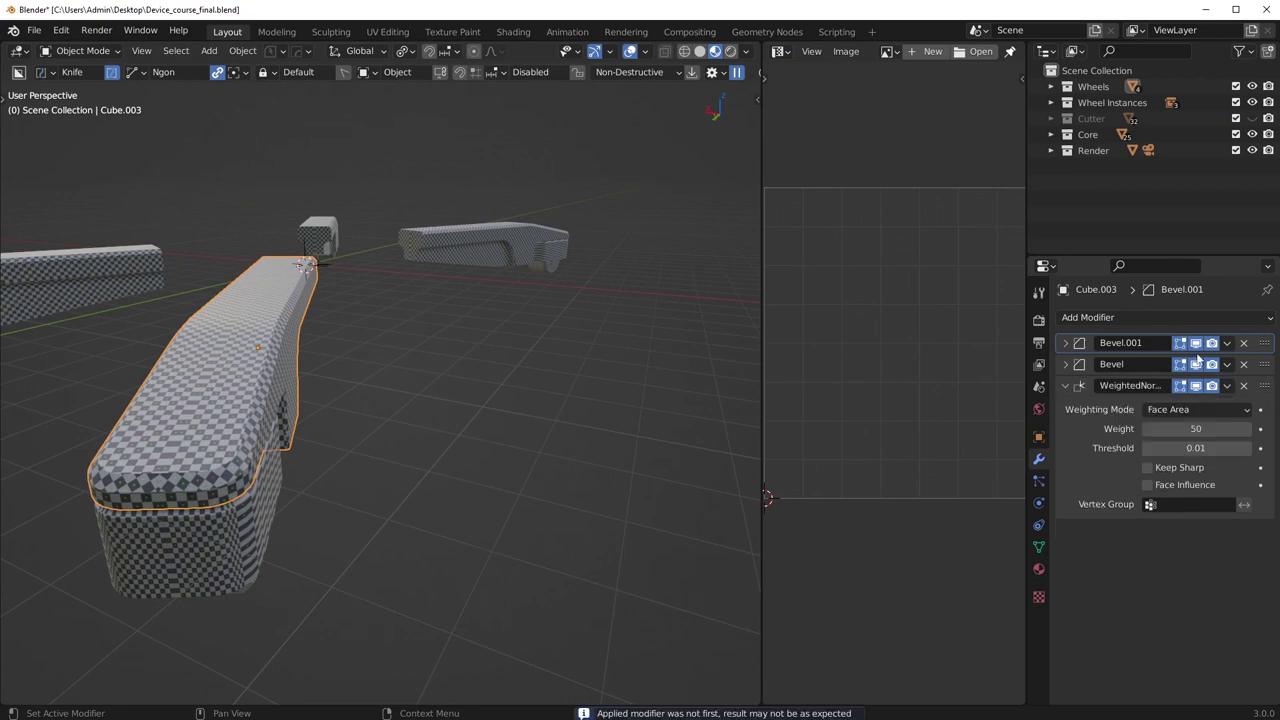
key("ctrl+z")
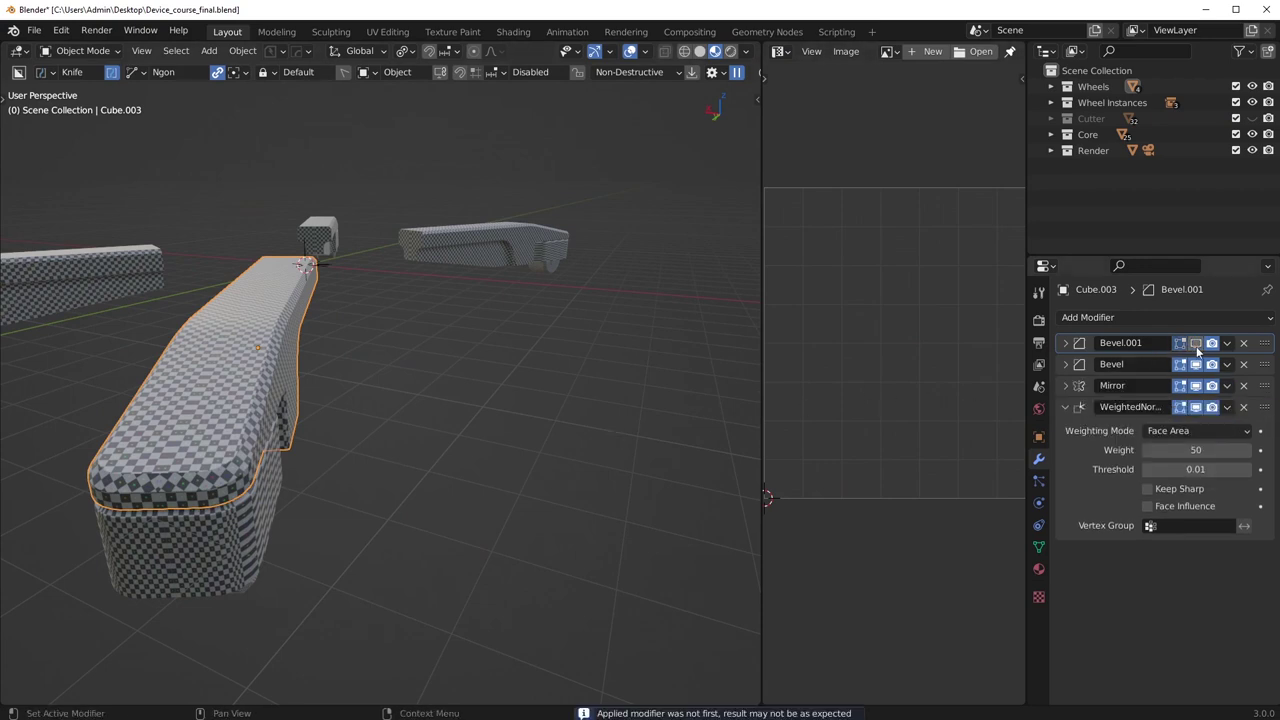
key("shift+z")
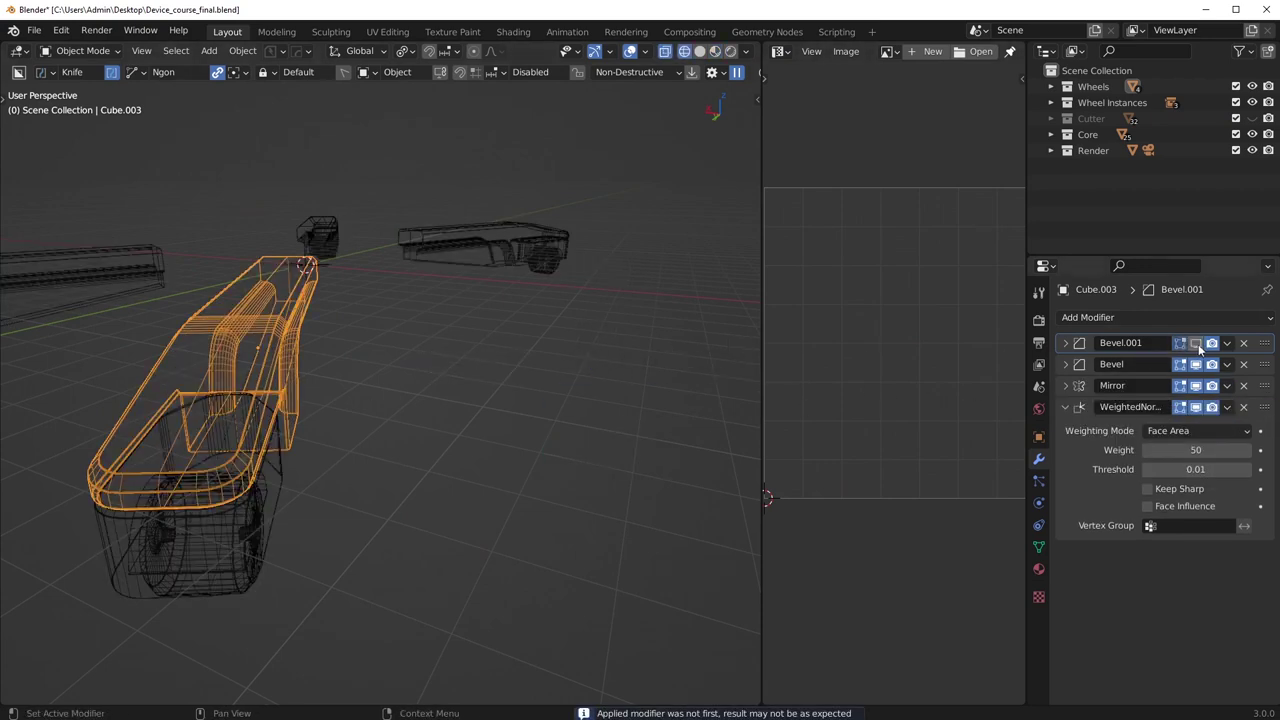
scroll(240, 467, "up", 3)
middle_click_drag(240, 467, 424, 474, "shift")
scroll(450, 463, "up", 3)
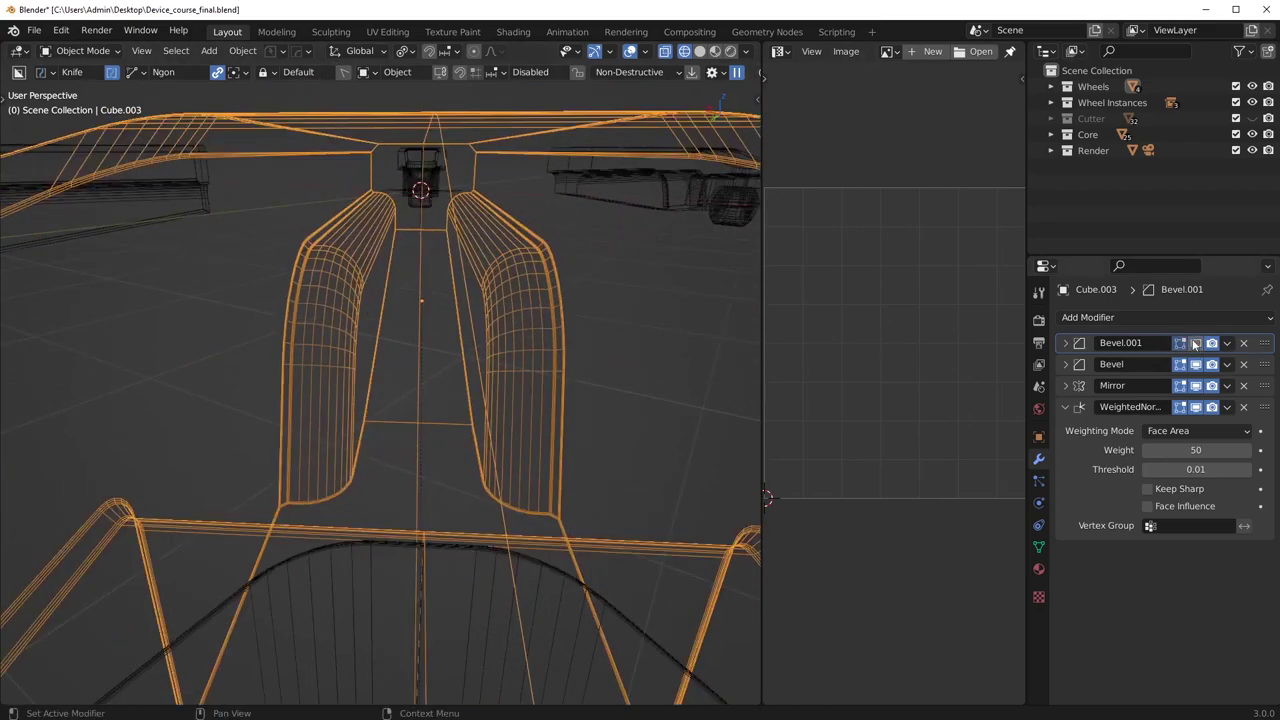
key("z")
mouse_move(609, 421)
middle_mouse_down()
mouse_move(537, 414)
mouse_move(595, 458)
middle_mouse_up()
left_click(628, 438)
scroll(543, 448, "down", 4)
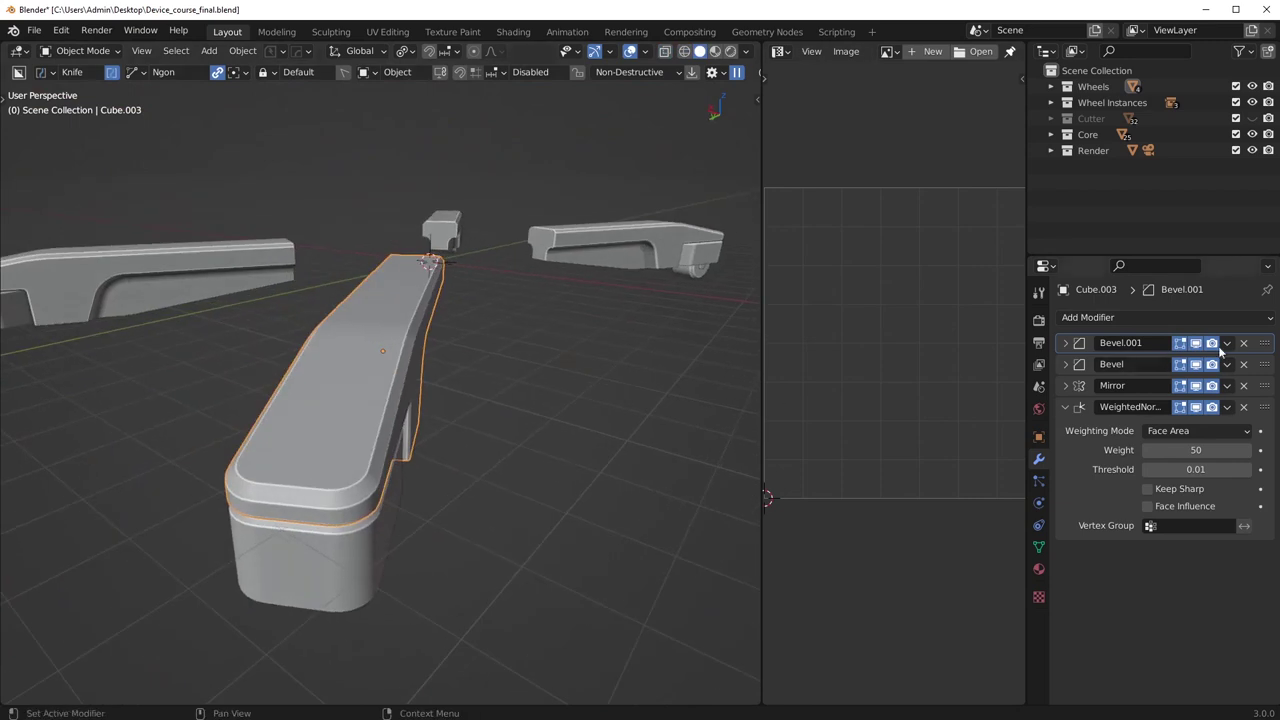
Apply the Bevel.001 and Mirror modifiers and show the arm body's checker texture in Edit Mode.
left_click(1218, 362)
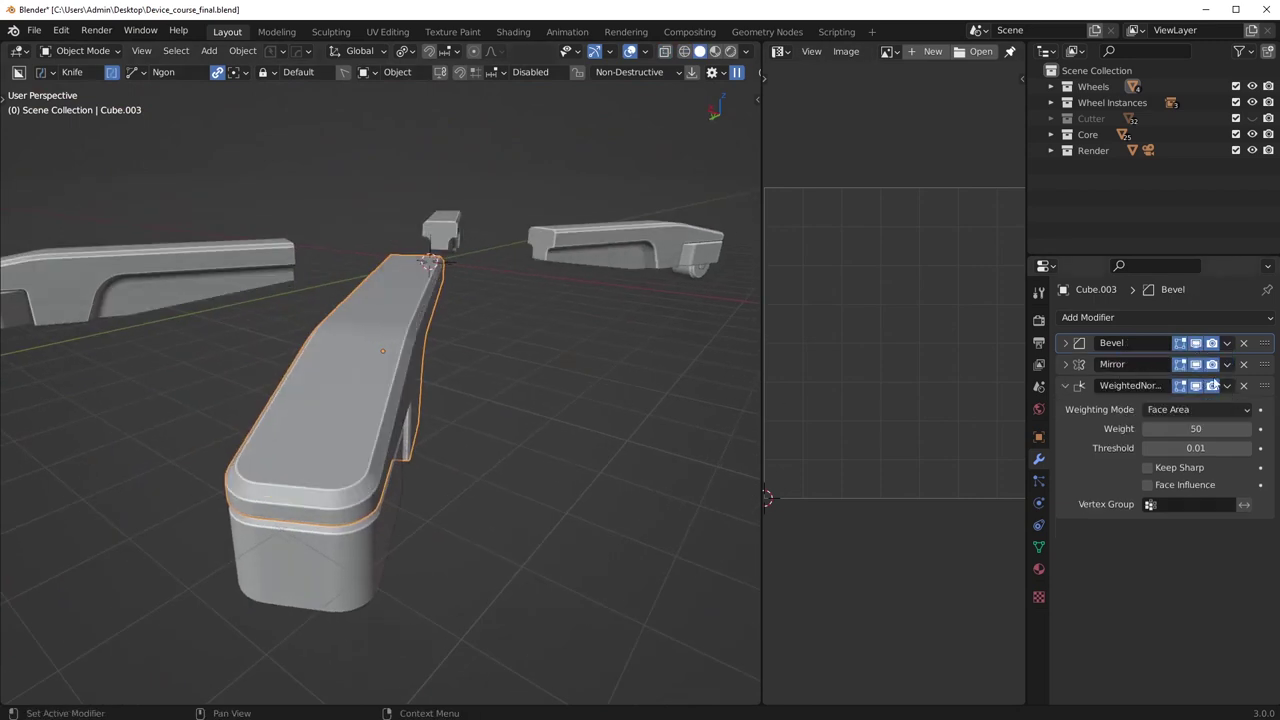
left_click(1152, 382)
key("Tab")
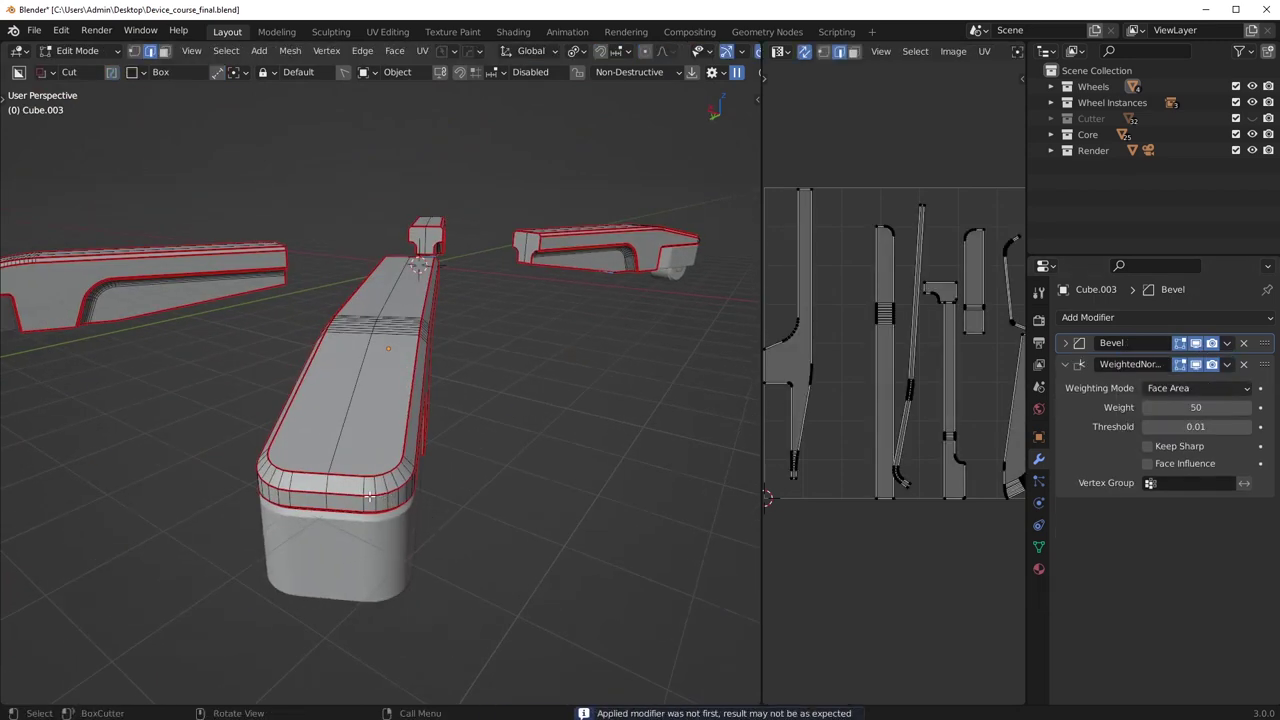
left_click(407, 567)
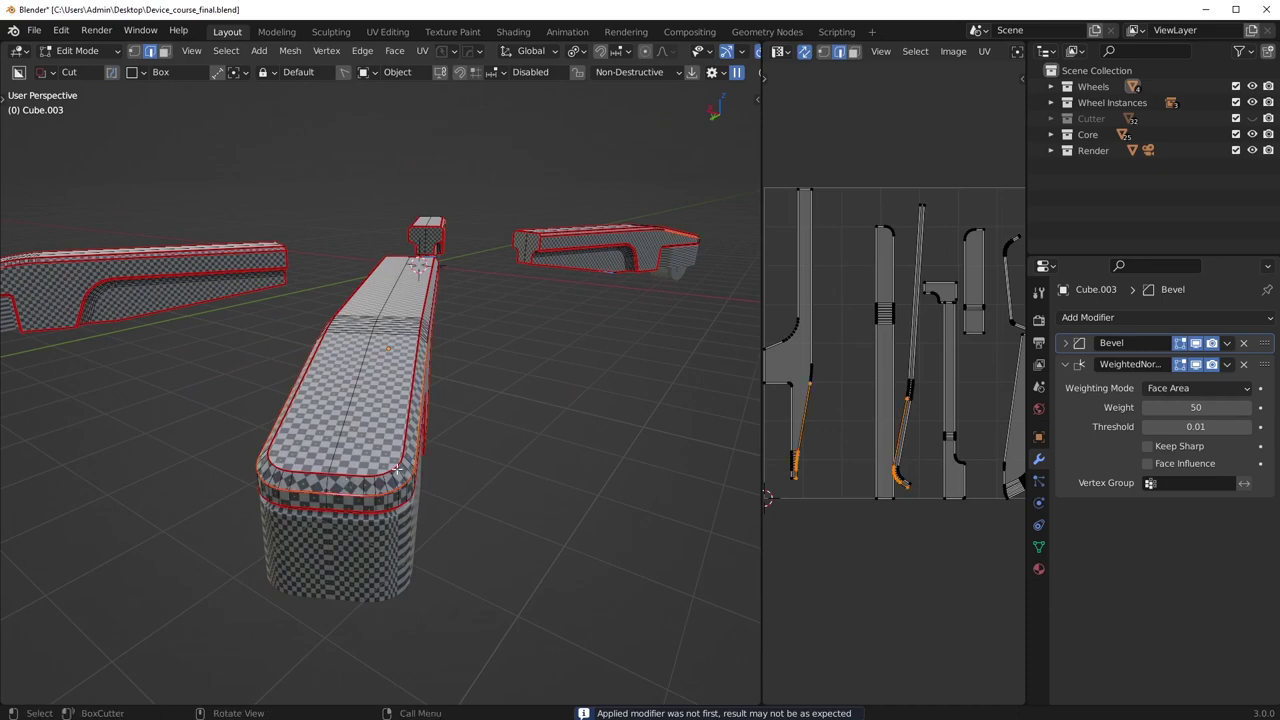
Select the lower bevel edges around the arm's rounded end and clear their seams.
right_click(481, 474)
left_click(481, 475)
middle_click_drag(440, 486, 443, 419)
scroll(443, 419, "up", 4)
middle_click_drag(351, 492, 394, 473)
left_click(508, 442)
middle_click_drag(508, 442, 460, 464)
scroll(460, 464, "down", 4)
left_click(512, 356, "ctrl")
middle_click_drag(512, 356, 289, 485)
scroll(289, 485, "up", 4)
right_click(427, 447)
left_click(429, 446)
Select the edge path along the bevel of the arm's side recess and clear its seam.
middle_click_drag(429, 446, 270, 486)
scroll(269, 488, "up", 4)
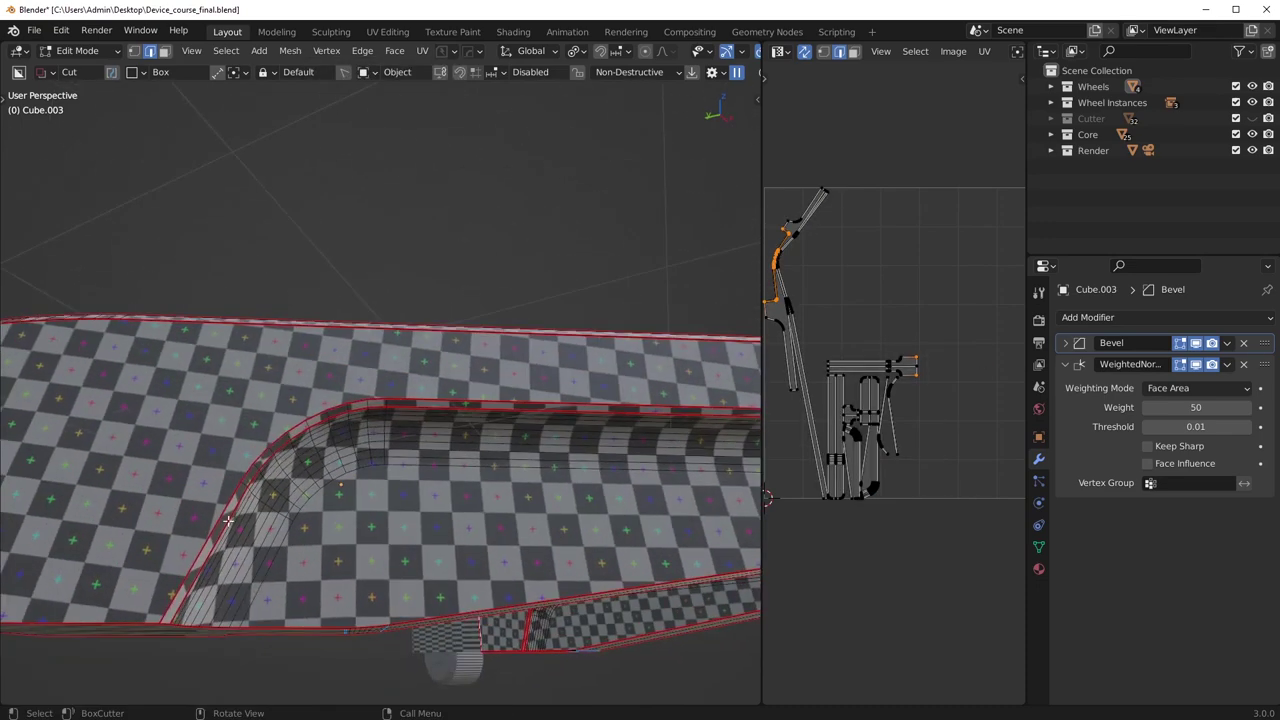
middle_click_drag(388, 527, 444, 484)
left_click(672, 407, "ctrl")
right_click(674, 416)
left_click(673, 417)
Clear the seam from the next edges along the same side of the arm.
middle_click_drag(673, 418, 610, 496)
left_click(560, 496)
middle_click_drag(500, 500, 562, 493)
scroll(562, 495, "up", 4)
scroll(562, 495, "down", 5)
middle_click_drag(440, 495, 541, 446)
right_click(541, 446)
left_click(541, 447)
Select the long edge path between the arm's side face and upper bevel and clear its seam.
scroll(183, 427, "up", 4)
left_click(173, 546, "ctrl")
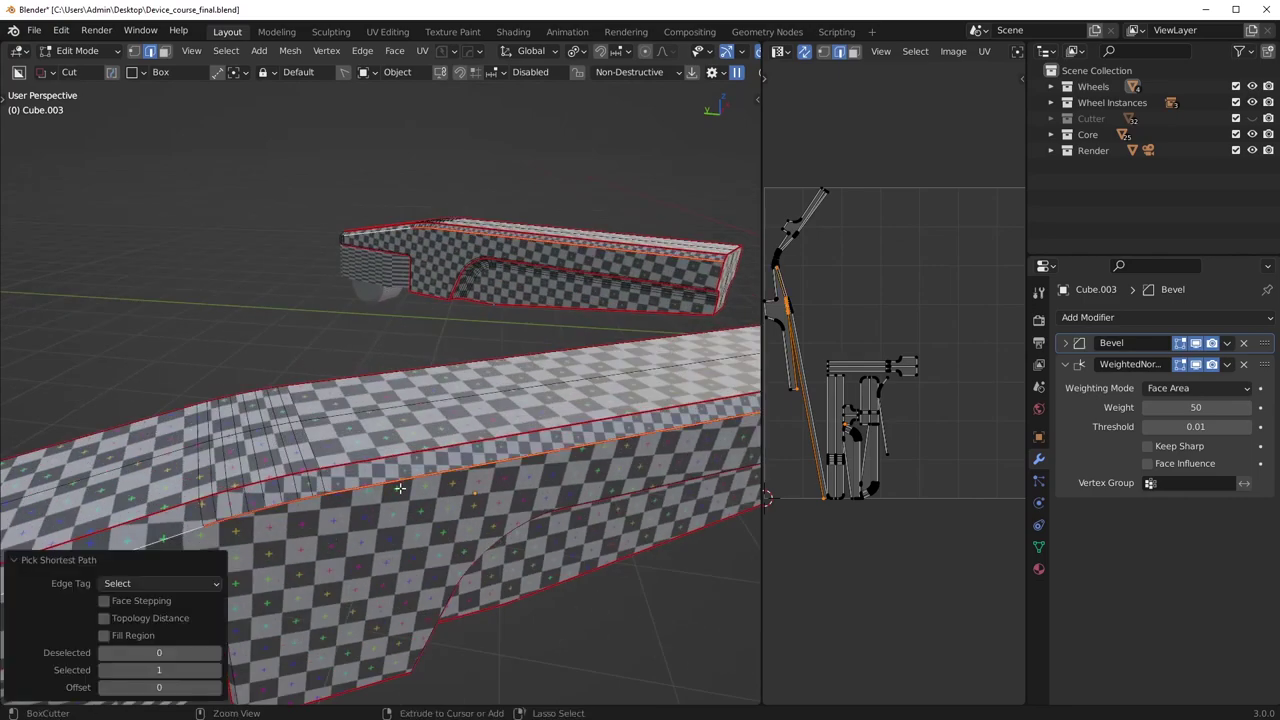
right_click(485, 474)
left_click(483, 470)
Clear the seam along the edge path between the opposite side face and the arm's upper bevel.
scroll(478, 468, "down", 3)
middle_click_drag(478, 468, 450, 440)
middle_click_drag(450, 440, 400, 434)
left_click(488, 437)
scroll(488, 437, "up", 4)
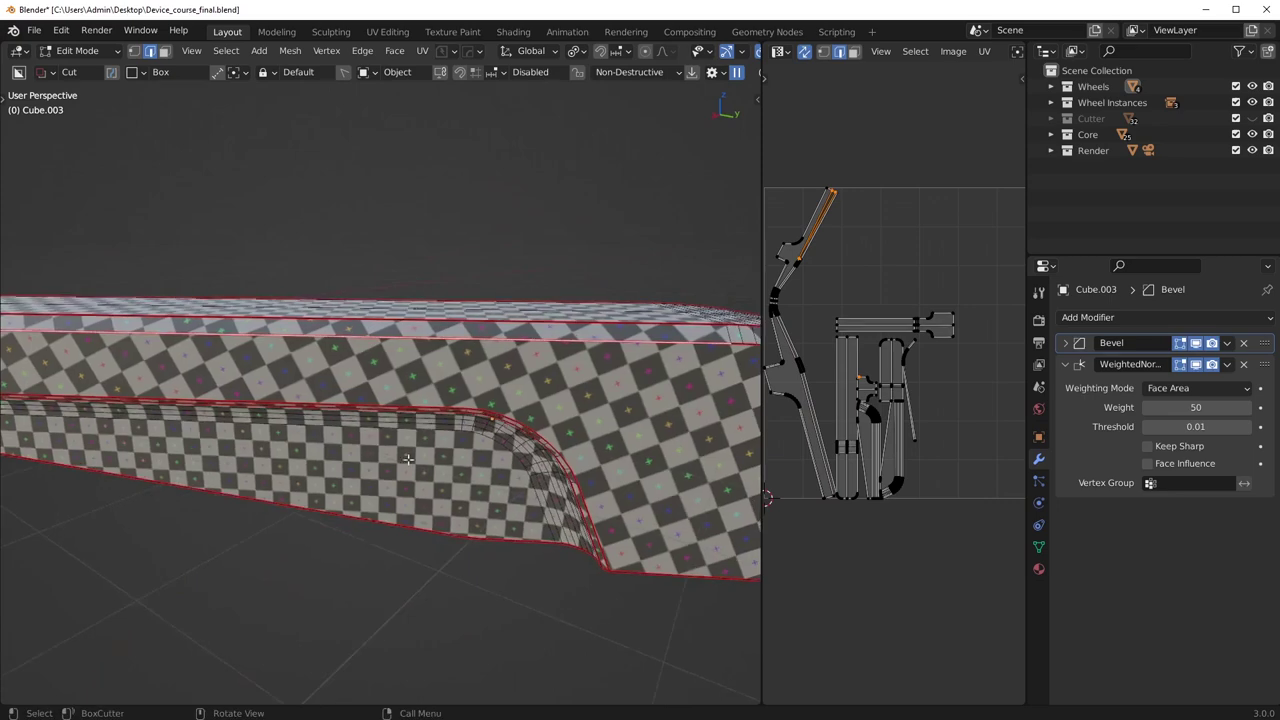
middle_click_drag(660, 430, 546, 437, "shift")
left_click(457, 384, "ctrl")
middle_click_drag(458, 384, 440, 510)
right_click(502, 430)
left_click(502, 431)
Select the edge path along the recess on the arm's opposite side and clear its seam.
scroll(498, 440, "up", 1)
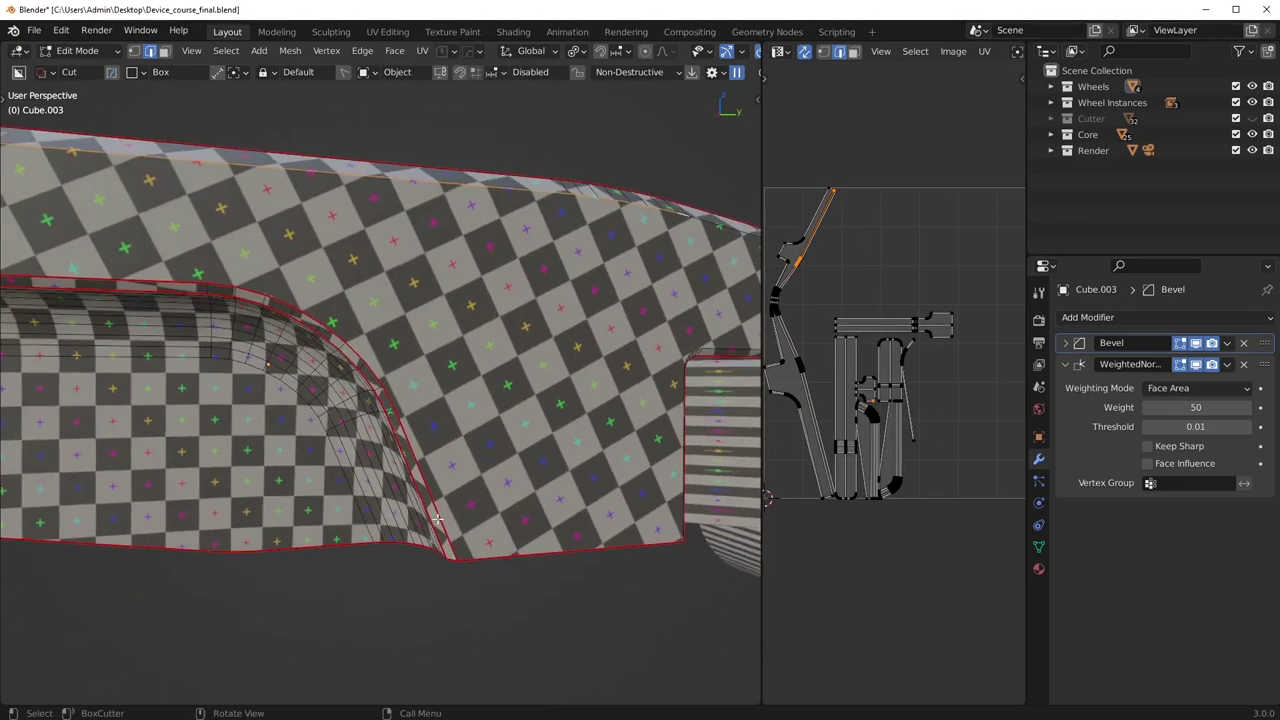
middle_click_drag(211, 405, 575, 412, "shift")
scroll(575, 412, "down", 5)
scroll(366, 349, "up", 8)
scroll(366, 349, "down", 8)
left_click(391, 377, "ctrl")
right_click(518, 390)
left_click(518, 419)
Isolate the arm in local view, select the linked side faces delimited by seams and try rotating their UV island.
middle_click_drag(735, 446, 402, 424, "shift")
key("slash")
scroll(458, 445, "up", 4)
middle_click_drag(540, 431, 462, 398)
middle_click_drag(400, 440, 440, 430, "shift")
middle_click_drag(410, 430, 311, 438)
scroll(444, 442, "down", 3)
key("l")
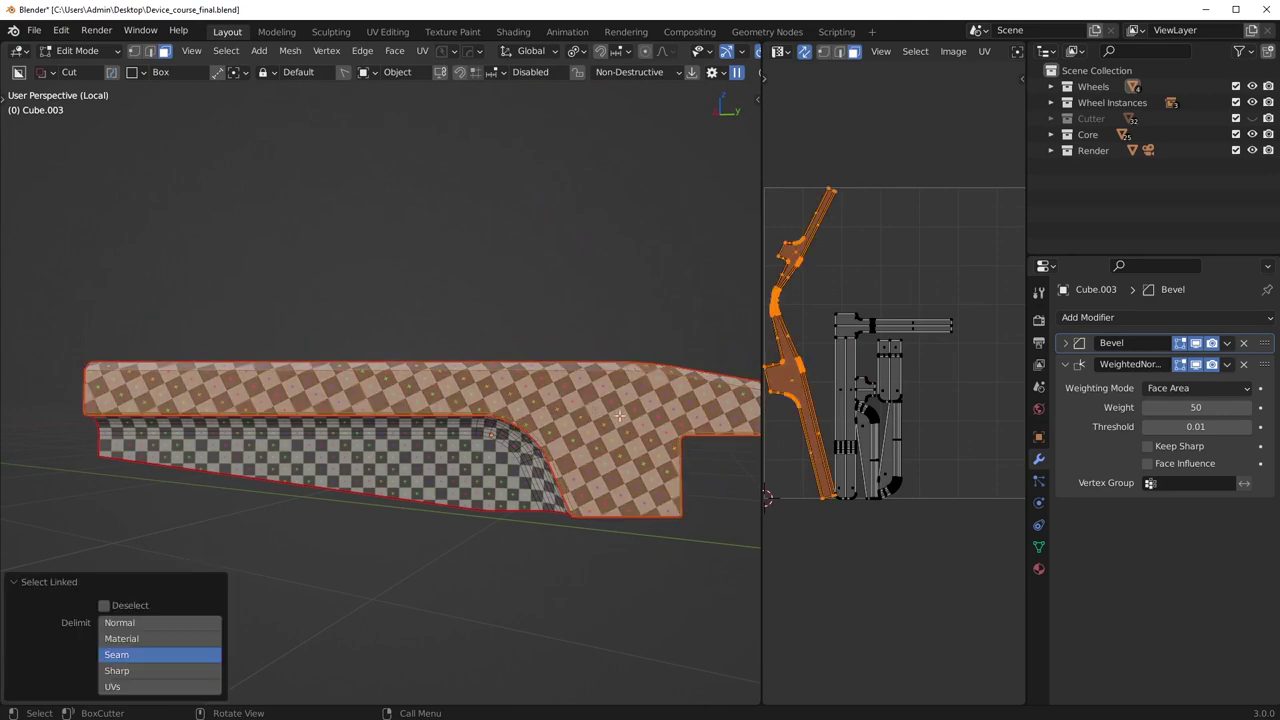
key("r")
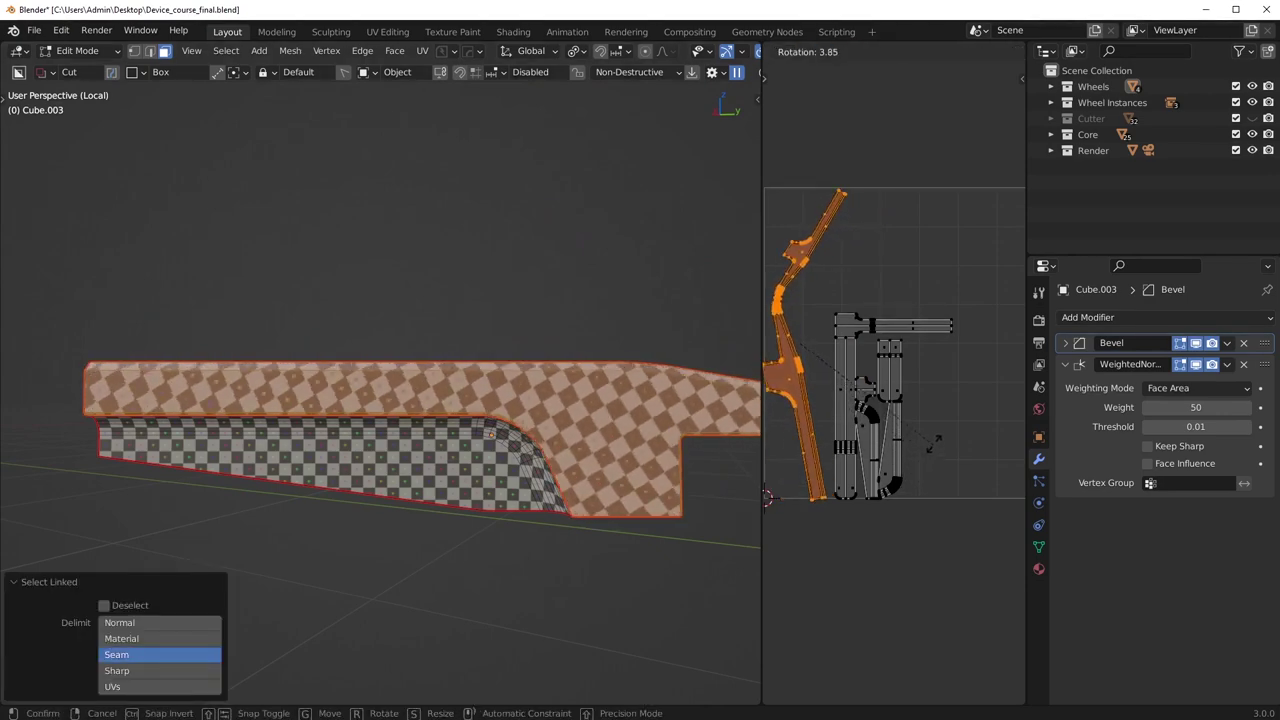
right_click(840, 388)
Try marking the full edge loop across the middle of the arm's rounded end as a seam.
middle_click_drag(483, 454, 388, 448)
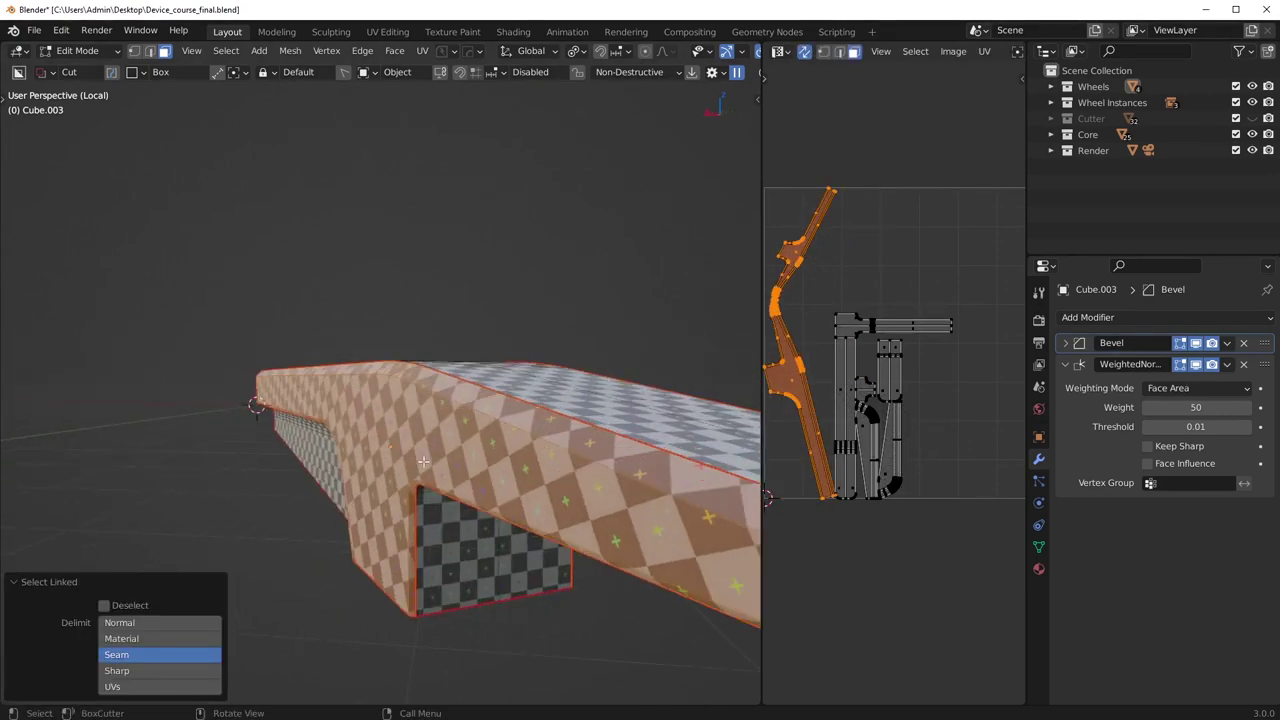
scroll(490, 445, "down", 3)
middle_click_drag(490, 445, 428, 441)
left_click(414, 564)
middle_click_drag(414, 564, 340, 447)
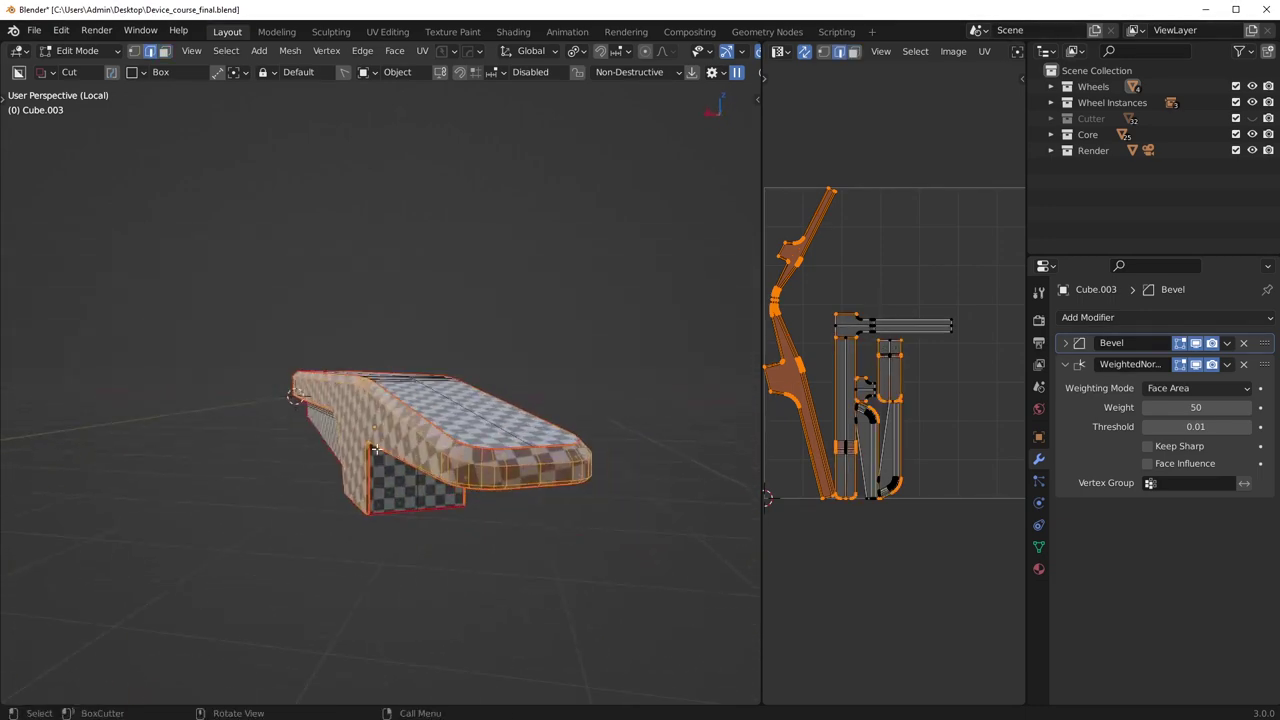
middle_click_drag(543, 463, 428, 490)
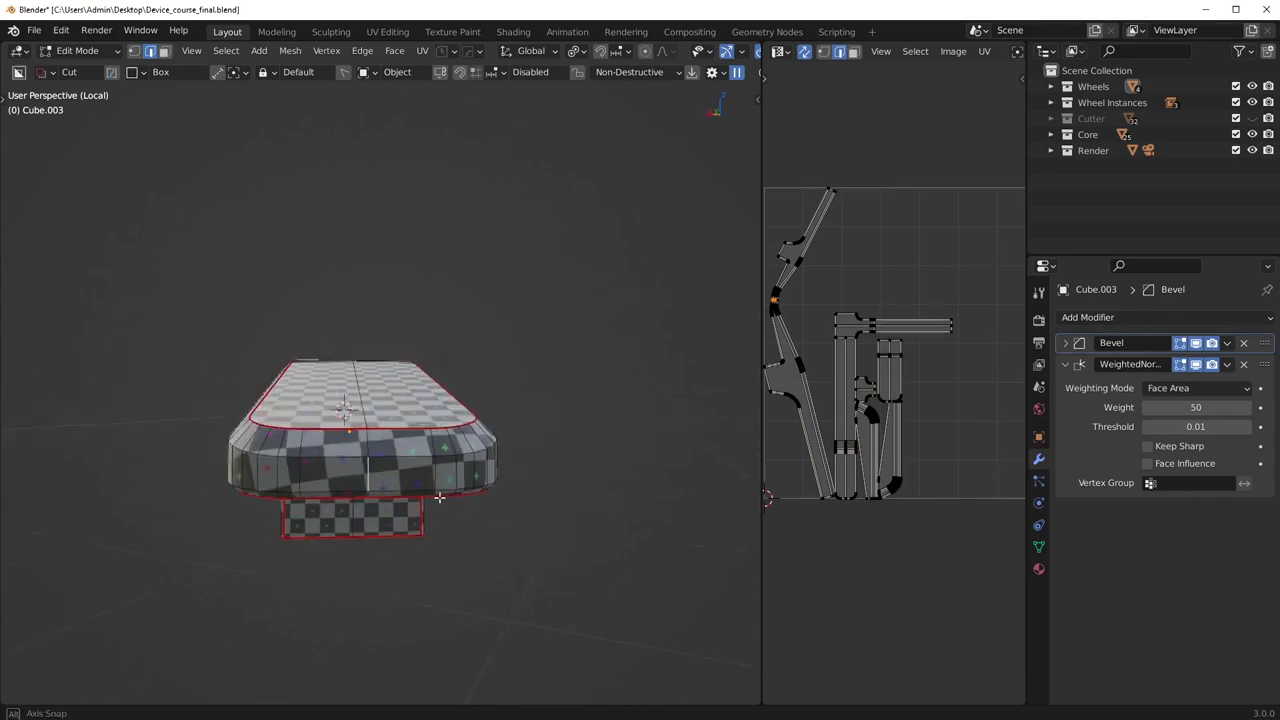
left_click(443, 528, "alt")
key("ctrl+z")
left_click(443, 532, "alt")
right_click(542, 503)
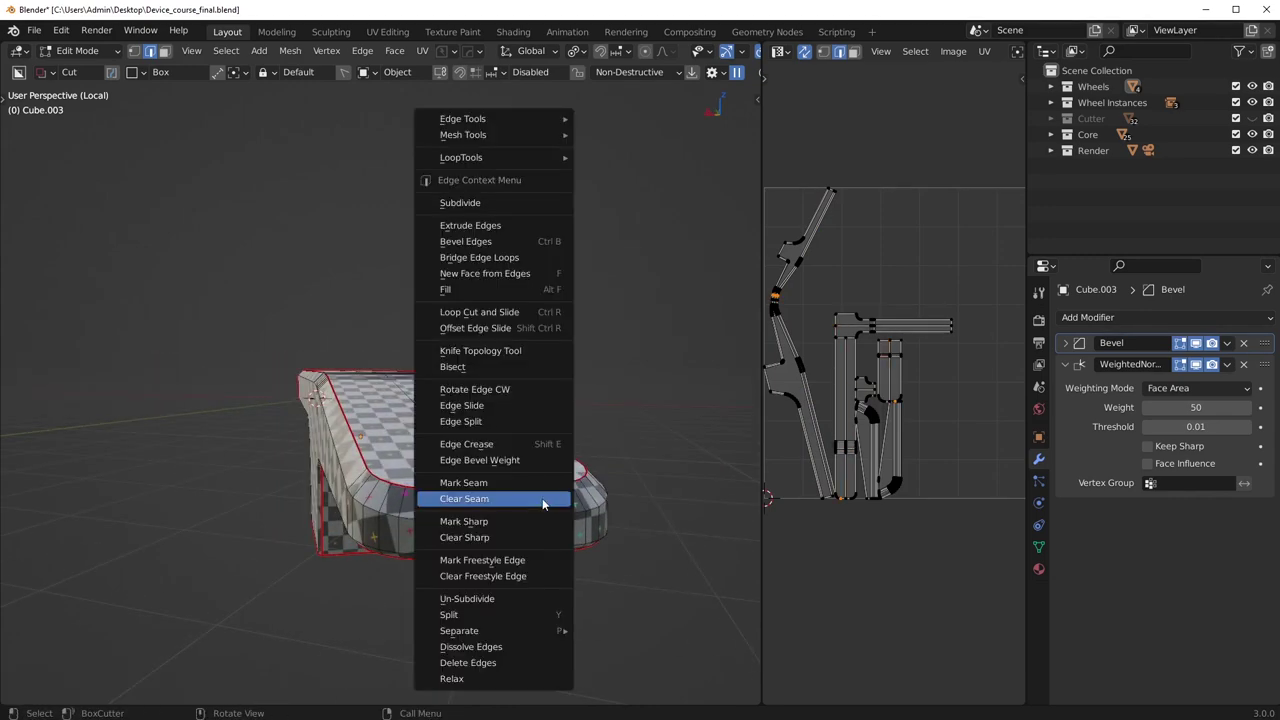
left_click(540, 490)
Inspect the split side islands on the arm and undo the last seam marking.
middle_click_drag(430, 500, 500, 540)
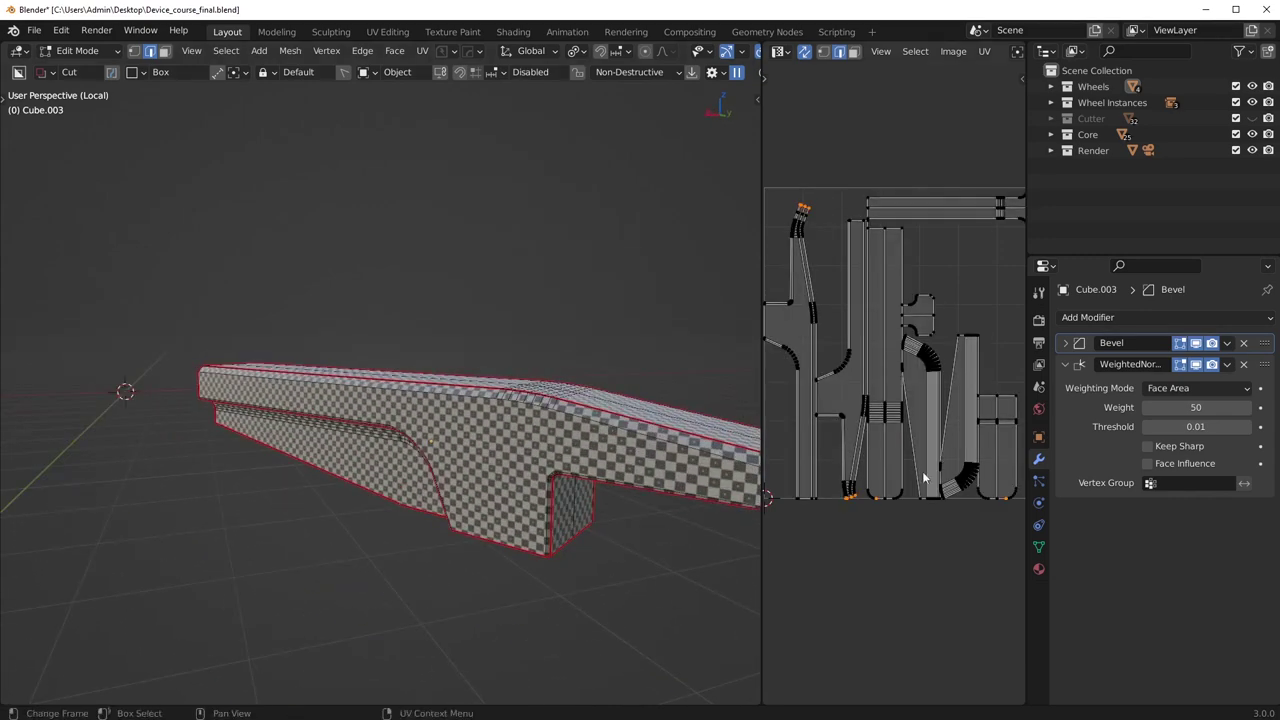
scroll(923, 477, "down", 2)
middle_click_drag(684, 471, 485, 411)
key("ctrl+z")
Mark only the short vertical edges at the middle of the arm's rounded end as a seam and check the unwrap.
scroll(455, 275, "up", 3)
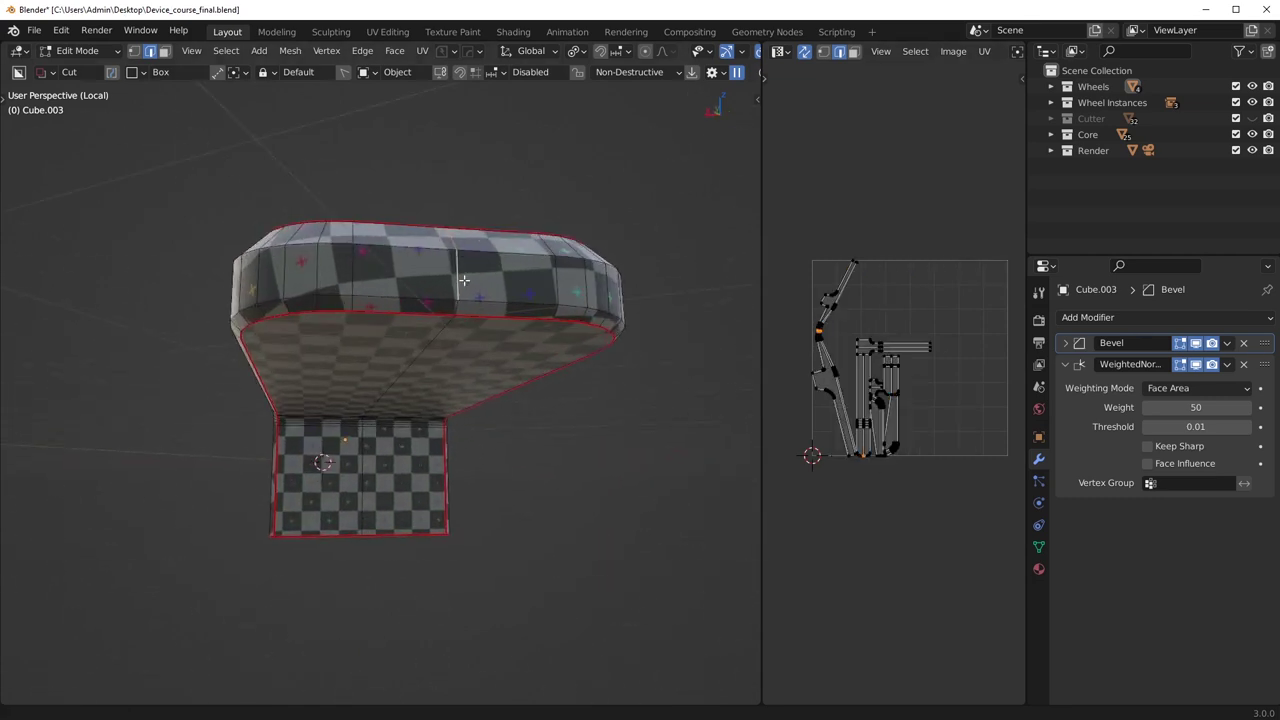
right_click(584, 314)
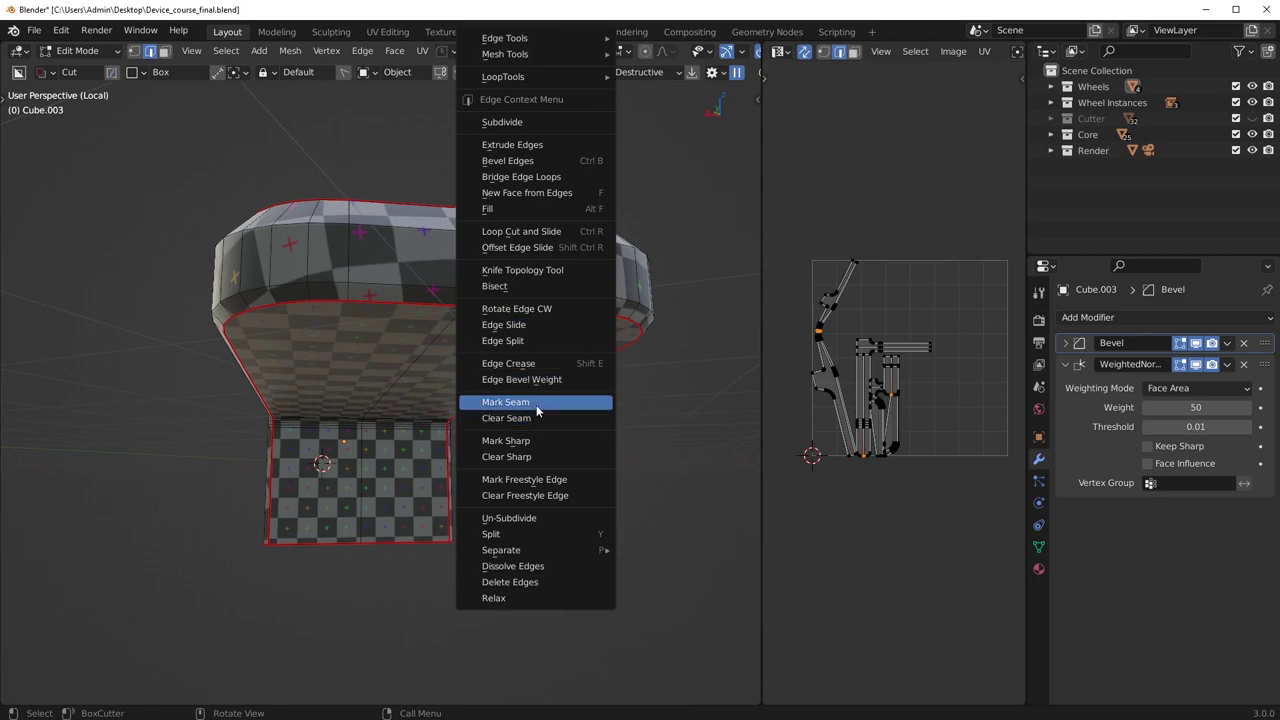
left_click(535, 404)
middle_click_drag(494, 384, 608, 488)
middle_click_drag(368, 500, 494, 446)
scroll(492, 452, "up", 3)
middle_click_drag(566, 472, 513, 422)
scroll(514, 463, "down", 3)
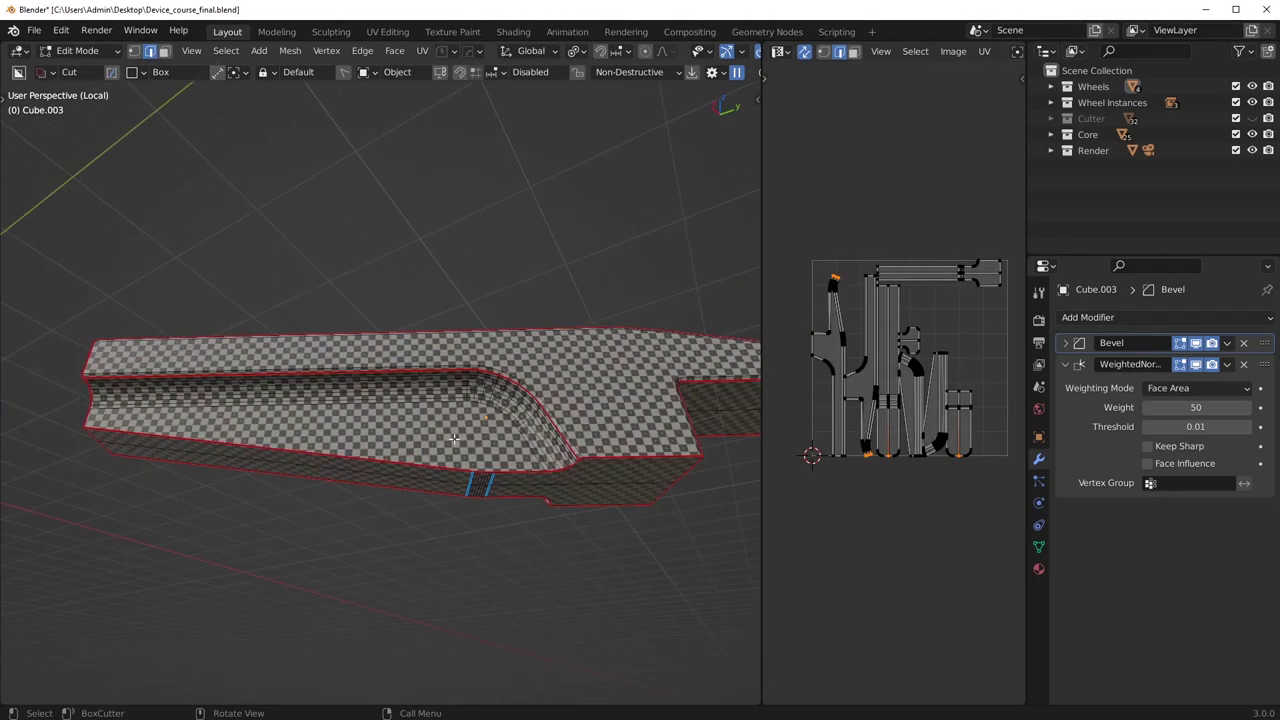
Select a seam-bounded island on the arm in face mode, check its texture and leave local view.
key("3")
key("l")
left_click(569, 451)
middle_click_drag(560, 440, 425, 547)
scroll(431, 536, "down", 4)
key("slash")
scroll(460, 520, "down", 6)
Hide and reveal the arm's geometry again, and select the Wheels collection instance in Object Mode.
key("h")
middle_click_drag(354, 466, 263, 437)
key("alt+h")
scroll(342, 479, "down", 2)
left_click(231, 434)
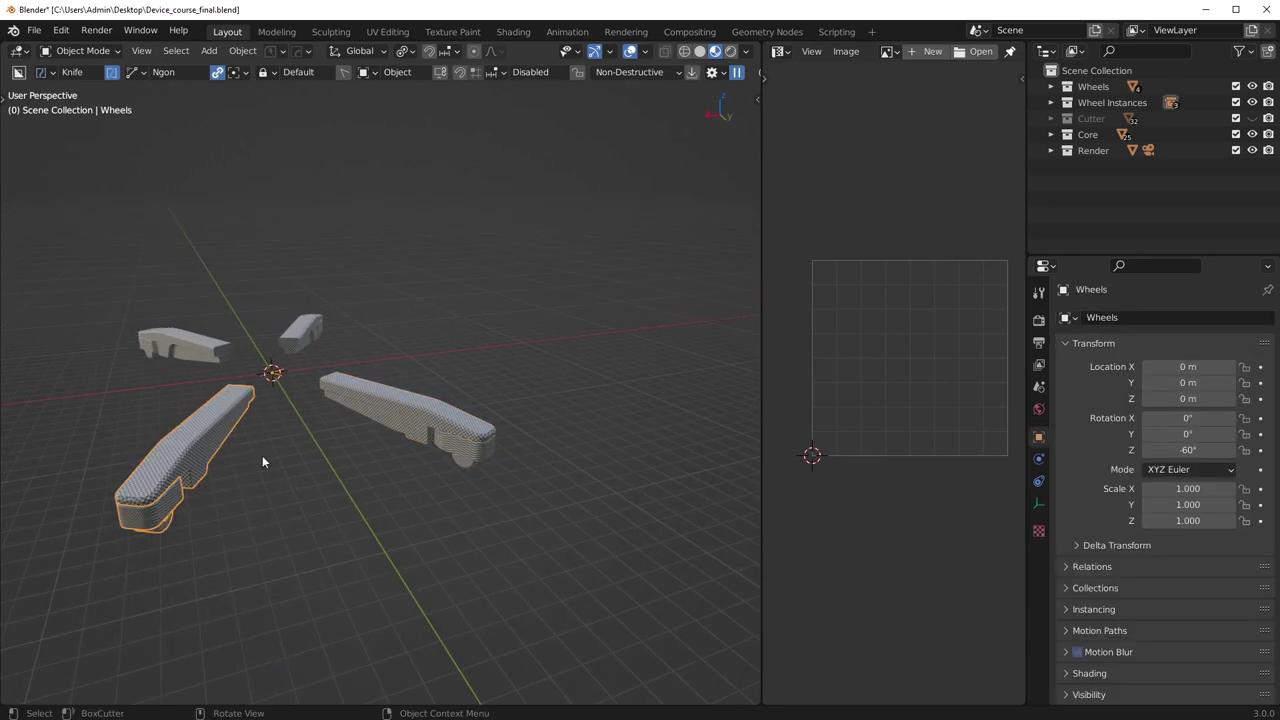
Select all four wheel-leg collection instances around the origin and hide them.
scroll(226, 458, "up", 2)
left_click(387, 456)
left_click(149, 441, "shift")
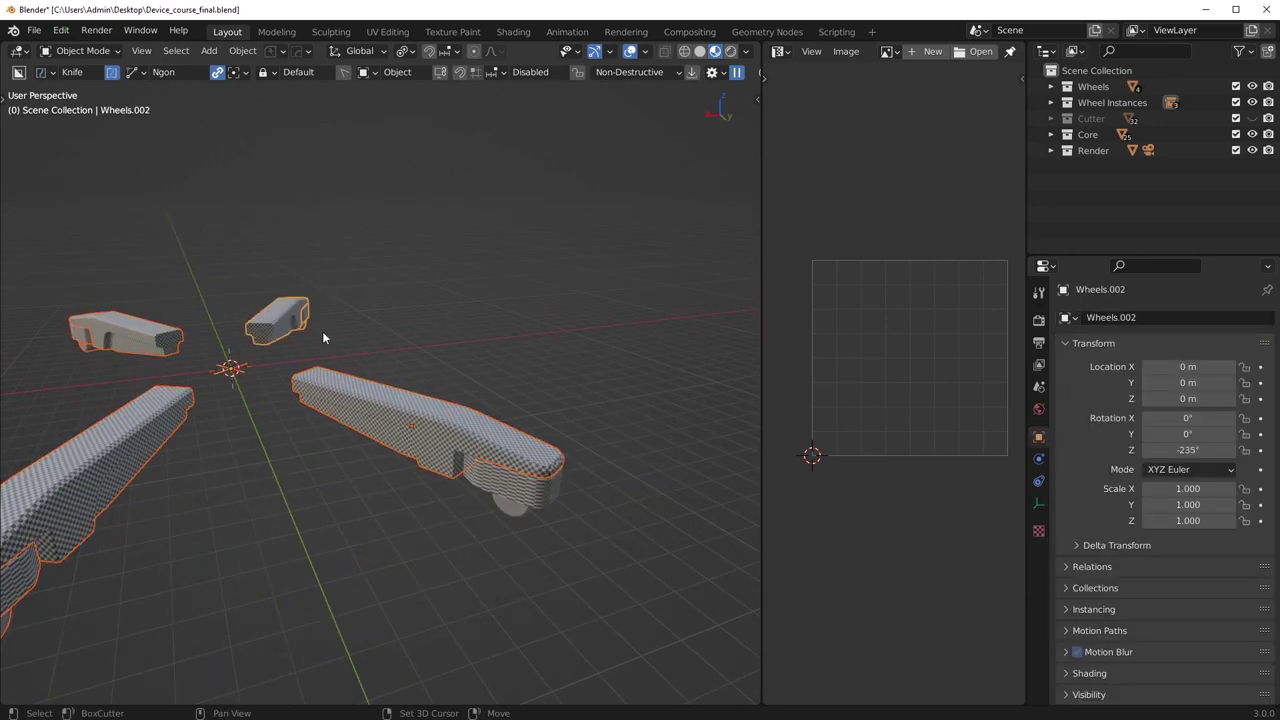
key("h")
Select the rounded block part and apply the Sharpen operation to it.
scroll(446, 480, "up", 2)
middle_click_drag(490, 492, 512, 464)
left_click(608, 466)
middle_click_drag(608, 464, 480, 486)
scroll(488, 450, "up", 3)
key("q")
left_click(549, 434)
Try unwrapping the block, undo it, and clear the seam between its bevel strip and side wall.
key("Tab")
key("u")
left_click(593, 485)
key("ctrl+z")
right_click(603, 503)
left_click(590, 522)
Mark the block's vertical side edge and the adjoining bevel edge as a seam.
middle_click_drag(586, 528, 514, 500)
middle_click_drag(519, 394, 315, 542)
key("KP_Decimal")
middle_click_drag(430, 278, 369, 294)
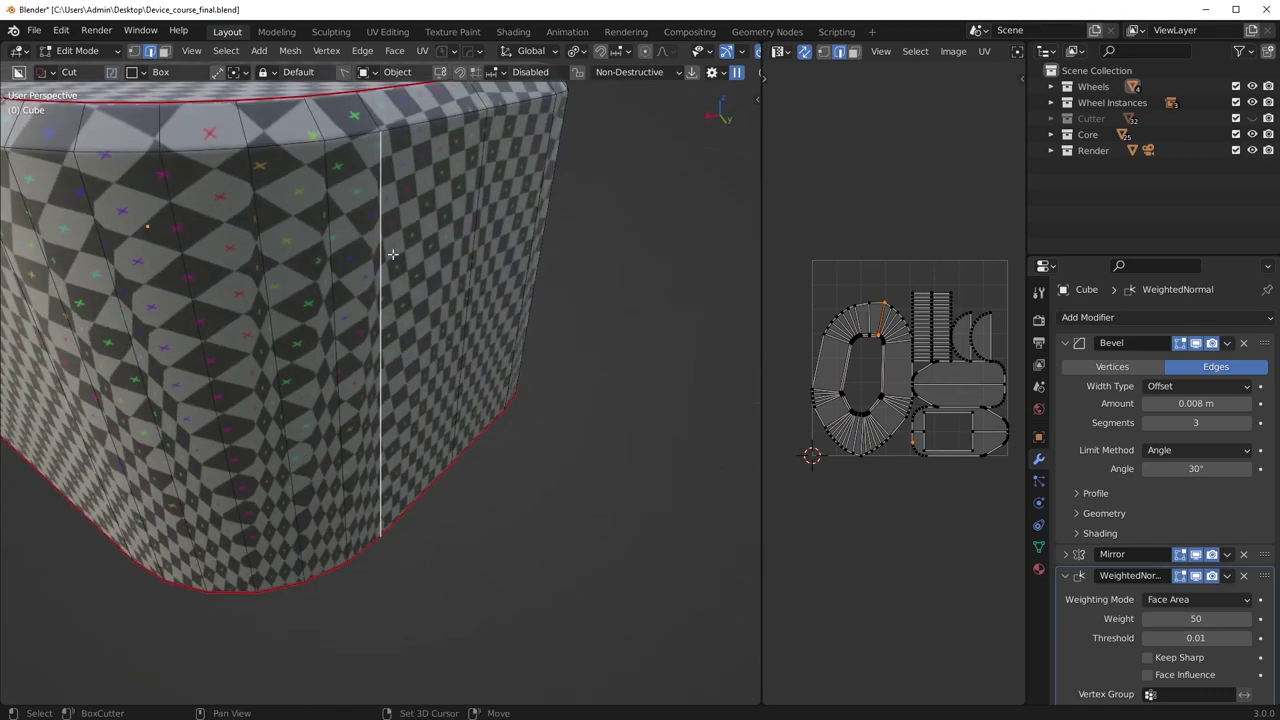
left_click(374, 120, "shift")
right_click(576, 287)
left_click(533, 402)
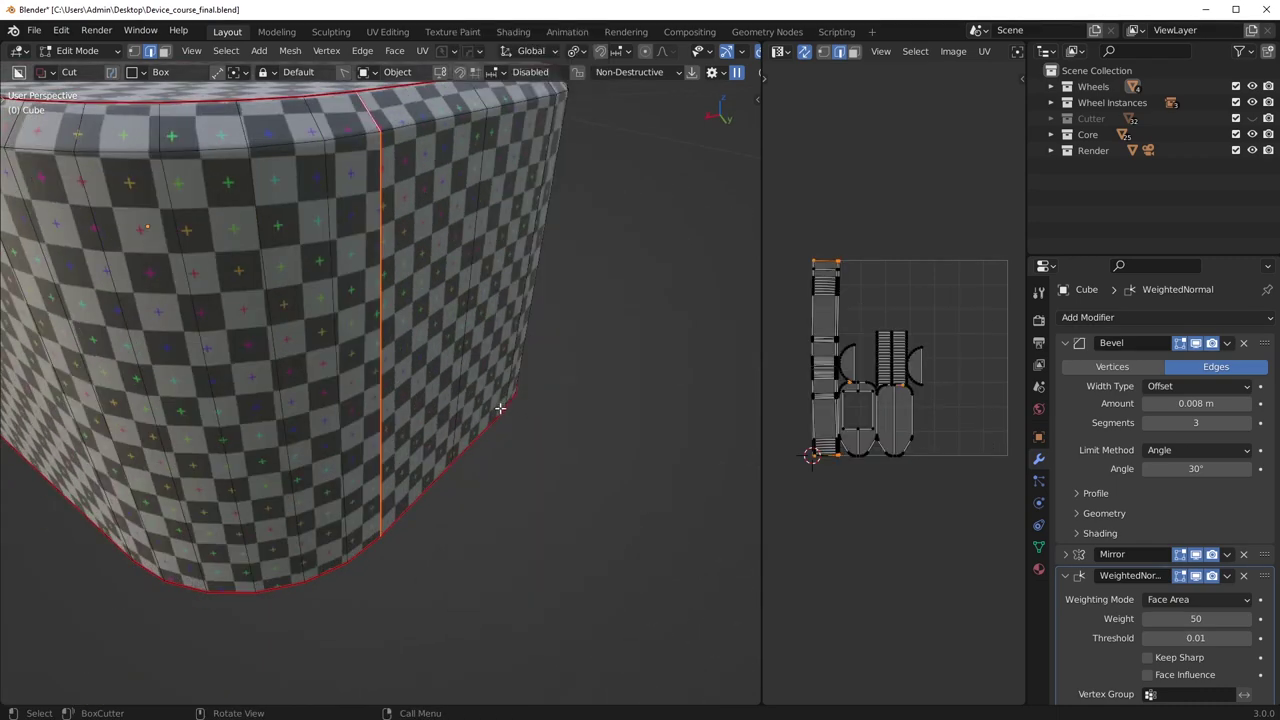
Return to Object Mode and hide the finished block.
scroll(452, 412, "down", 3)
key("Tab")
left_click(440, 300)
scroll(433, 413, "down", 4)
middle_click_drag(433, 413, 505, 380)
key("h")
Sharpen the cylinder with the square recess and open it in Edit Mode.
left_click(257, 465)
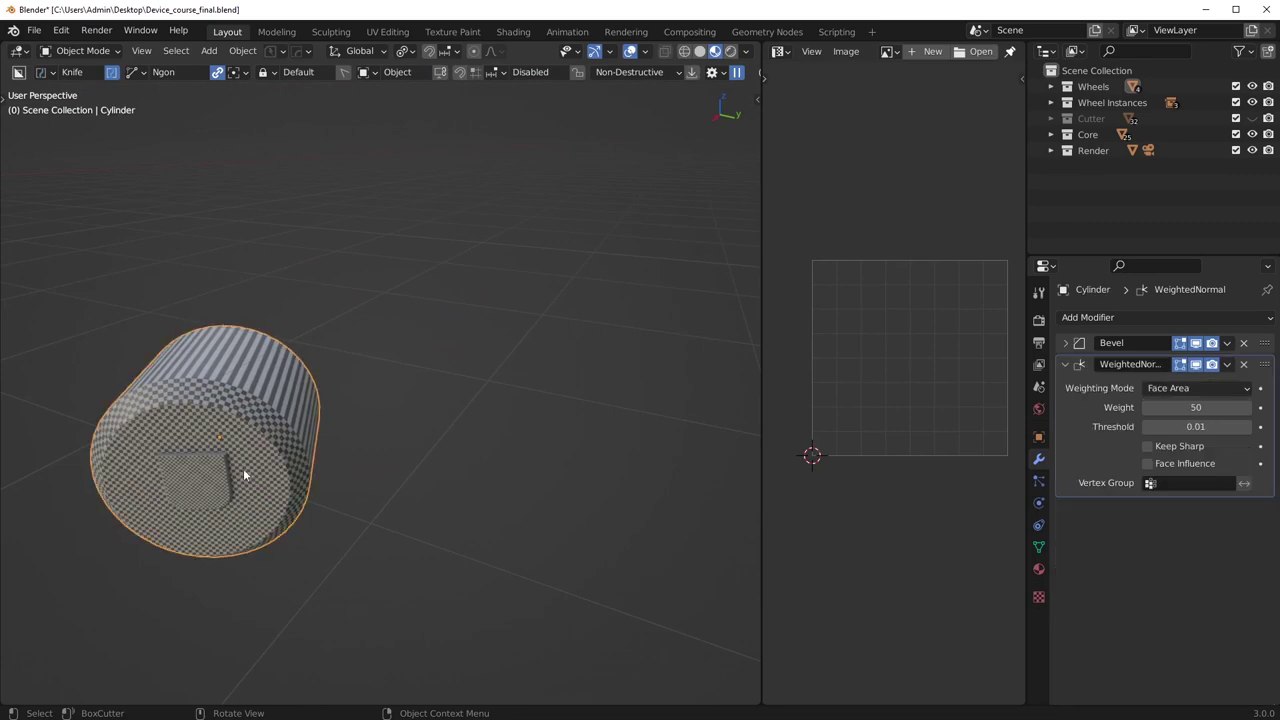
middle_click_drag(257, 465, 485, 420, "shift")
scroll(485, 420, "up", 2)
key("q")
left_click(550, 380)
key("Tab")
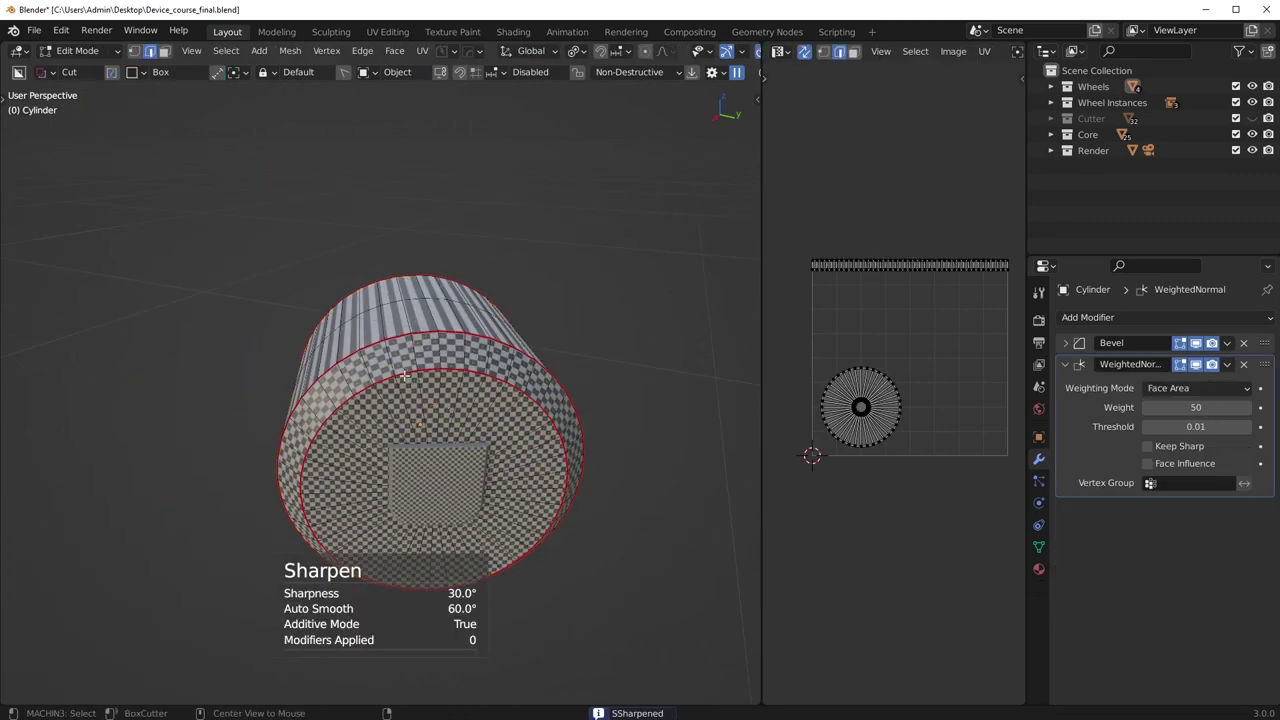
Clear the seam along the edge loop between the cylinder's body and its chamfer.
left_click(380, 343, "alt")
middle_click_drag(380, 343, 570, 362)
right_click(449, 411)
left_click(456, 423)
Mark a straight lengthwise edge path across the cylinder's body and chamfers as a seam.
middle_click_drag(335, 490, 317, 527)
left_click(332, 461)
middle_click_drag(332, 470, 432, 455)
left_click(342, 551, "ctrl")
scroll(420, 562, "down", 3)
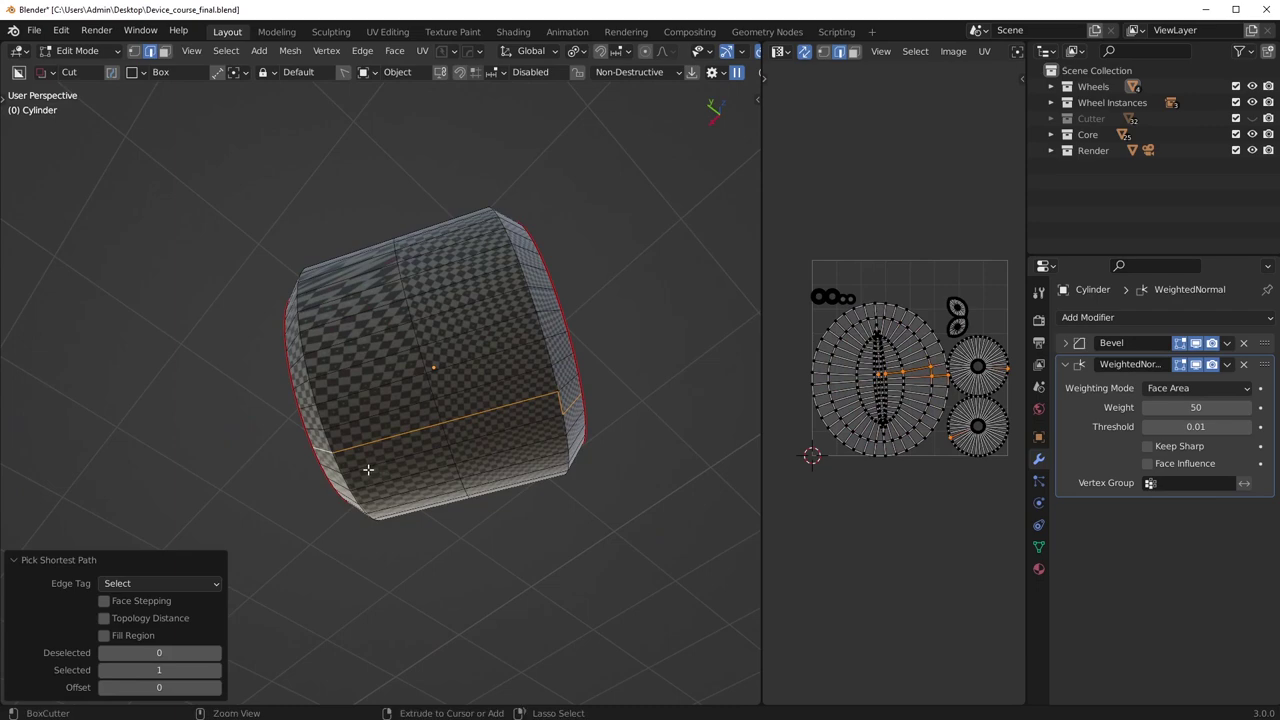
right_click(578, 437)
left_click(573, 418)
Leave Edit Mode, check the cylinder's checker texture and hide the cylinder.
middle_click_drag(573, 430, 420, 500)
key("Tab")
left_click(429, 430)
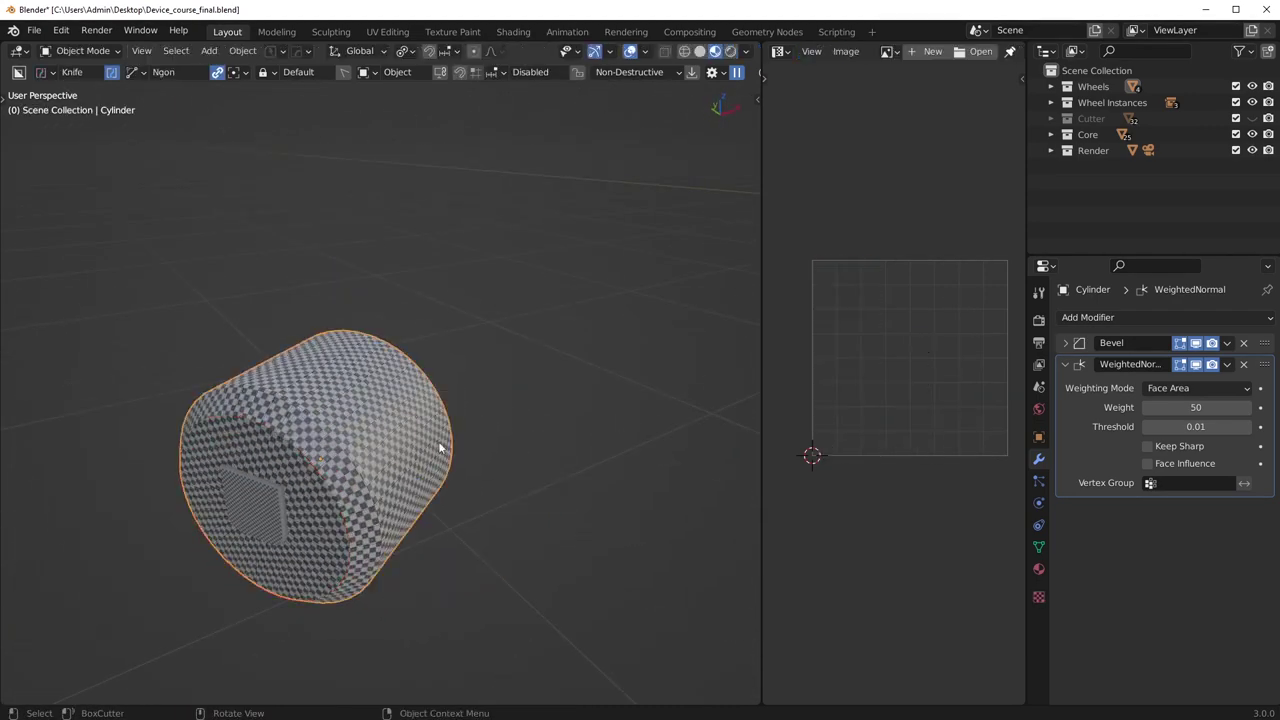
key("h")
Sharpen the remaining pair of thin mirrored plates and open them in Edit Mode.
left_click(257, 487)
key("q")
left_click(471, 400)
key("Tab")
Unwrap all faces of the thin plate, return to Object Mode and hide the plates.
middle_click_drag(467, 440, 426, 483)
key("a")
scroll(501, 457, "up", 3)
key("u")
left_click(514, 454)
key("Tab")
scroll(516, 290, "down", 3)
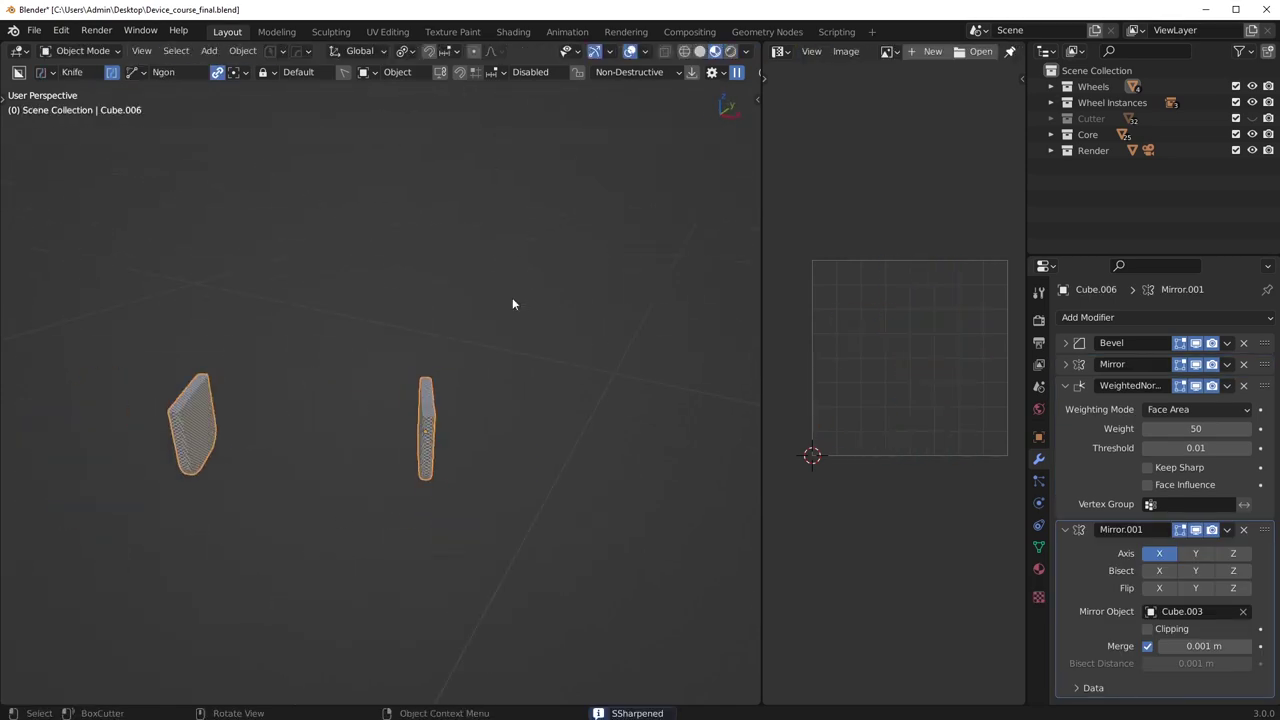
key("h")
scroll(437, 315, "down", 4)
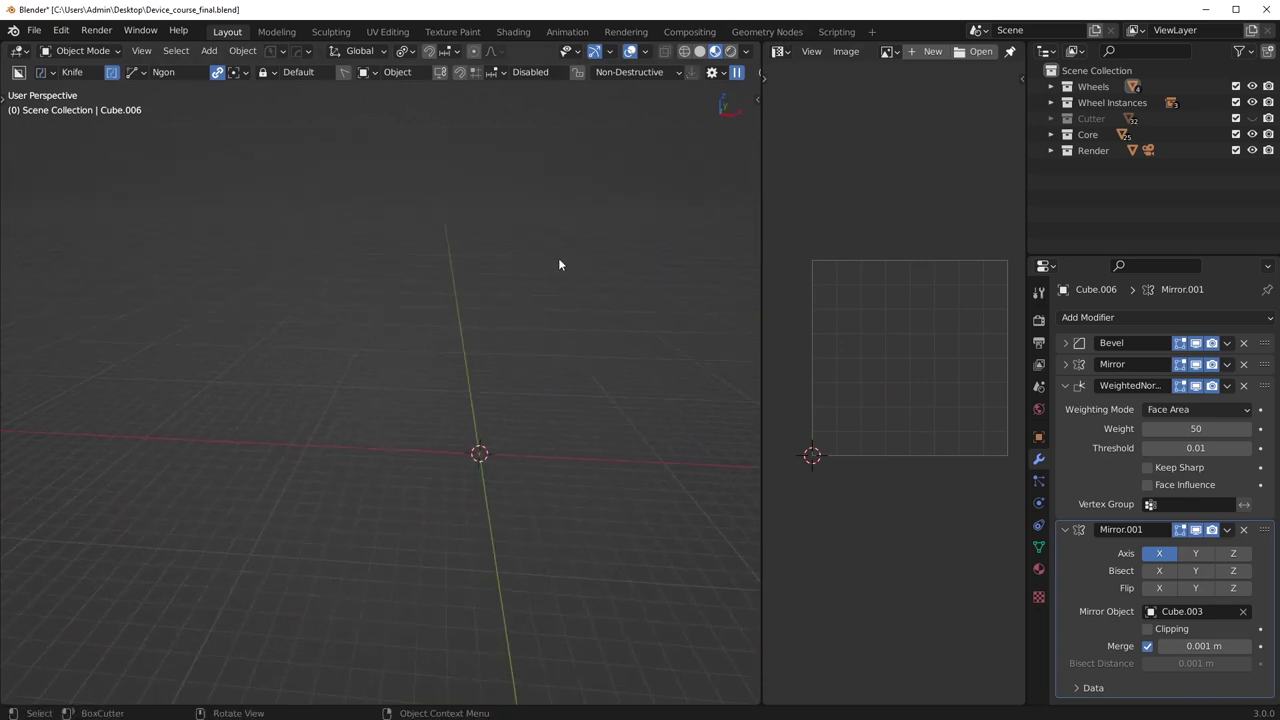
Reveal all hidden objects and delete the mesh object belonging to the Render collection.
key("alt+h")
middle_click_drag(558, 259, 307, 318)
scroll(509, 314, "down", 6)
left_click(509, 198)
key("Delete")
Close the UV editor area to enlarge the 3D viewport and examine the checker texture across the whole device.
middle_click_drag(509, 198, 383, 367)
left_click_drag(758, 46, 830, 102)
scroll(660, 330, "up", 6)
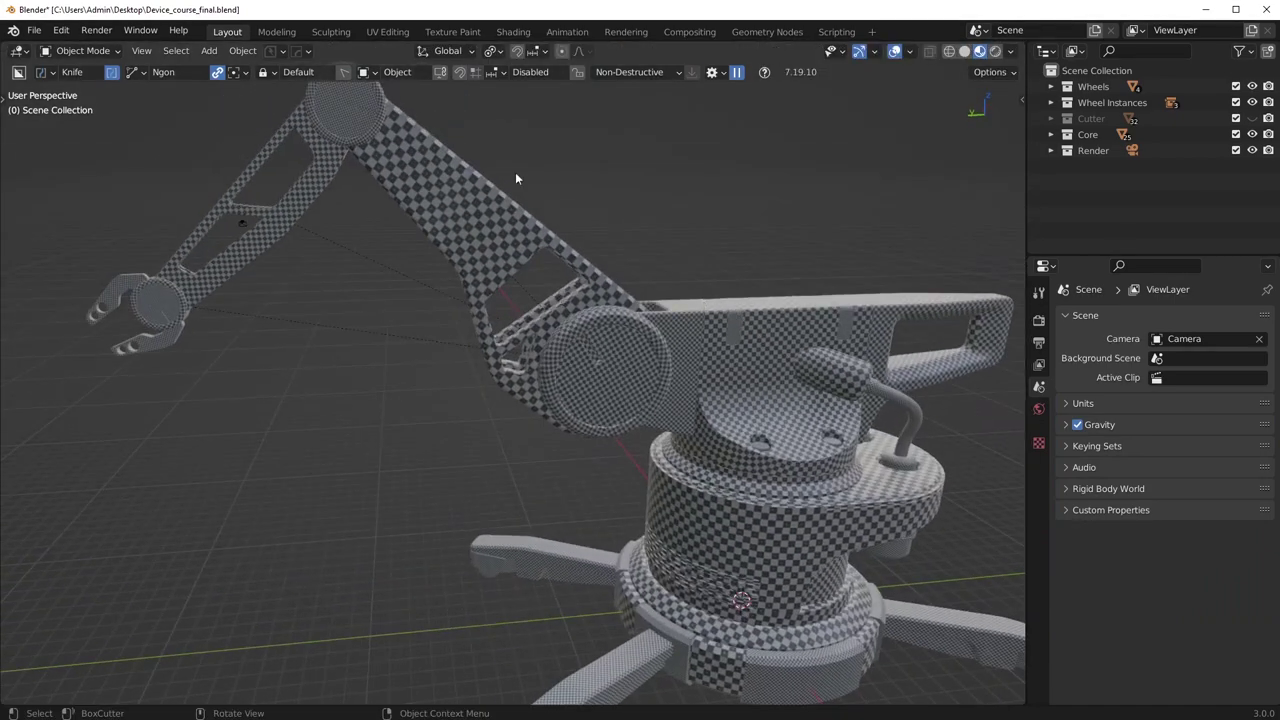
middle_click_drag(746, 299, 690, 322)
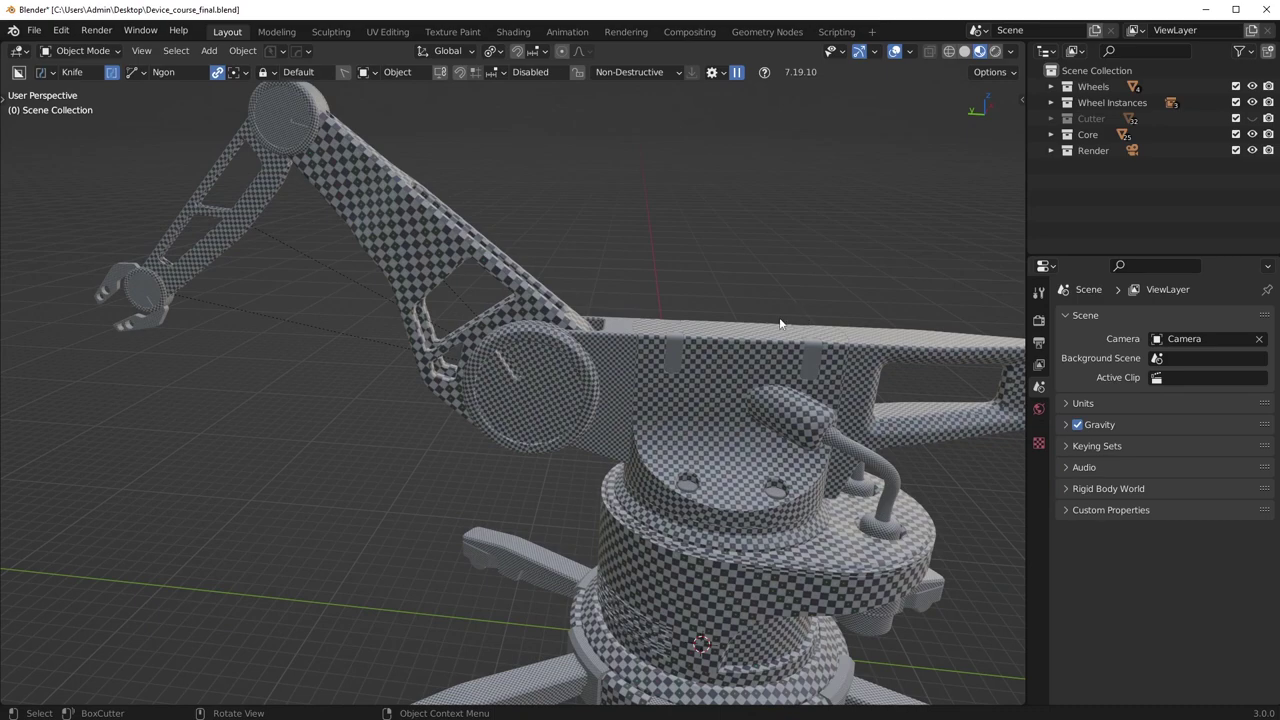
middle_click_drag(780, 323, 644, 478)
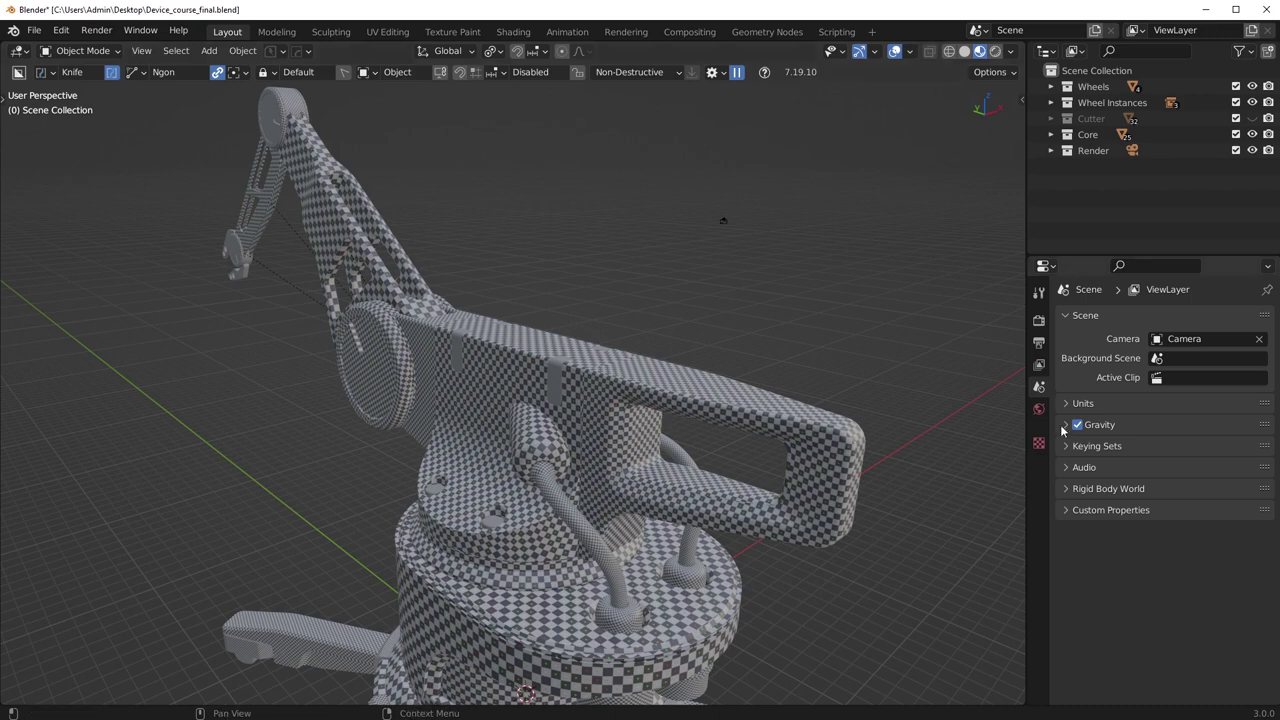
Inspect the curved hoses in Edit Mode, switching the Mirror modifier's mesh display off and on again.
left_click(588, 531)
middle_click_drag(590, 531, 953, 441)
key("Tab")
middle_click_drag(821, 420, 900, 426)
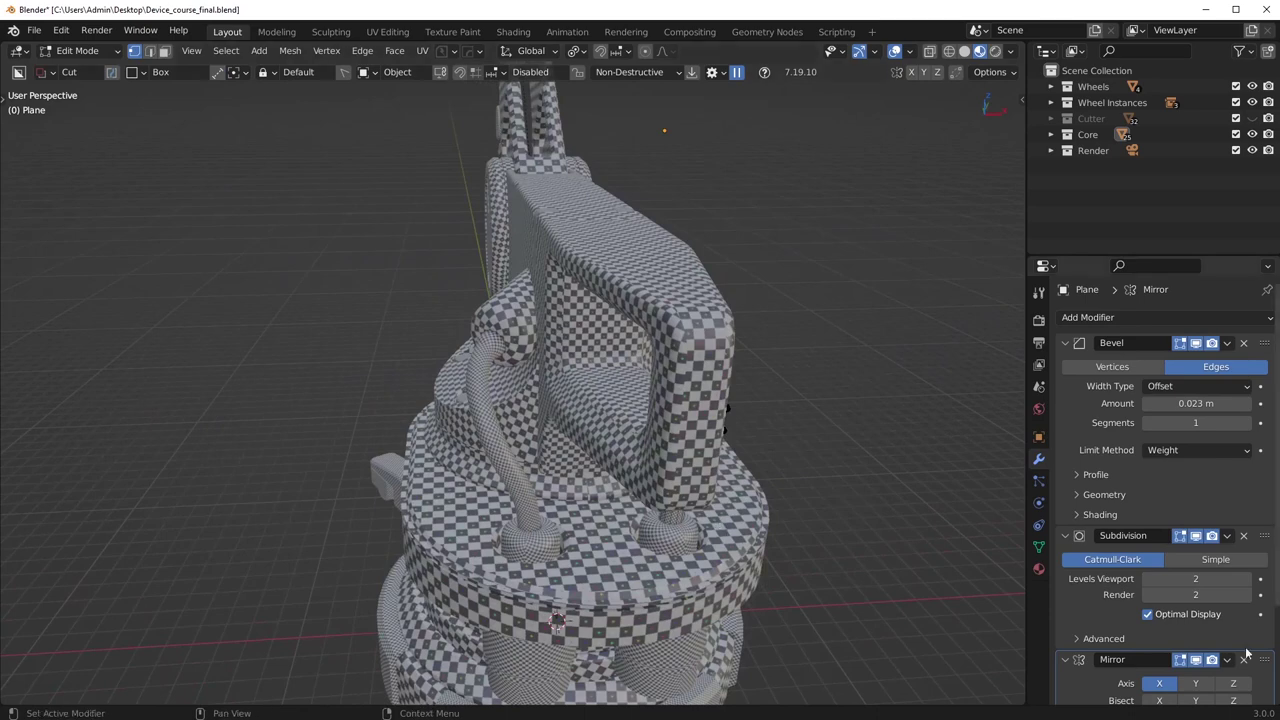
left_click(1181, 660)
left_click(1181, 660)
middle_click_drag(738, 422, 621, 463)
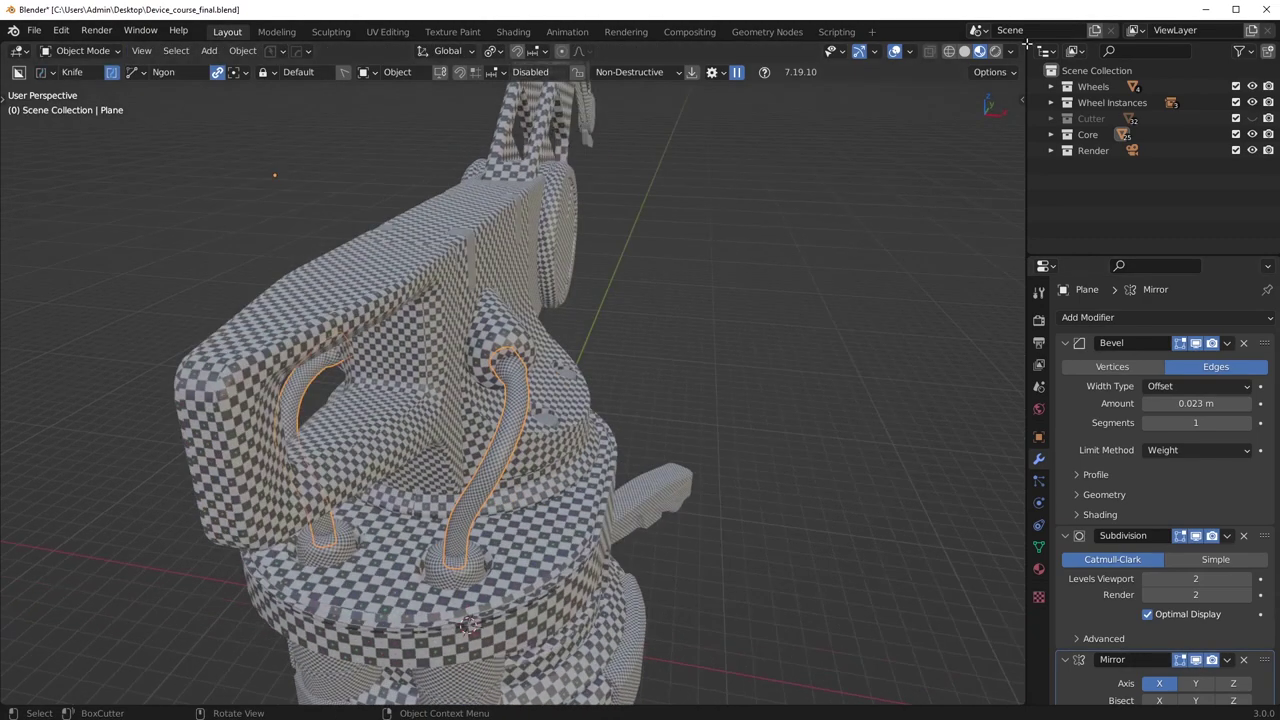
Split the 3D viewport vertically and set the new area to the UV Editor.
left_click_drag(1026, 44, 598, 116)
left_click(619, 50)
left_click(640, 130)
middle_click_drag(375, 452, 446, 470)
scroll(434, 422, "up", 5)
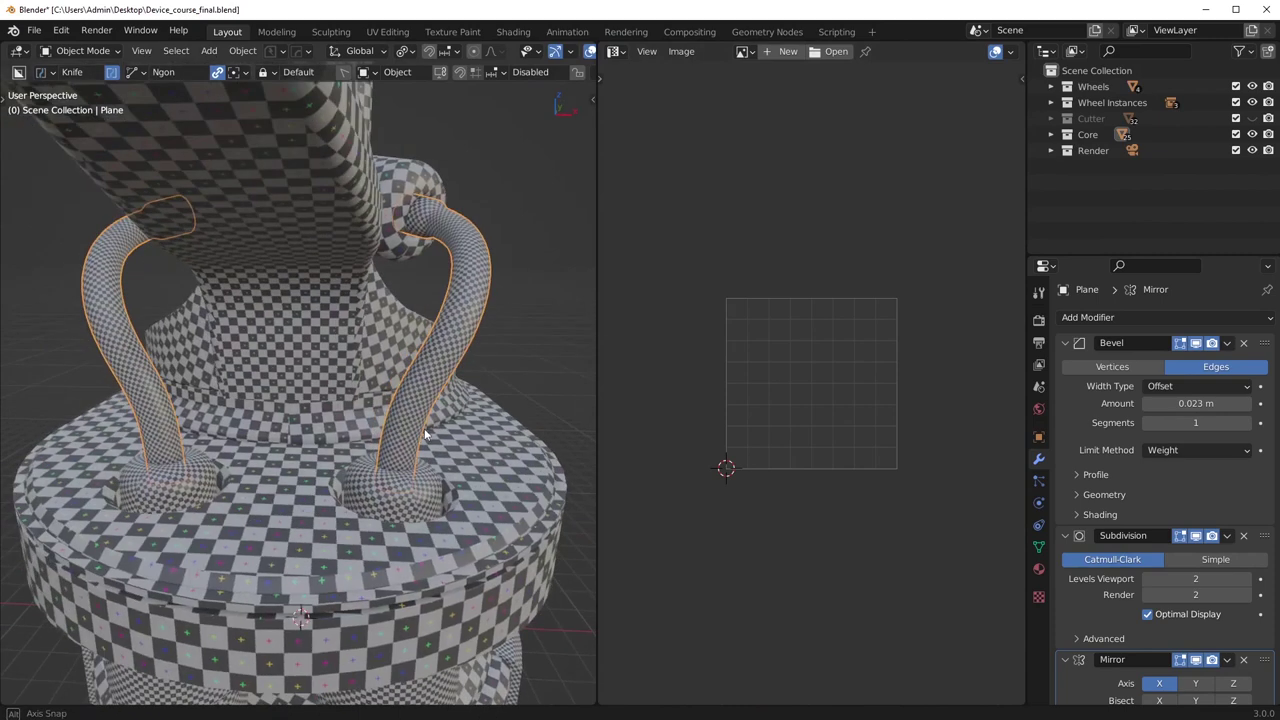
Toggle the hose's Mirror modifier off and on in the viewport to compare the mirrored side.
left_click(1197, 661)
left_click(1194, 662)
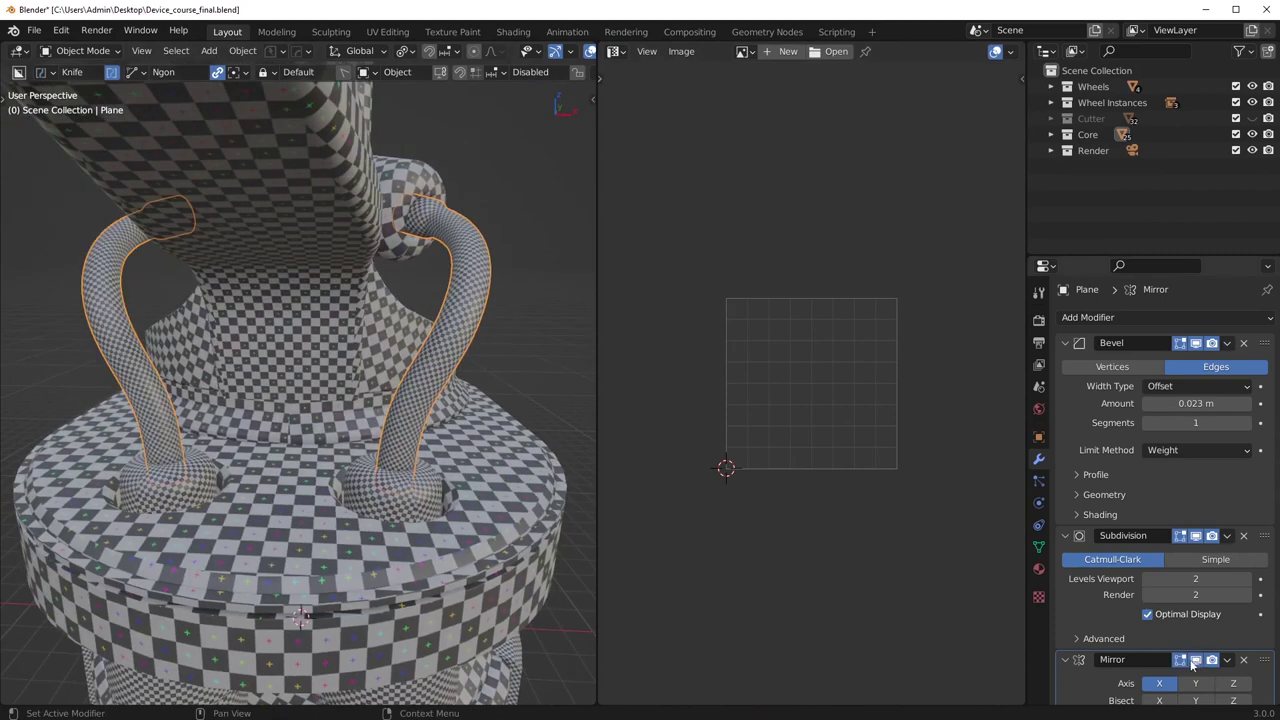
left_click(1196, 661)
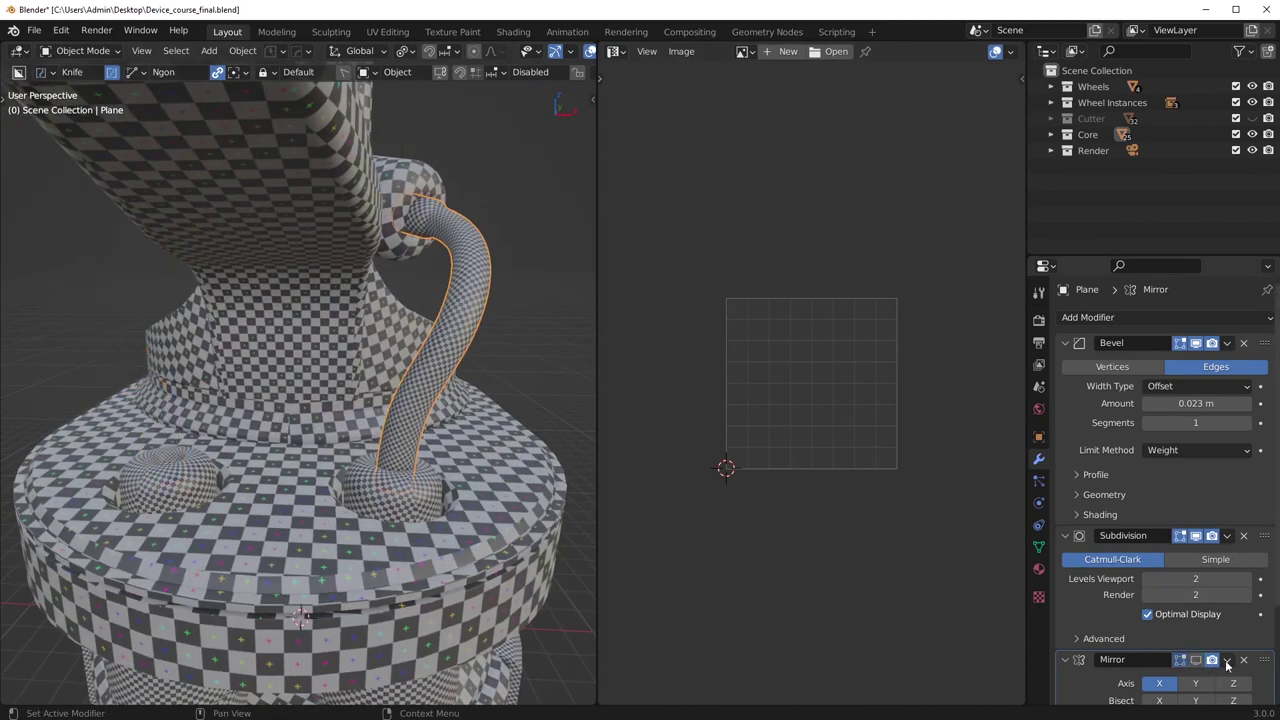
left_click(1197, 661)
Open the hose in Edit Mode, unlink the uvs image from the UV Editor and frame the selected face.
key("Tab")
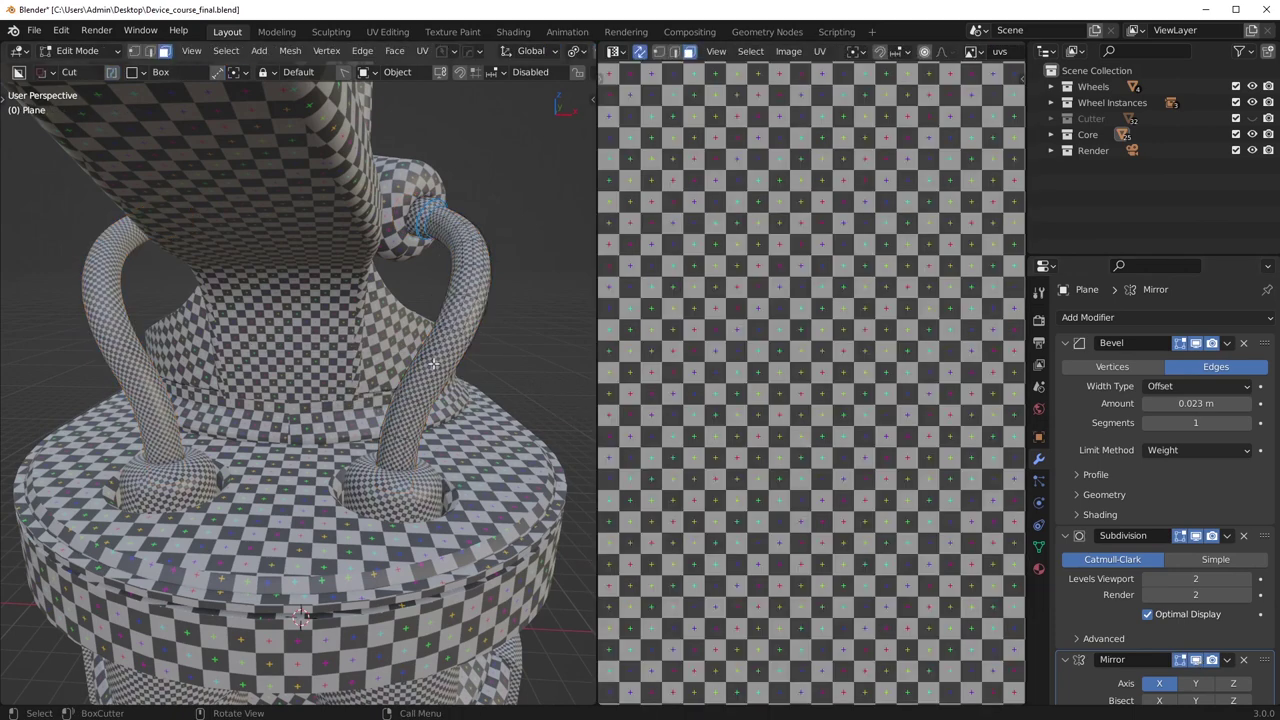
scroll(975, 53, "down", 6)
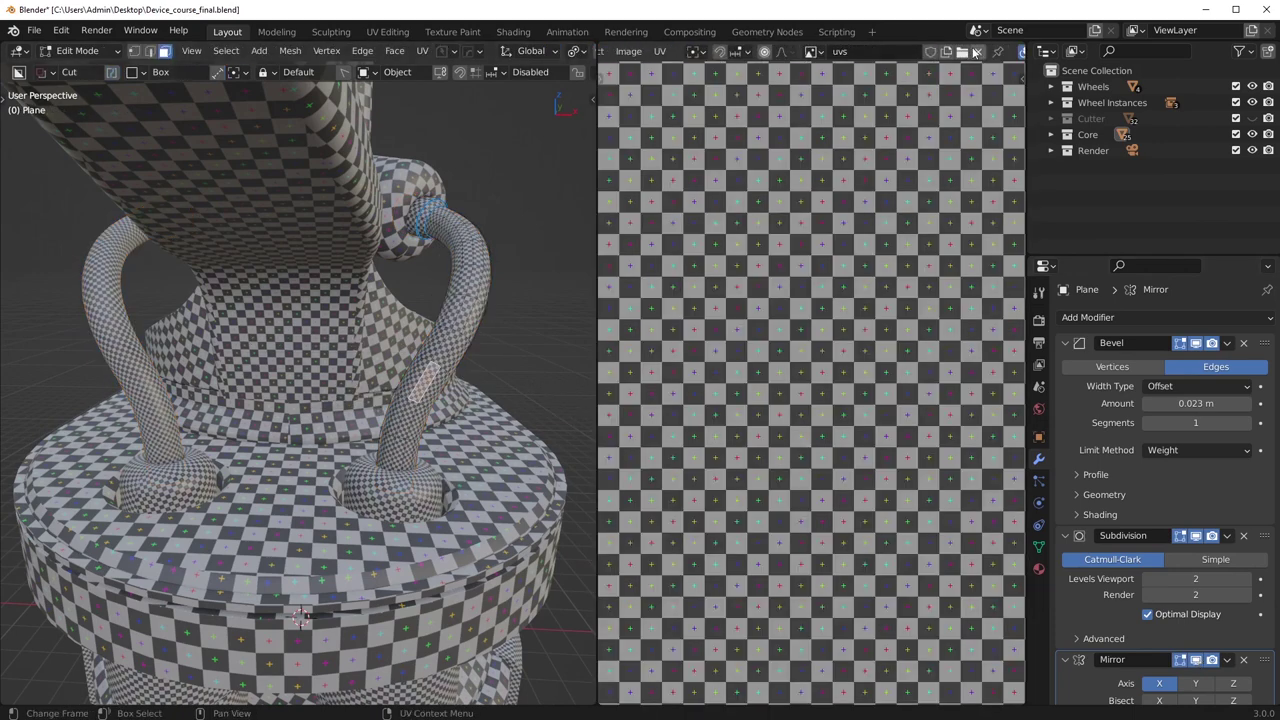
left_click(979, 53)
key("KP_Decimal")
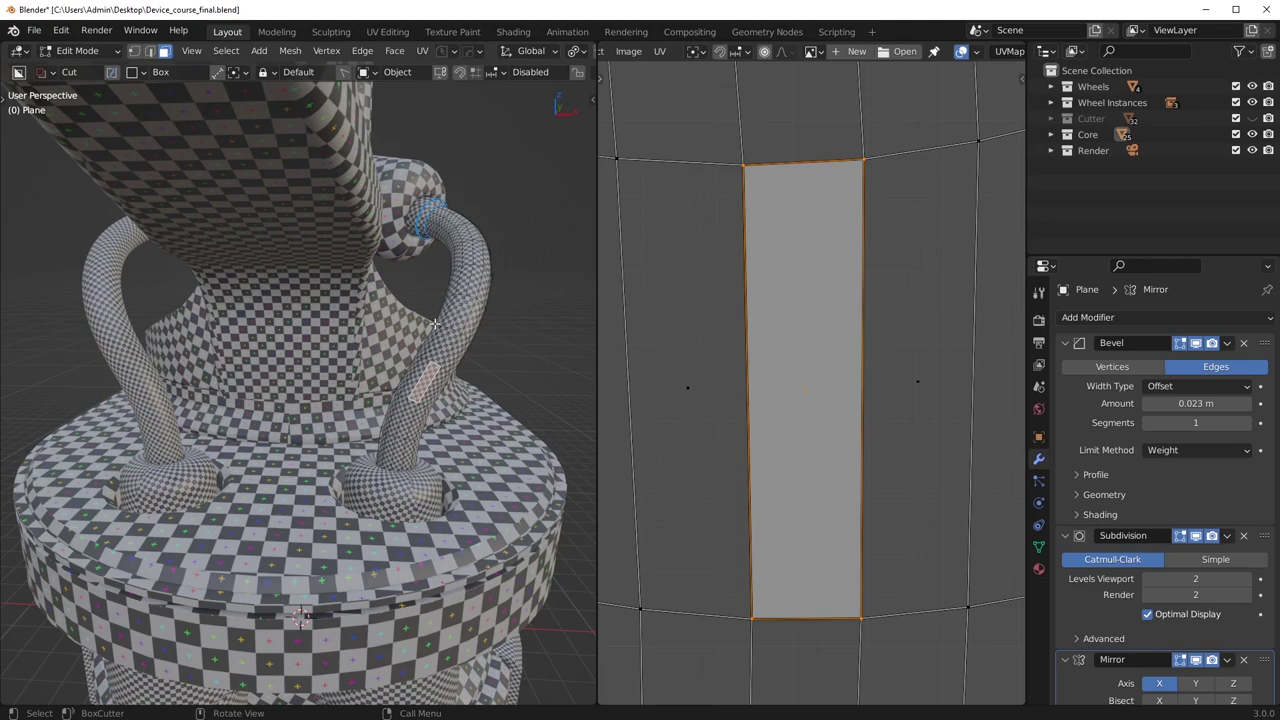
middle_click_drag(149, 352, 247, 352)
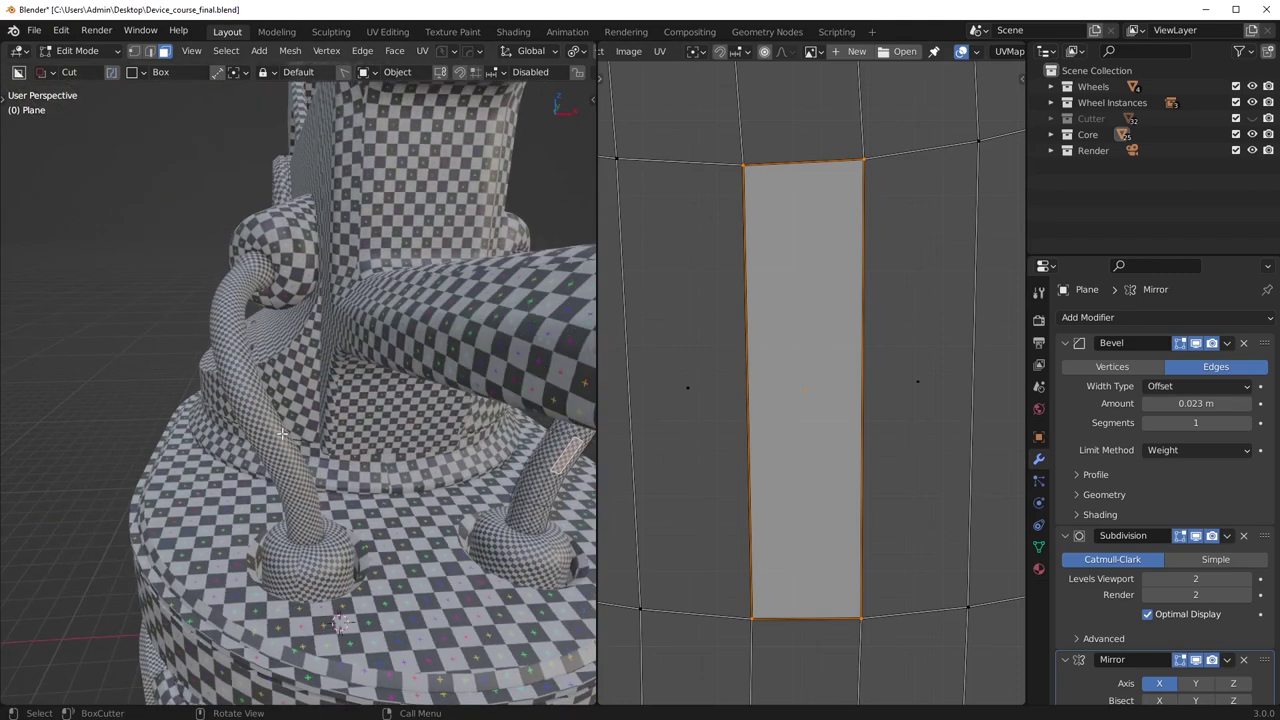
middle_click_drag(316, 504, 215, 500)
Apply the Mirror modifier on the hoses in Object Mode.
key("Tab")
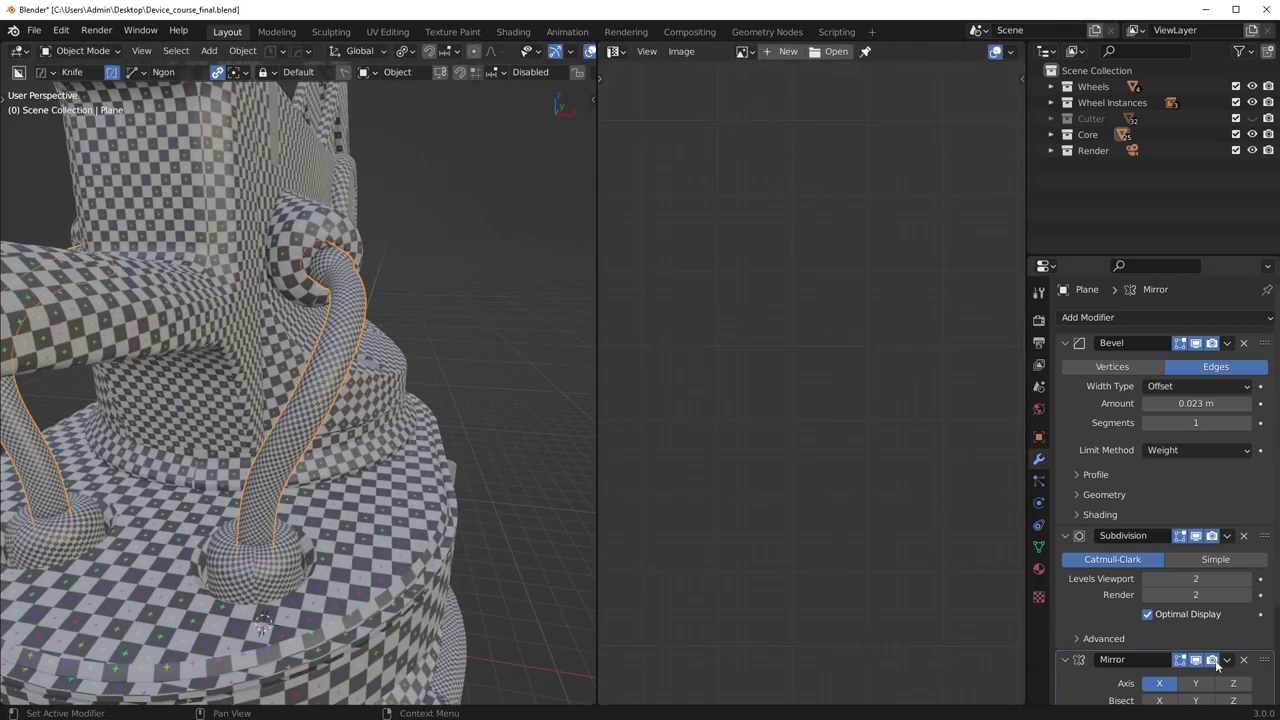
left_click(1226, 661)
left_click(1155, 642)
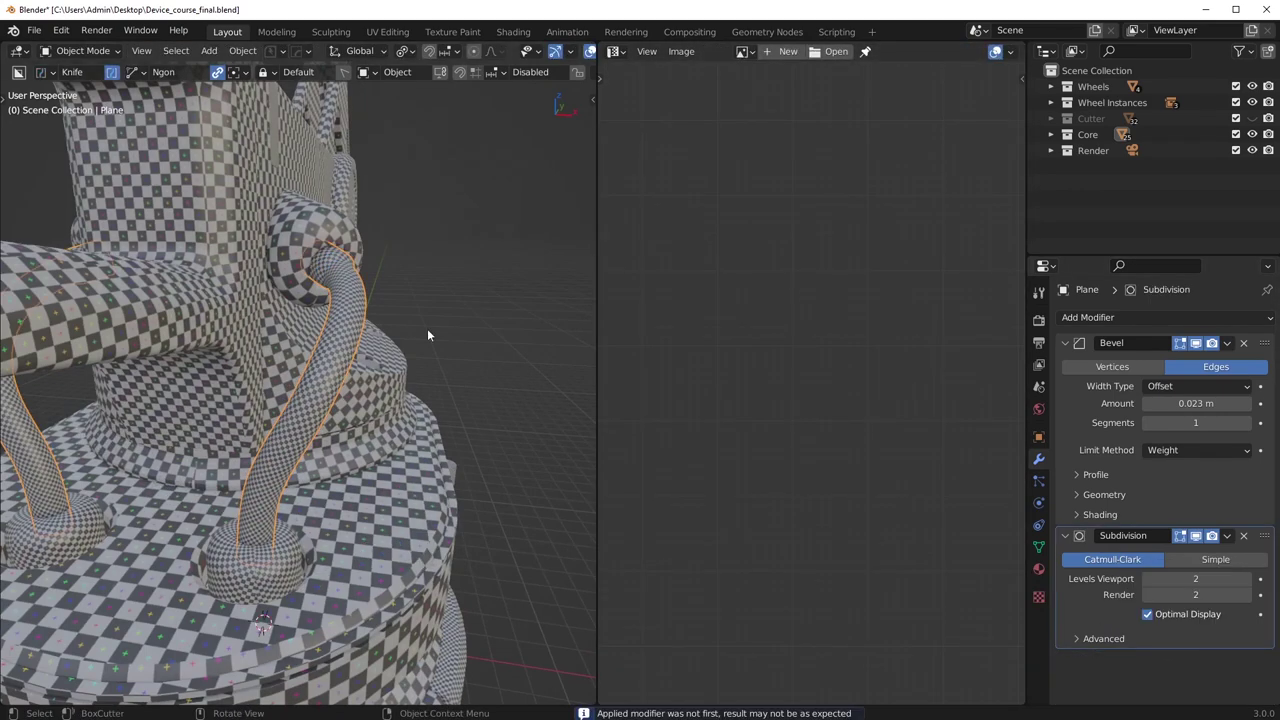
Select all hose geometry in Edit Mode and examine the overlapping UVs of both hoses.
key("Tab")
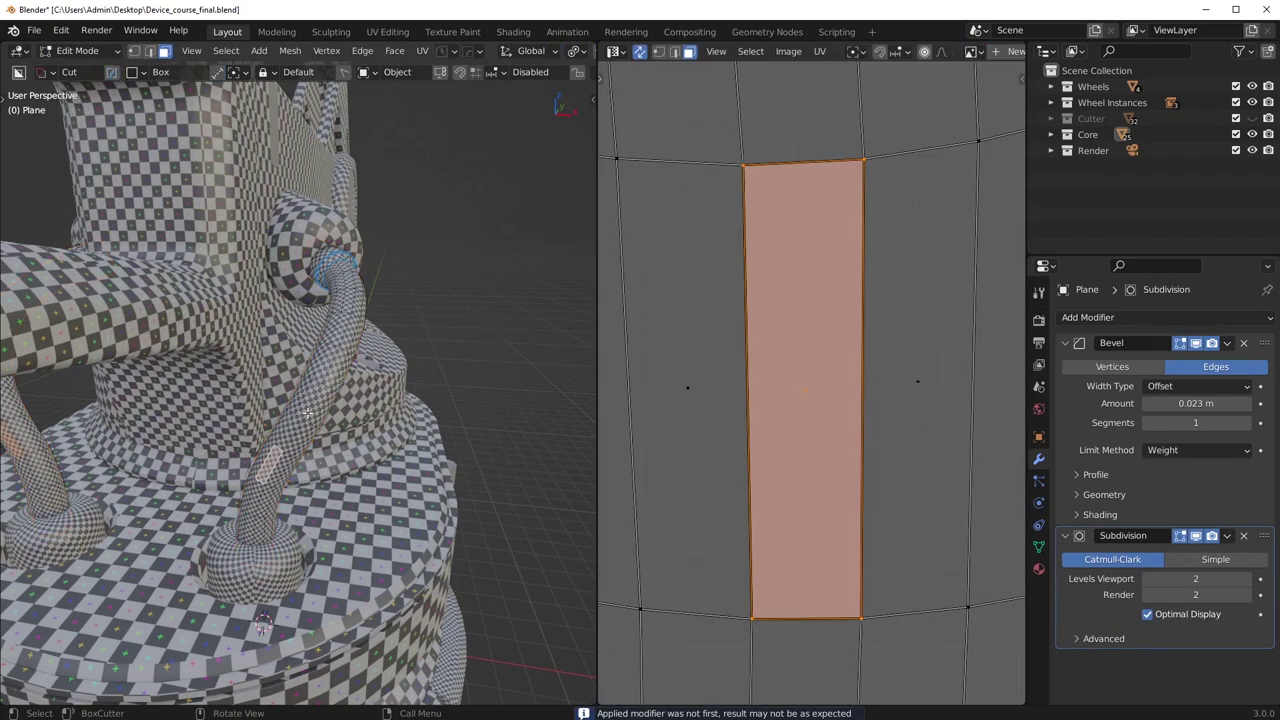
key("a")
scroll(314, 398, "down", 5)
scroll(807, 375, "down", 16)
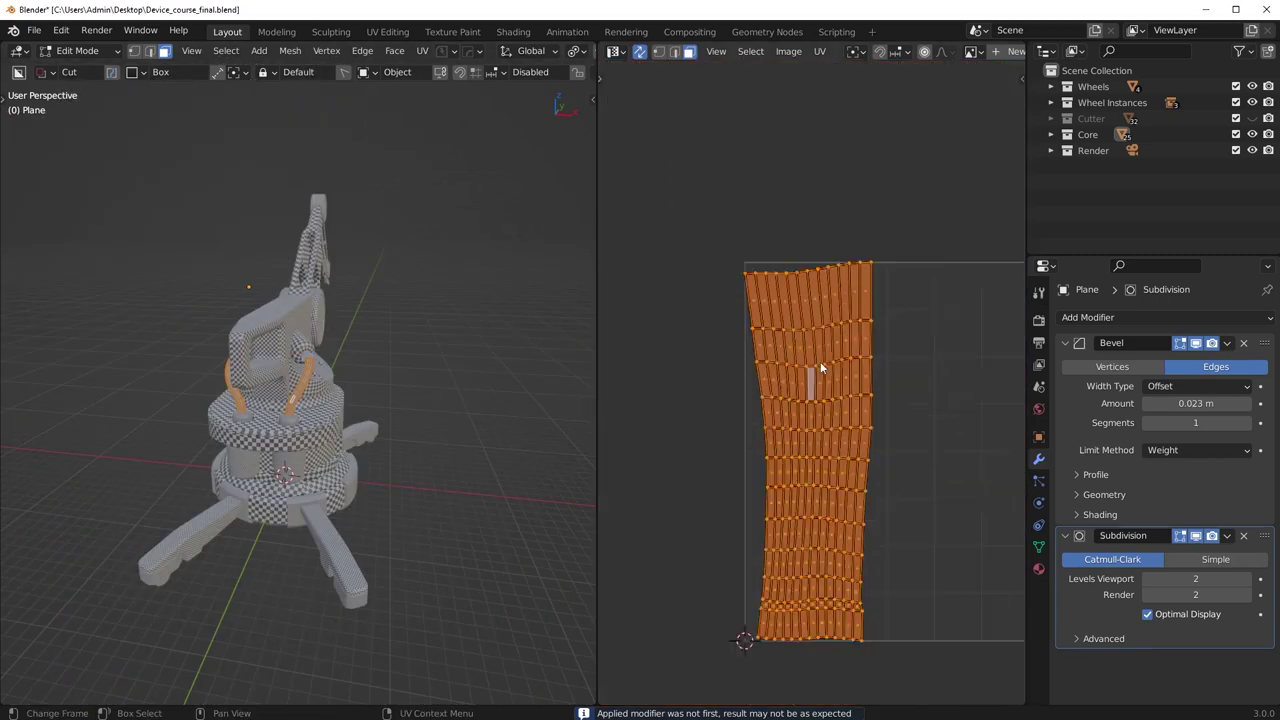
scroll(823, 372, "up", 5)
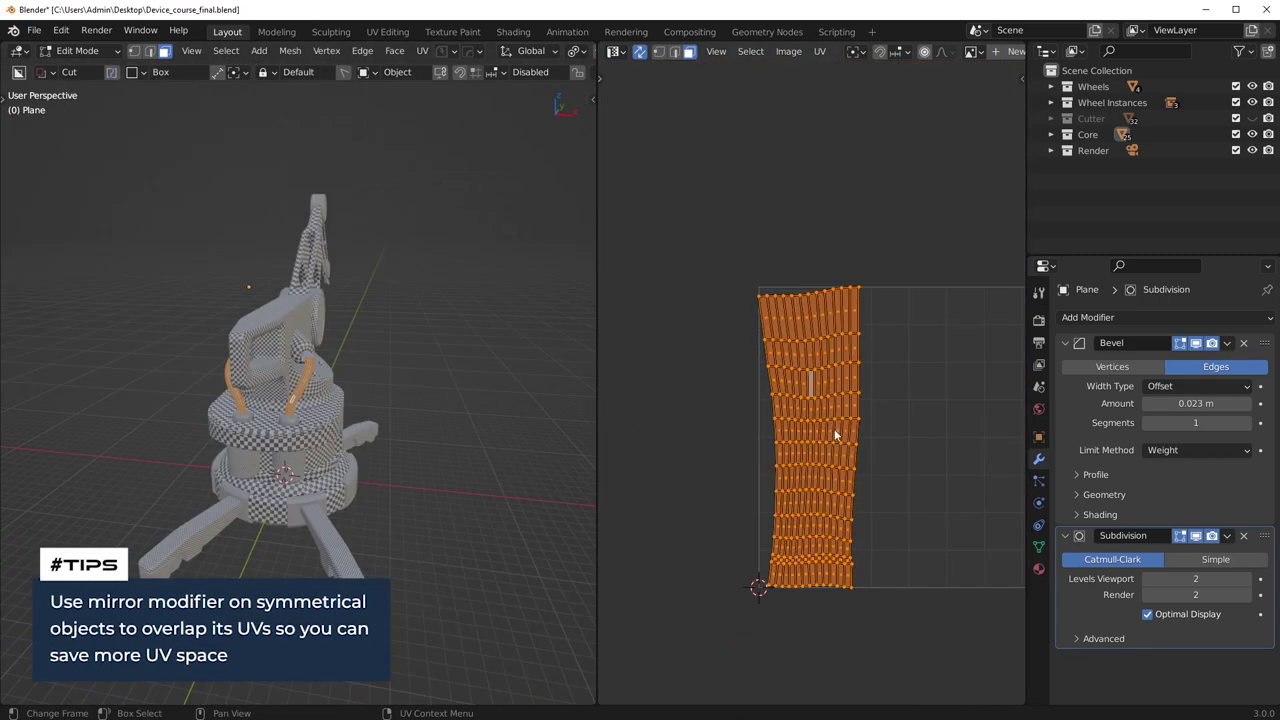
scroll(300, 375, "up", 5)
Undo the selection and the applied Mirror modifier on the hoses.
middle_click_drag(282, 362, 337, 370)
key("ctrl+z")
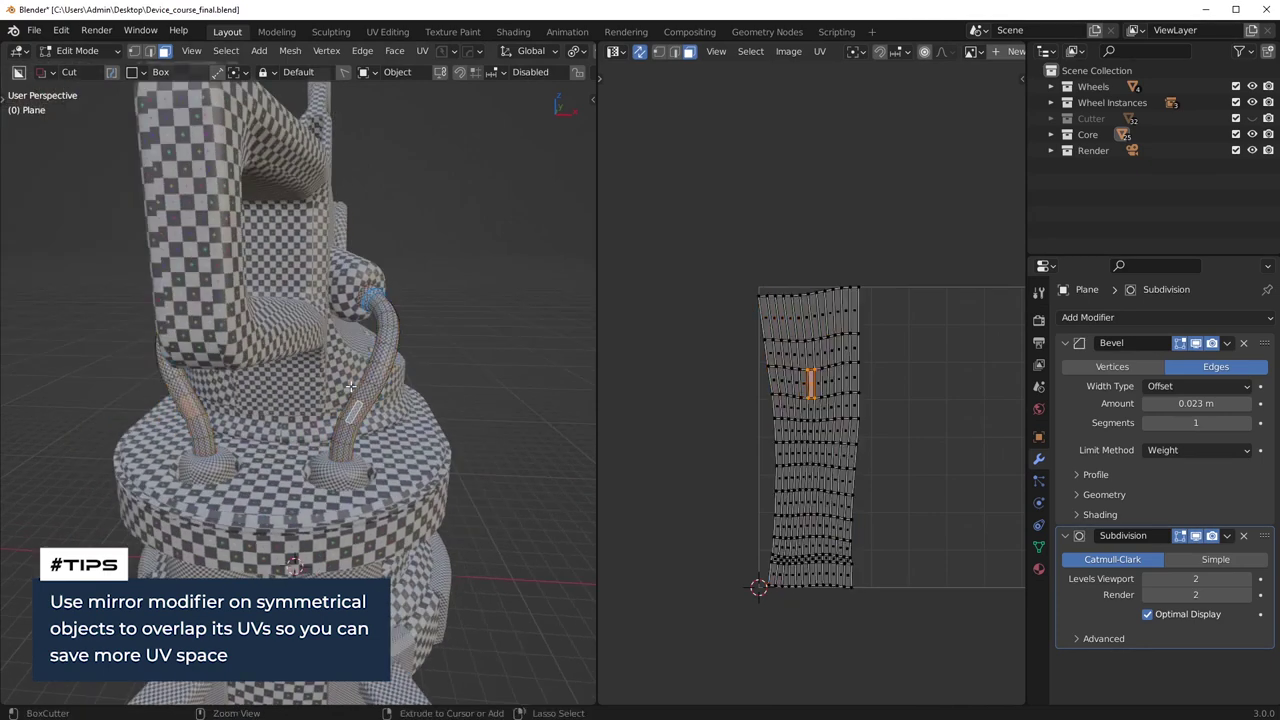
key("ctrl+z")
key("ctrl+z")
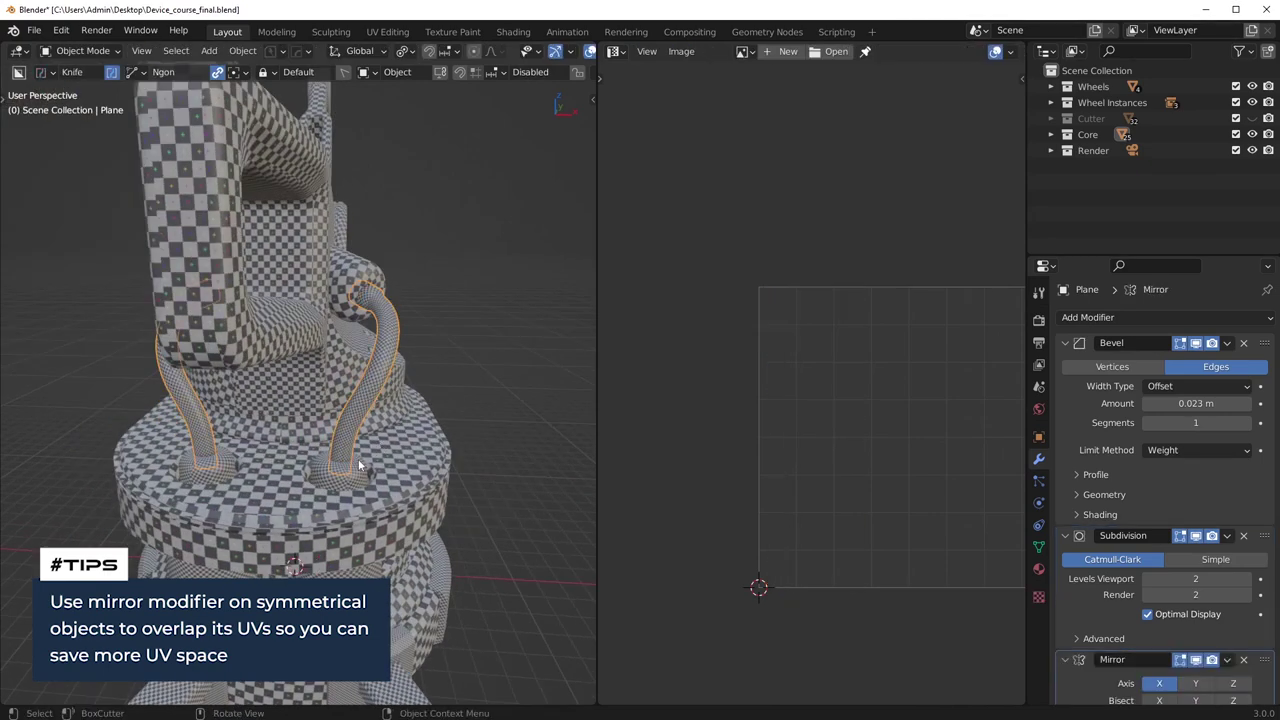
Examine the UV layouts of the parts around the hoses by briefly opening them in Edit Mode.
middle_click_drag(404, 477, 377, 458)
left_click(420, 400)
key("Tab")
key("Tab")
left_click(334, 436)
key("Tab")
key("Tab")
middle_click_drag(440, 316, 376, 338)
Examine the UVs of the mirrored brackets on the base ring, and the checker texture along the upper arm.
left_click(220, 598)
middle_click_drag(220, 600, 256, 534, "shift")
key("Tab")
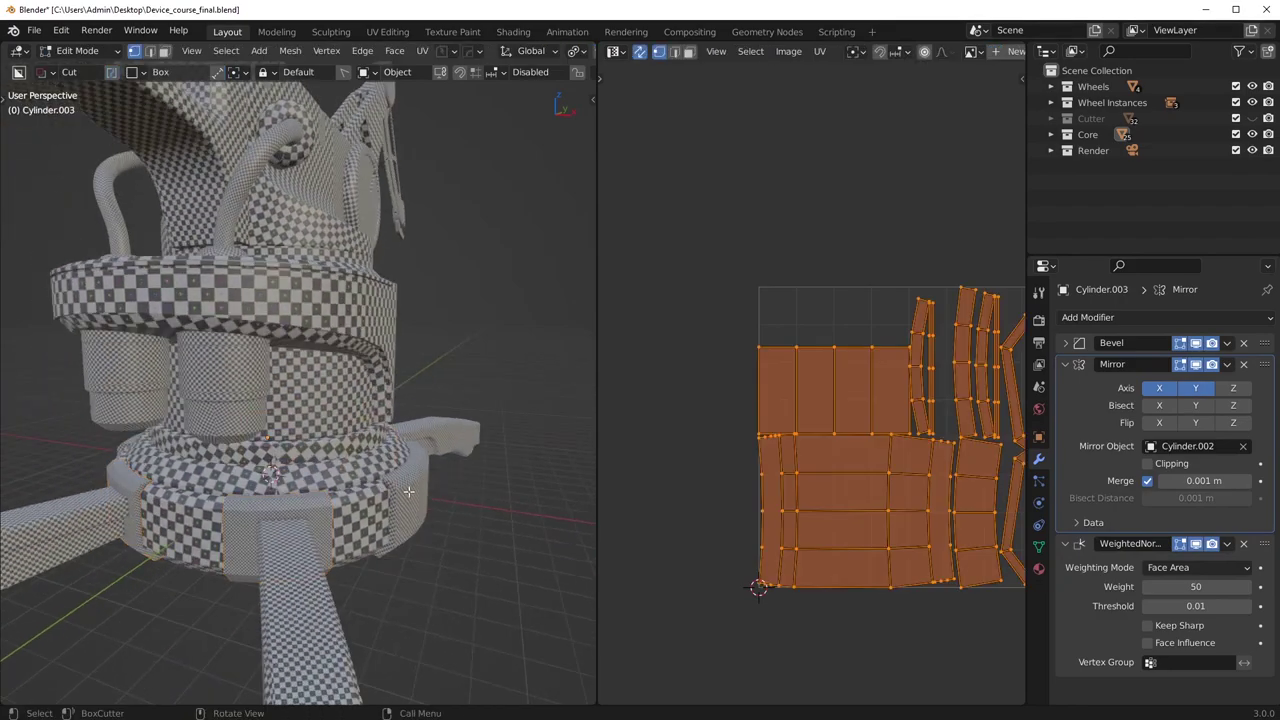
middle_click_drag(407, 491, 340, 516)
key("Tab")
middle_click_drag(354, 422, 195, 485)
scroll(411, 449, "down", 3)
scroll(322, 397, "down", 1)
middle_click_drag(400, 350, 442, 376, "shift")
scroll(300, 406, "up", 2)
middle_click_drag(262, 448, 320, 456)
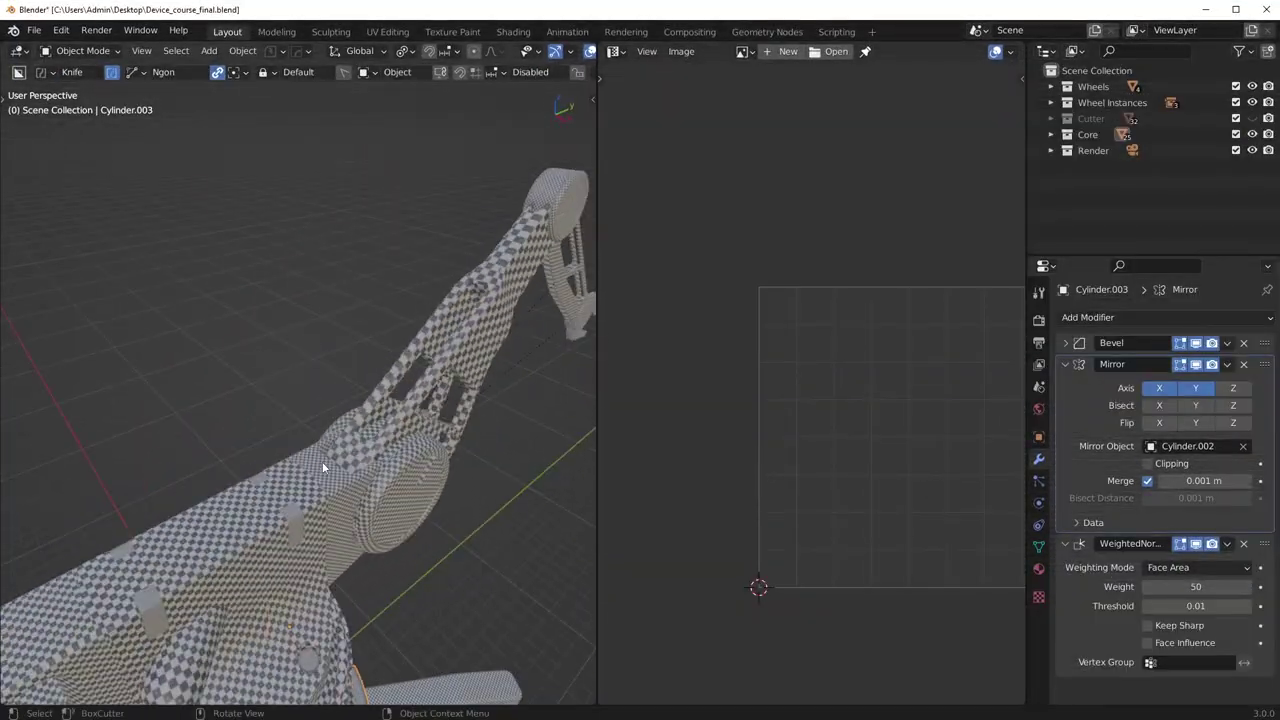